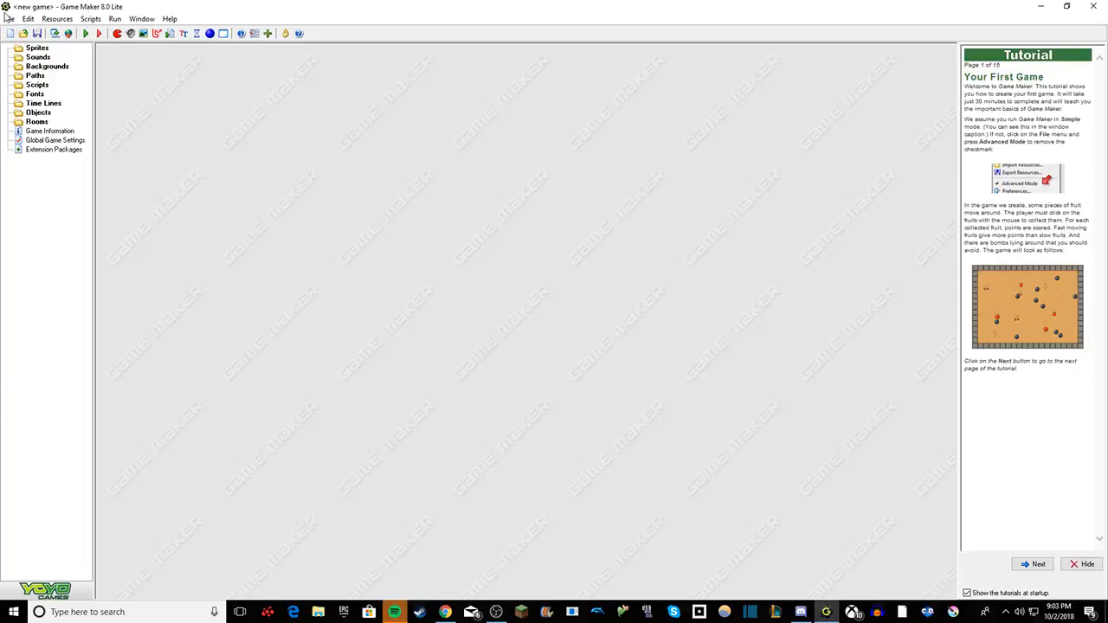
left_click(9, 18)
mouse_move(28, 18)
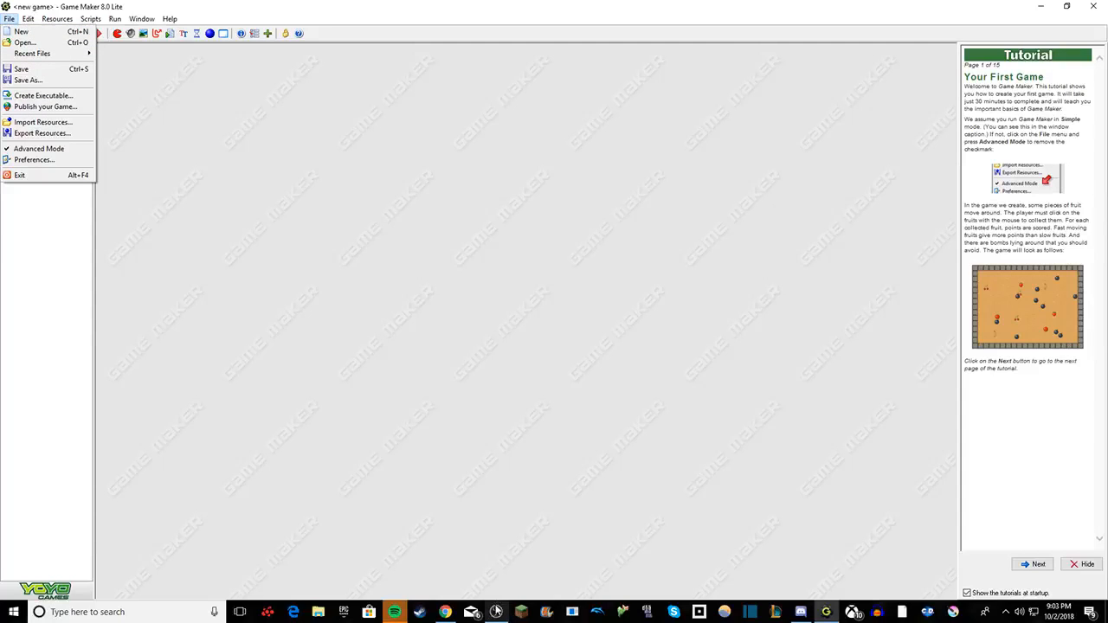
mouse_move(496, 611)
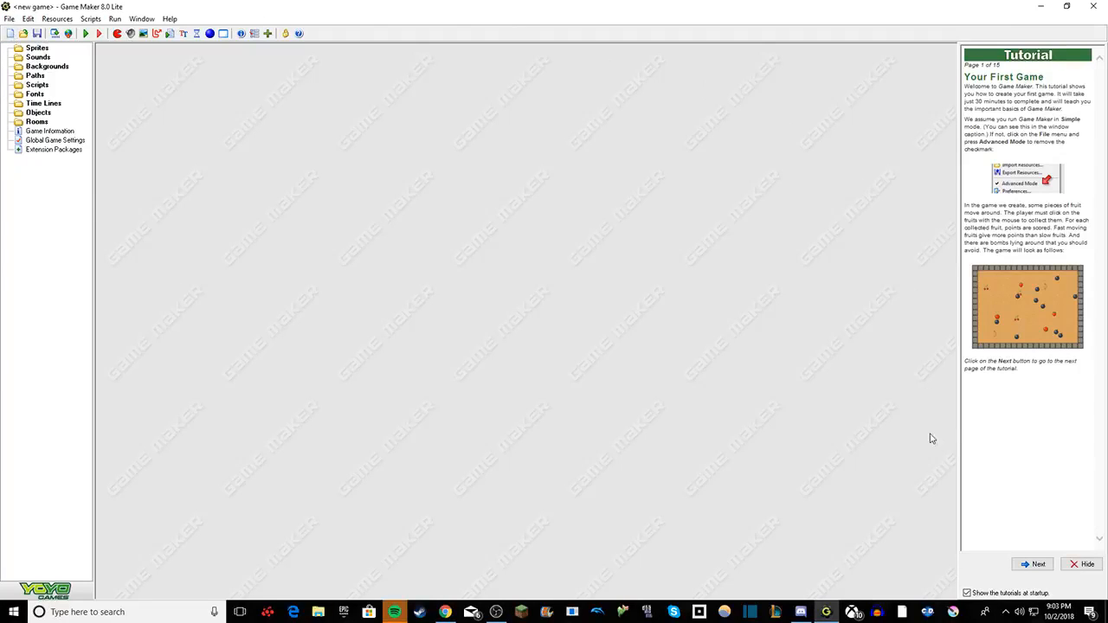
Step: Hide the tutorial shown beside the workspace
left_click(1083, 565)
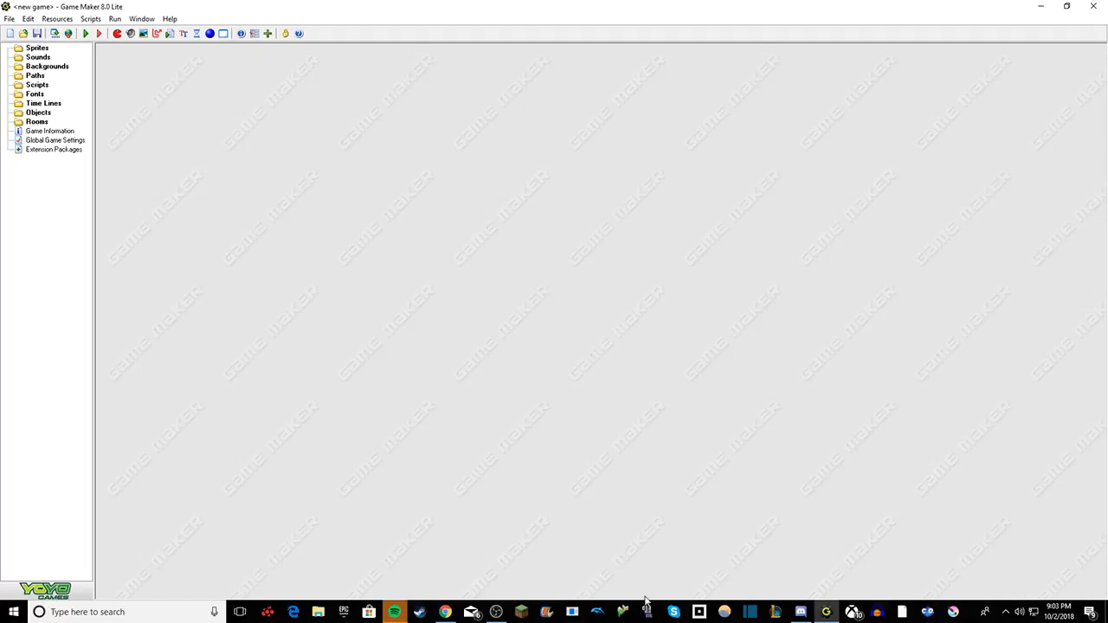
Step: Switch to OBS, make the countdown source visible, and return to Game Maker
left_click(494, 612)
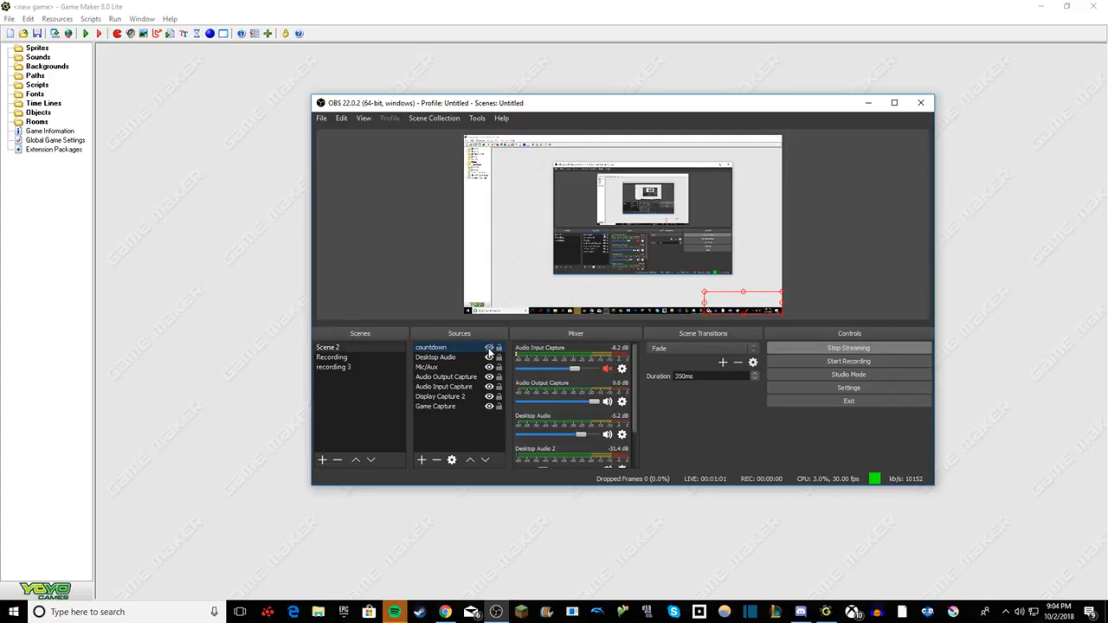
left_click(489, 351)
left_click(224, 482)
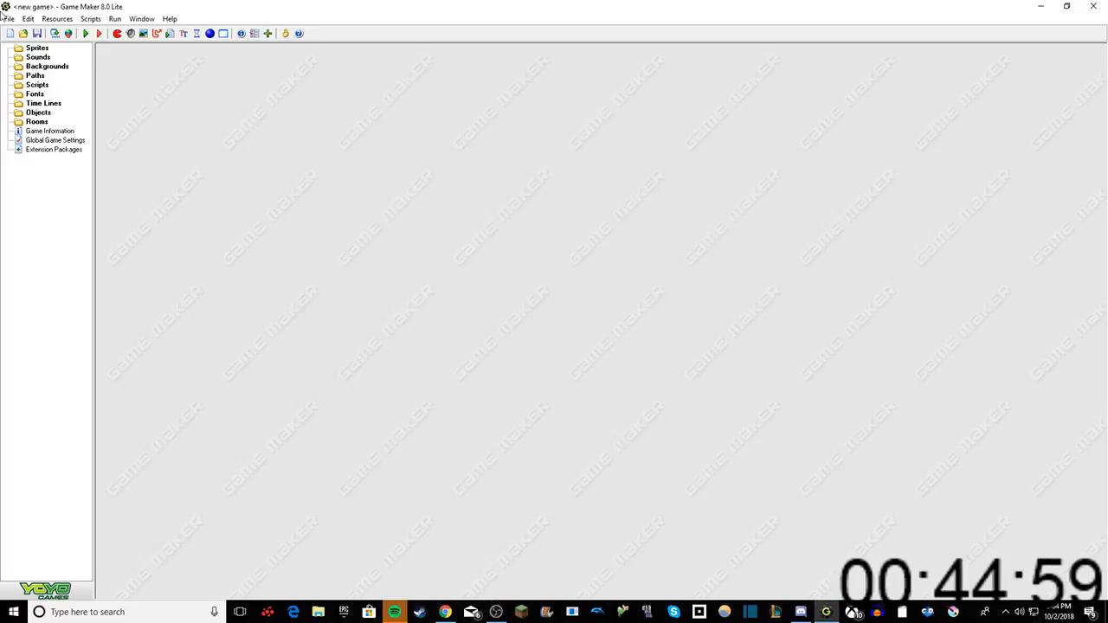
Step: Create a new sprite and name it sprite_Player1
right_click(37, 49)
left_click(64, 59)
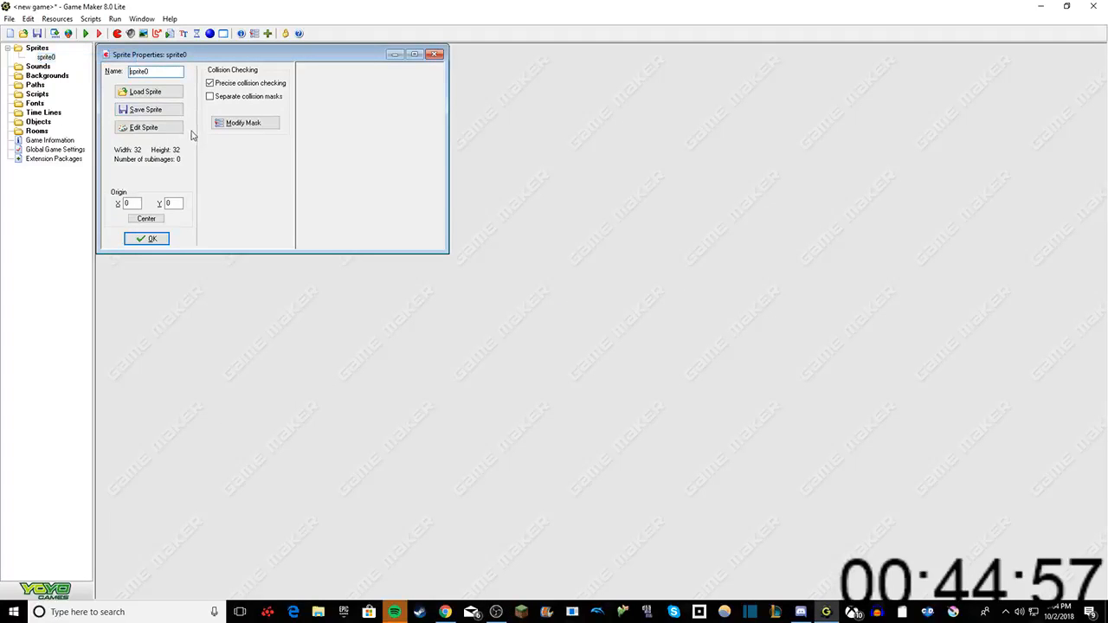
key("BackSpace")
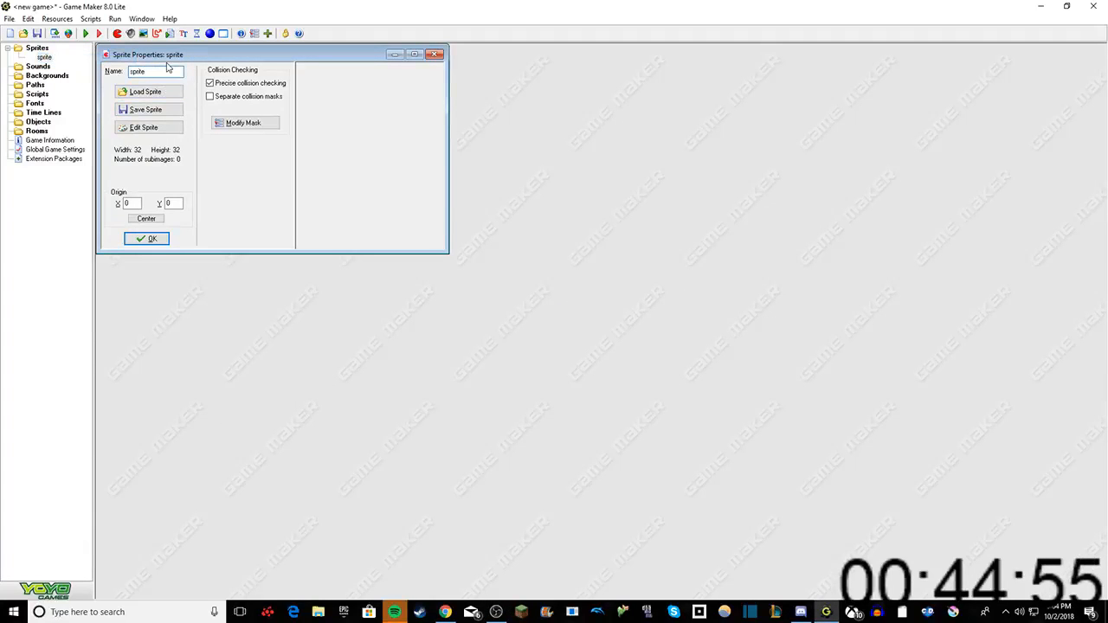
type("_Playe")
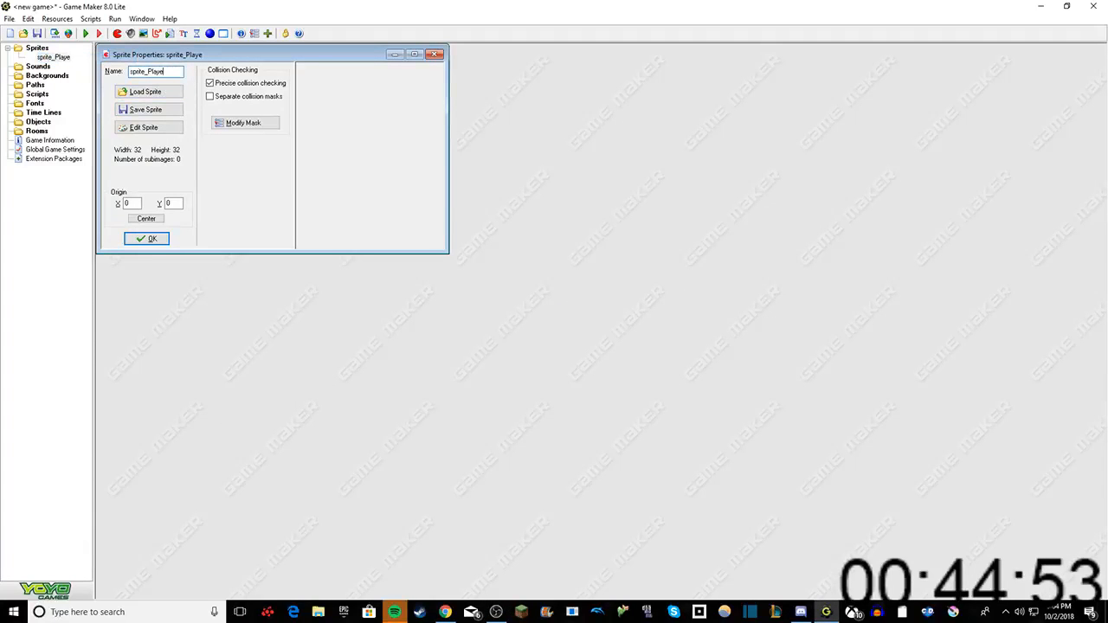
type("r 2")
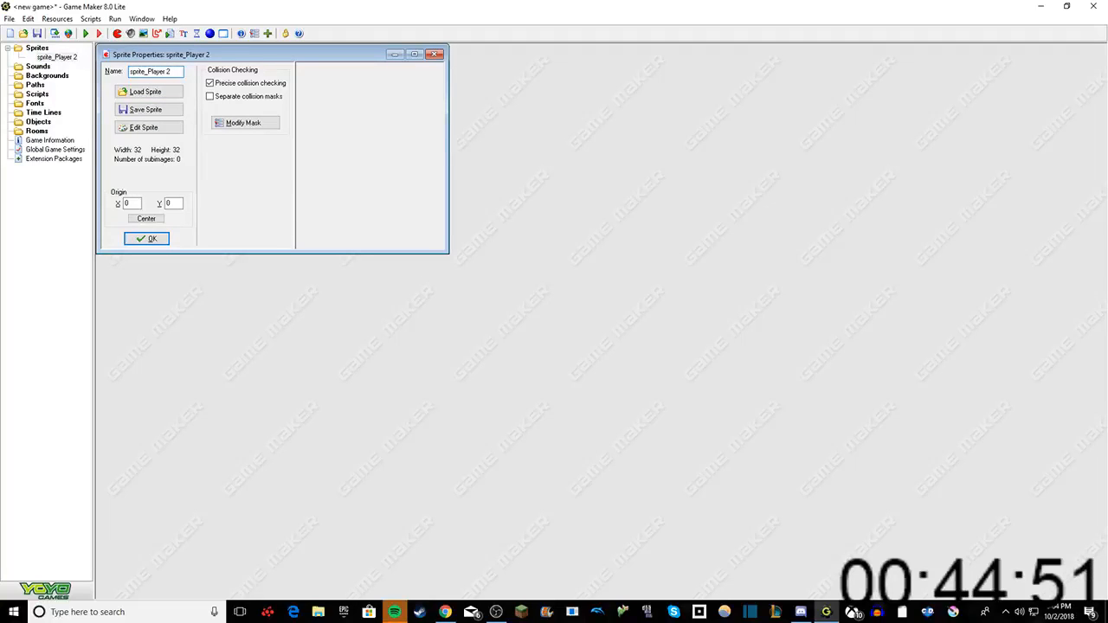
key("BackSpace")
key("BackSpace")
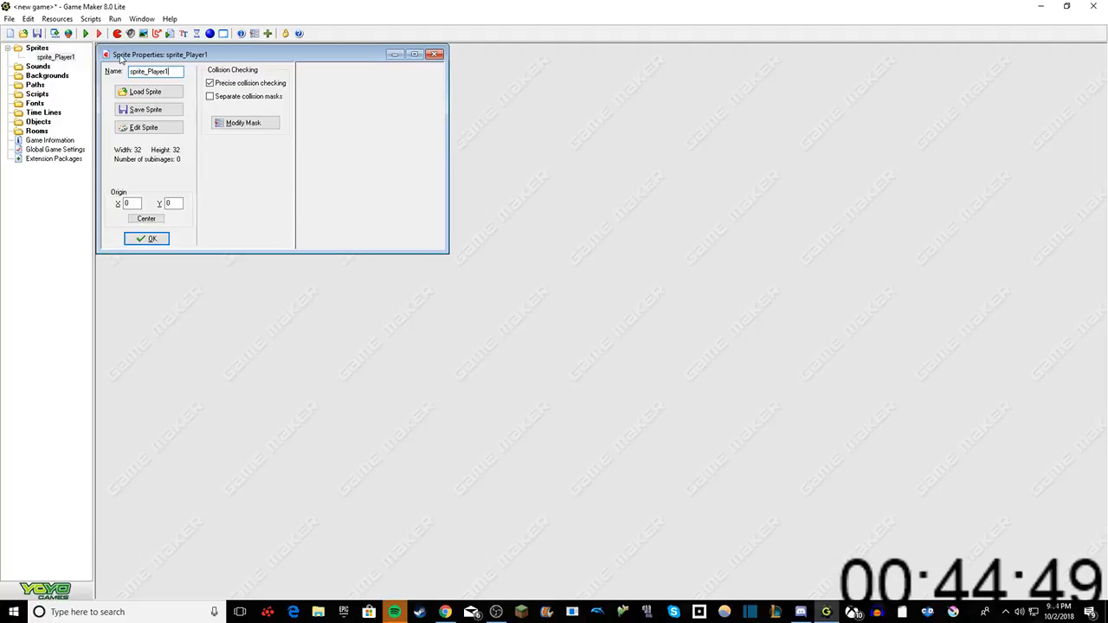
Step: Open sprite_Player1 for editing, insert an empty image, and select it
left_click(176, 130)
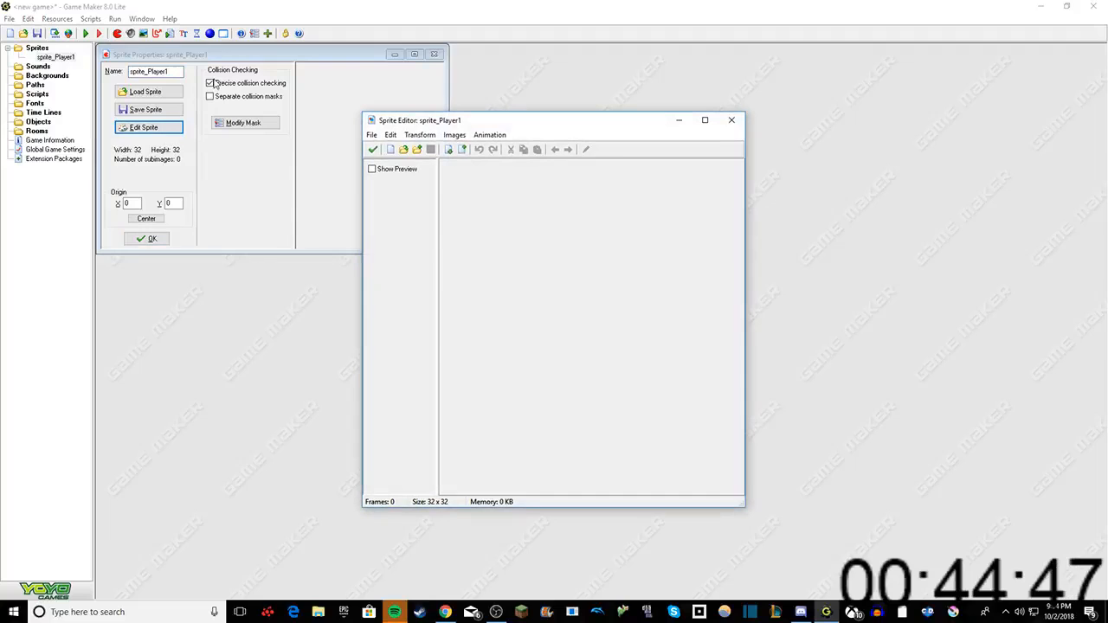
left_click(419, 135)
mouse_move(390, 135)
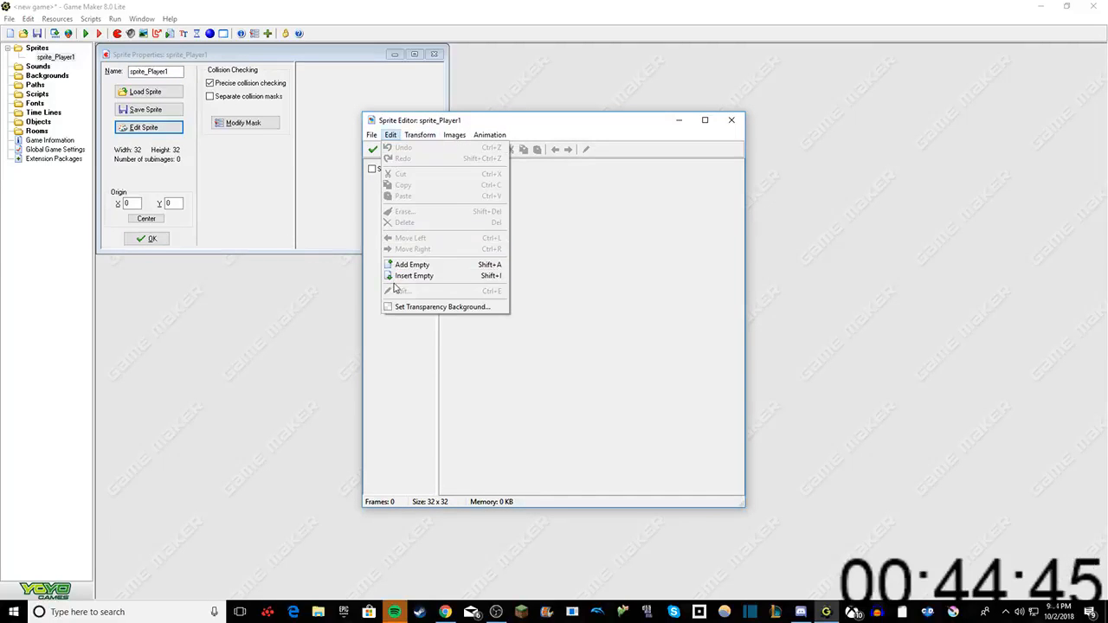
left_click(408, 275)
left_click(457, 171)
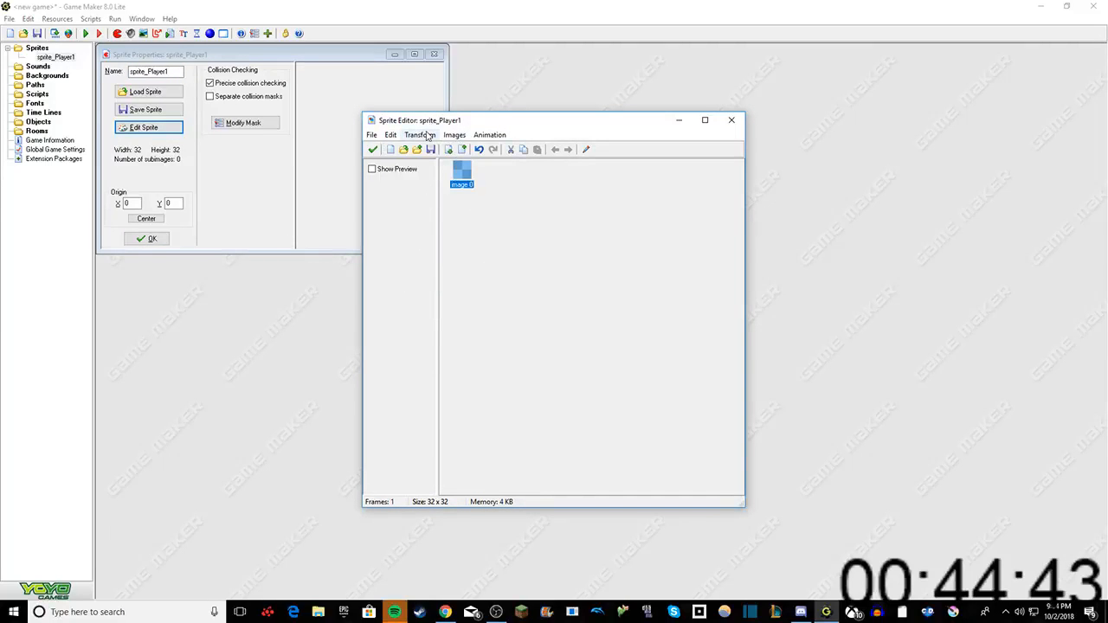
Step: Resize the sprite_Player1 canvas to 50% width and 200% height with Keep aspect ratio turned off
left_click(427, 136)
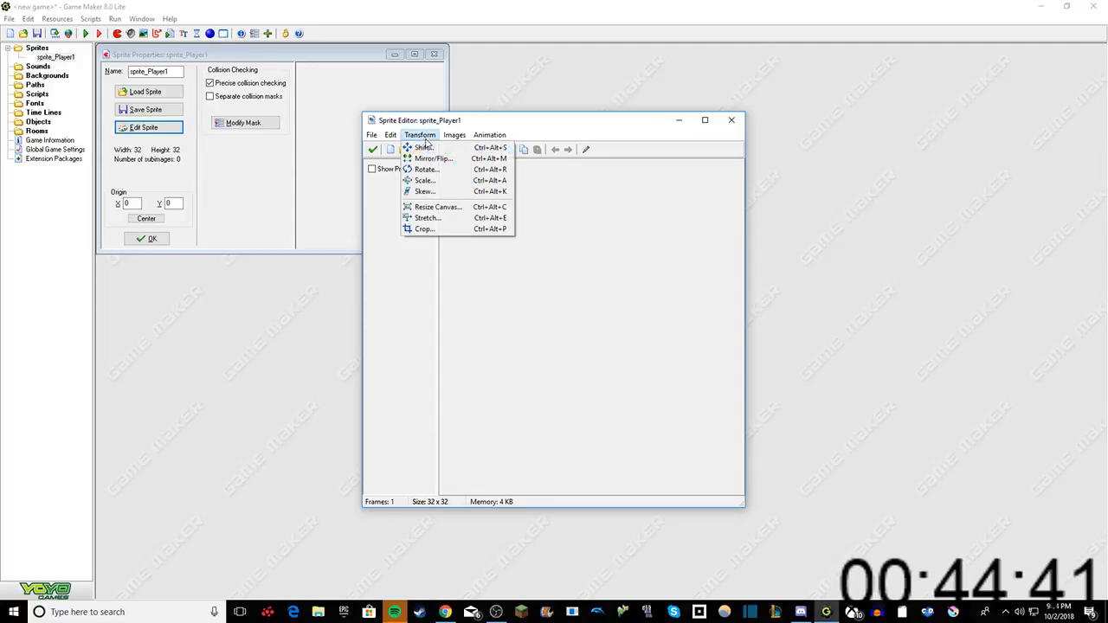
left_click(419, 208)
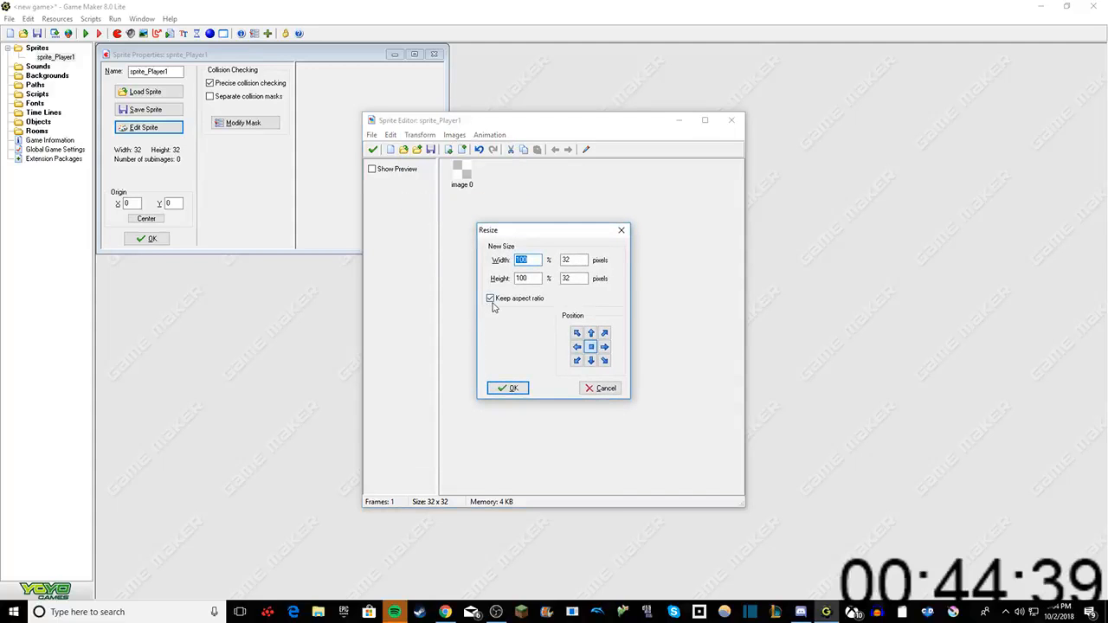
left_click(490, 298)
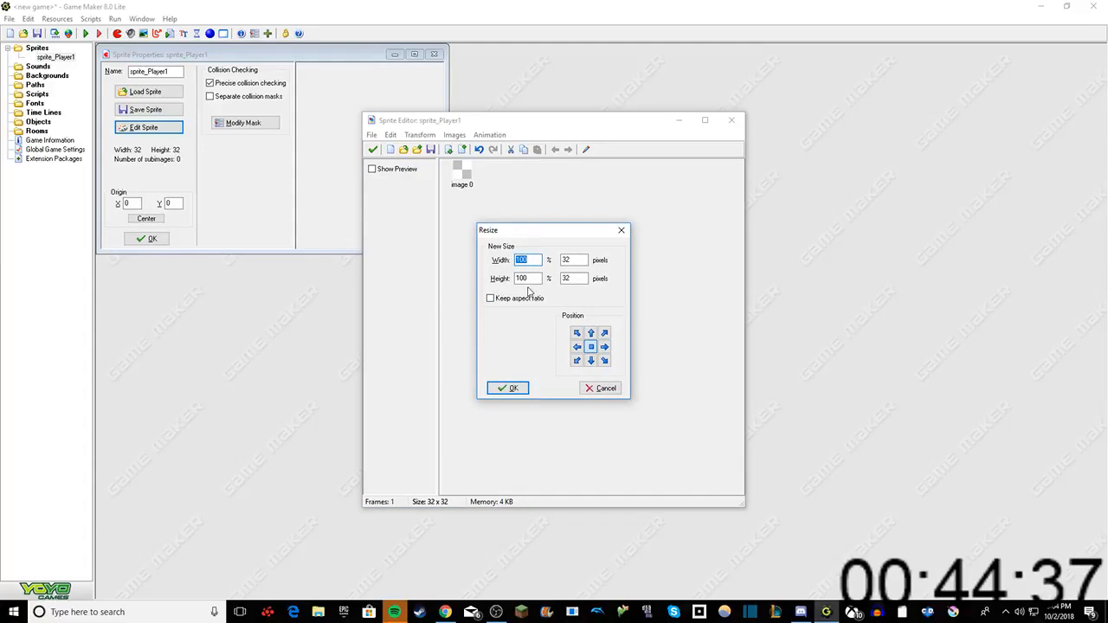
key("Tab")
type("20")
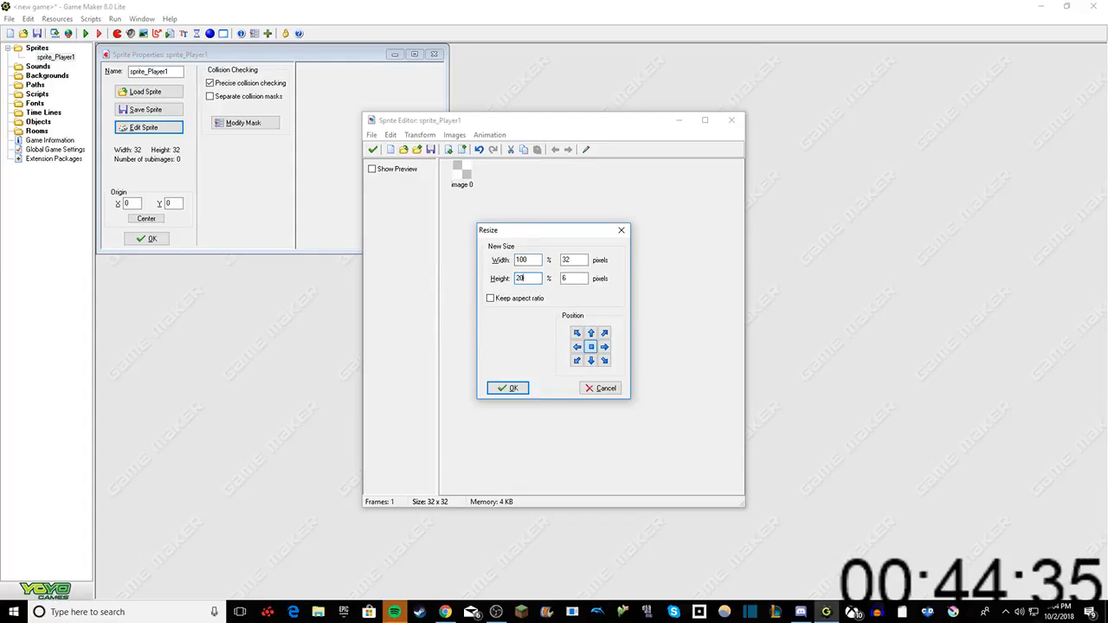
type("0")
key("shift+Tab")
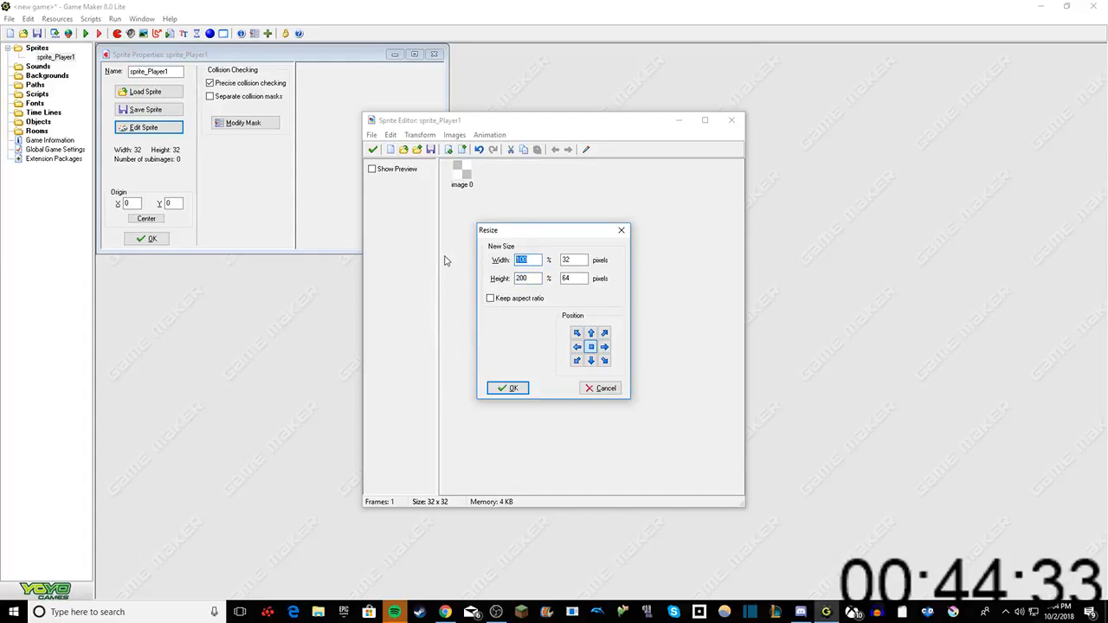
type("50")
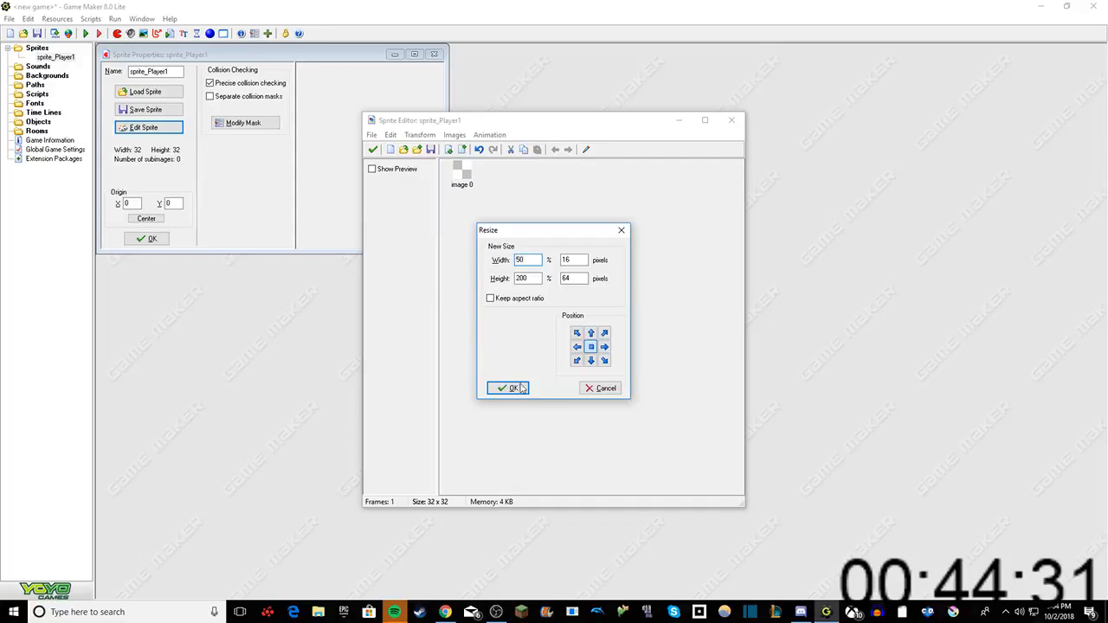
left_click(522, 389)
Step: Flood-fill the sprite_Player1 image with solid black, keep the changes, and close the sprite's properties
left_click(586, 148)
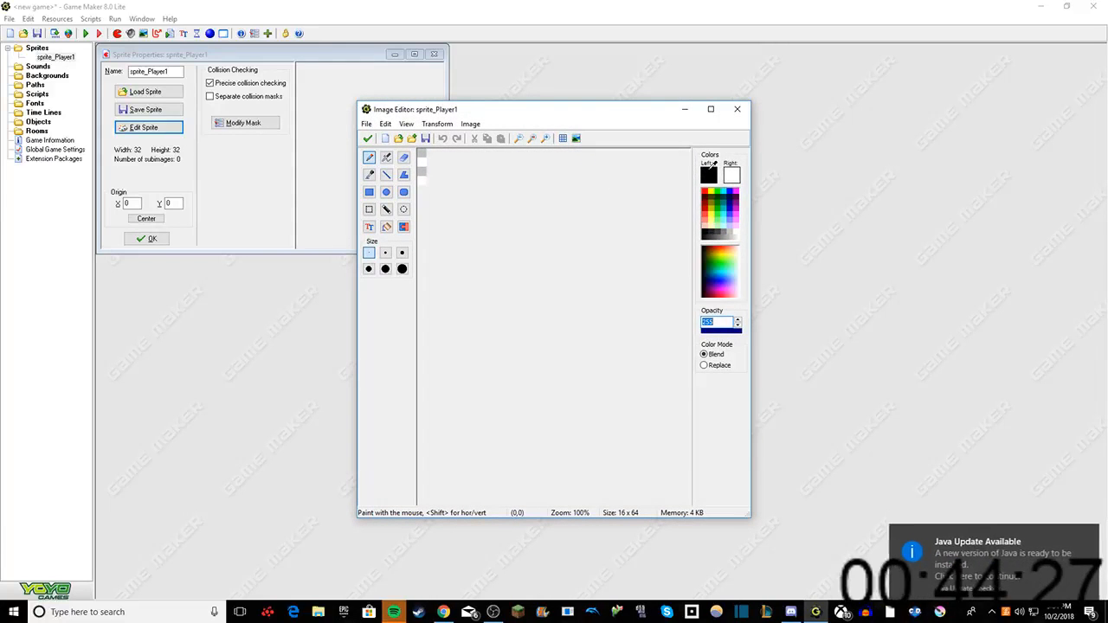
left_click(1086, 526)
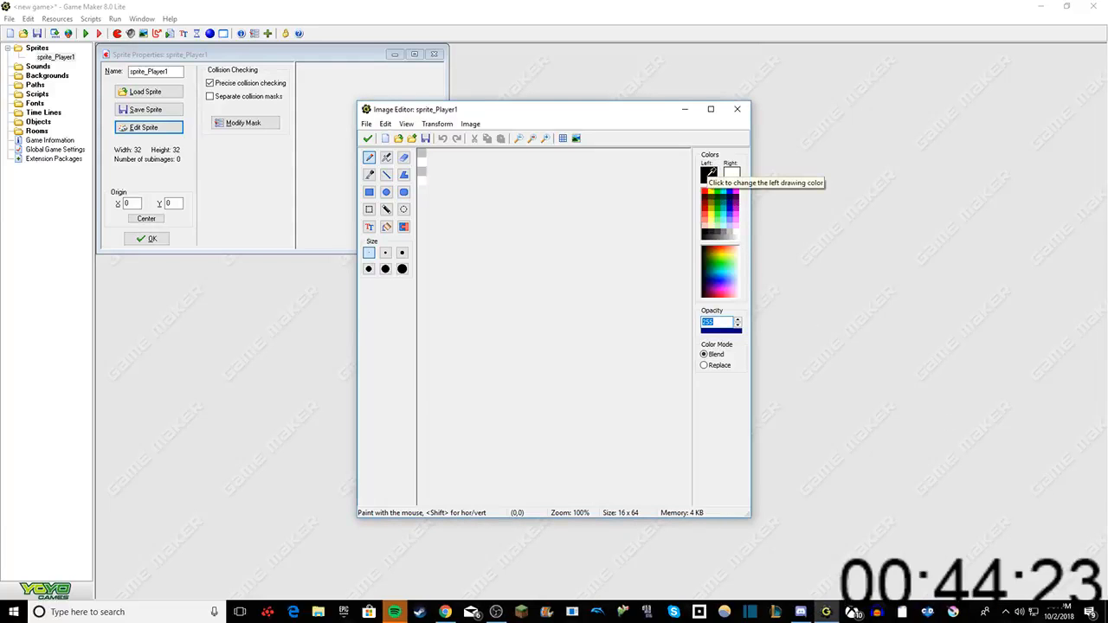
left_click(387, 227)
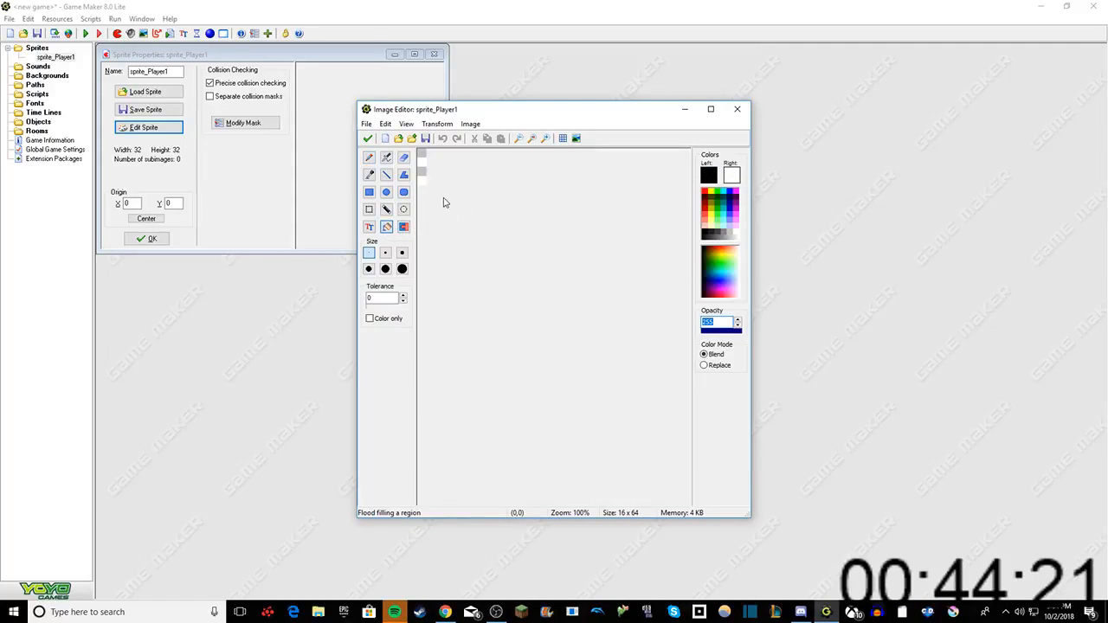
left_click(419, 165)
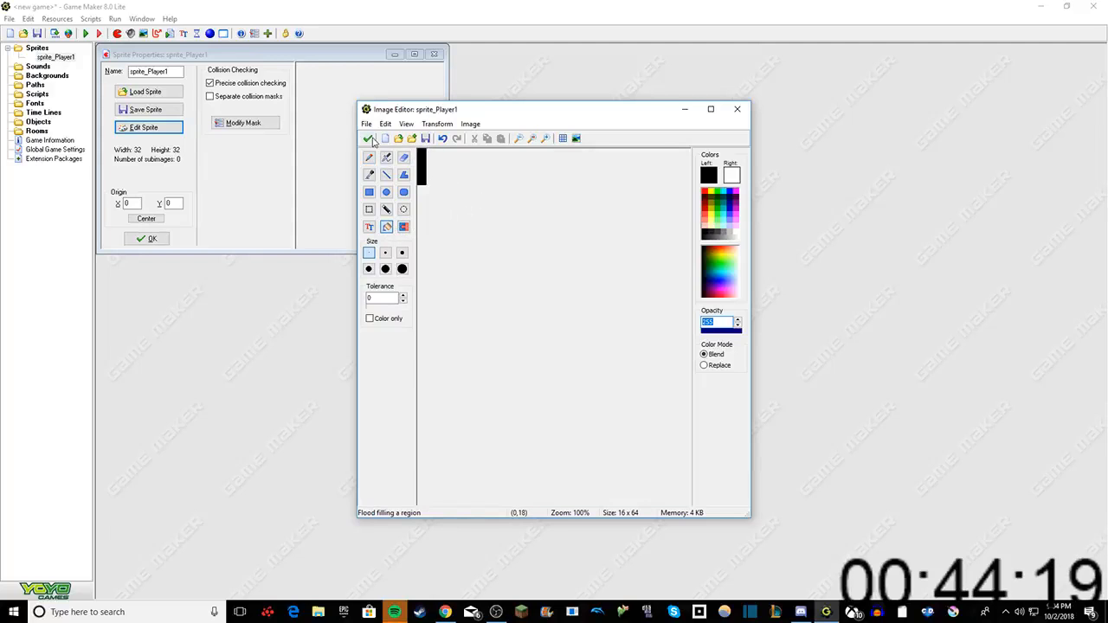
left_click(369, 140)
left_click(372, 148)
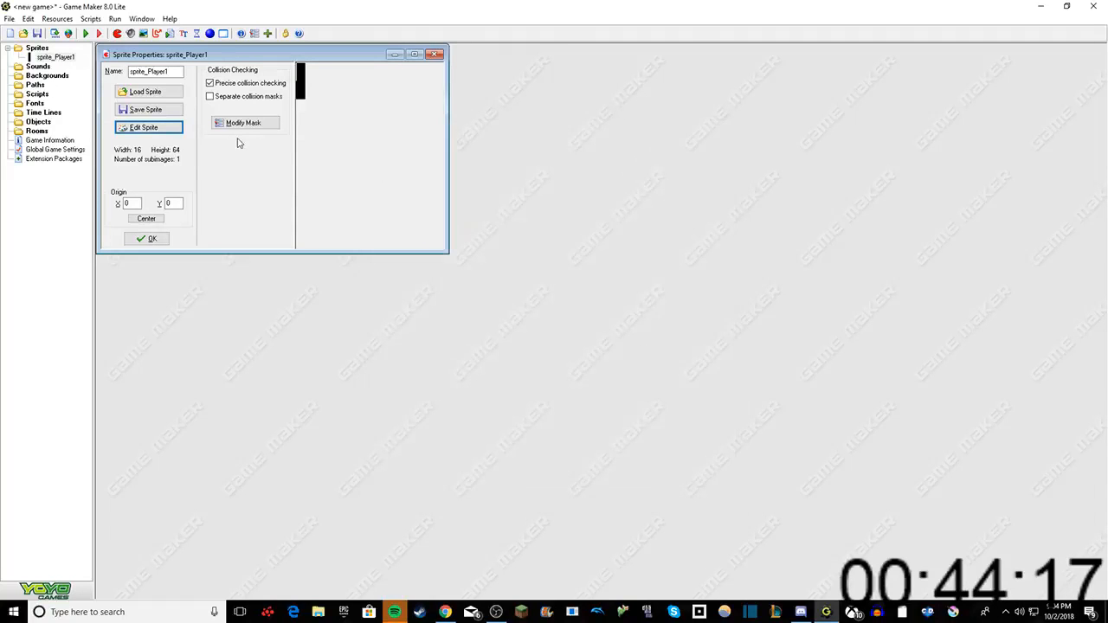
left_click(143, 240)
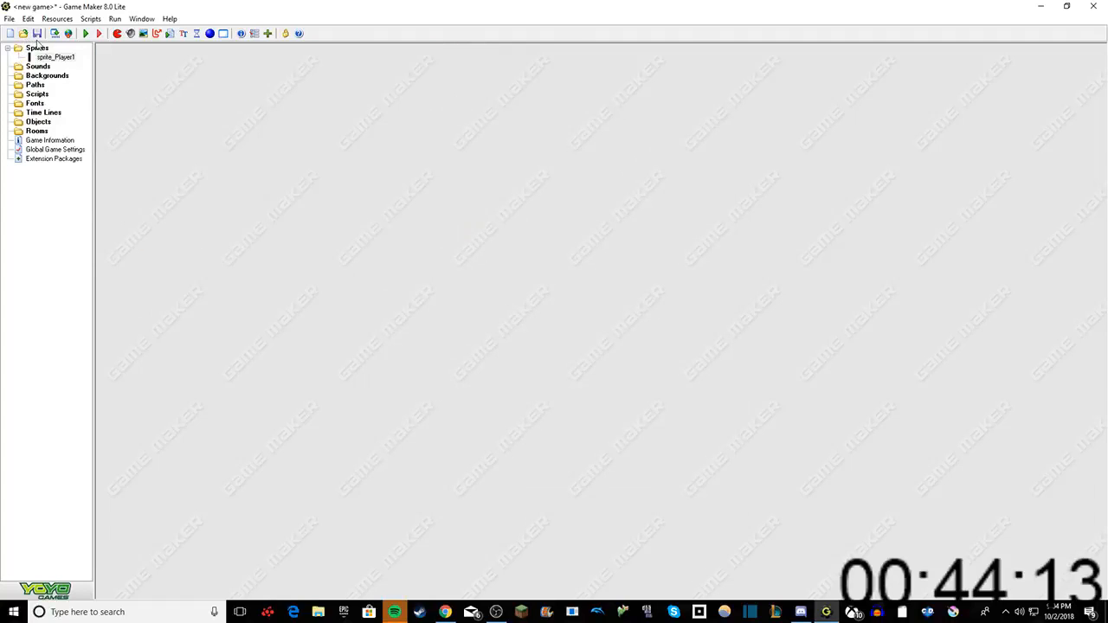
Step: Create a second sprite and name it sprite_Player2
right_click(36, 48)
left_click(65, 48)
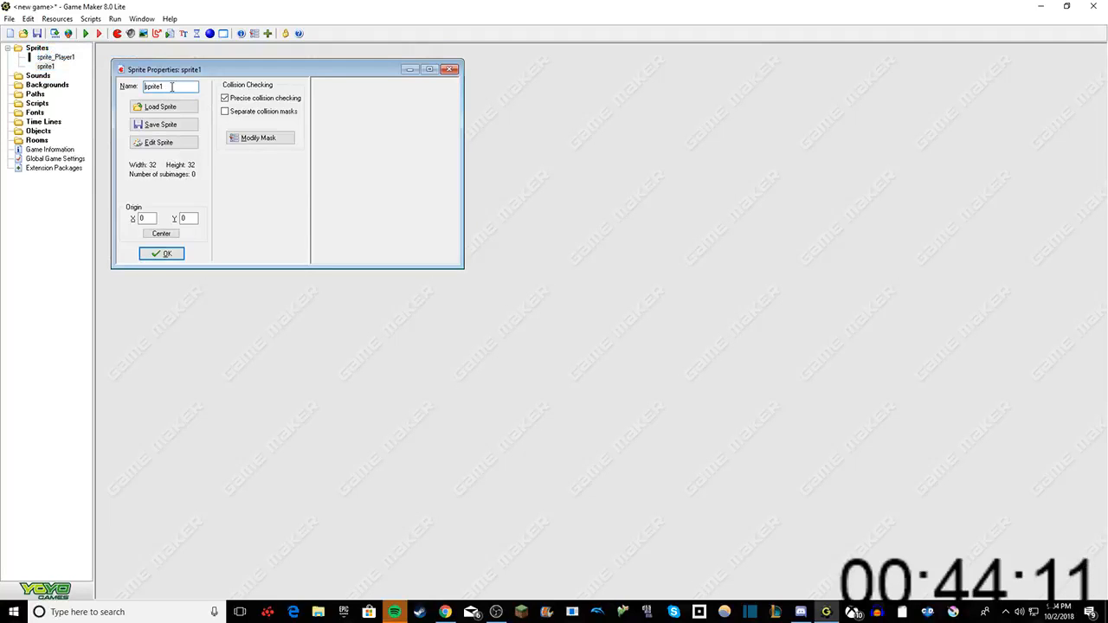
key("BackSpace")
type("_P")
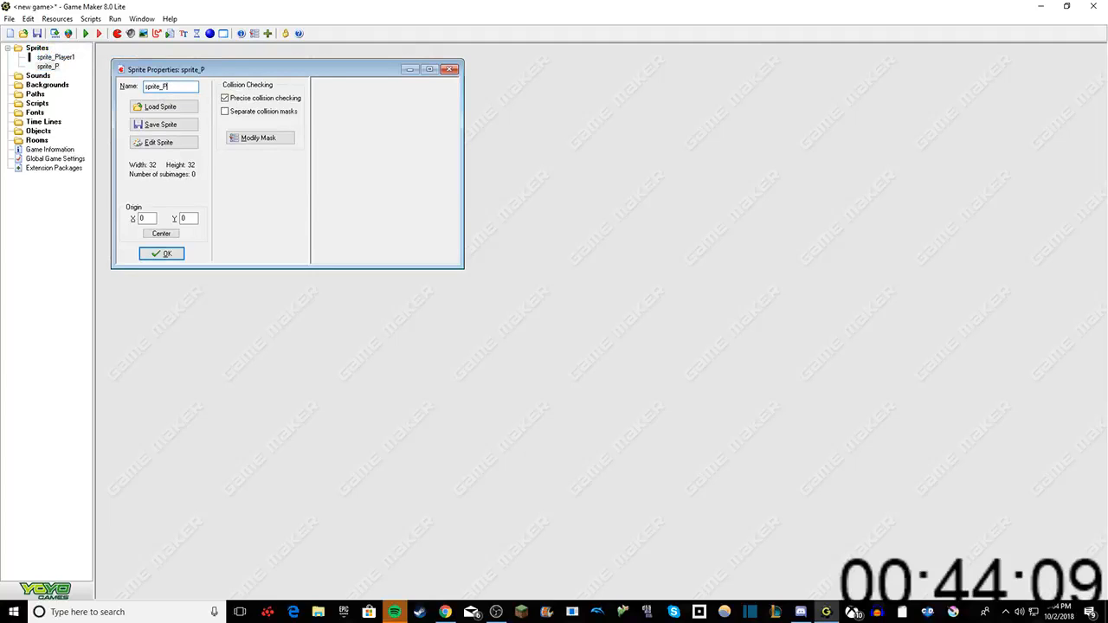
type("layer2")
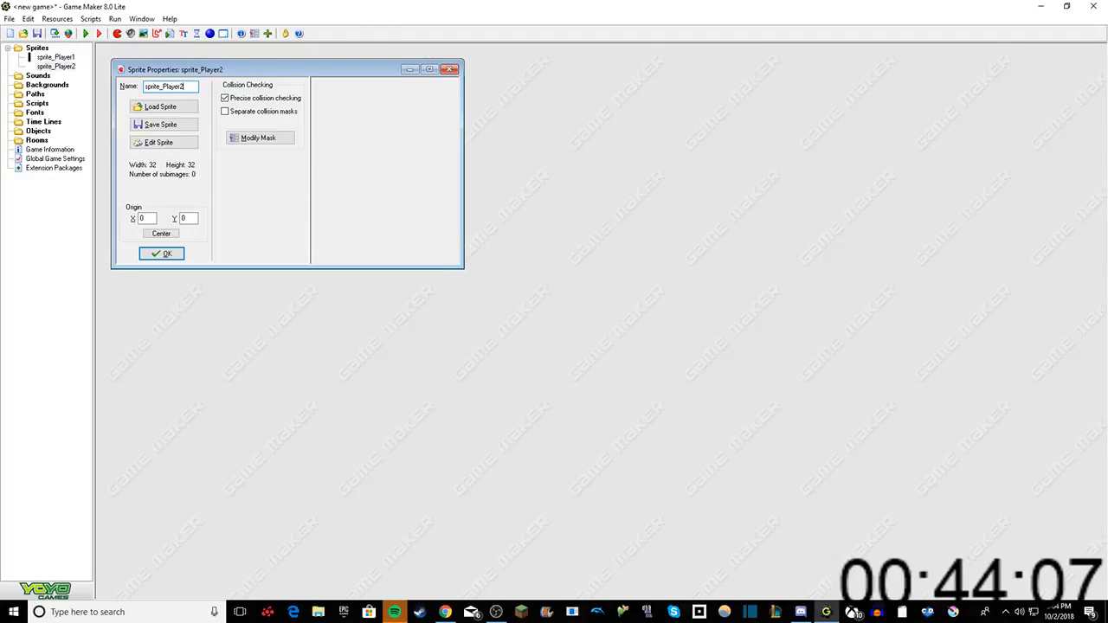
Step: Open sprite_Player2 for editing and insert an empty image
left_click(163, 143)
left_click(392, 135)
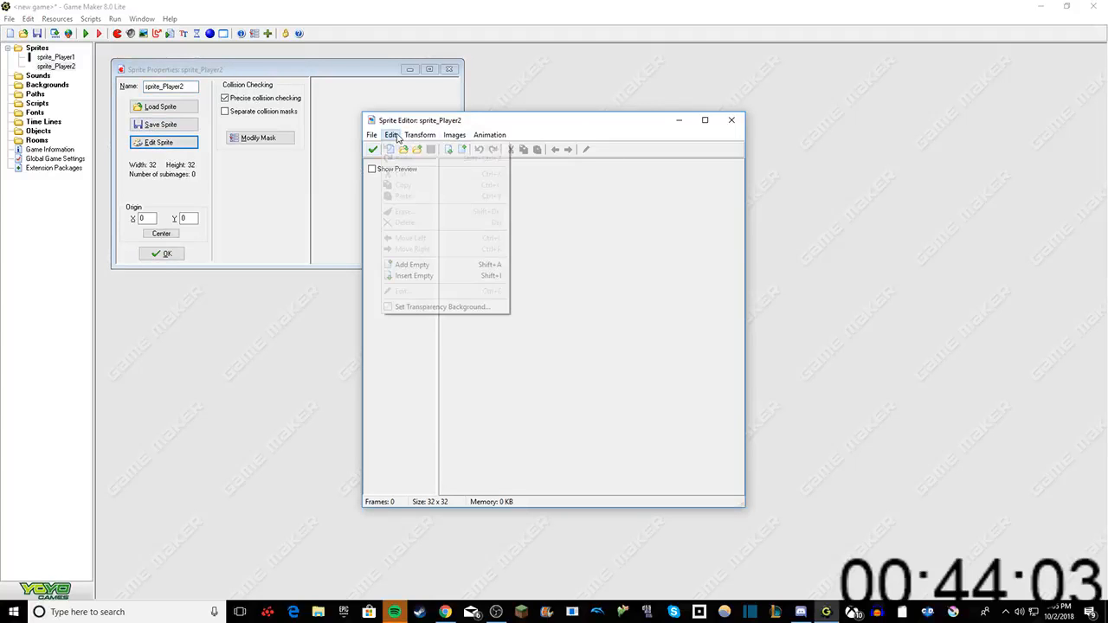
left_click(409, 275)
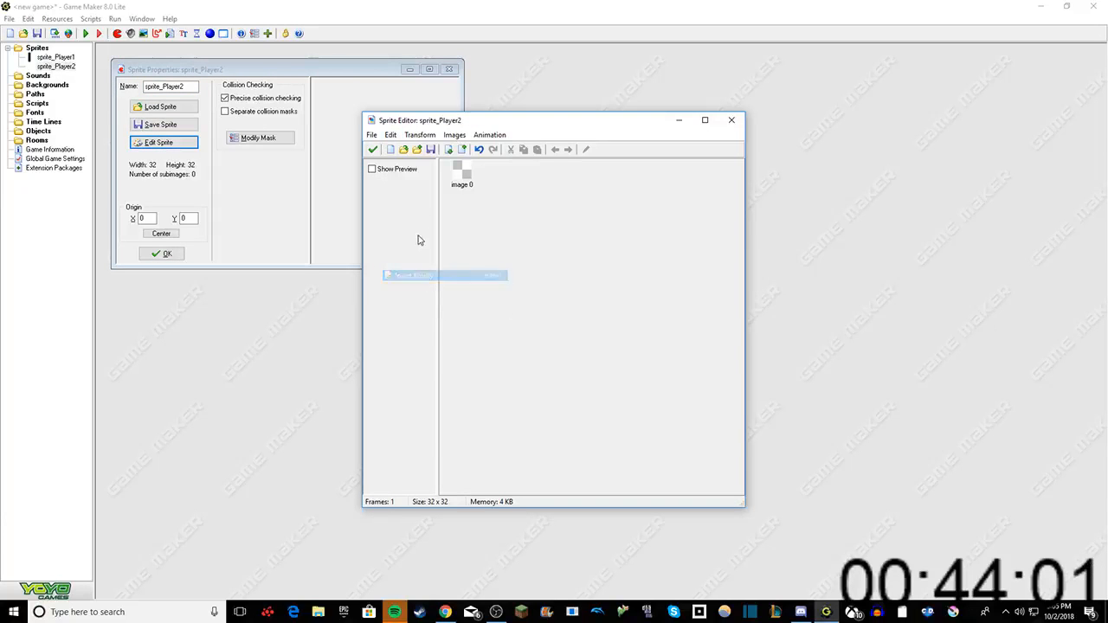
Step: Resize the sprite_Player2 canvas to 50% width and 200% height
left_click(419, 135)
left_click(421, 208)
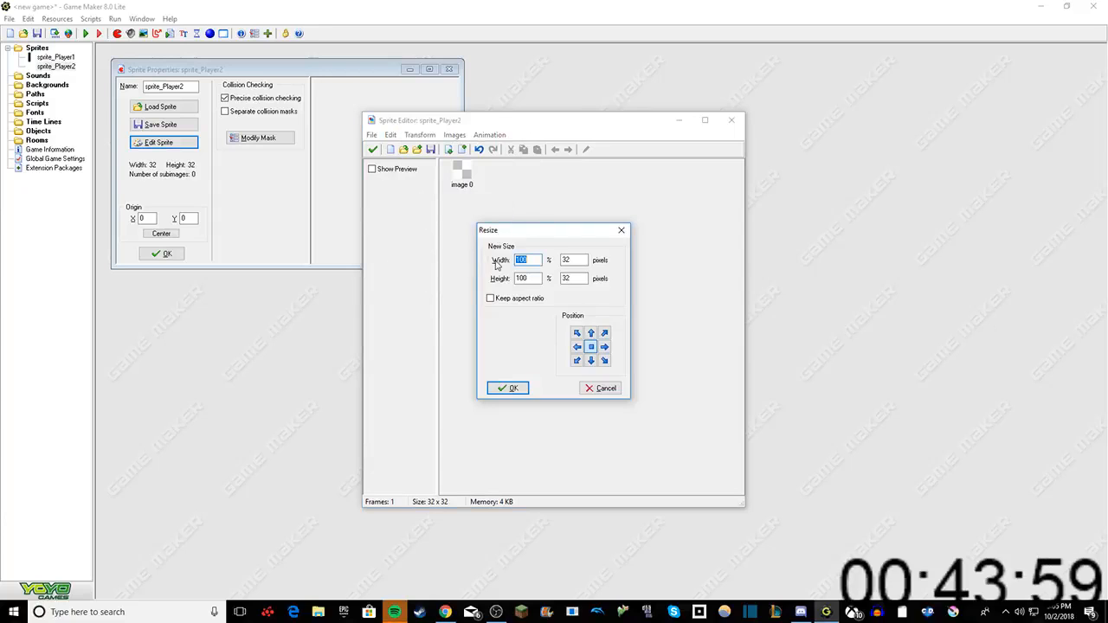
type("50")
double_click(524, 278)
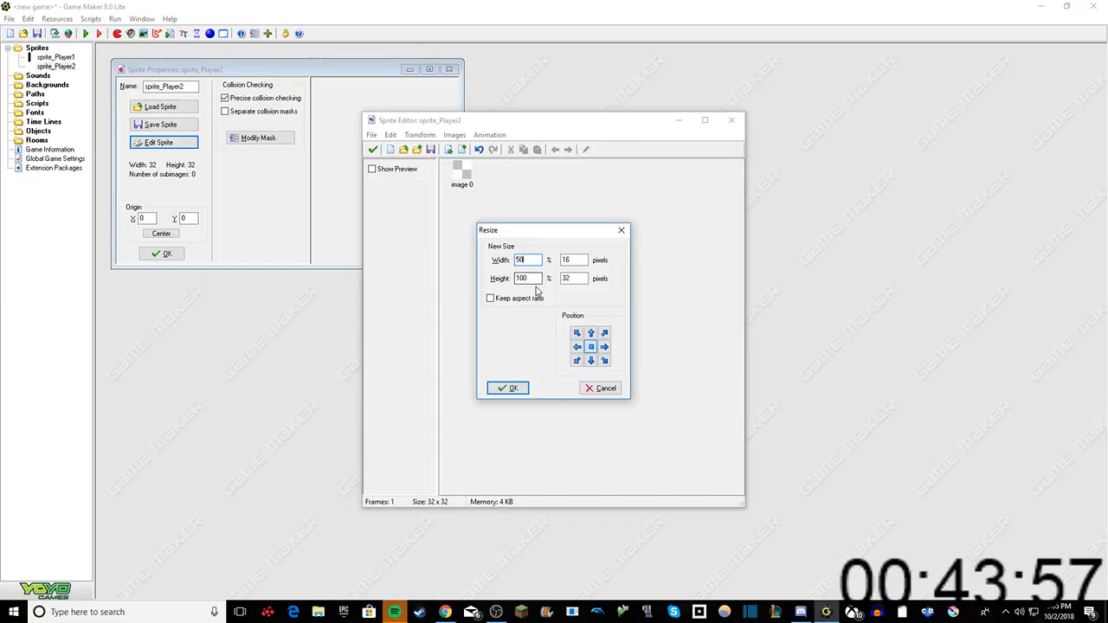
type("2")
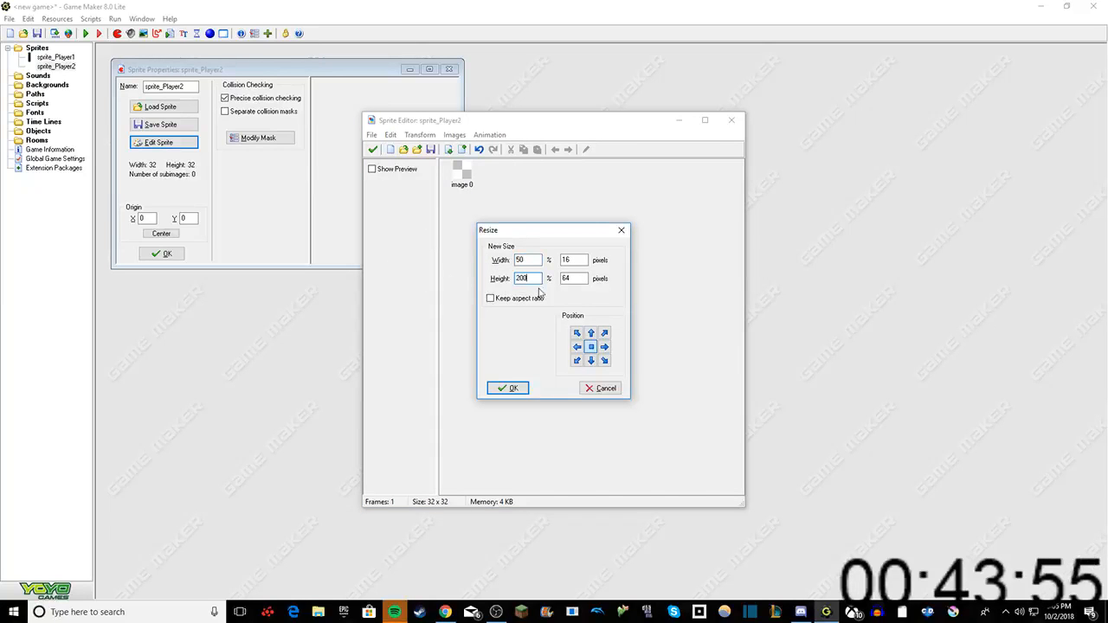
left_click(509, 389)
Step: Flood-fill the sprite_Player2 image with solid black, keep the changes, and close the sprite's properties
left_click(458, 183)
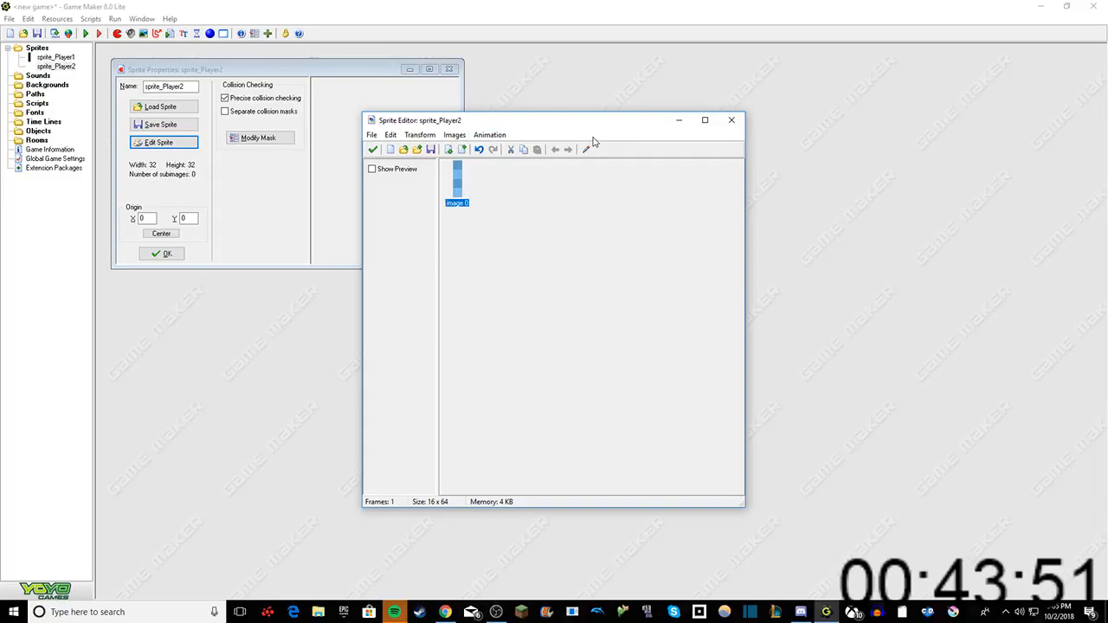
left_click(586, 150)
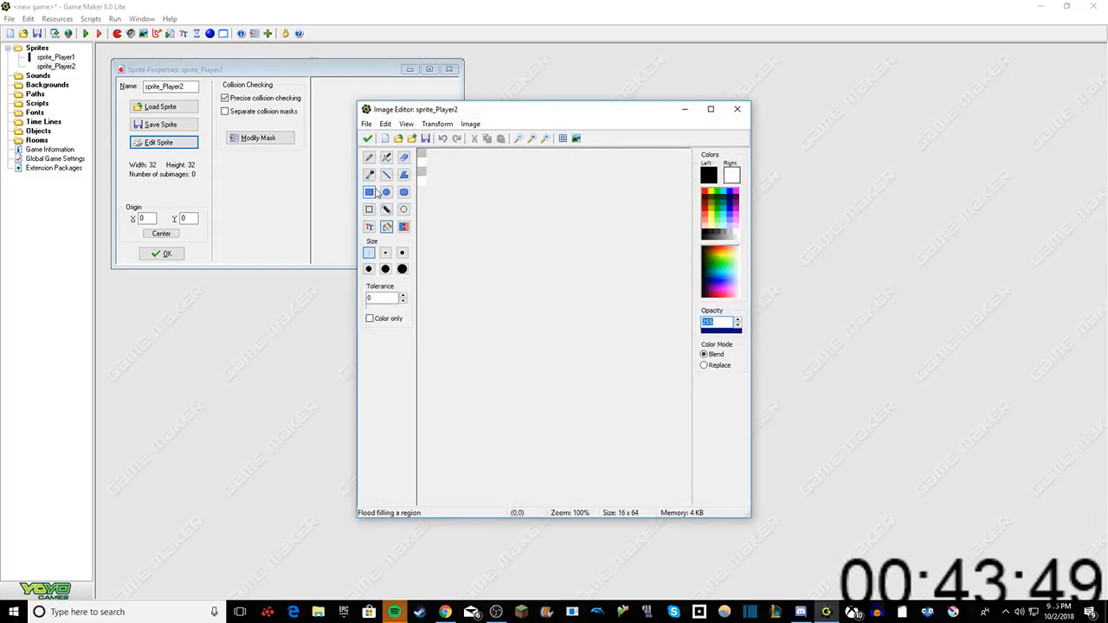
left_click(426, 171)
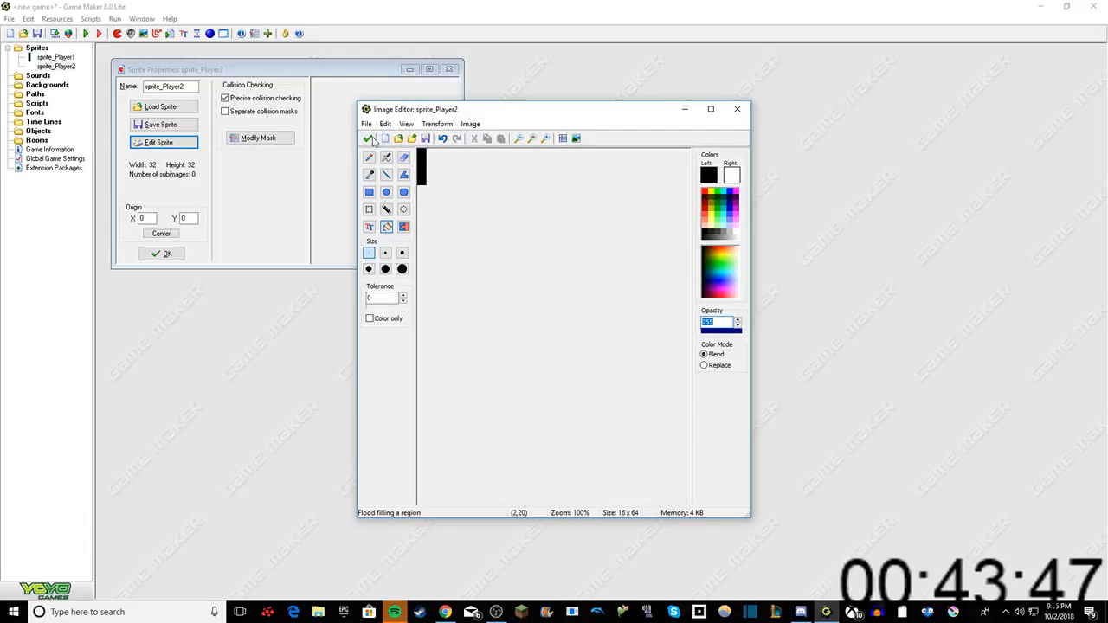
left_click(368, 138)
left_click(550, 212)
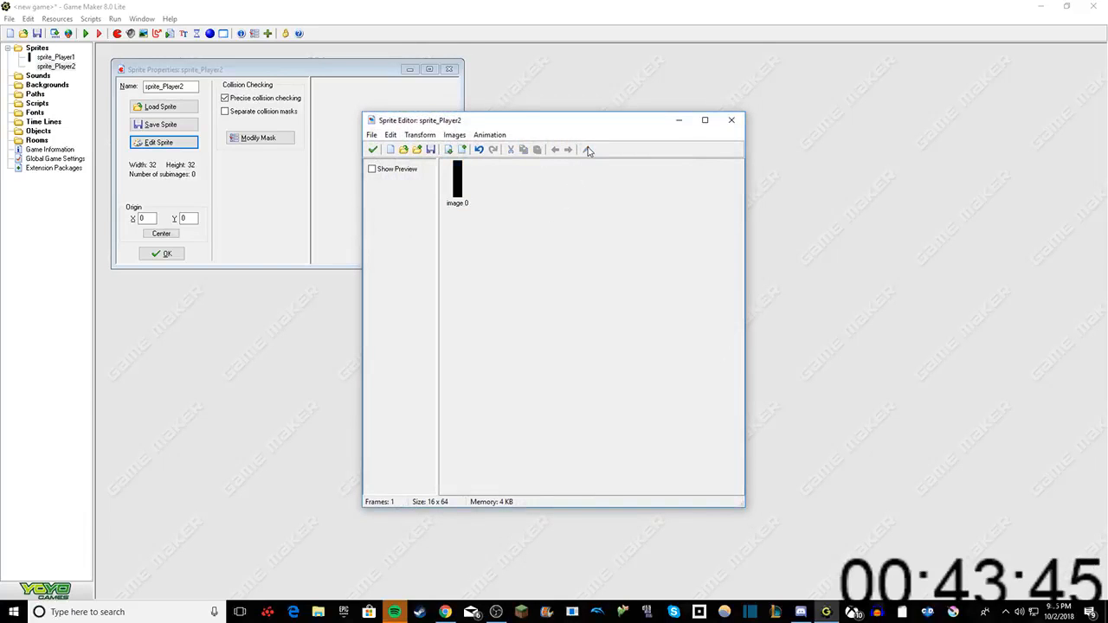
left_click(372, 149)
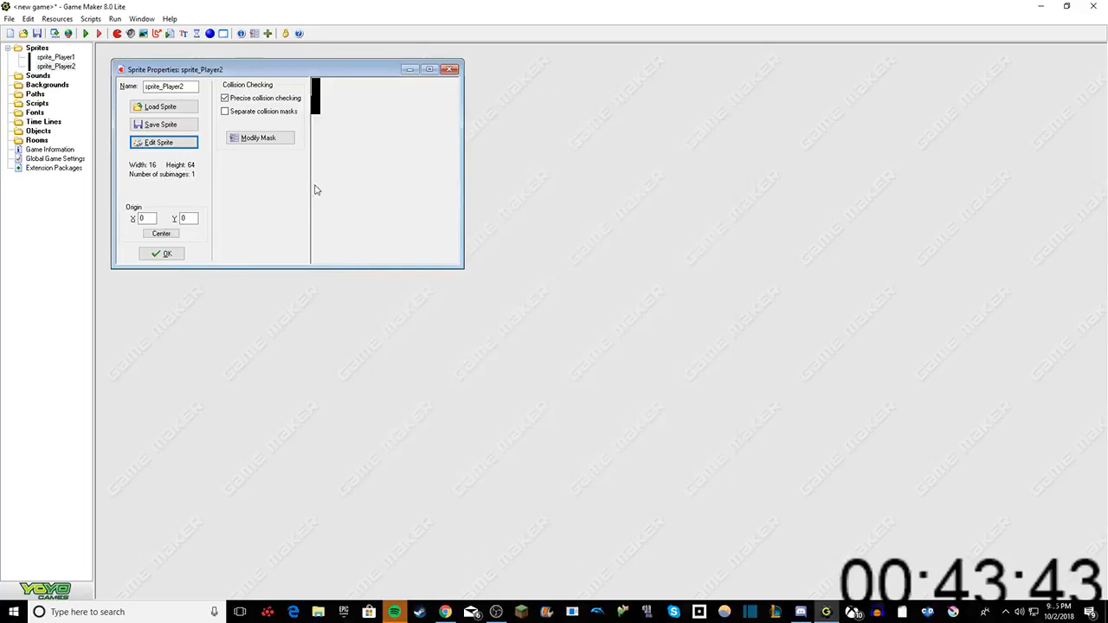
left_click(159, 254)
Step: Create a third sprite and name it sprite_Ball
right_click(37, 49)
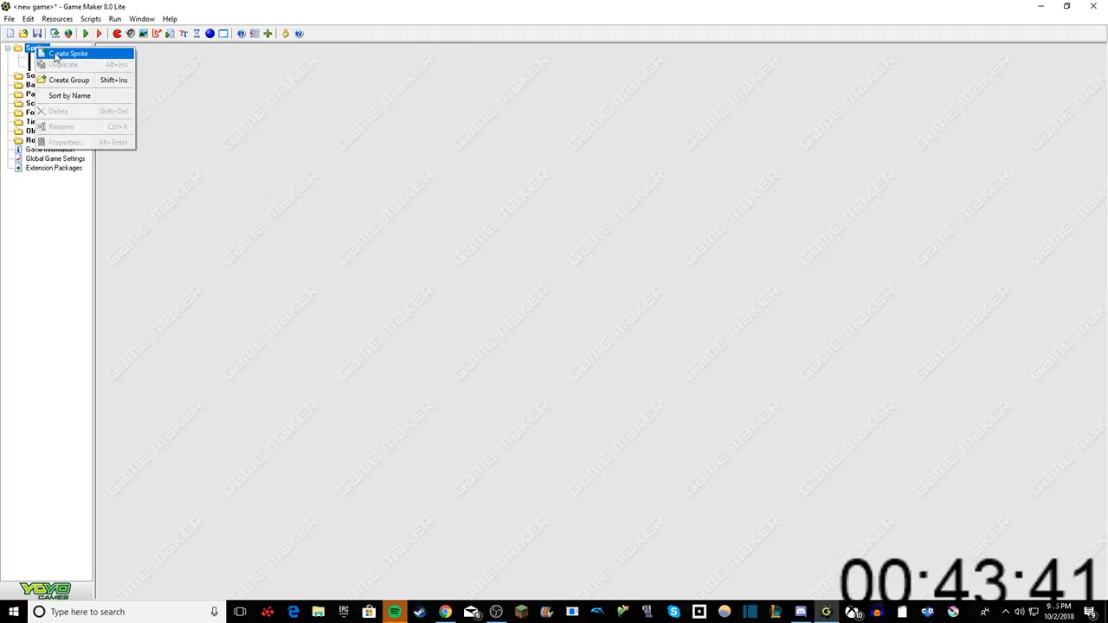
left_click(56, 51)
key("BackSpace")
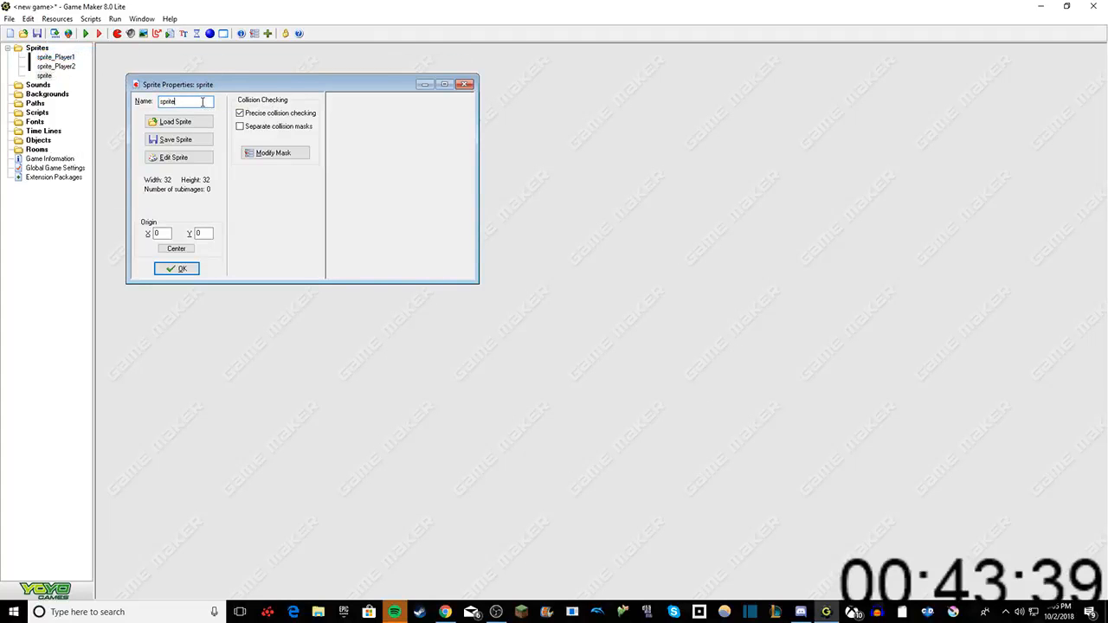
type("_Ball")
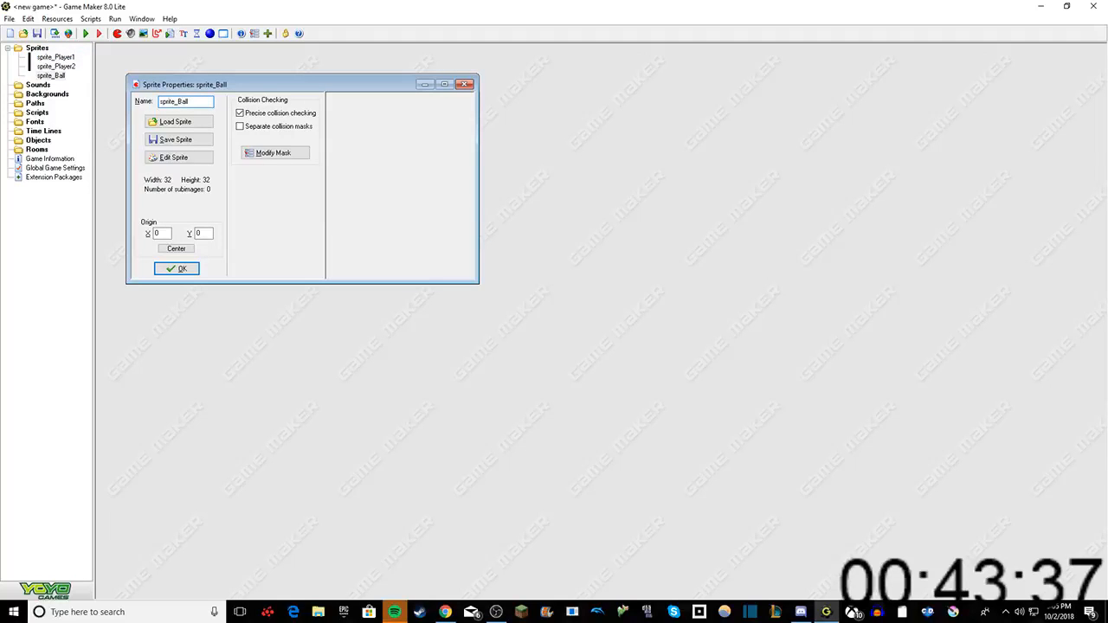
Step: Open sprite_Ball for editing and insert an empty image
left_click(196, 161)
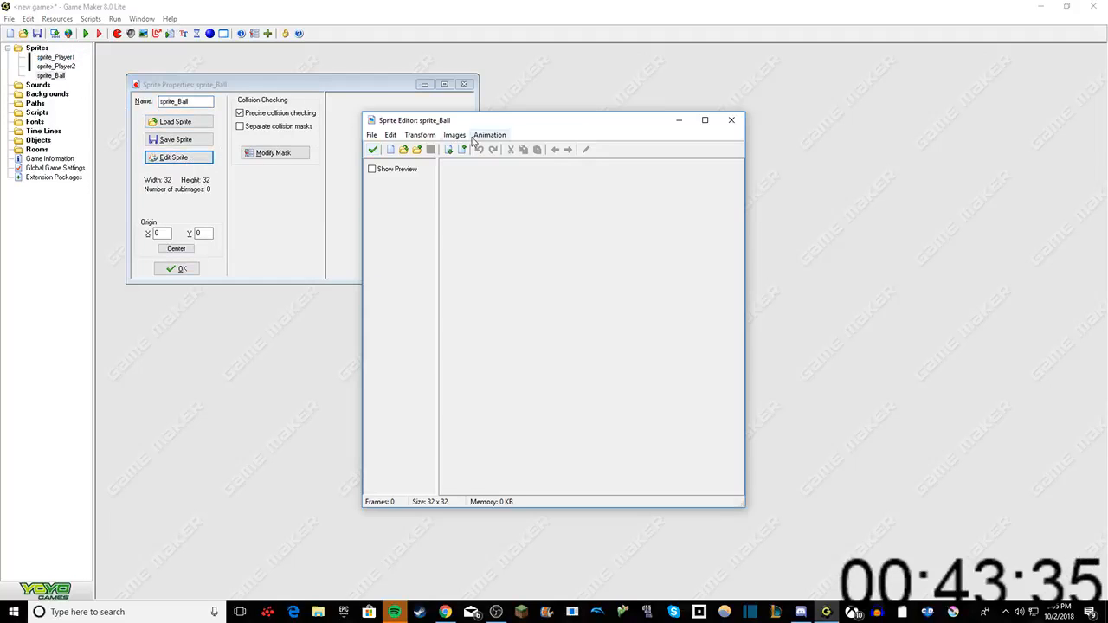
left_click(390, 135)
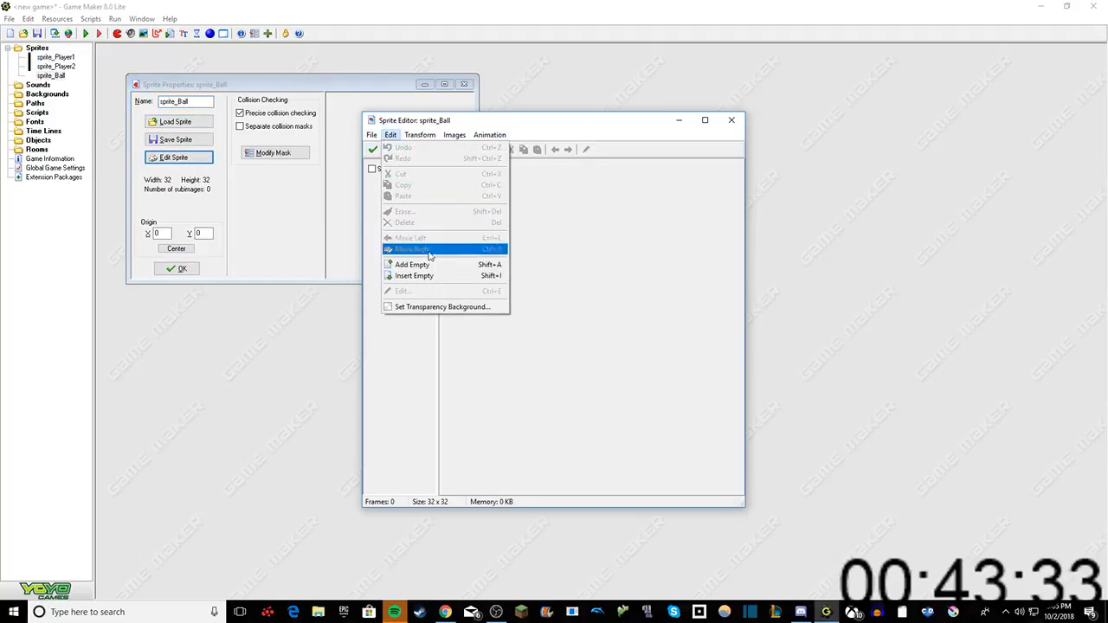
left_click(411, 274)
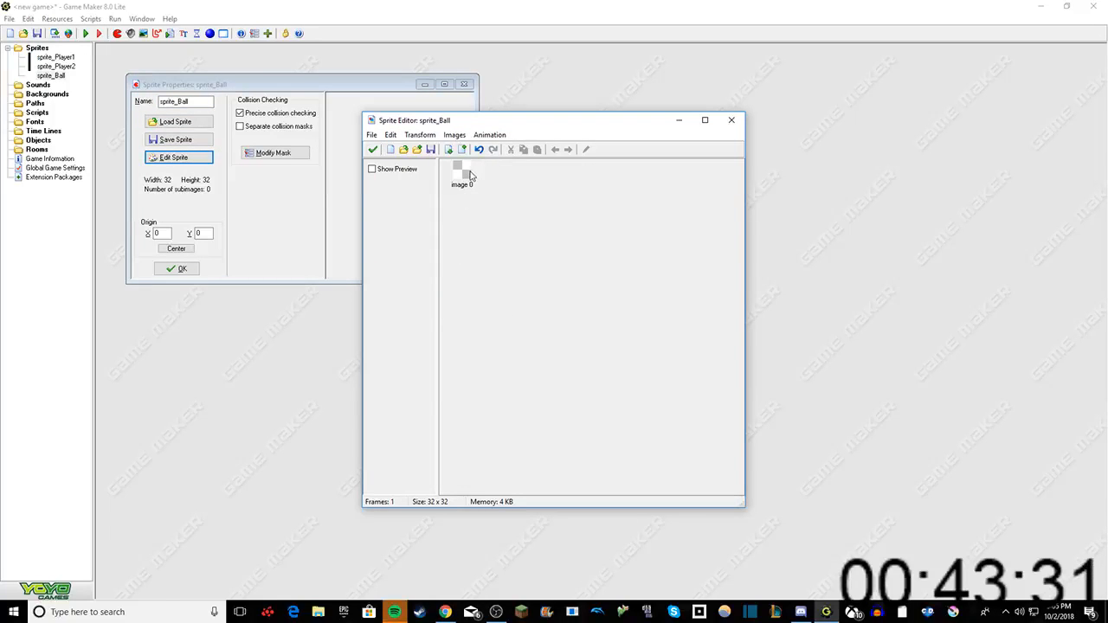
Step: Open the empty sprite_Ball image for drawing, with the largest brush size and white as the primary colour
left_click(472, 176)
left_click(585, 149)
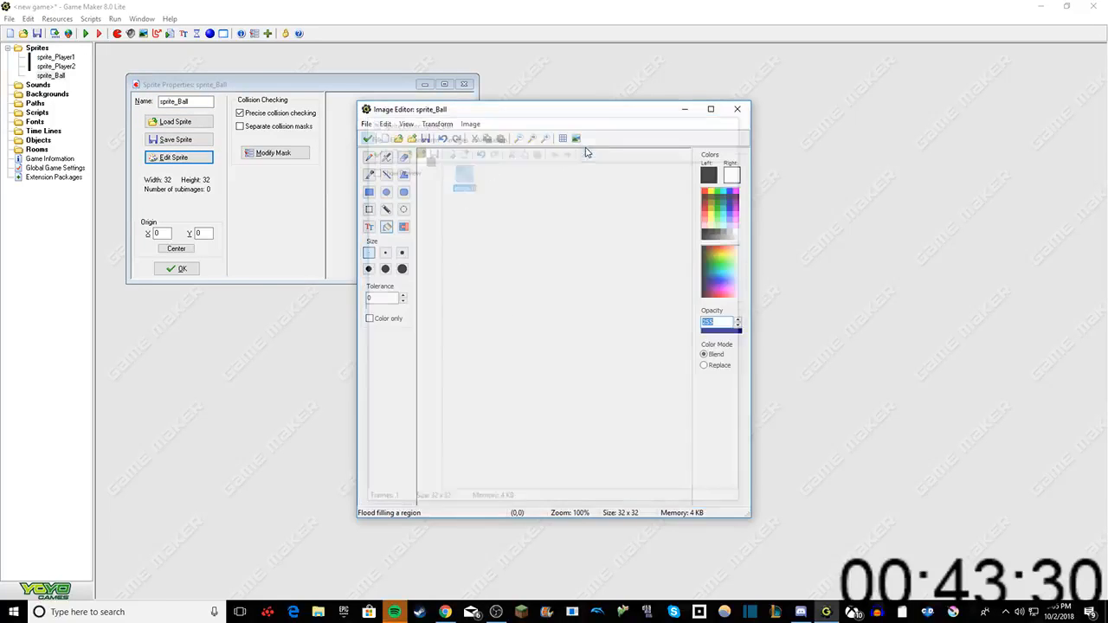
left_click(403, 268)
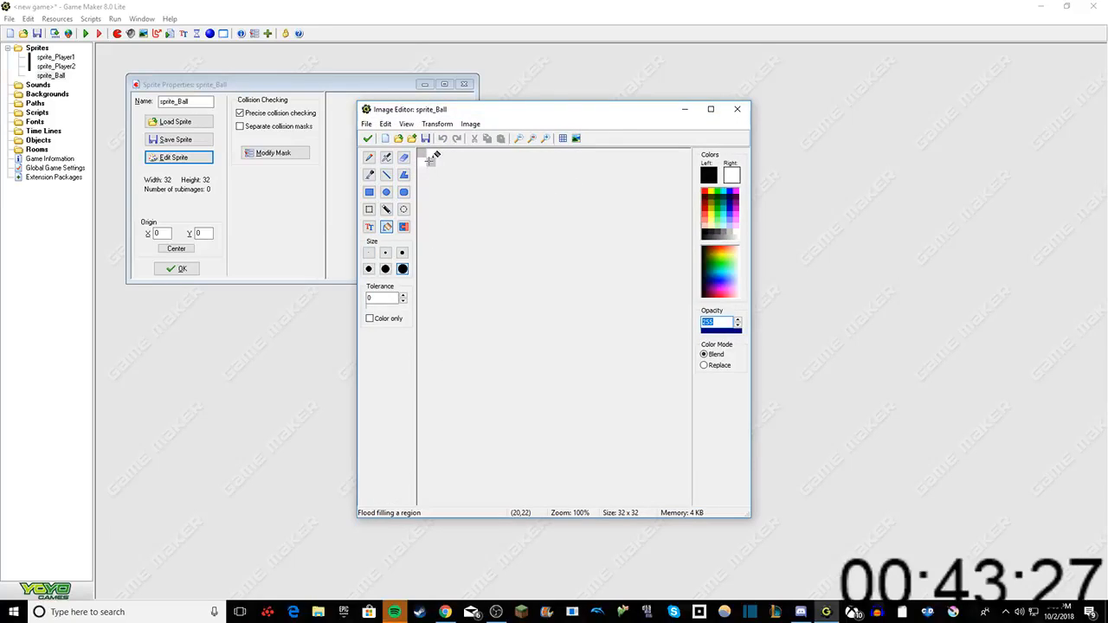
scroll(445, 176, "up", 5)
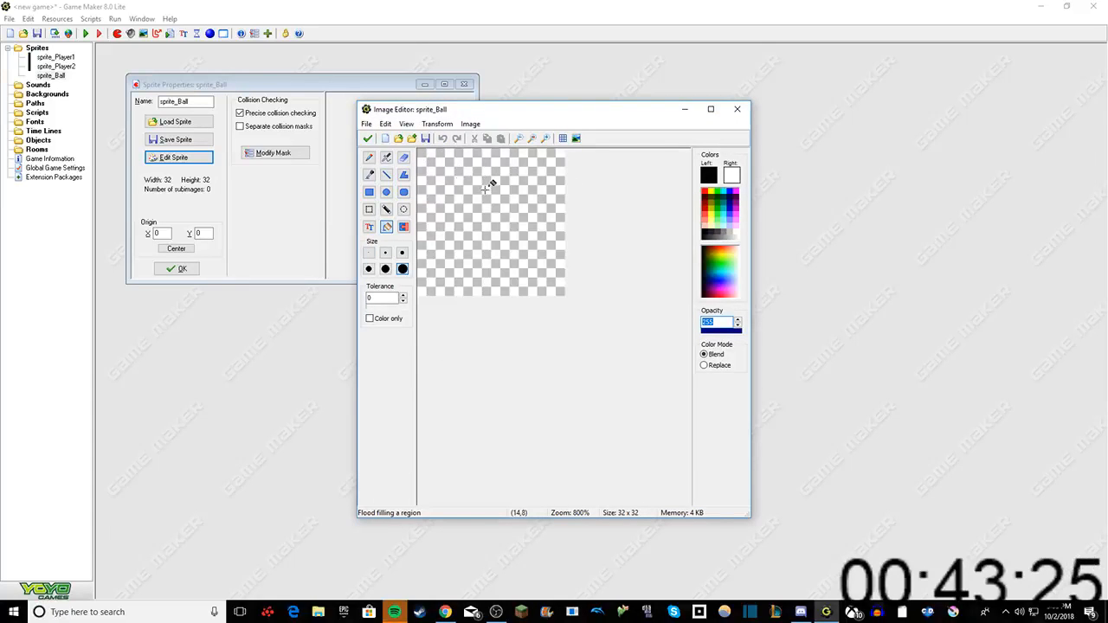
scroll(518, 232, "down", 5)
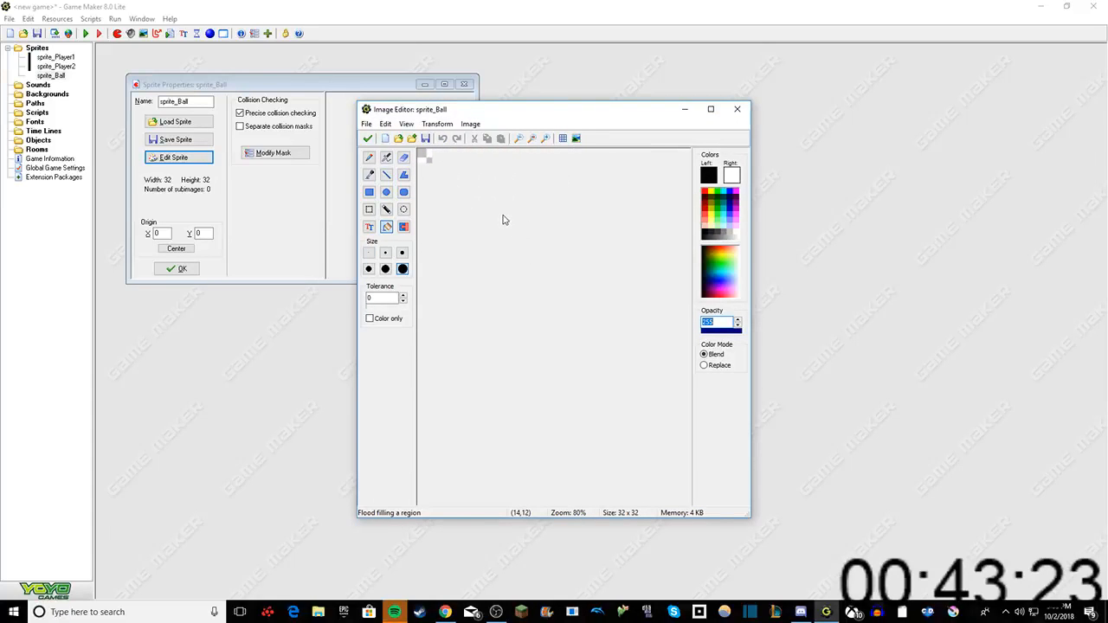
scroll(503, 213, "down", 1)
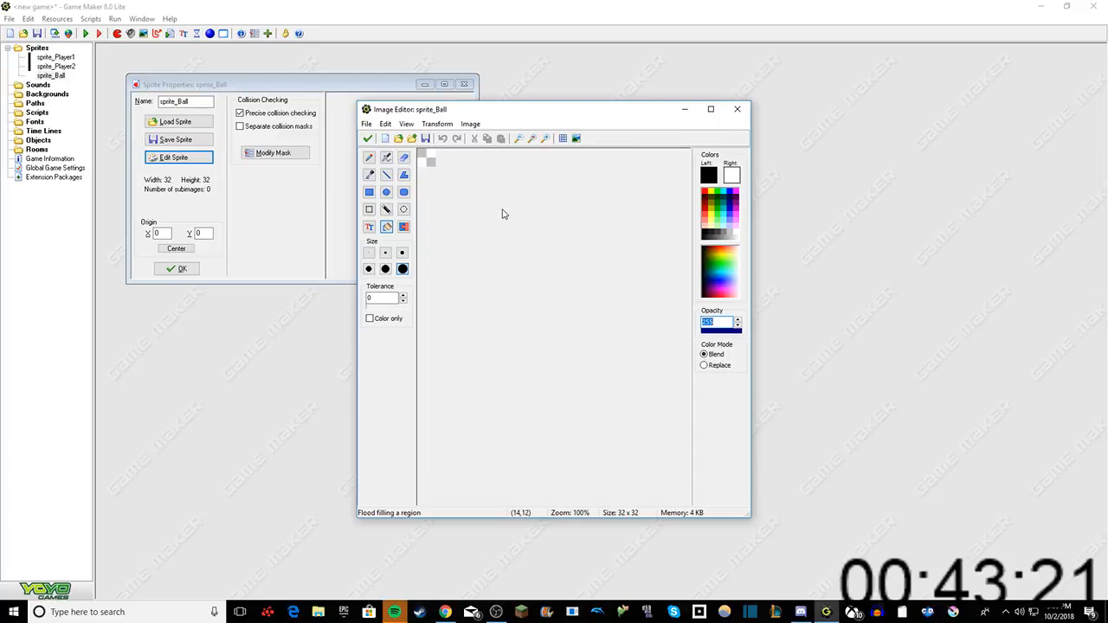
scroll(443, 163, "up", 1)
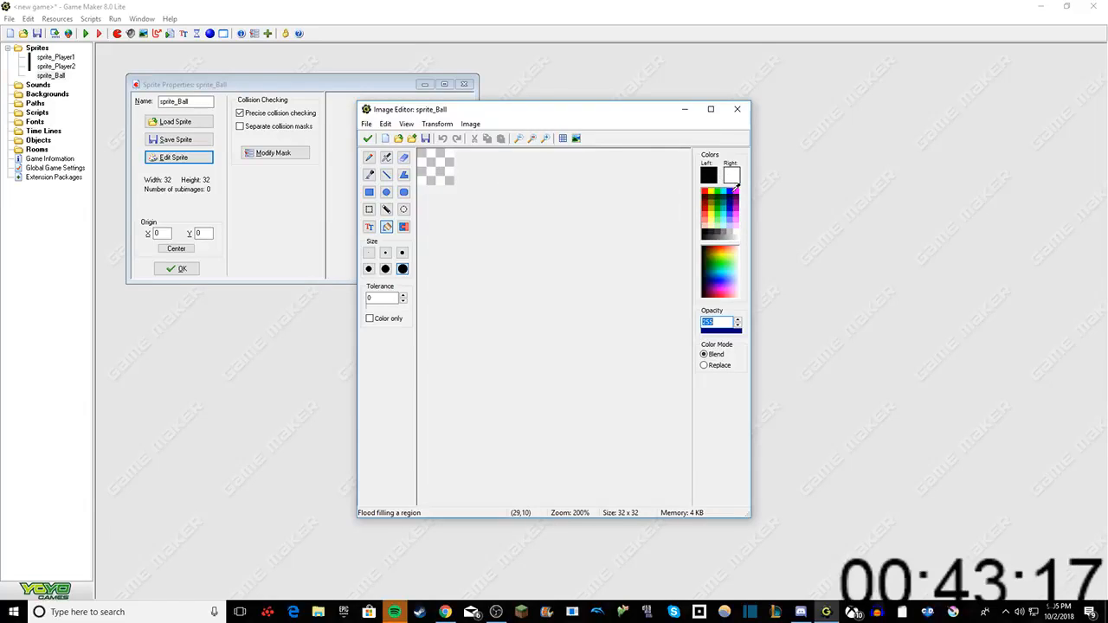
left_click(736, 231)
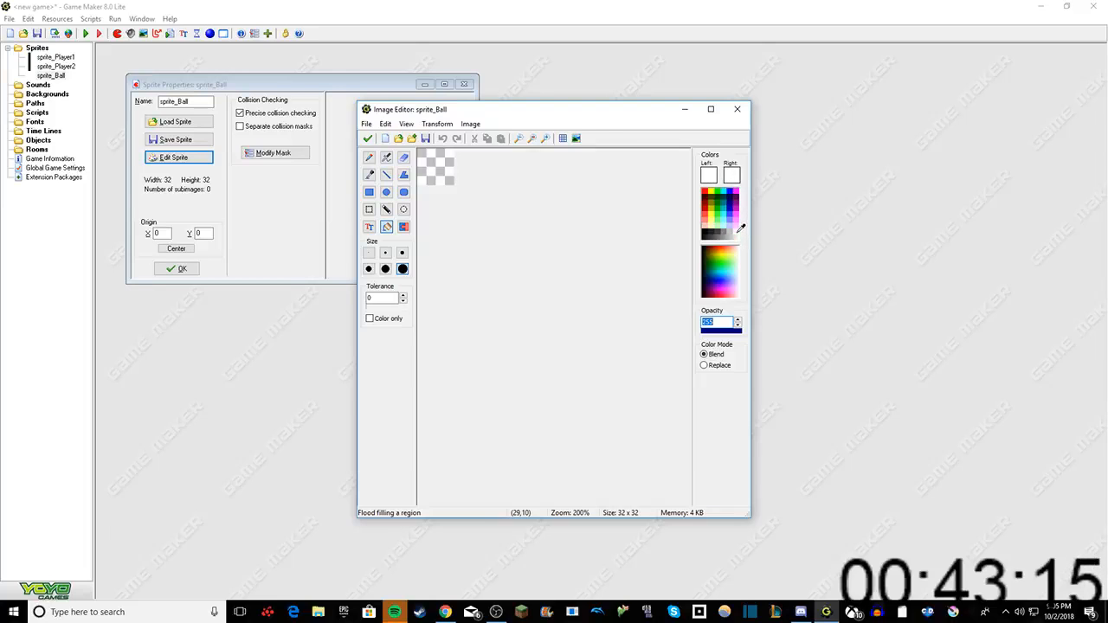
Step: Paint a white ball near the middle of the sprite_Ball image with the pencil, keep the changes, and close the sprite's properties
left_click(443, 164)
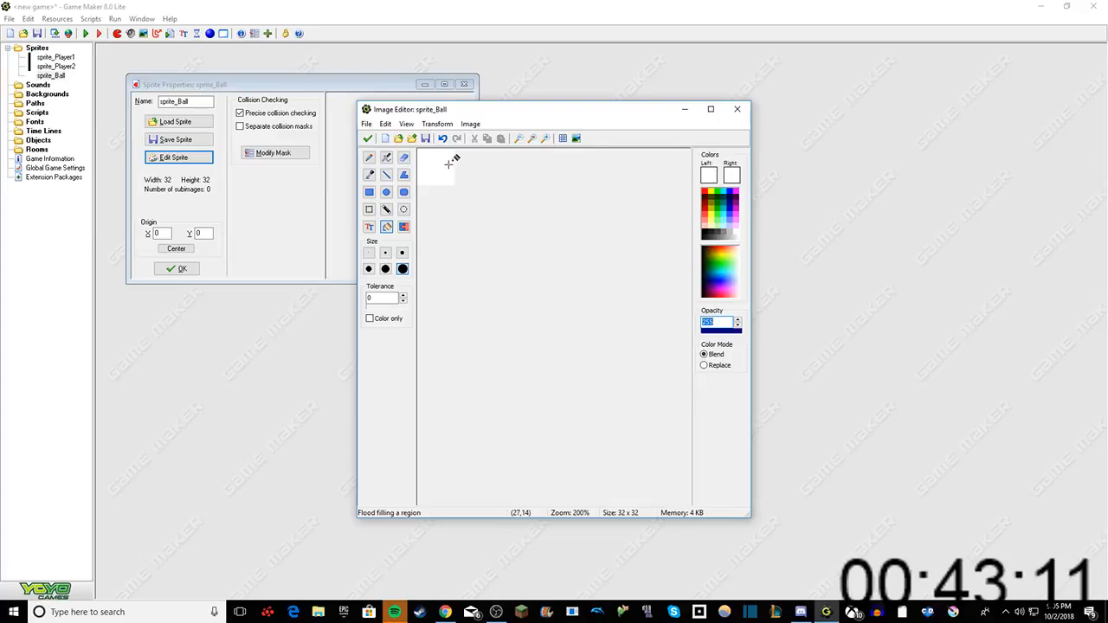
left_click(443, 140)
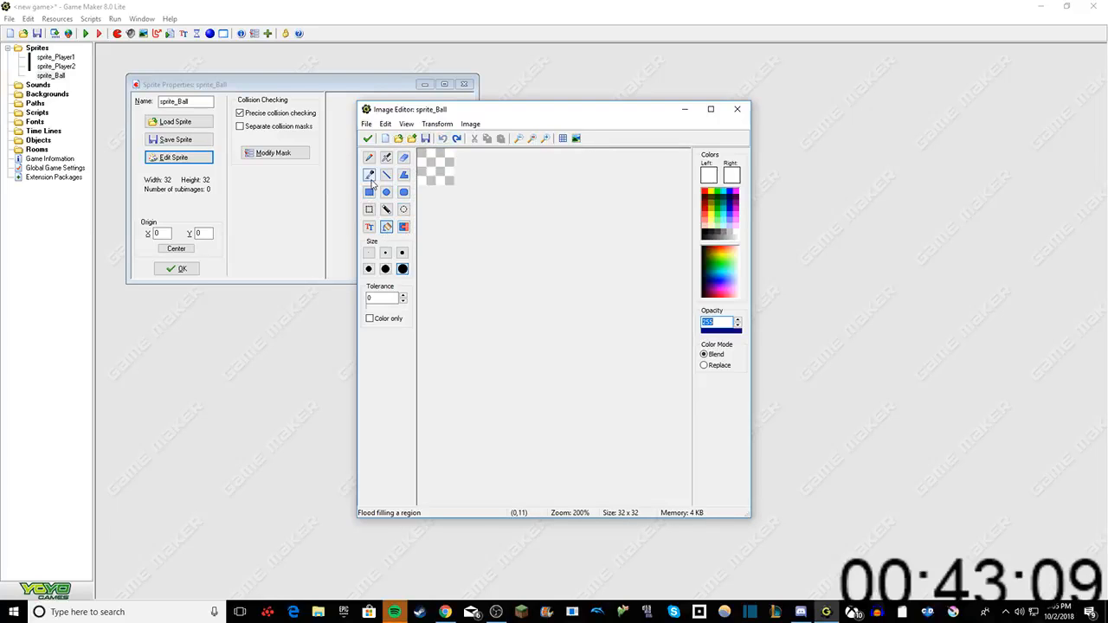
left_click(369, 157)
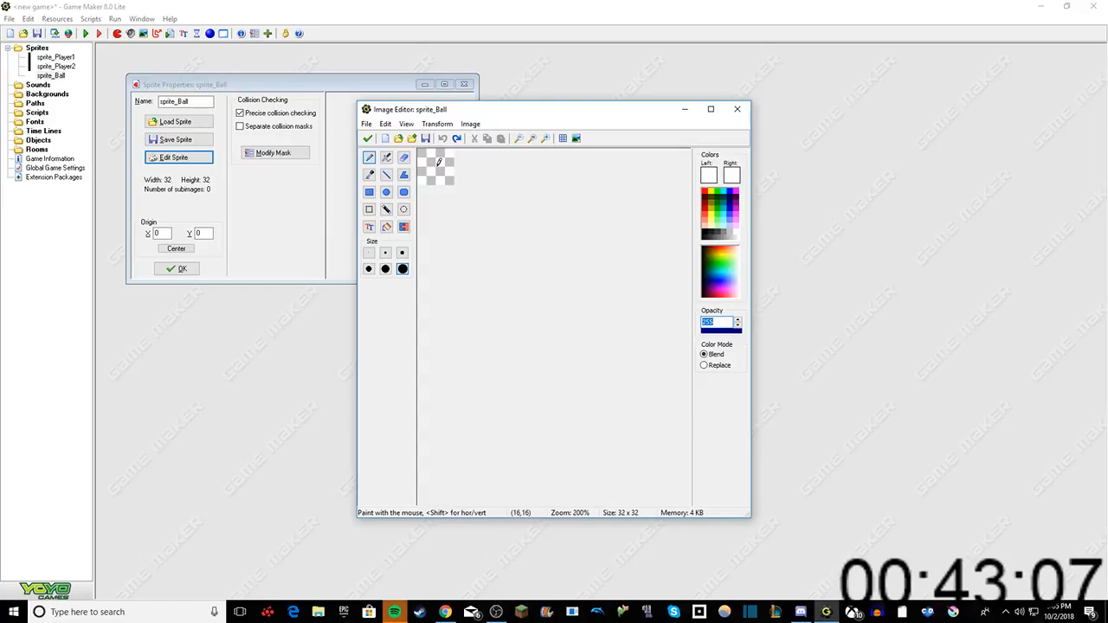
left_click_drag(438, 163, 431, 173)
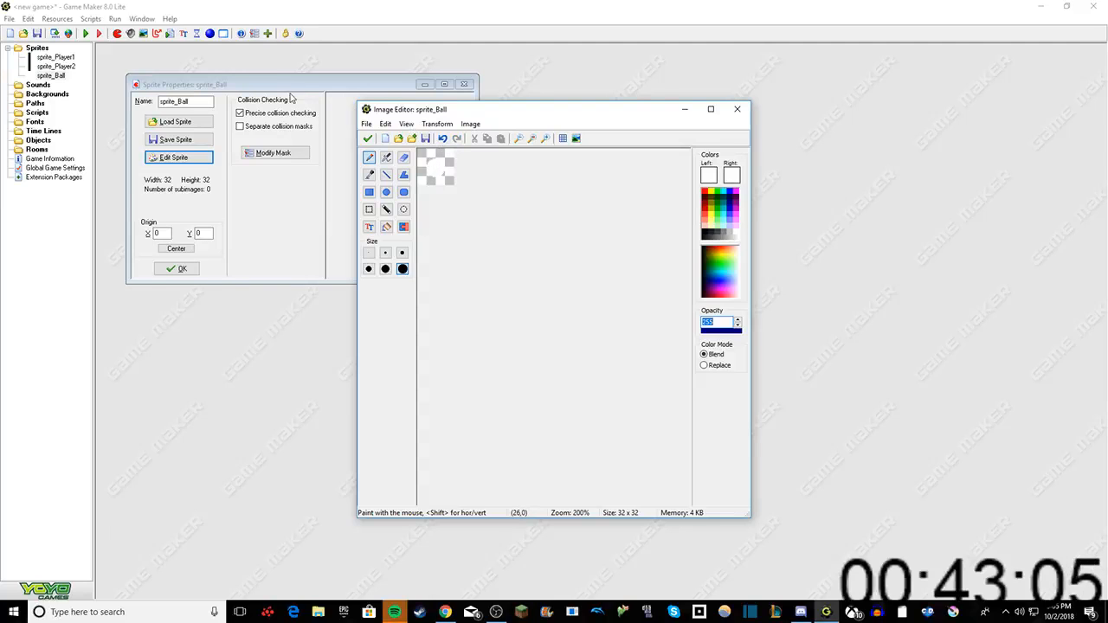
left_click(369, 139)
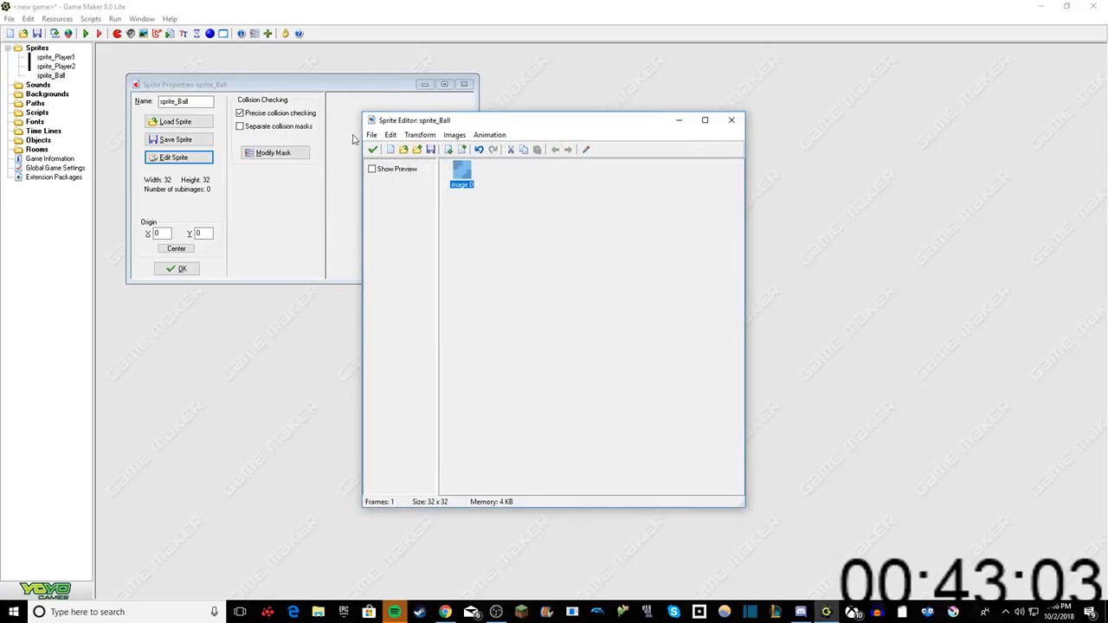
left_click(373, 148)
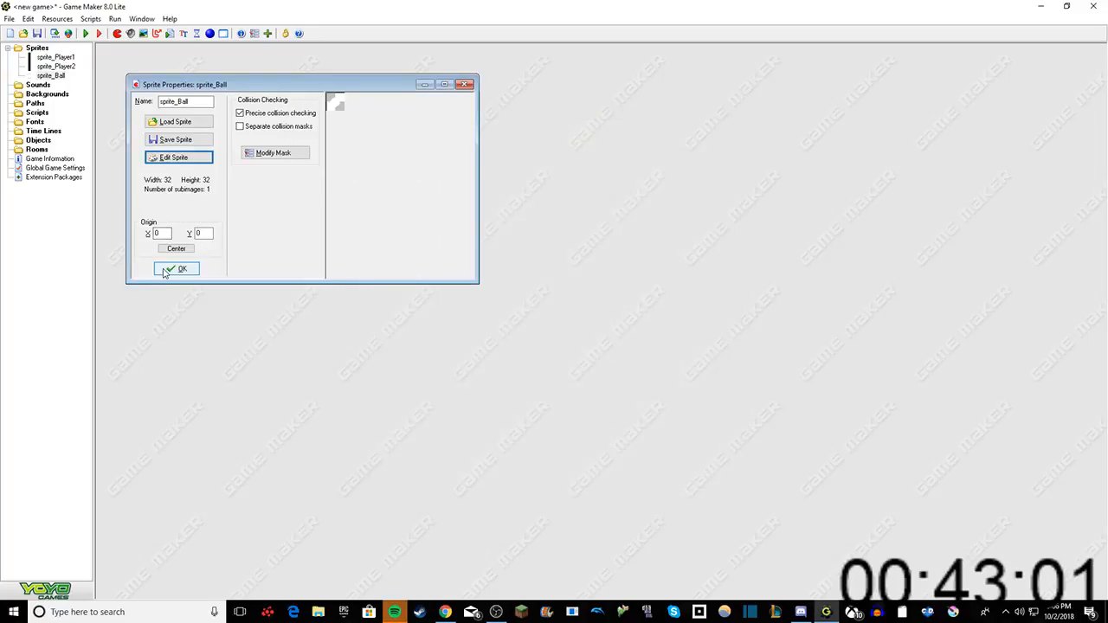
left_click(177, 269)
Step: Create a fourth sprite and name it sprite_Goal
right_click(35, 47)
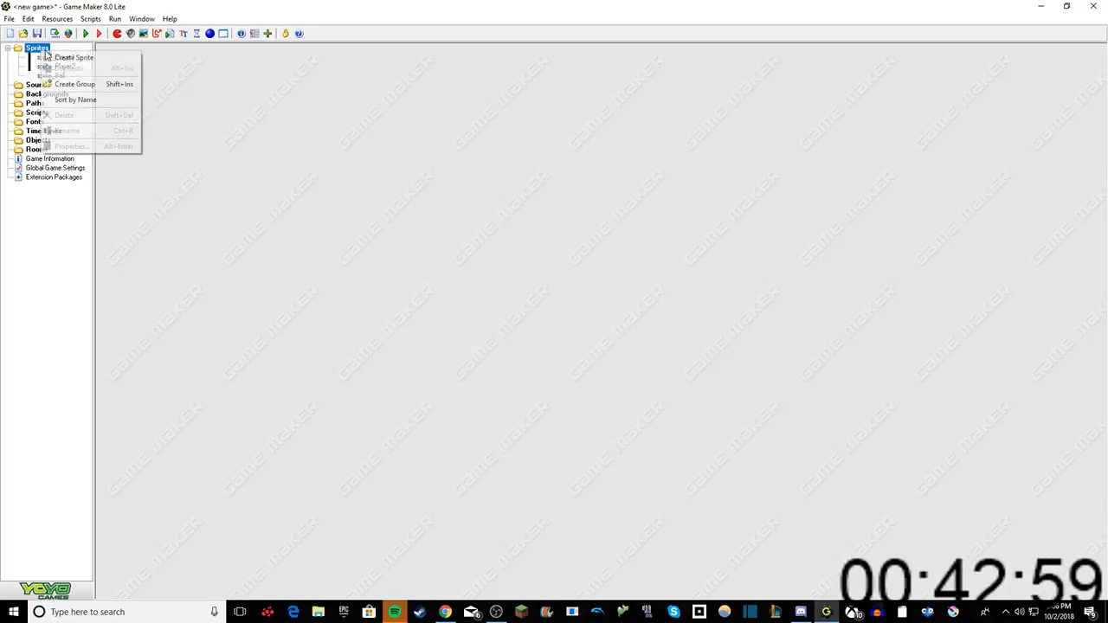
left_click(61, 55)
left_click(223, 121)
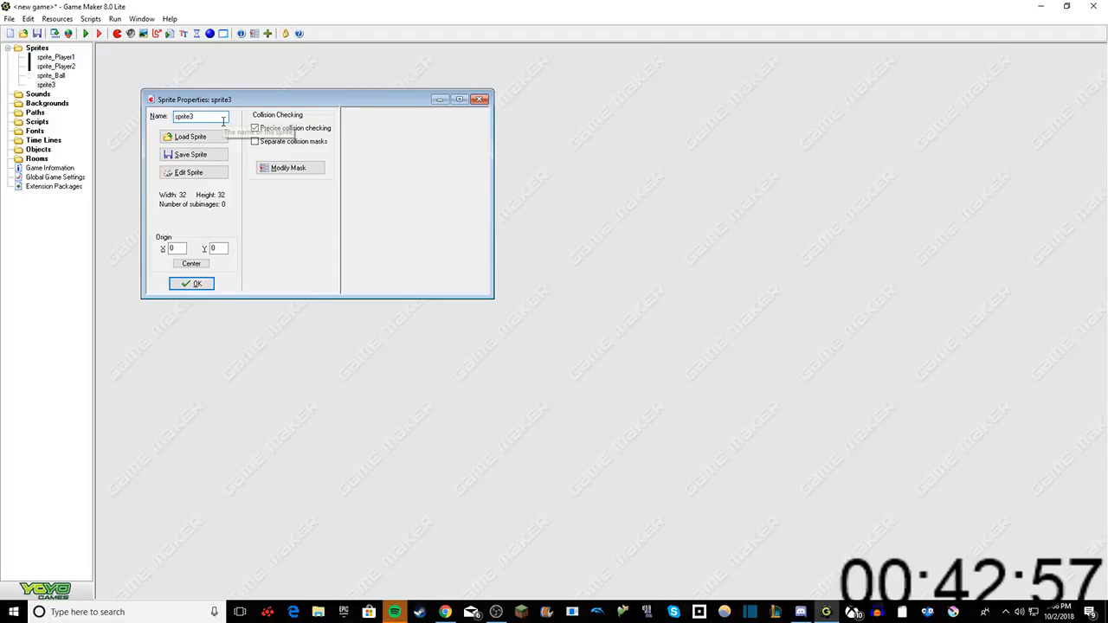
key("BackSpace")
type("_Goal")
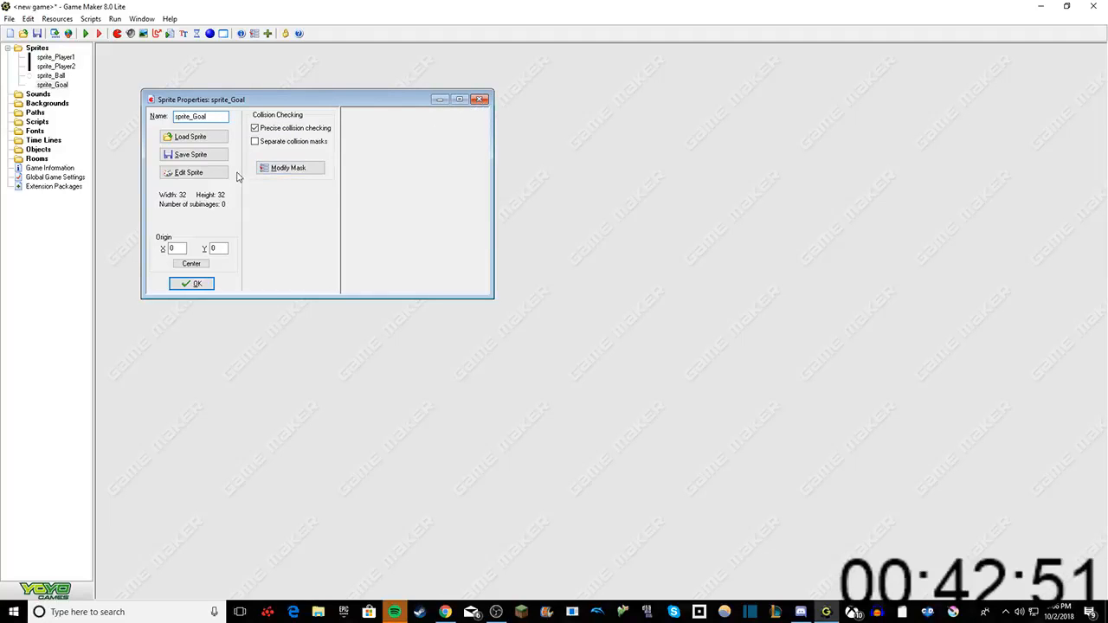
Step: Open sprite_Goal for editing and insert an empty image
left_click(188, 173)
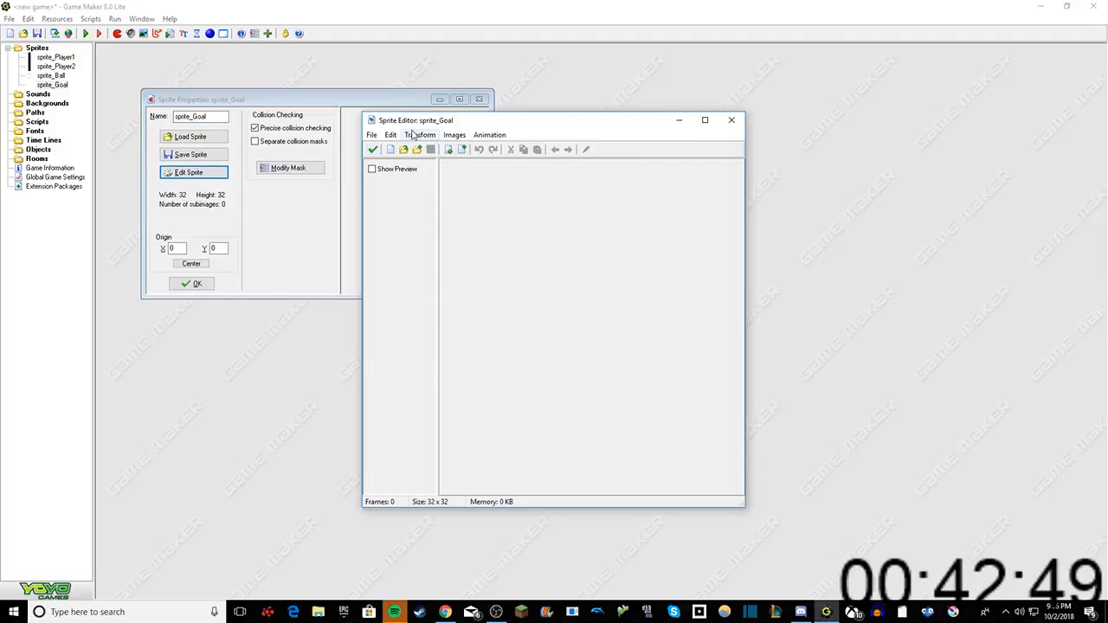
left_click(391, 136)
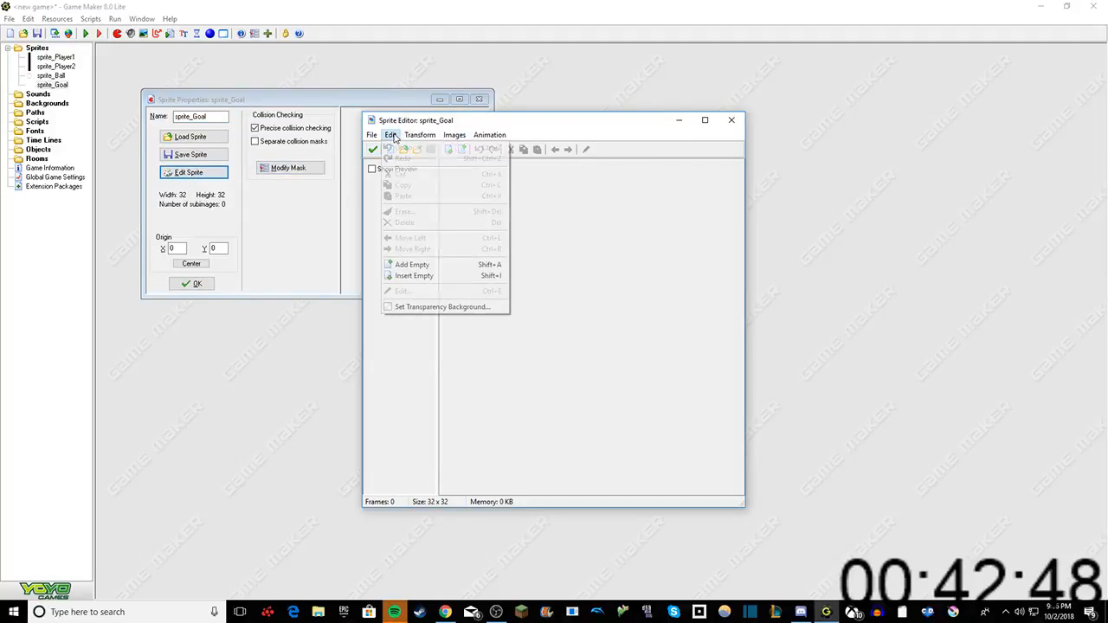
left_click(408, 275)
Step: Open the empty sprite_Goal image for drawing and flood-fill it with light grey
left_click(460, 182)
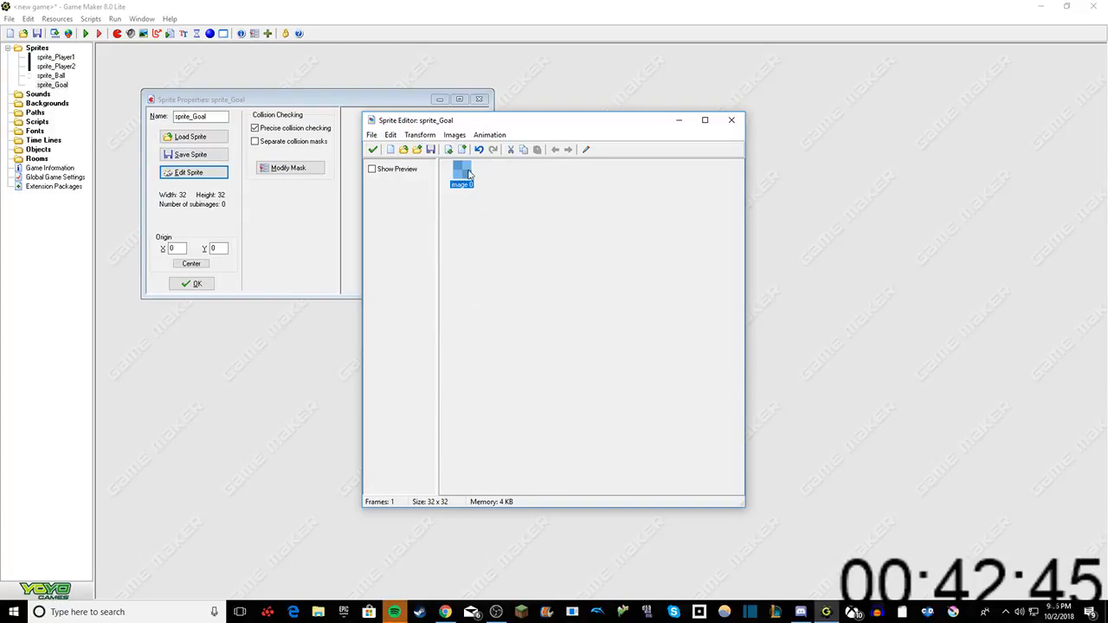
left_click(586, 149)
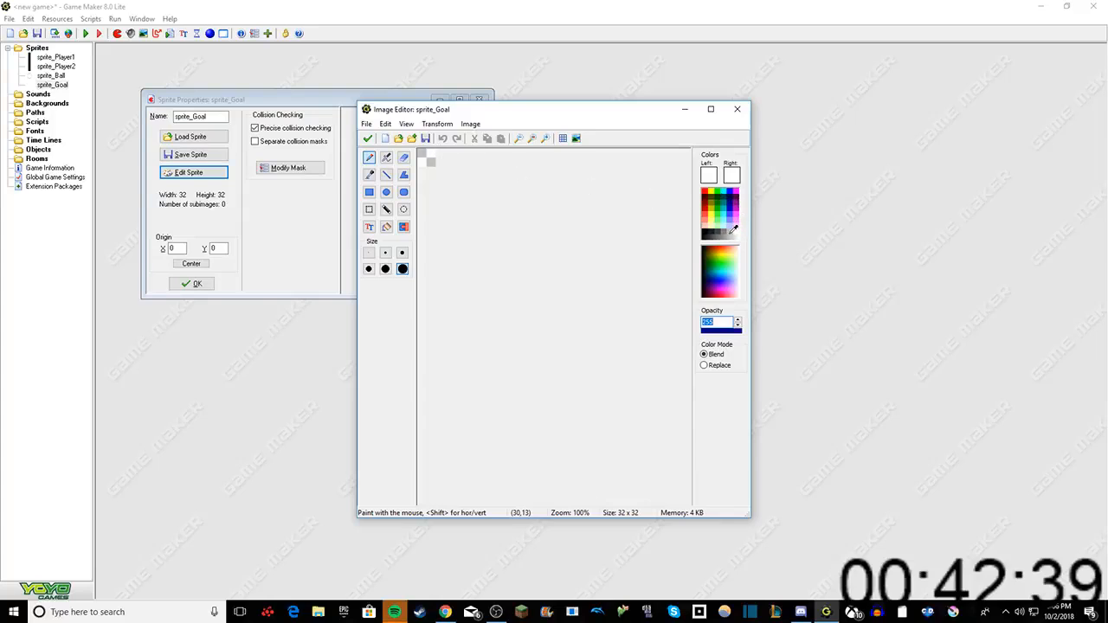
left_click(730, 231)
left_click(737, 238)
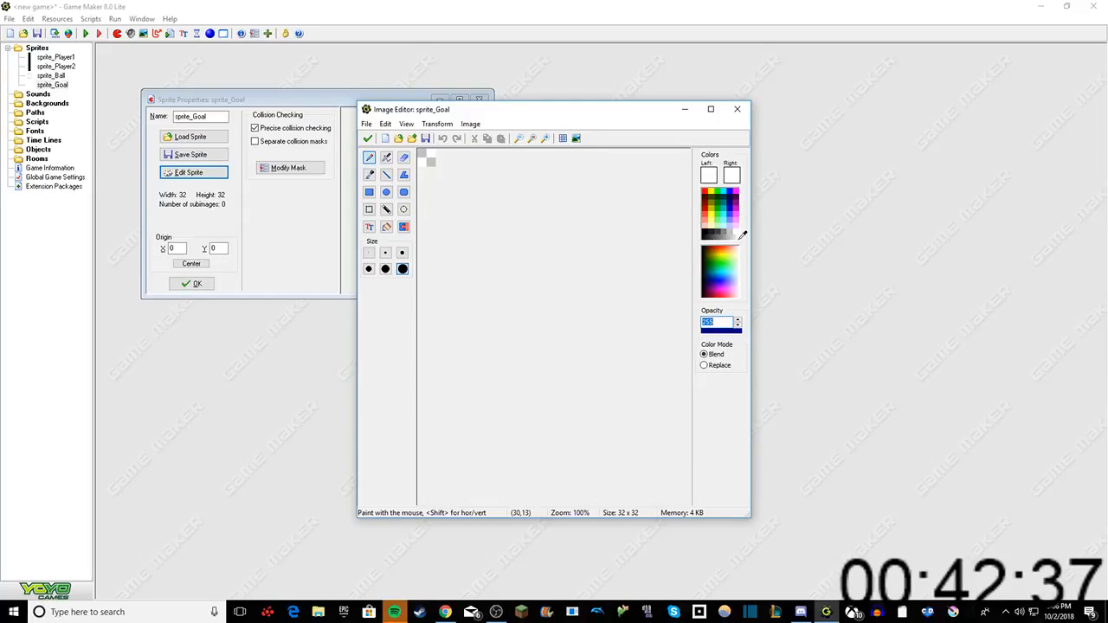
left_click(734, 239)
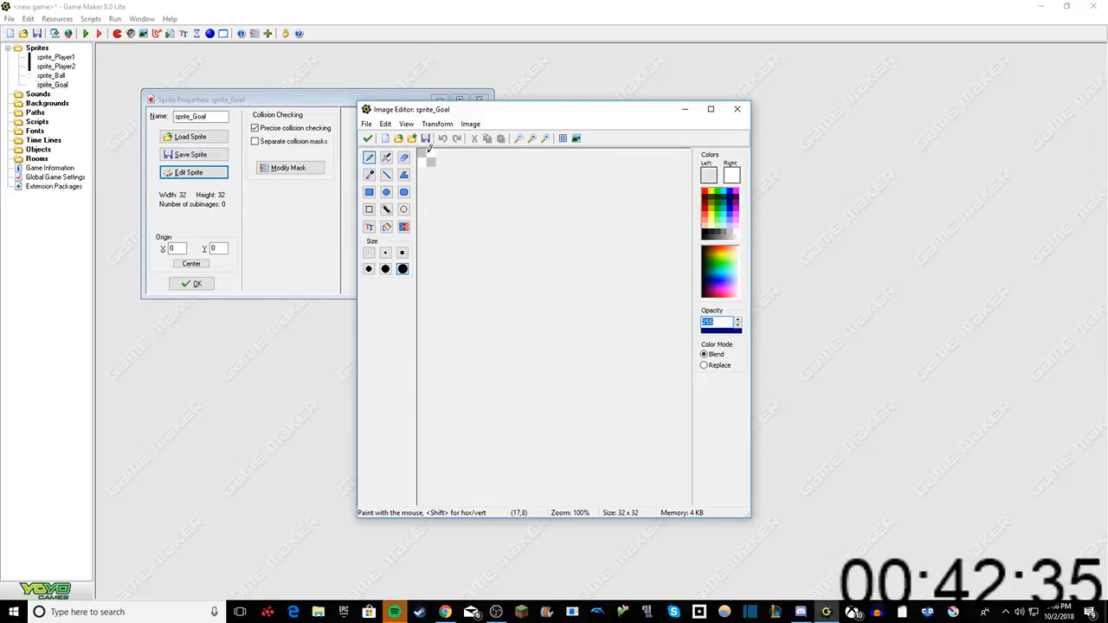
left_click(429, 152)
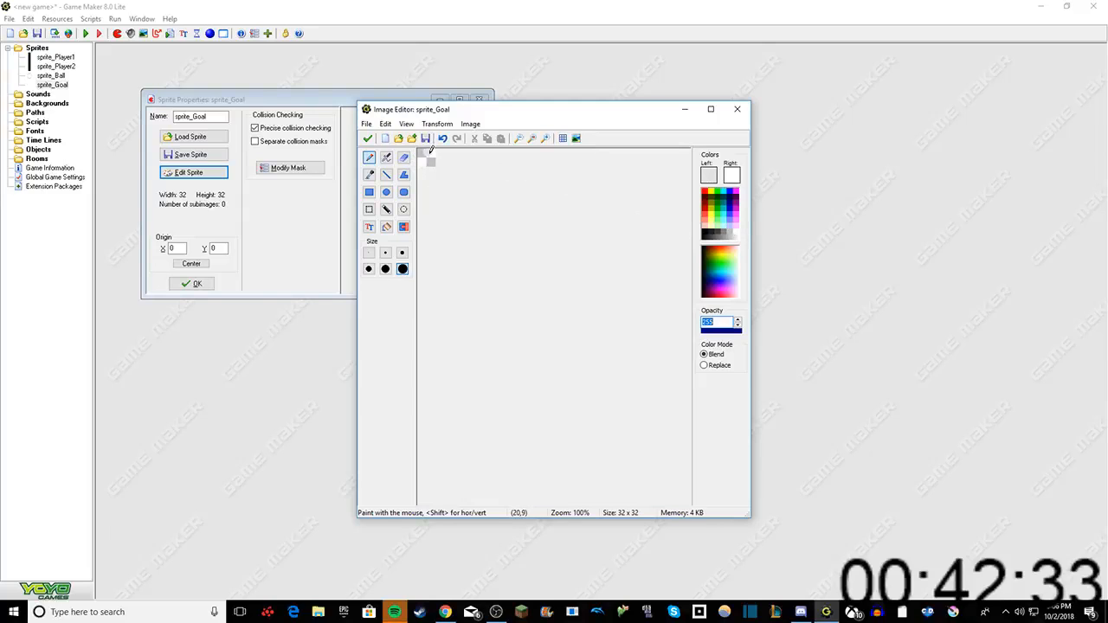
left_click(386, 227)
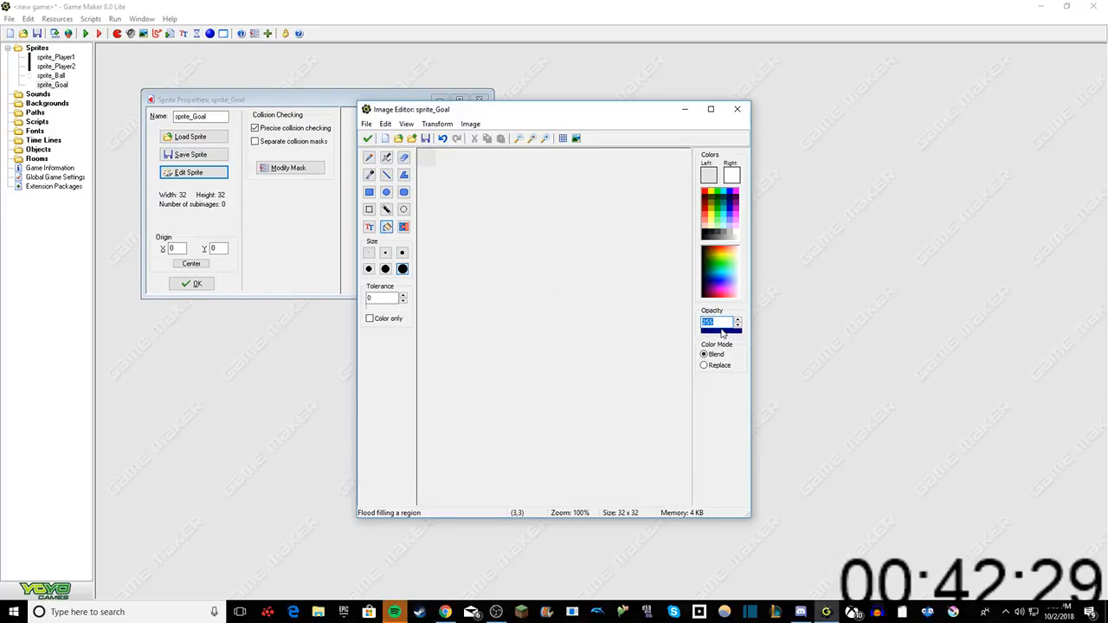
Step: Keep the filled image and close sprite_Goal's editor and properties
left_click(367, 139)
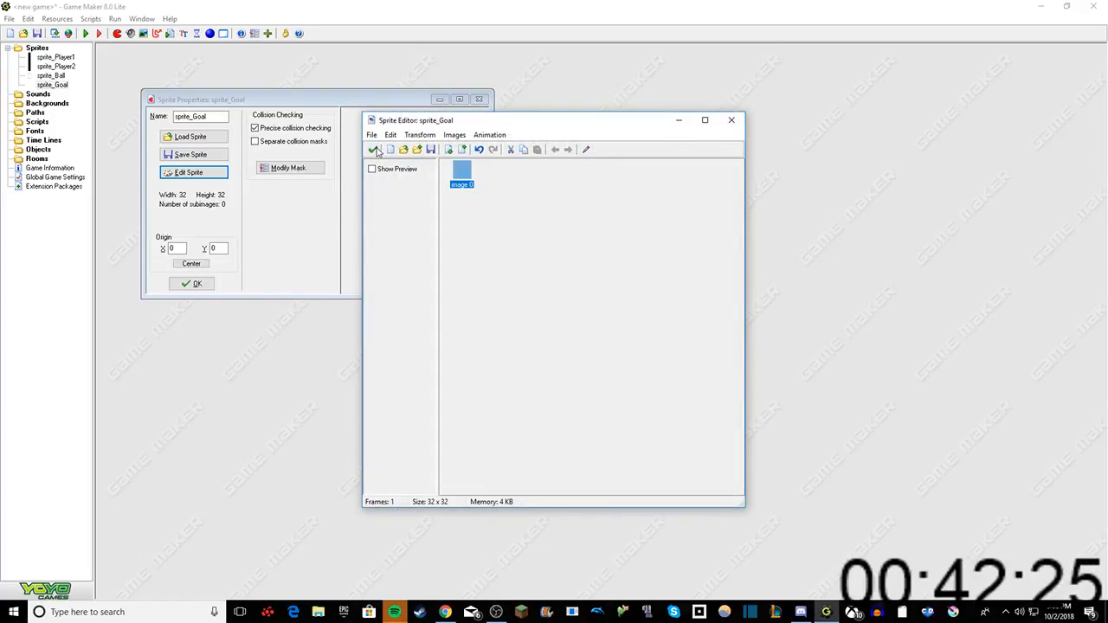
left_click(374, 149)
left_click(192, 284)
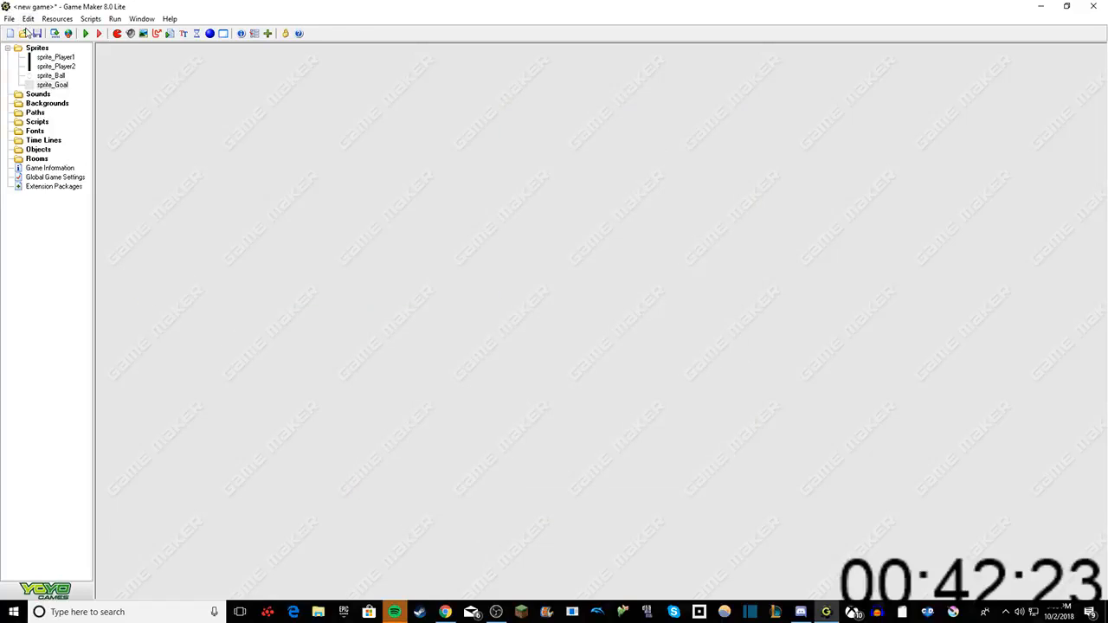
Step: Create a fifth sprite and name it sprite_Boost
right_click(33, 49)
left_click(58, 50)
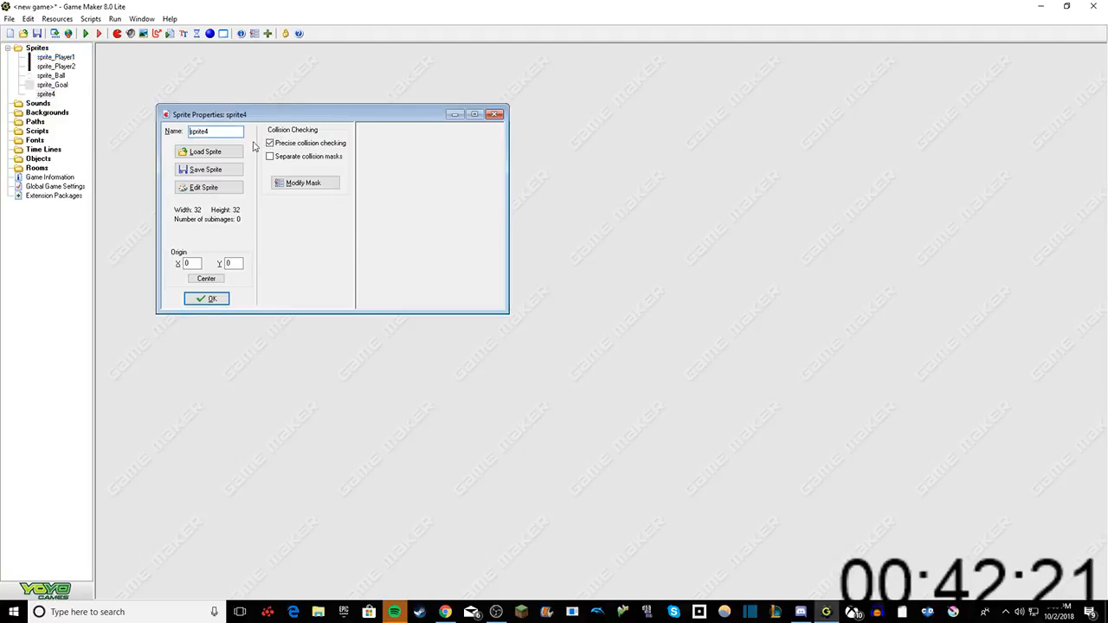
key("BackSpace")
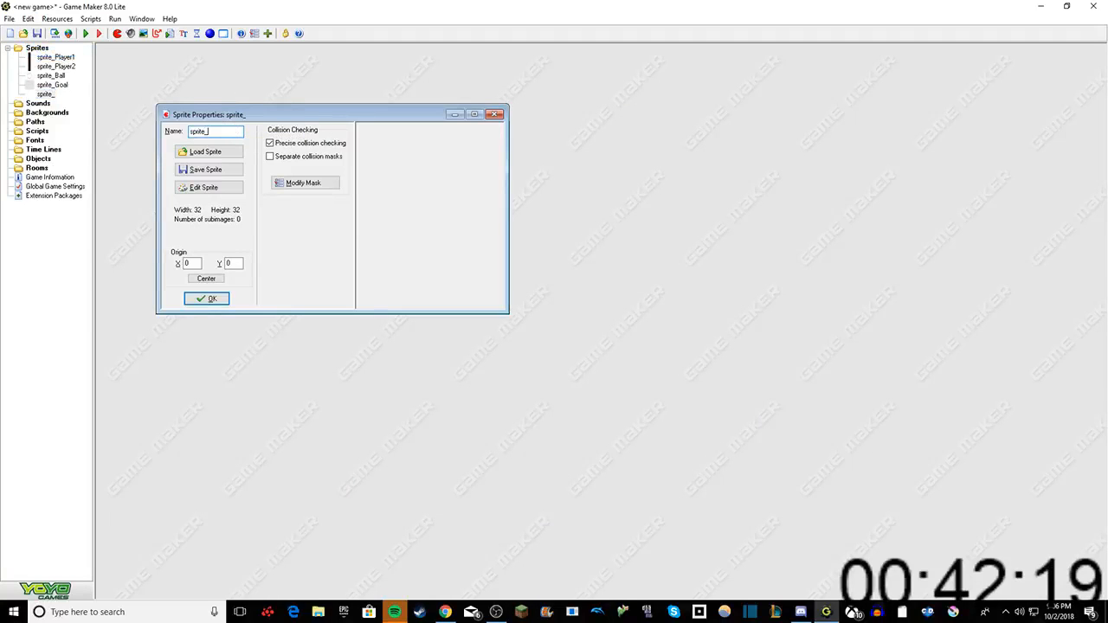
type("_Boos")
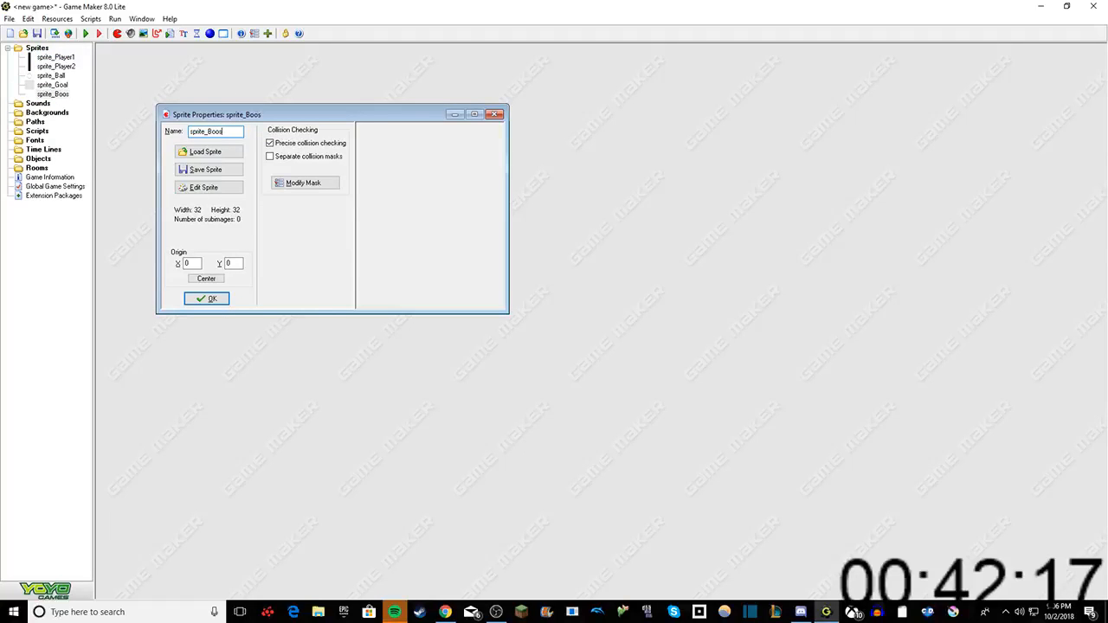
type("t")
Step: Open sprite_Boost for editing and insert an empty image
left_click(208, 187)
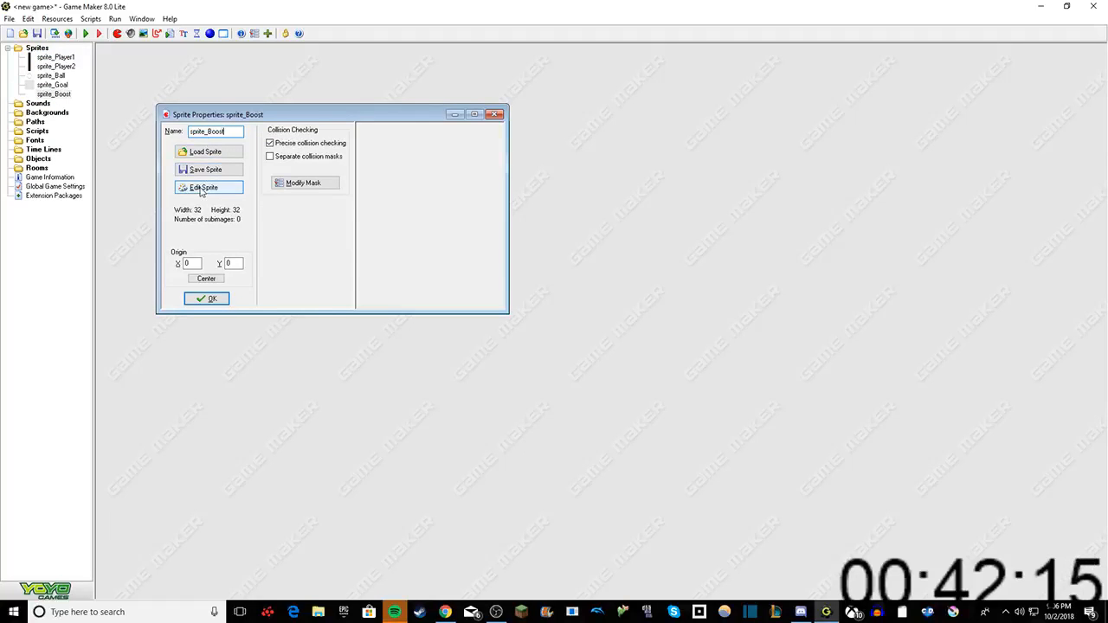
left_click(489, 135)
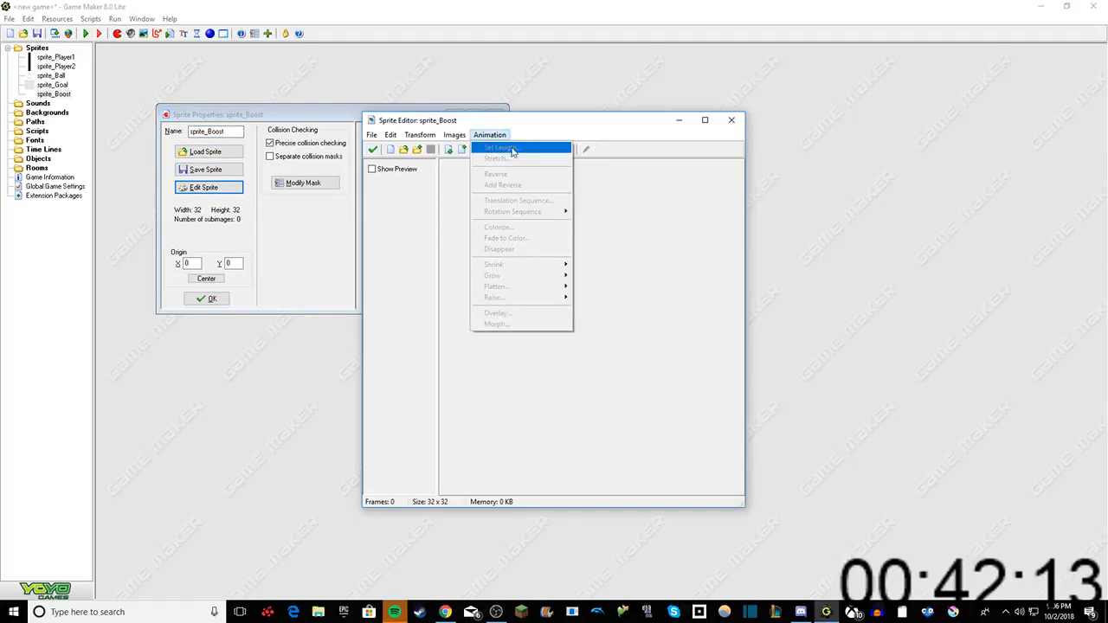
left_click(587, 169)
left_click(371, 135)
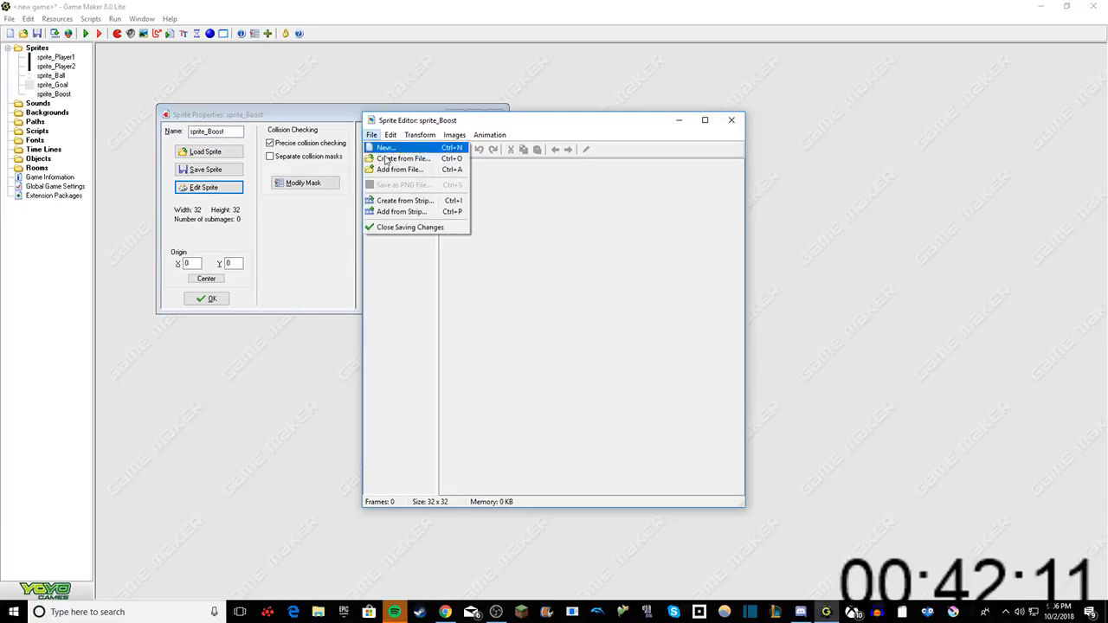
left_click(514, 199)
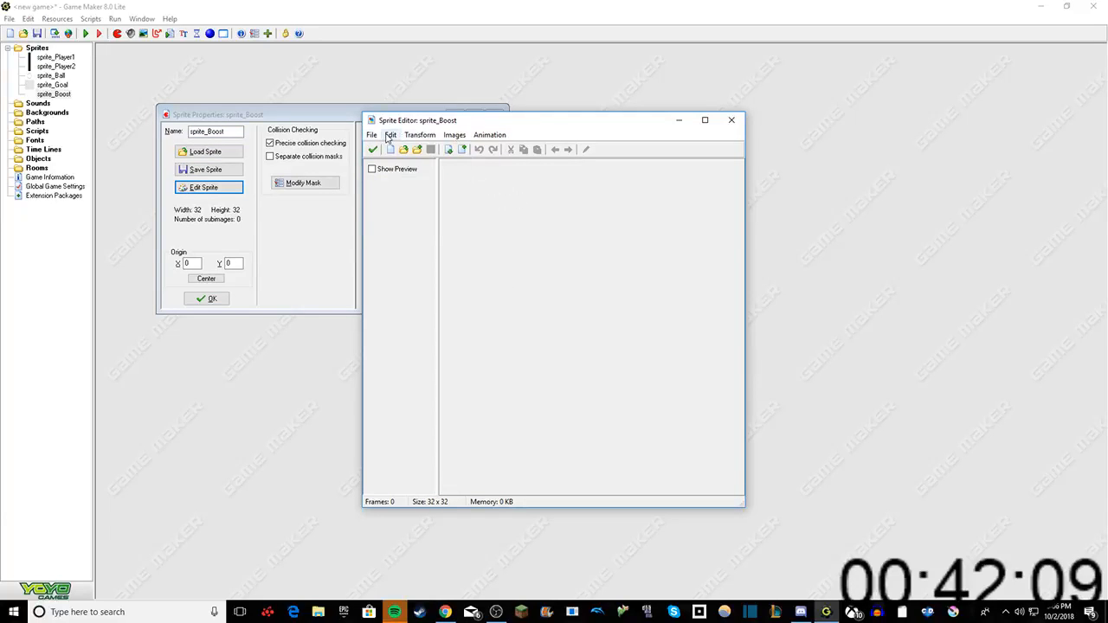
left_click(390, 135)
left_click(420, 276)
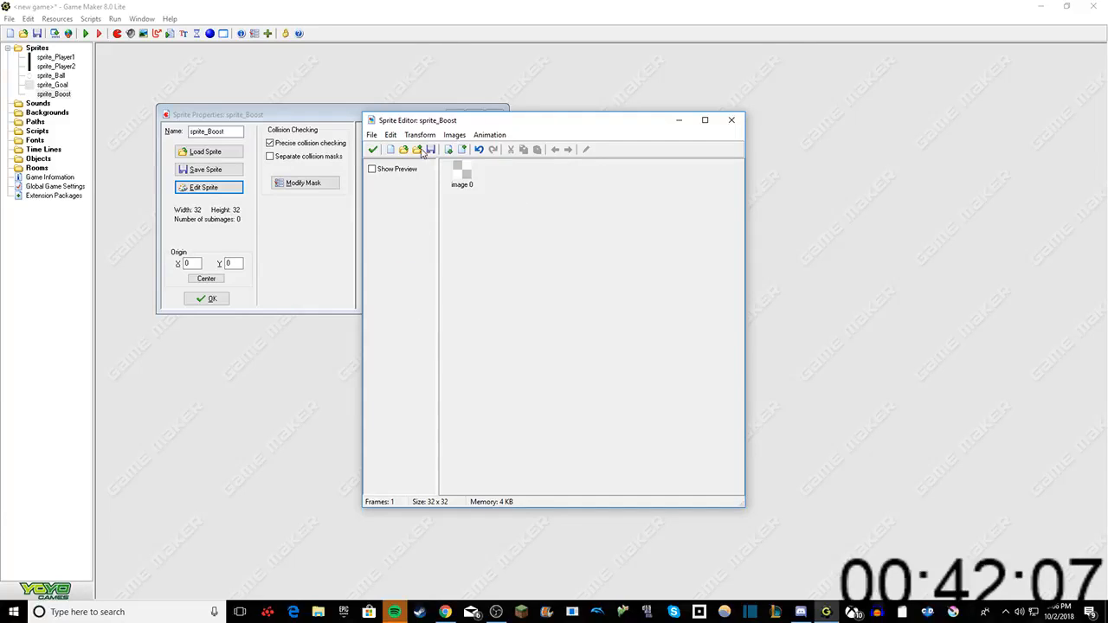
Step: Paint a yellow spot near the middle of the sprite_Boost image with the pencil, keep the changes, and close the sprite's properties
left_click(463, 174)
left_click(587, 147)
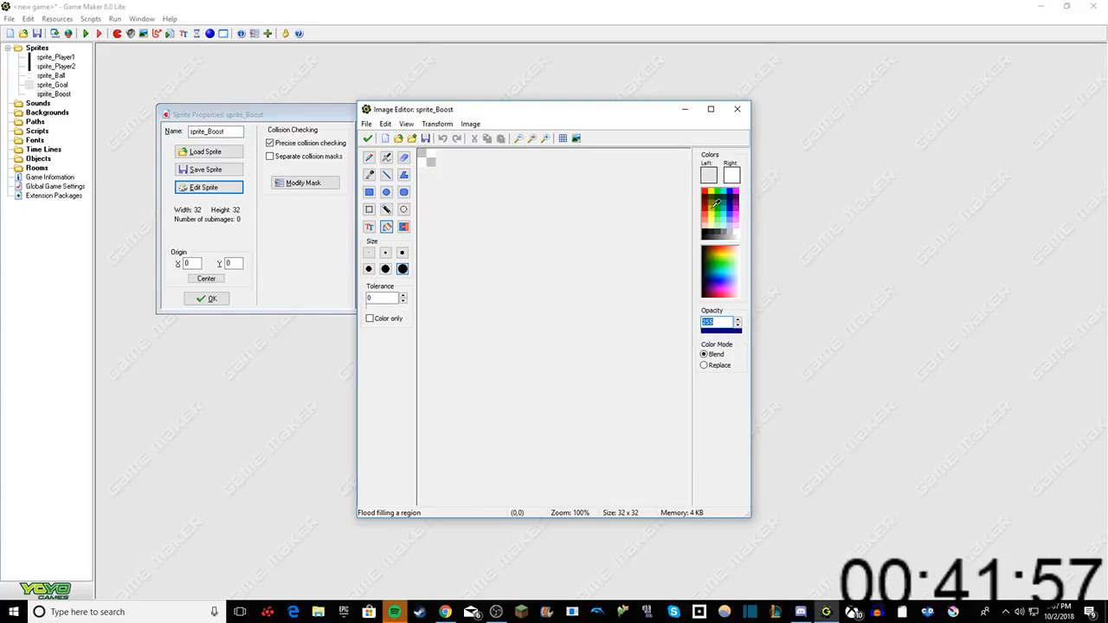
left_click(716, 204)
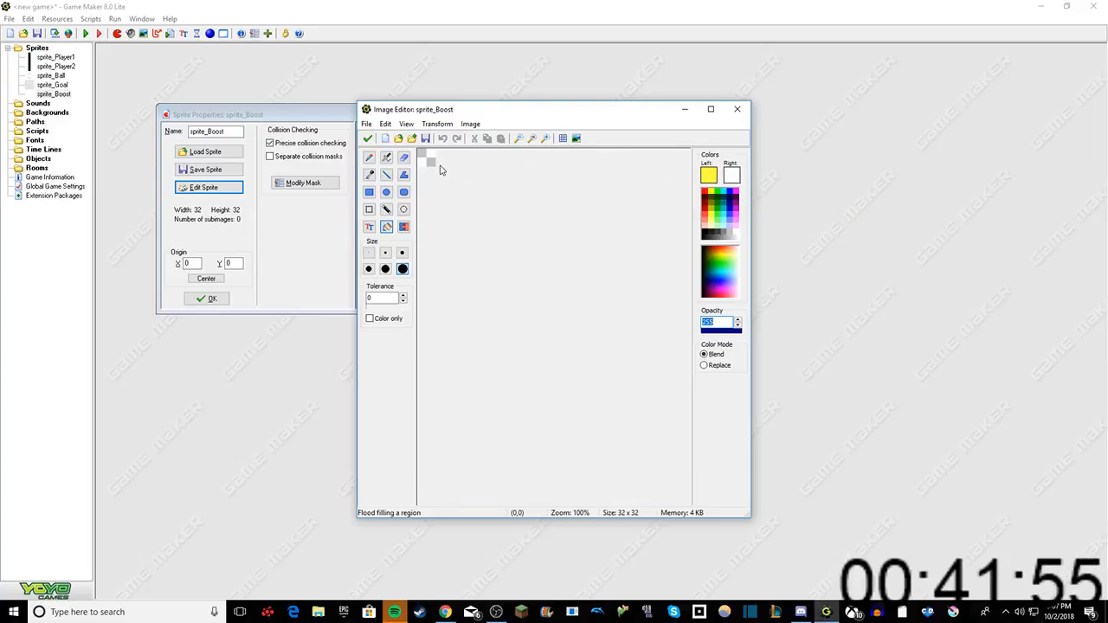
left_click(368, 159)
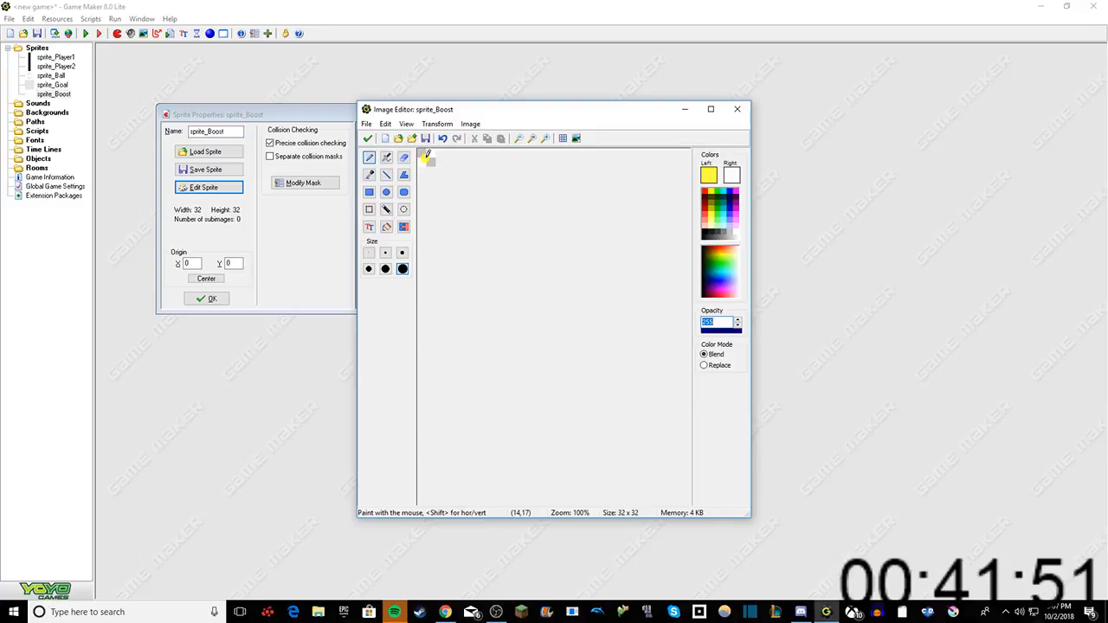
left_click(368, 140)
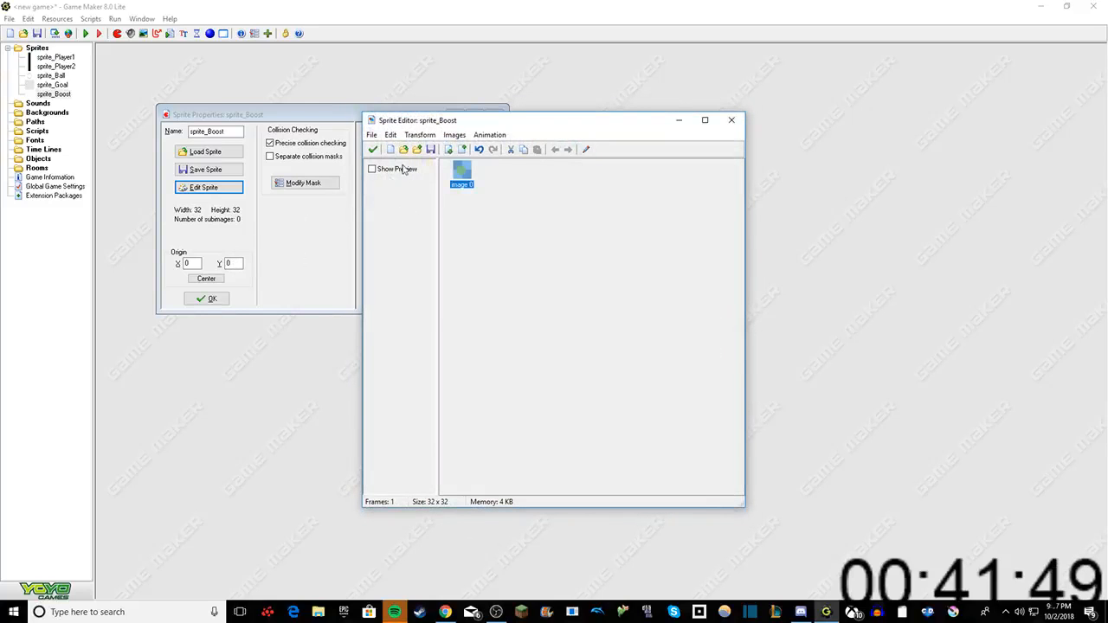
left_click(372, 149)
left_click(208, 299)
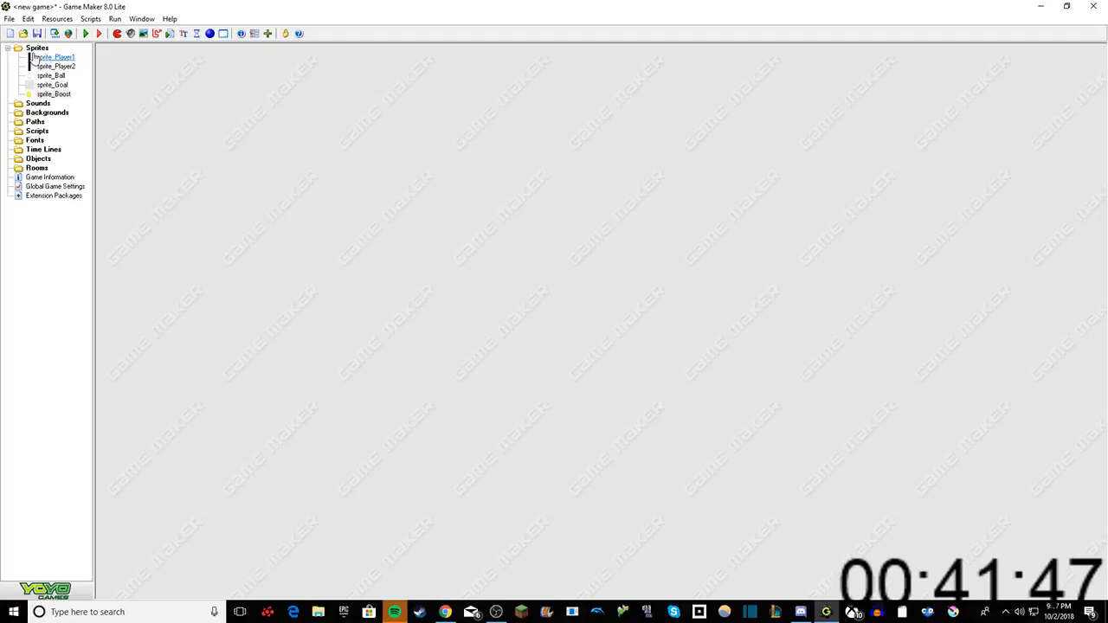
Step: Create the first object and name it object_Player1
right_click(37, 48)
left_click(14, 197)
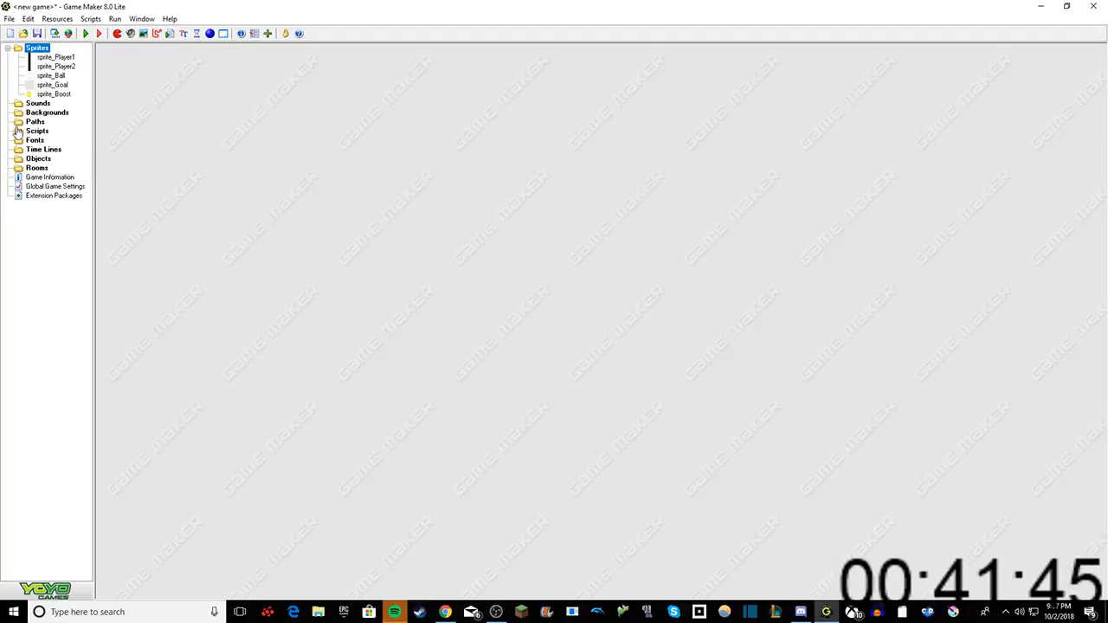
right_click(32, 159)
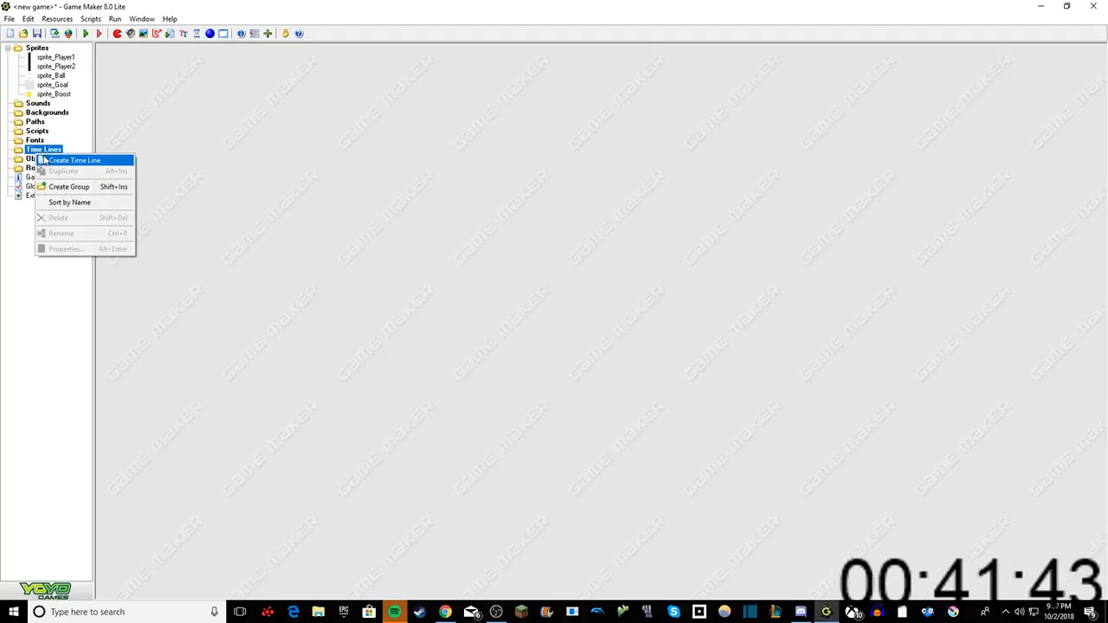
left_click(53, 166)
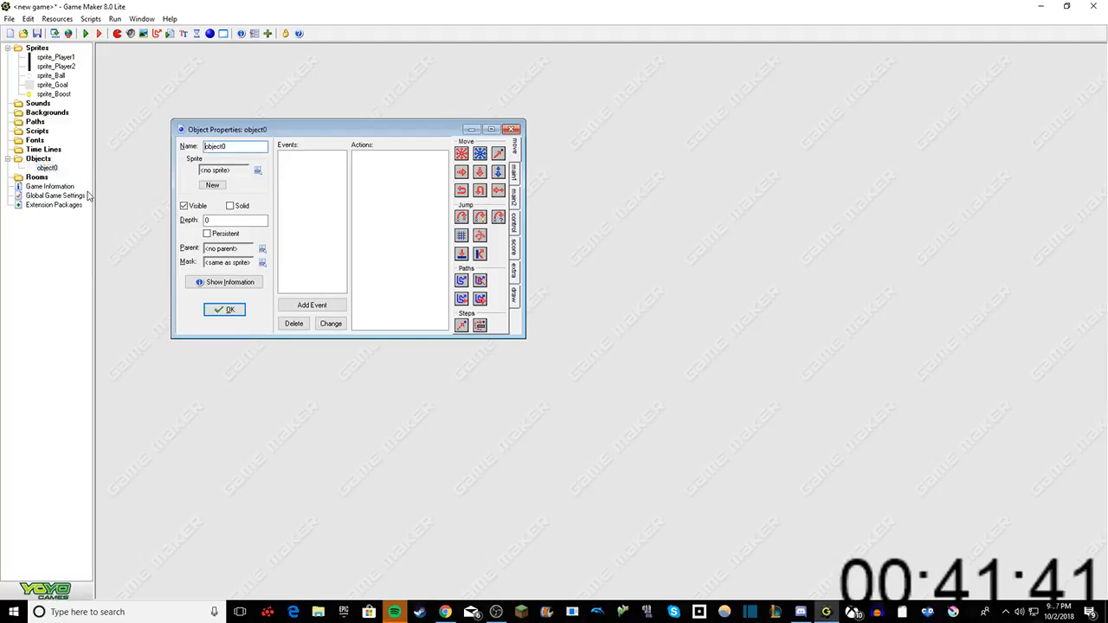
key("BackSpace")
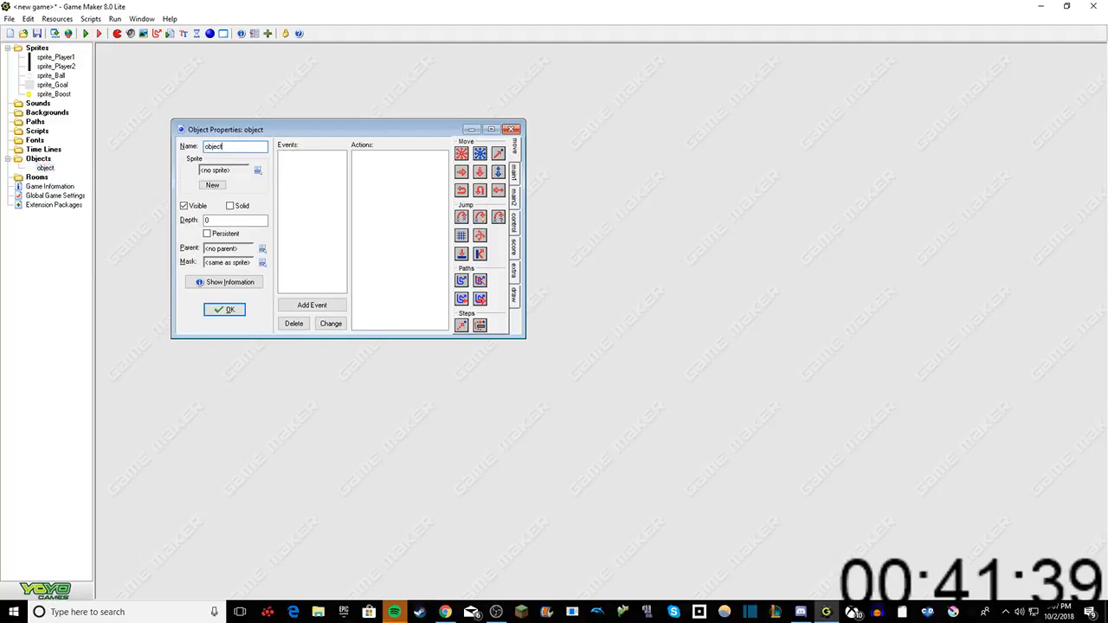
type("_Player1")
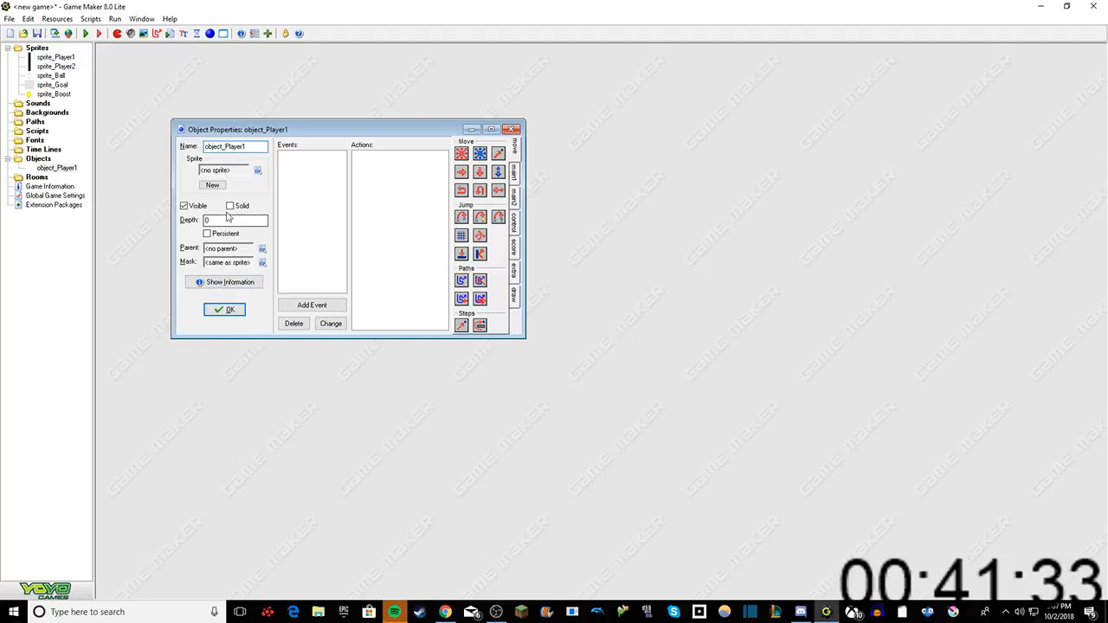
Step: Make object_Player1 solid, assign it sprite_Player1, and confirm its properties
left_click(231, 206)
left_click(256, 173)
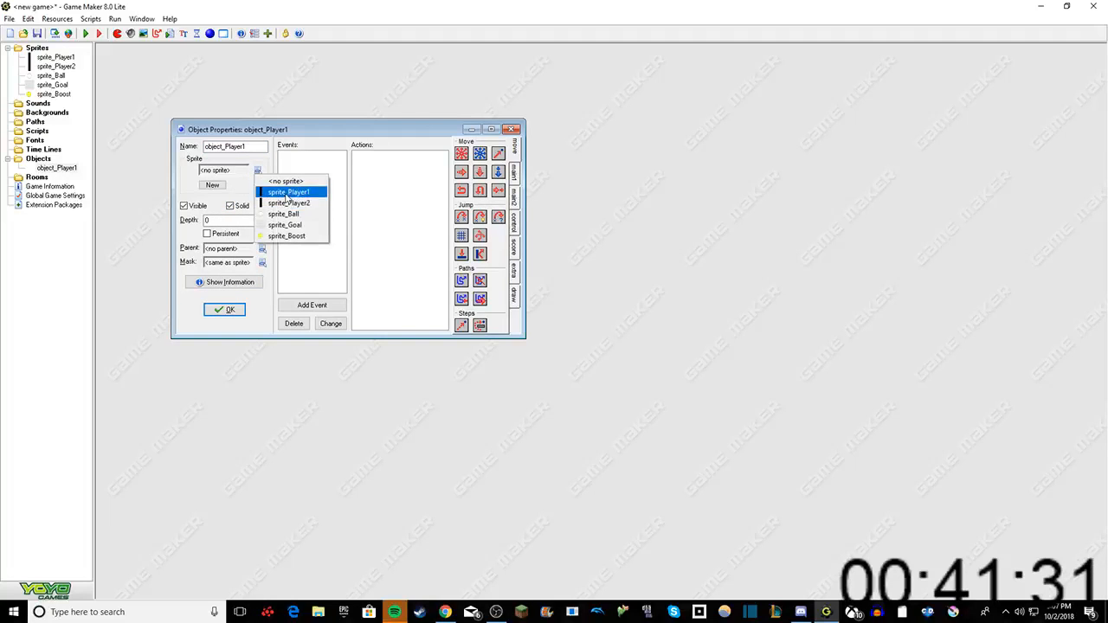
left_click(281, 188)
left_click(224, 309)
Step: Duplicate object_Player1 and name the copy object_Player2
right_click(70, 168)
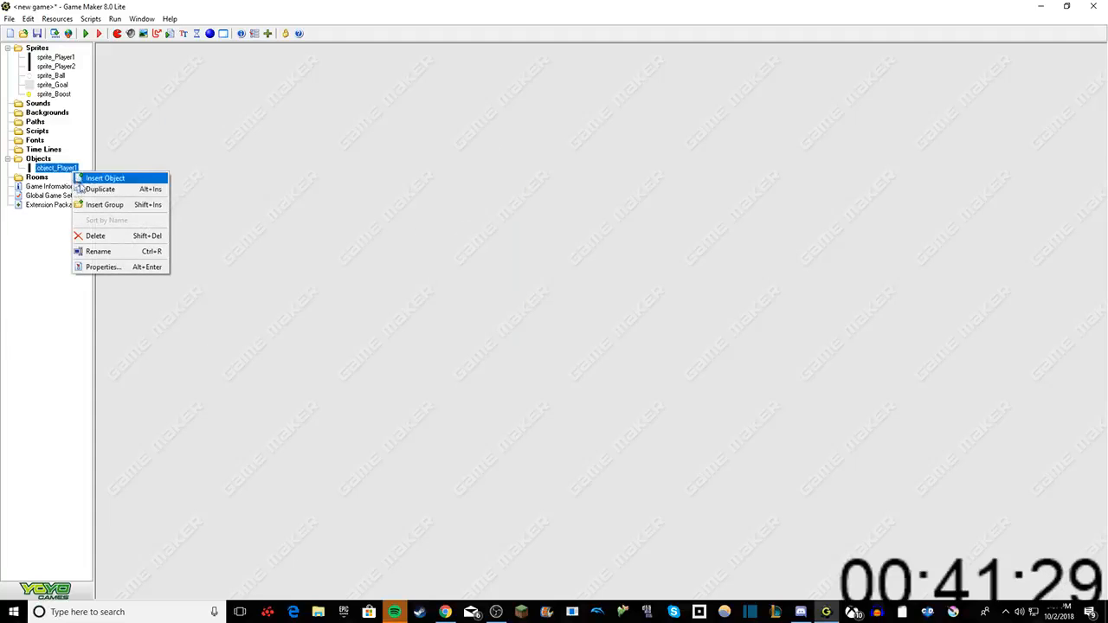
left_click(97, 176)
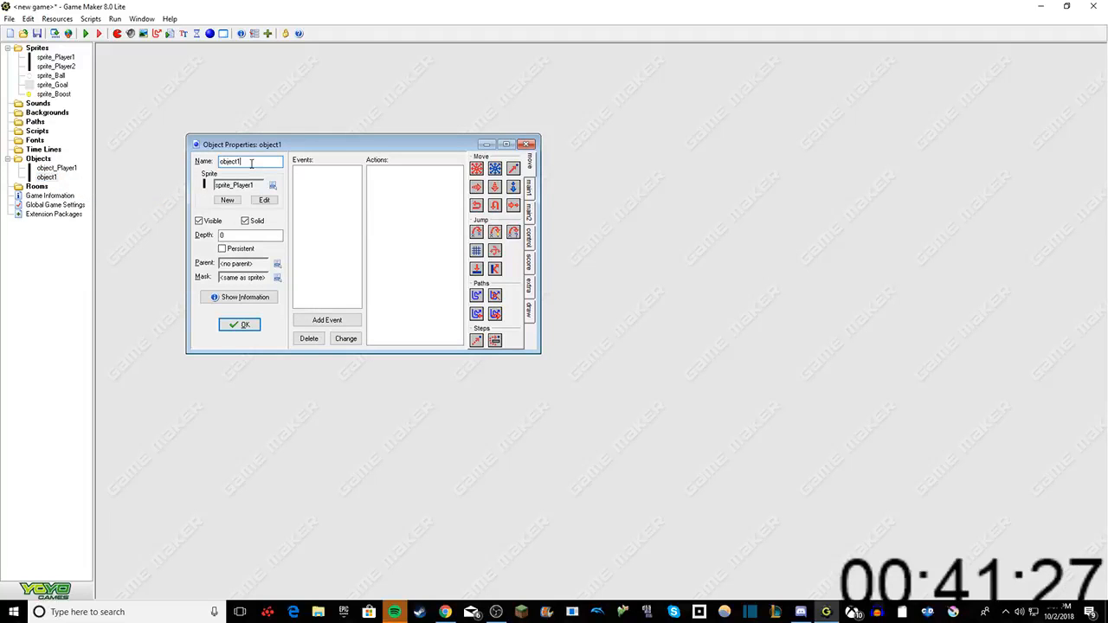
key("BackSpace")
type("_")
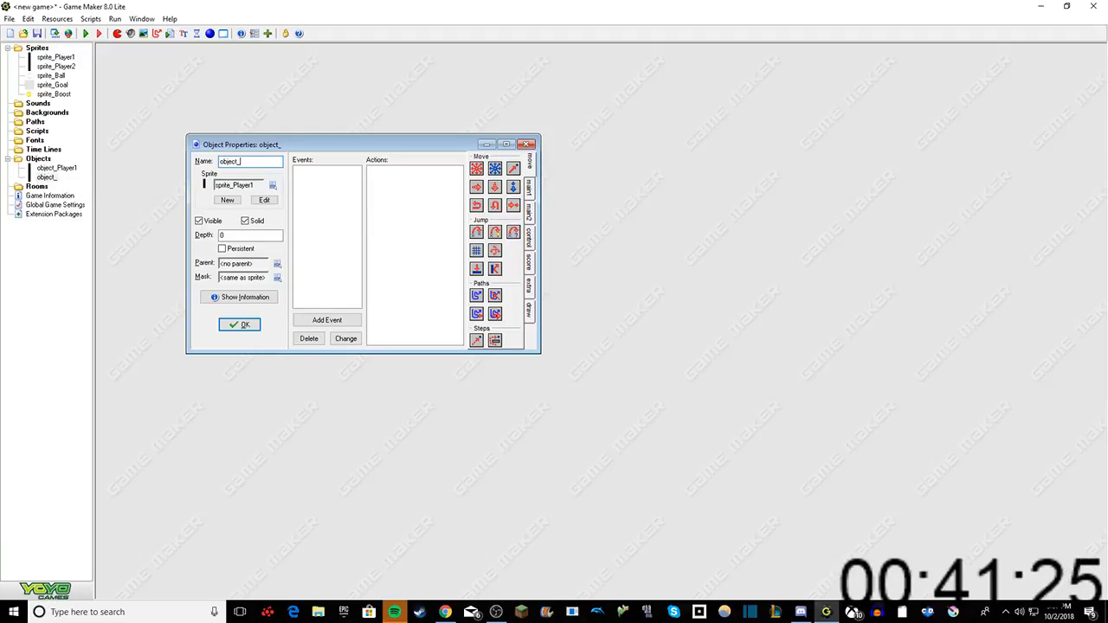
type("Player")
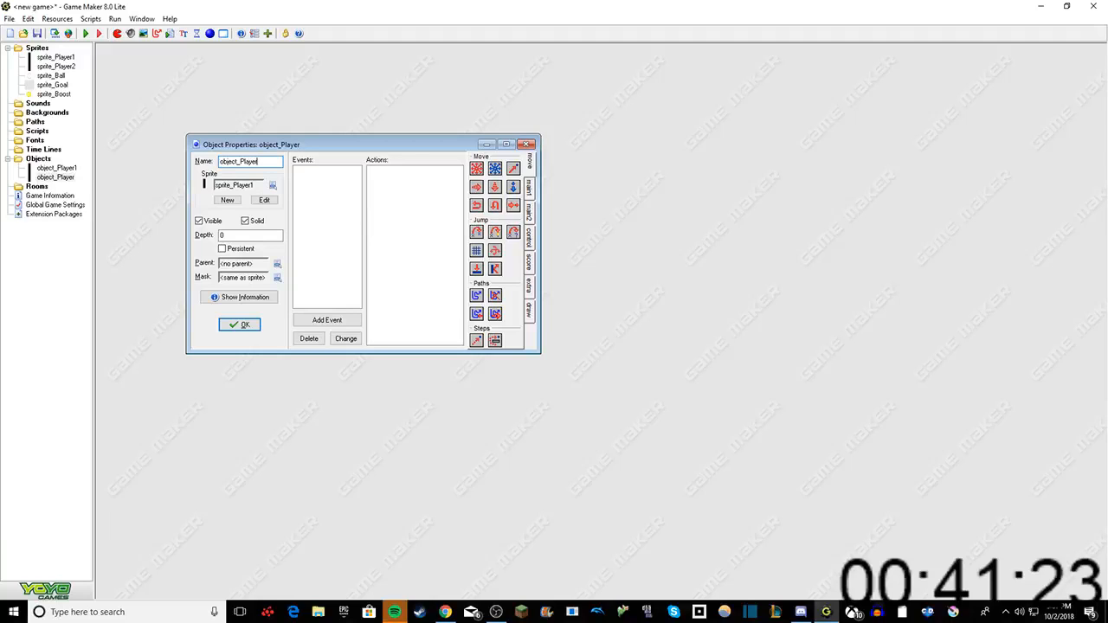
type("2")
Step: Assign sprite_Player2 to object_Player2 and confirm its properties
left_click(271, 185)
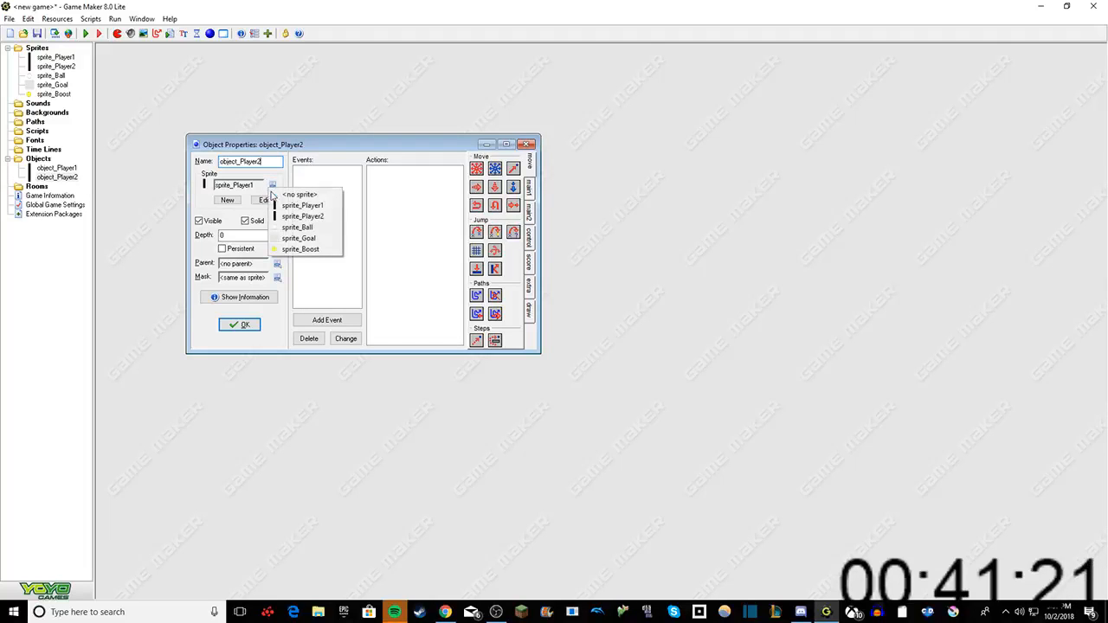
left_click(291, 215)
left_click(238, 324)
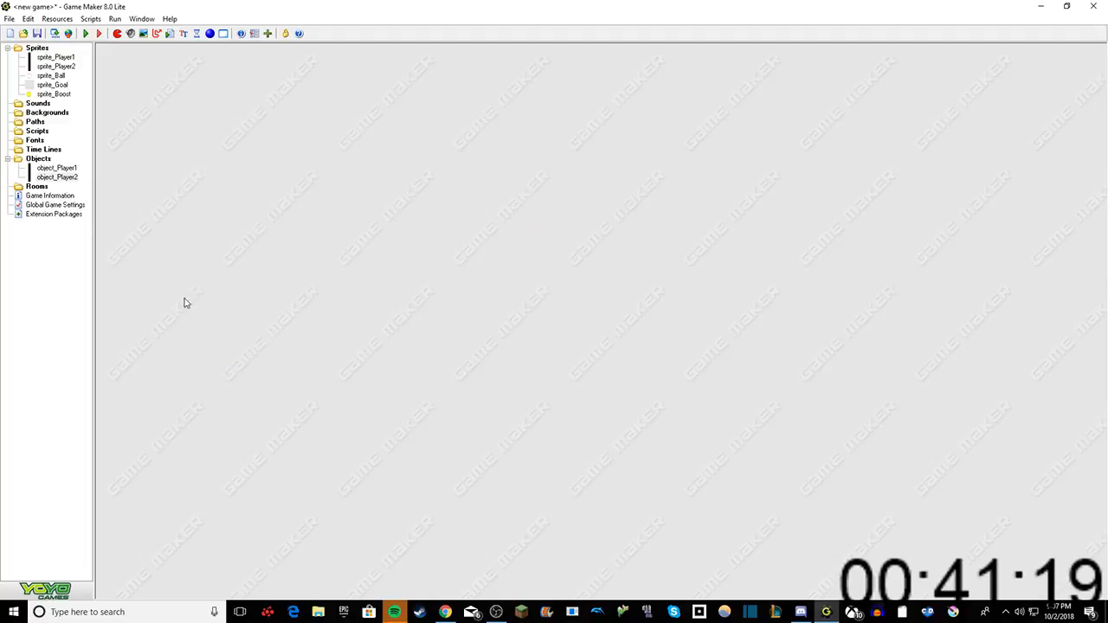
Step: Duplicate object_Player1 again and assign sprite_Ball to the copy
right_click(39, 159)
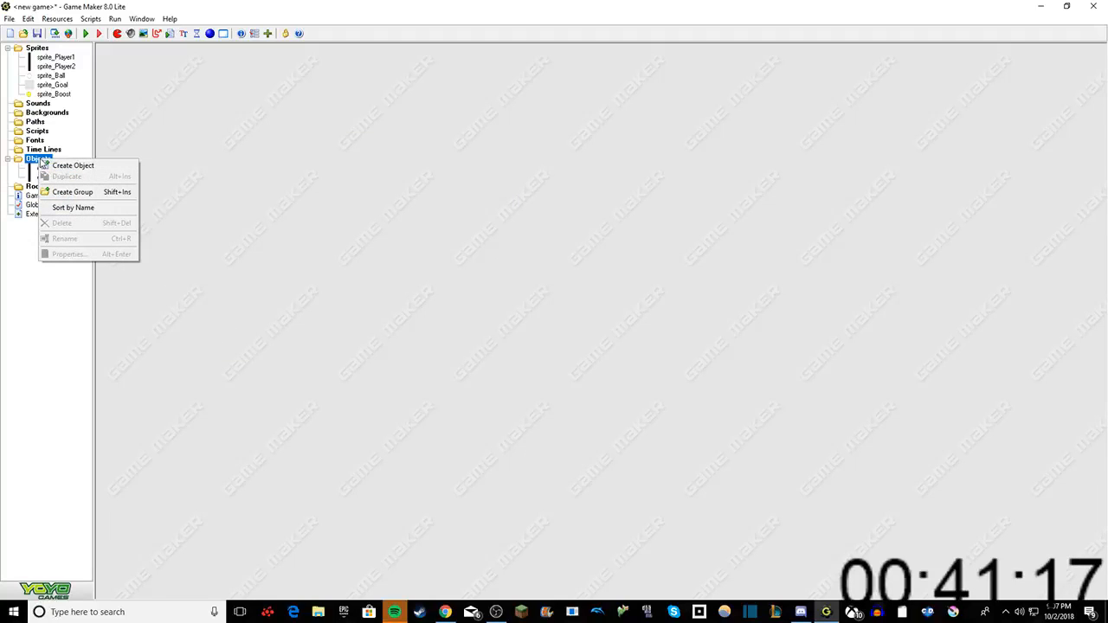
left_click(39, 167)
right_click(36, 167)
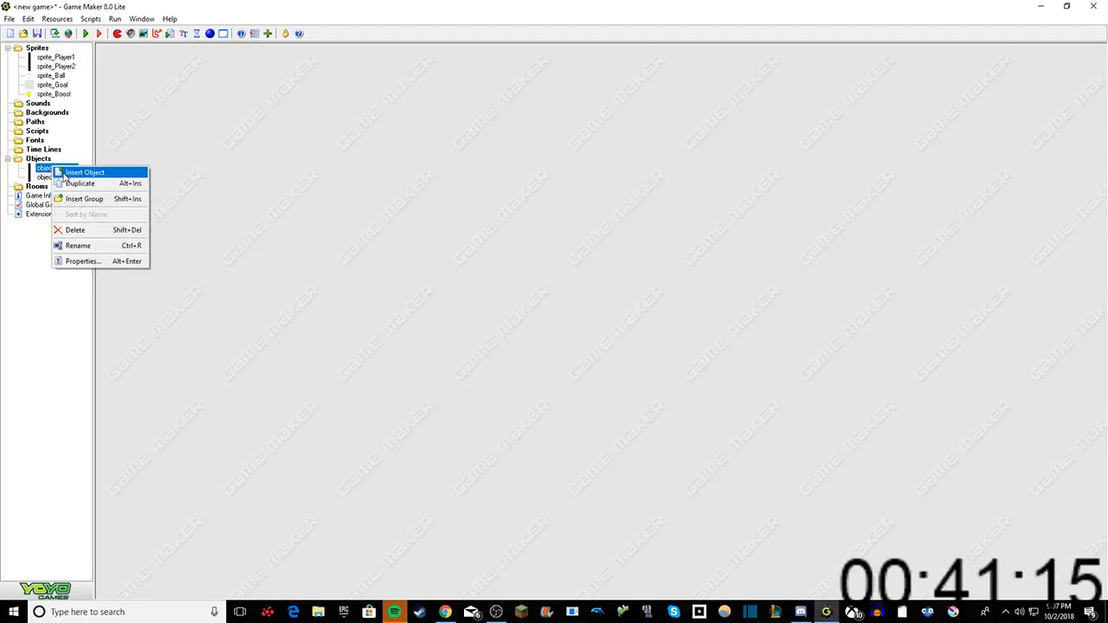
left_click(65, 182)
left_click(288, 200)
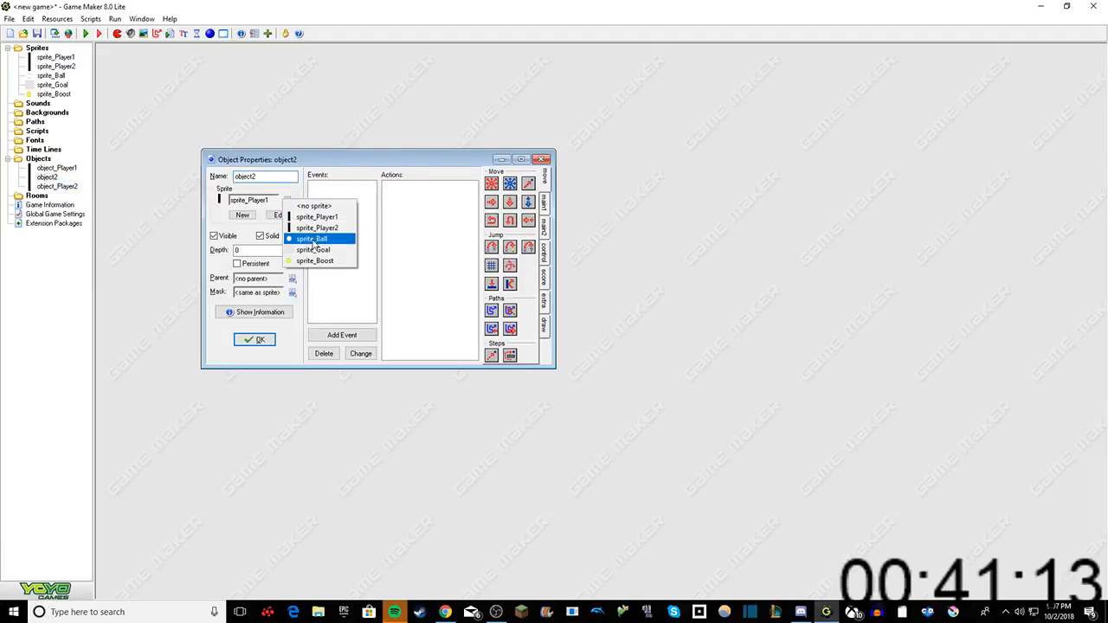
left_click(317, 239)
Step: Rename the duplicated object with the ball sprite as object_Ball and confirm its properties
left_click(260, 176)
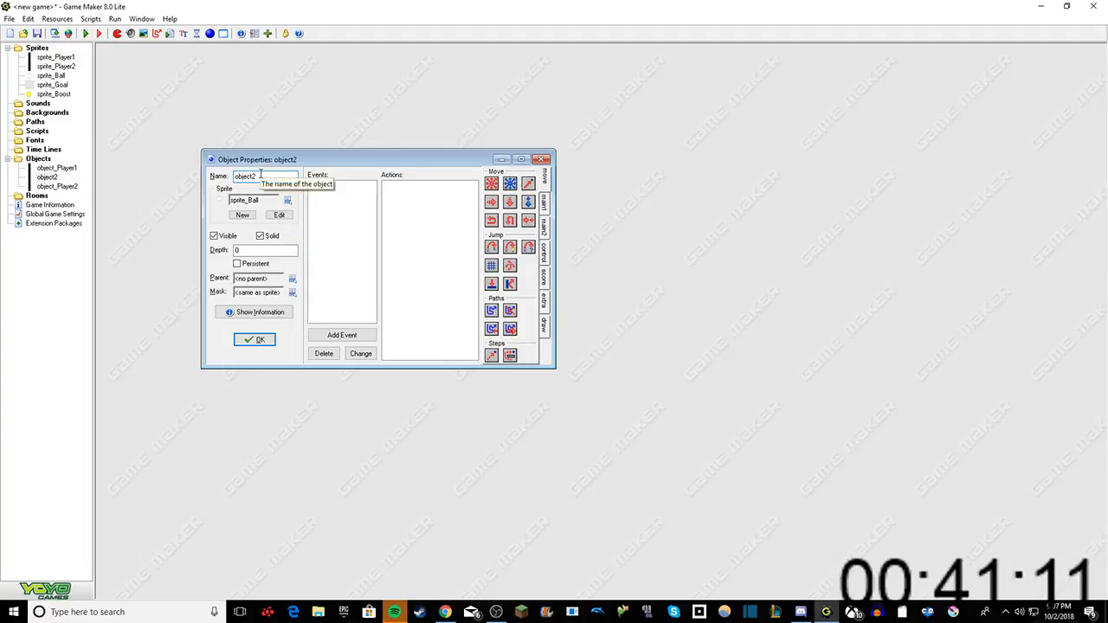
key("BackSpace")
type("_Ball")
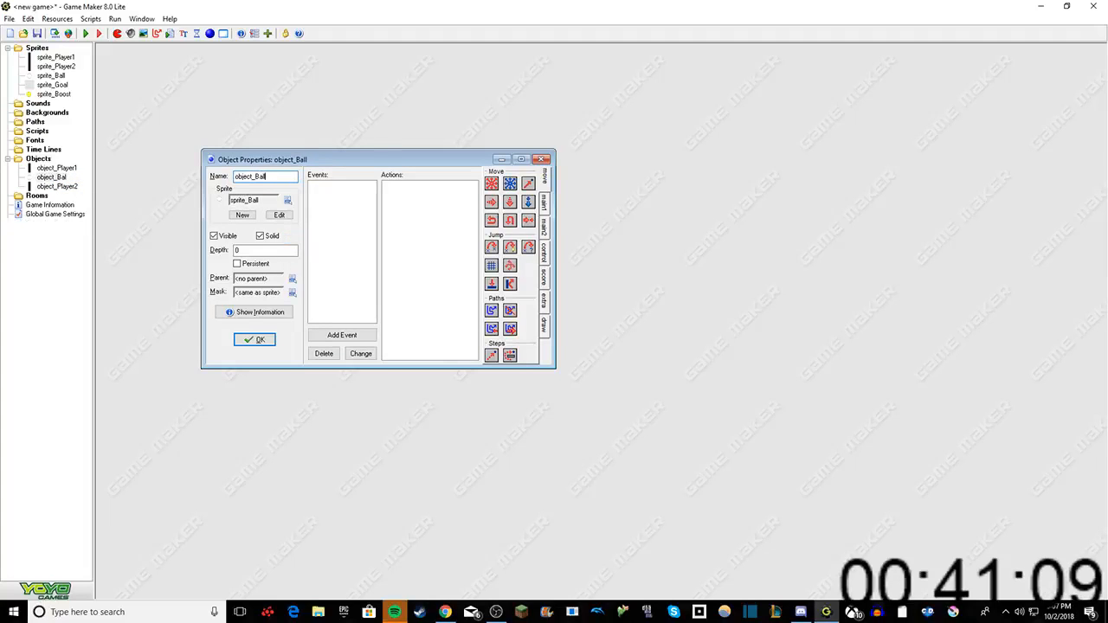
left_click(254, 339)
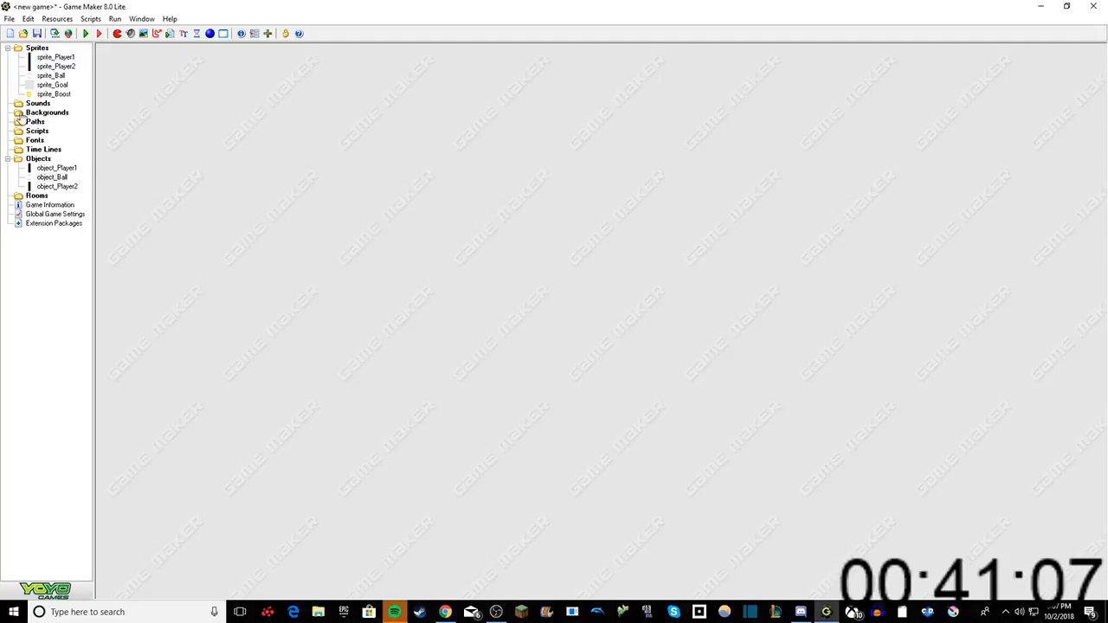
Step: Create a new object named object_Goal and assign sprite_Goal to it, confirming its properties
right_click(45, 159)
left_click(65, 165)
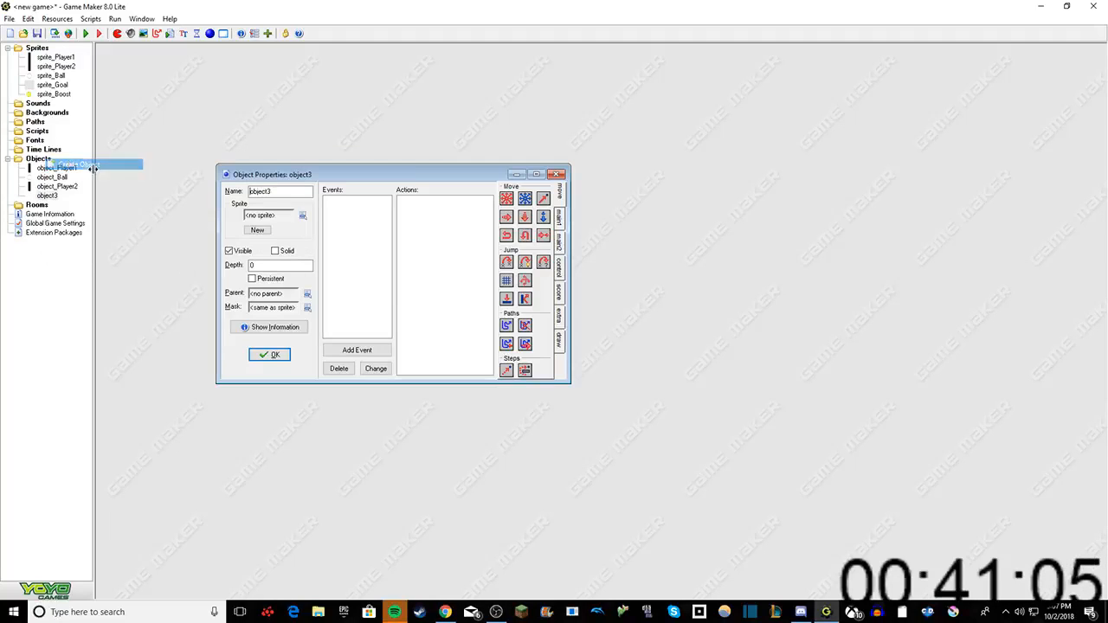
left_click(249, 230)
type("object")
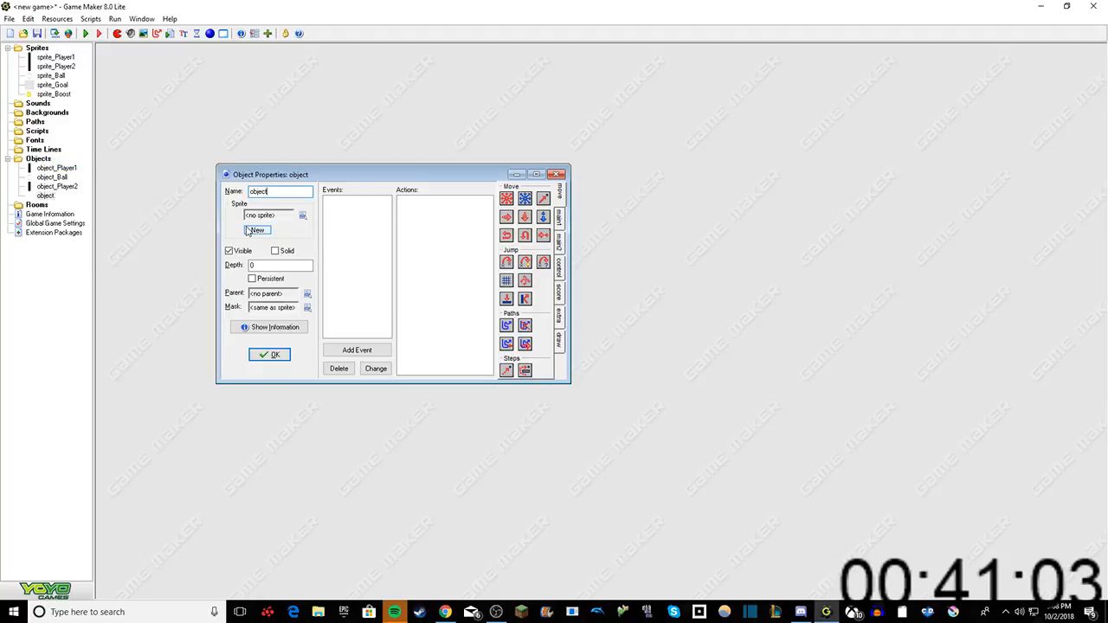
type("_")
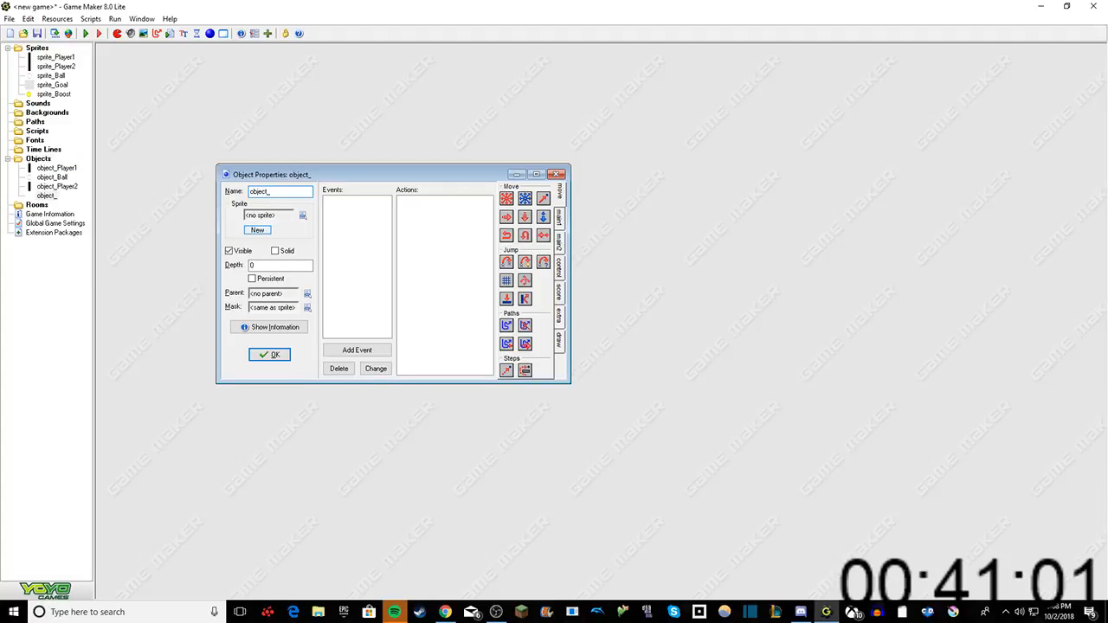
type("Goal")
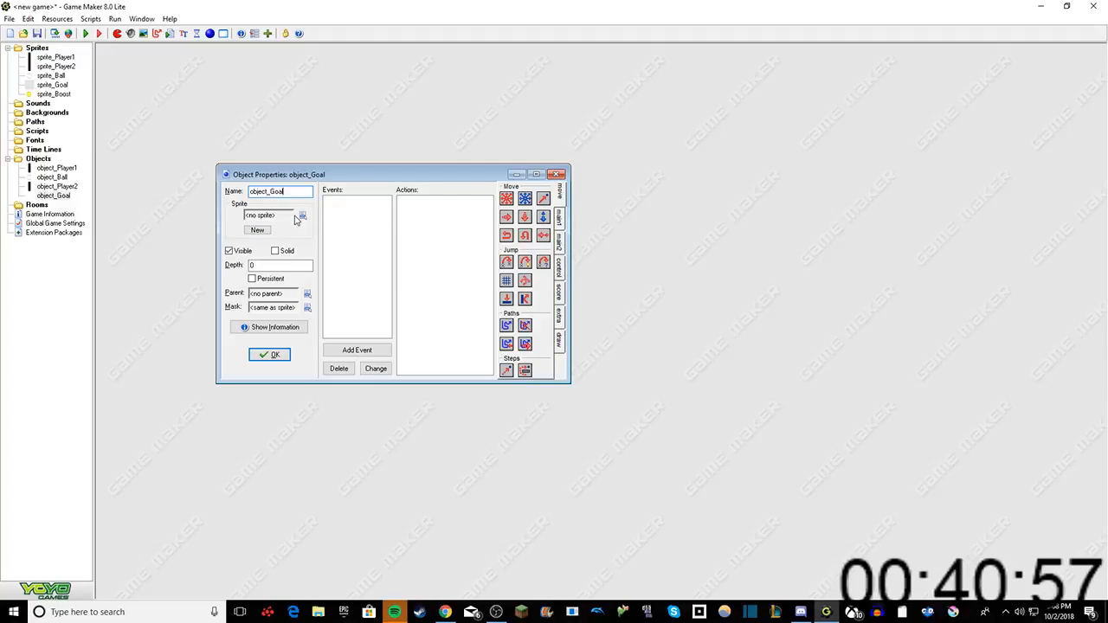
left_click(301, 216)
left_click(331, 272)
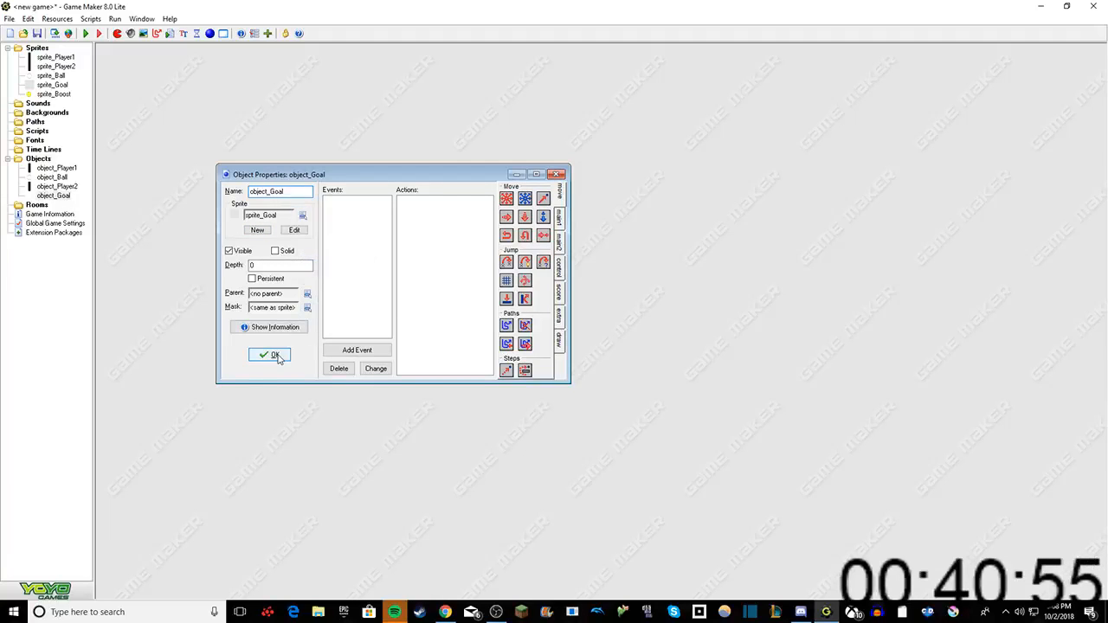
left_click(275, 355)
Step: Create a new object named object_Boost and assign sprite_Boost to it, confirming its properties
right_click(39, 159)
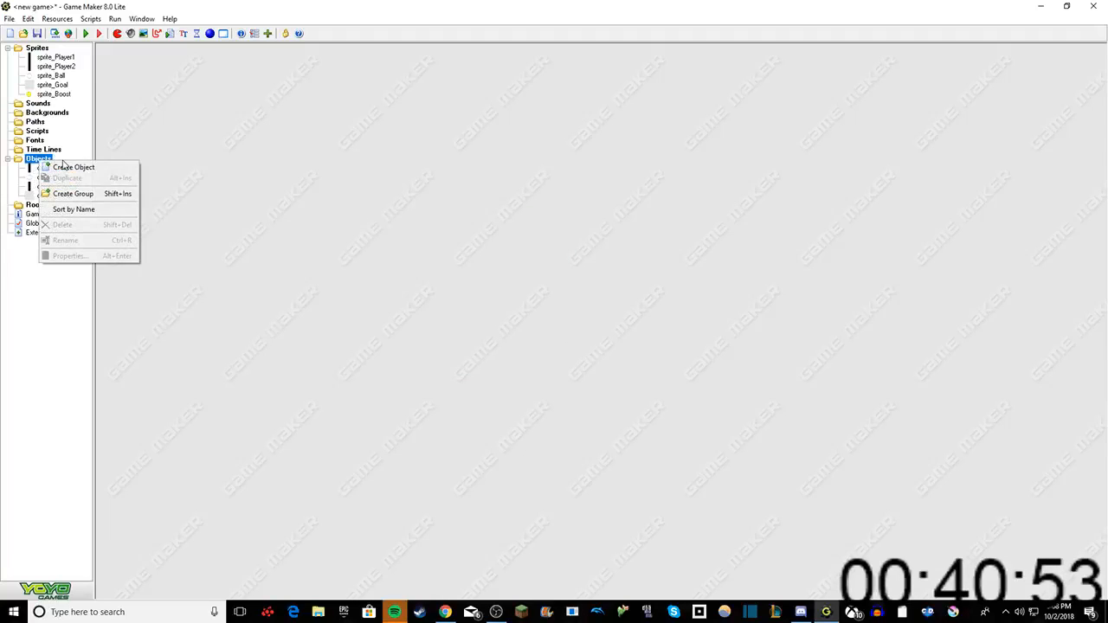
left_click(69, 167)
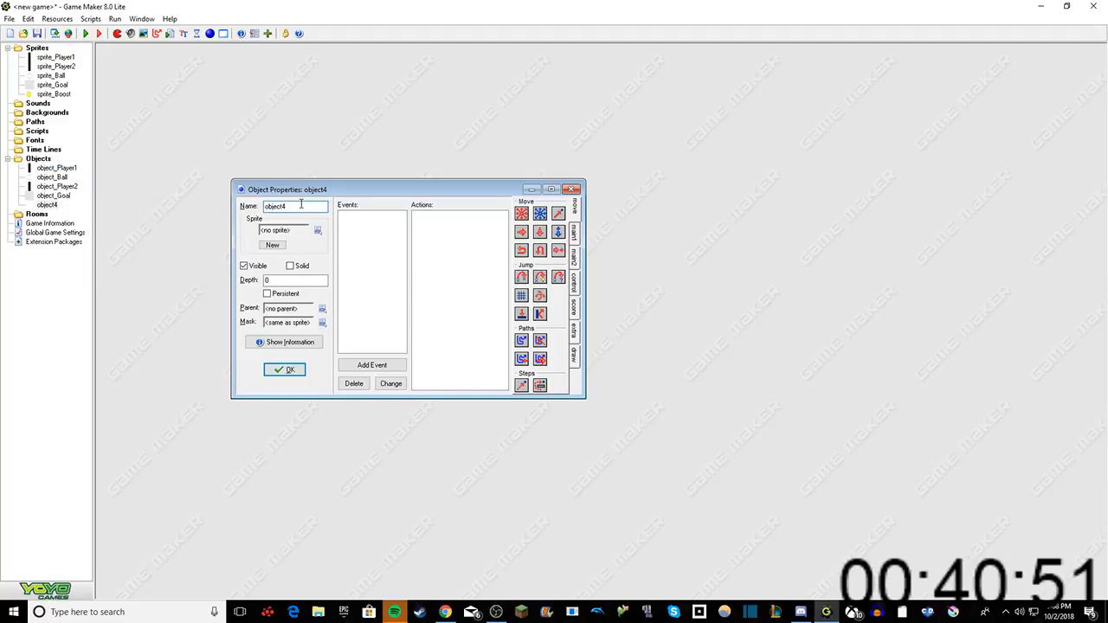
key("BackSpace")
type("_")
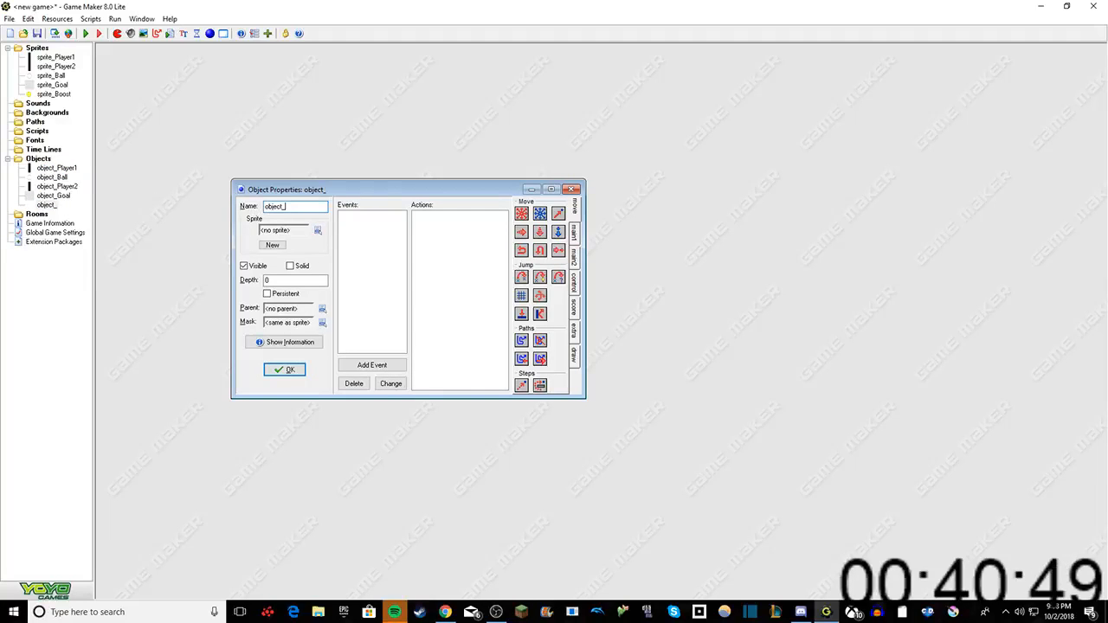
type("B")
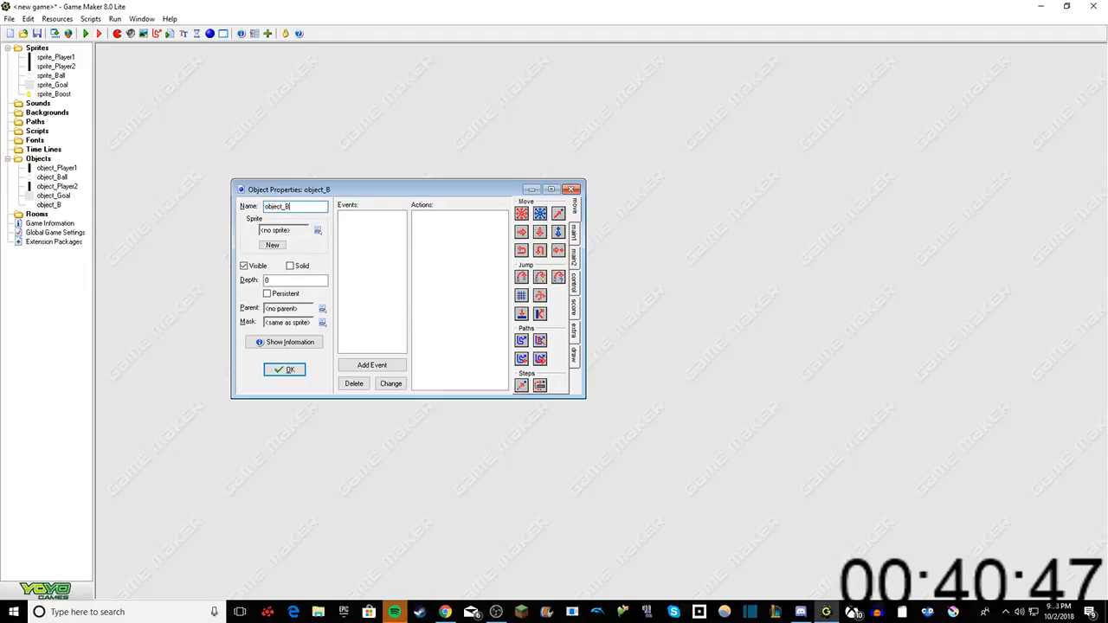
type("oost")
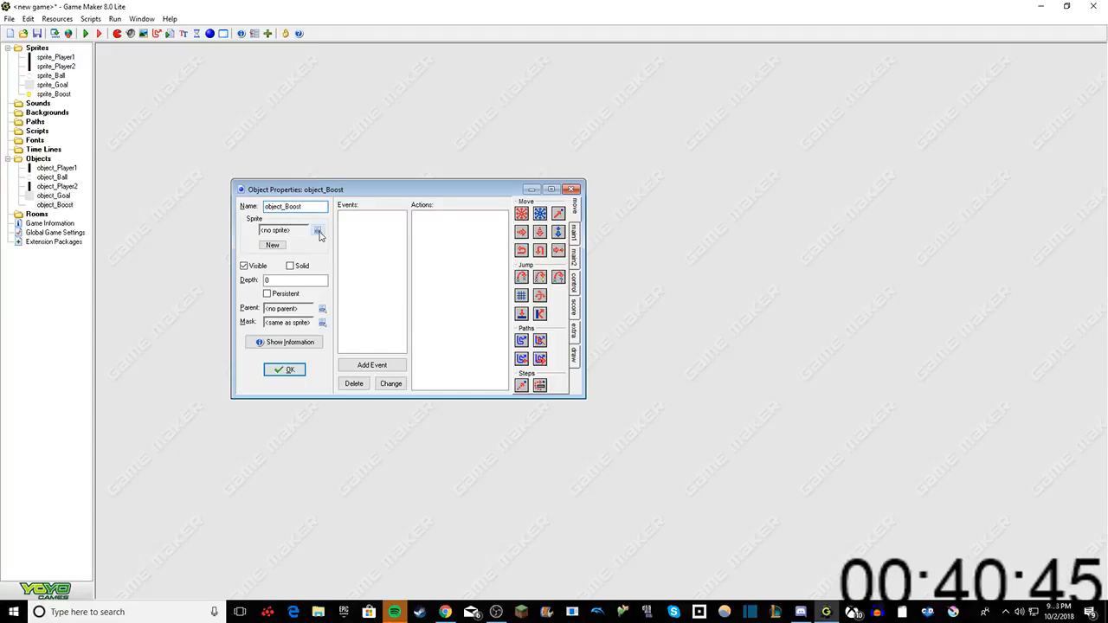
left_click(320, 235)
left_click(356, 293)
left_click(285, 370)
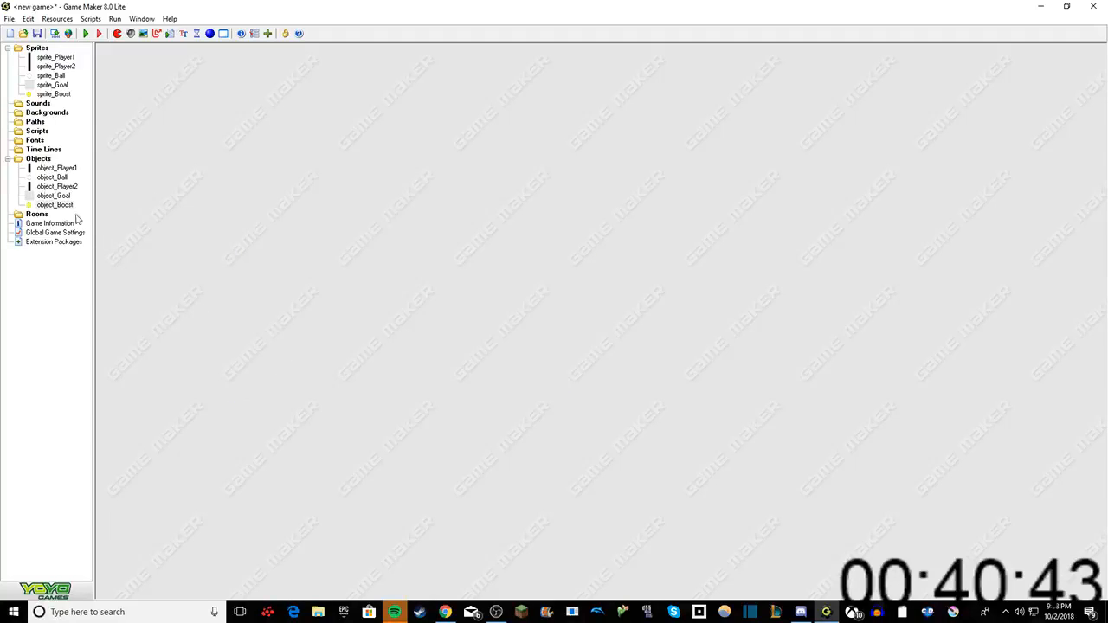
Step: Create a new object named object_Controller without a sprite and confirm its properties
right_click(36, 160)
left_click(54, 164)
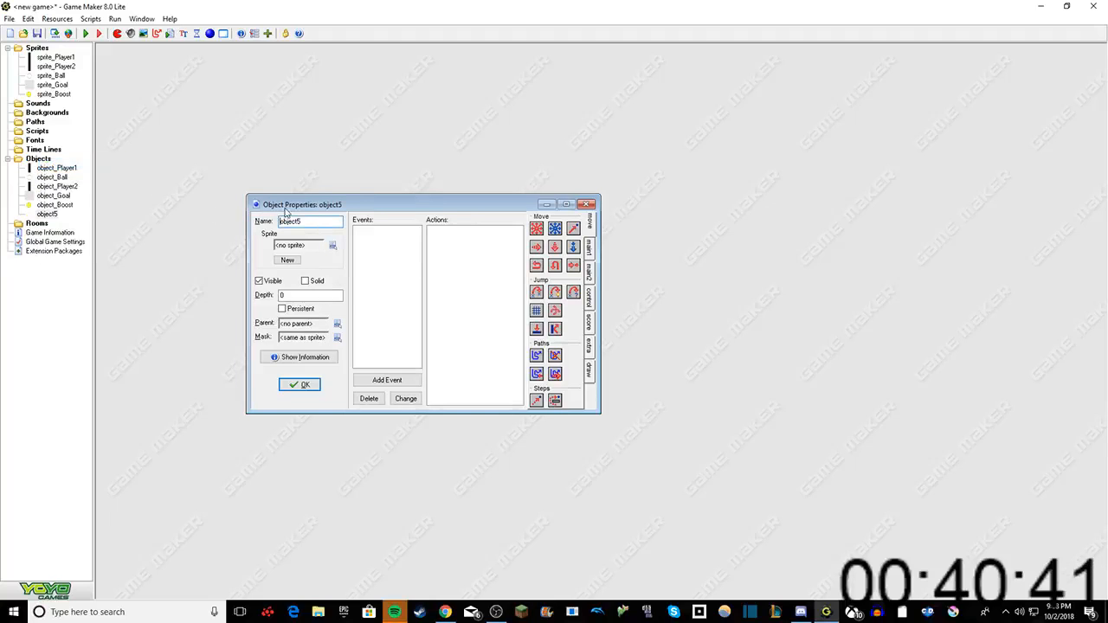
left_click(300, 221)
key("BackSpace")
type("_")
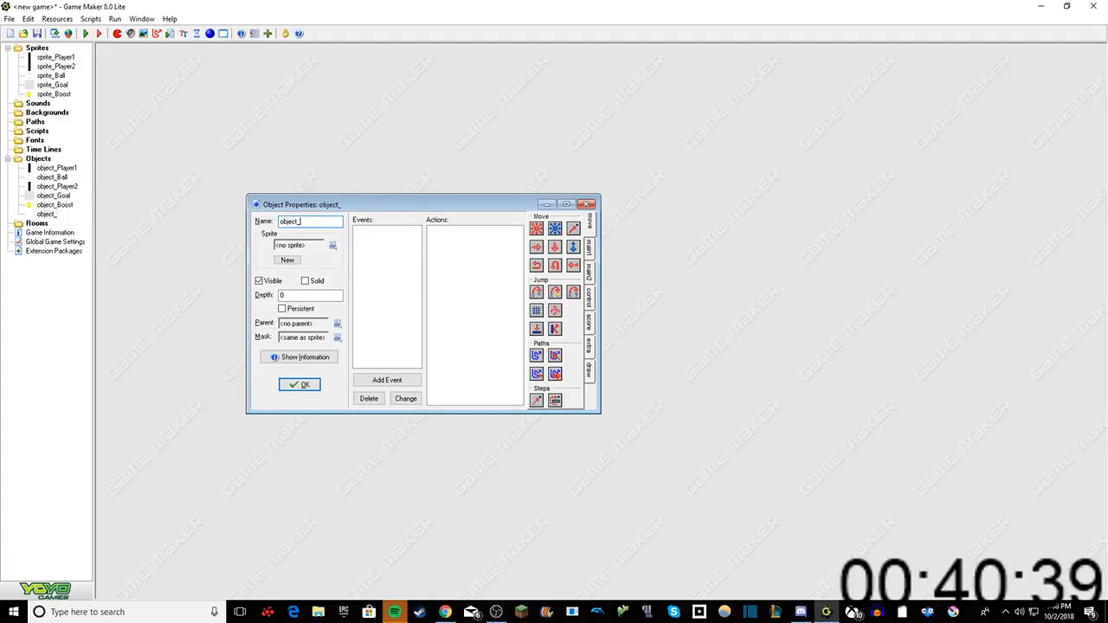
type("Controll")
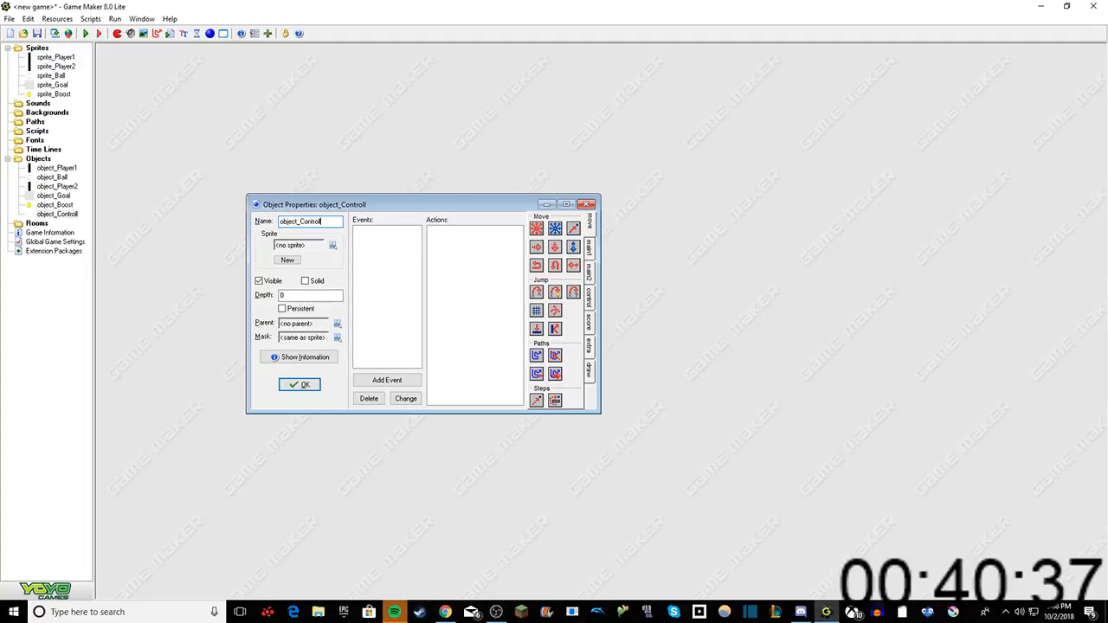
type("er")
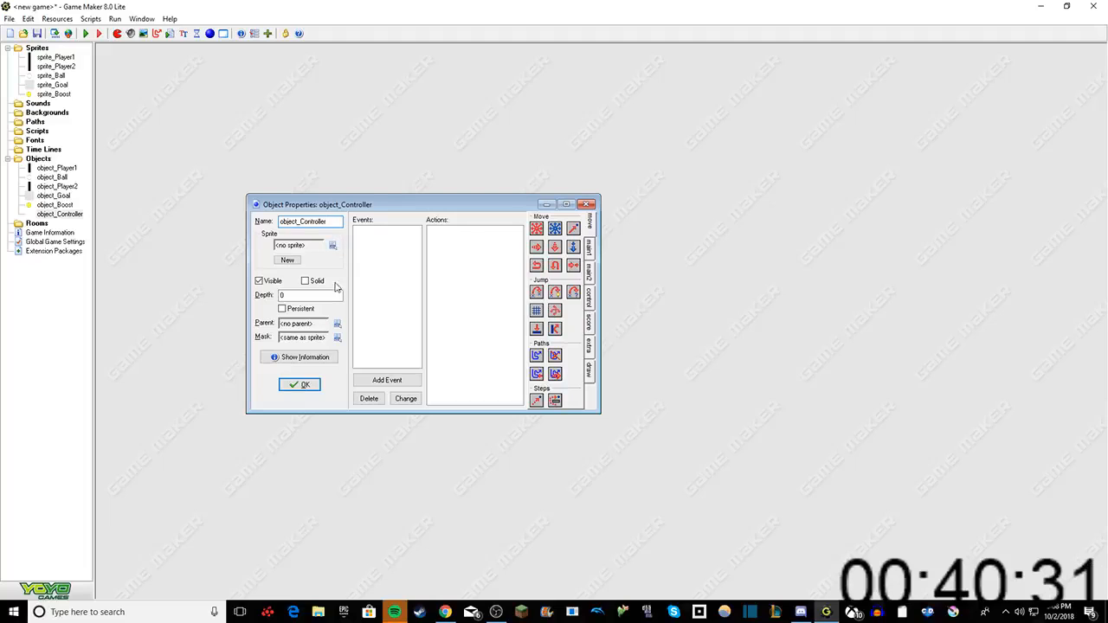
left_click(296, 386)
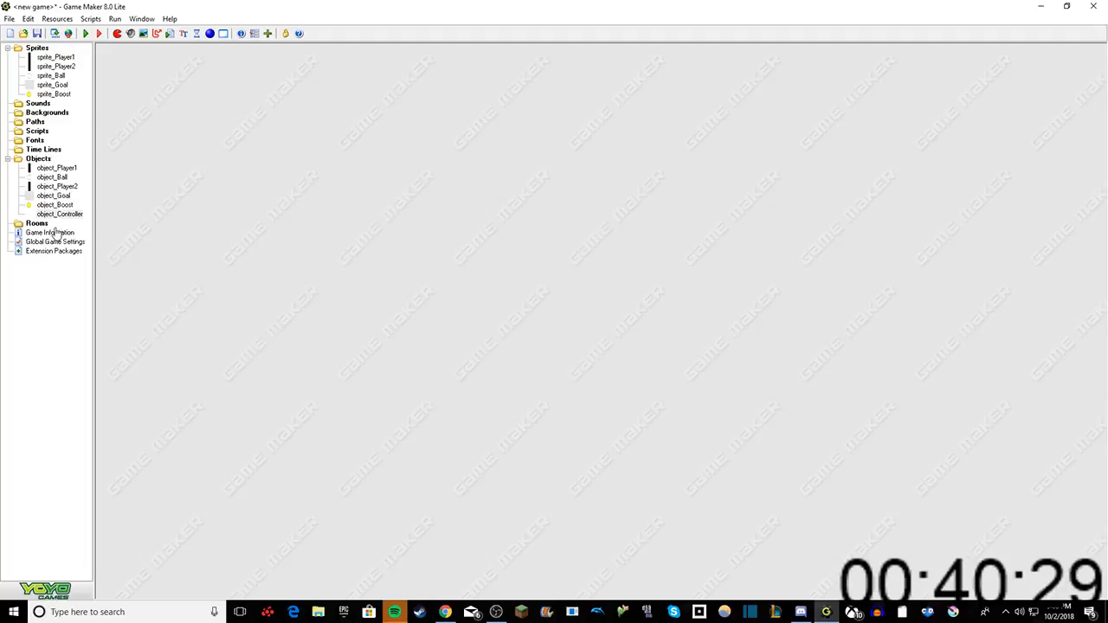
Step: Create a new object named object_Bounce without a sprite and confirm its properties
right_click(34, 151)
key("Escape")
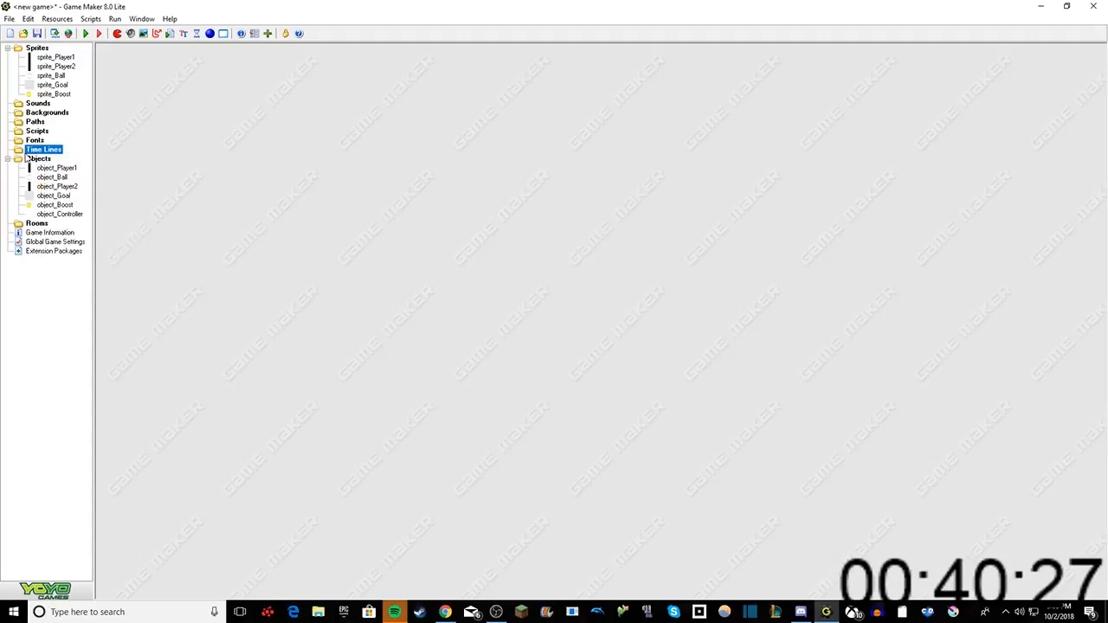
right_click(31, 159)
left_click(43, 164)
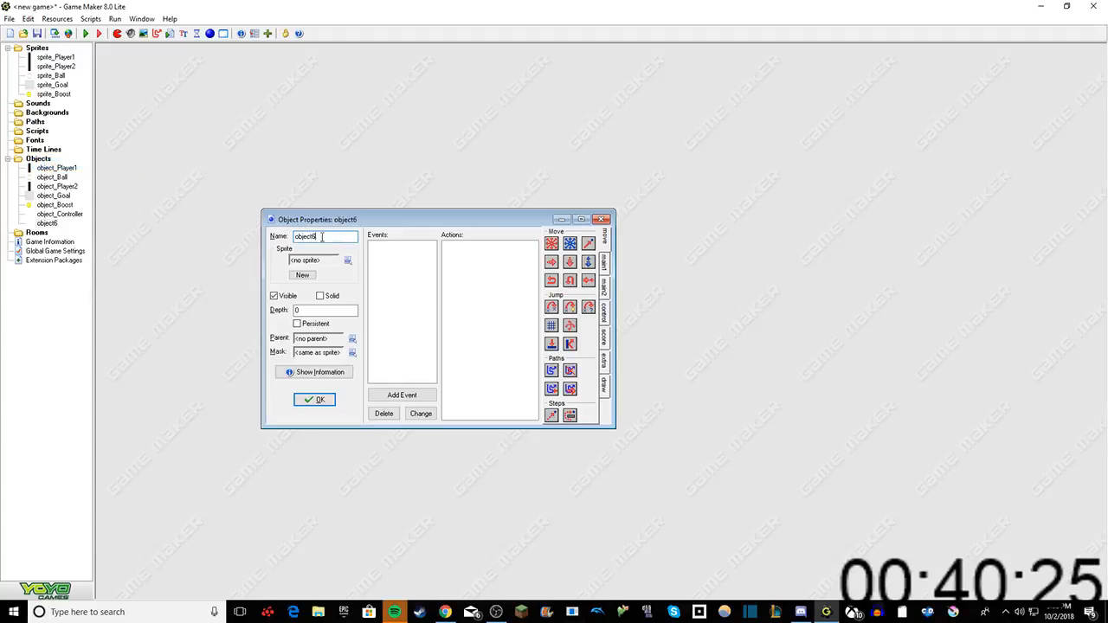
key("BackSpace")
type("_B")
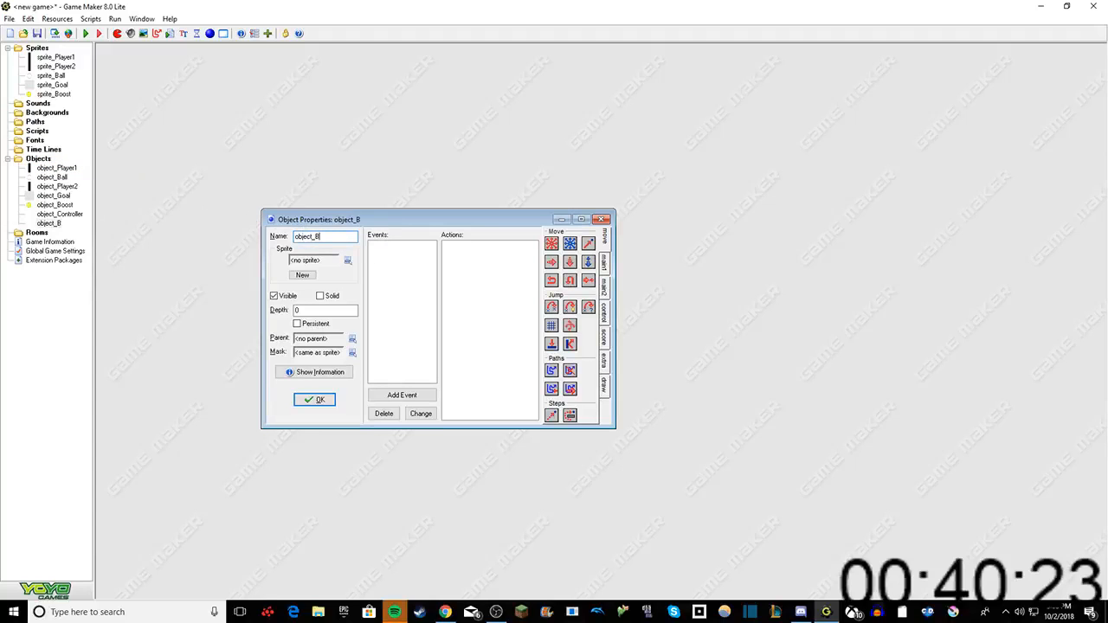
type("ounce")
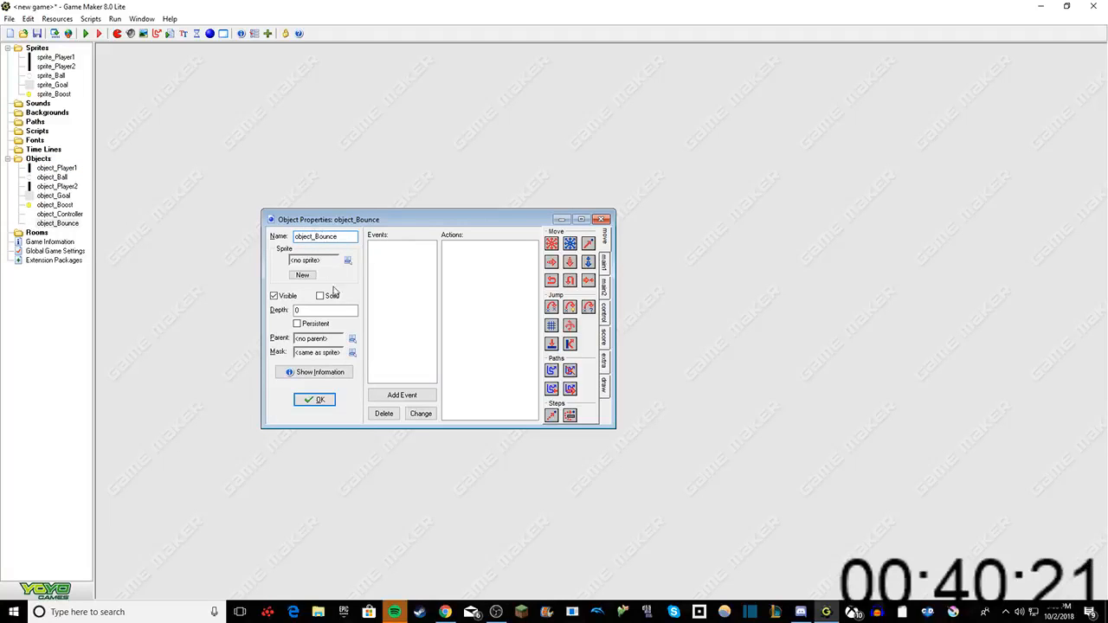
left_click(319, 400)
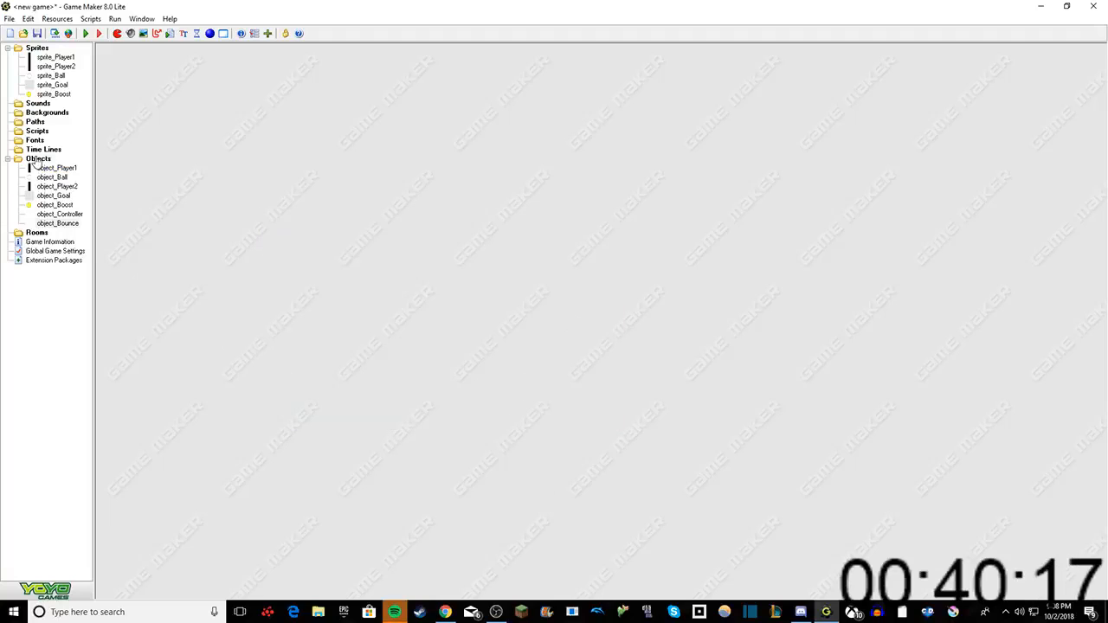
Step: Open the properties of object_Player1 and add a Keyboard event for the letter W
double_click(39, 167)
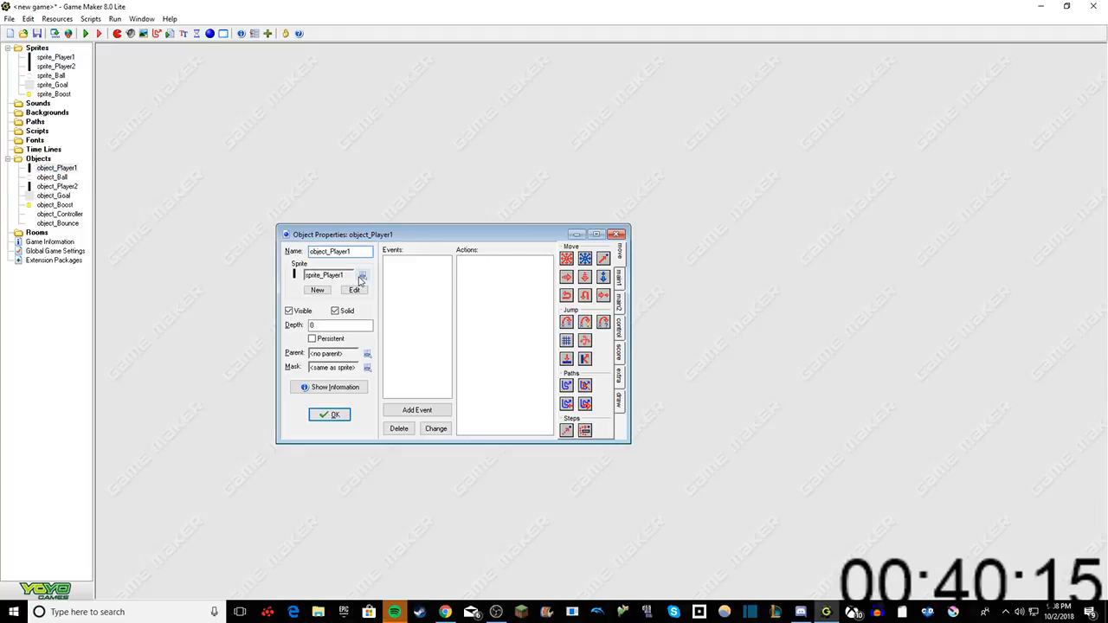
right_click(423, 268)
left_click(459, 275)
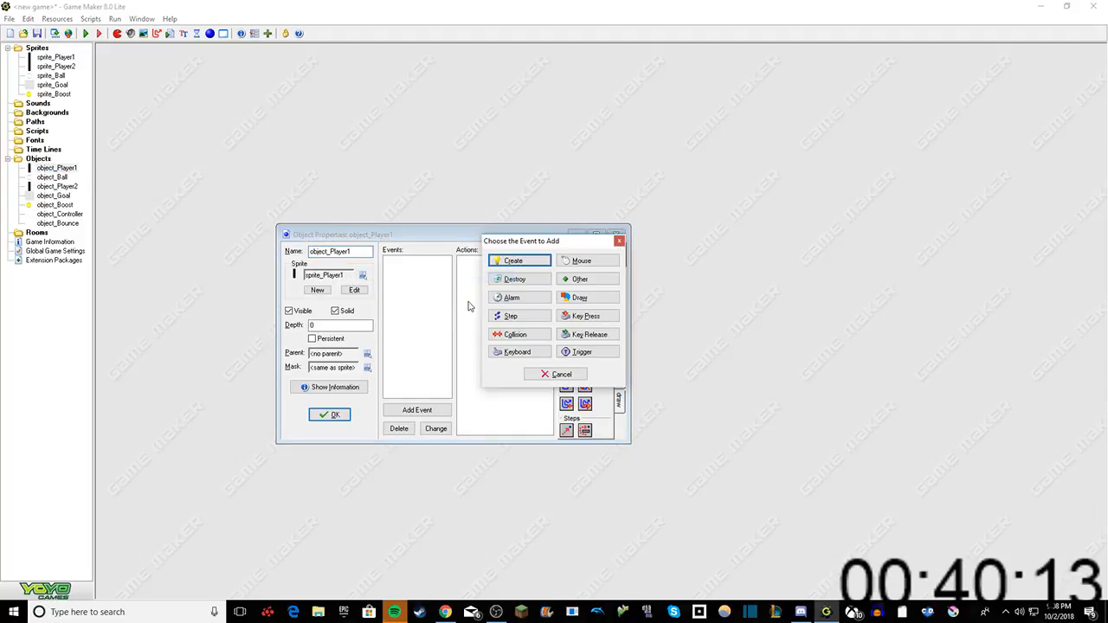
left_click(519, 351)
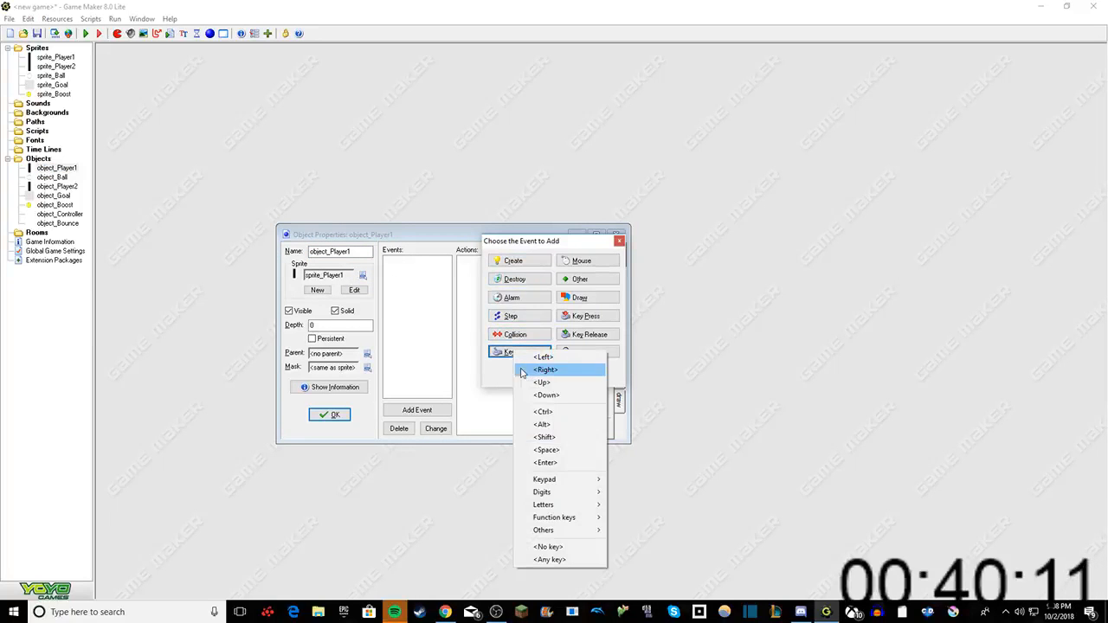
mouse_move(553, 506)
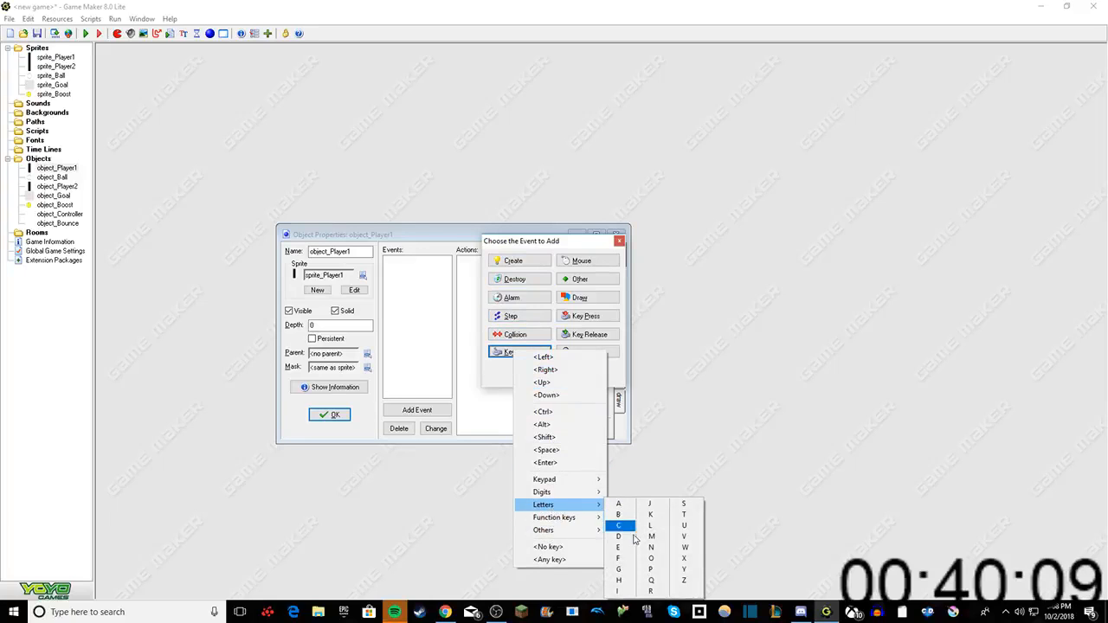
left_click(685, 548)
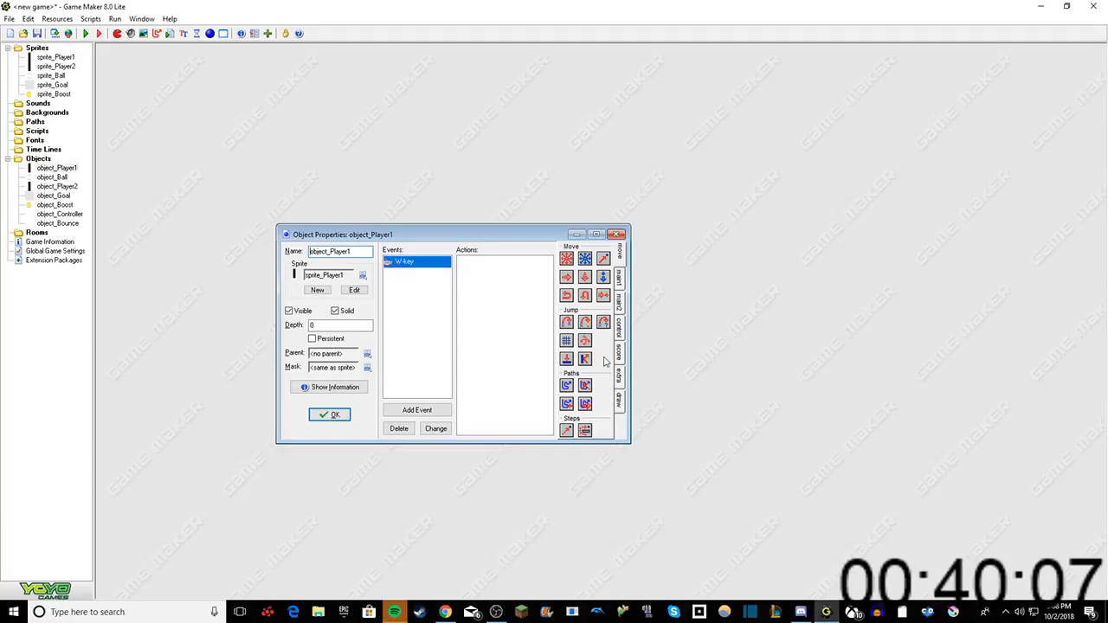
Step: Add a Move Fixed action to the W-key event, with upward direction and speed 6
left_click_drag(567, 260, 500, 301)
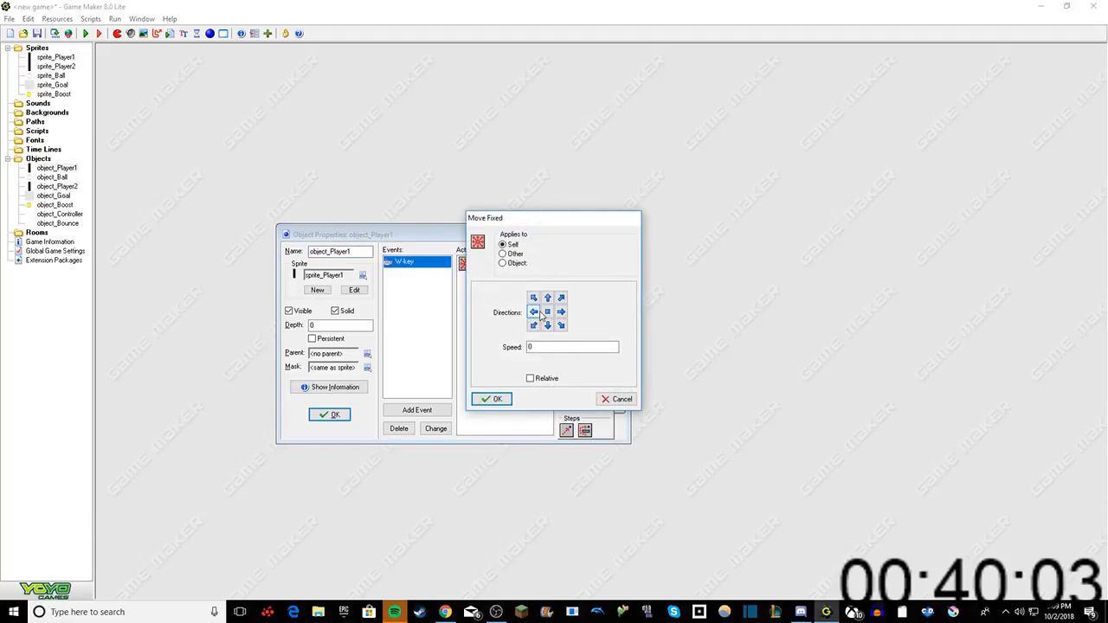
left_click_drag(546, 349, 463, 346)
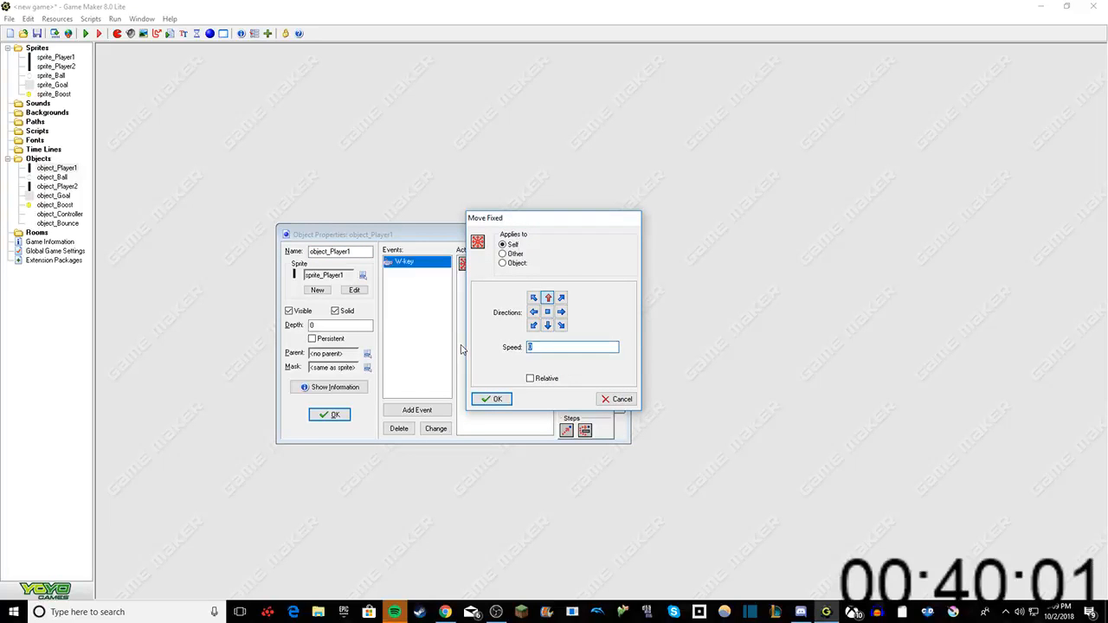
type("6")
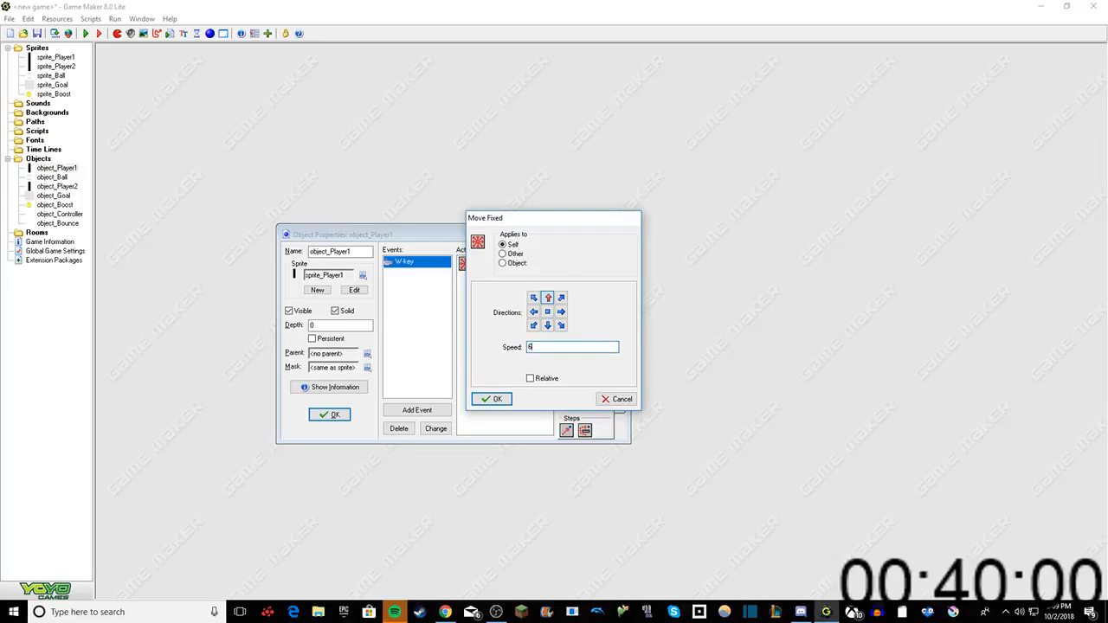
left_click(502, 399)
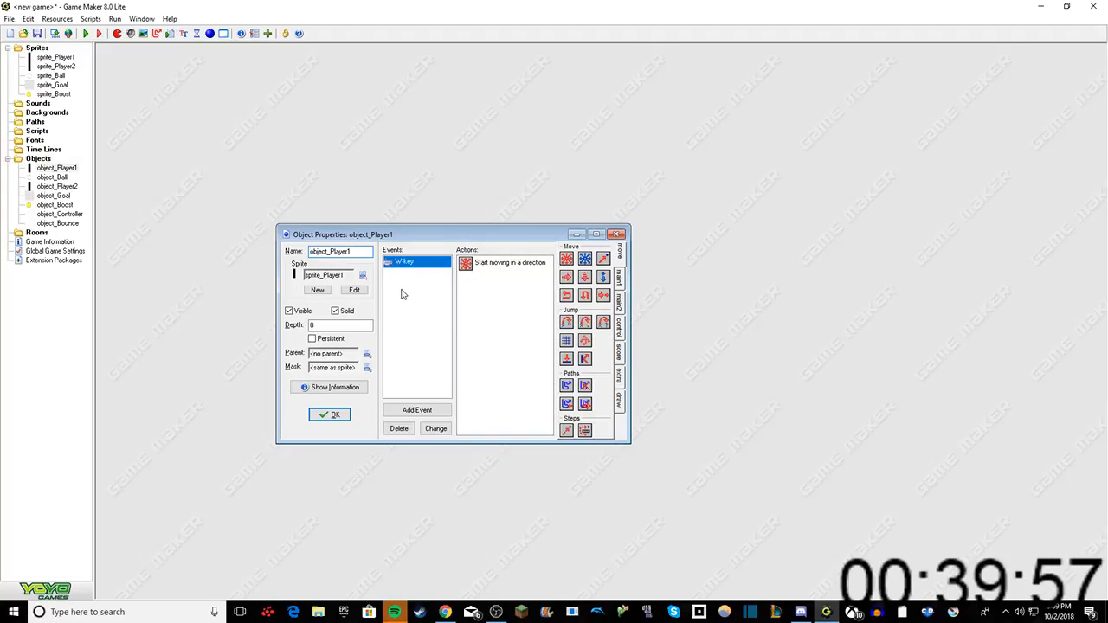
Step: Add a Keyboard event for the letter S to object_Player1, with a Move Fixed action directed downward
right_click(402, 294)
left_click(433, 299)
left_click(509, 352)
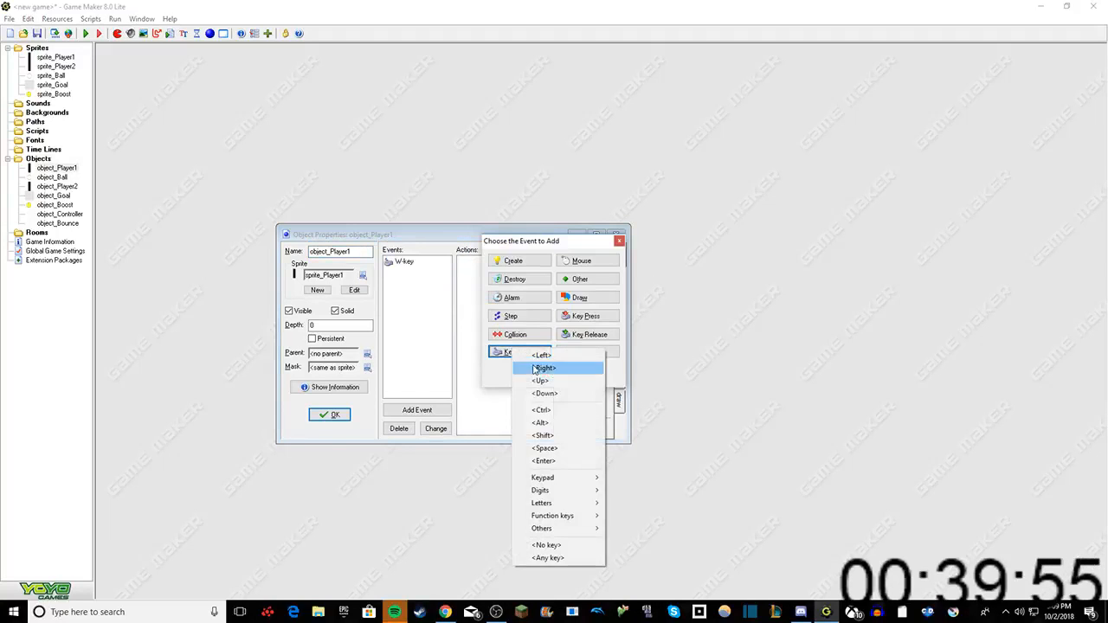
mouse_move(567, 503)
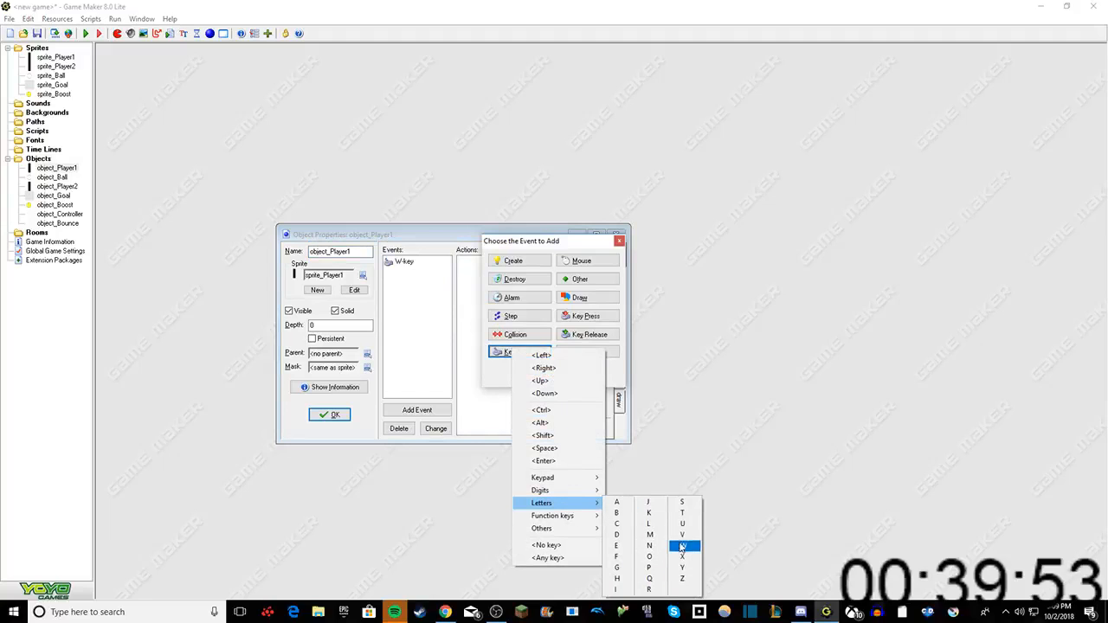
left_click(682, 502)
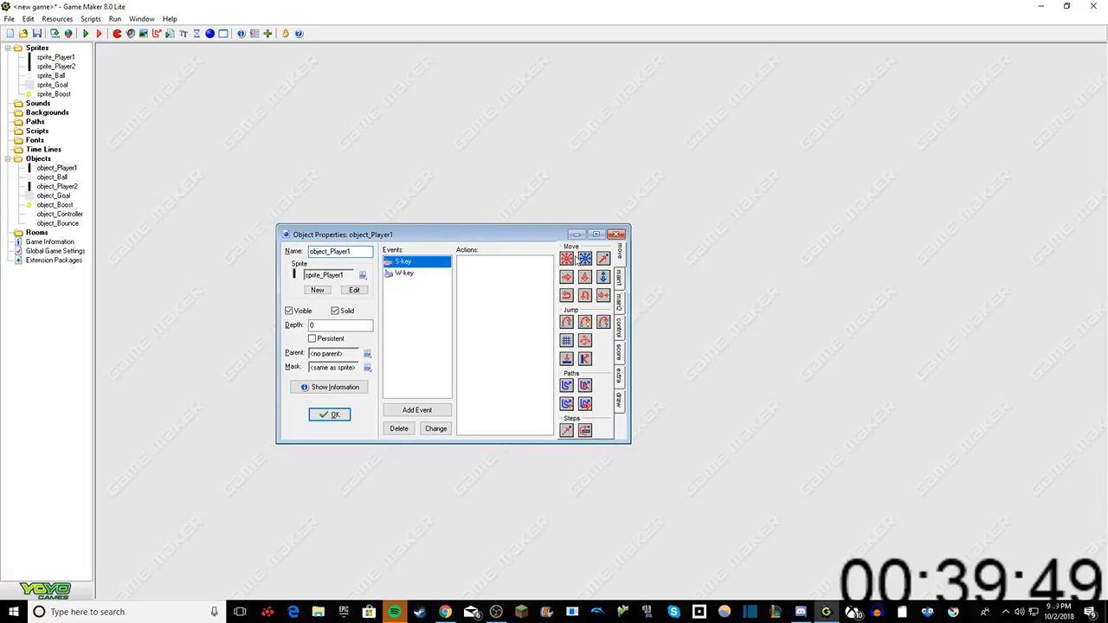
left_click_drag(570, 258, 494, 297)
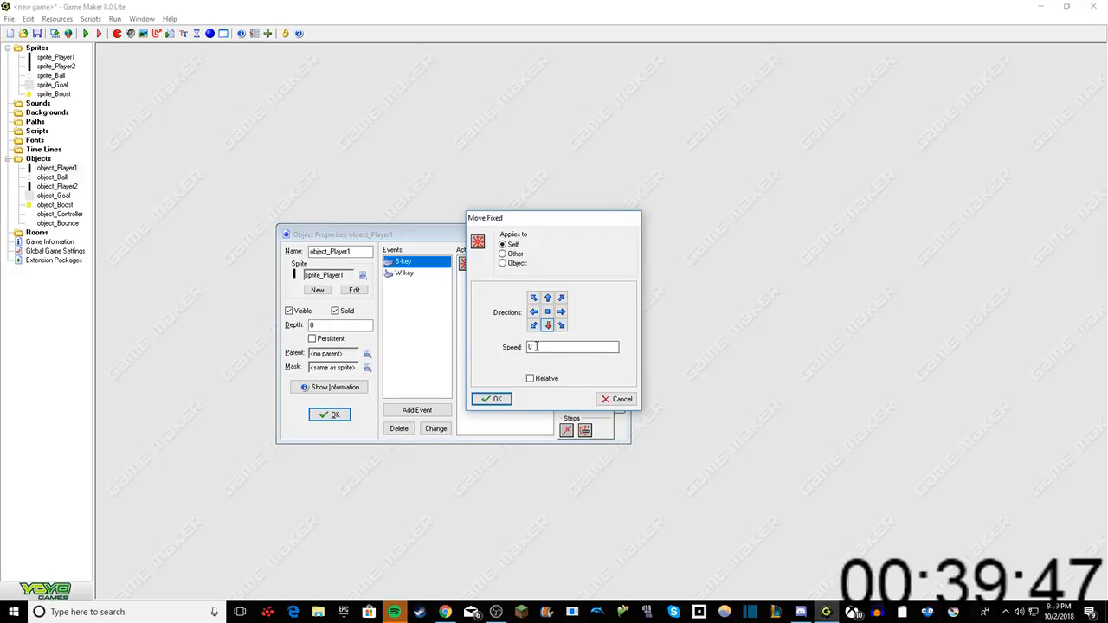
key("Return")
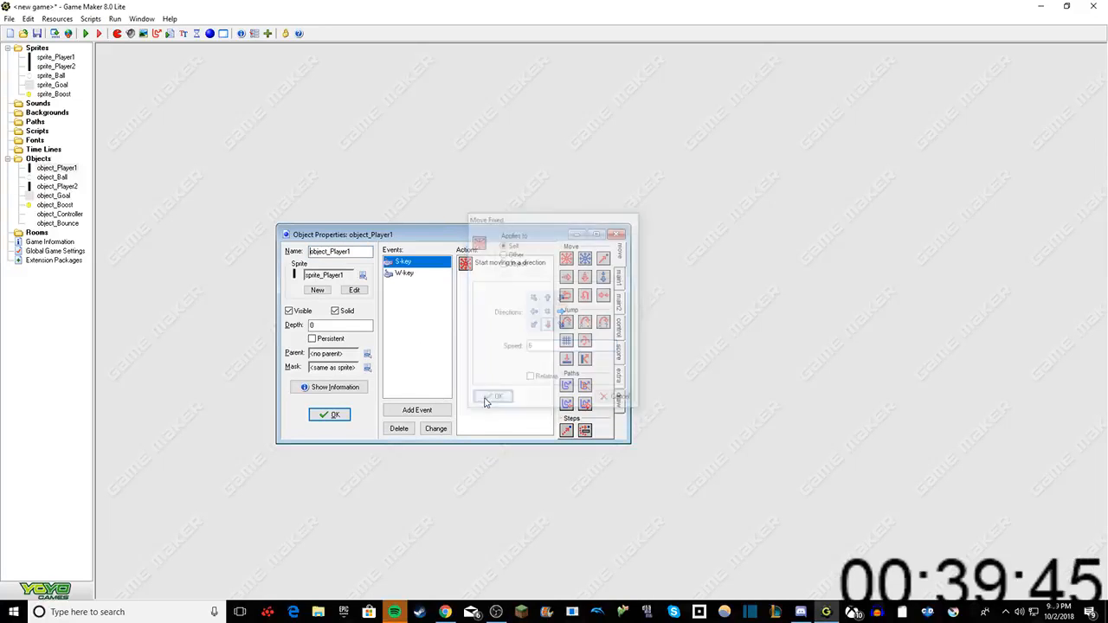
Step: Add a Collision event with object_Ball to object_Player1
right_click(432, 327)
left_click(454, 330)
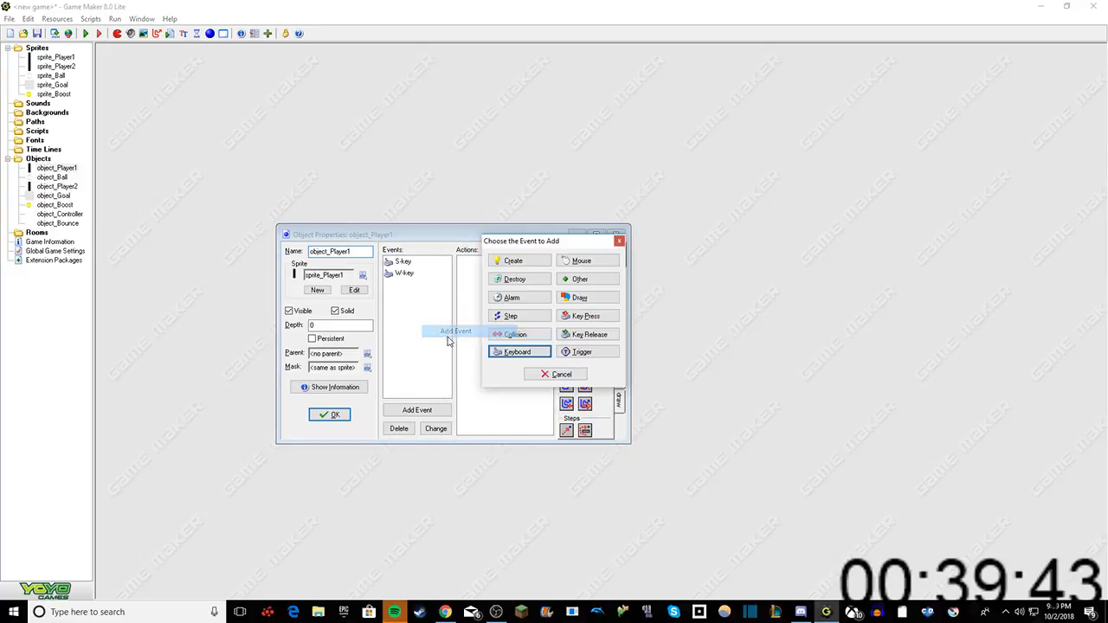
left_click(515, 334)
left_click(528, 357)
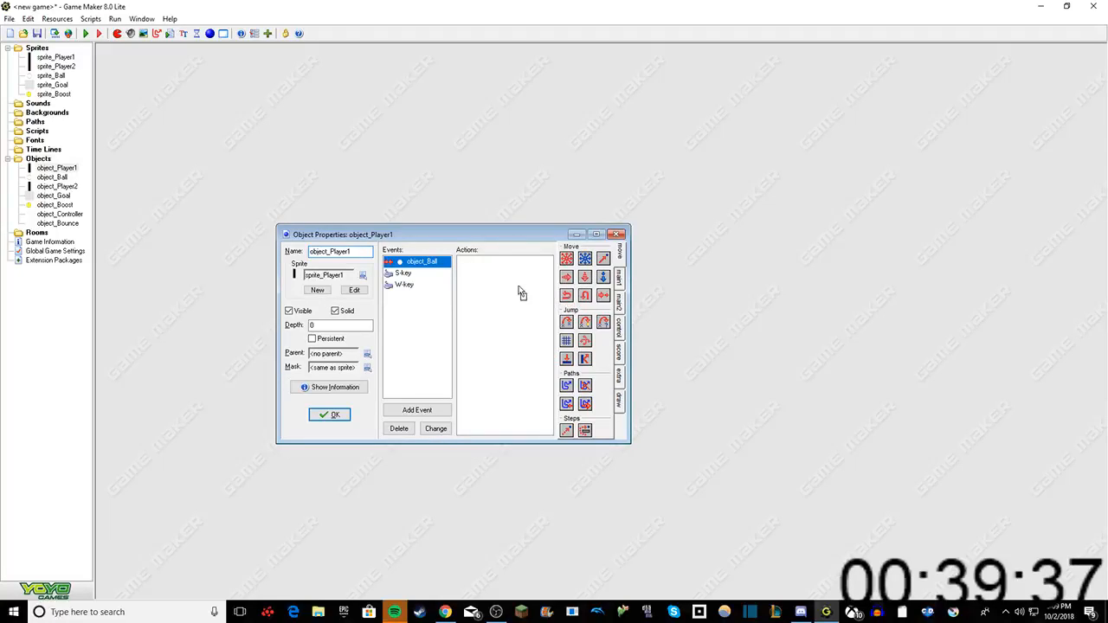
Step: Add a Reverse Horizontal action to object_Player1's ball collision event, applied to object_Ball
left_click_drag(520, 292, 520, 294)
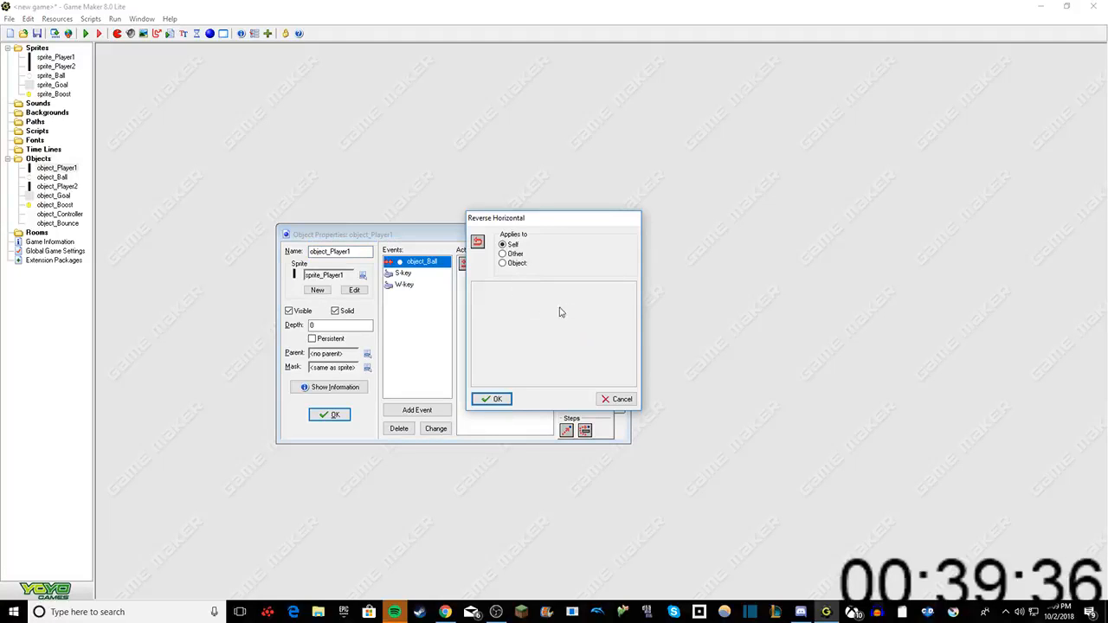
left_click(504, 264)
left_click(626, 263)
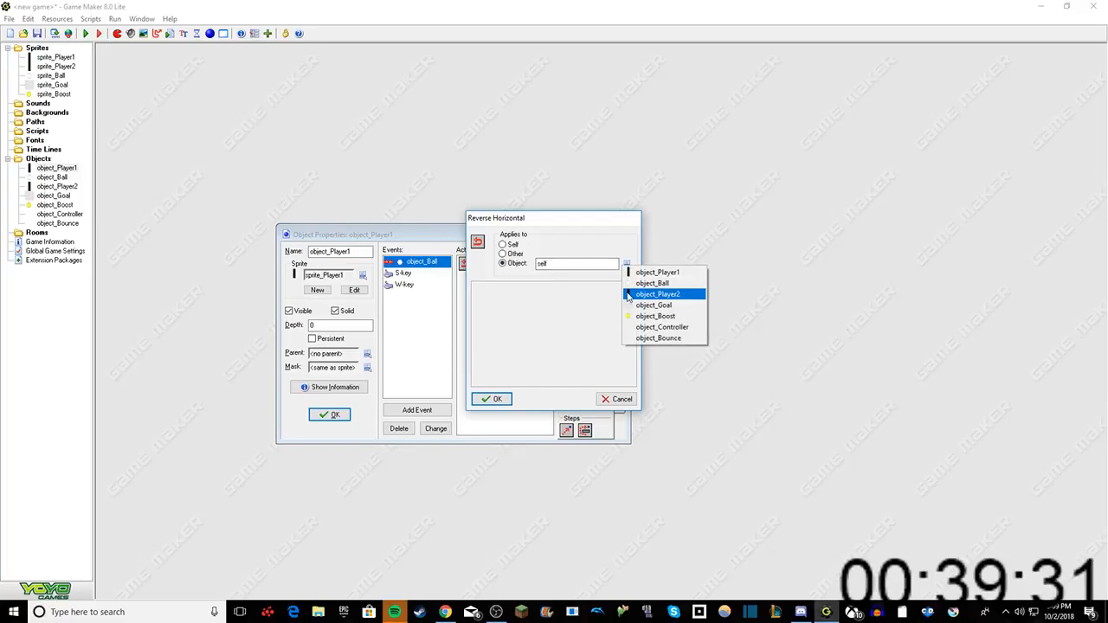
left_click(632, 283)
left_click(491, 399)
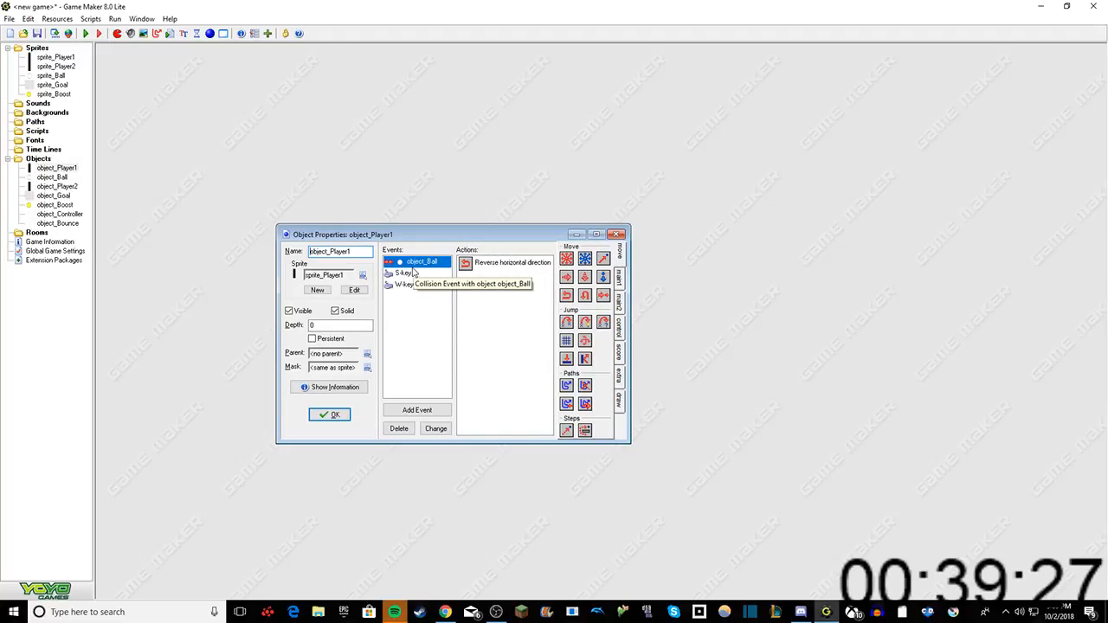
Step: Check the audio mixer levels in OBS and the YouTube live dashboard, and return to Game Maker
left_click(496, 612)
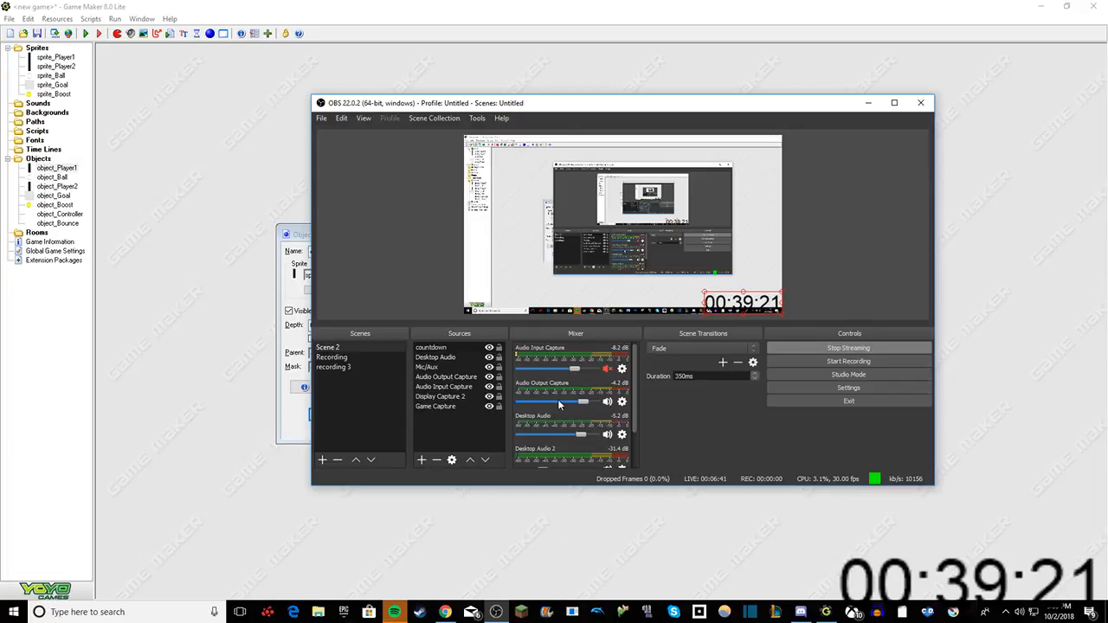
scroll(571, 412, "down", 3)
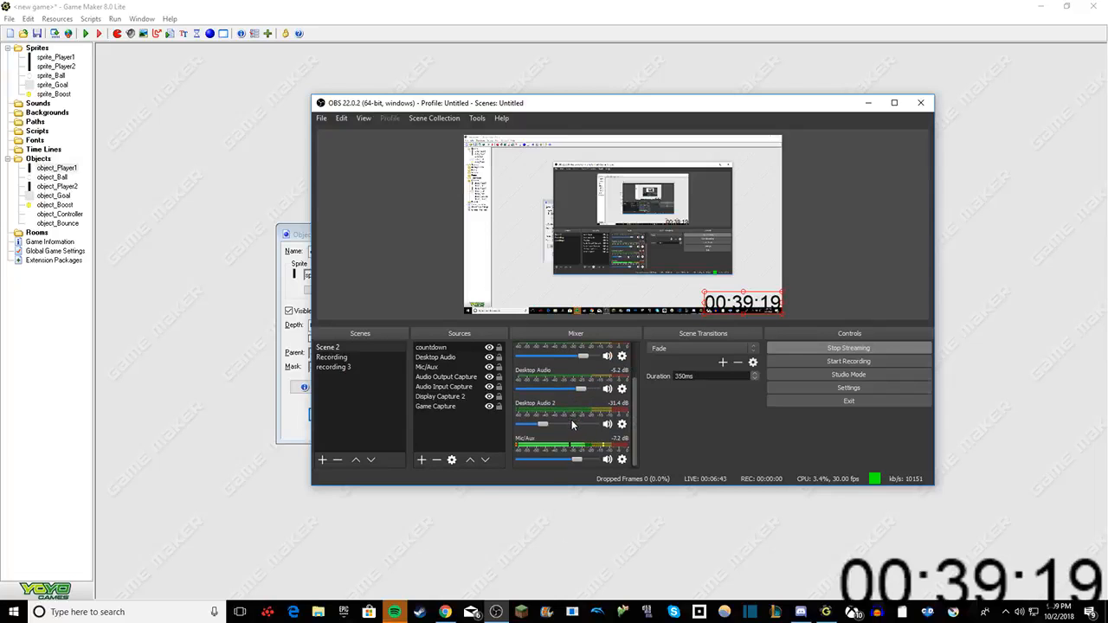
left_click(533, 514)
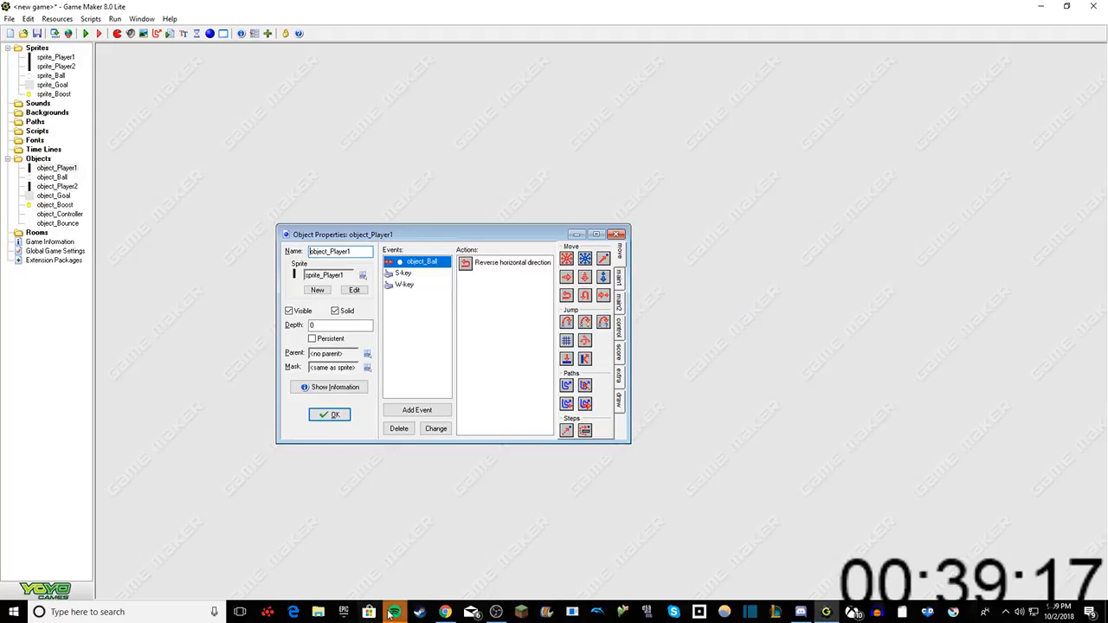
left_click(445, 611)
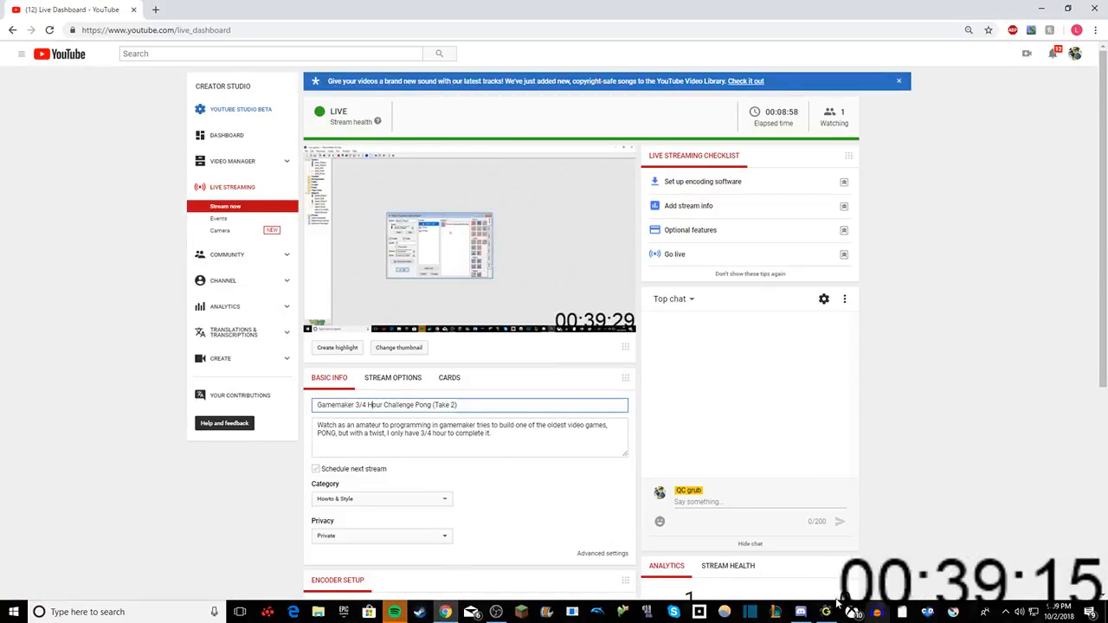
left_click(826, 612)
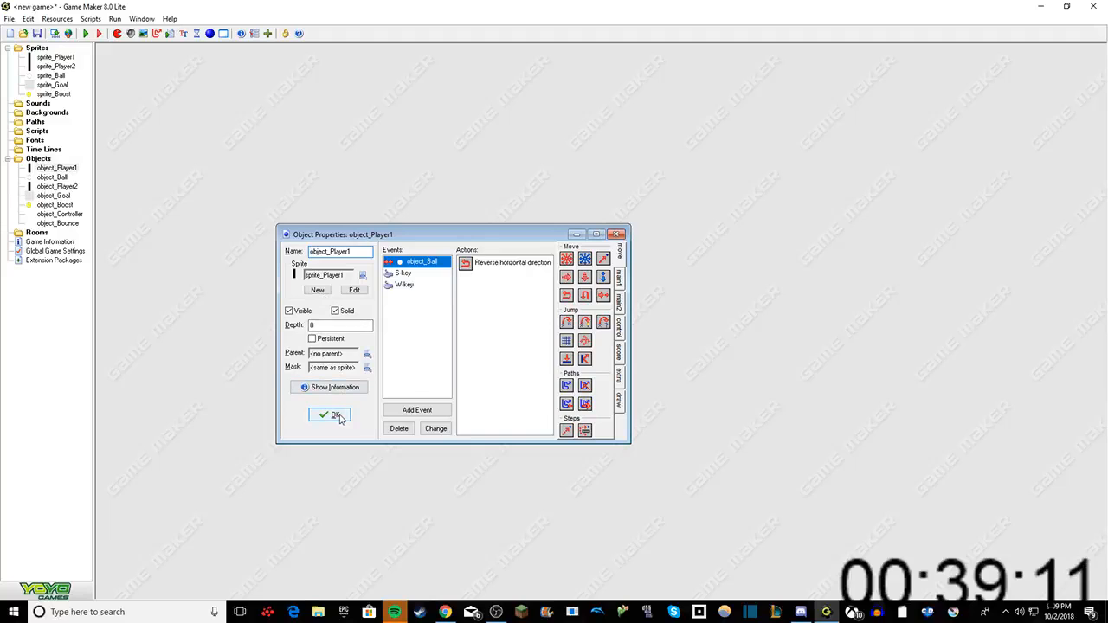
right_click(406, 344)
left_click(437, 347)
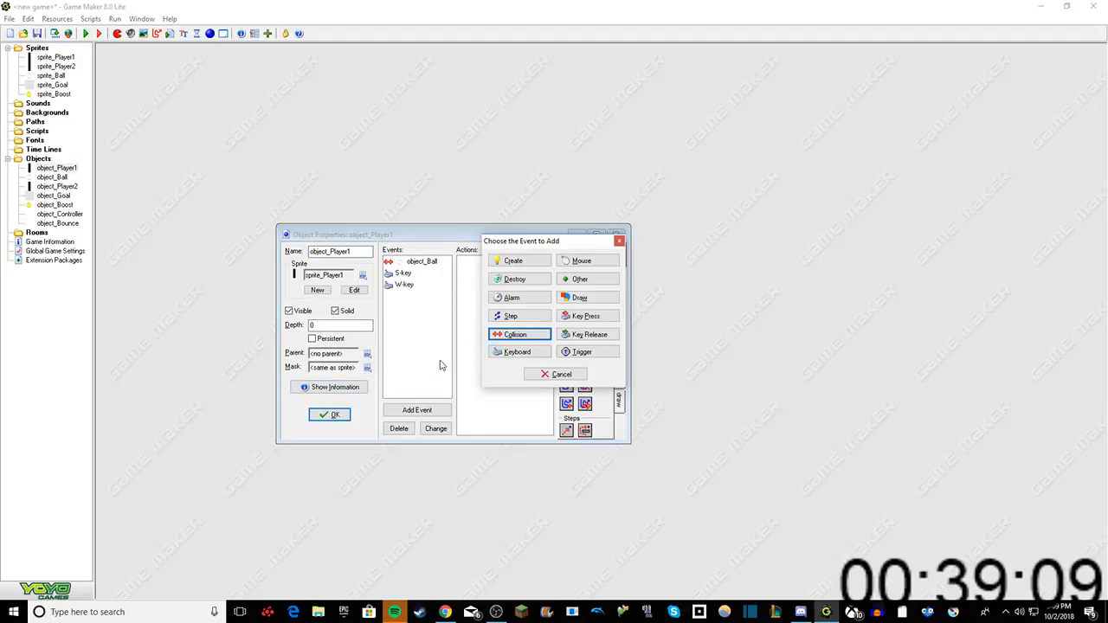
left_click(518, 334)
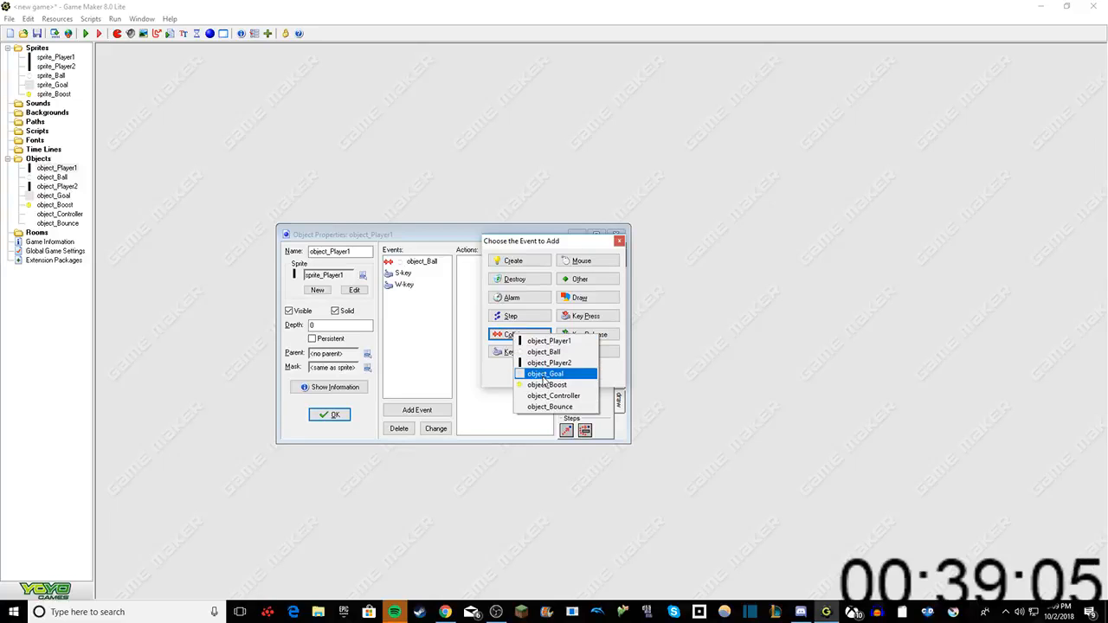
left_click(423, 374)
left_click(552, 370)
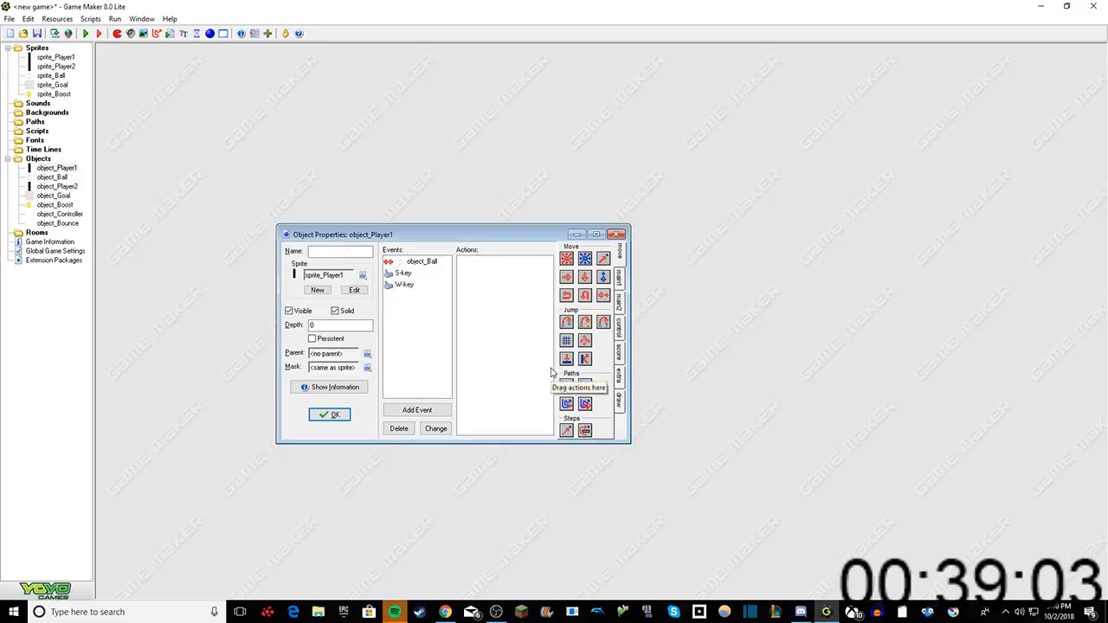
Step: Confirm the properties of object_Player1 and open those of object_Player2
left_click(336, 415)
left_click(55, 207)
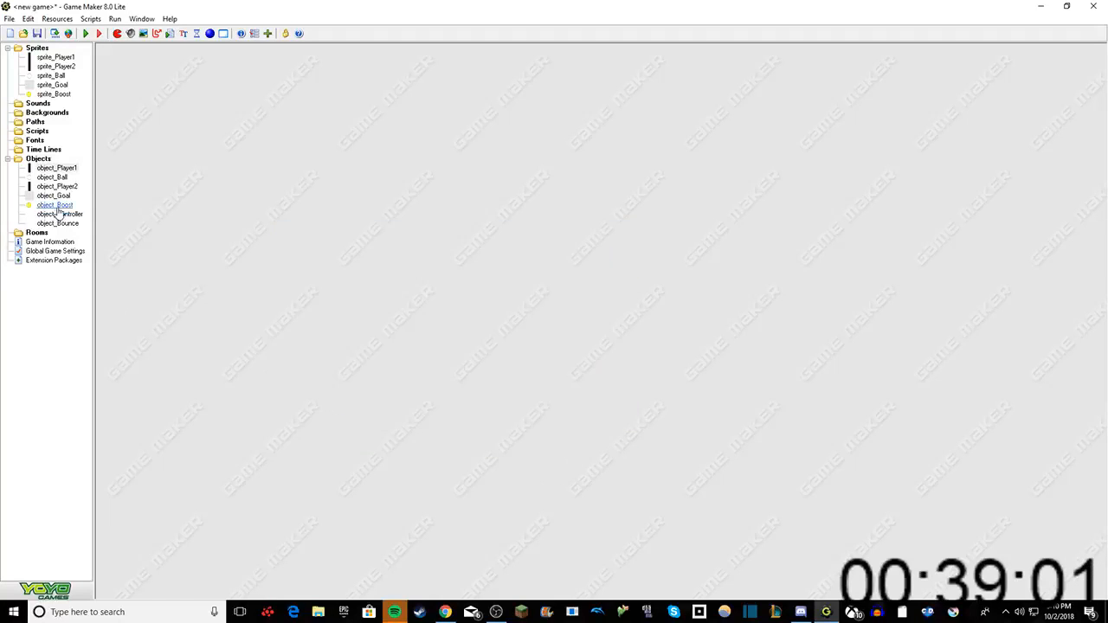
right_click(55, 187)
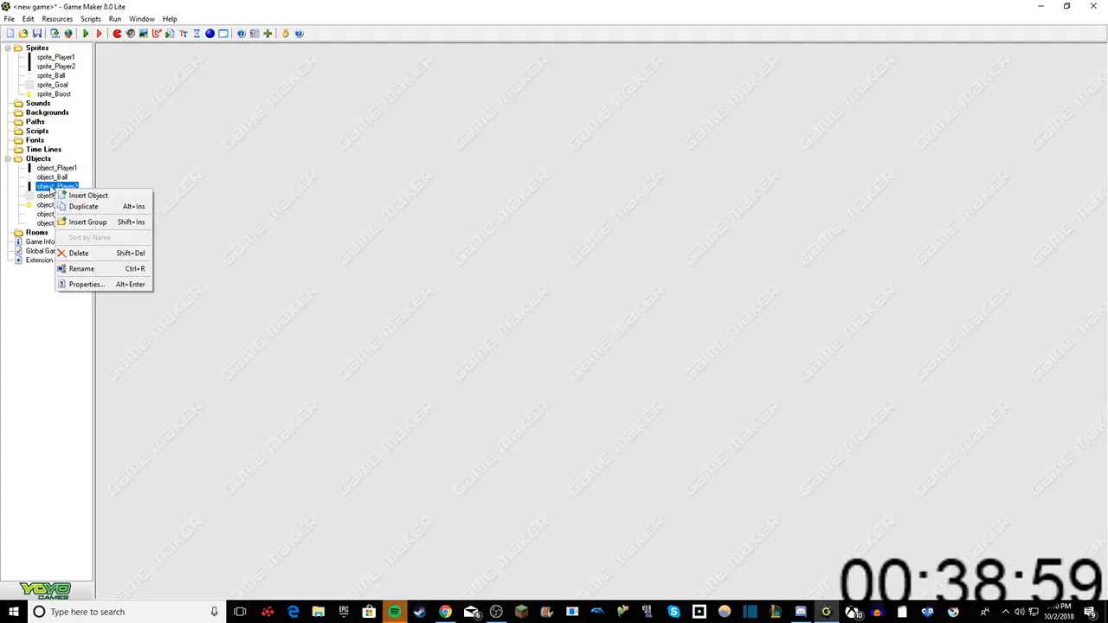
left_click(52, 188)
double_click(53, 187)
Step: Add a Keyboard event for the Up arrow to object_Player2, with a Move Fixed action directed upward at speed 6
right_click(249, 116)
left_click(264, 119)
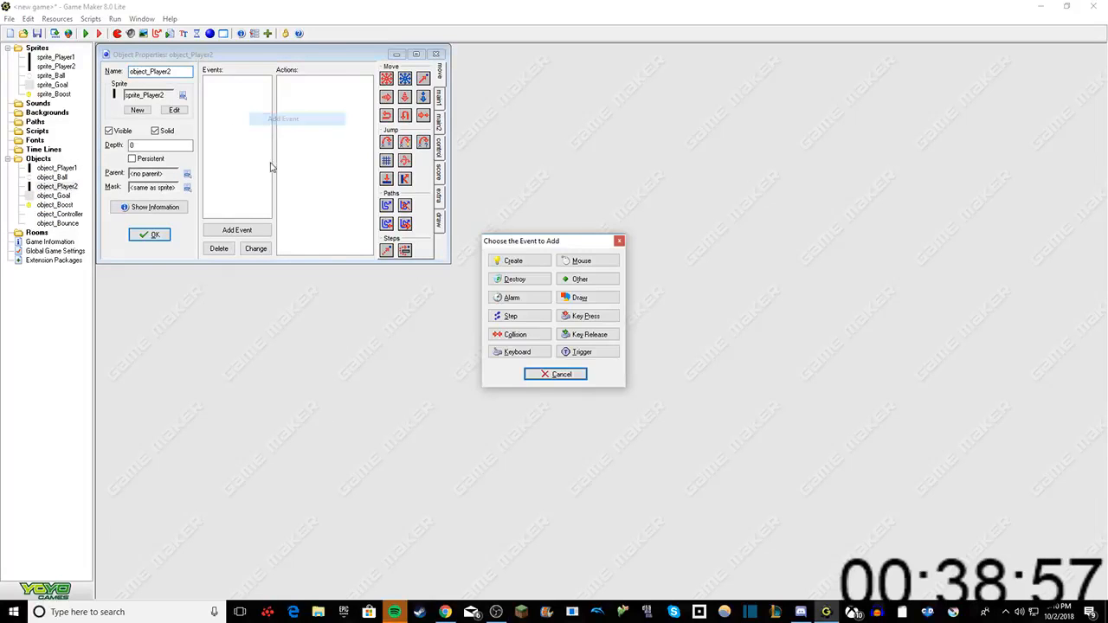
left_click(516, 352)
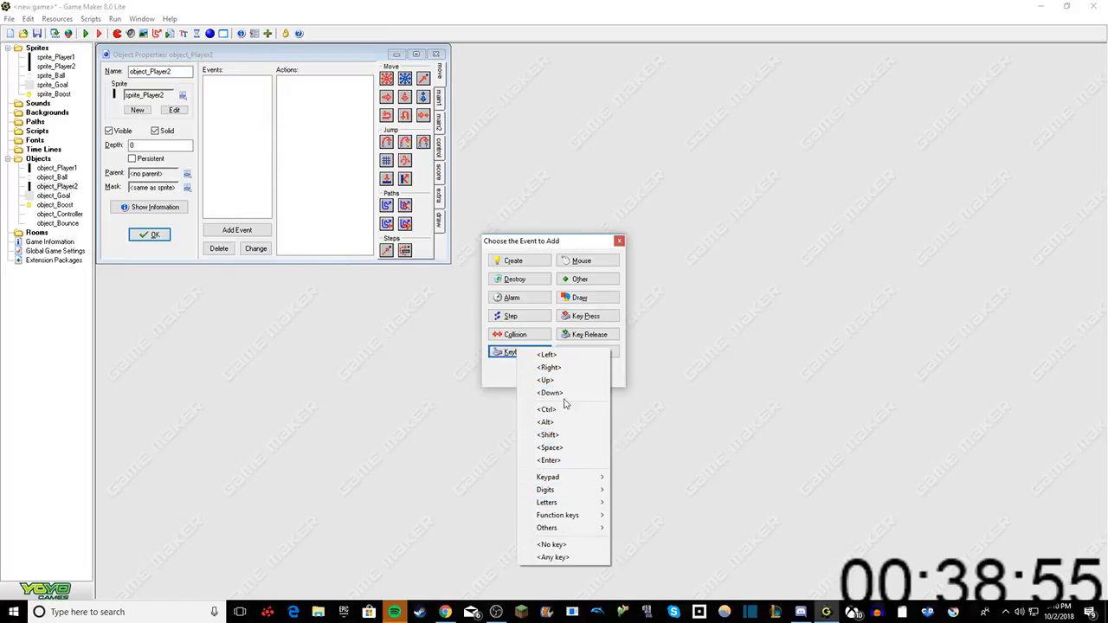
left_click(565, 381)
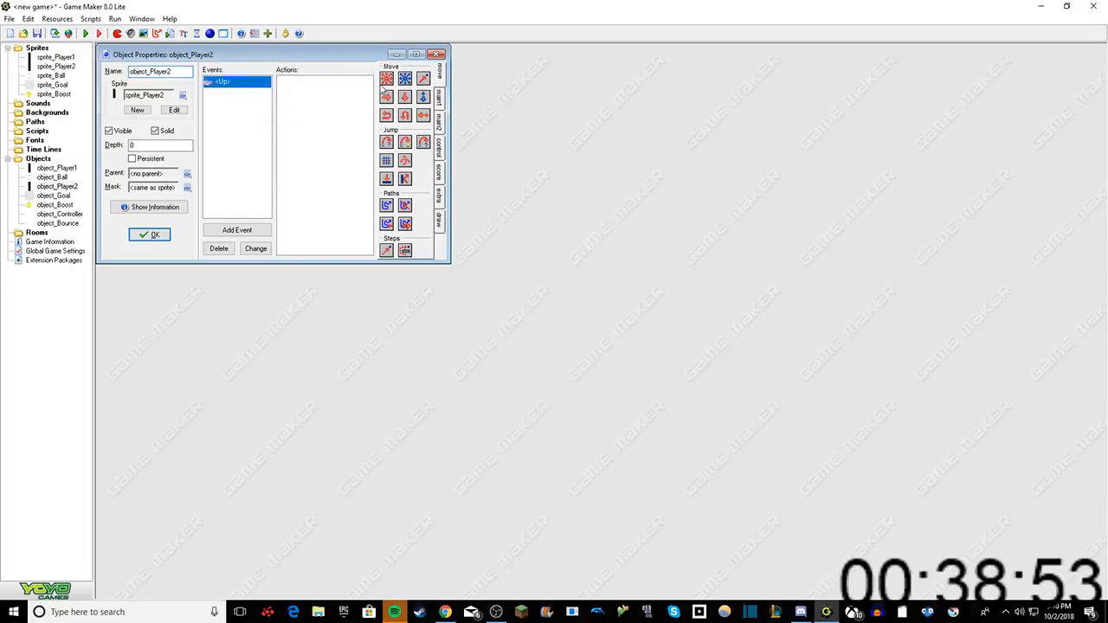
left_click_drag(383, 82, 326, 97)
left_click(547, 297)
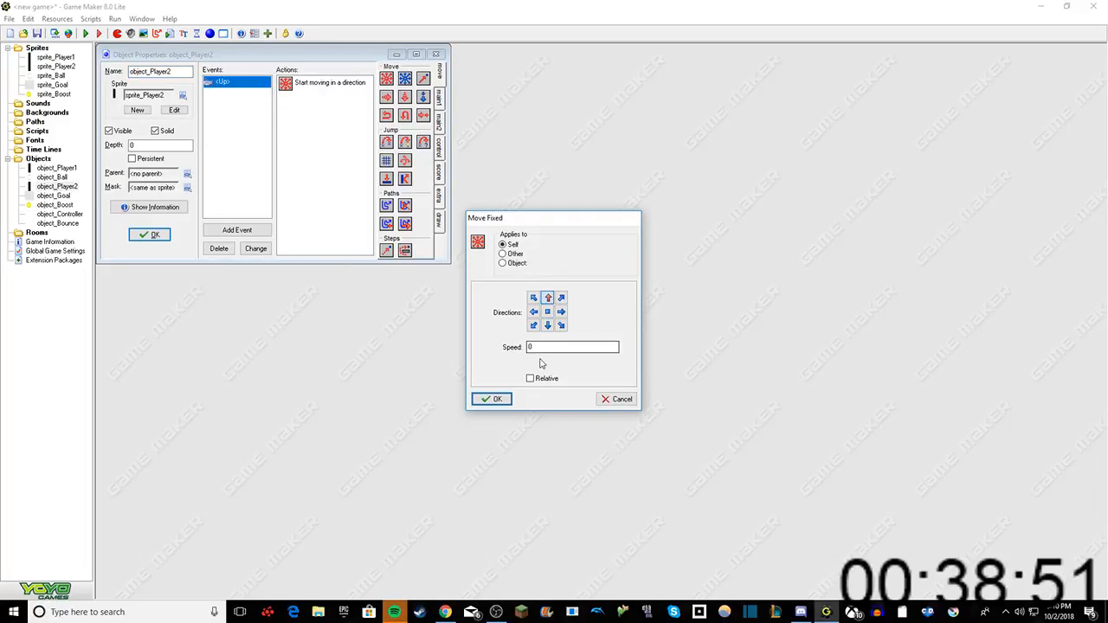
key("Tab")
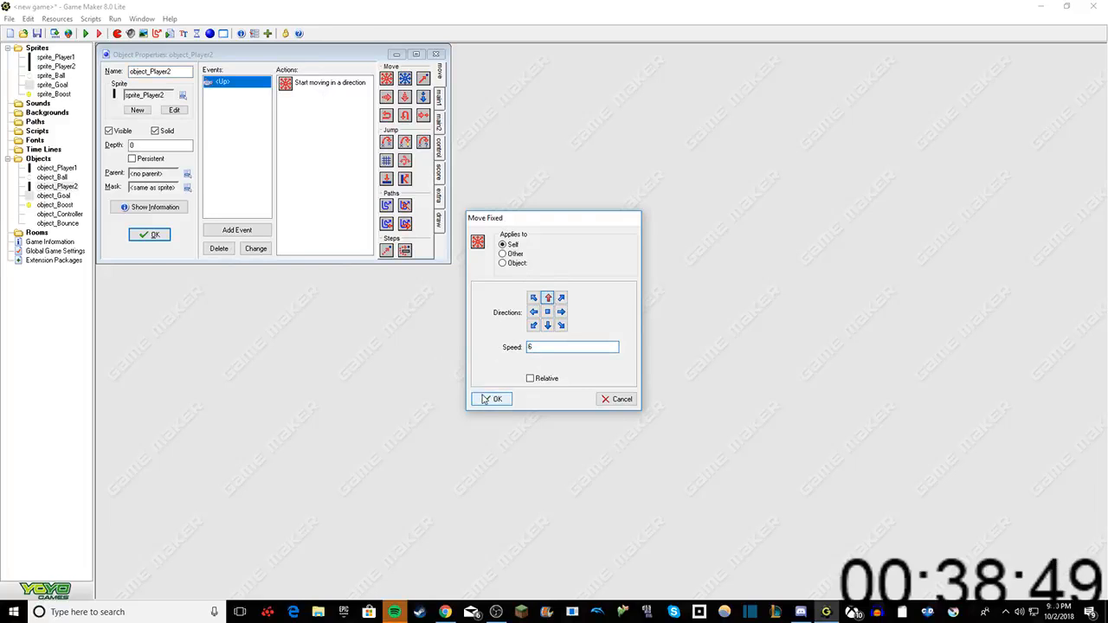
left_click(491, 399)
Step: Add a Keyboard event for the Down arrow to object_Player2, with a Move Fixed action directed downward at speed 6
right_click(253, 111)
left_click(278, 113)
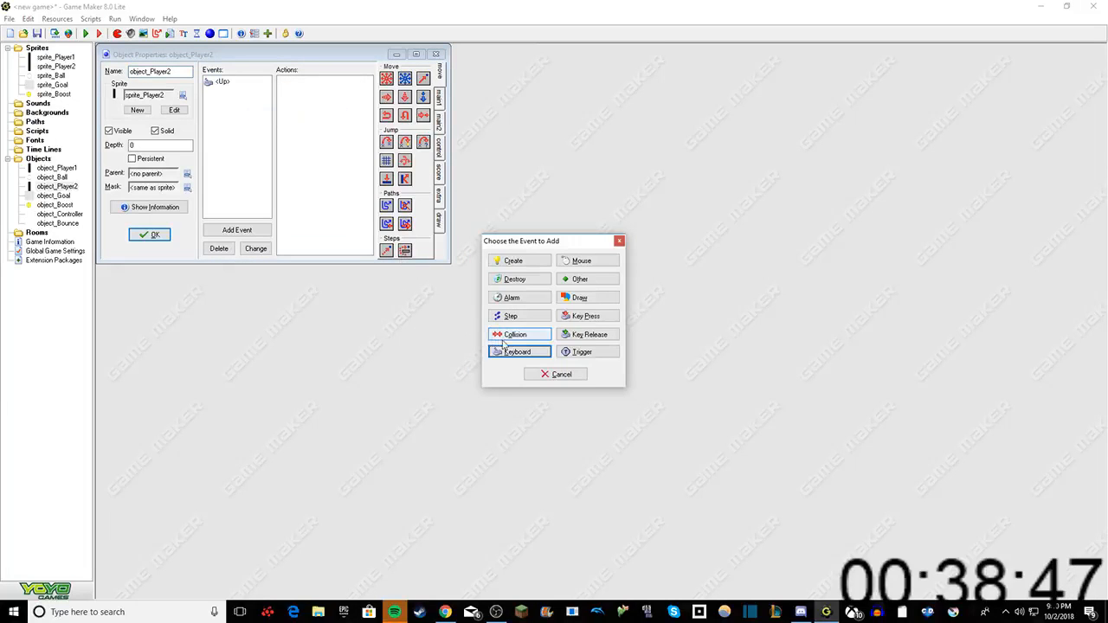
left_click(504, 352)
left_click(547, 395)
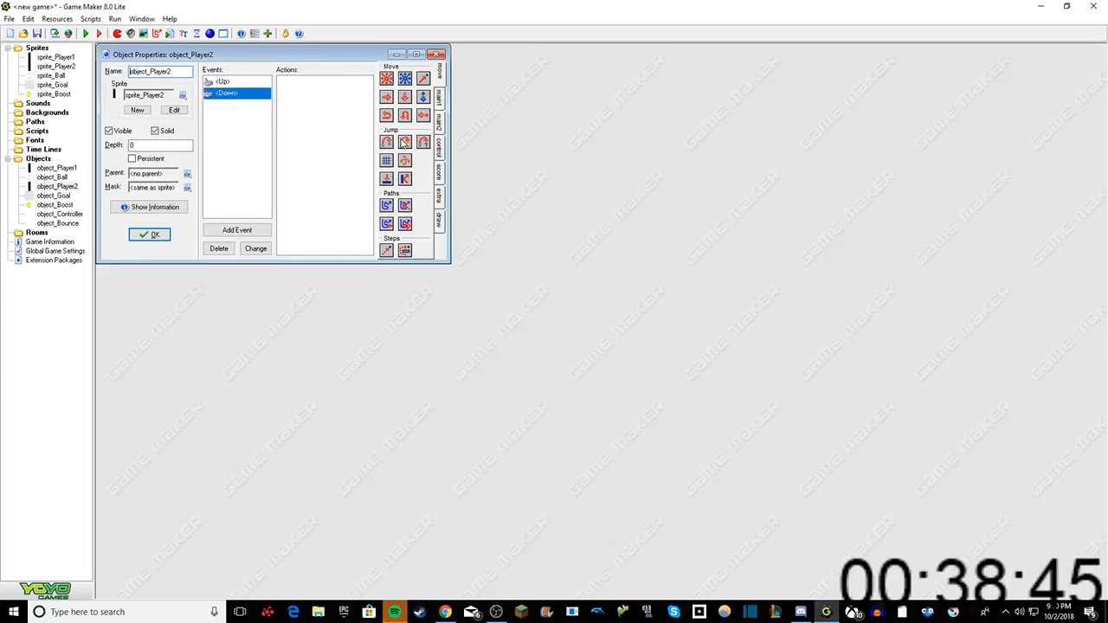
left_click_drag(386, 79, 327, 104)
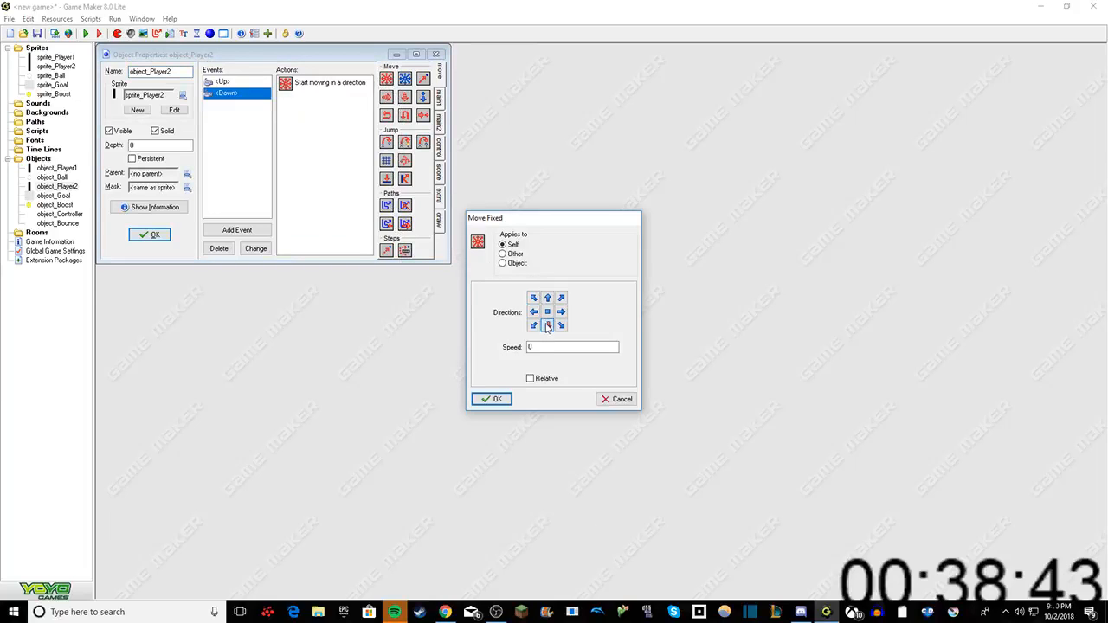
left_click_drag(549, 347, 464, 331)
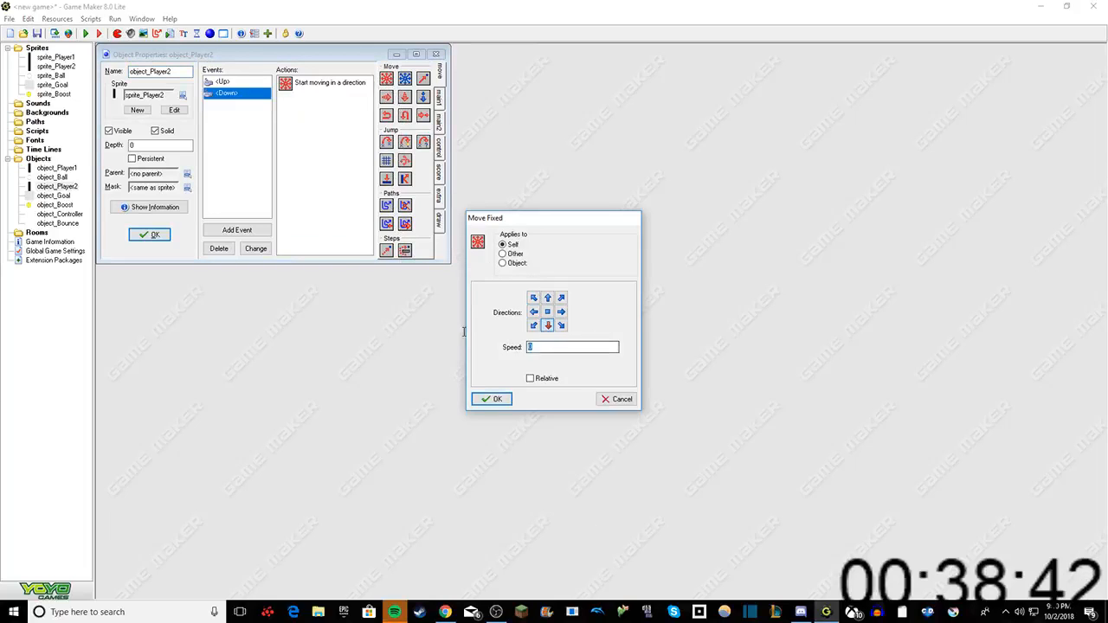
left_click(485, 399)
Step: Add a Collision event with object_Ball and a Reverse Horizontal action to object_Player2, and confirm the object's properties
right_click(229, 158)
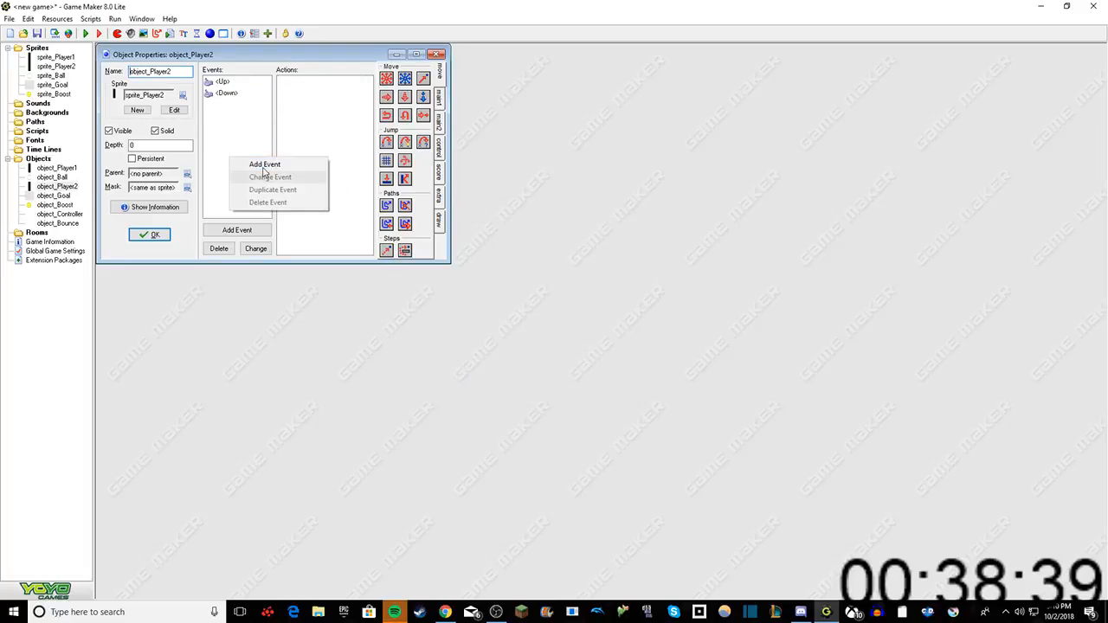
left_click(263, 167)
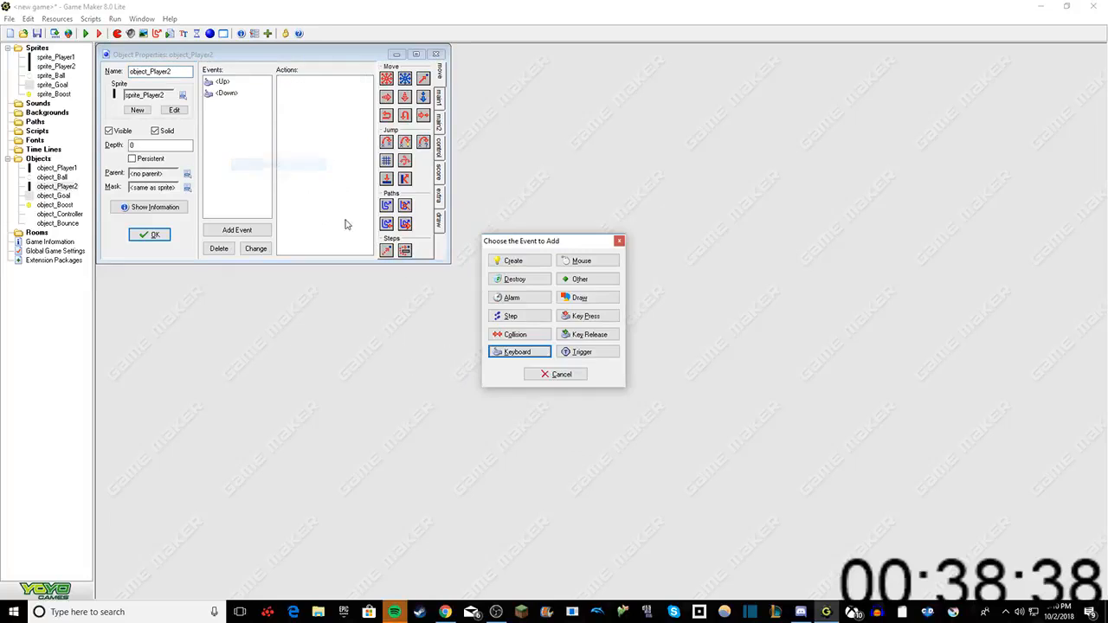
left_click(511, 334)
left_click(547, 357)
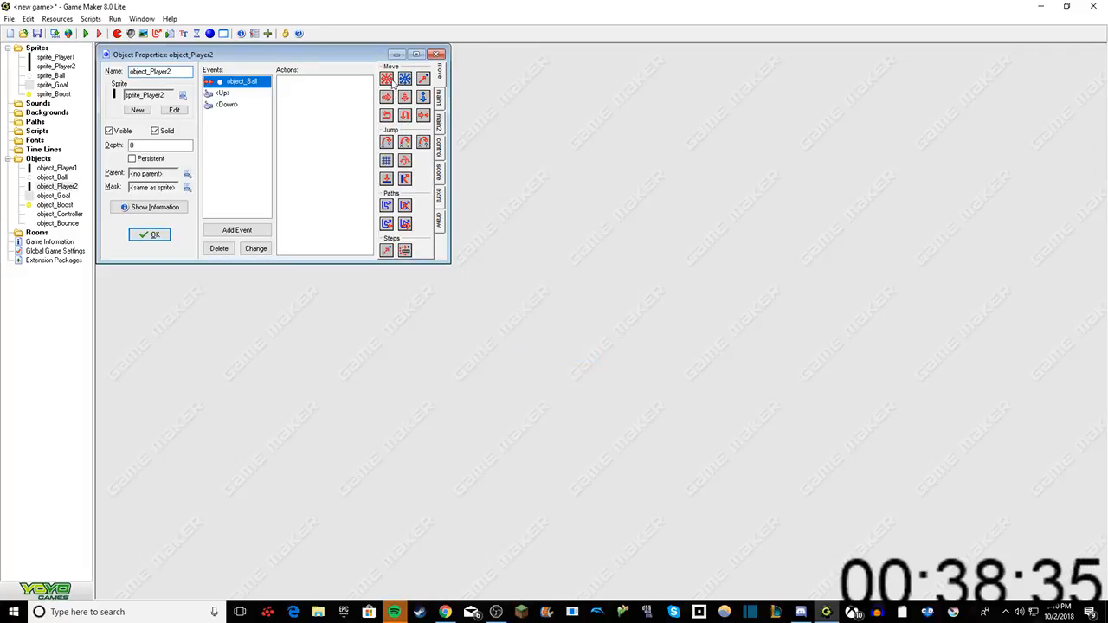
left_click_drag(389, 116, 344, 109)
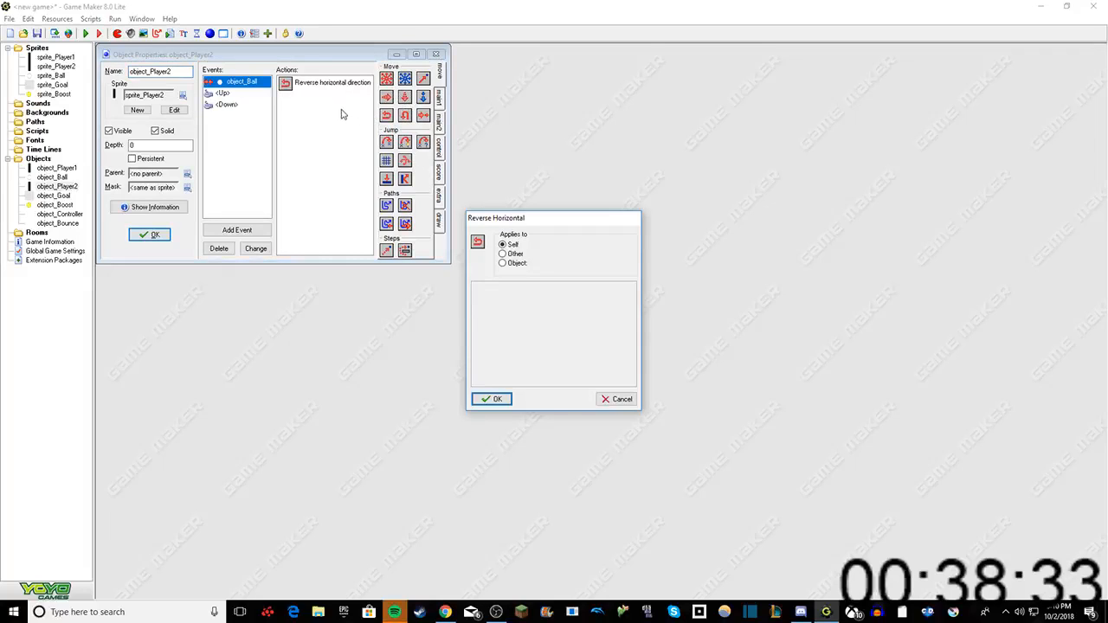
left_click(488, 399)
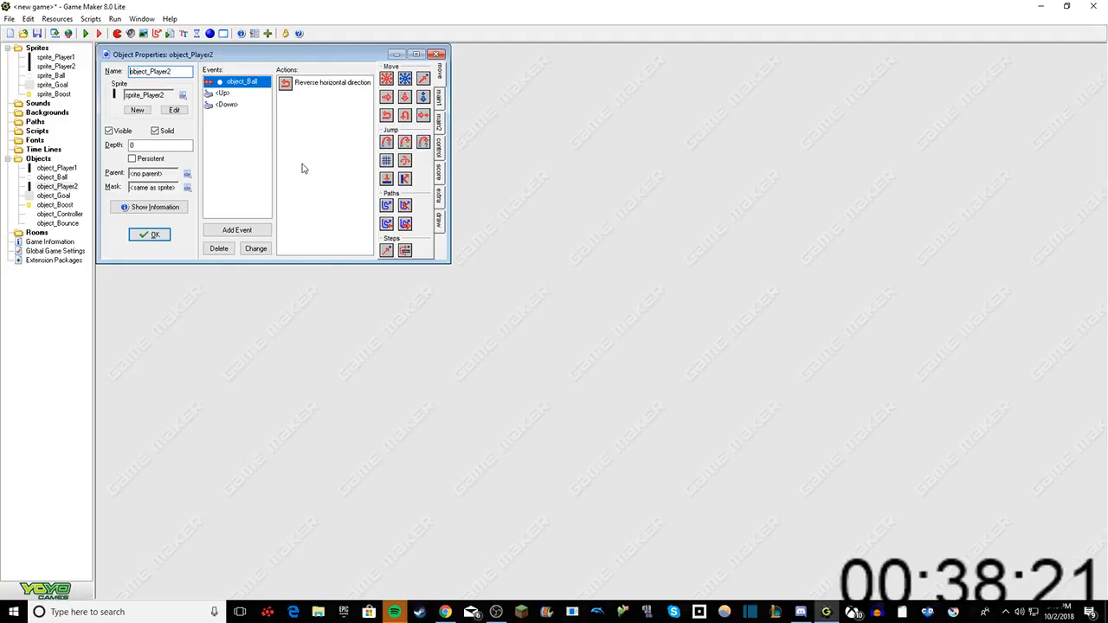
left_click(153, 237)
Step: Open the properties of object_Ball and add a Room Start event
double_click(52, 176)
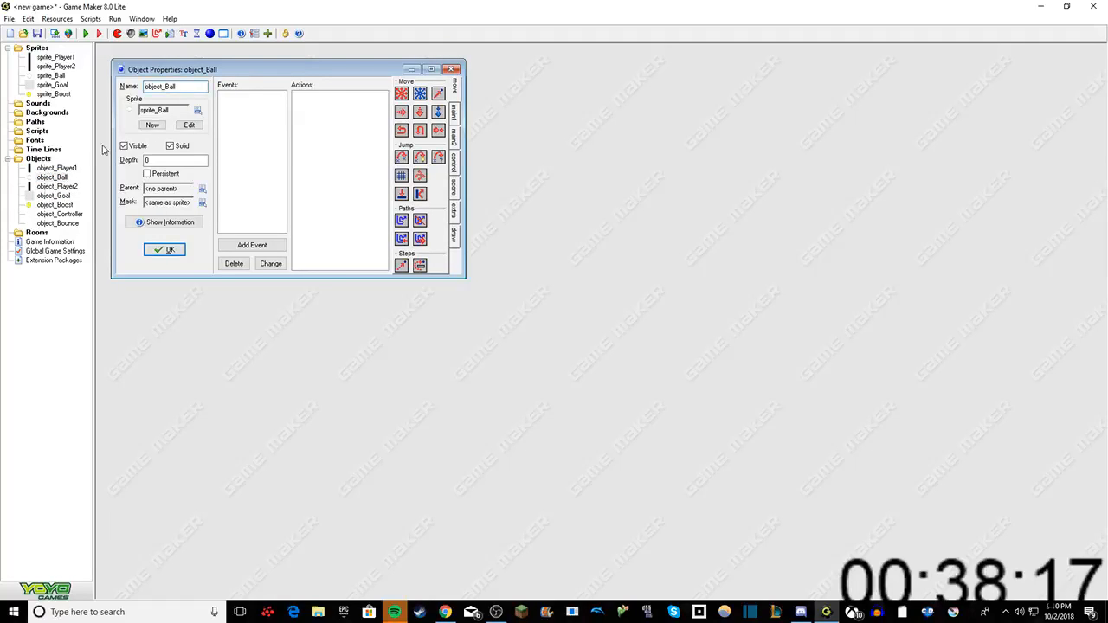
right_click(245, 113)
left_click(271, 120)
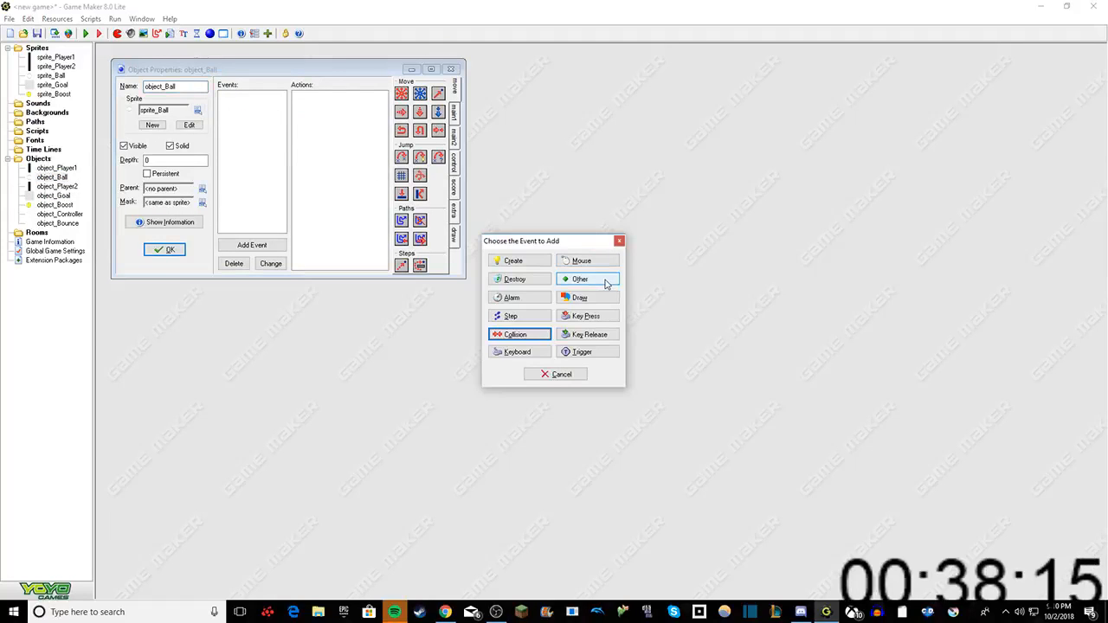
left_click(605, 281)
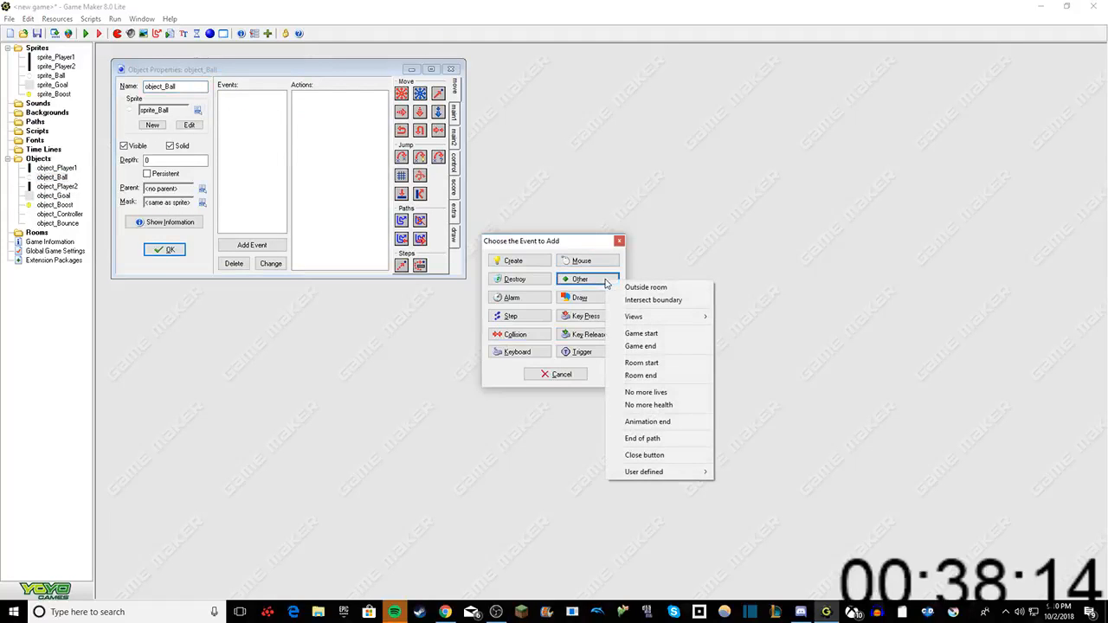
left_click(649, 364)
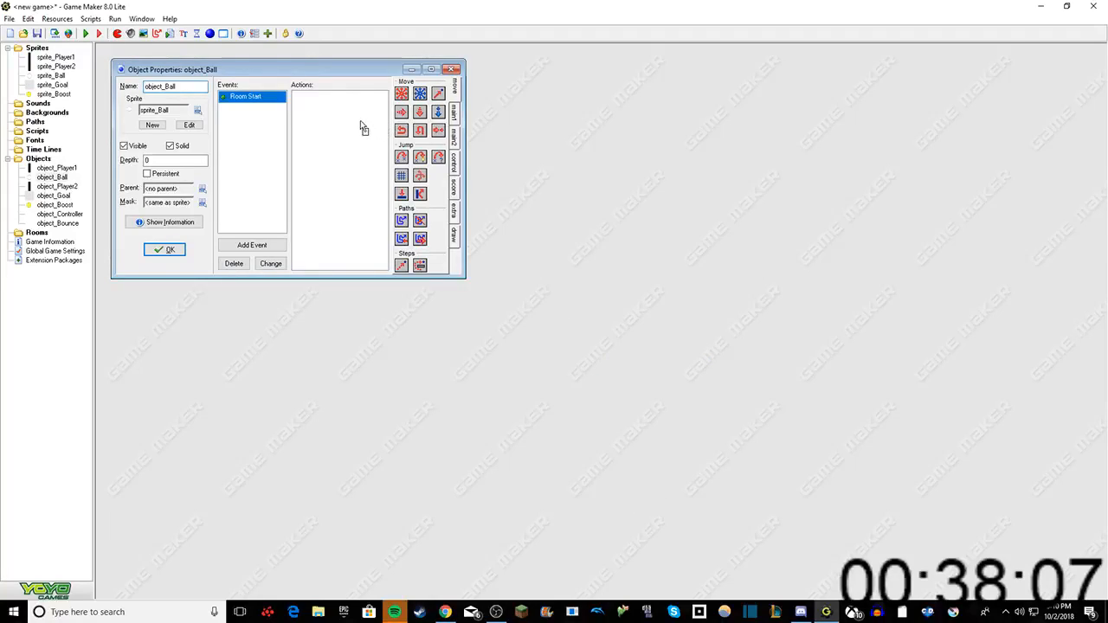
Step: Add a Move Fixed action to object_Ball's Room Start event, using left, right and all four diagonal directions at speed 8
left_click_drag(360, 126, 360, 127)
left_click(533, 299)
left_click(561, 299)
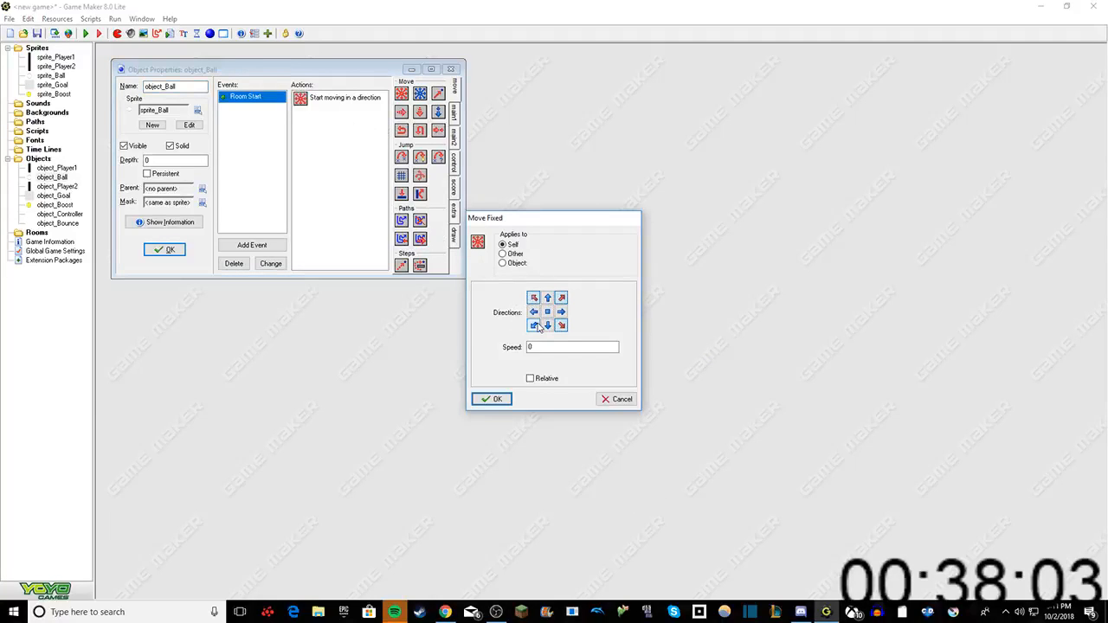
left_click(534, 325)
left_click(536, 313)
left_click(561, 313)
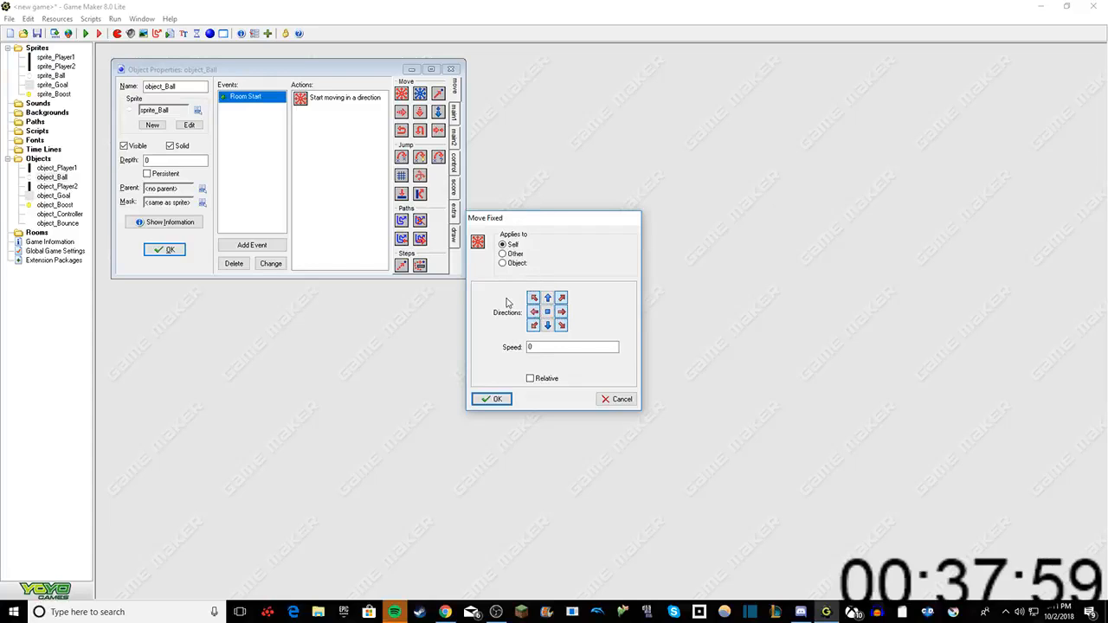
double_click(542, 347)
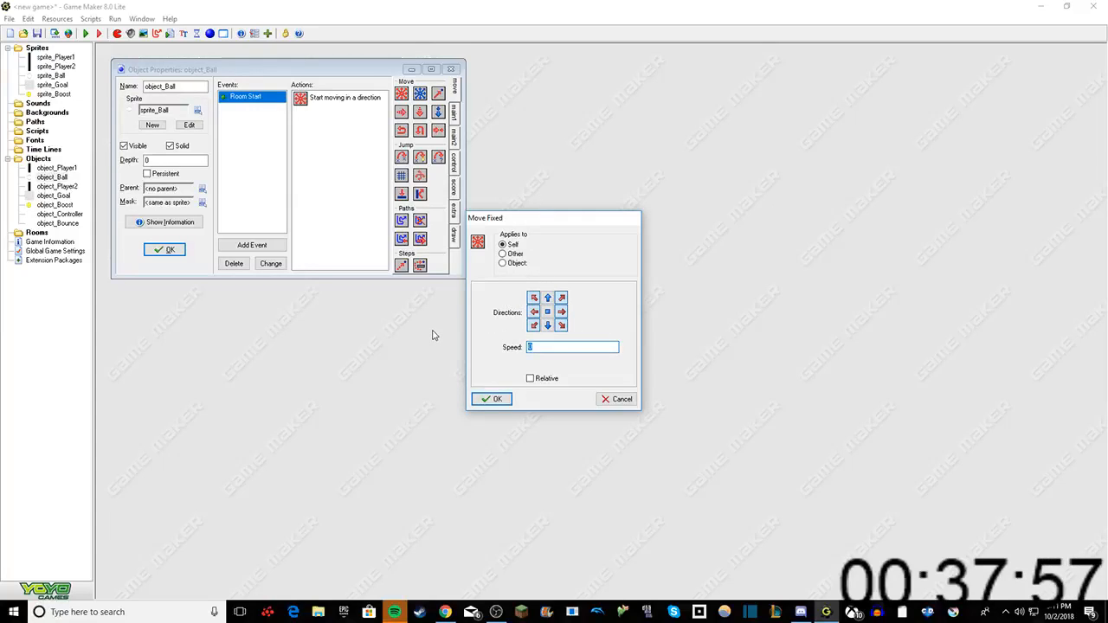
type("8")
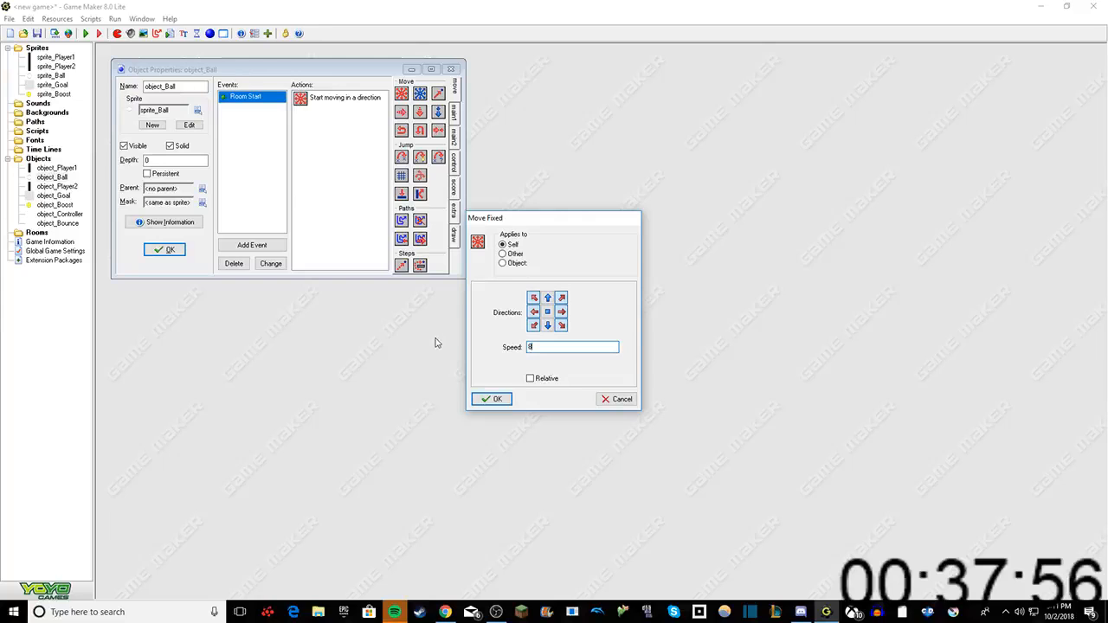
left_click(491, 401)
right_click(240, 142)
left_click(260, 147)
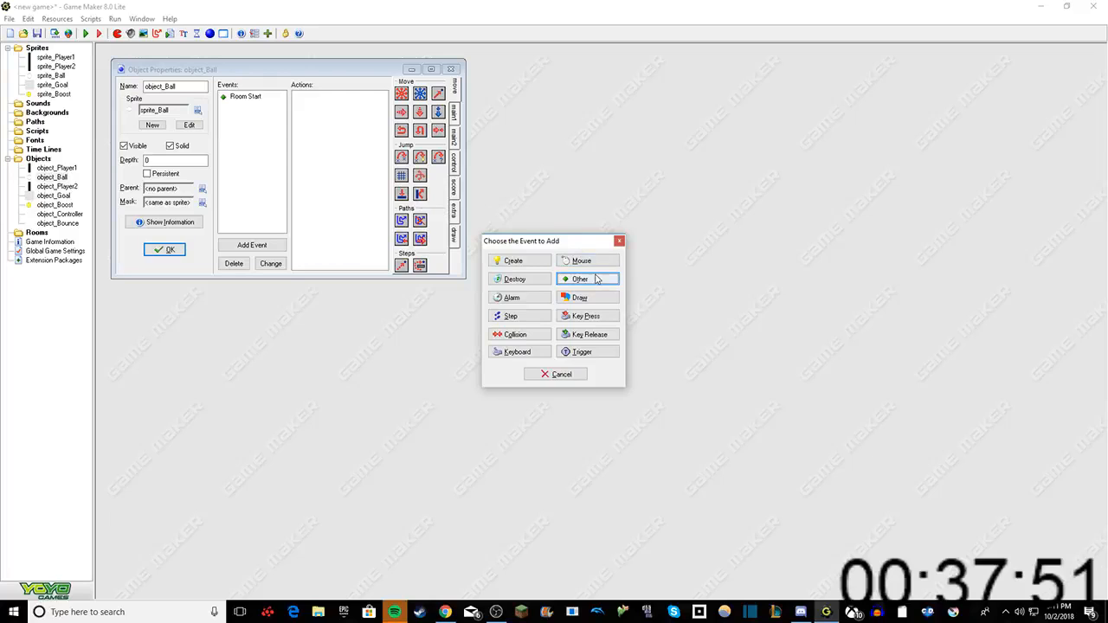
left_click(511, 335)
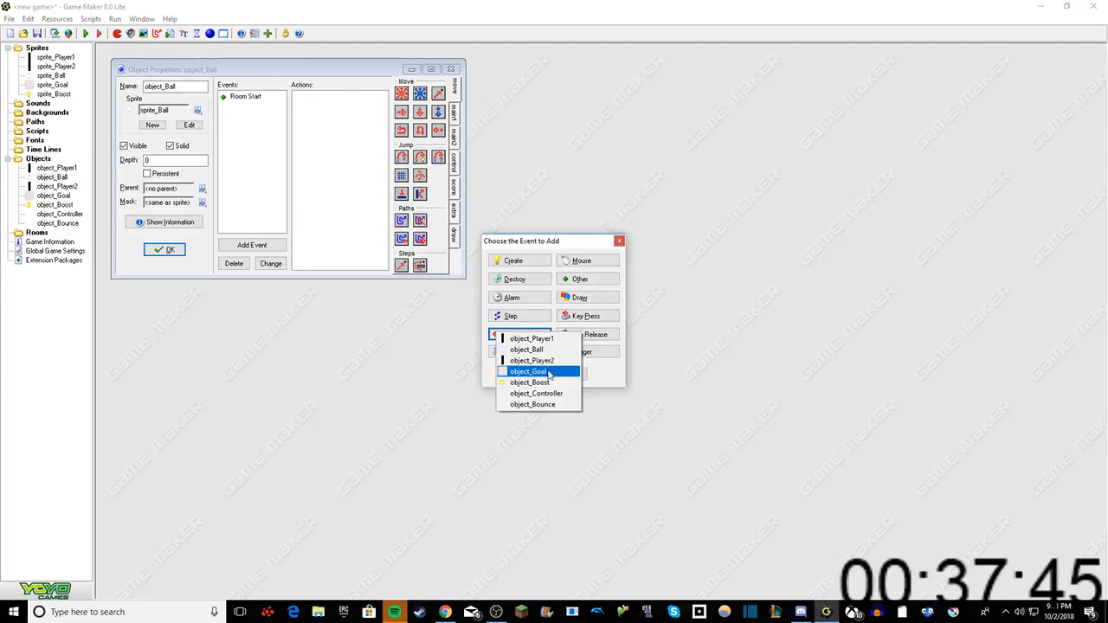
left_click(619, 372)
left_click(619, 241)
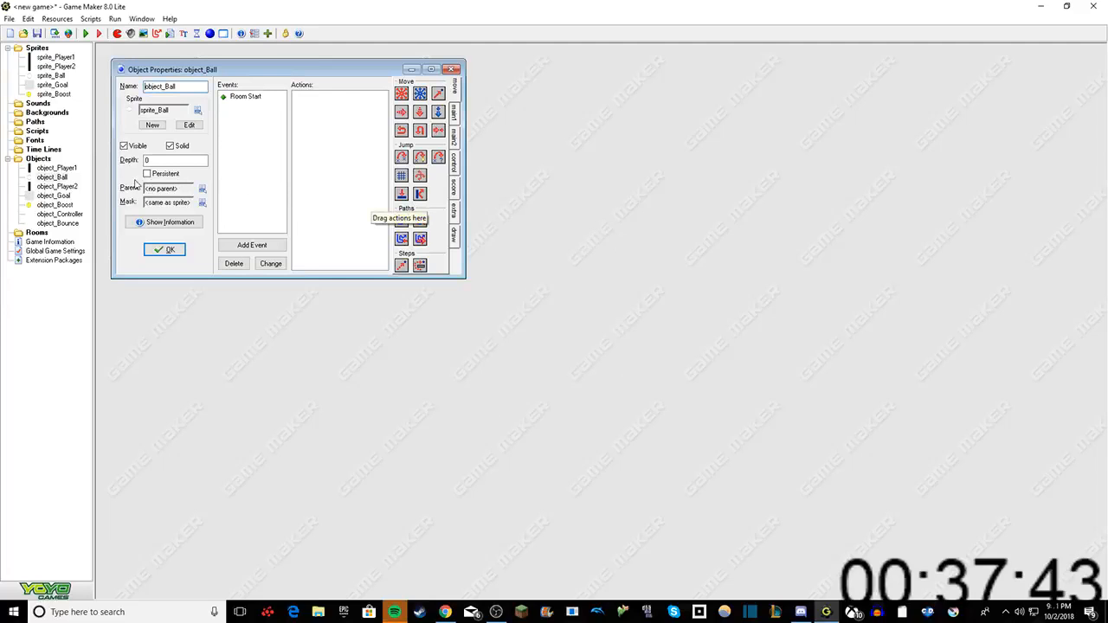
Step: Duplicate object_Goal, name the copy object_Goal2 and confirm its properties
right_click(39, 197)
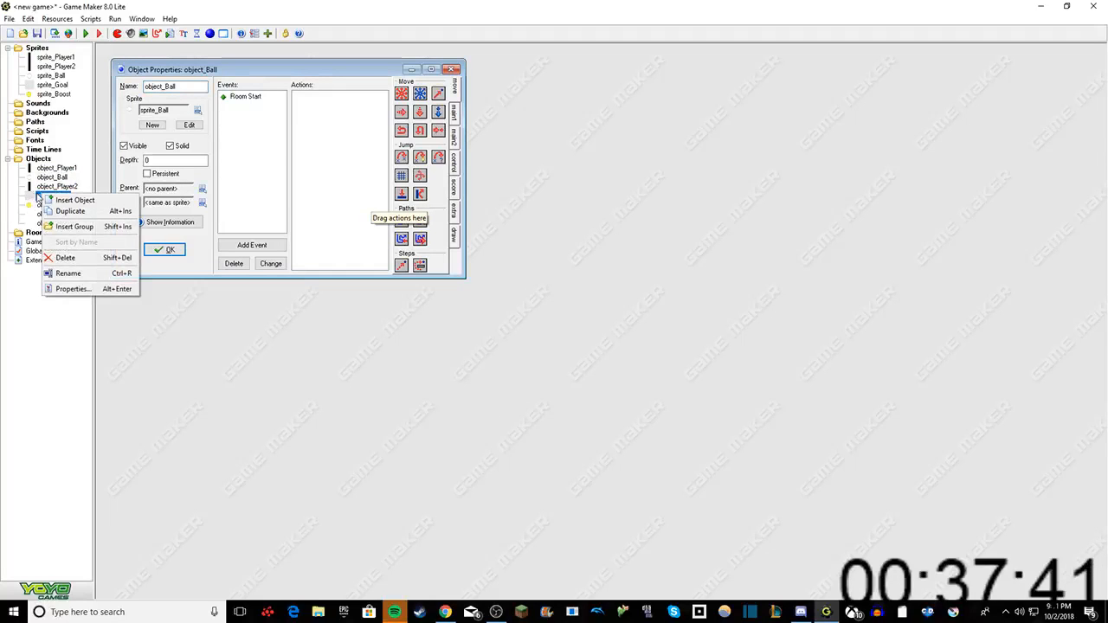
left_click(67, 212)
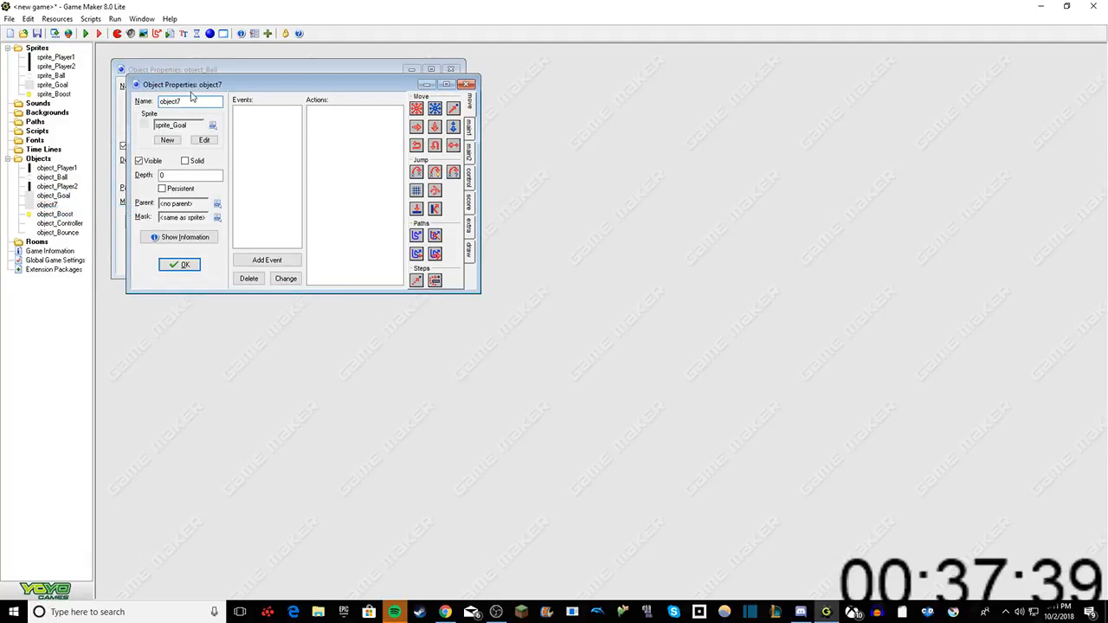
left_click(192, 102)
key("BackSpace")
type("_Goal2")
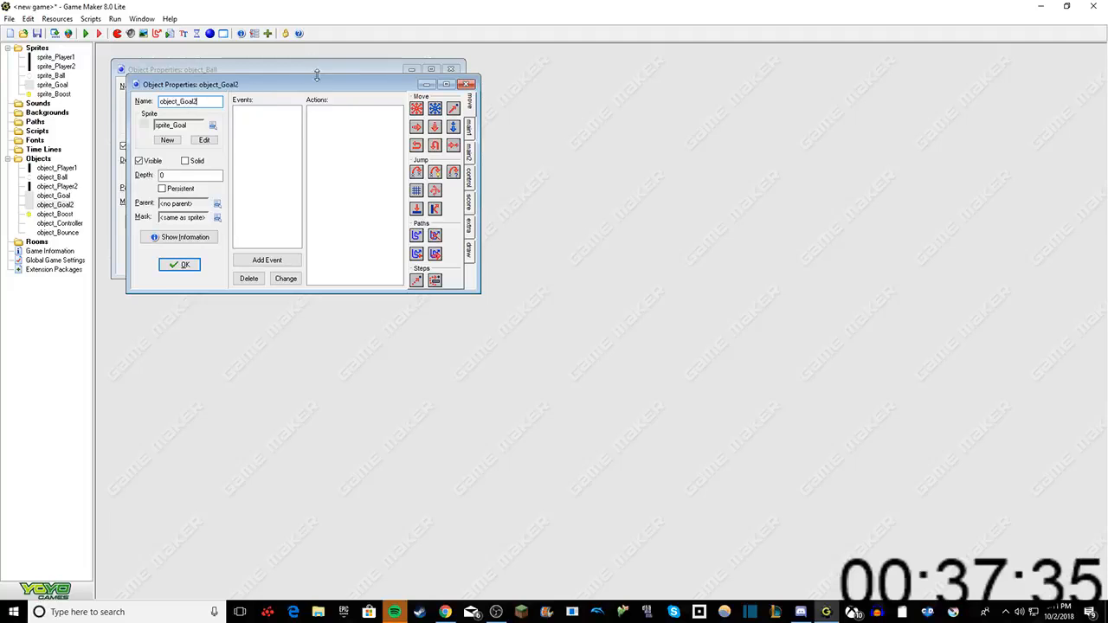
left_click(176, 264)
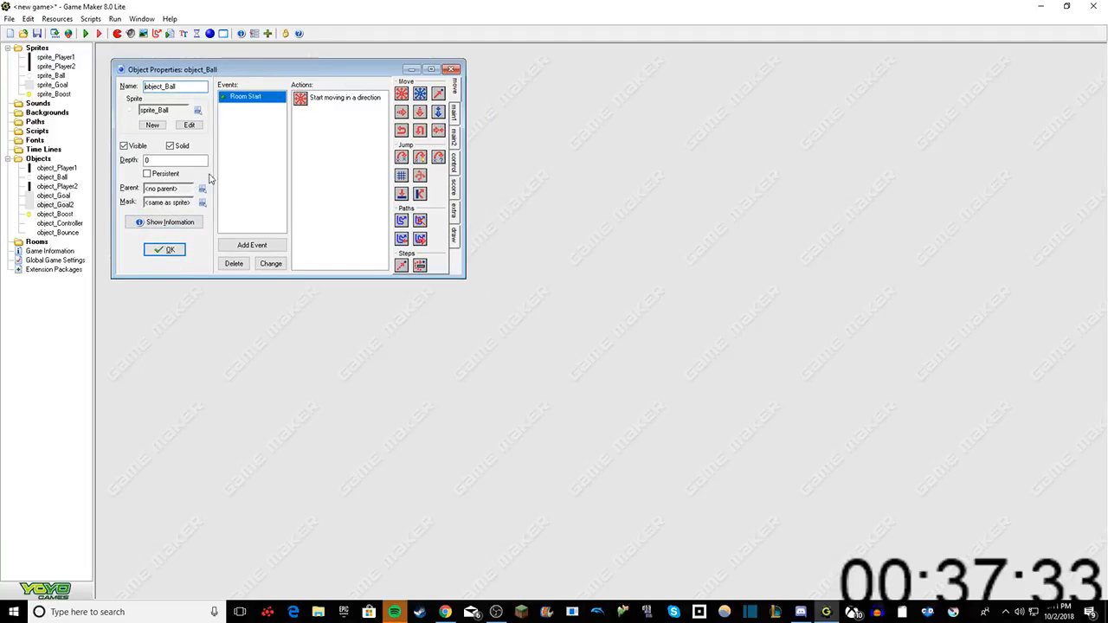
Step: Add a Collision event with object_Goal to object_Ball
right_click(238, 119)
left_click(259, 121)
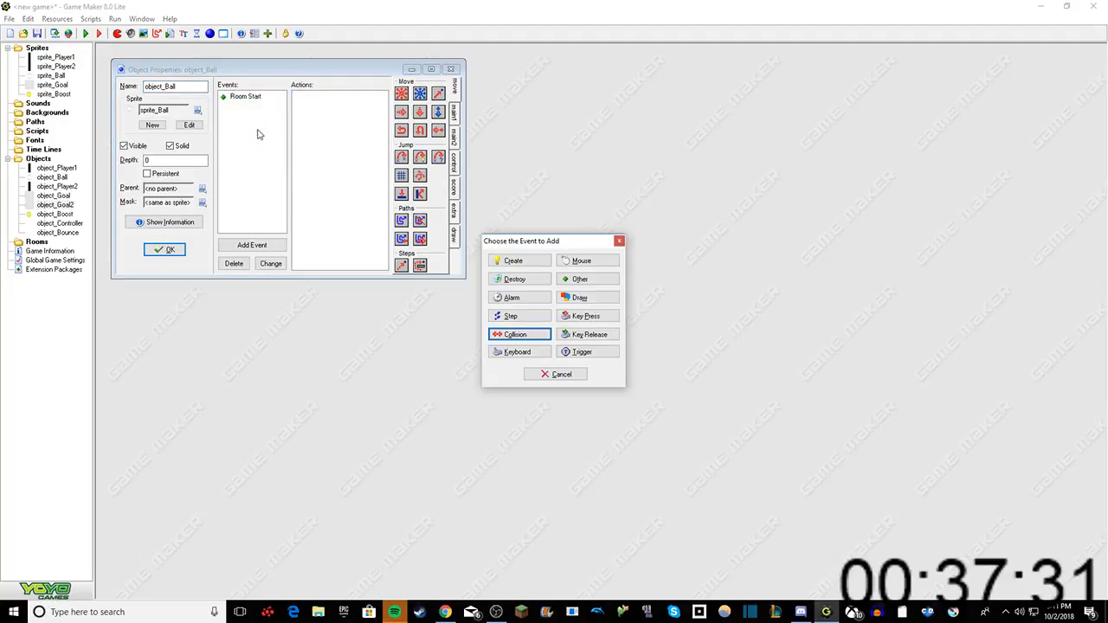
left_click(510, 336)
left_click(540, 376)
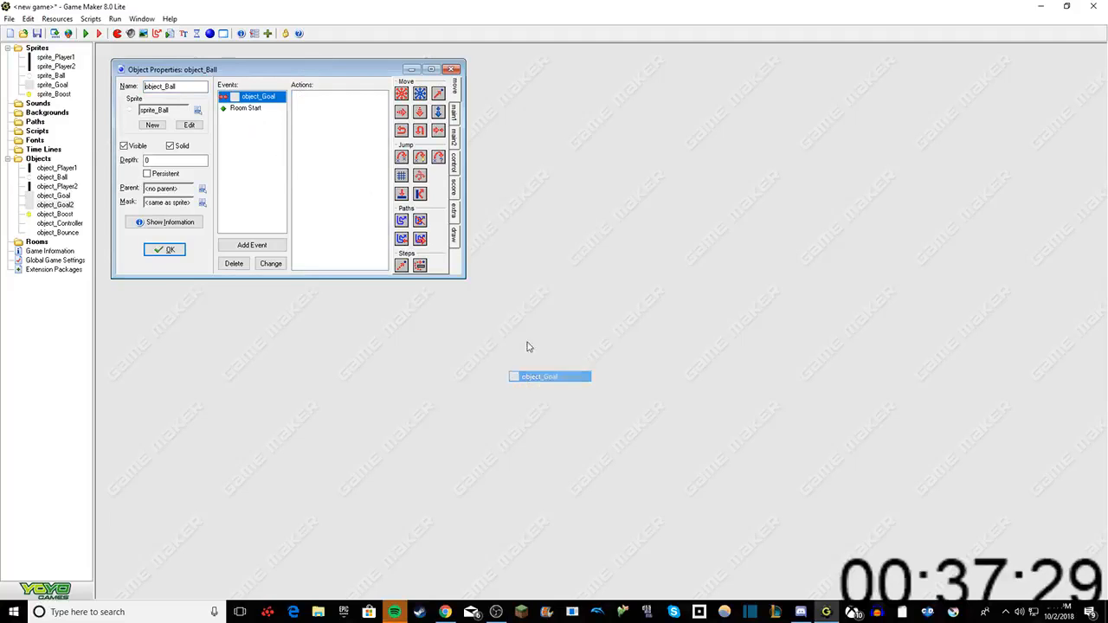
left_click(453, 111)
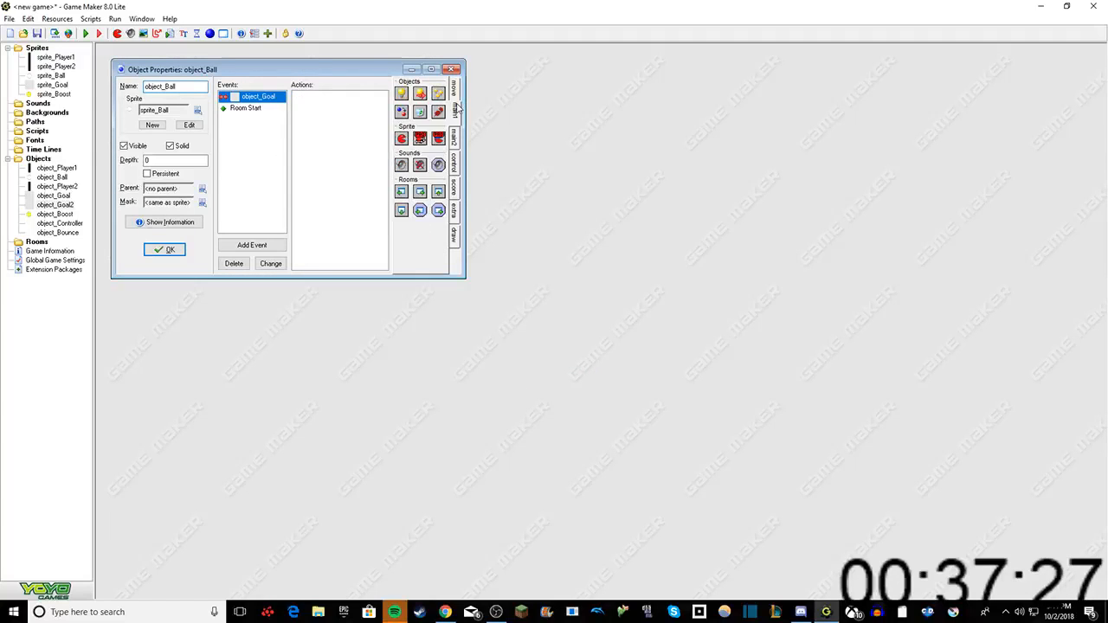
left_click(454, 136)
left_click(454, 162)
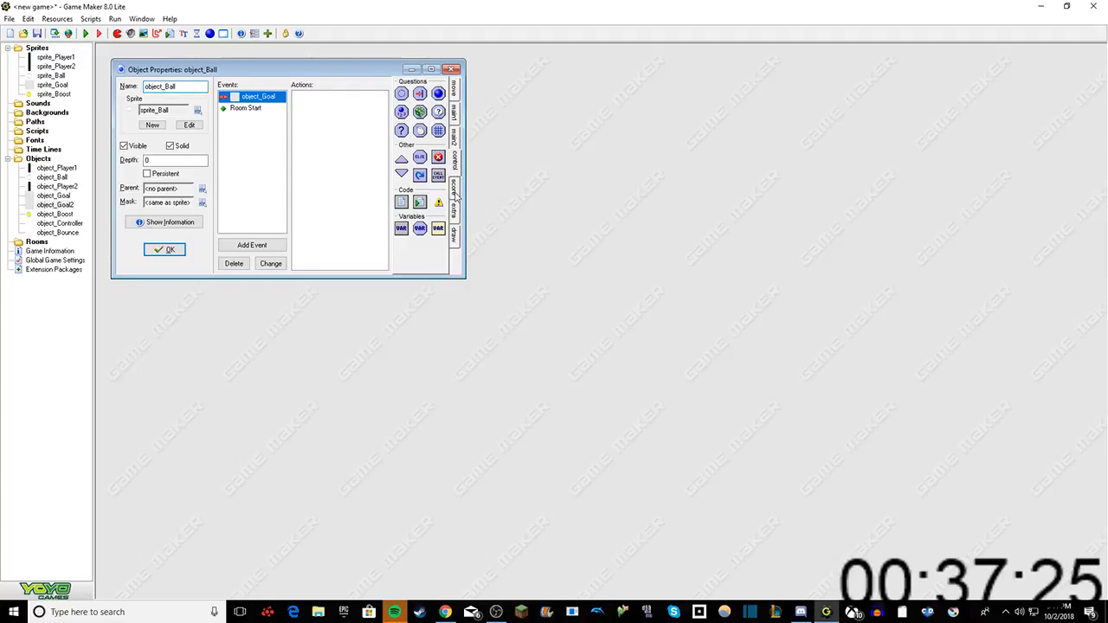
left_click(455, 197)
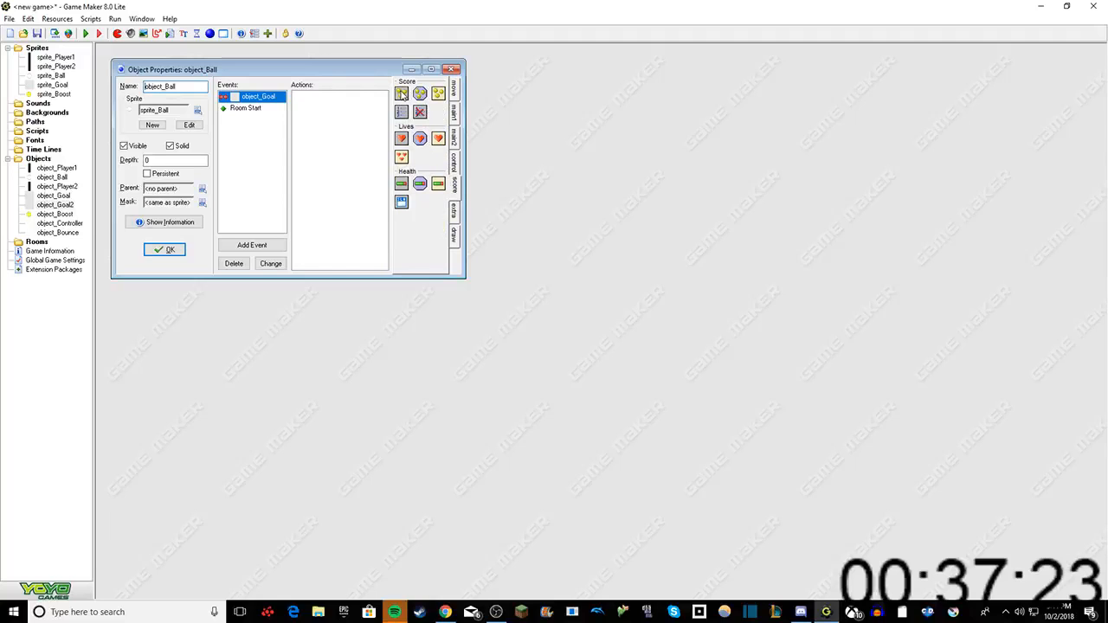
left_click_drag(401, 93, 356, 109)
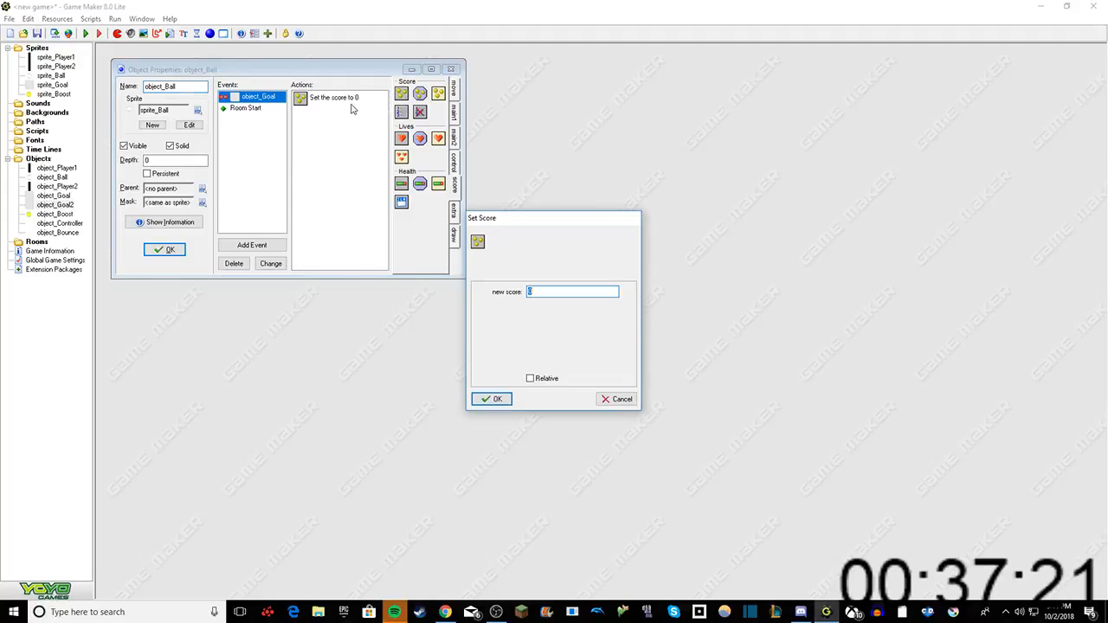
left_click(605, 403)
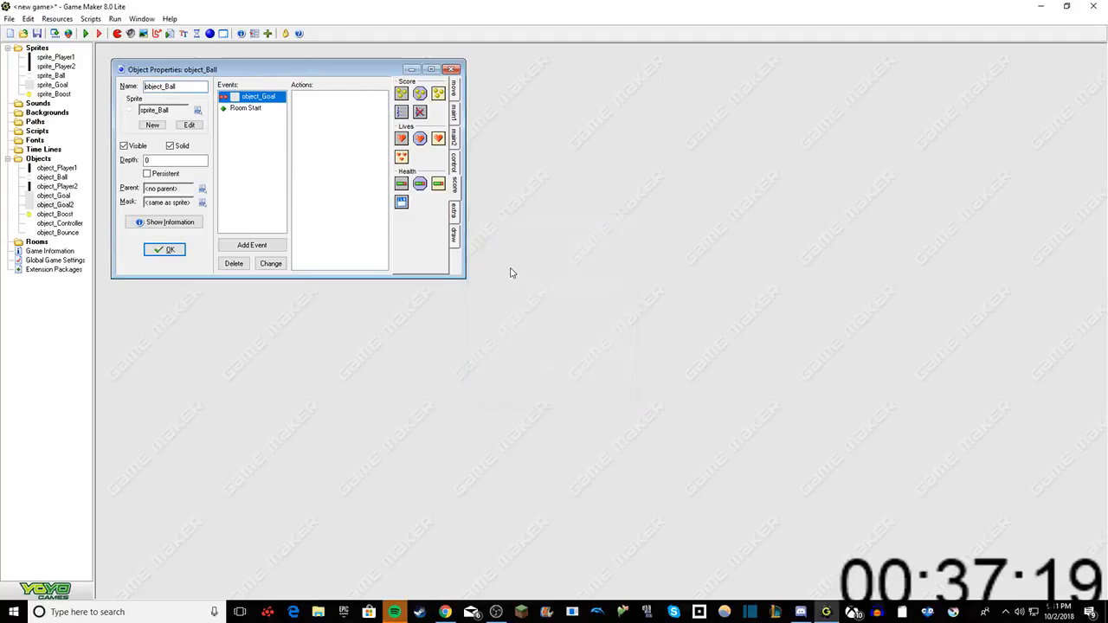
Step: Add a Destroy Instance action applied to Self in the object_Goal collision event
left_click(452, 112)
left_click_drag(418, 112, 344, 114)
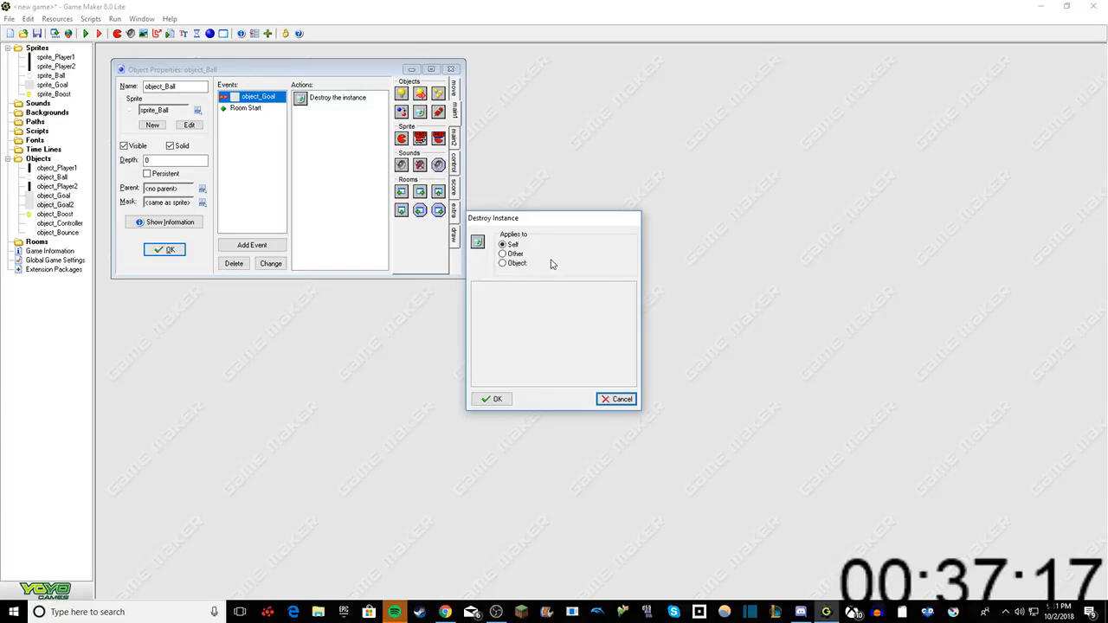
left_click(490, 400)
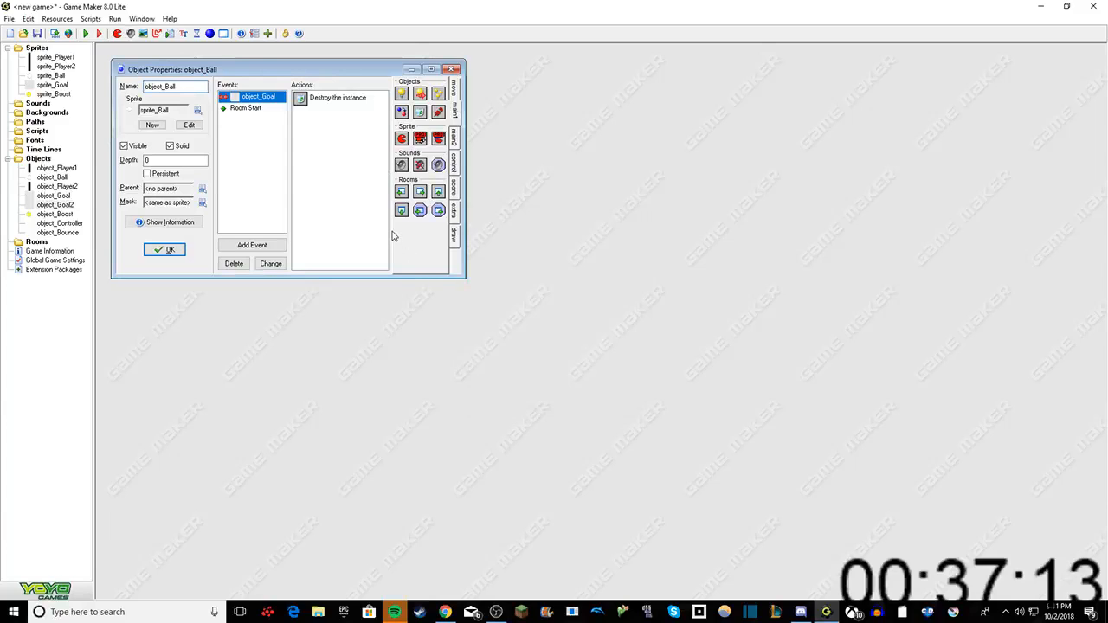
Step: Add a Set Score action with a relative new score of 1 to the object_Goal collision event
left_click(456, 139)
left_click(453, 166)
left_click(455, 185)
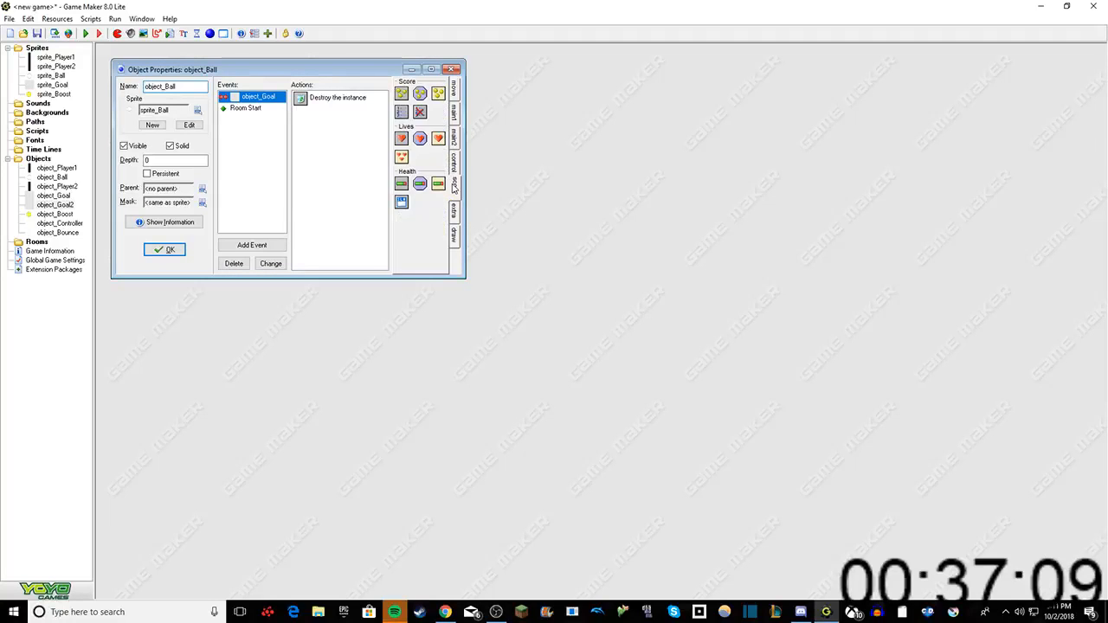
left_click_drag(374, 113, 353, 126)
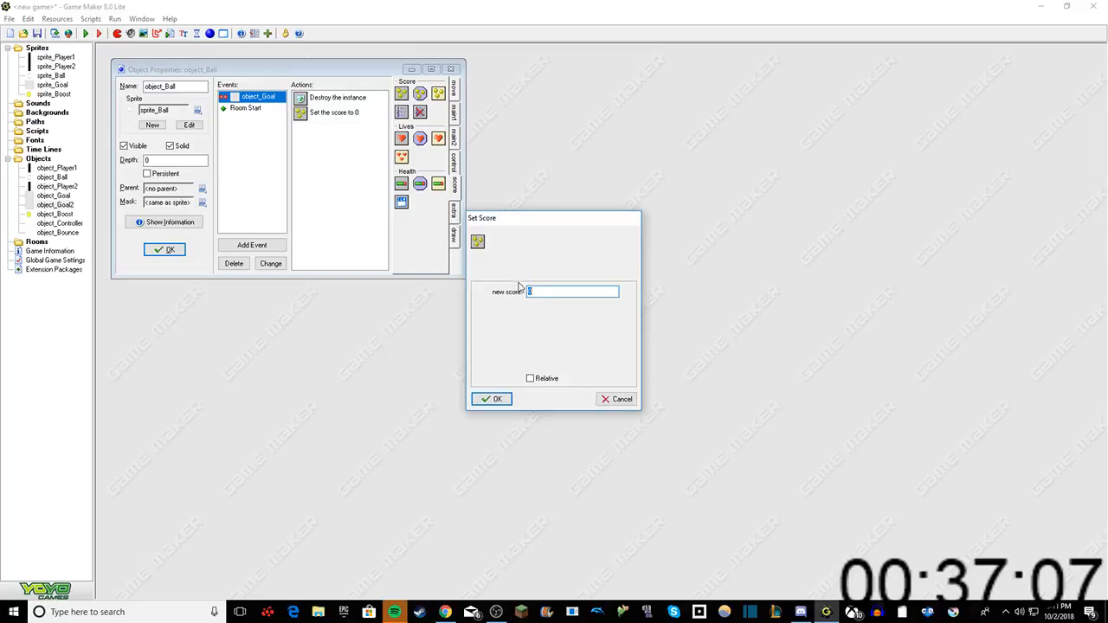
type("1")
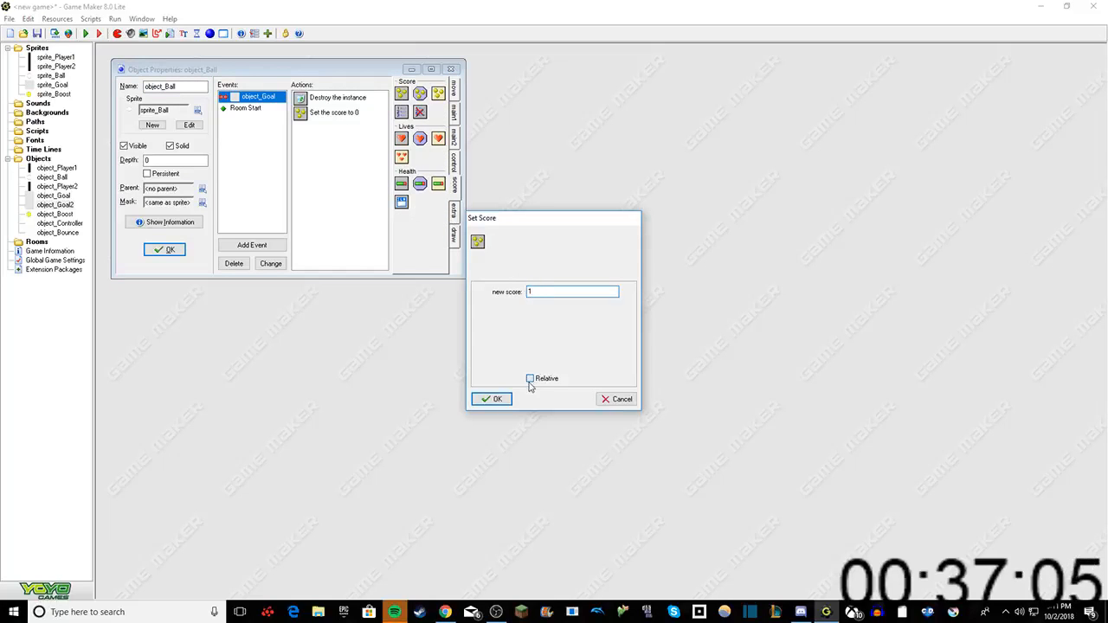
left_click(530, 380)
left_click(493, 399)
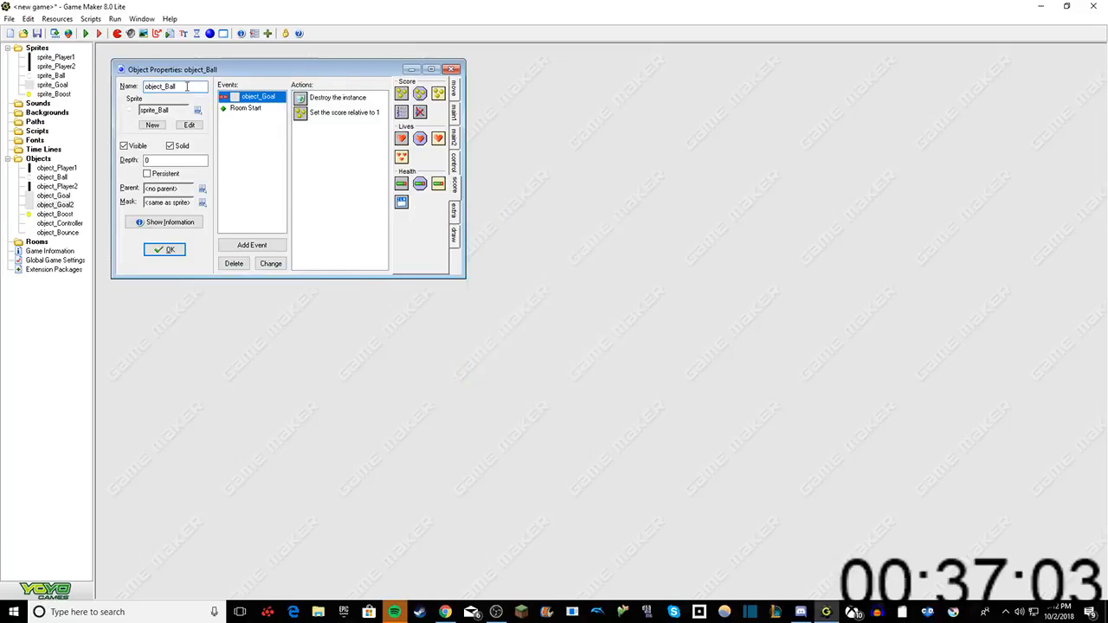
Step: Duplicate object_Ball's object_Goal collision event as a collision event with object_Goal2
right_click(251, 97)
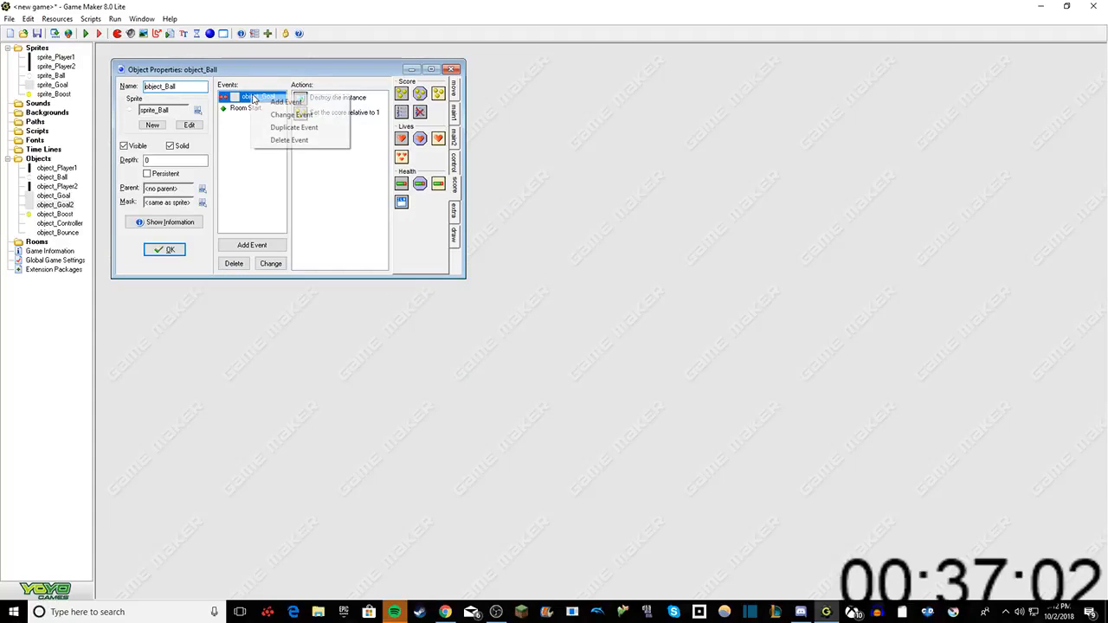
left_click(285, 127)
left_click(517, 334)
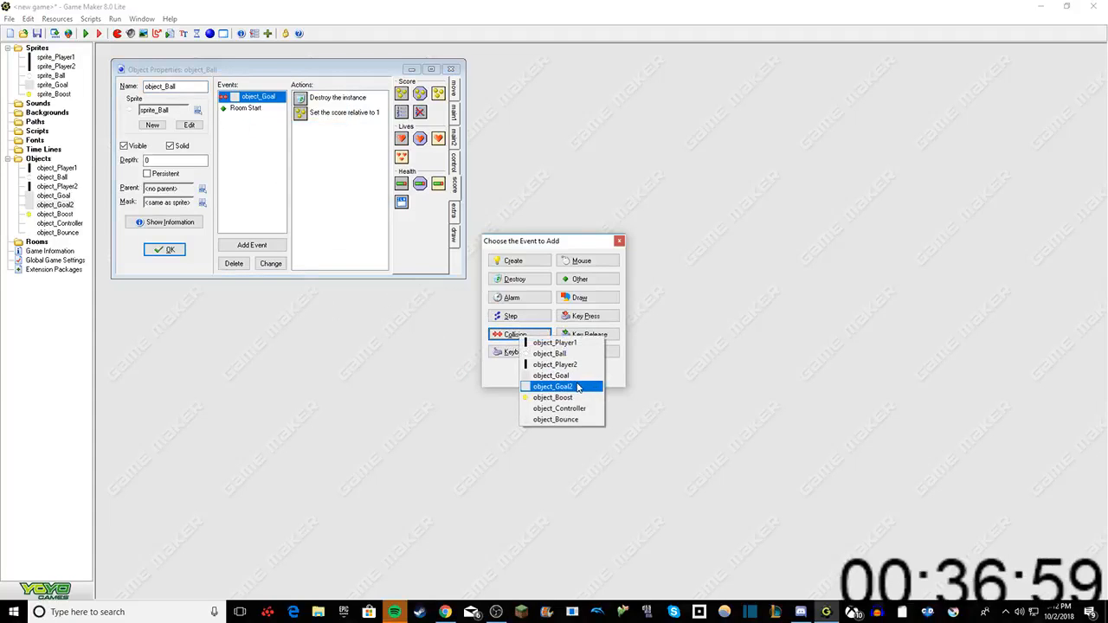
left_click(578, 387)
Step: Change the object_Goal2 collision's Set Score action to a relative score of -1, and confirm object_Ball's properties
left_click(350, 112)
right_click(368, 113)
left_click(377, 123)
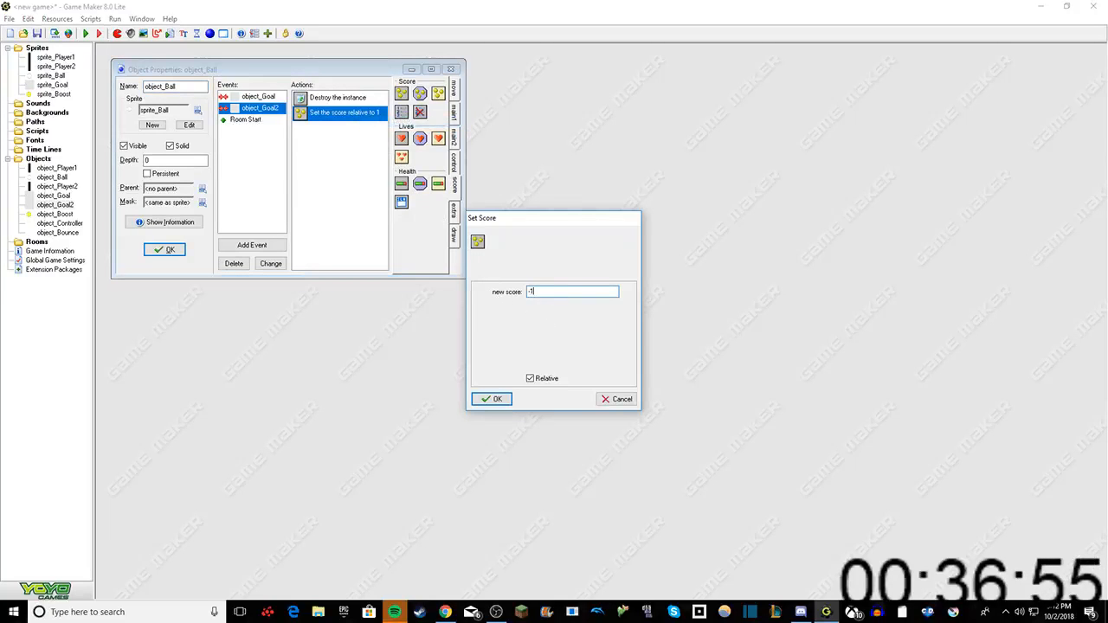
left_click(500, 400)
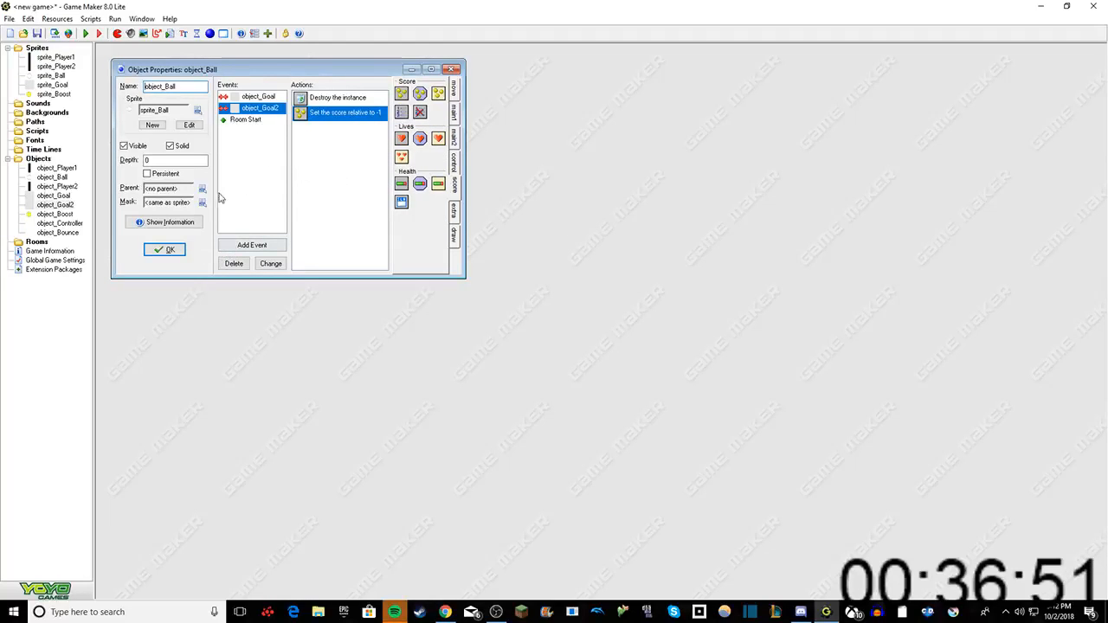
right_click(246, 177)
left_click(228, 168)
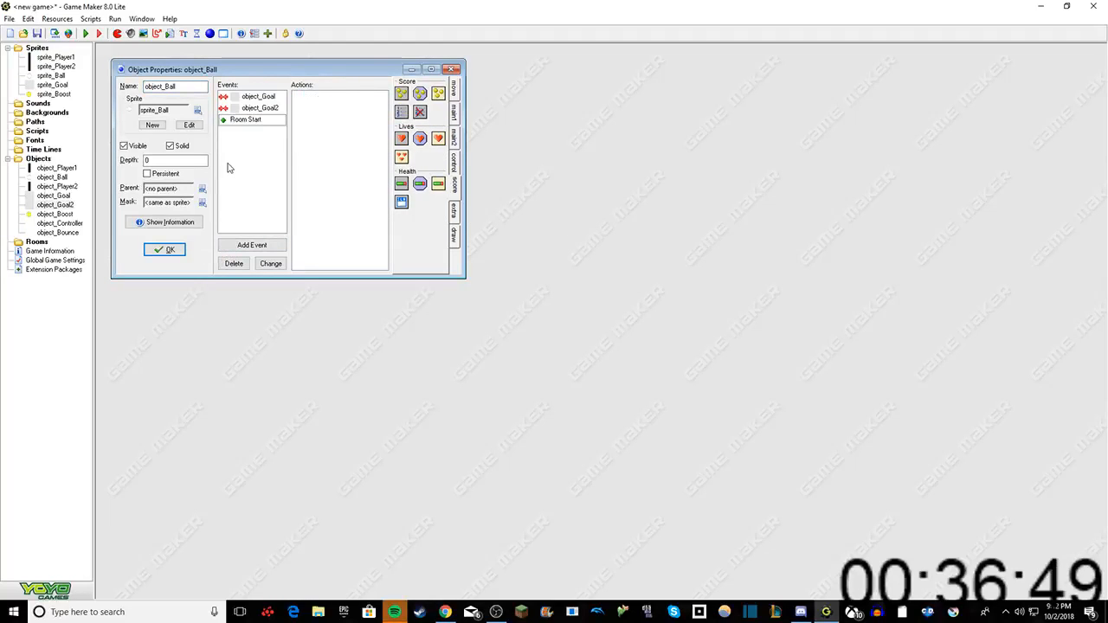
left_click(149, 251)
Step: Create a new room and confirm its properties without placing any objects
right_click(34, 243)
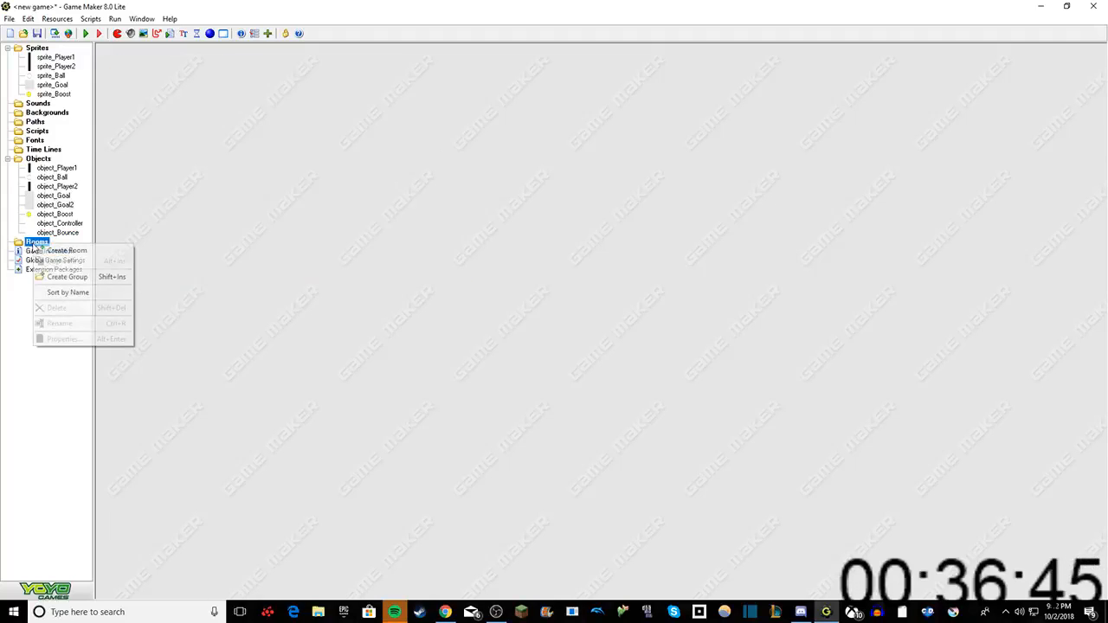
left_click(87, 246)
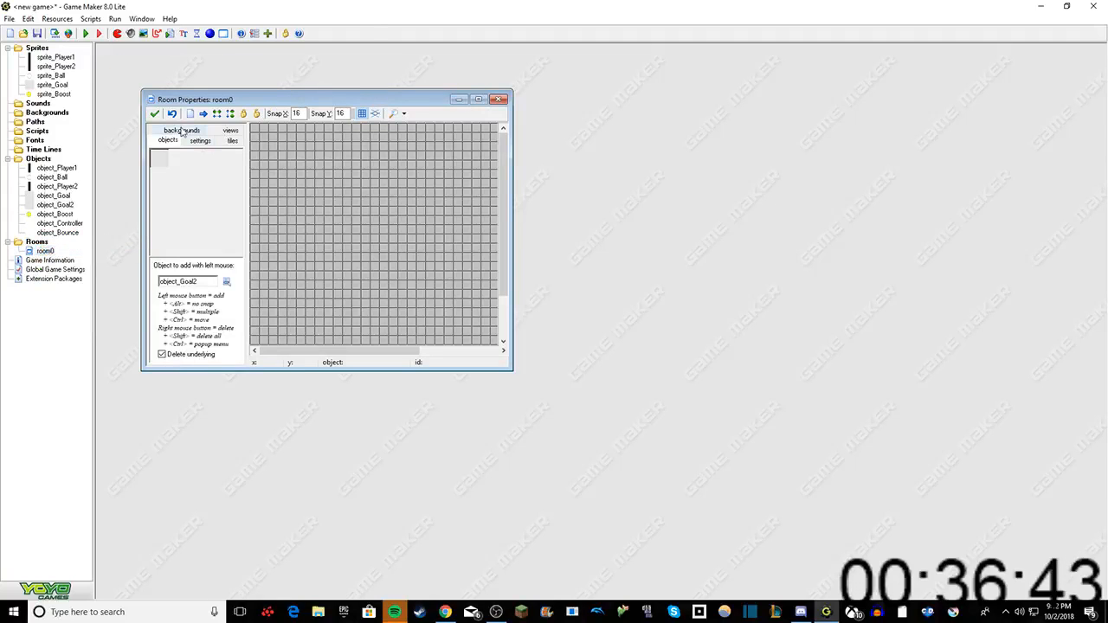
left_click(154, 114)
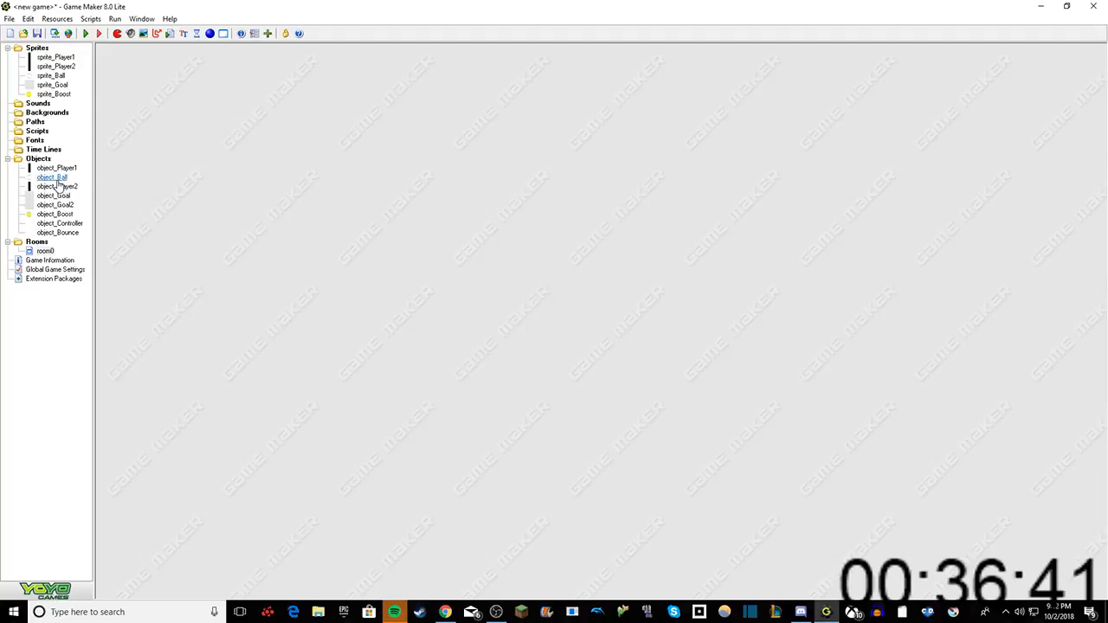
Step: Create a new sprite named sprite_Wall
right_click(36, 49)
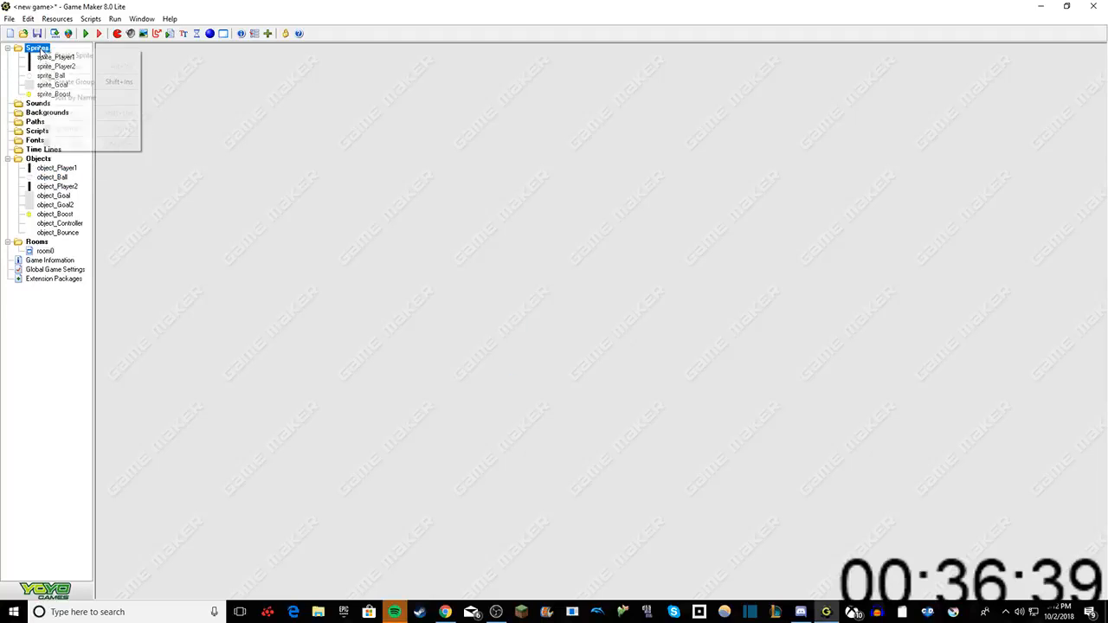
left_click(53, 53)
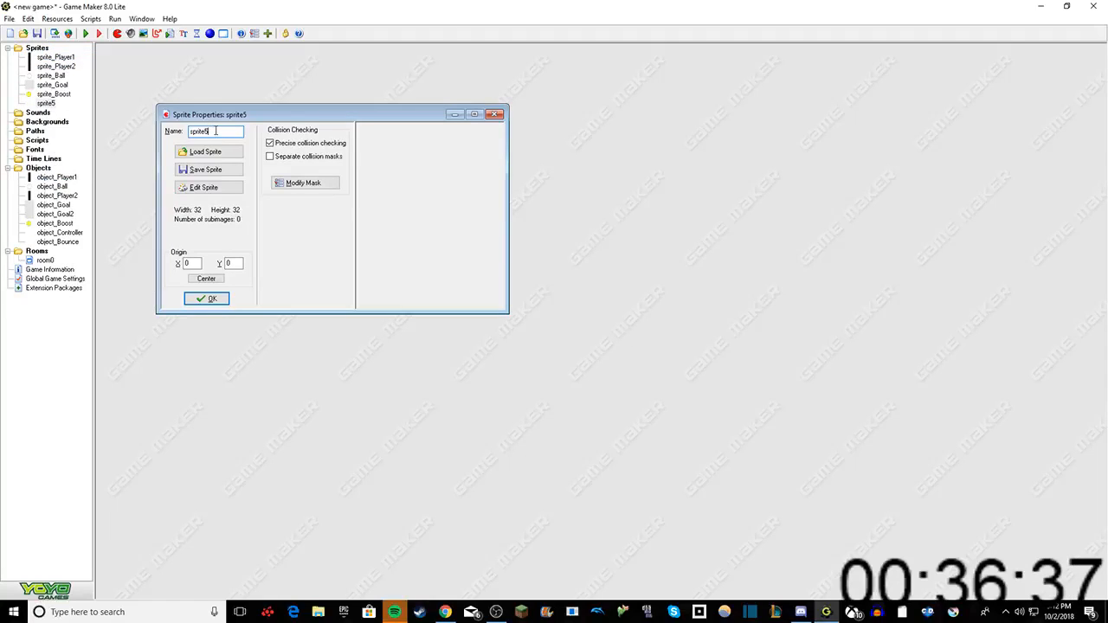
key("BackSpace")
type("_Wa")
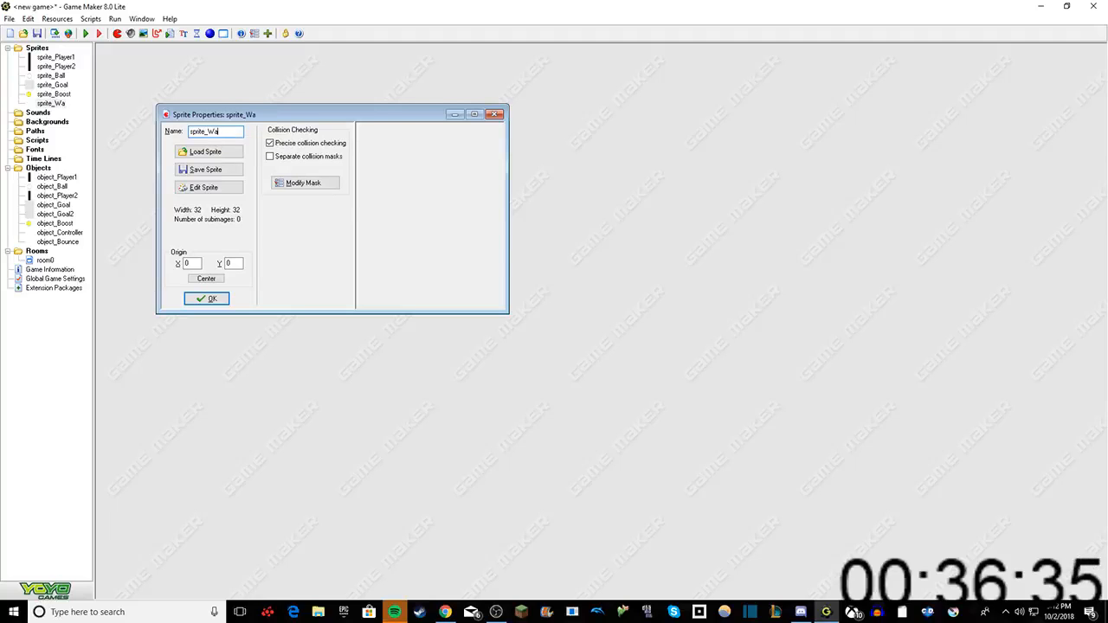
type("ll")
Step: Insert an empty 32 x 32 image into sprite_Wall
left_click(227, 187)
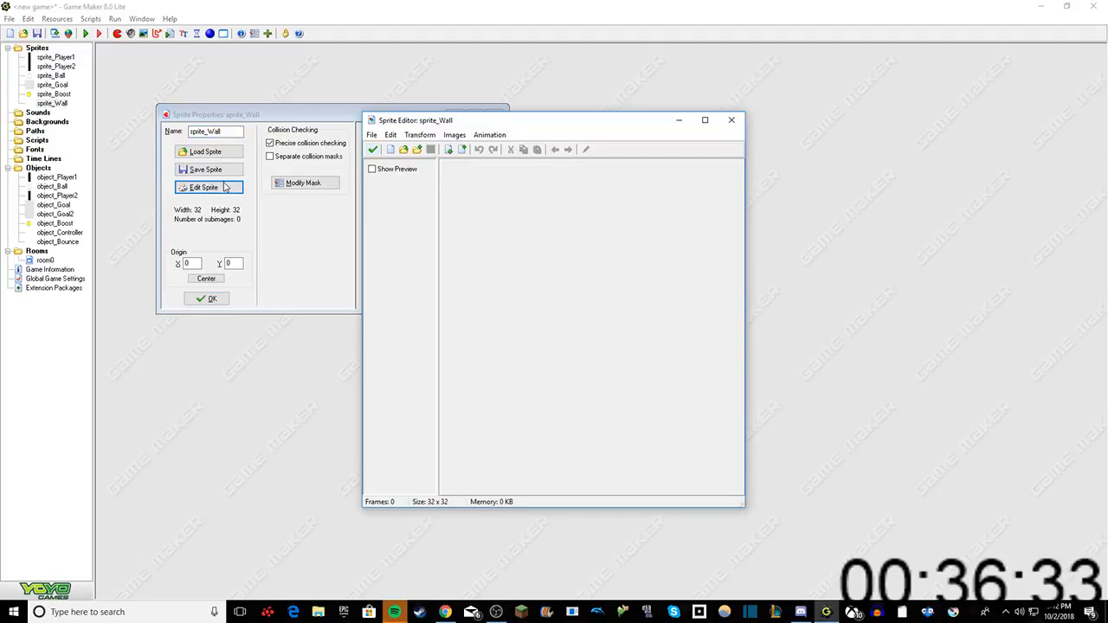
left_click(390, 135)
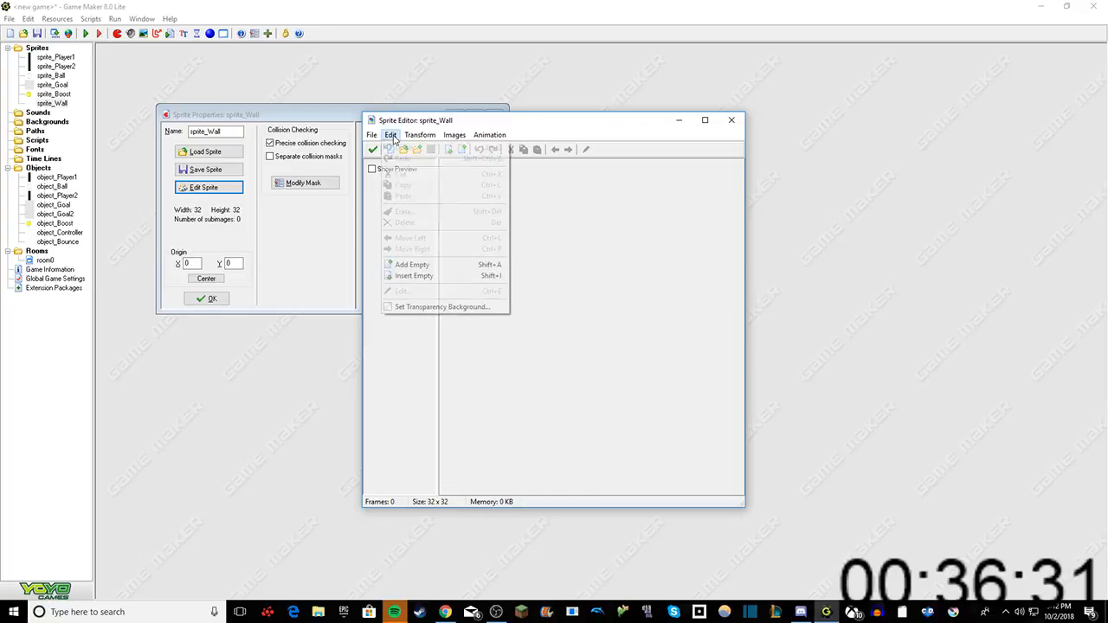
left_click(424, 276)
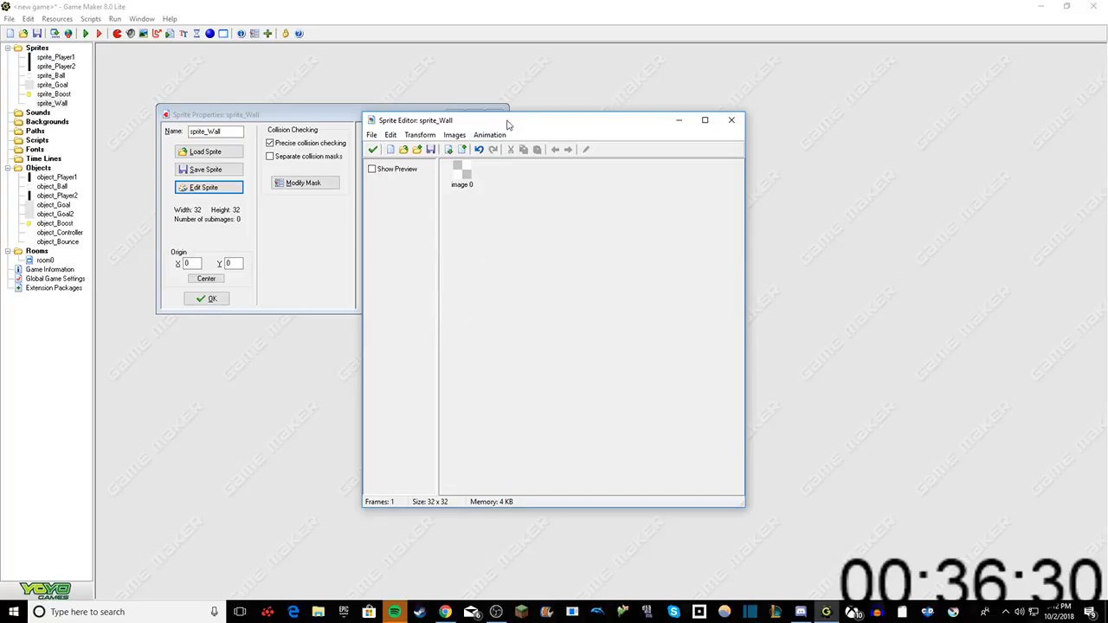
Step: Flood fill sprite_Wall's empty image with black, accept the image edits and confirm the sprite's properties
left_click(463, 173)
left_click(586, 149)
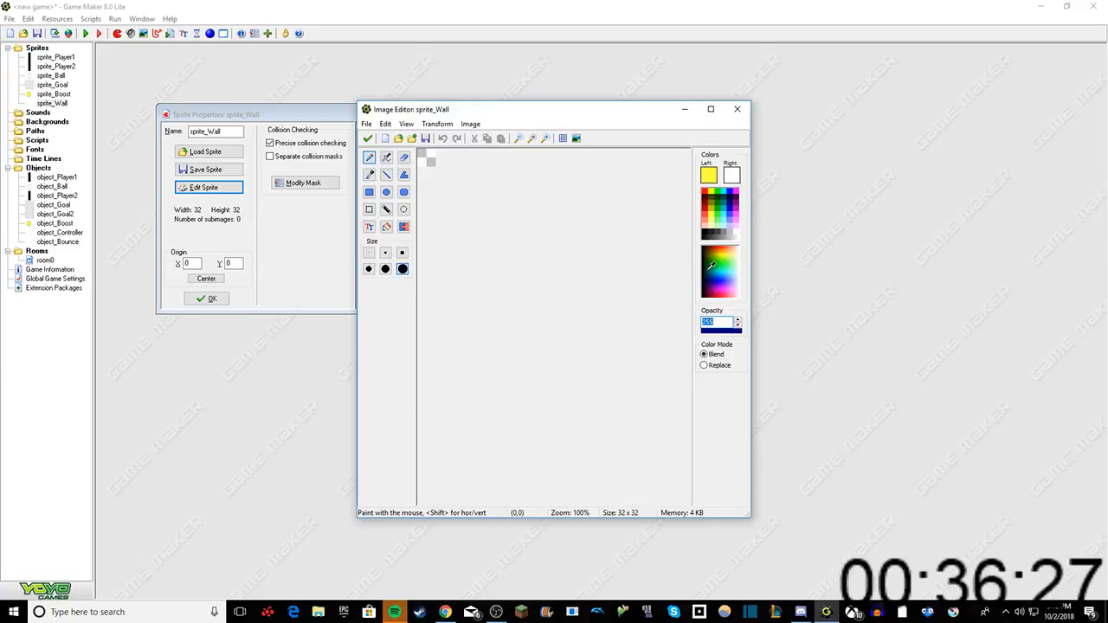
left_click(711, 264)
left_click(707, 240)
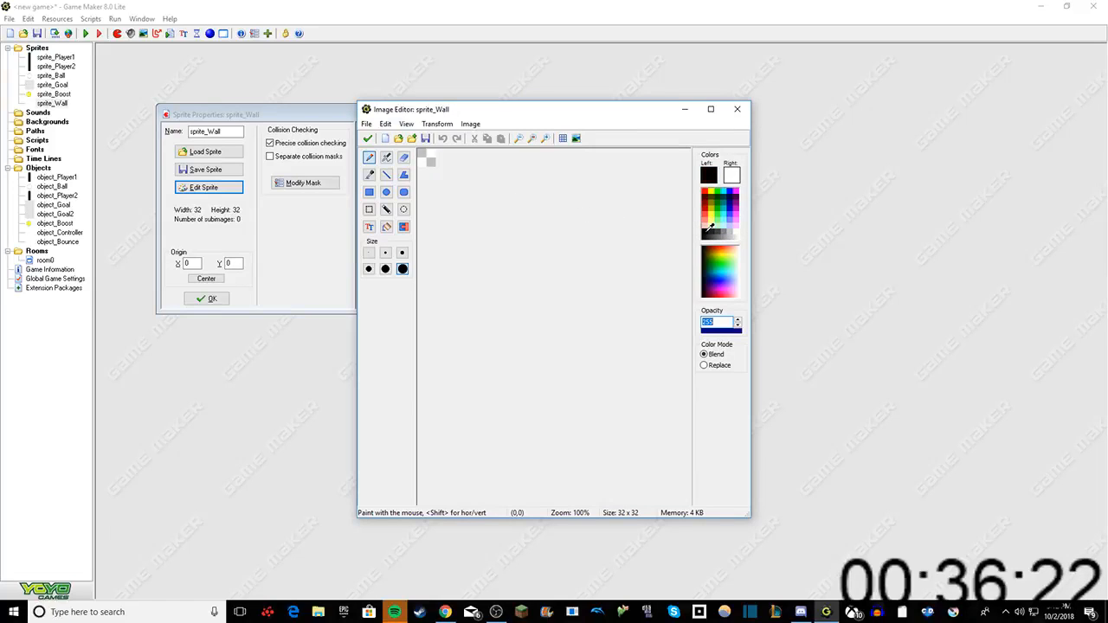
left_click(386, 226)
left_click(436, 154)
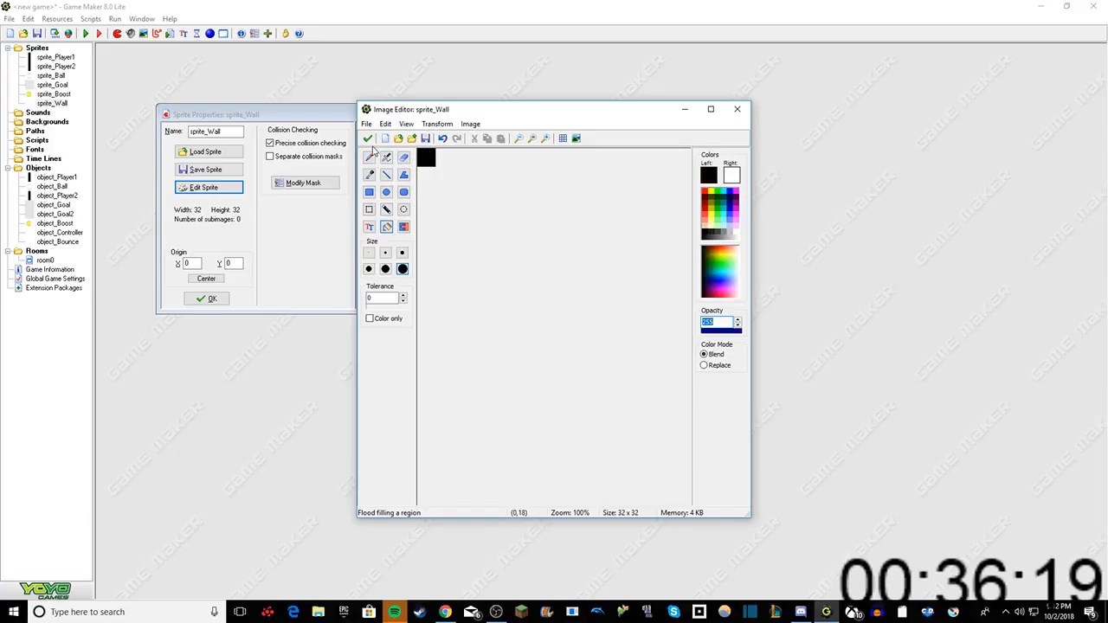
left_click(367, 139)
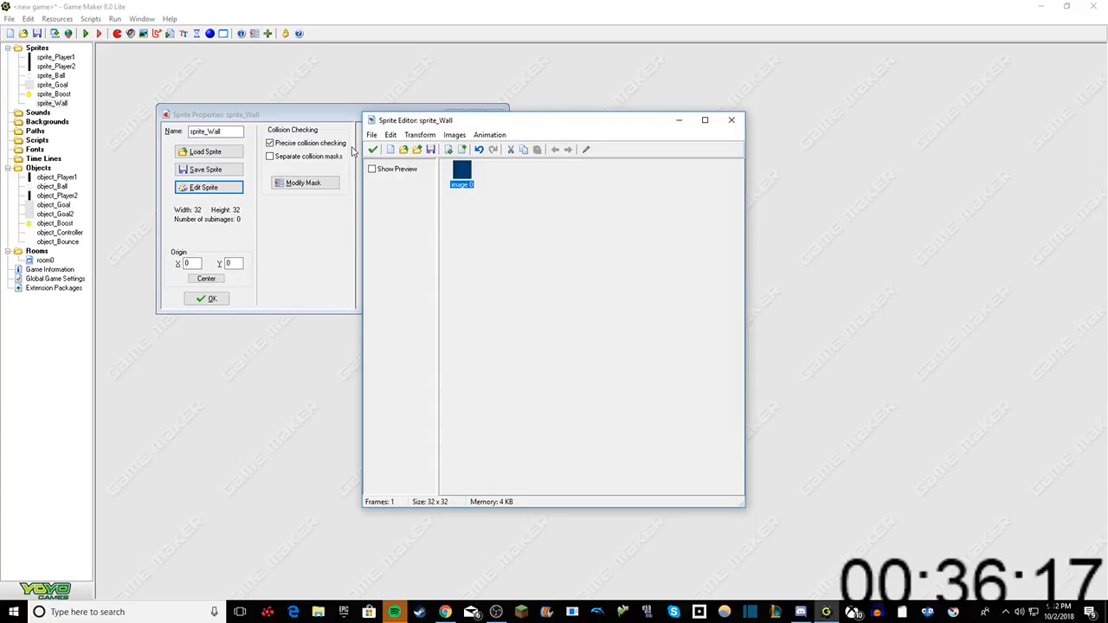
left_click(376, 154)
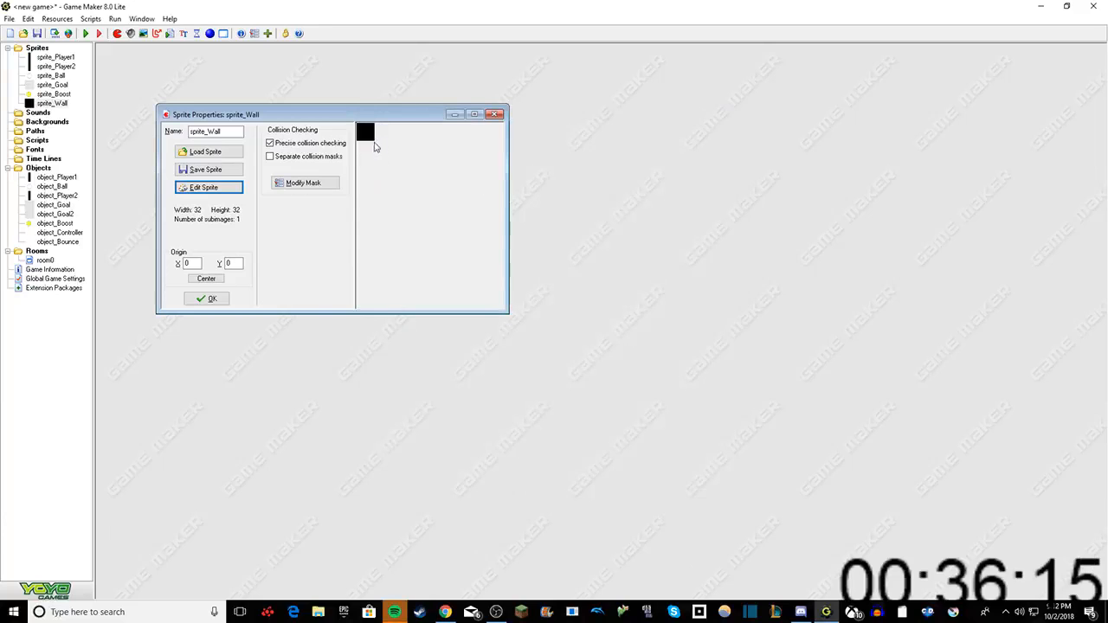
left_click(206, 298)
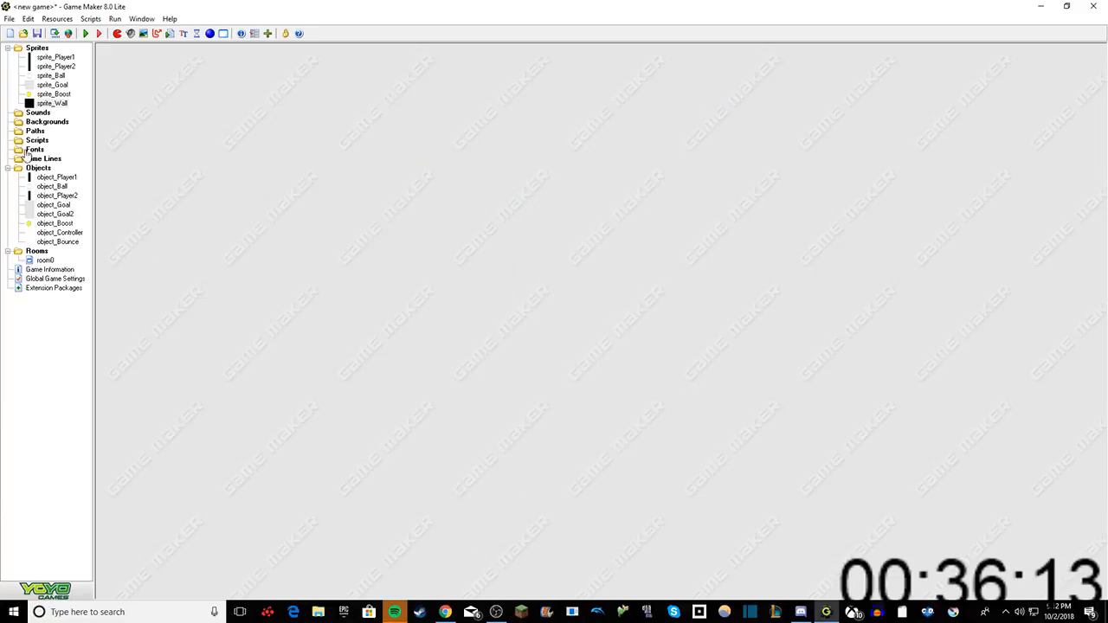
Step: Create a new object named object_Wall
right_click(38, 167)
left_click(60, 172)
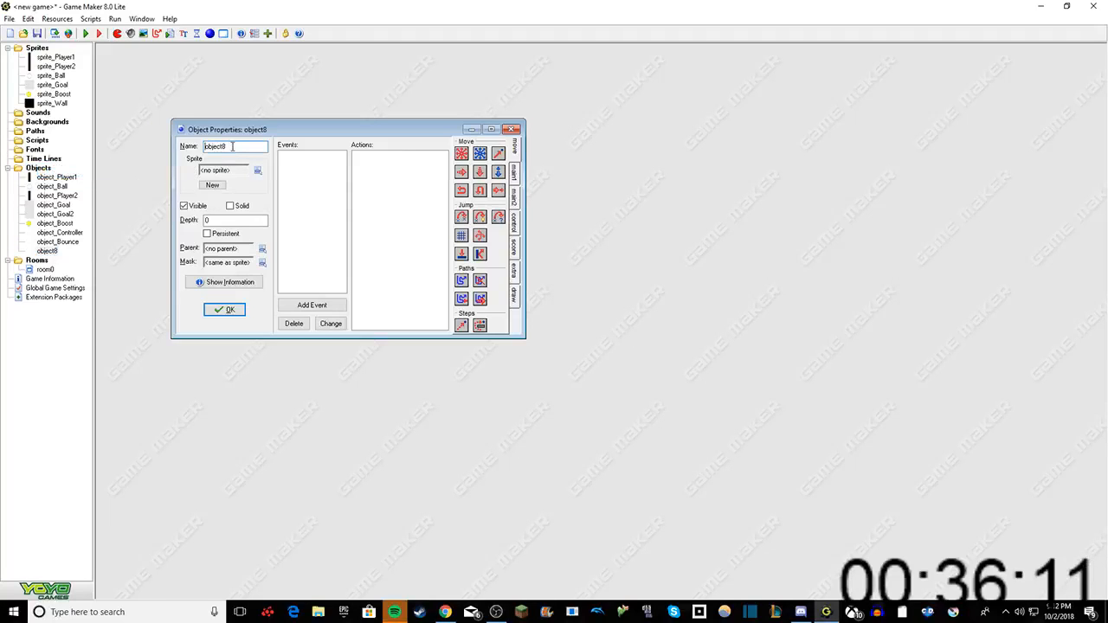
left_click(232, 146)
key("BackSpace")
type("_")
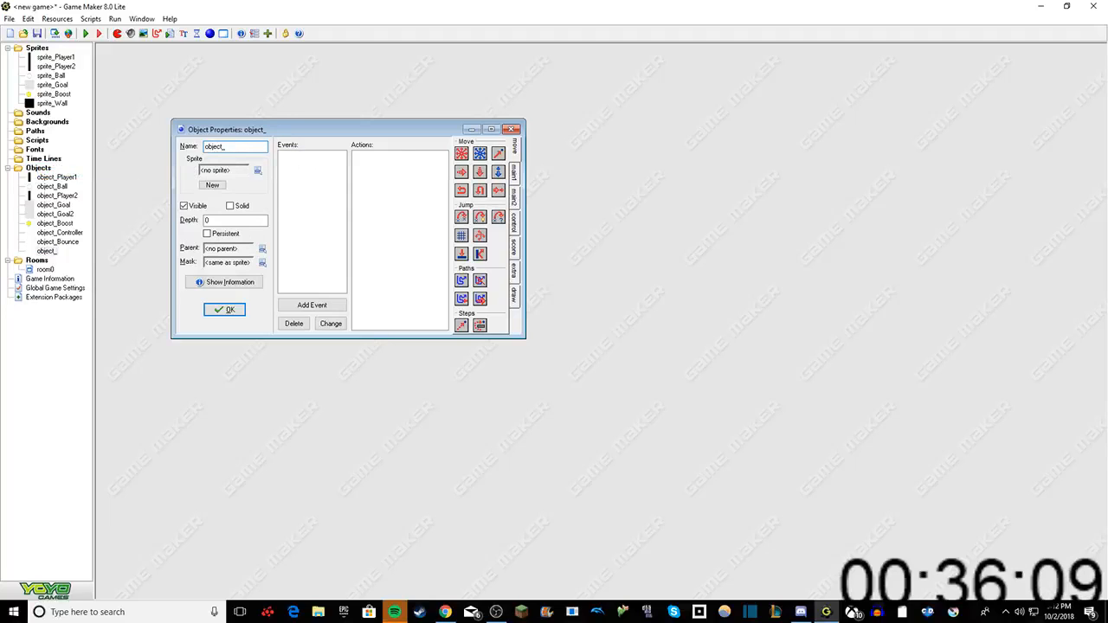
type("Wall")
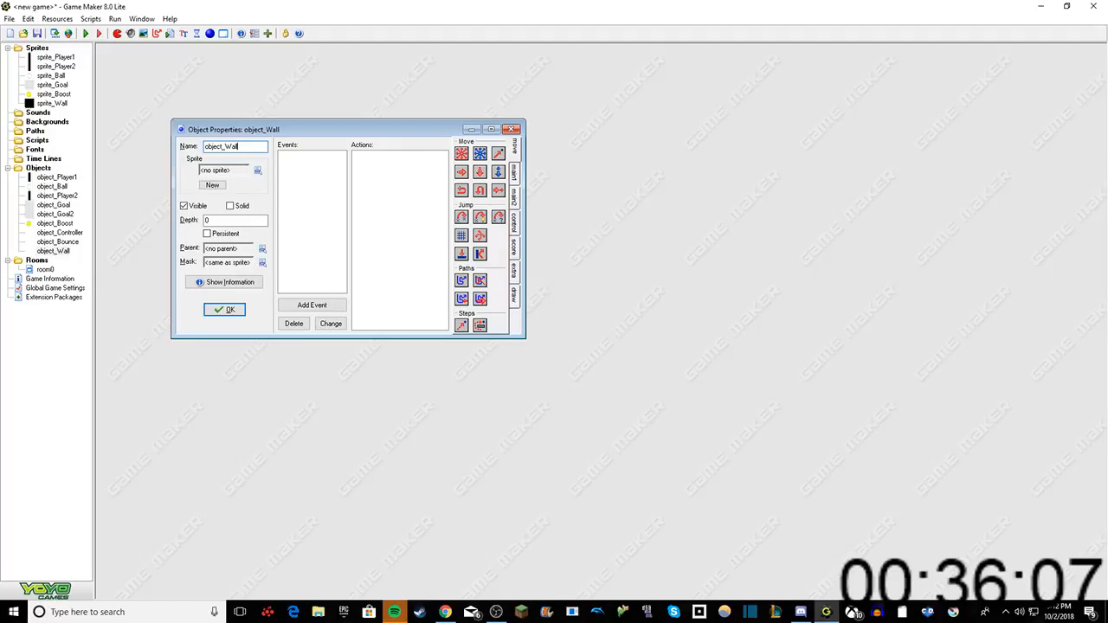
Step: Assign sprite_Wall to object_Wall, make the object solid and confirm its properties
left_click(257, 171)
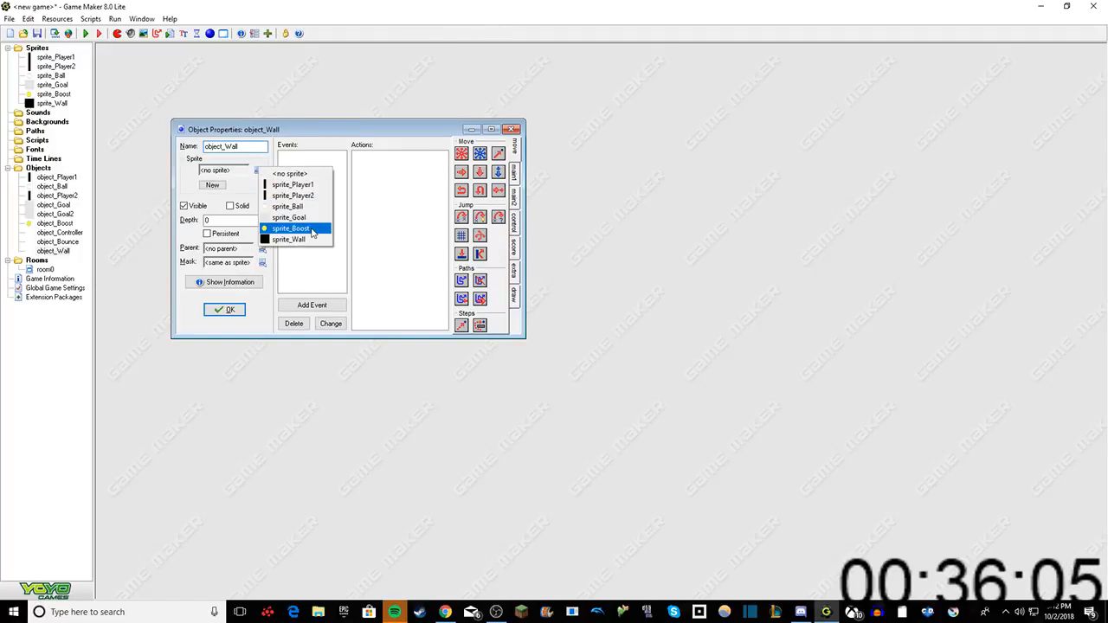
left_click(286, 241)
right_click(316, 174)
left_click(277, 232)
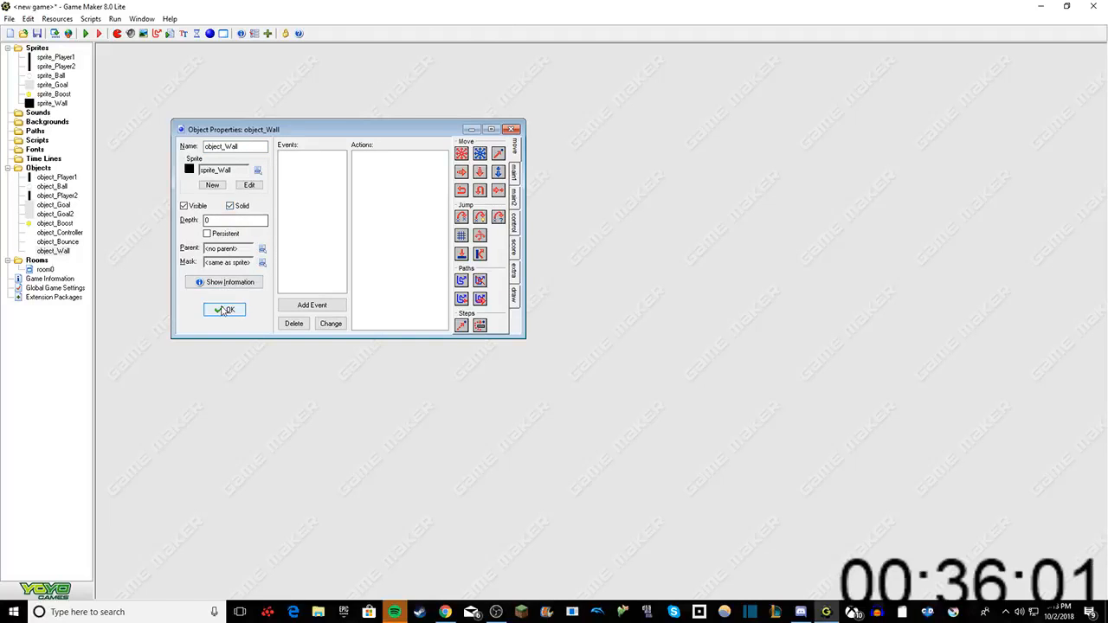
left_click(222, 310)
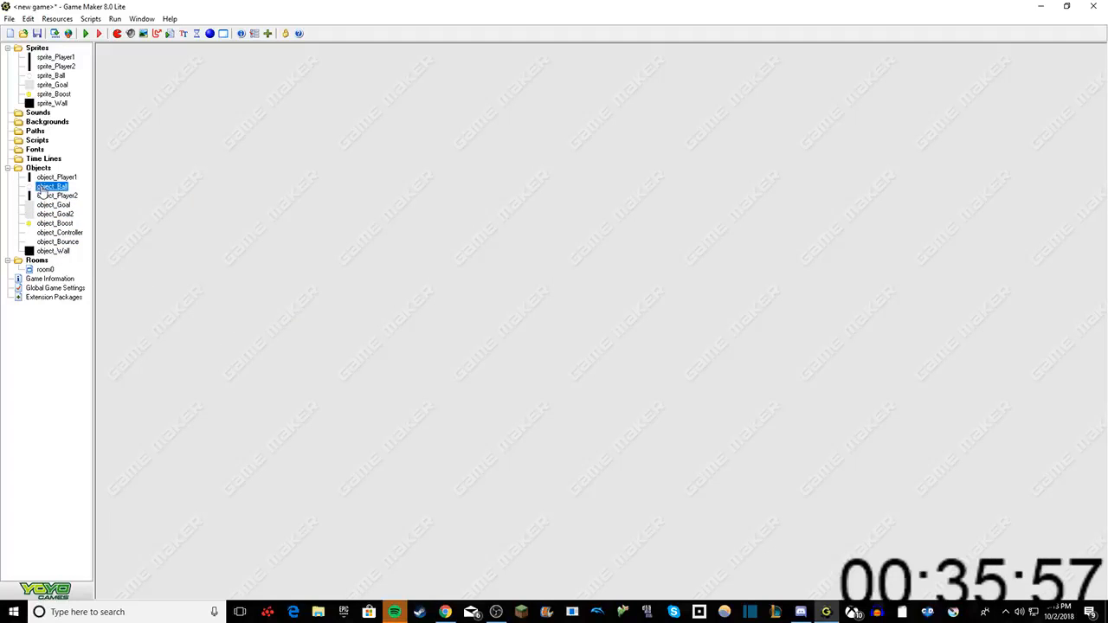
Step: Add a collision event with object_Wall to object_Ball
double_click(52, 187)
right_click(339, 216)
left_click(367, 218)
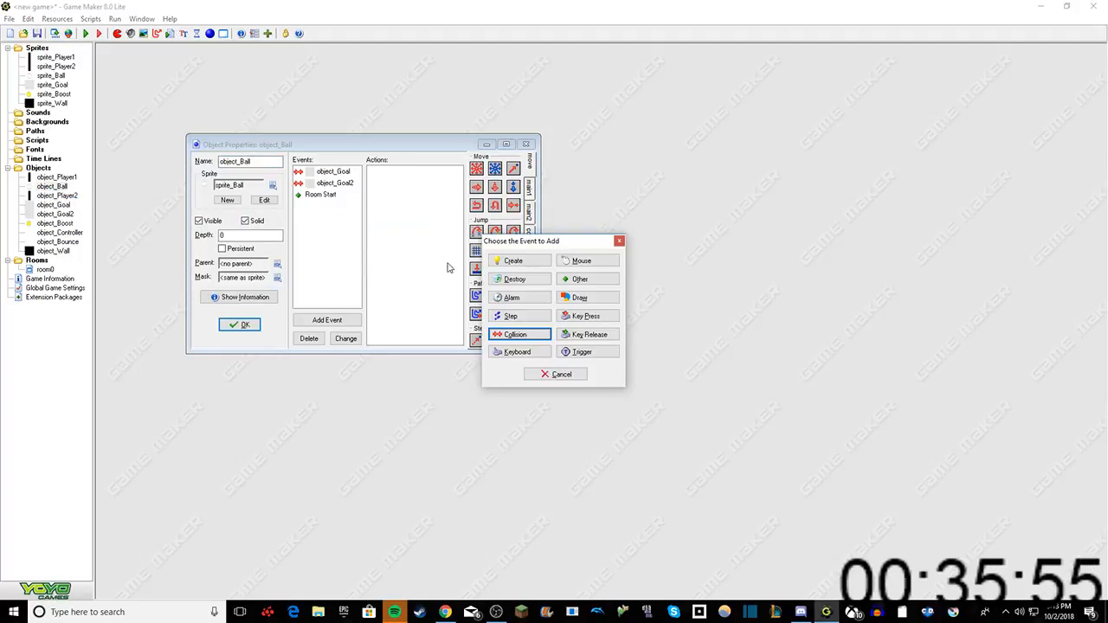
left_click(538, 337)
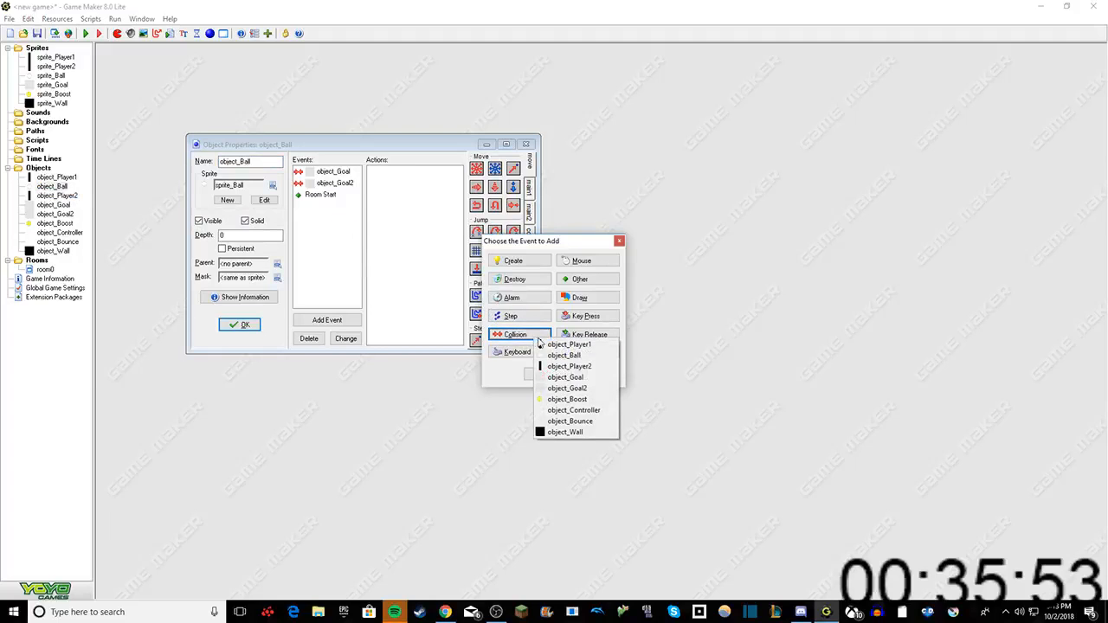
left_click(566, 432)
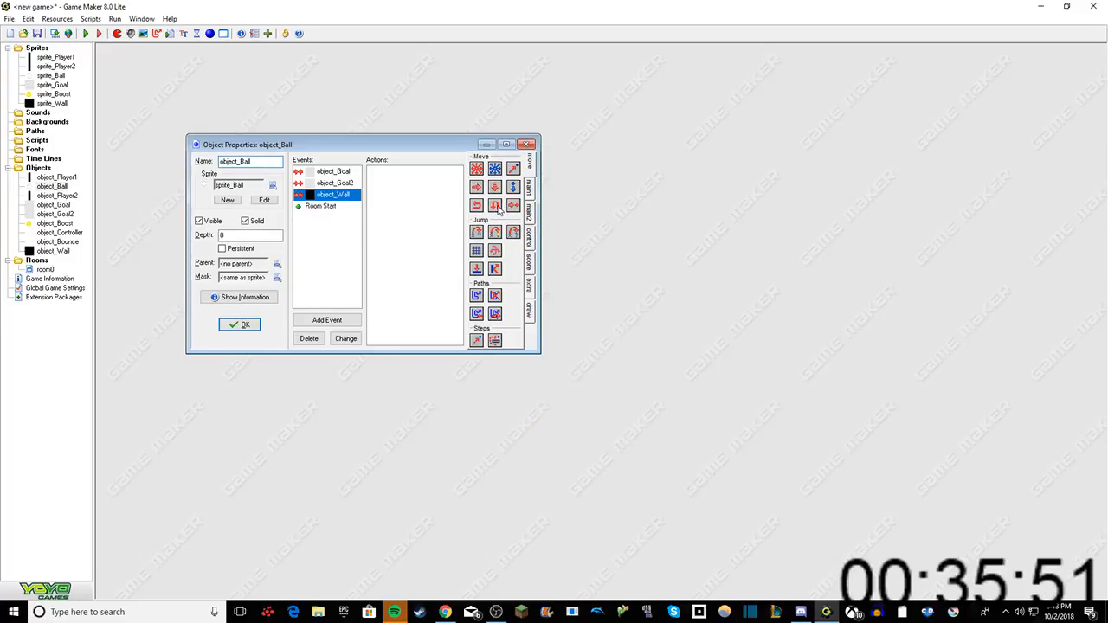
Step: Add a Reverse Vertical action applied to Self in the object_Wall collision event and confirm object_Ball's properties
left_click_drag(498, 210, 424, 176)
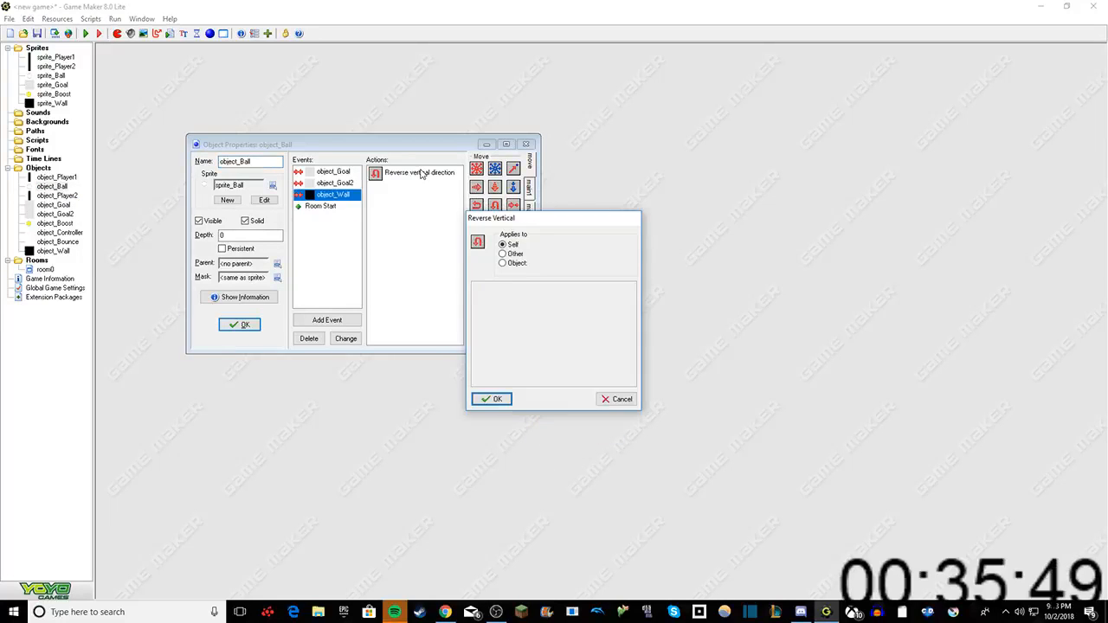
left_click(501, 399)
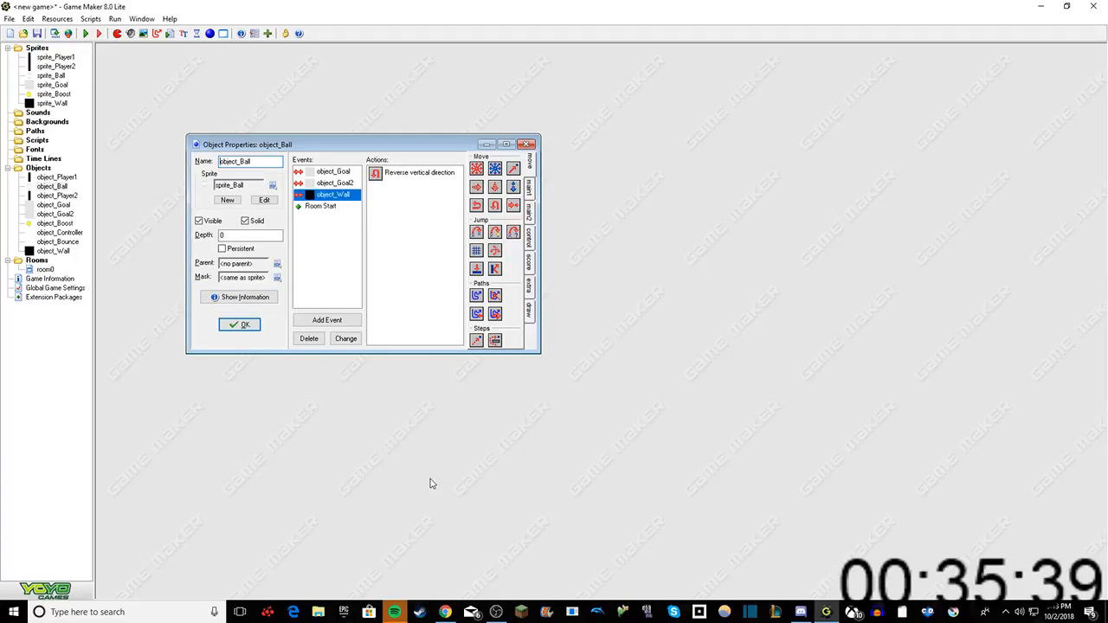
left_click(248, 327)
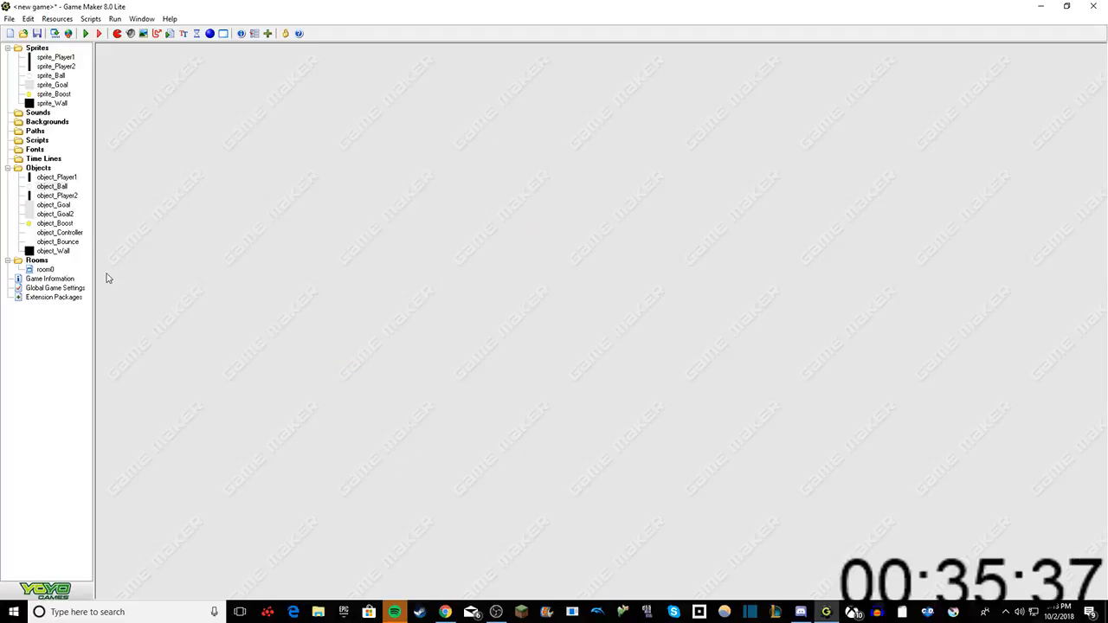
left_click(54, 196)
left_click(53, 205)
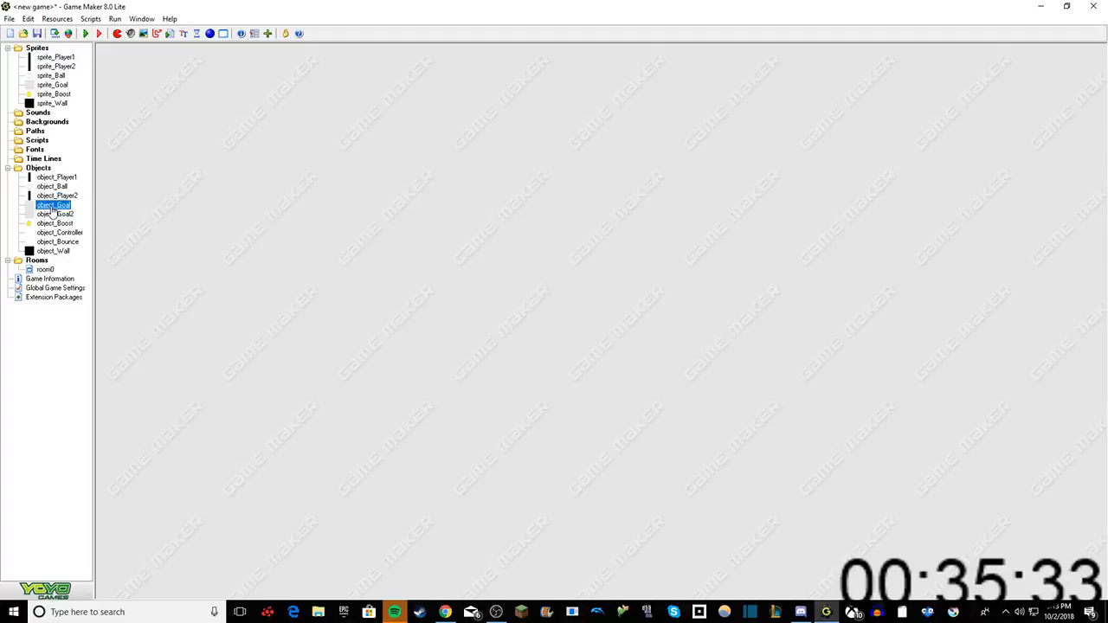
left_click(44, 233)
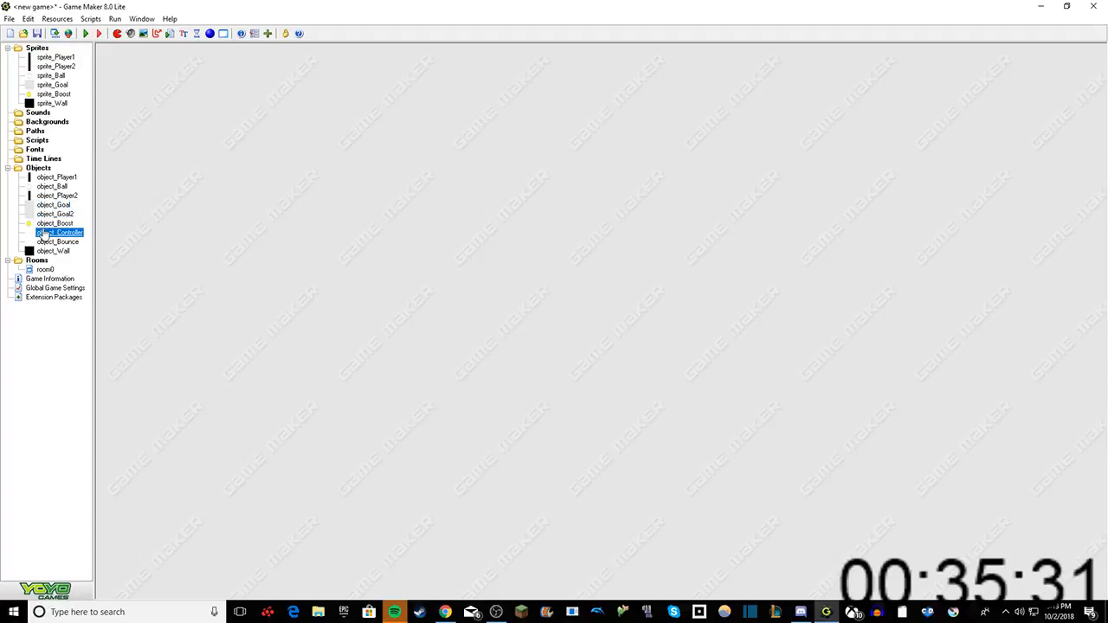
right_click(47, 223)
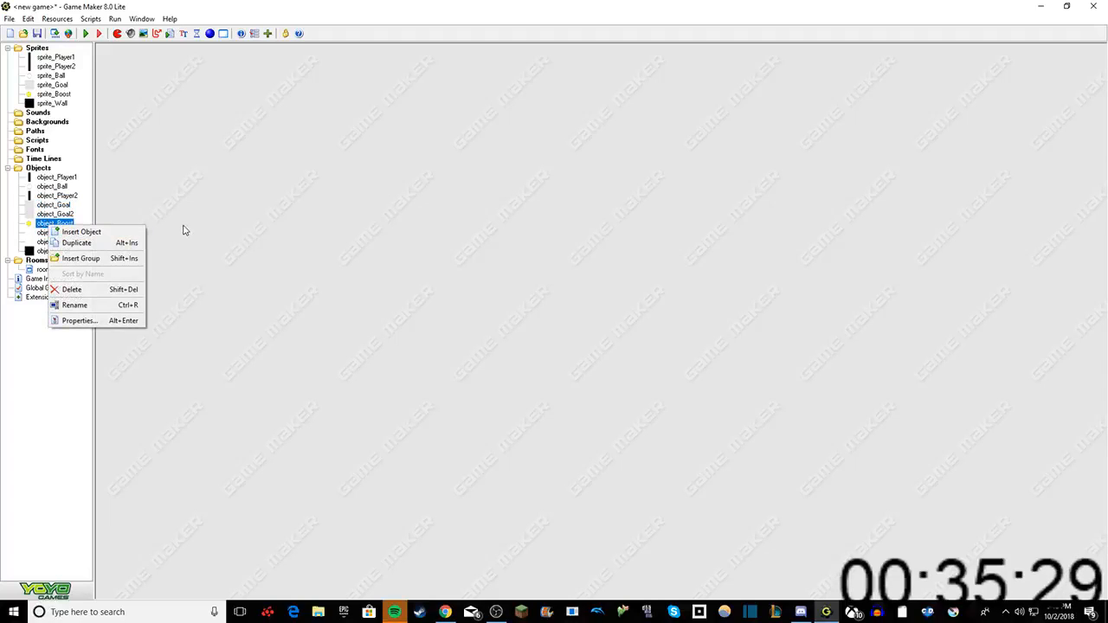
left_click(92, 176)
Step: Add a collision event with object_Boost to object_Ball
double_click(52, 186)
right_click(341, 259)
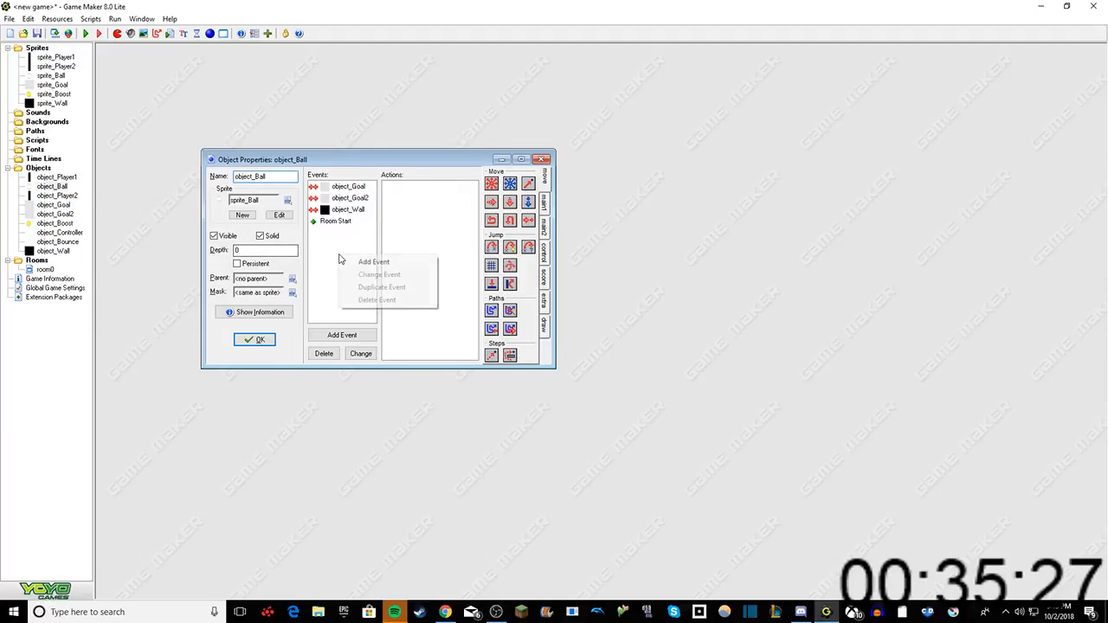
left_click(364, 262)
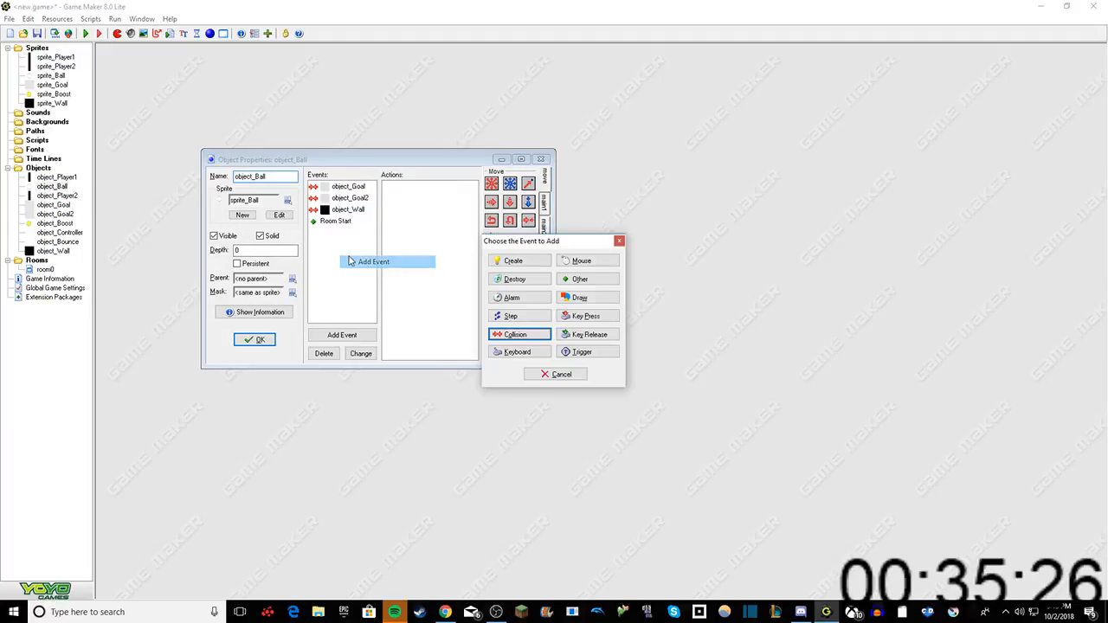
left_click(510, 334)
left_click(528, 393)
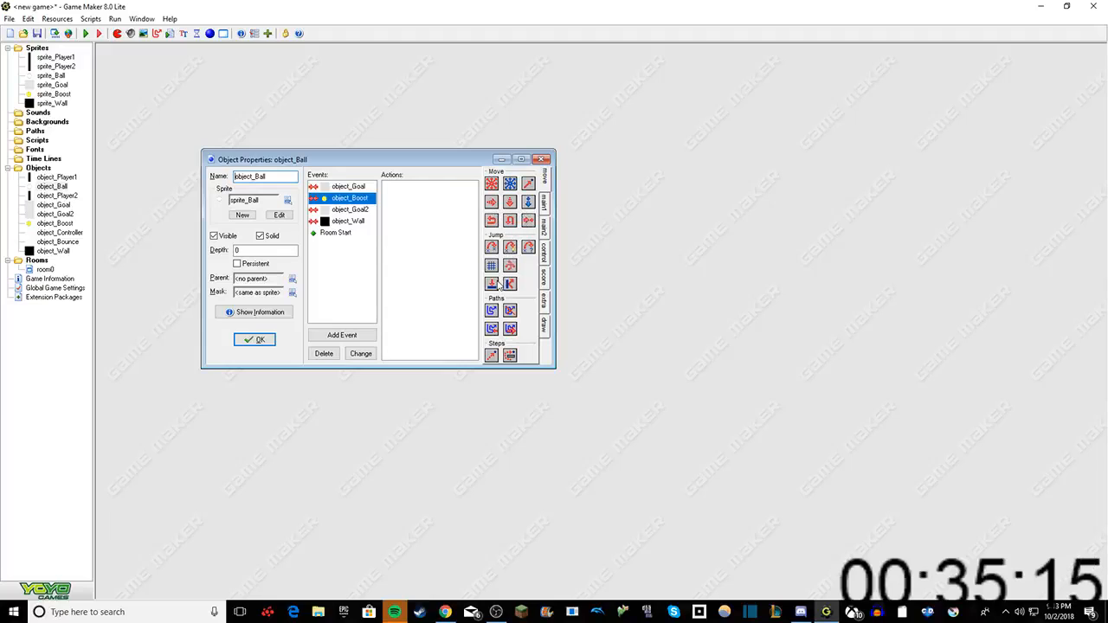
Step: Add a Speed Horizontal action of 2, relative and applied to Self, to object_Ball's collision event with object_Boost
left_click(545, 207)
left_click(545, 225)
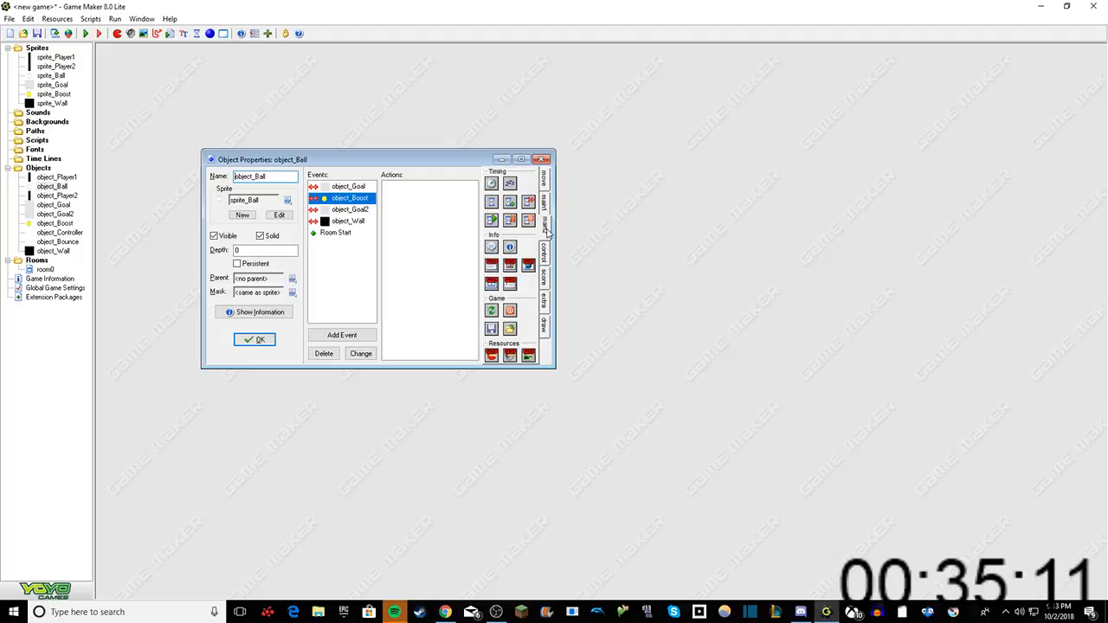
left_click(545, 256)
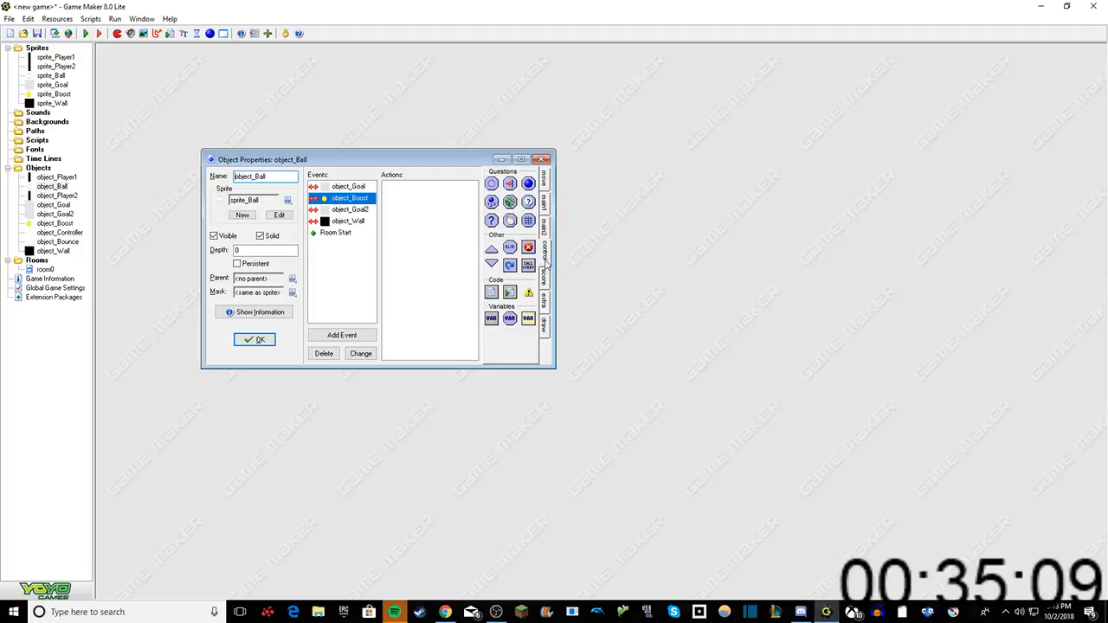
left_click(546, 185)
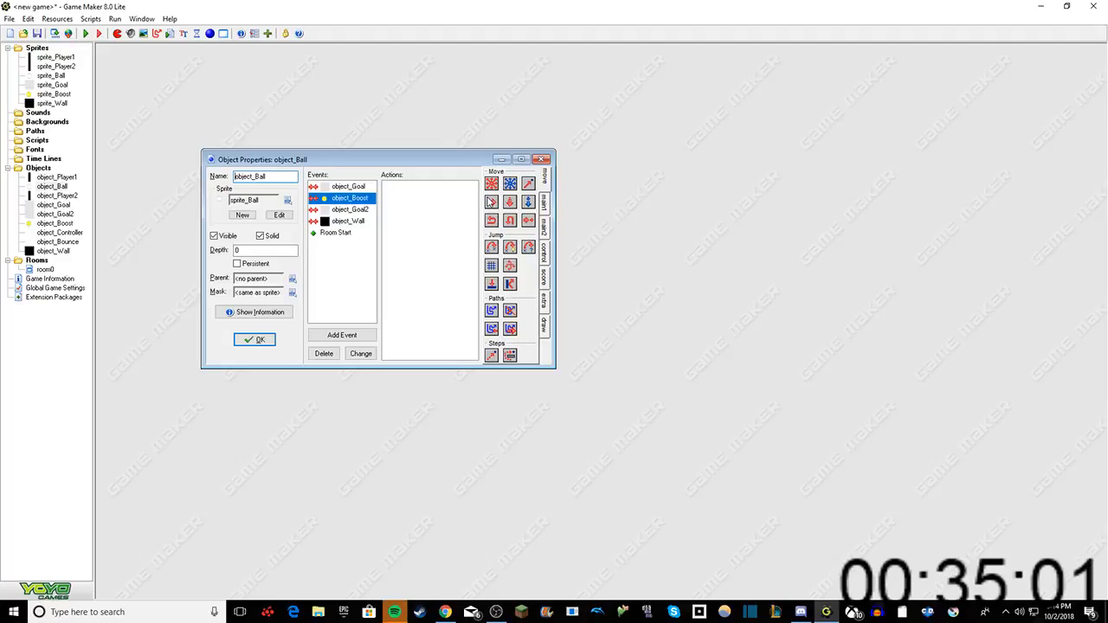
left_click_drag(491, 201, 437, 203)
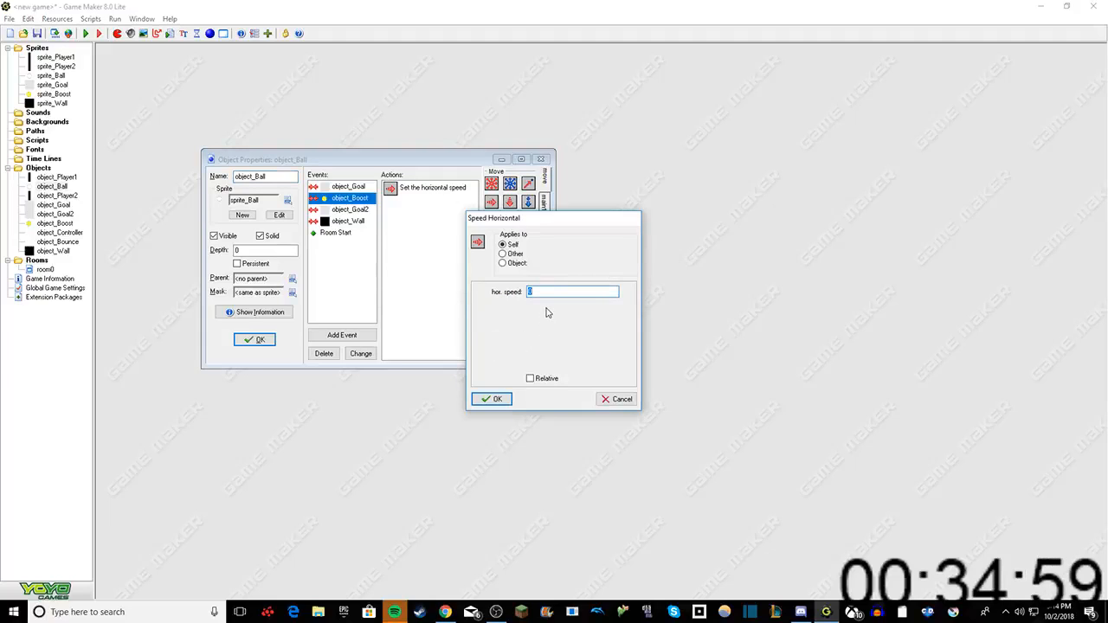
type("2")
left_click(530, 379)
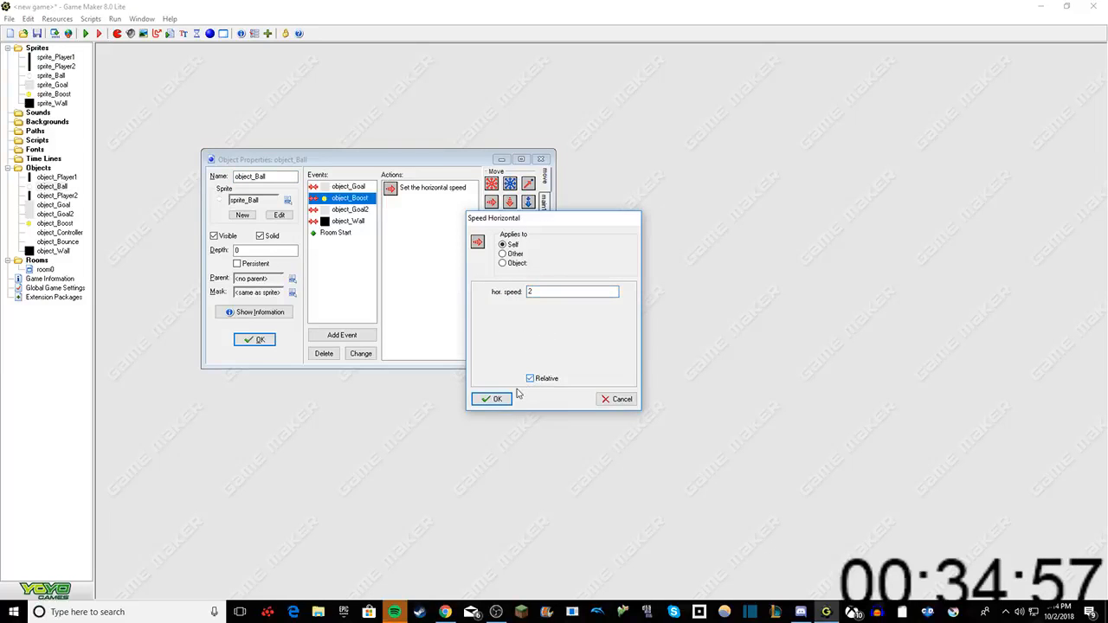
left_click(497, 399)
Step: Add a relative Speed Vertical action of 2 applied to Self in the object_Boost collision event and confirm object_Ball's properties
left_click_drag(511, 202, 424, 248)
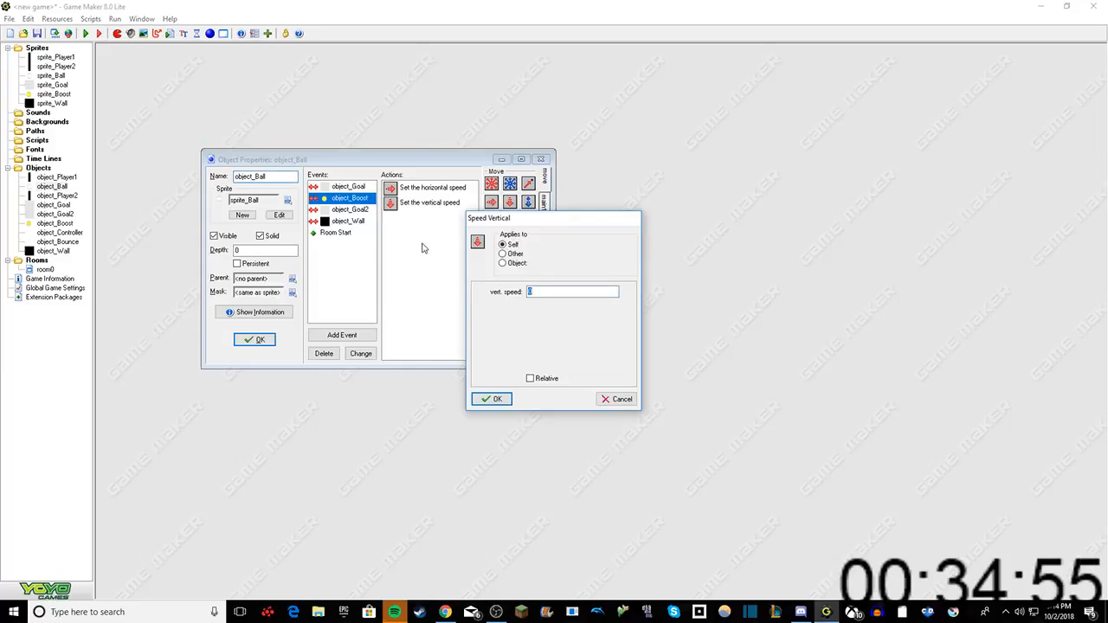
type("2")
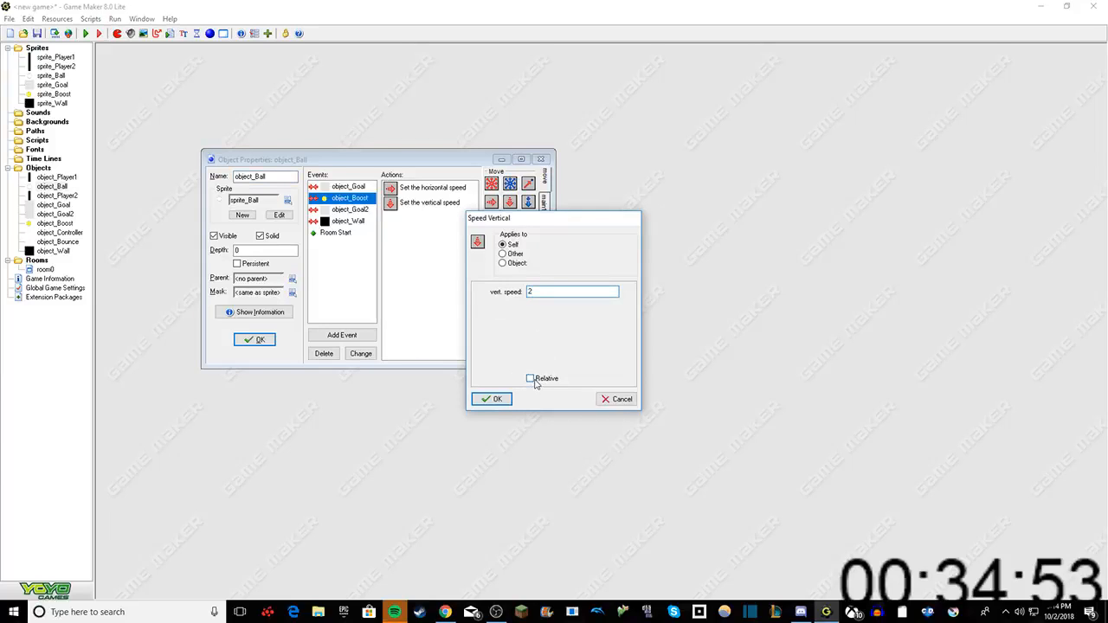
left_click(530, 379)
left_click(497, 399)
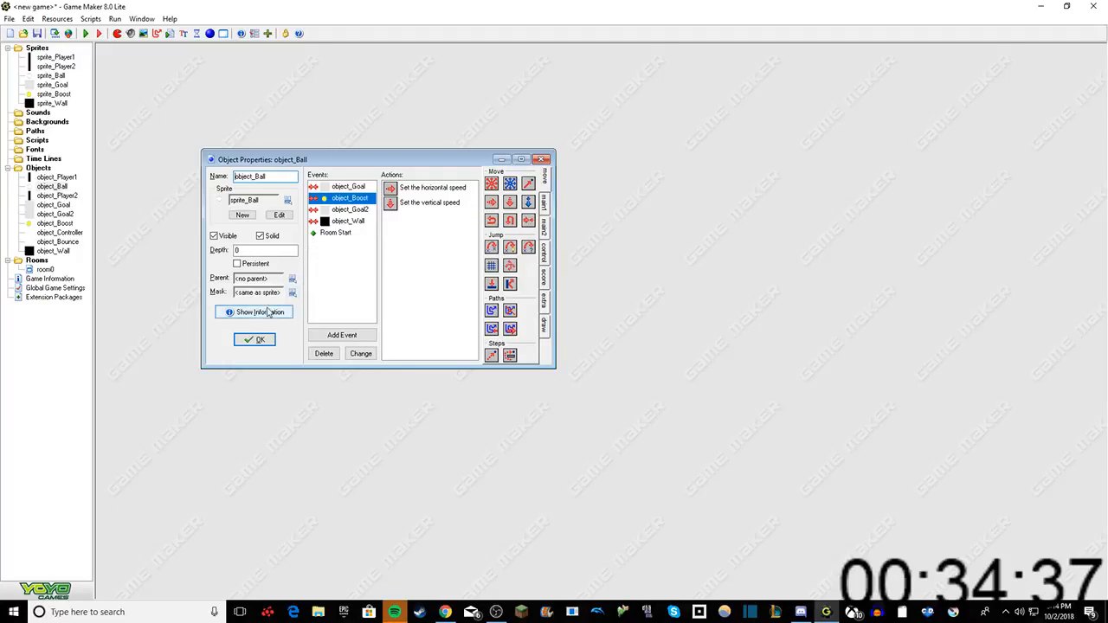
left_click(256, 340)
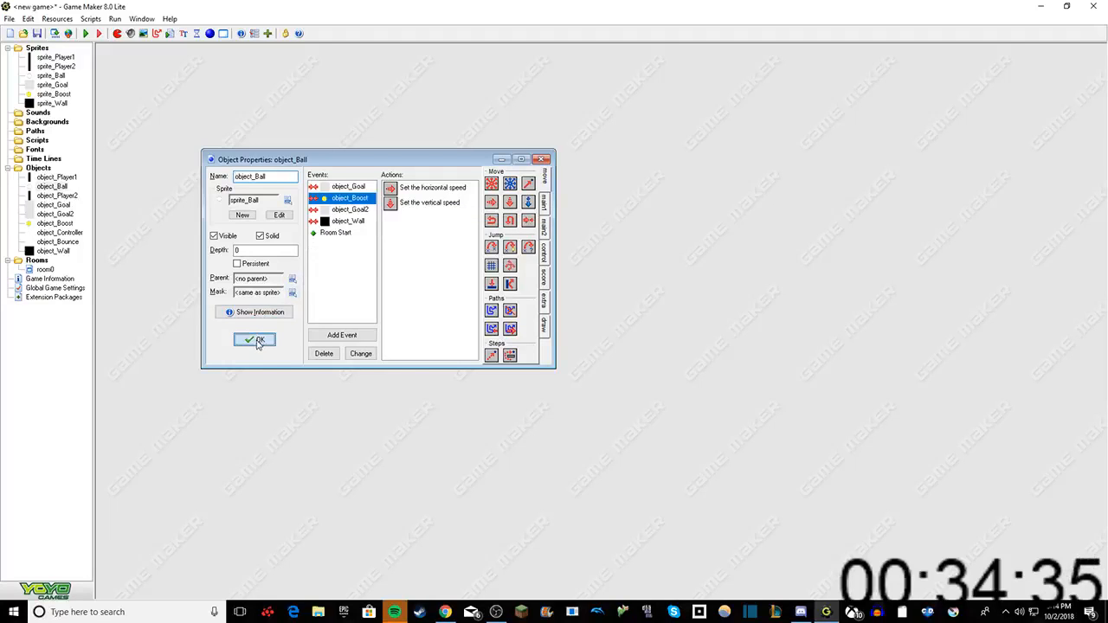
Step: Open the properties of object_Controller
double_click(59, 233)
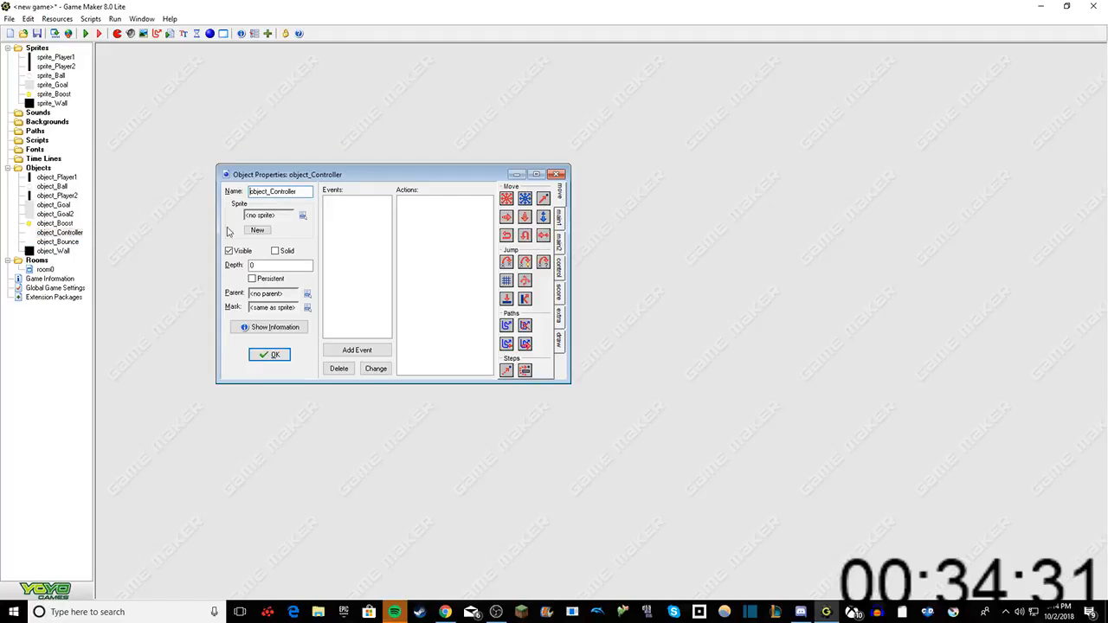
right_click(341, 217)
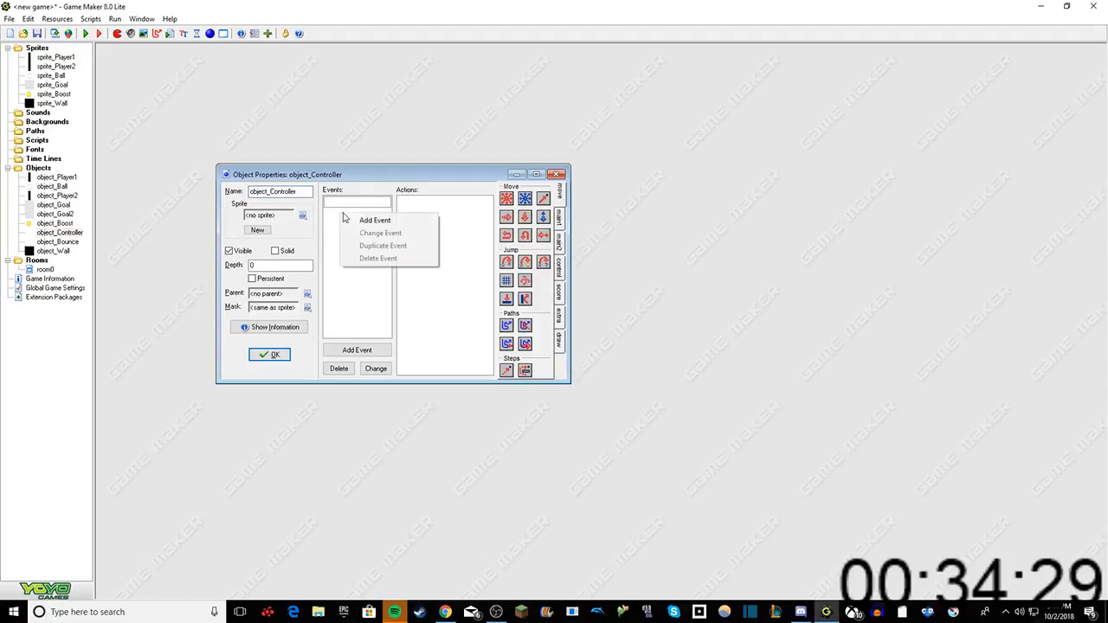
left_click(365, 220)
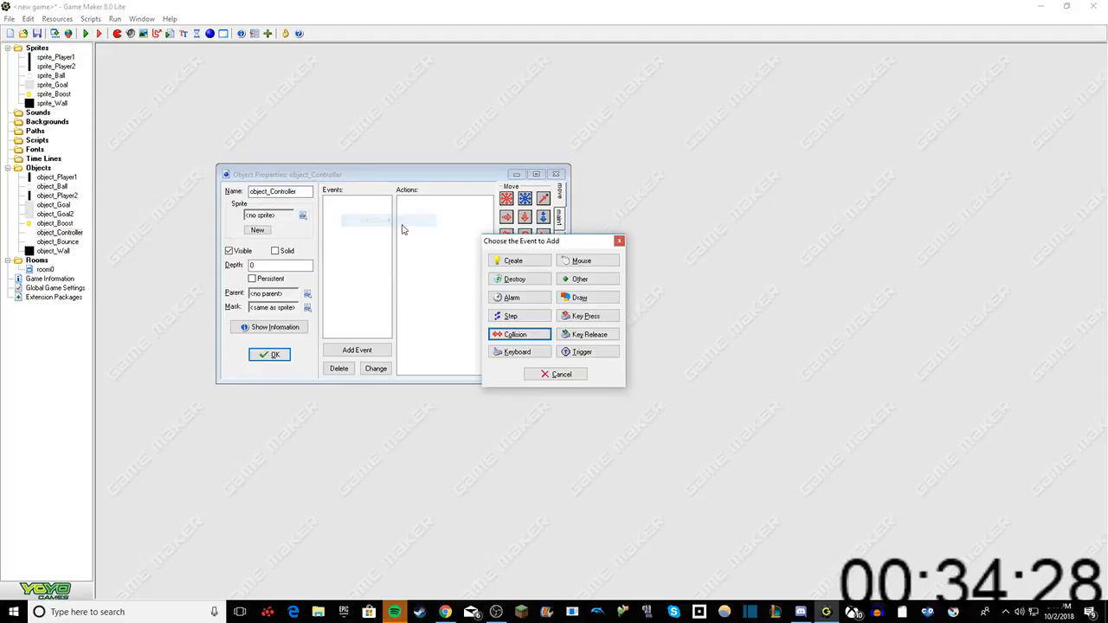
left_click(576, 281)
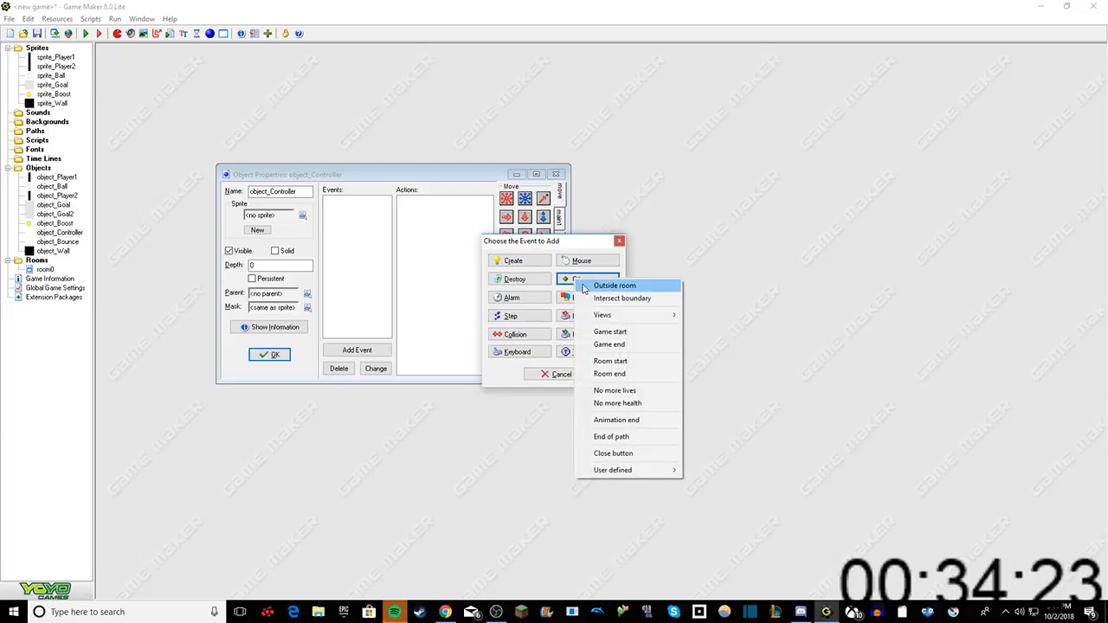
left_click(606, 331)
left_click(560, 240)
left_click(560, 267)
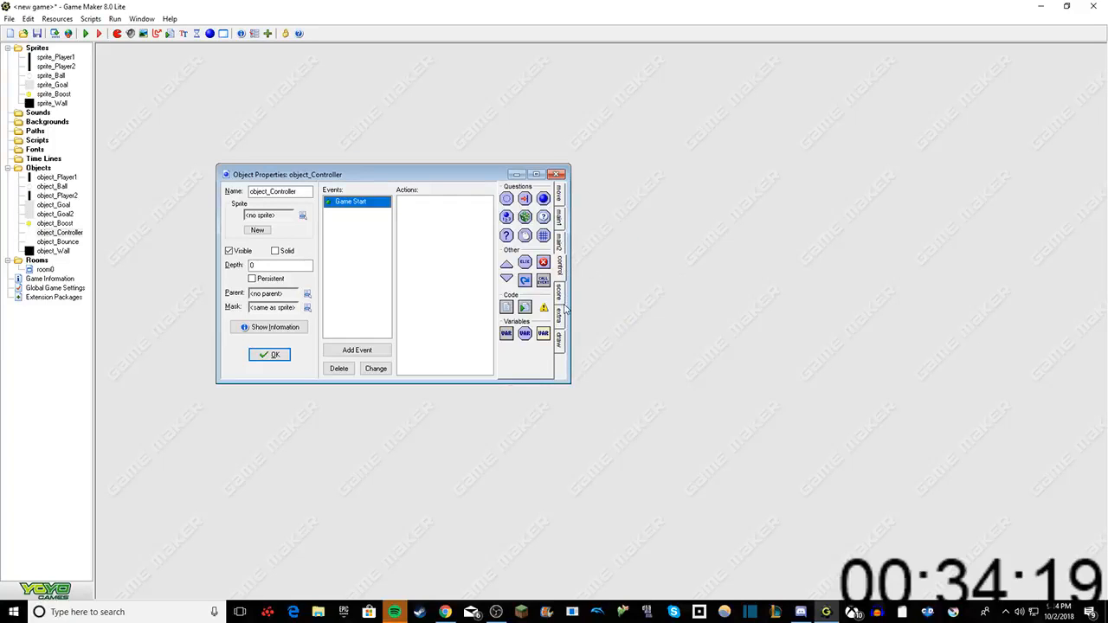
left_click(560, 291)
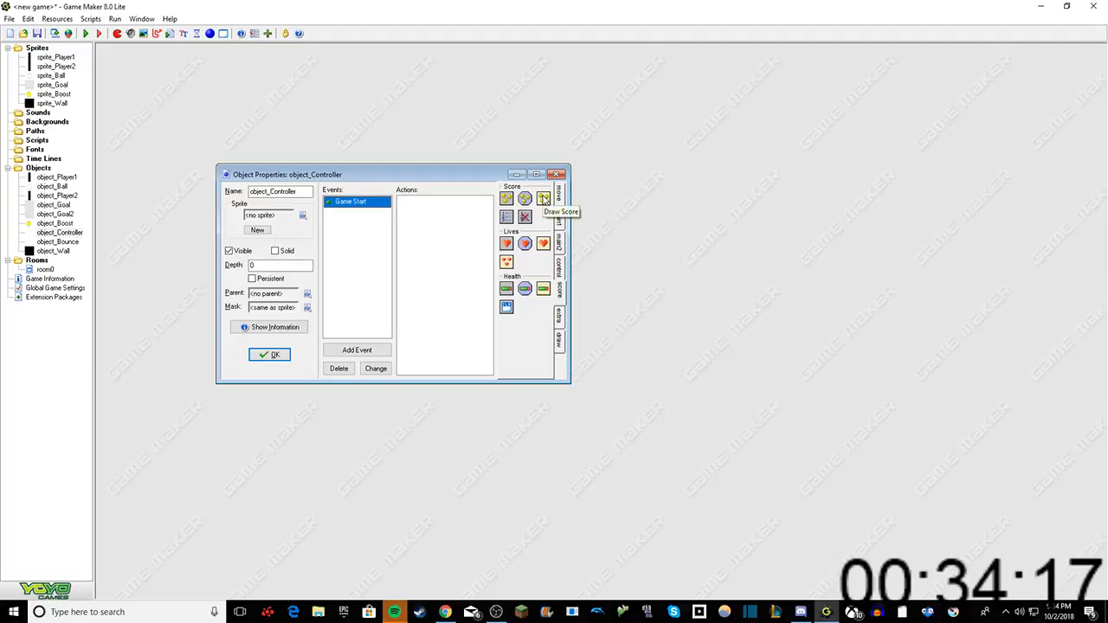
right_click(356, 201)
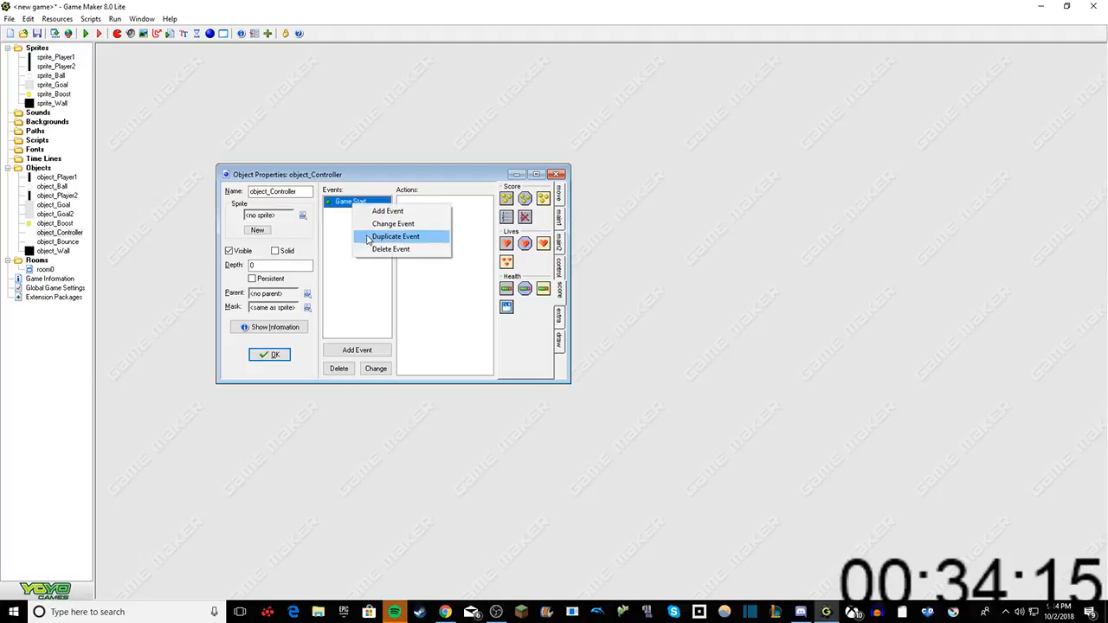
left_click(388, 244)
Step: Add a Draw event to object_Controller
right_click(351, 217)
left_click(374, 221)
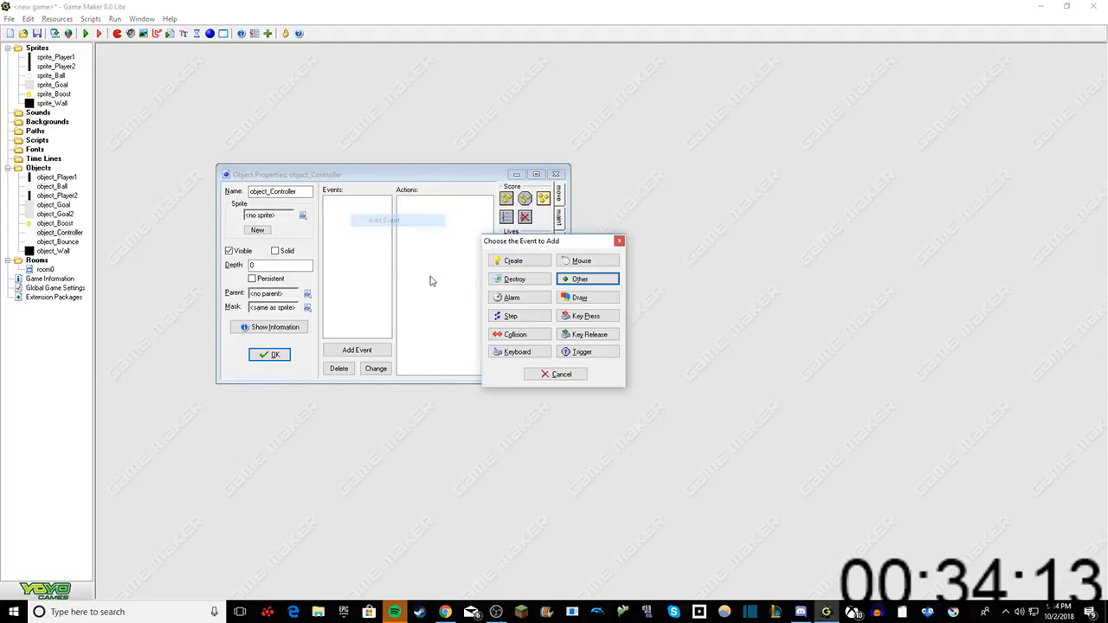
left_click(567, 304)
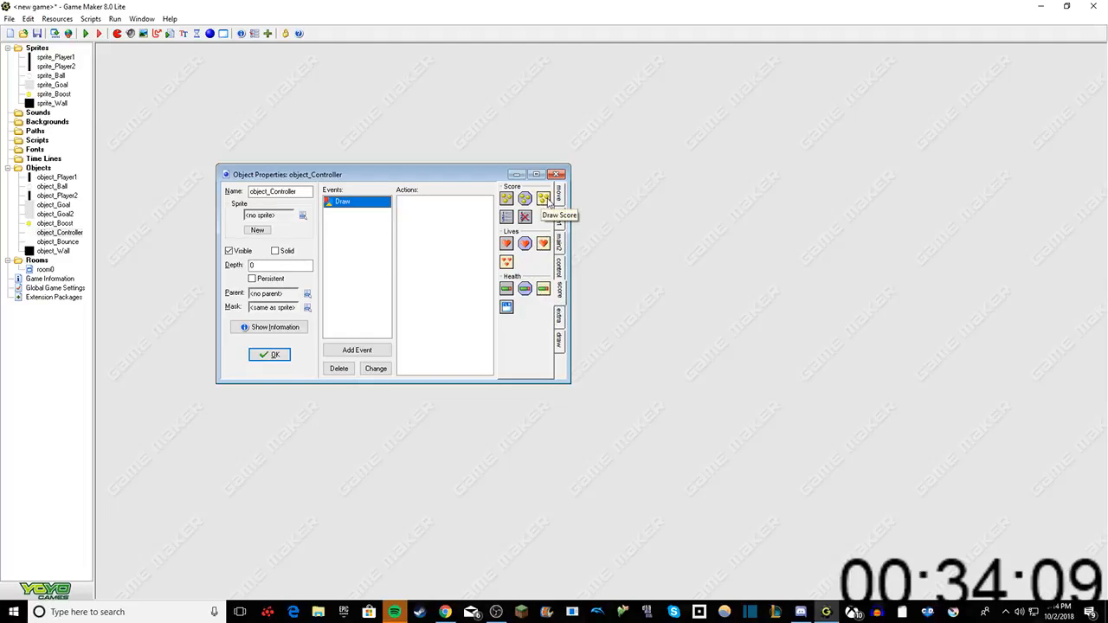
Step: Add a Set Color action with white to object_Controller's Draw event
left_click(559, 339)
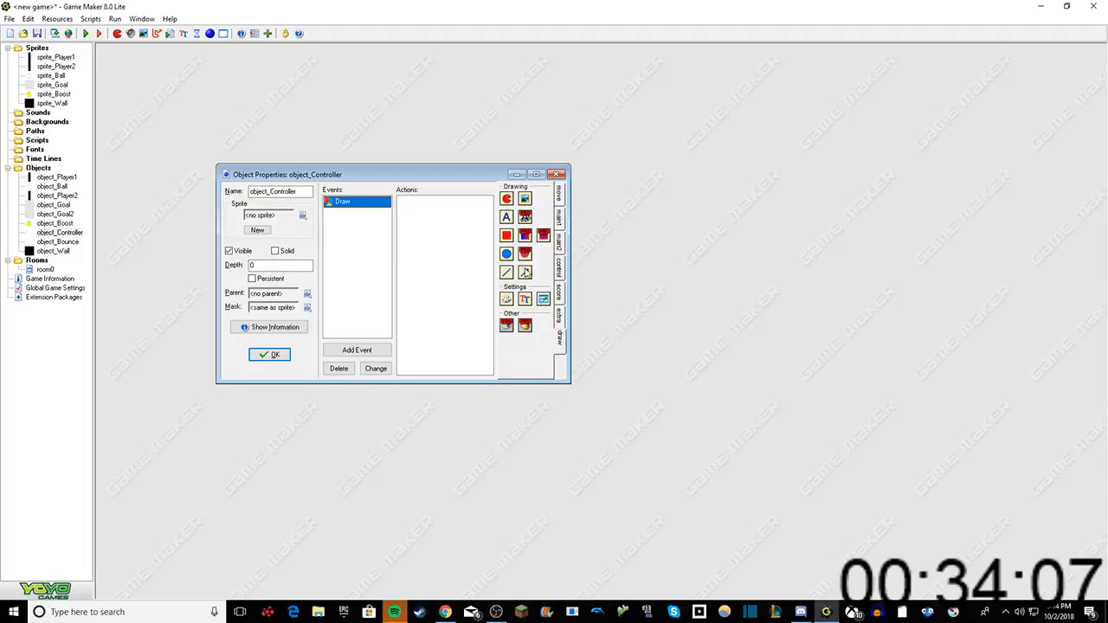
left_click_drag(510, 301, 436, 240)
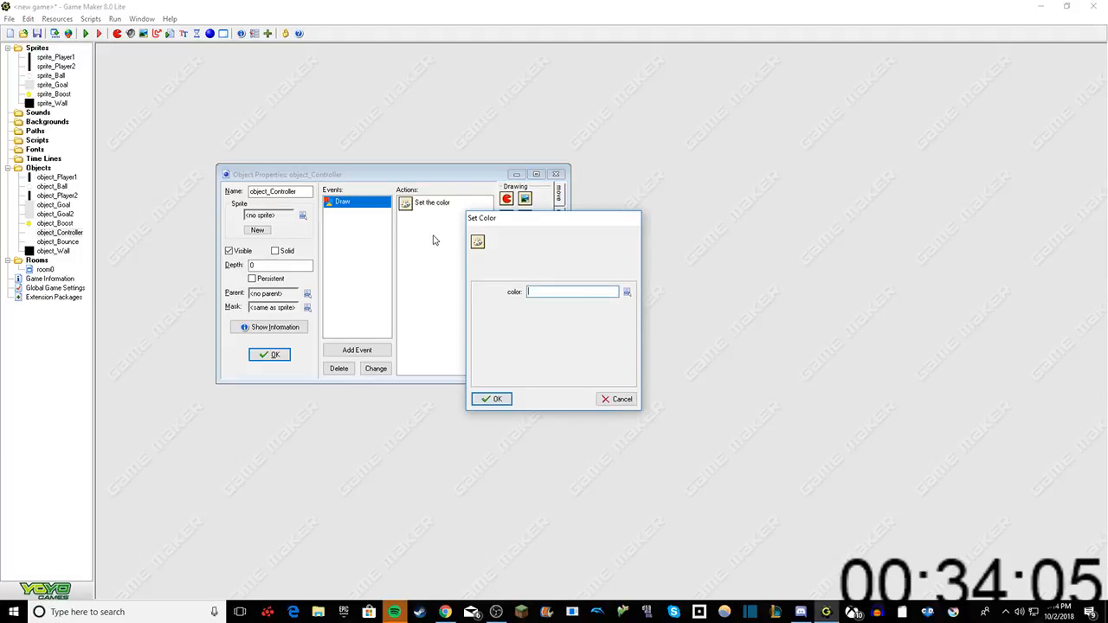
left_click(627, 292)
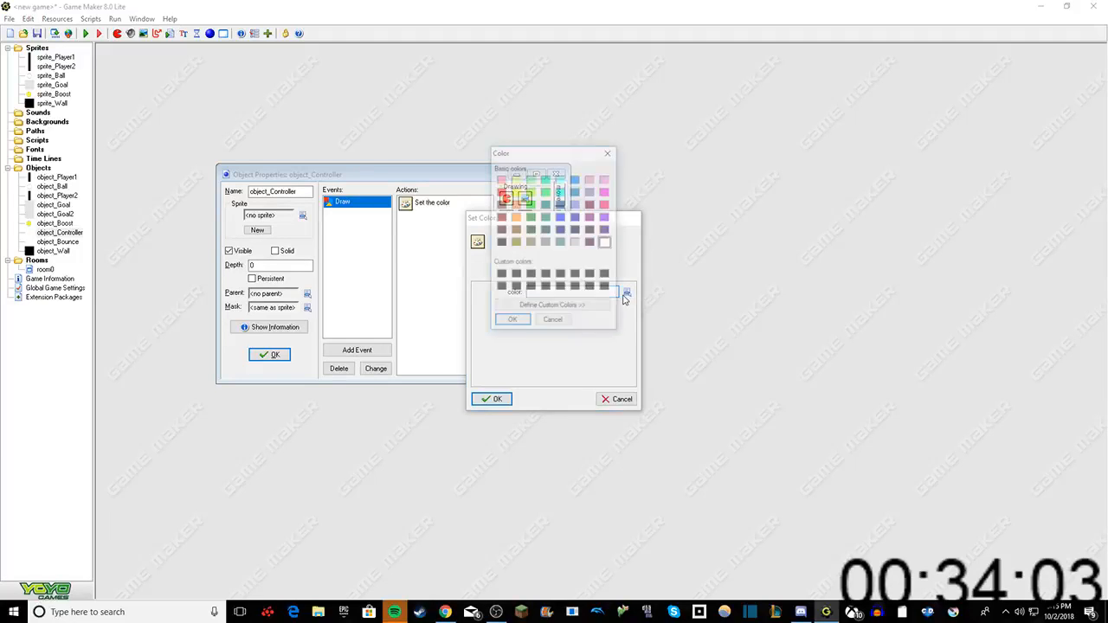
left_click(511, 321)
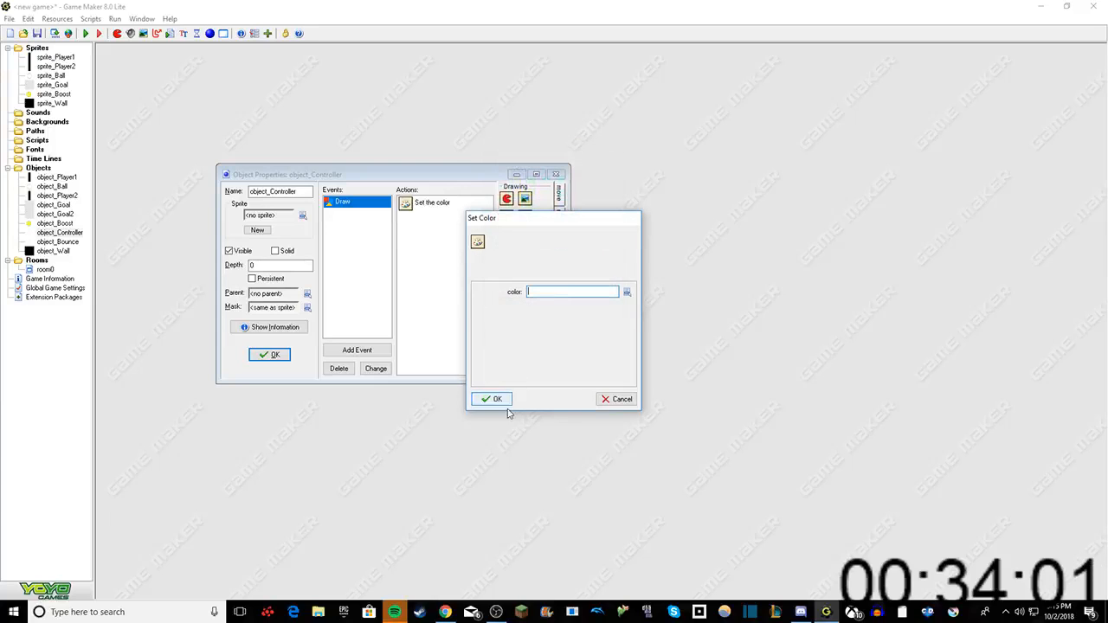
left_click(498, 399)
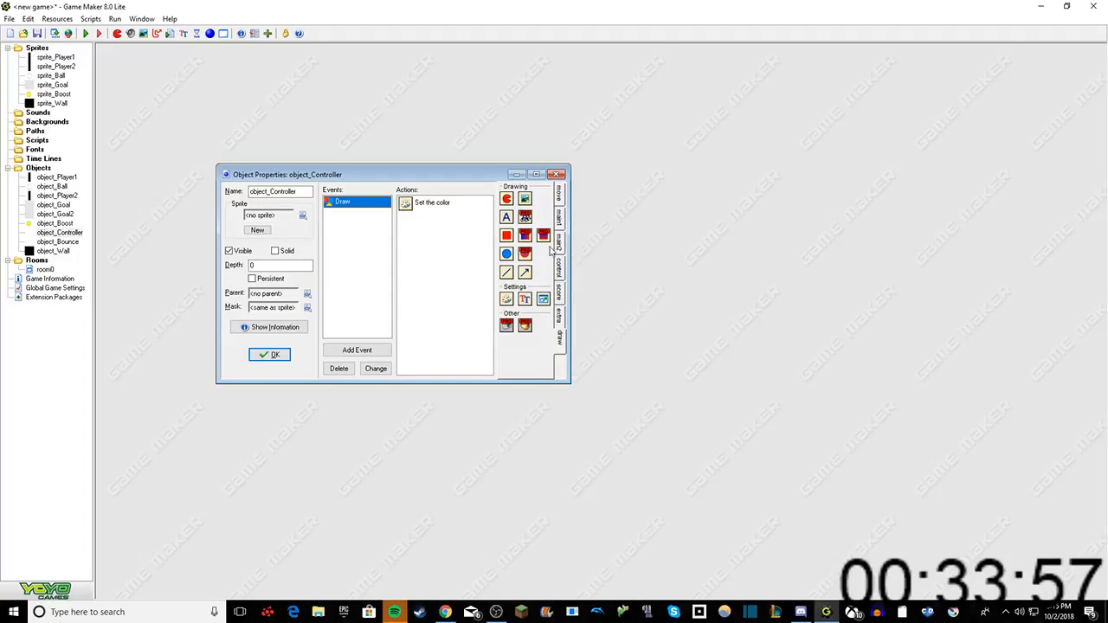
Step: Add a Draw Score action at x 550, y 0 with the caption "Score:" to the Draw event and confirm object_Controller's properties
left_click(559, 313)
left_click(559, 289)
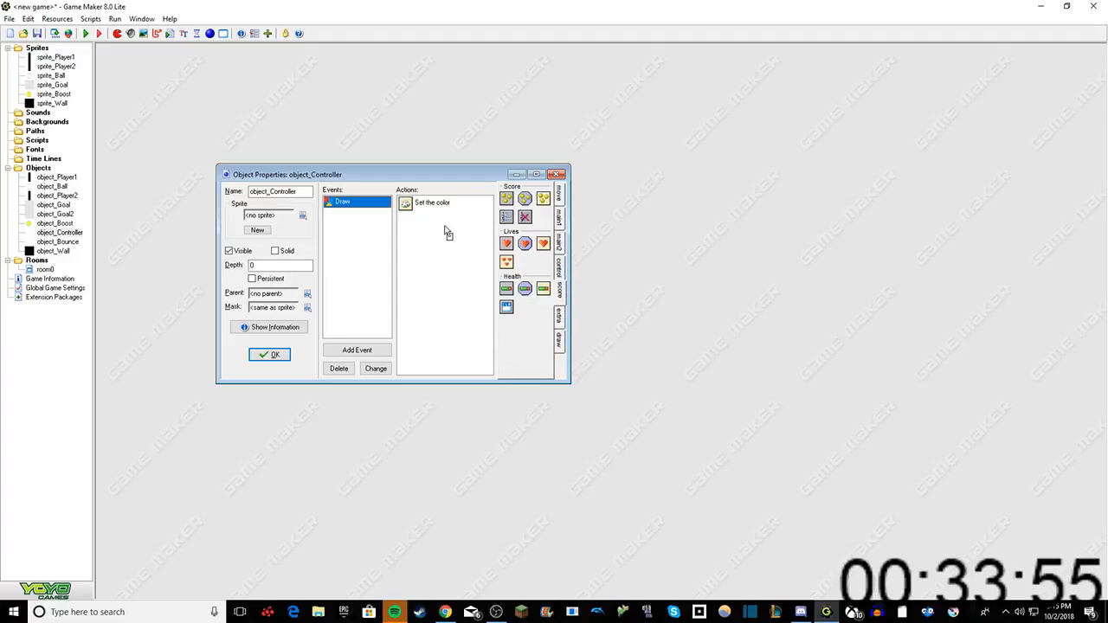
left_click_drag(445, 228, 446, 229)
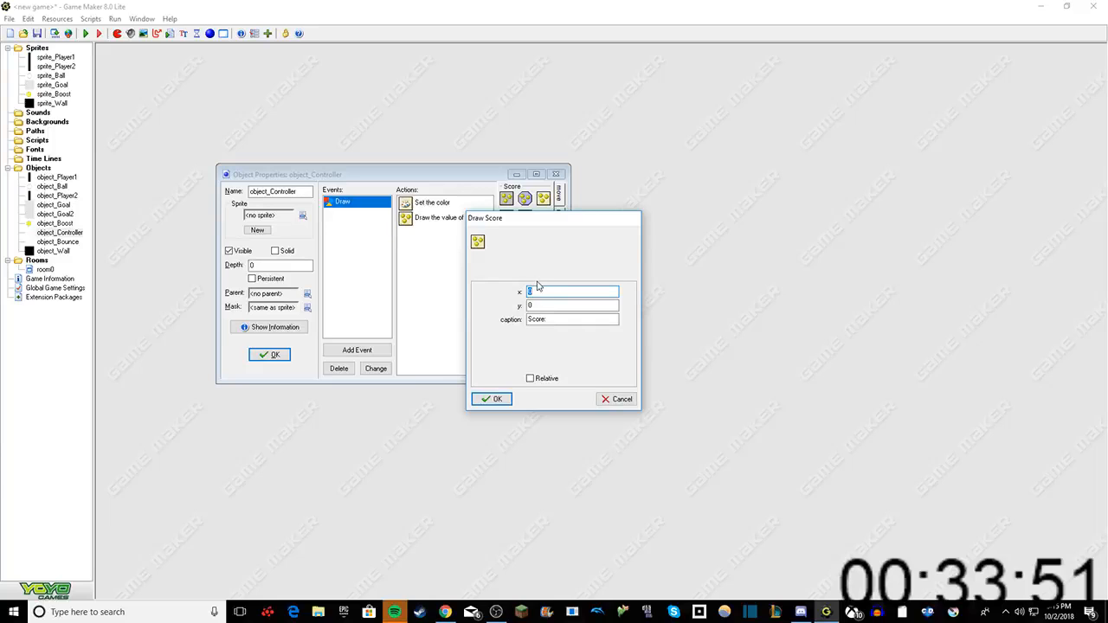
type("550")
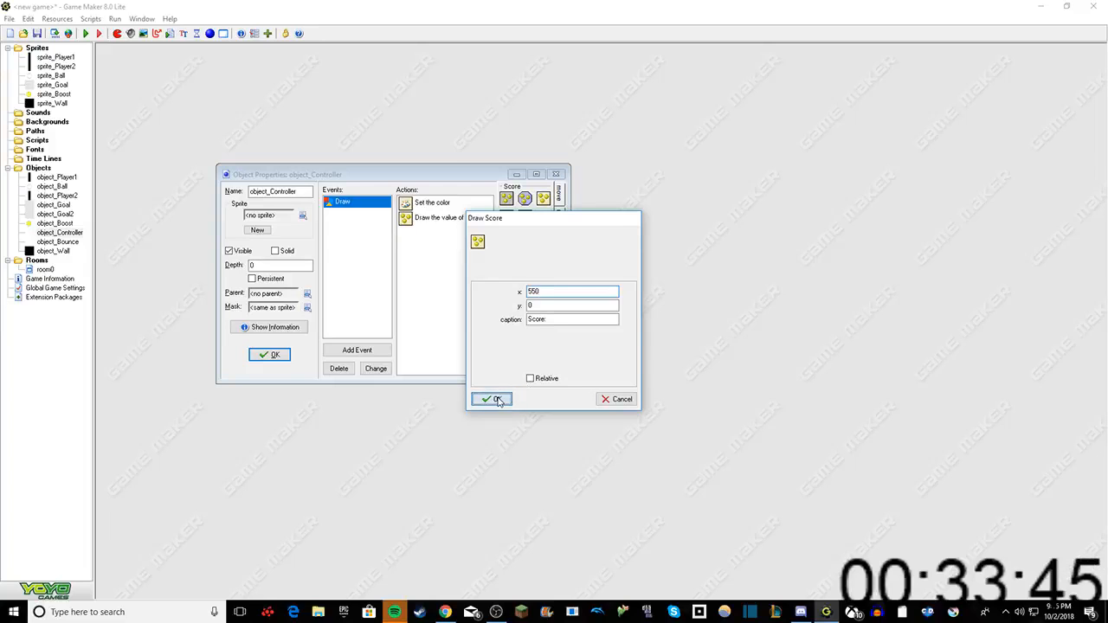
left_click(492, 399)
left_click(274, 355)
Step: Examine room0's grid layout at full size and close the room
double_click(45, 269)
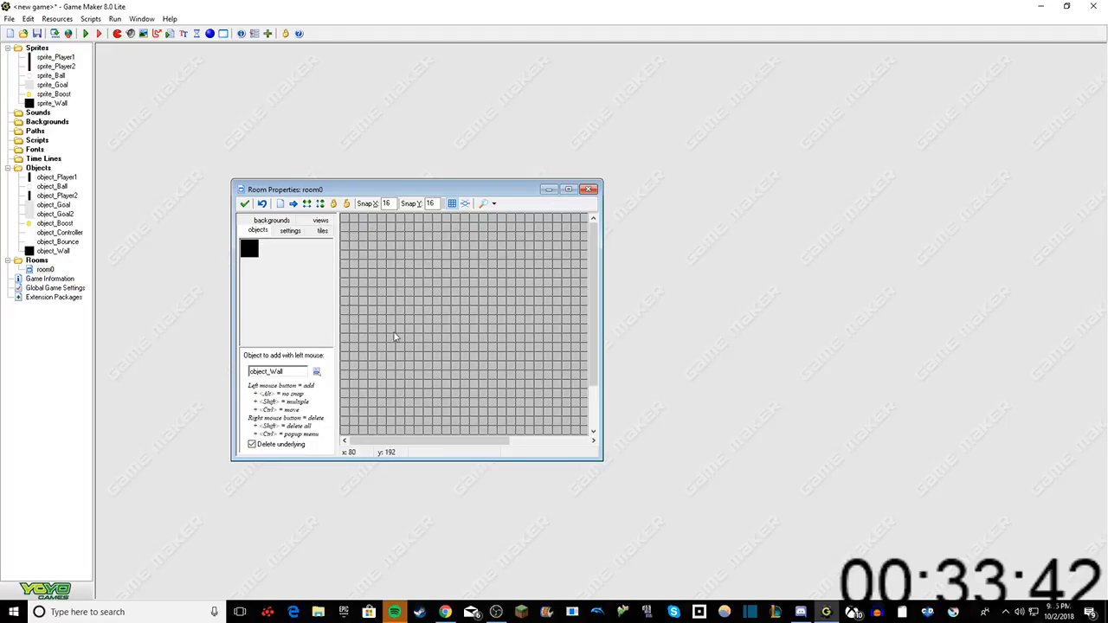
left_click(568, 189)
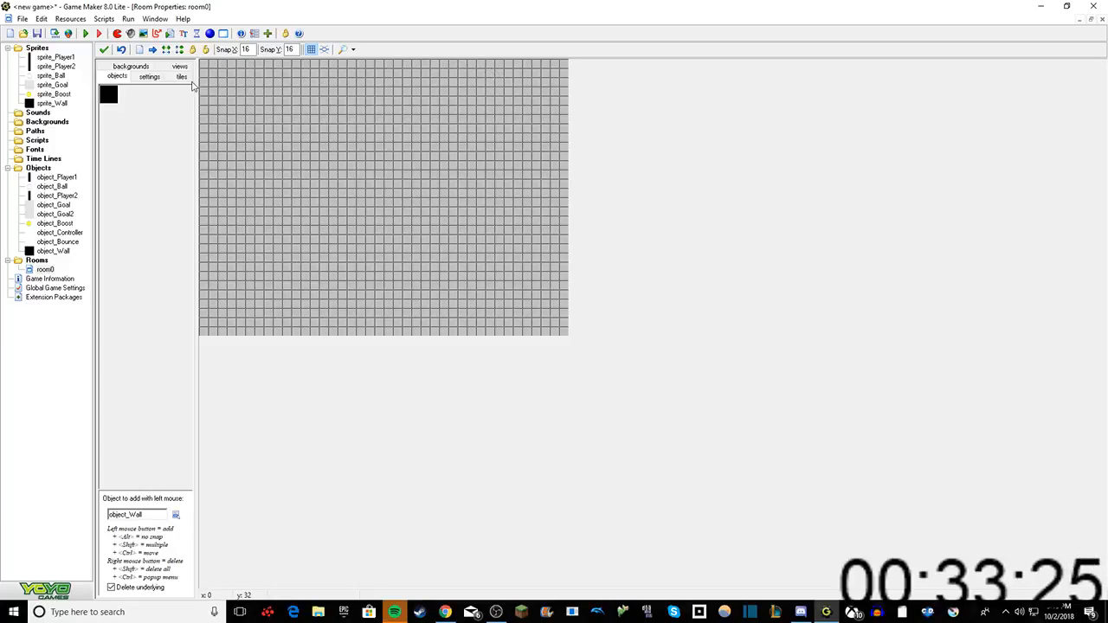
left_click(101, 50)
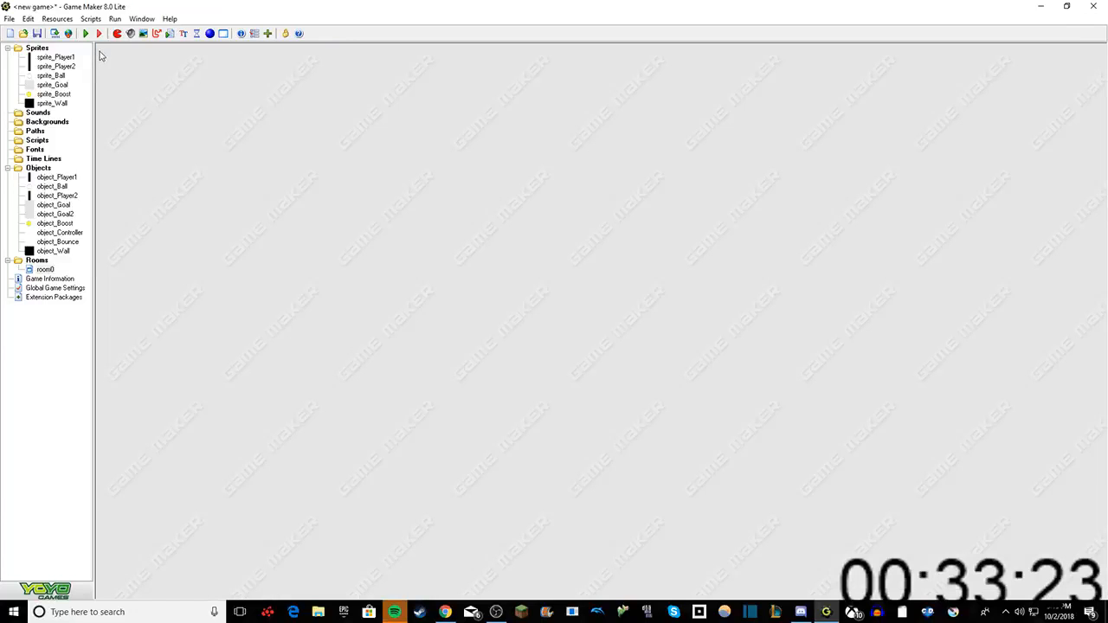
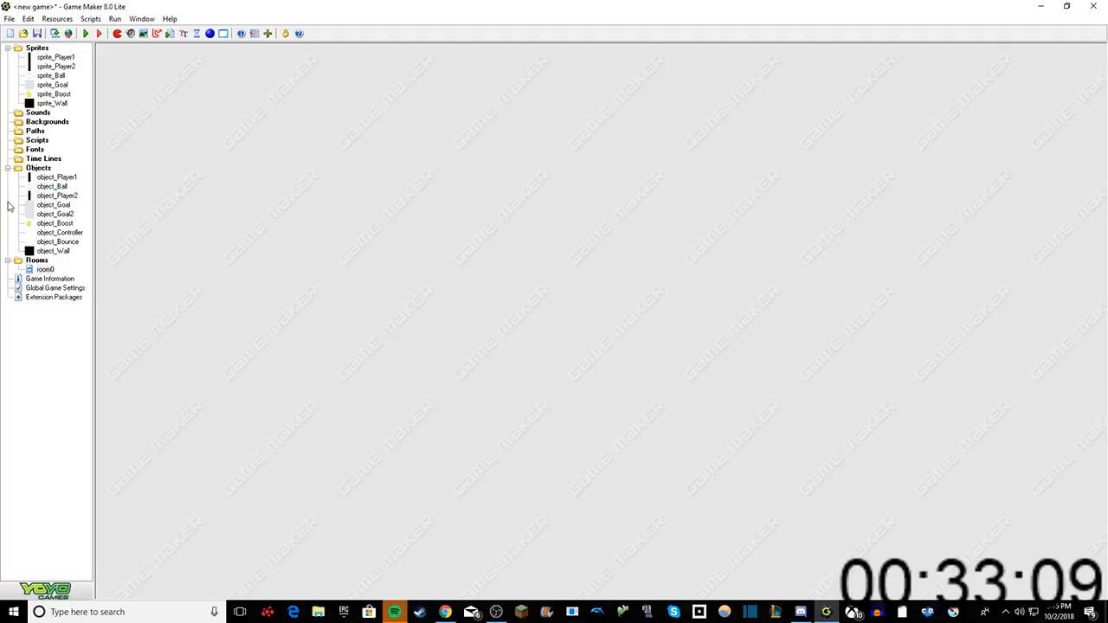
Step: Add a Key Press event for the Space key to object_Controller
double_click(60, 234)
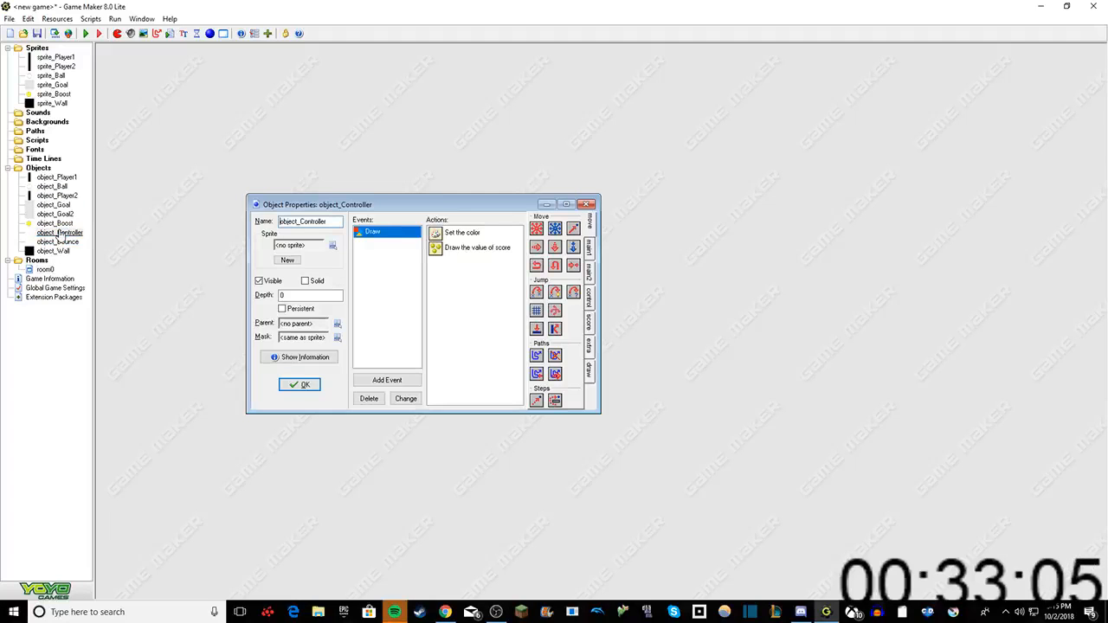
right_click(376, 278)
left_click(400, 286)
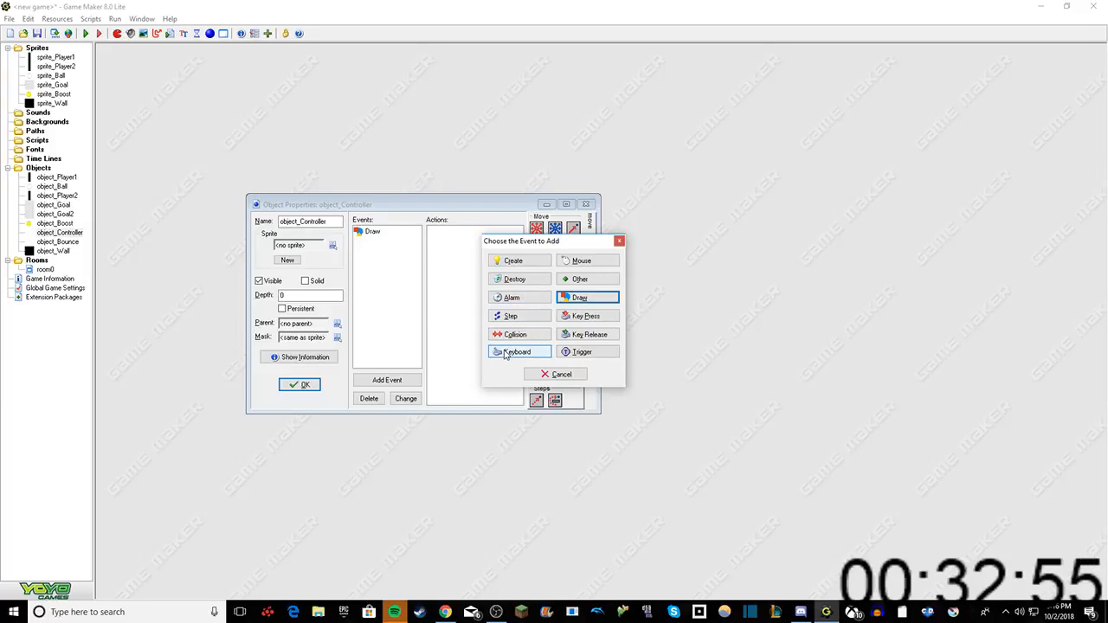
left_click(583, 316)
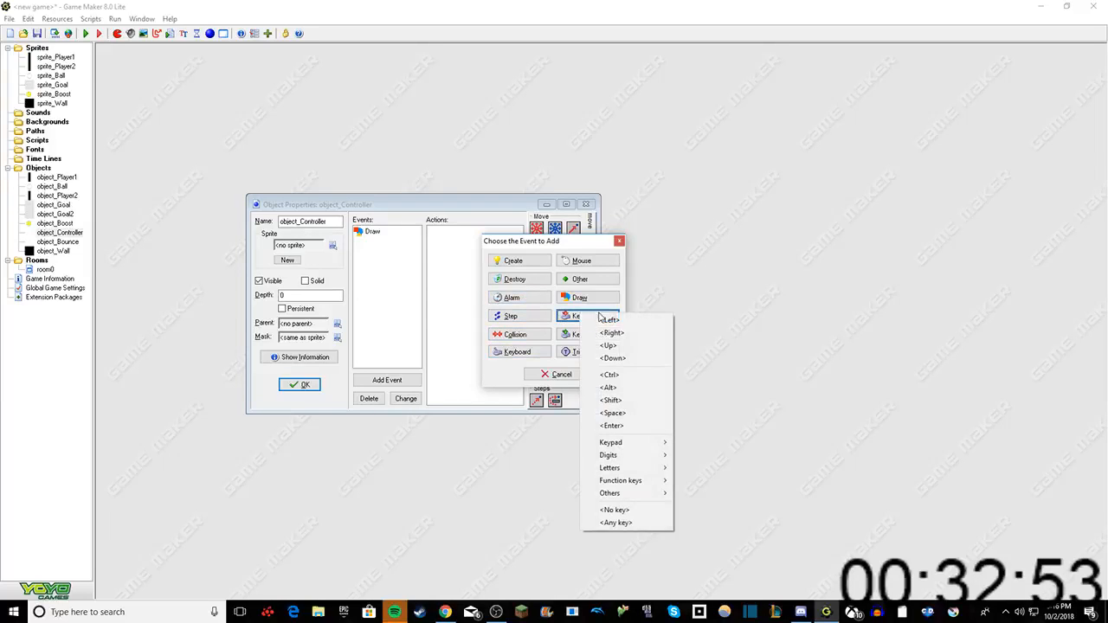
left_click(611, 412)
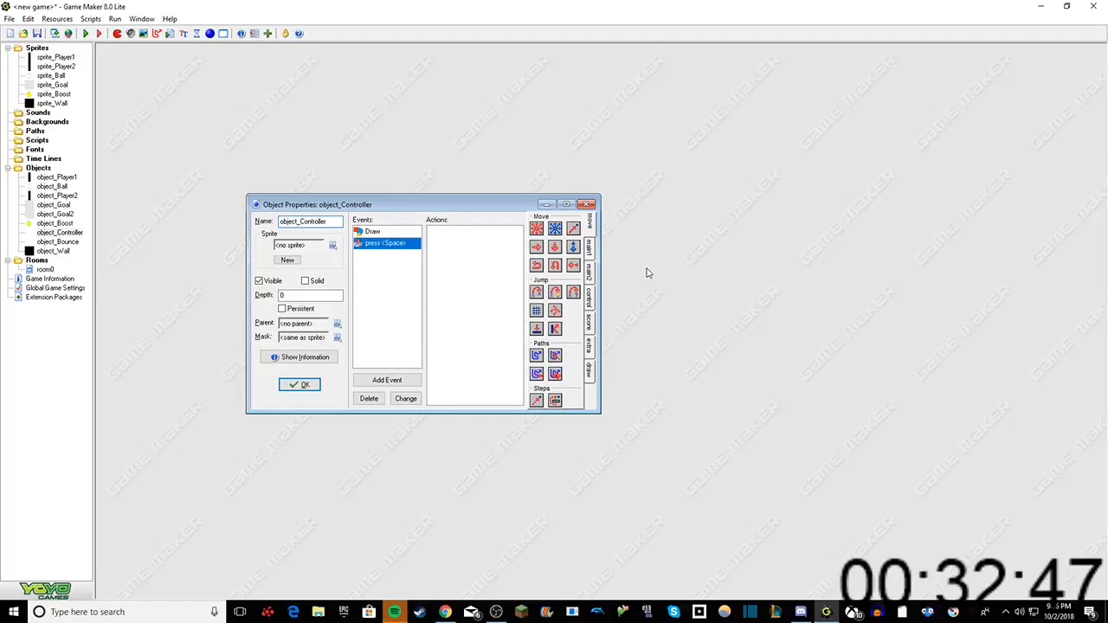
Step: Add a Start Block action to object_Controller's Space key press event
left_click(590, 250)
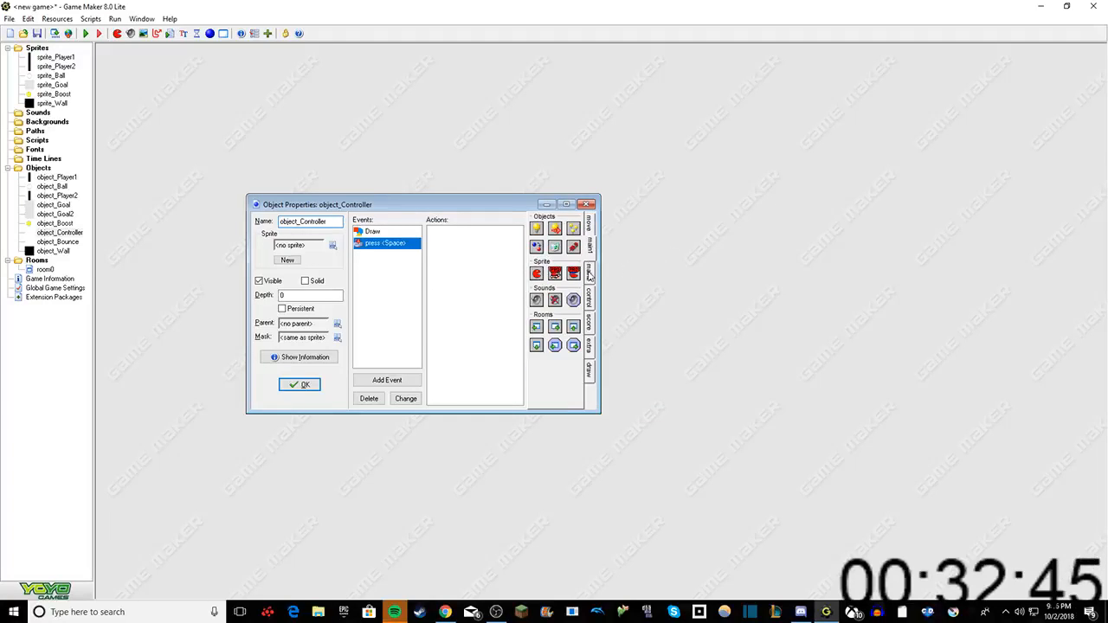
left_click(589, 275)
left_click(591, 294)
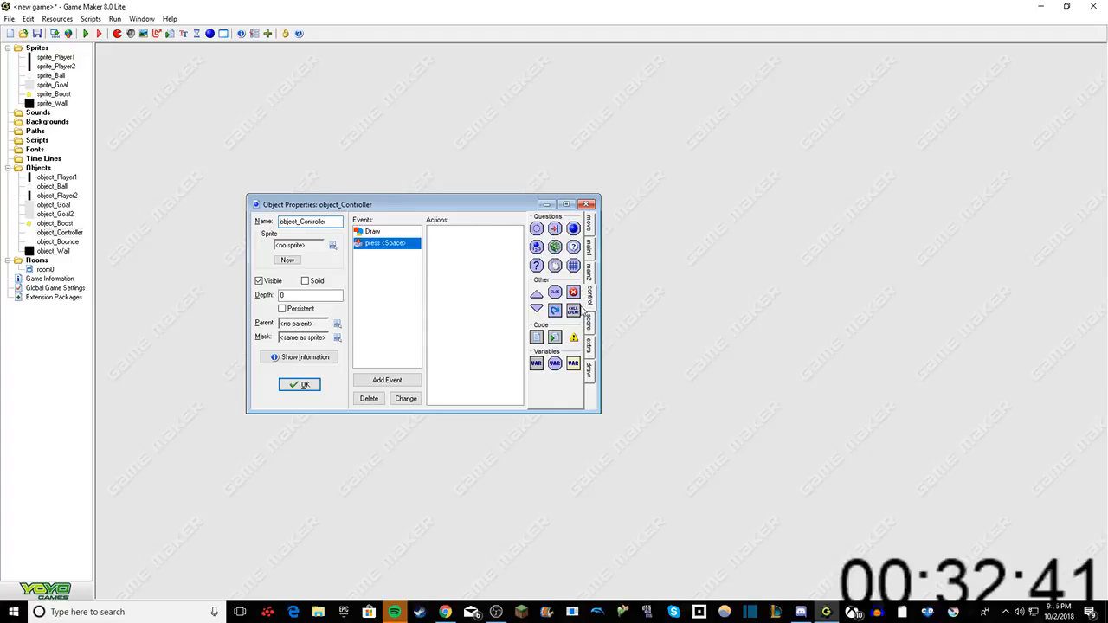
left_click_drag(537, 294, 471, 248)
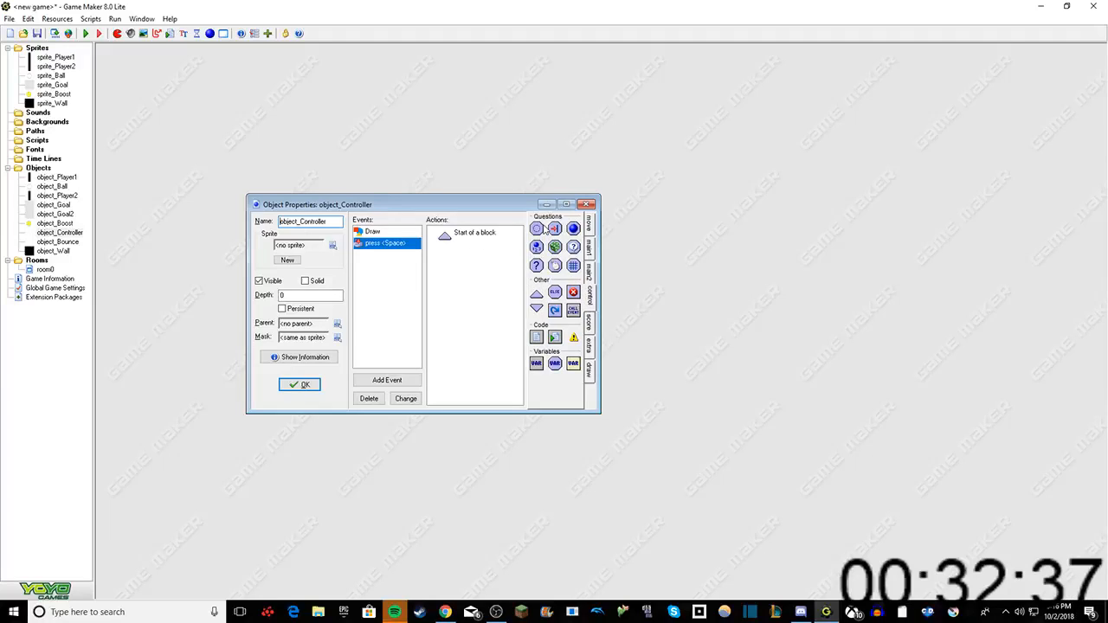
Step: Add a Test Score action with value 1 and operation larger than to the Space key press event
left_click(592, 324)
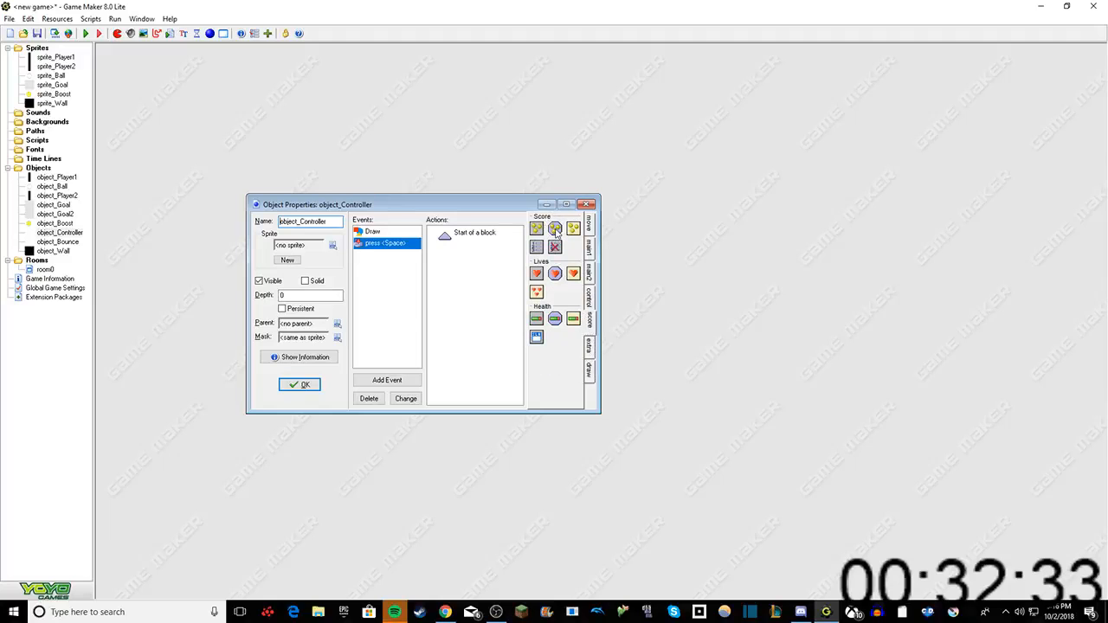
left_click_drag(556, 229, 483, 262)
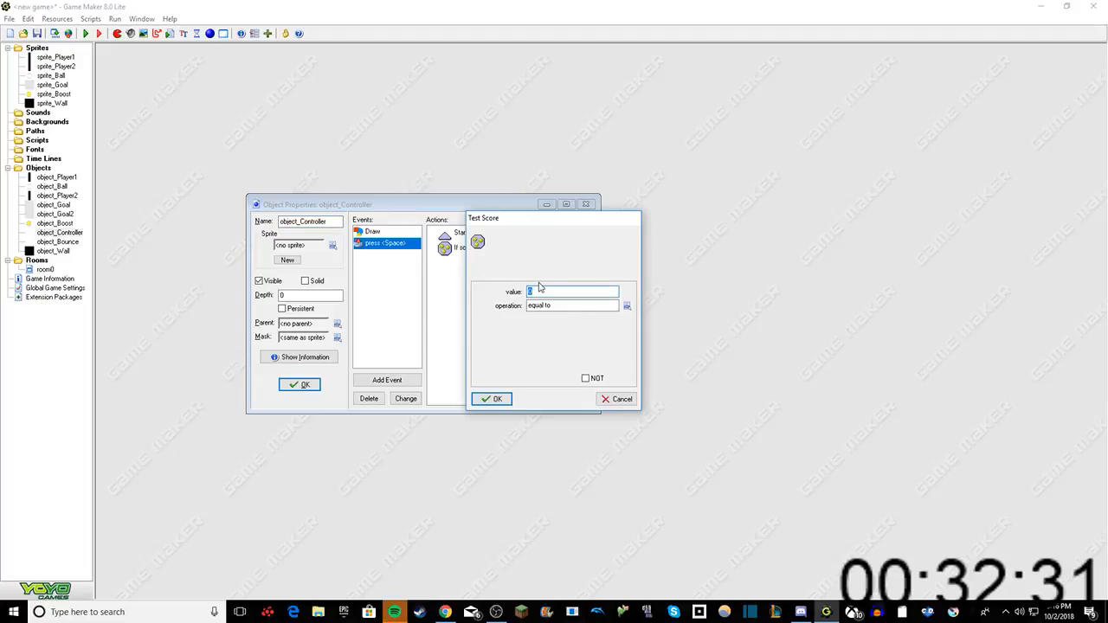
type("1")
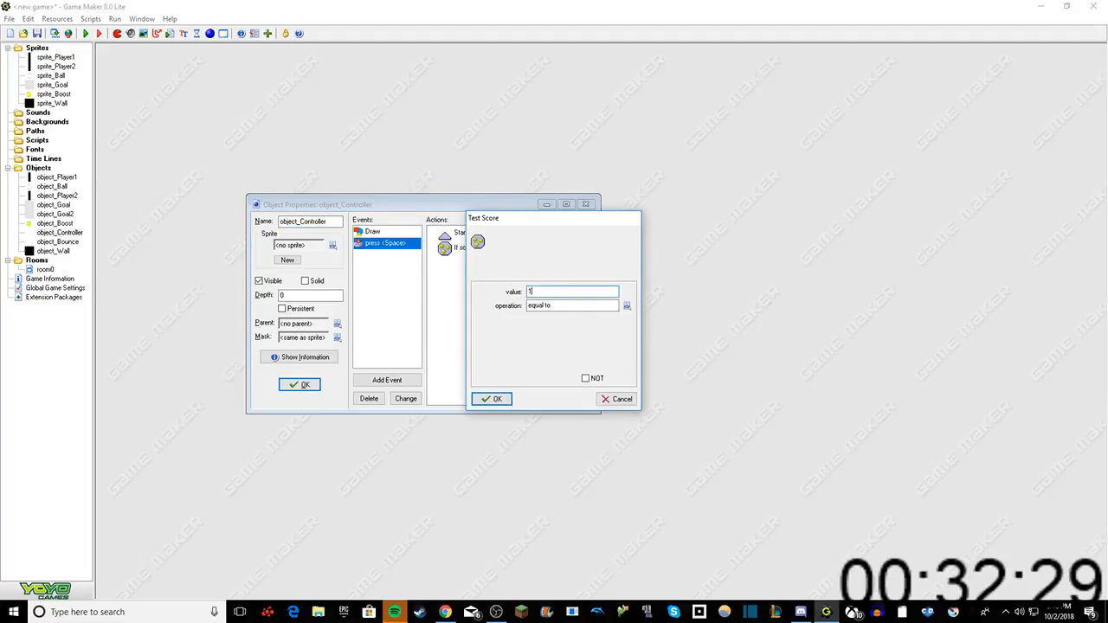
left_click(626, 305)
left_click(631, 344)
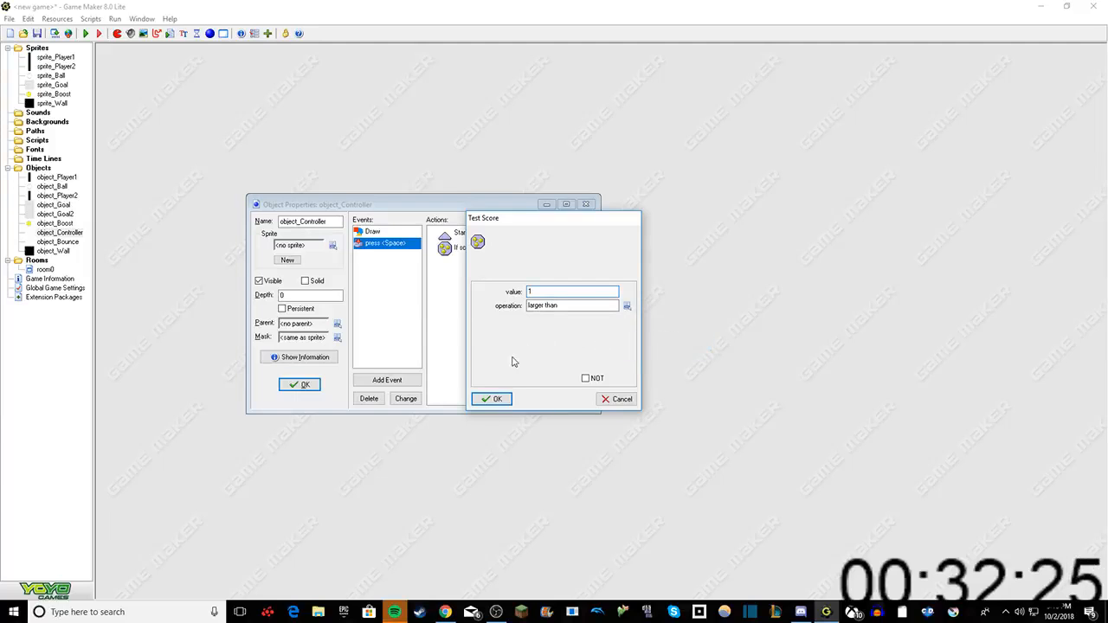
left_click(497, 399)
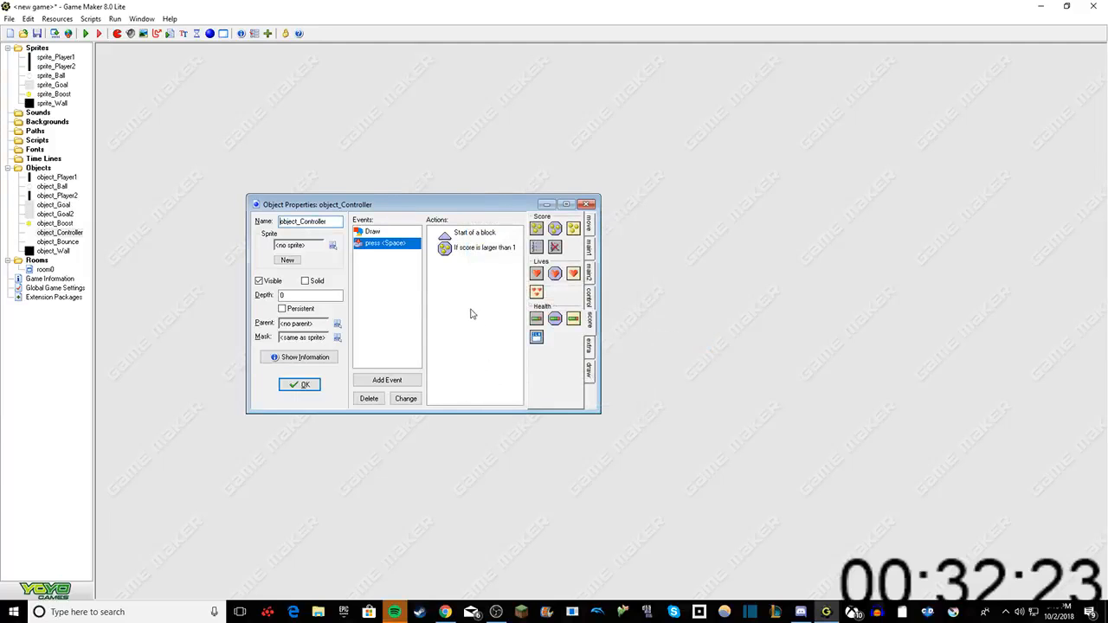
Step: Add a Display Message action reading "player 1 wins" below the score test
left_click(588, 249)
left_click(589, 270)
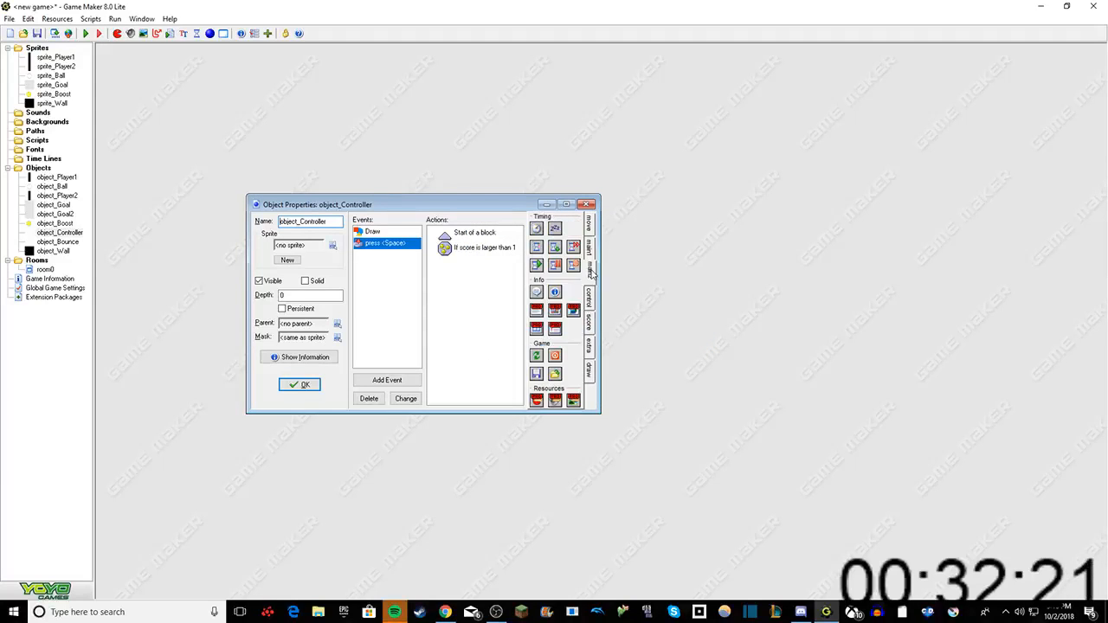
left_click_drag(536, 295, 477, 301)
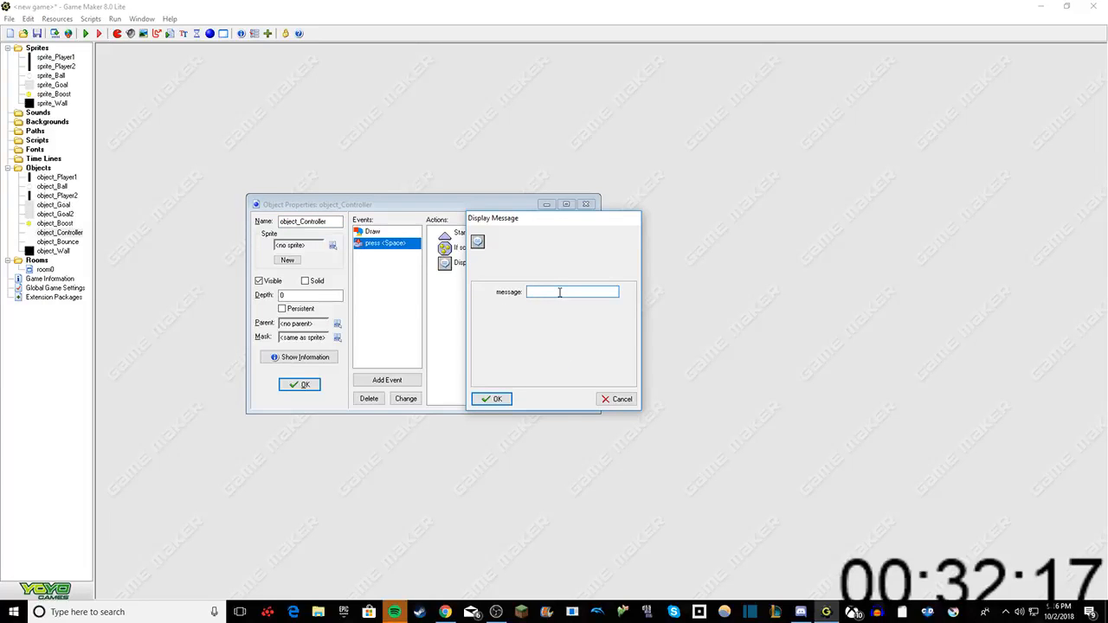
type("player")
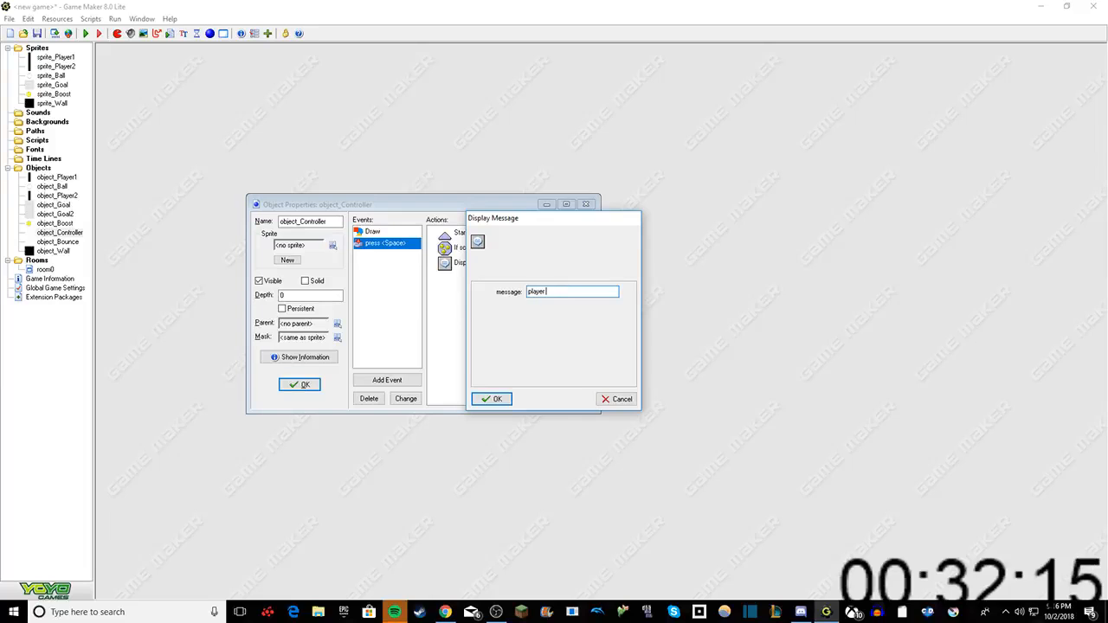
type(" 1 wins!")
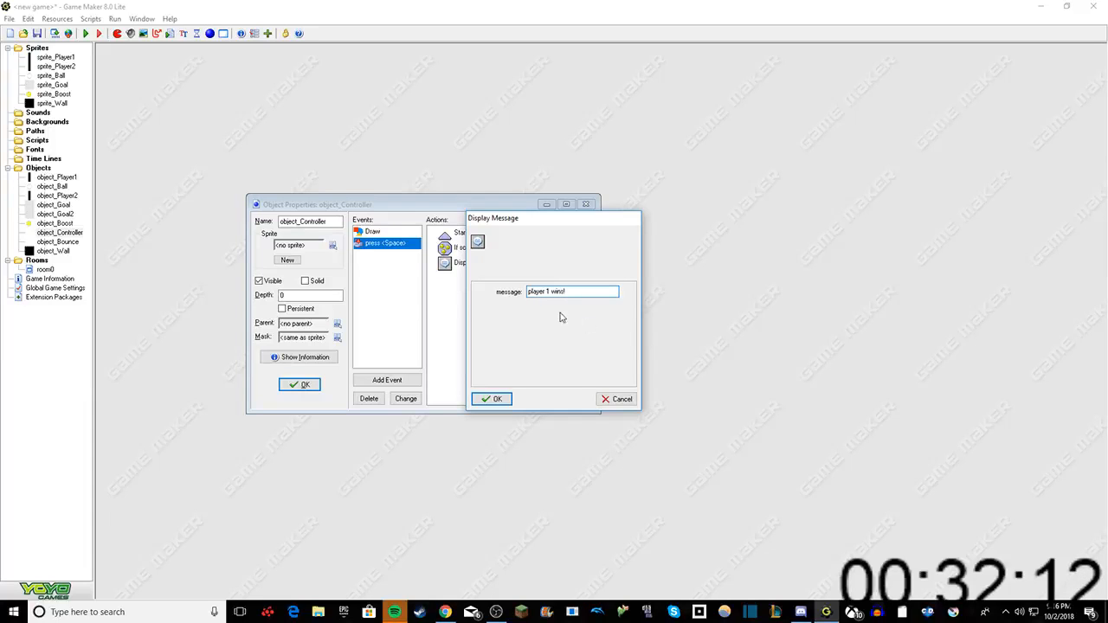
left_click(491, 399)
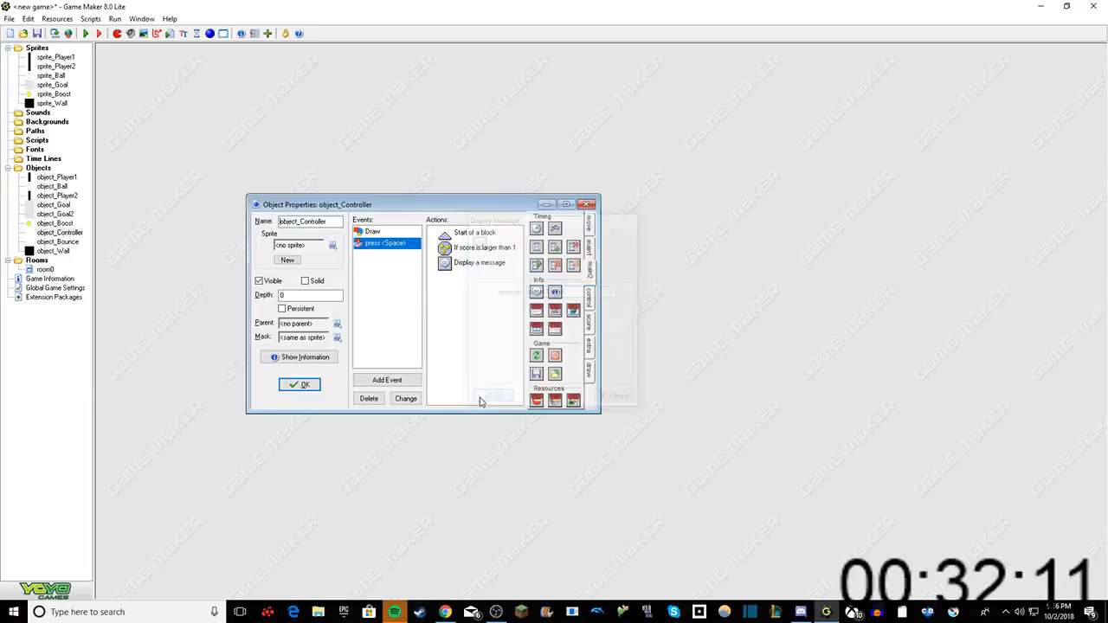
Step: Add a Restart Game action after the player 1 win message
left_click(590, 250)
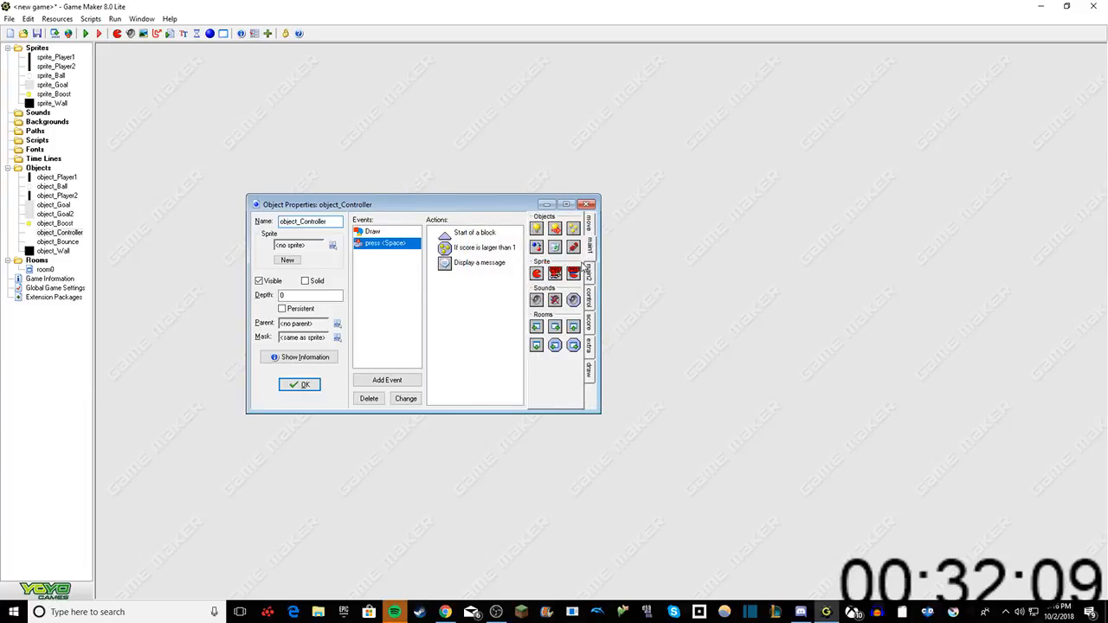
left_click(589, 296)
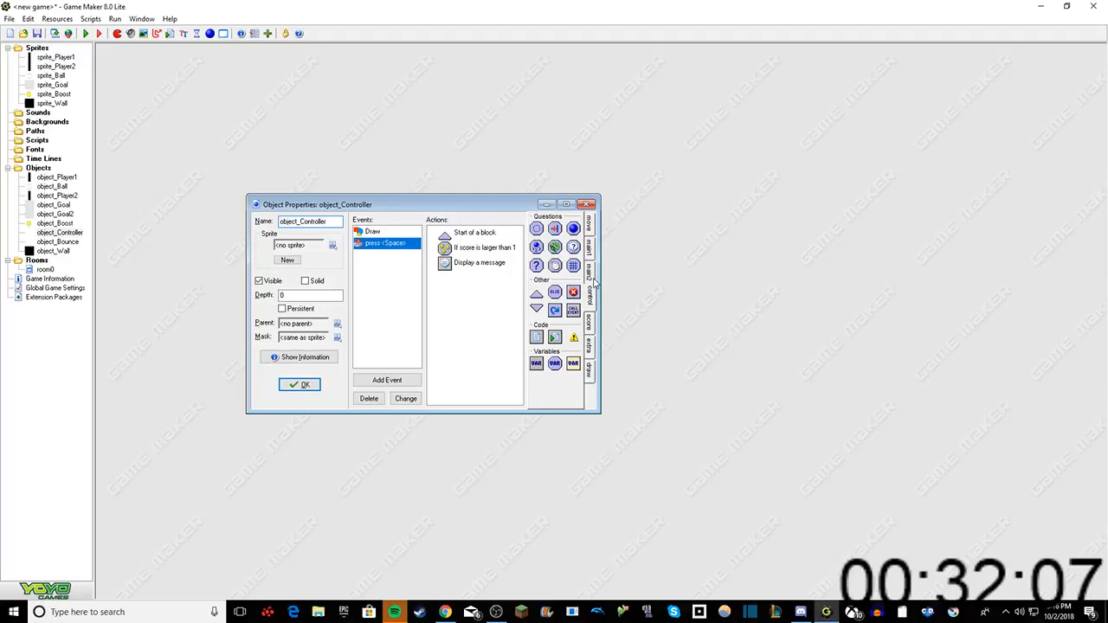
left_click(592, 277)
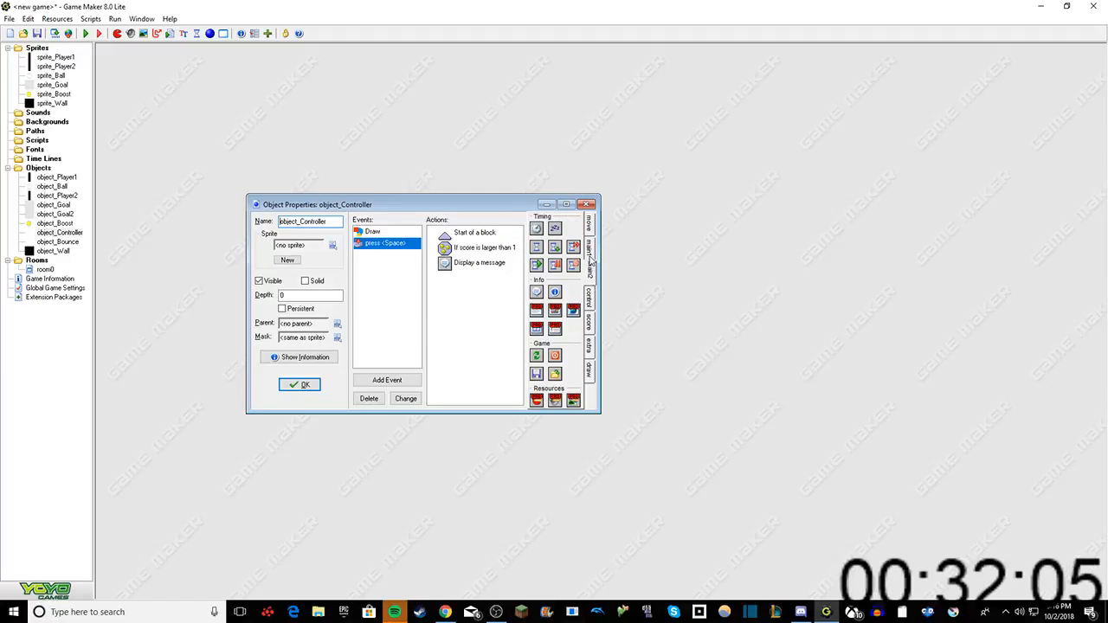
left_click_drag(535, 362, 487, 306)
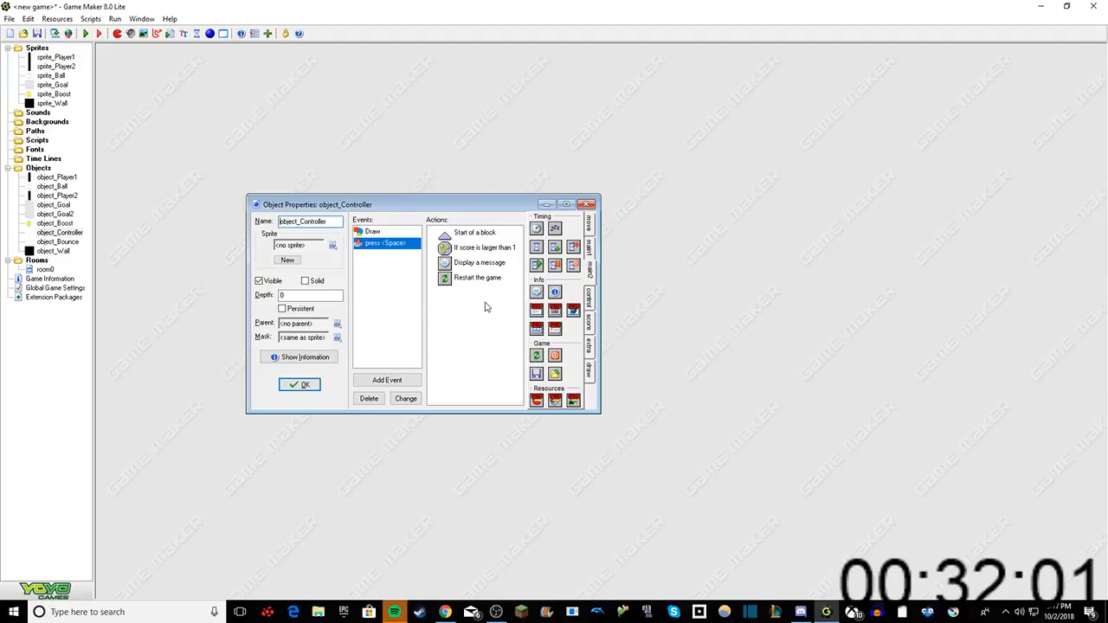
Step: Add an Else action below the Restart Game action in the Space key press event
left_click(591, 249)
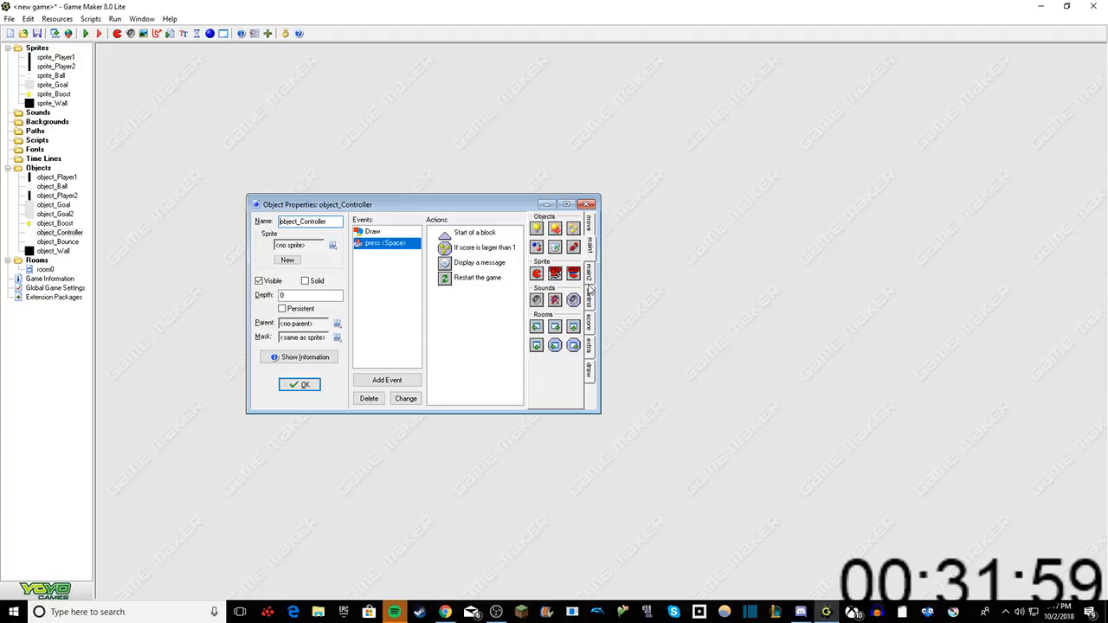
left_click(590, 310)
left_click_drag(554, 295, 456, 310)
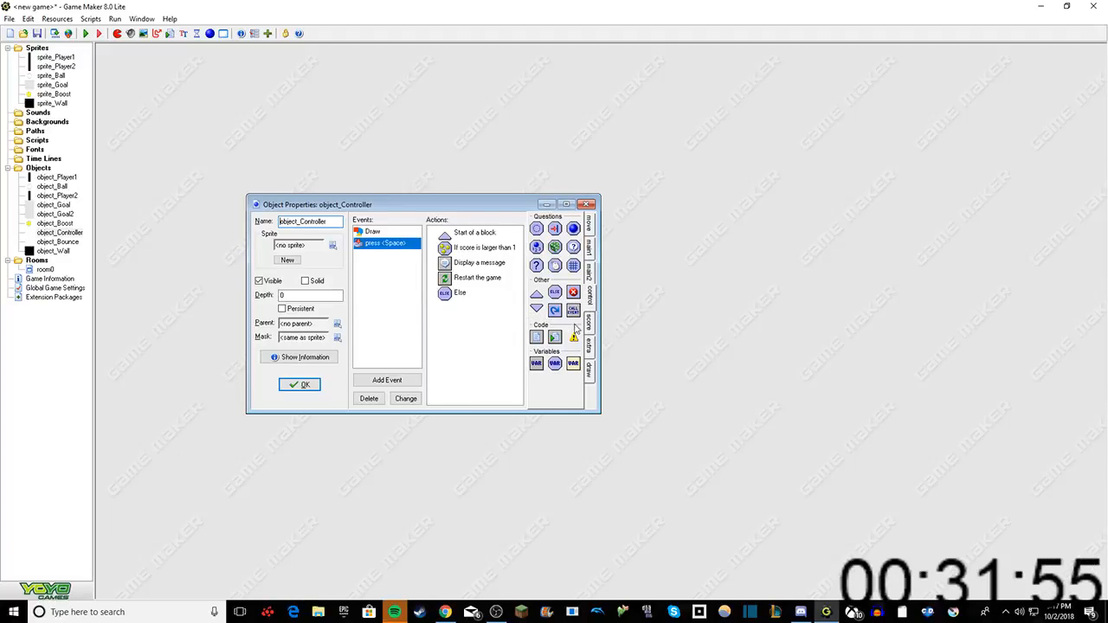
Step: Set the comparison value of the Space key press event's score test to 0
left_click(592, 345)
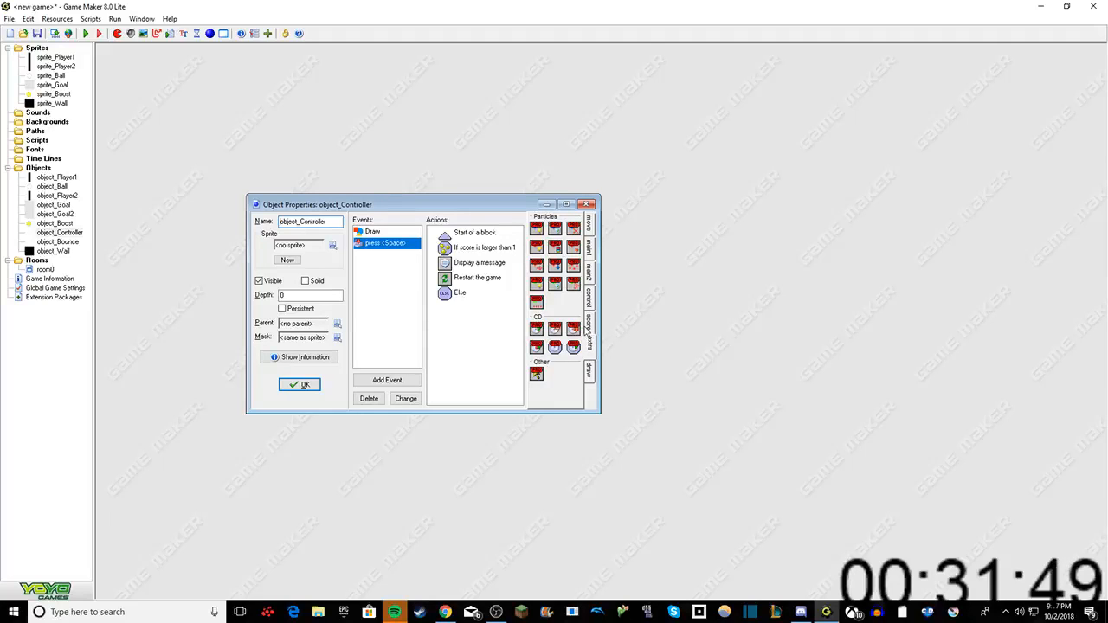
double_click(485, 248)
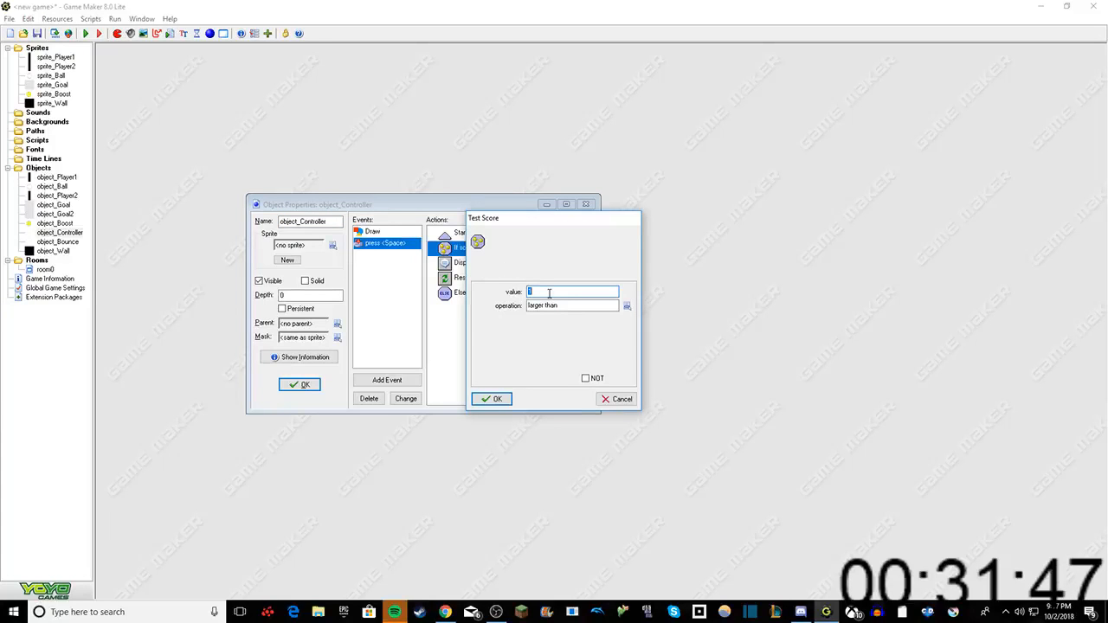
type("0")
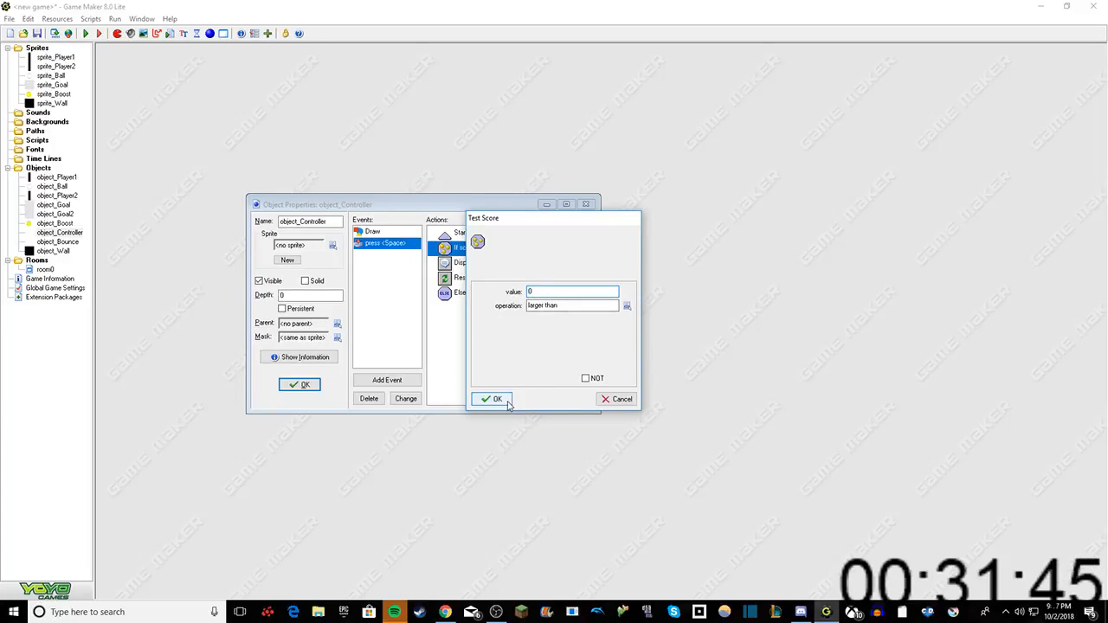
left_click(505, 401)
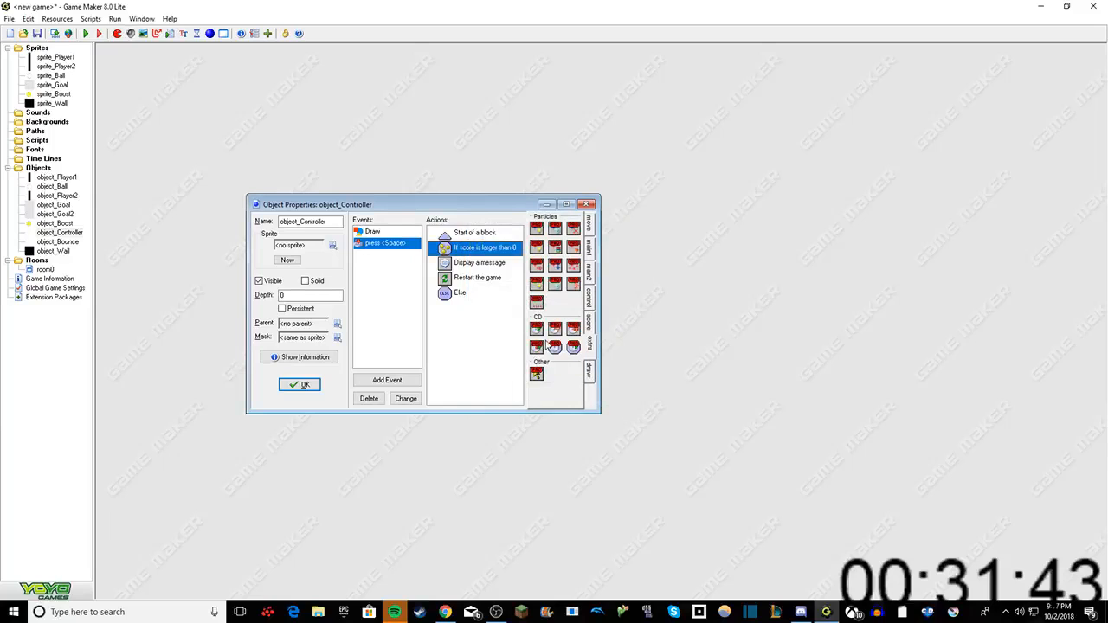
Step: Add a Display Message action reading "player two wins!" below the Else action in the Space key press event
left_click(590, 322)
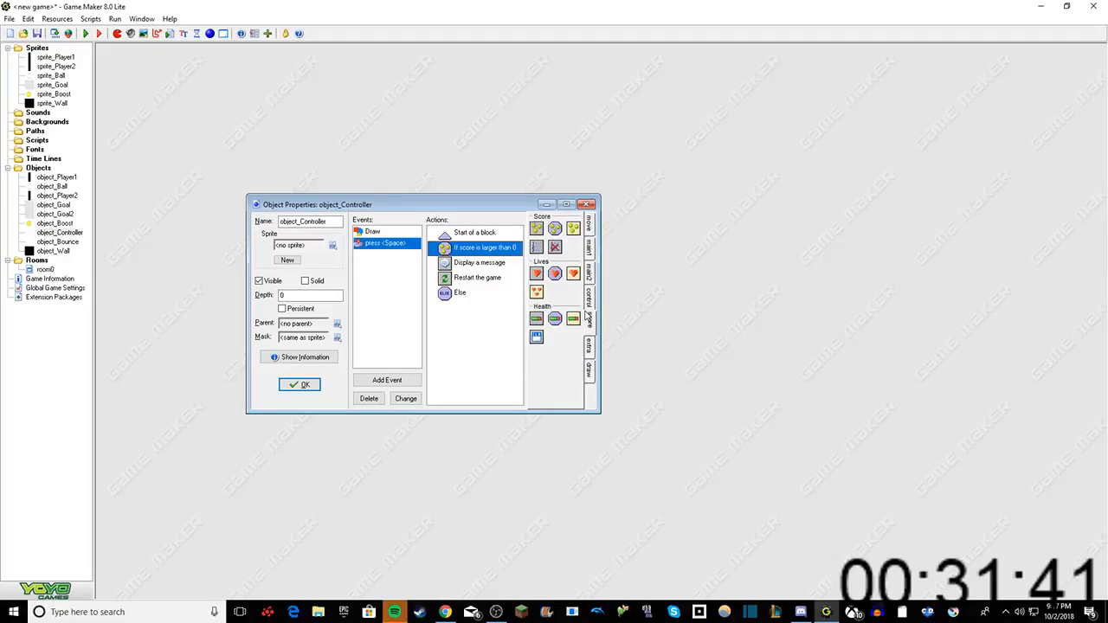
left_click(590, 348)
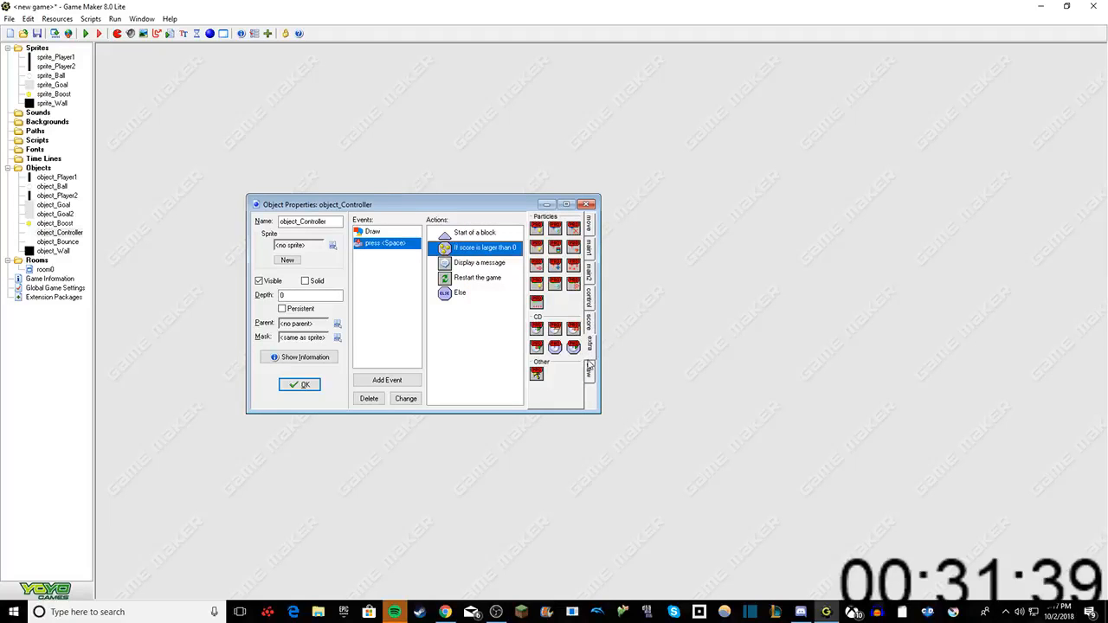
left_click(589, 370)
left_click(592, 322)
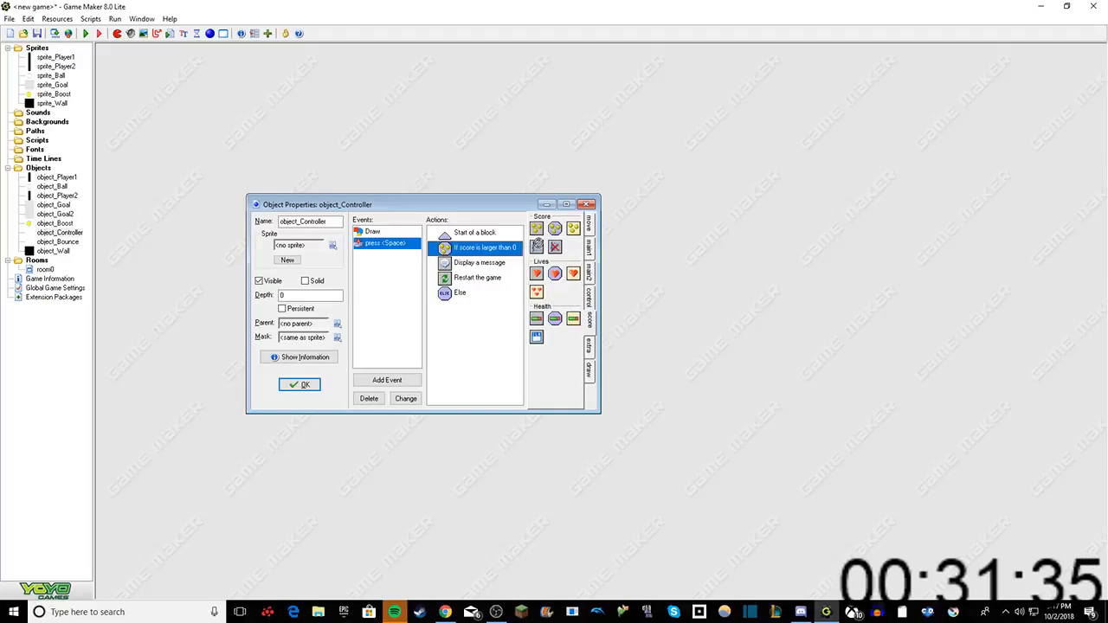
left_click(590, 274)
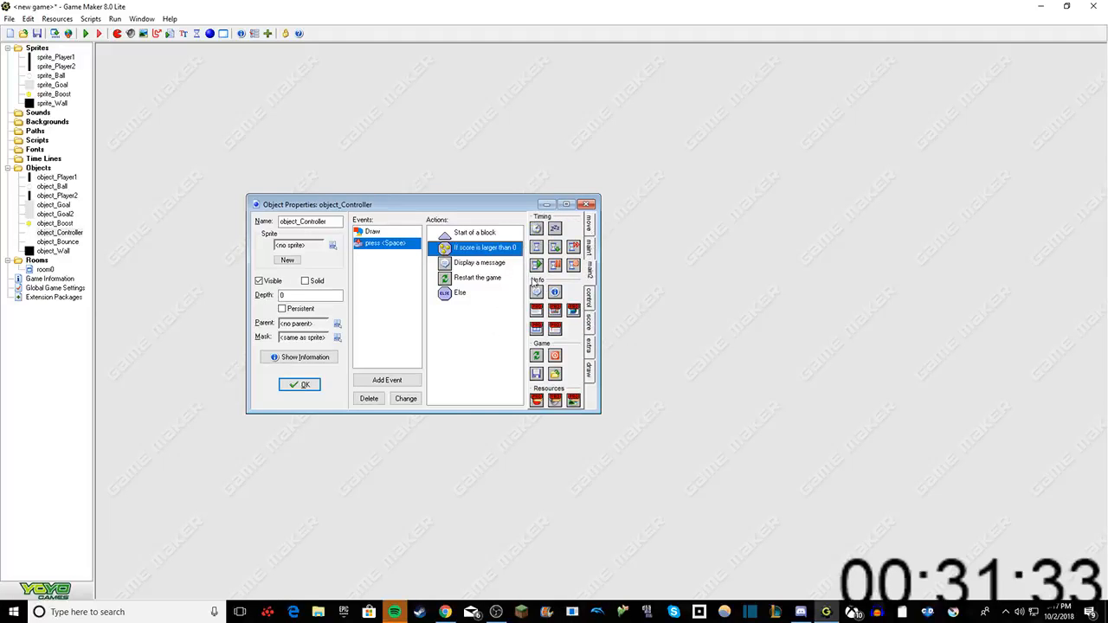
left_click_drag(537, 294, 513, 305)
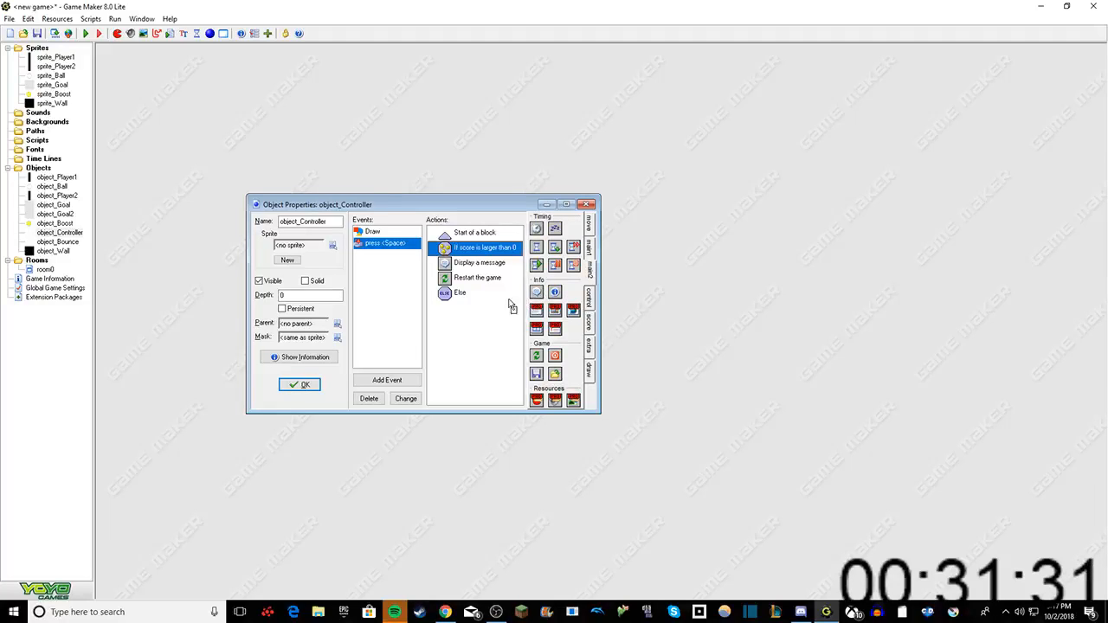
type("p")
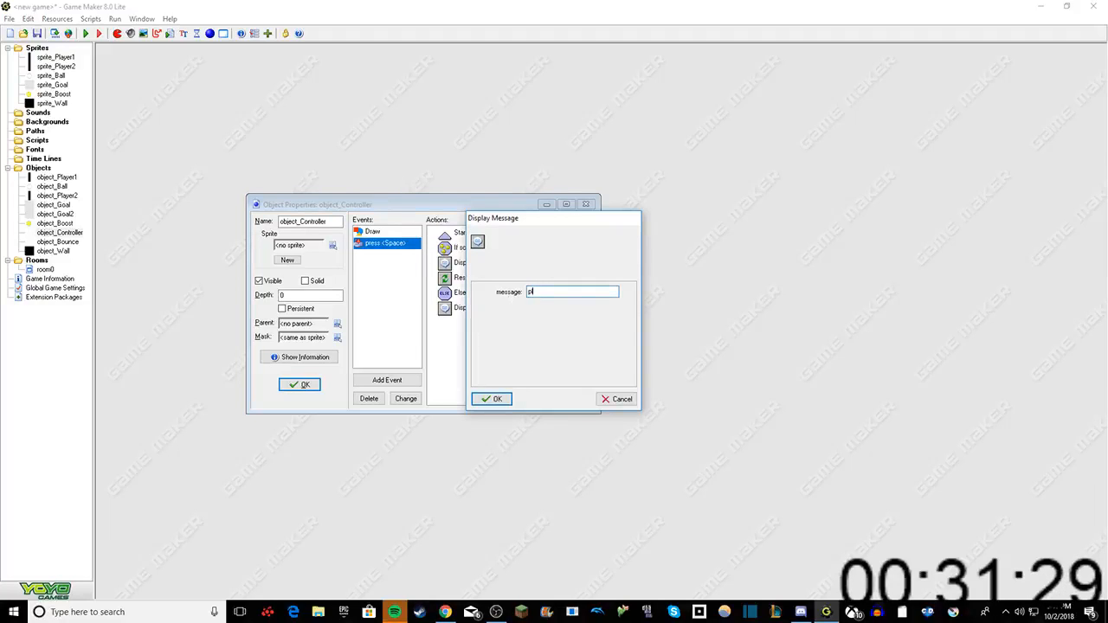
type("layer two")
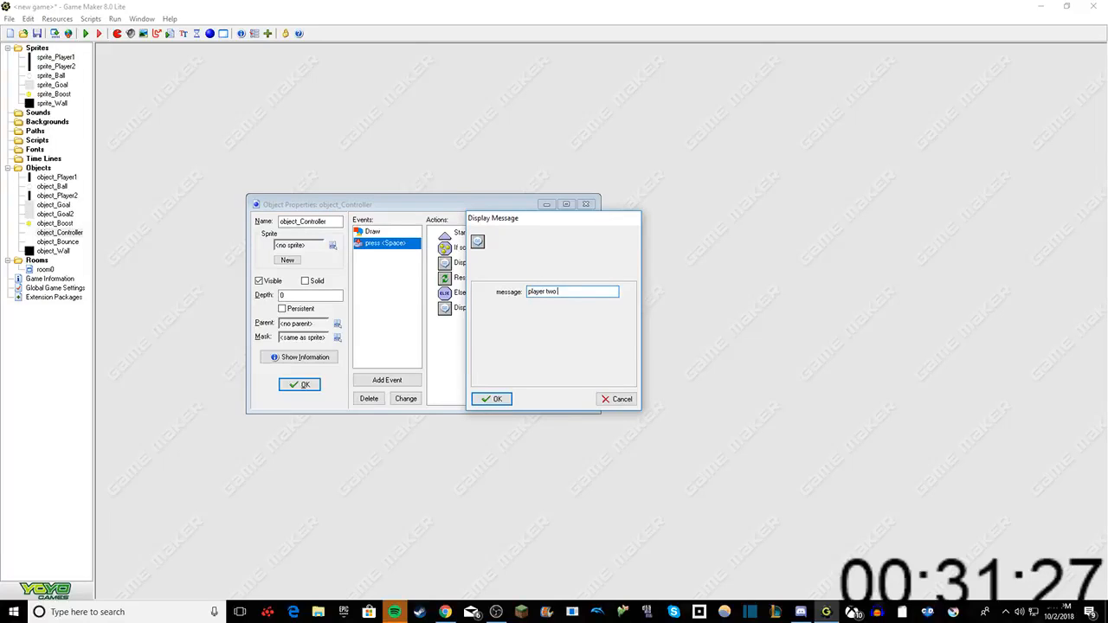
type(" wins")
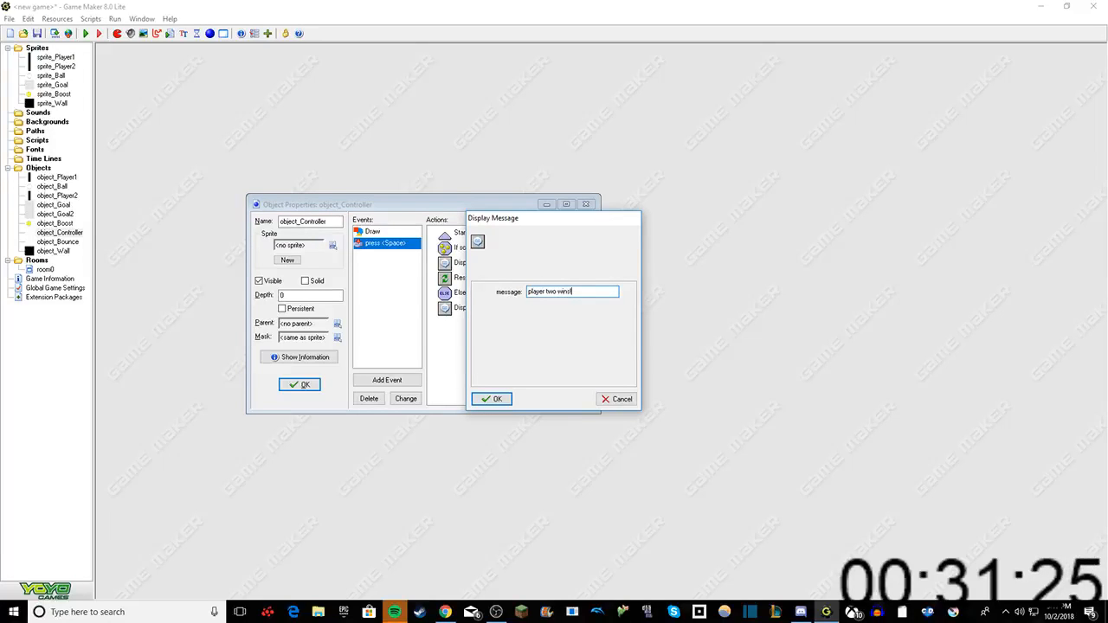
type("!")
left_click(500, 399)
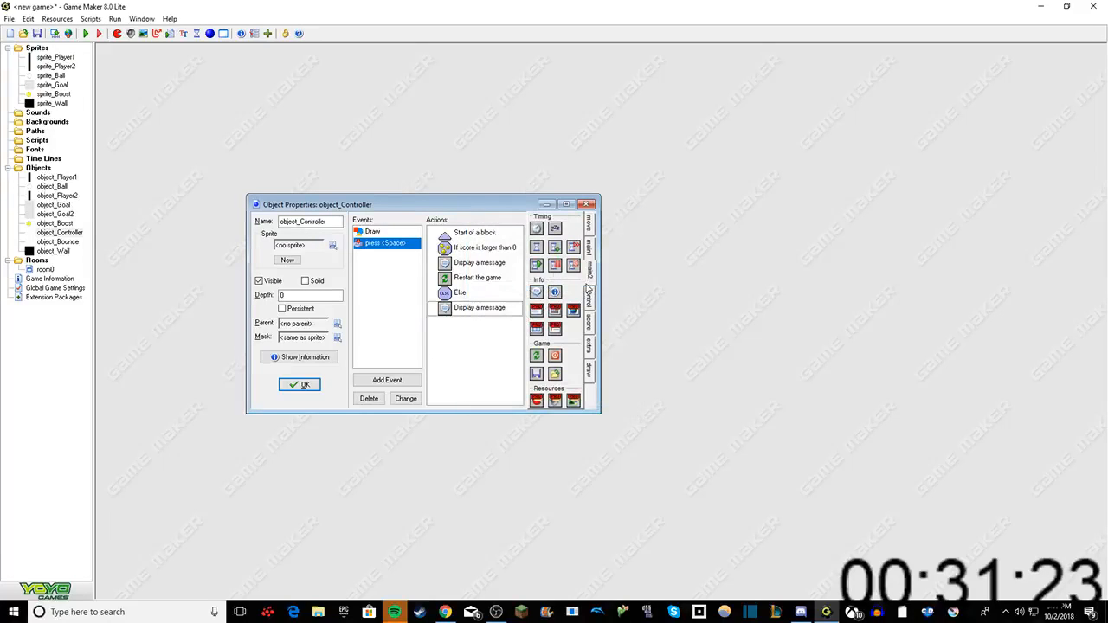
Step: Add a Restart Game action after the player two win message
left_click(589, 246)
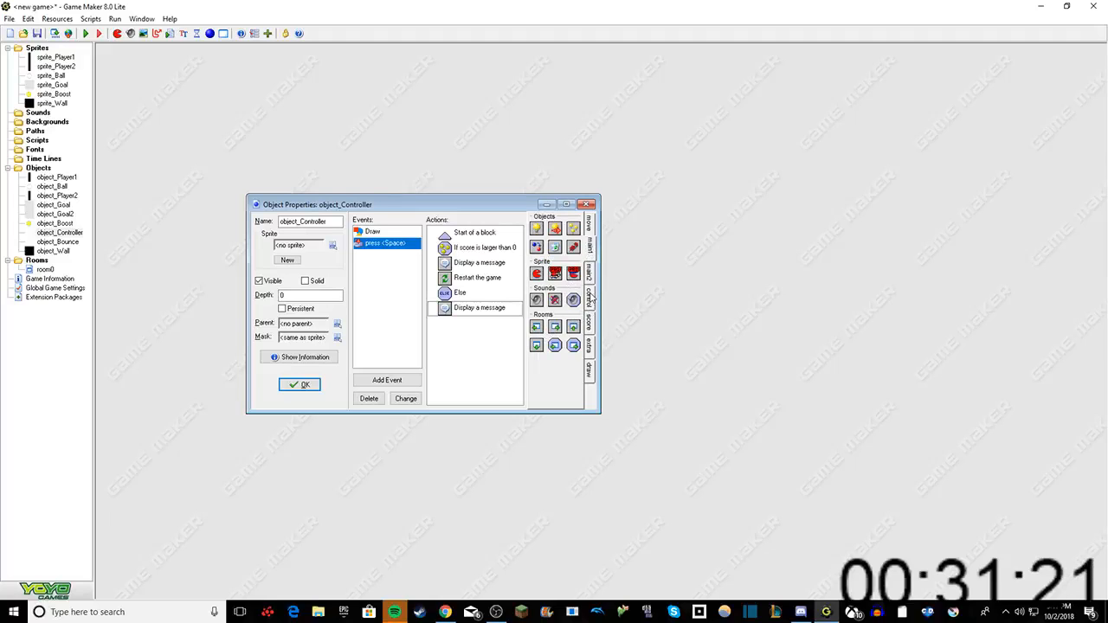
left_click(591, 296)
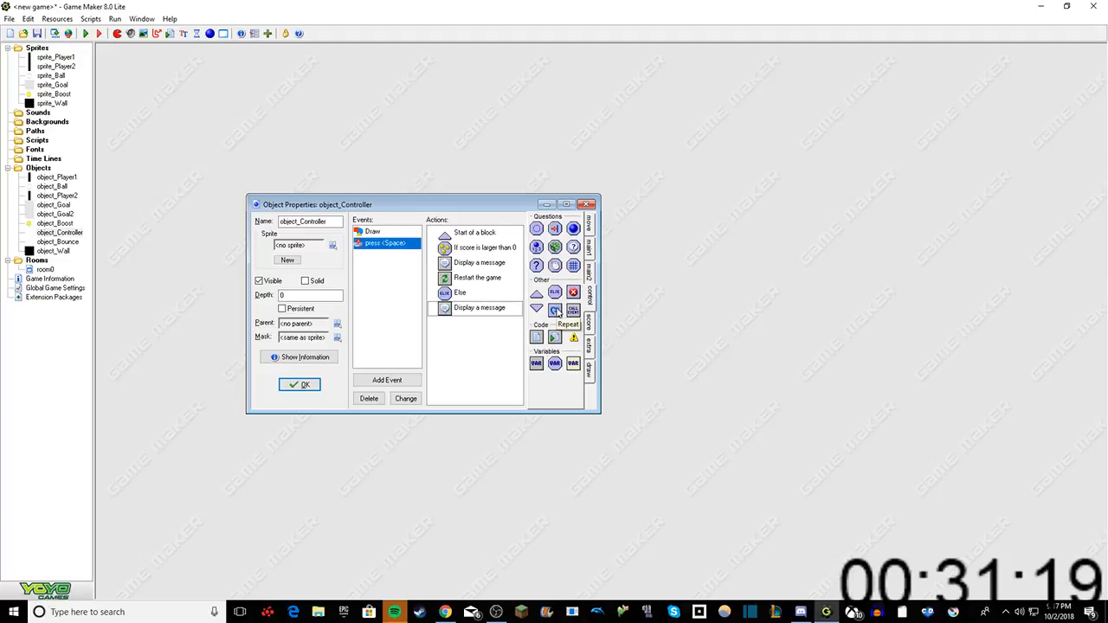
left_click(591, 279)
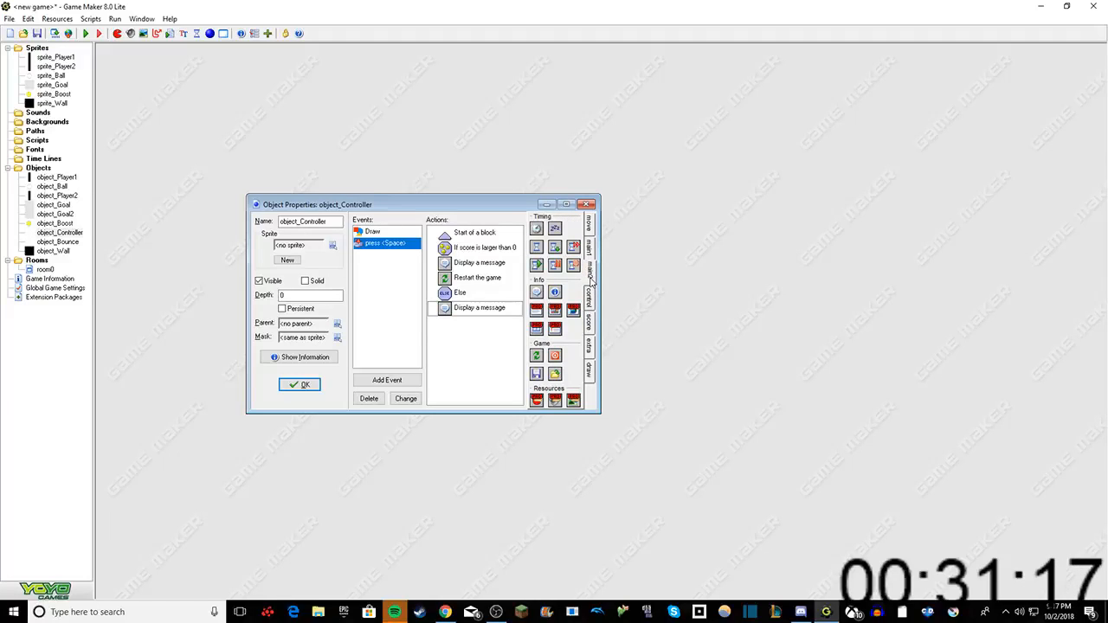
left_click(587, 260)
left_click(592, 301)
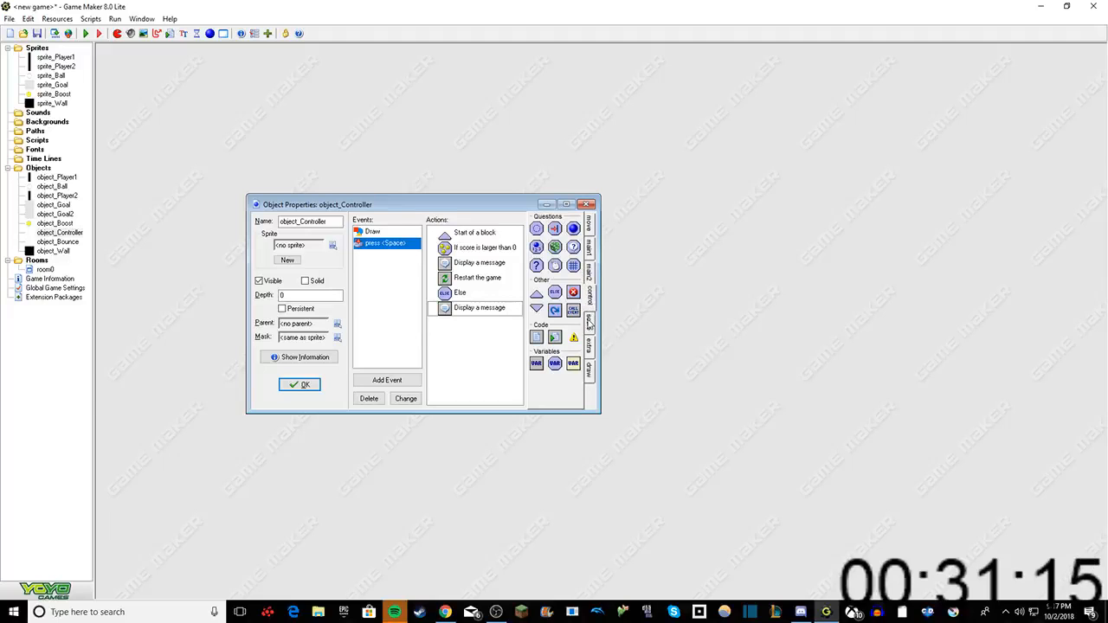
left_click(589, 324)
left_click(589, 346)
left_click(590, 274)
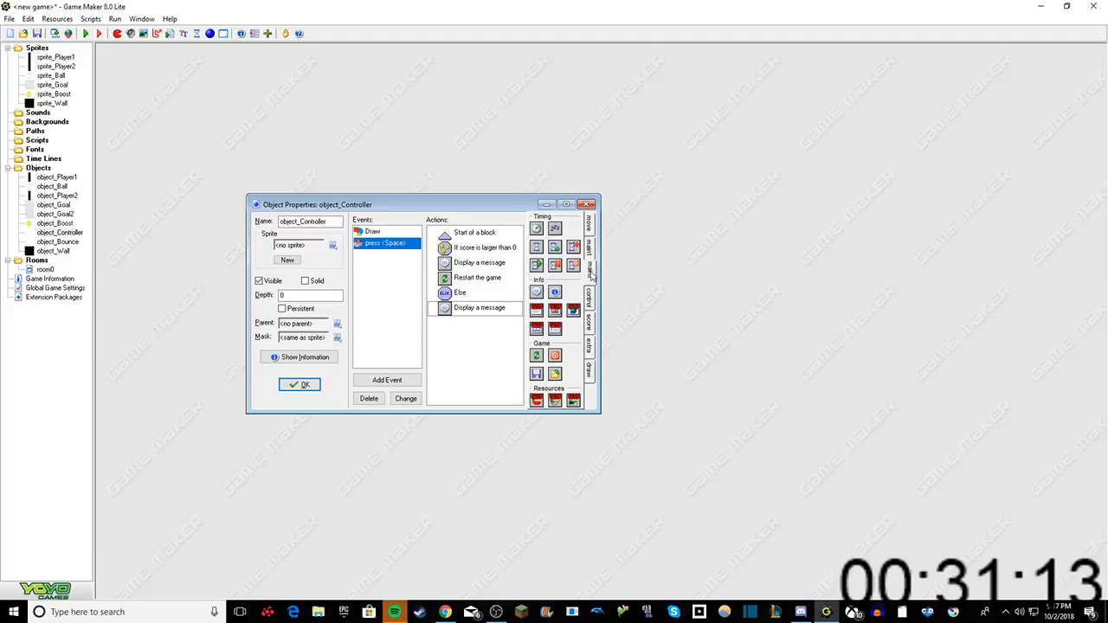
left_click_drag(535, 355, 487, 355)
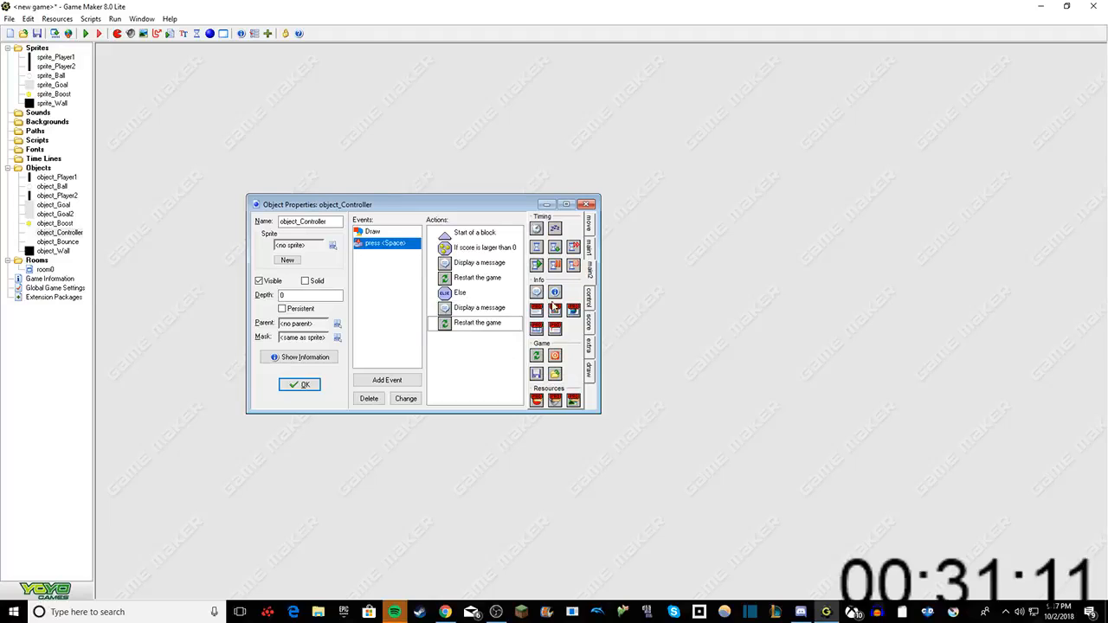
Step: Close the Space key press event's action block with an End of Block action after the second Restart Game action
left_click(589, 253)
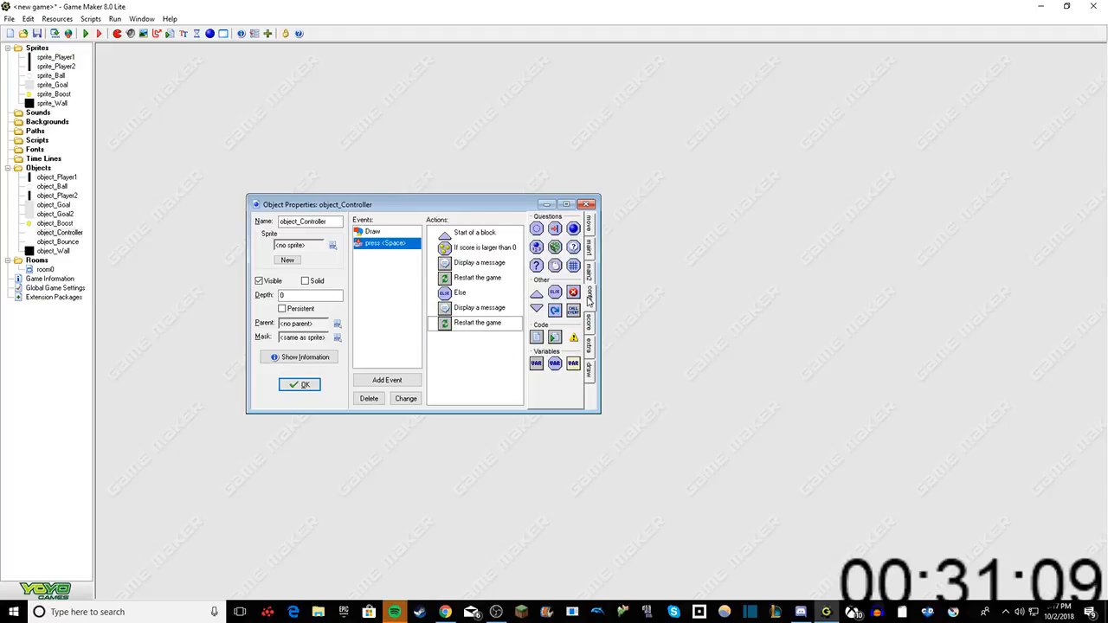
left_click(590, 298)
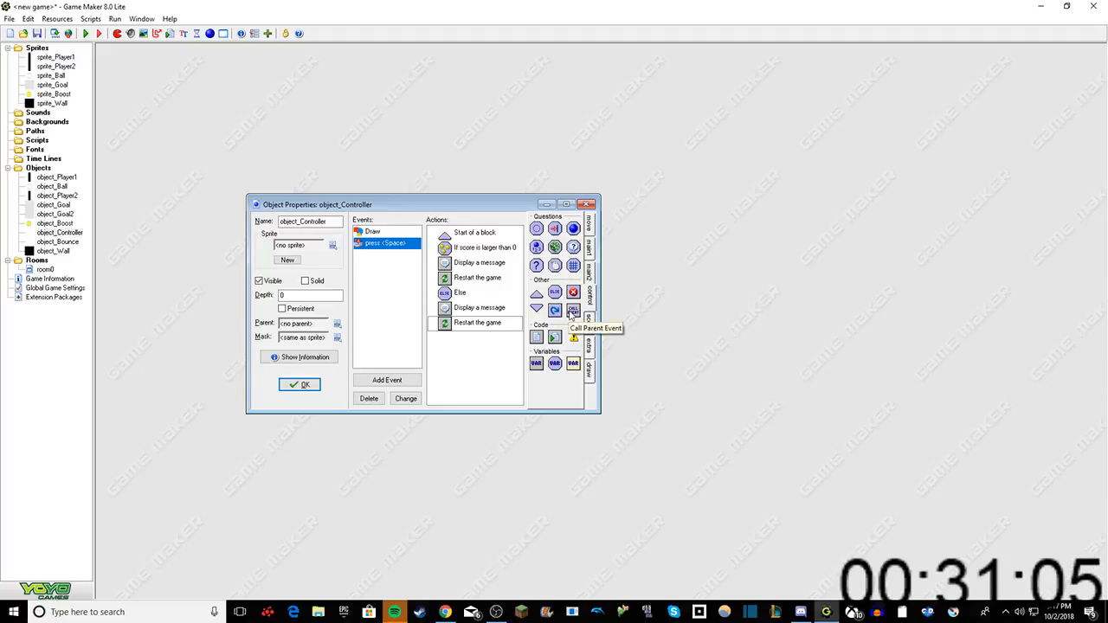
left_click(588, 242)
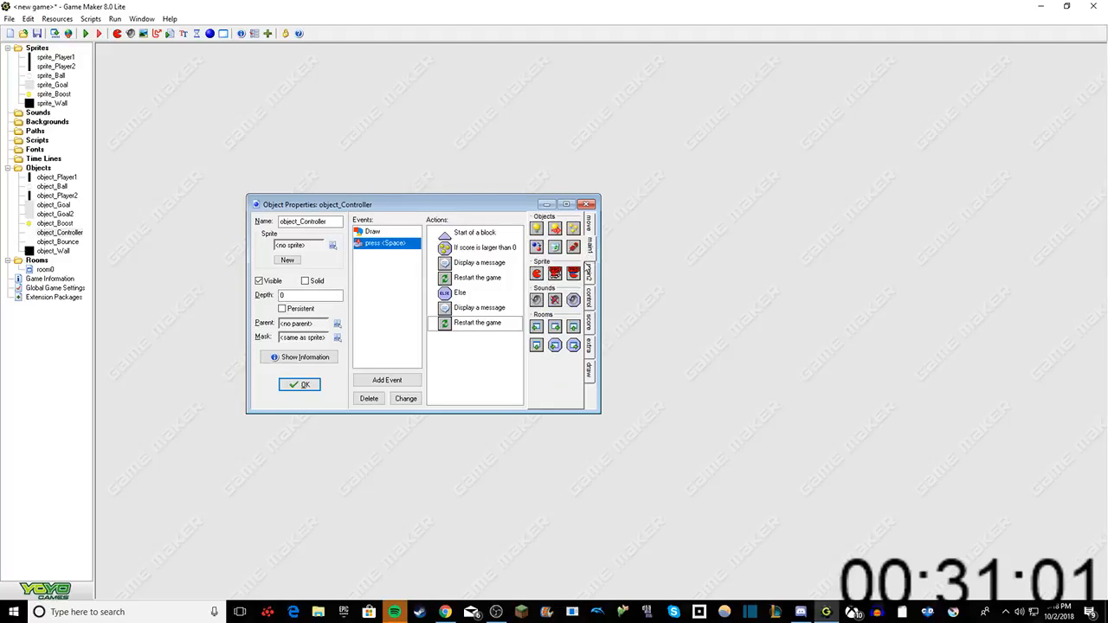
left_click(589, 273)
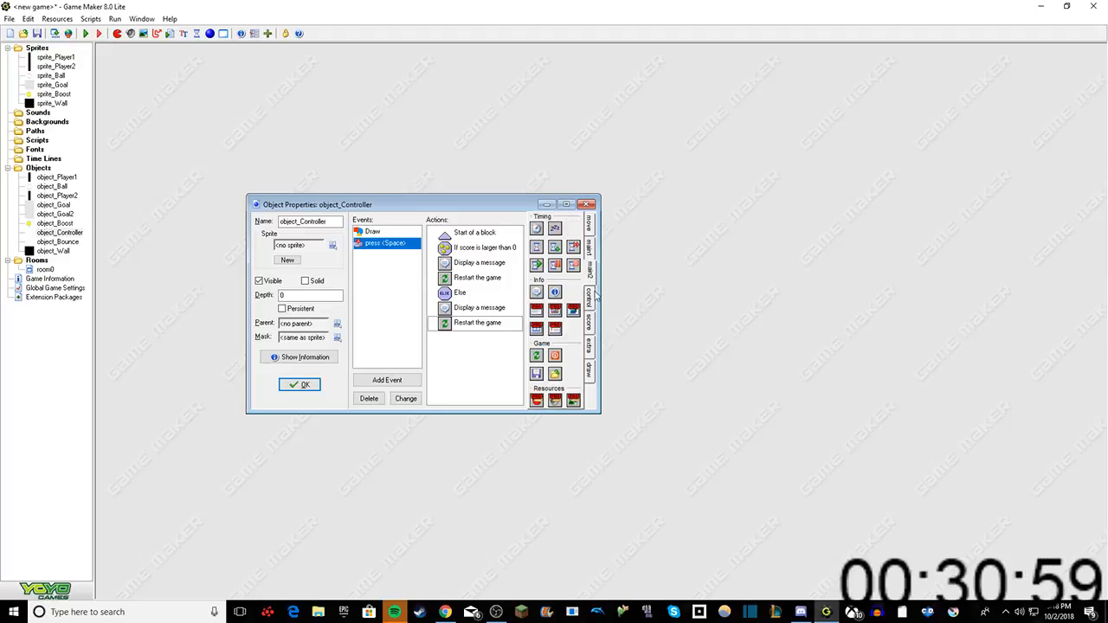
left_click(589, 296)
left_click_drag(536, 310, 464, 344)
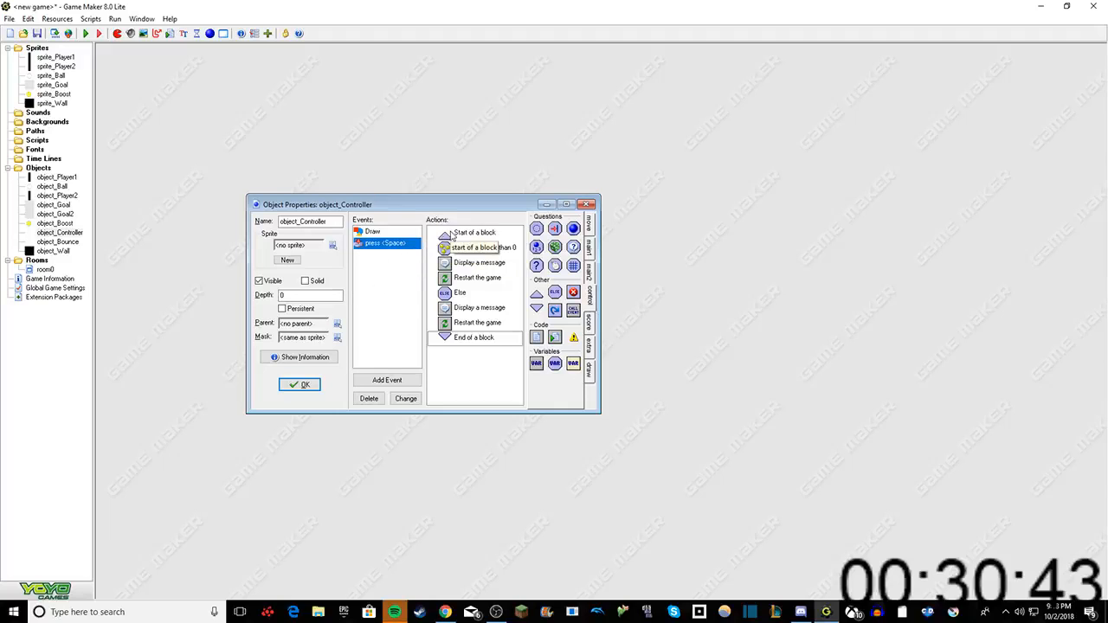
left_click(592, 223)
left_click(592, 250)
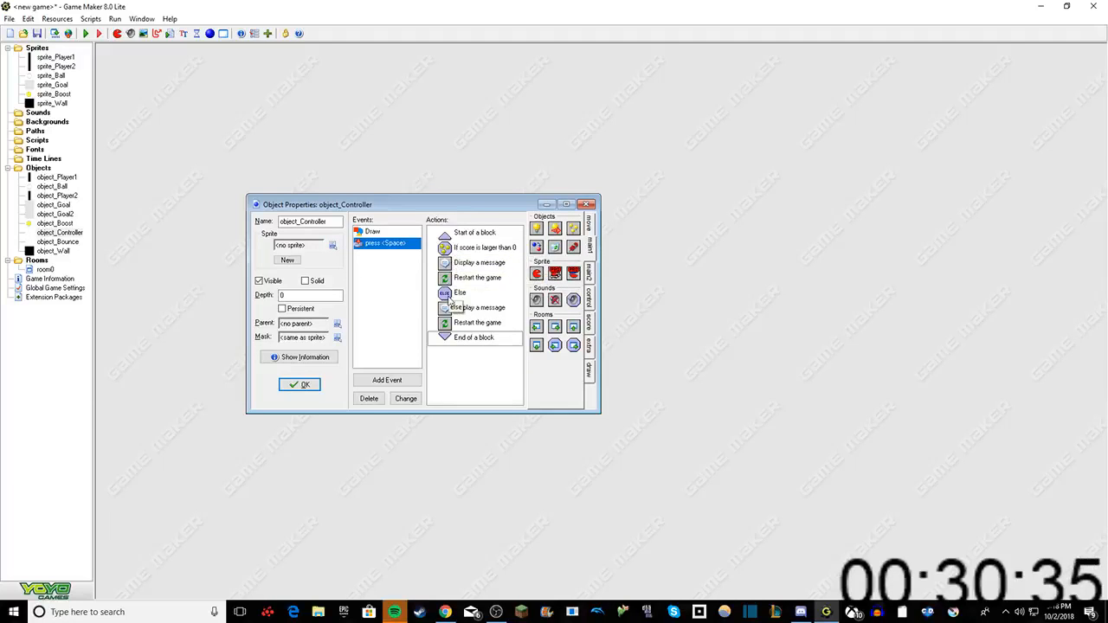
left_click_drag(454, 292, 463, 323)
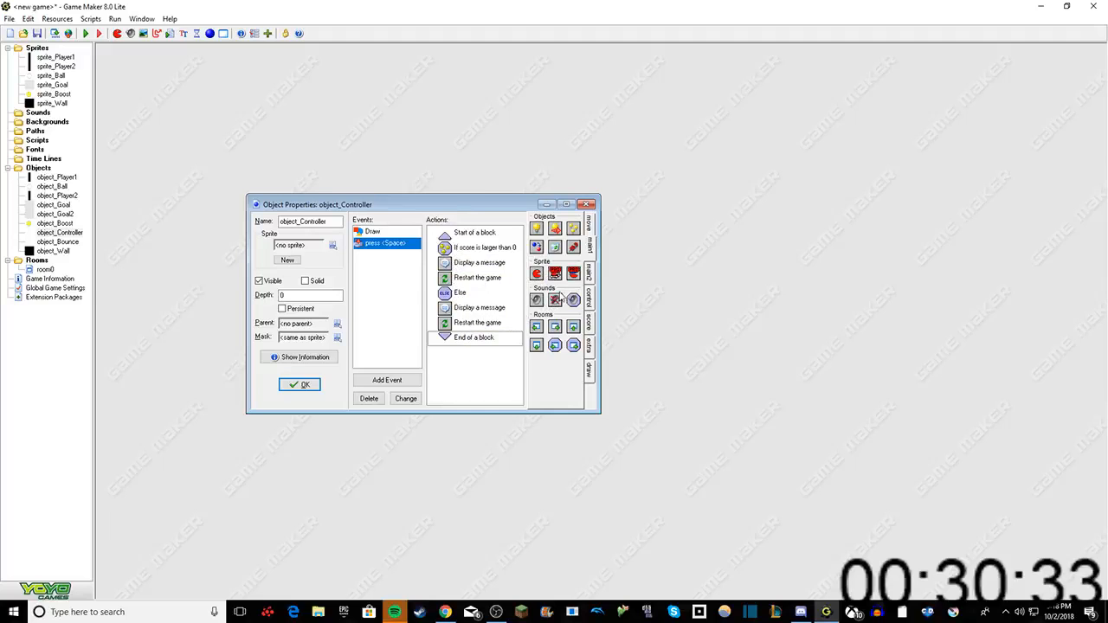
Step: Add a Game Start event to object_Controller
right_click(405, 278)
left_click(437, 283)
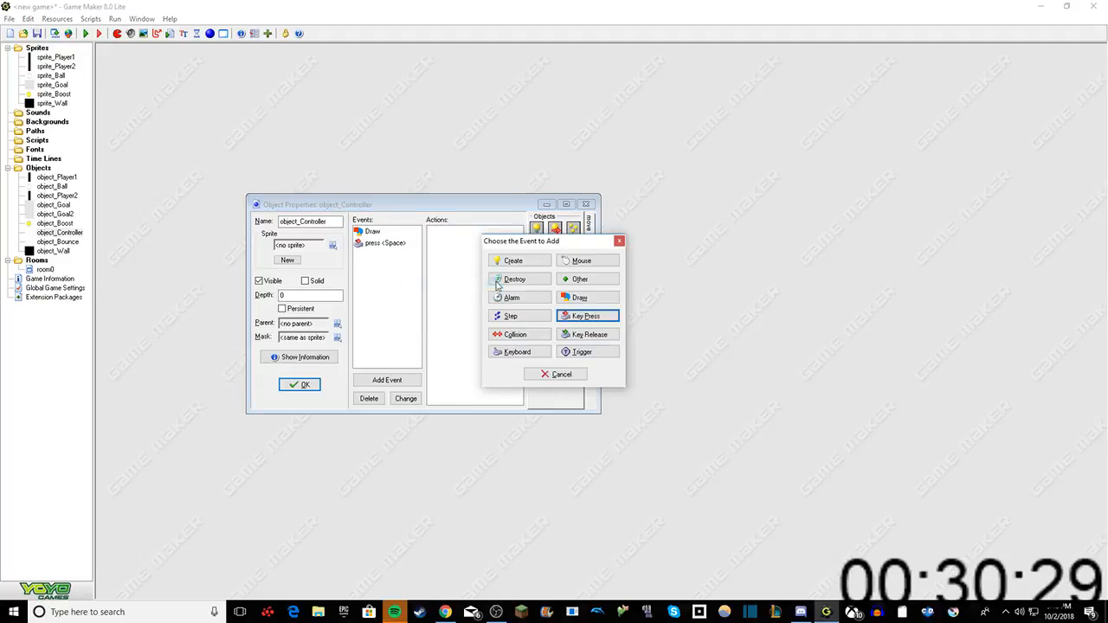
left_click(580, 279)
left_click(620, 340)
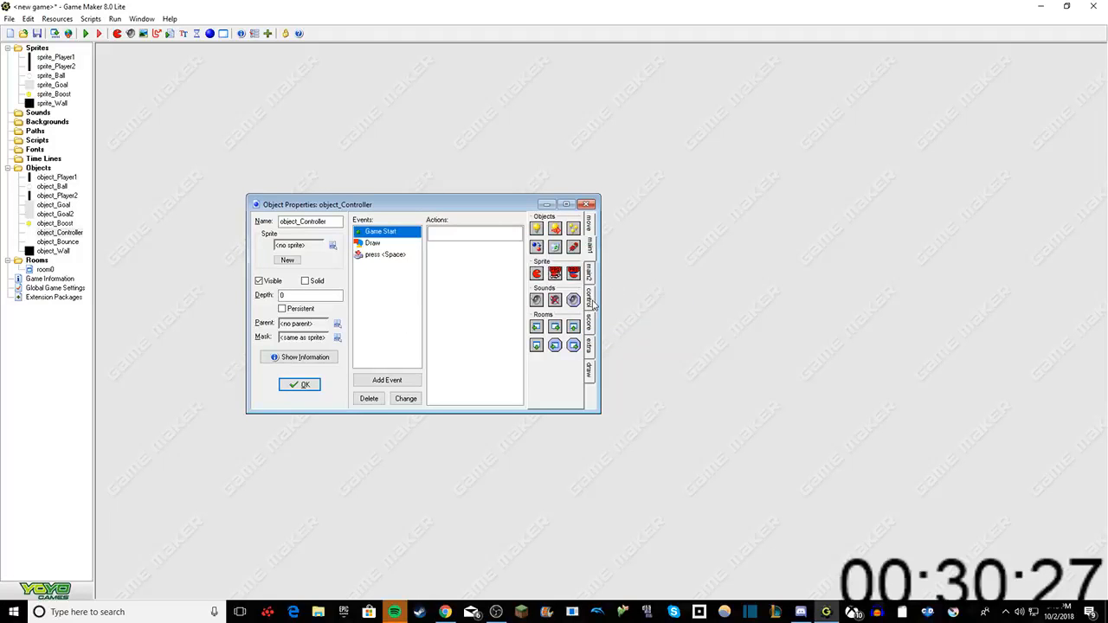
Step: Add a Set Score action with a relative new score of 1 to the Game Start event
left_click(591, 321)
left_click_drag(536, 227, 481, 249)
type("1")
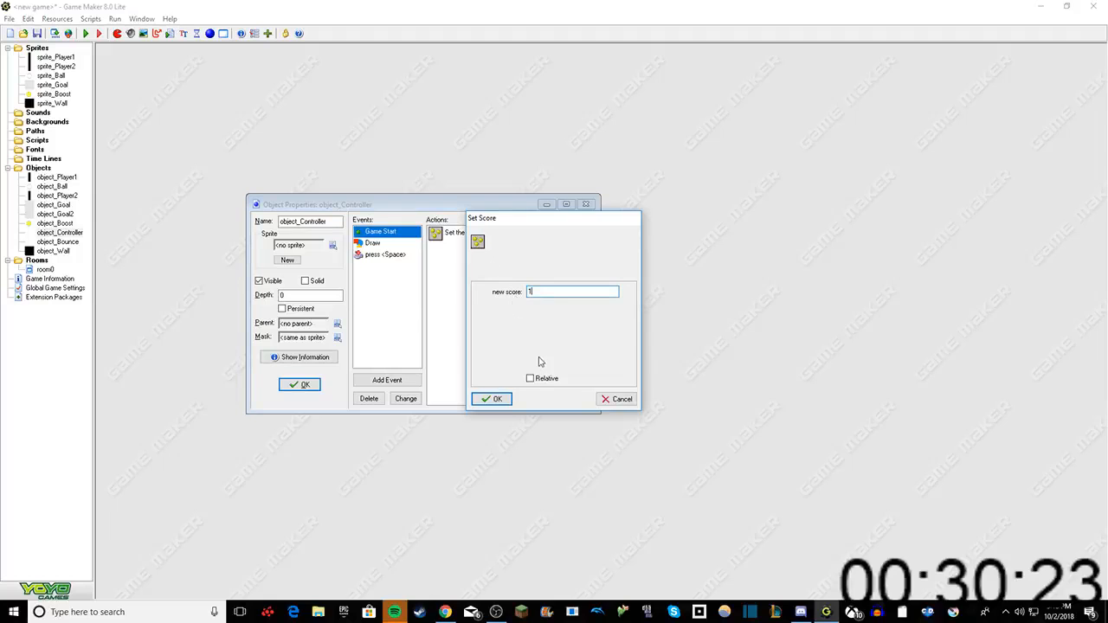
left_click(529, 378)
left_click(497, 399)
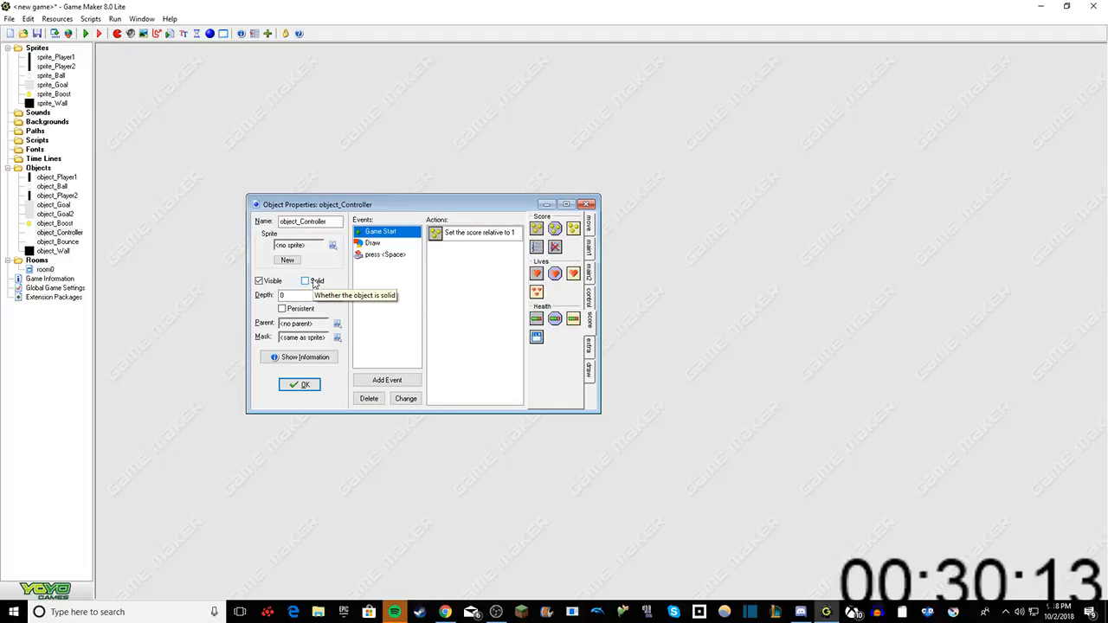
Step: Clear the Set Score action from the Game Start event
right_click(473, 233)
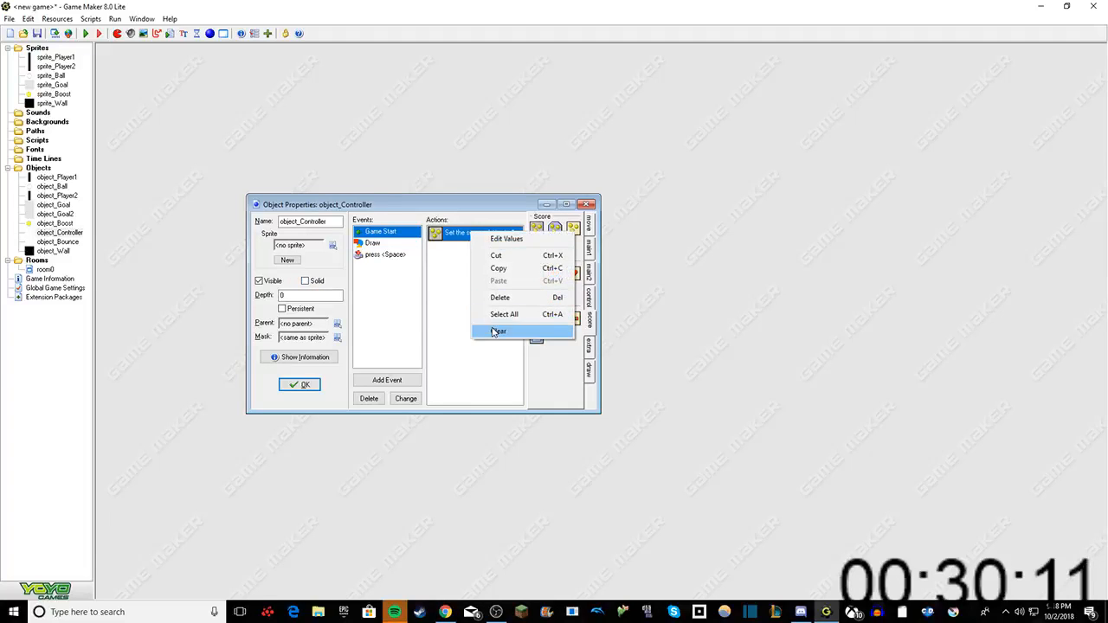
left_click(496, 332)
right_click(462, 248)
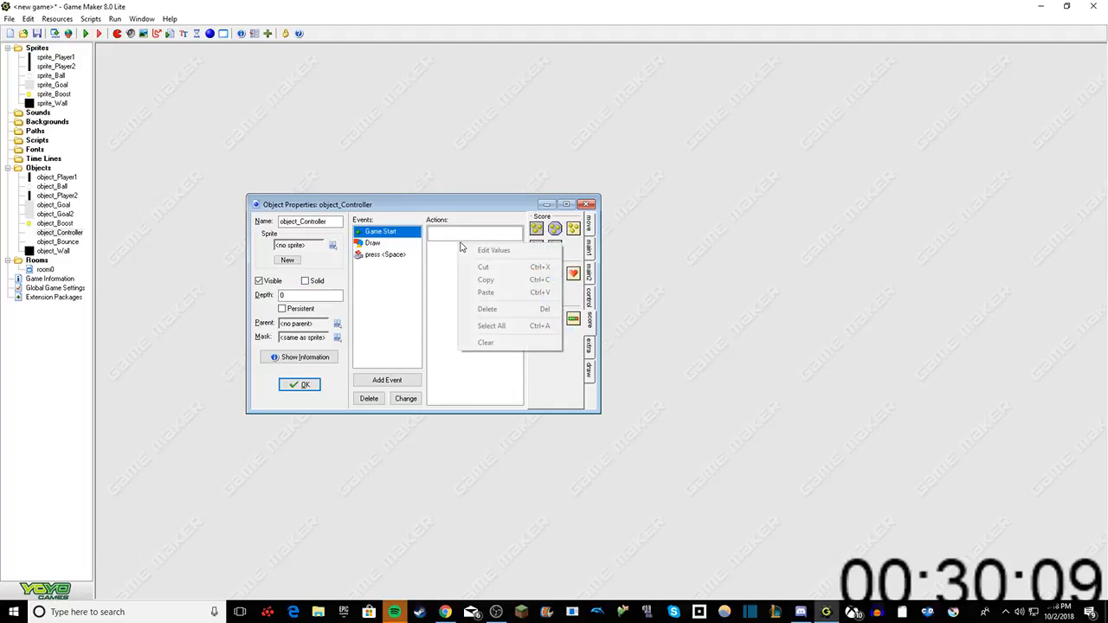
left_click(459, 239)
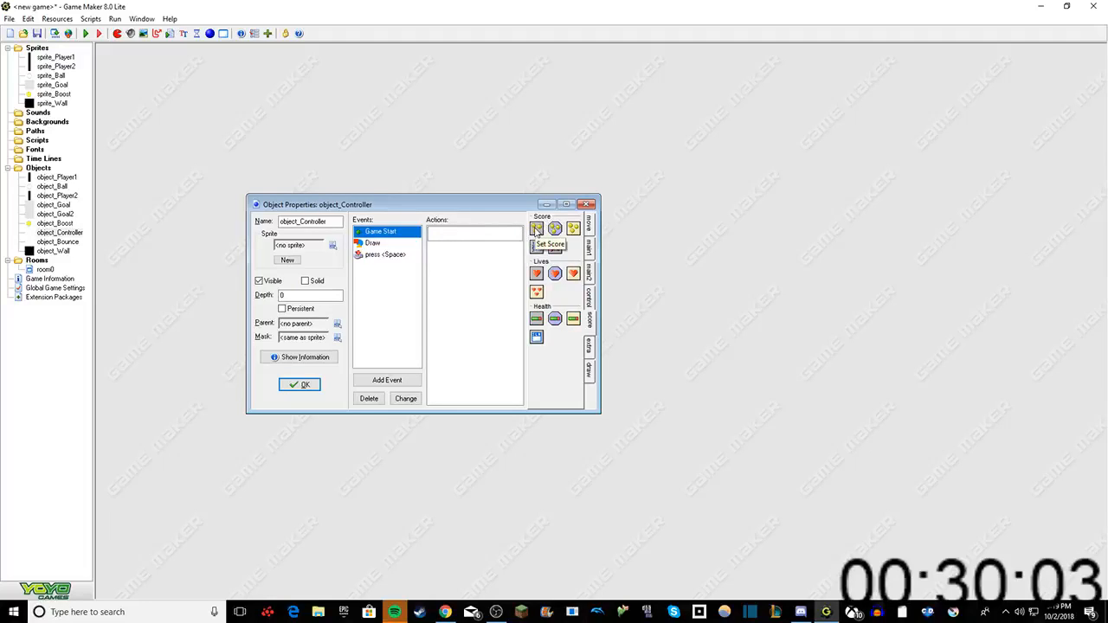
Step: Delete the empty Game Start event from object_Controller
left_click(371, 254)
left_click(372, 242)
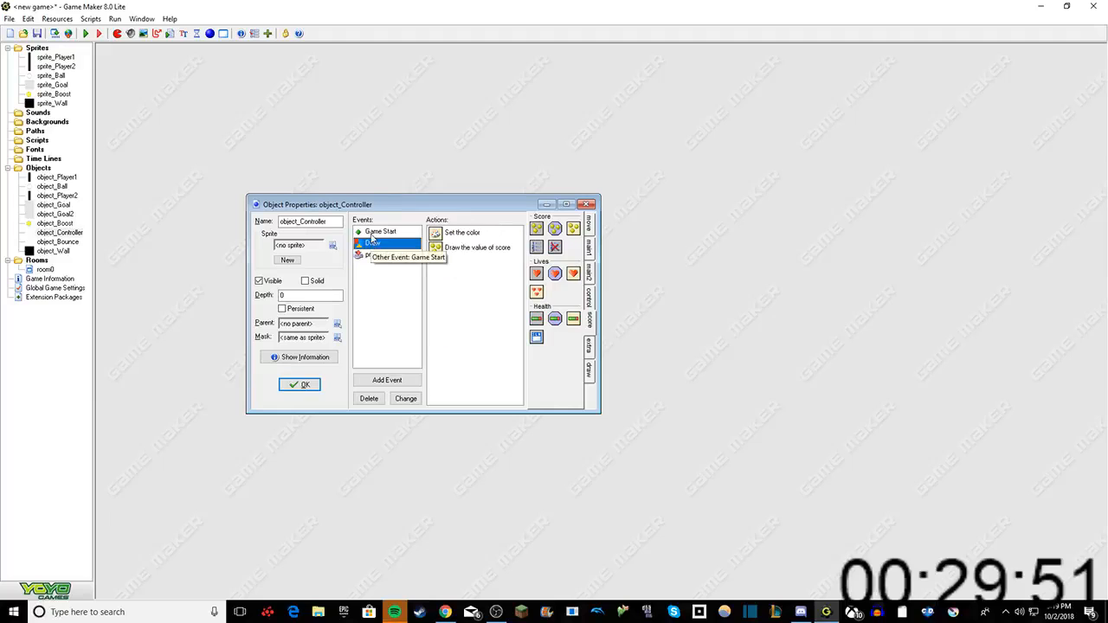
left_click(373, 233)
left_click(374, 243)
left_click(377, 233)
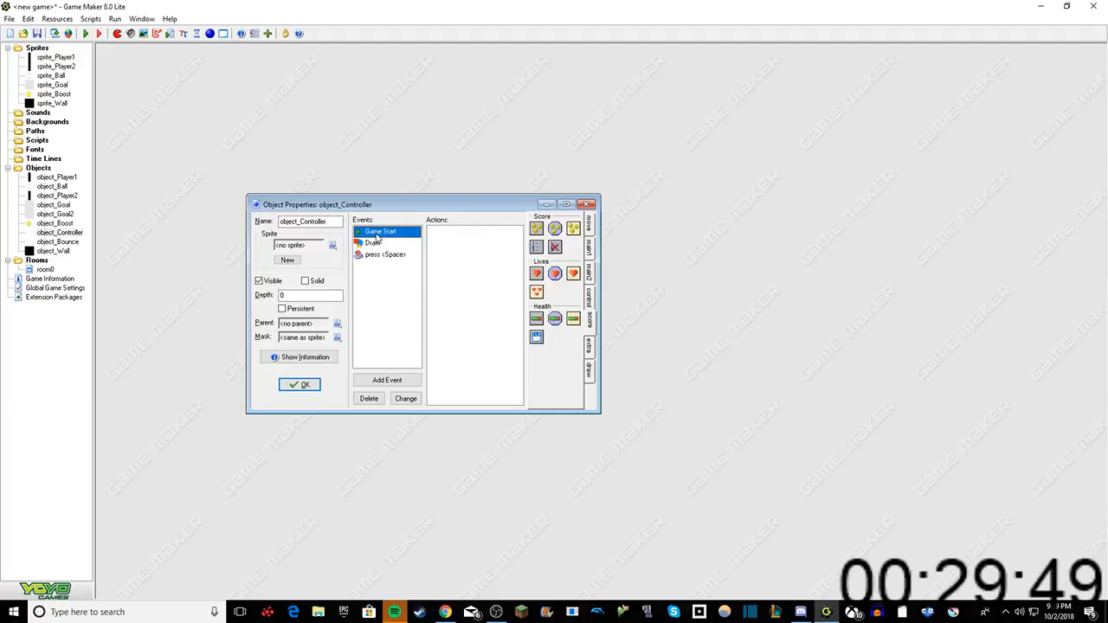
right_click(377, 236)
left_click(394, 280)
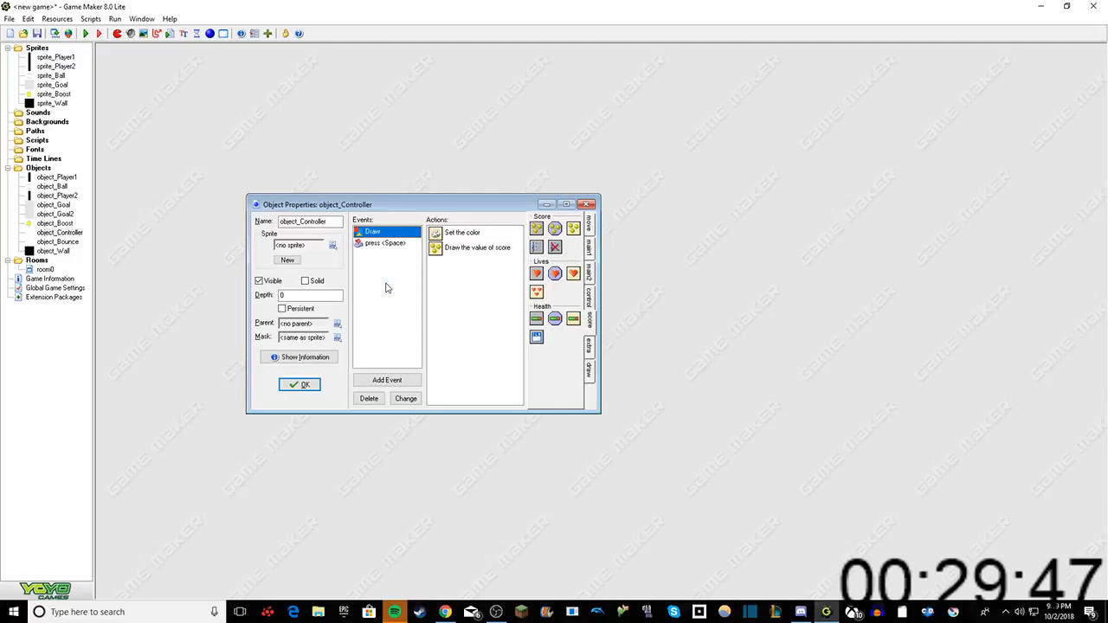
Step: Accept object_Controller's properties and close its window
right_click(386, 284)
left_click(354, 328)
left_click(300, 381)
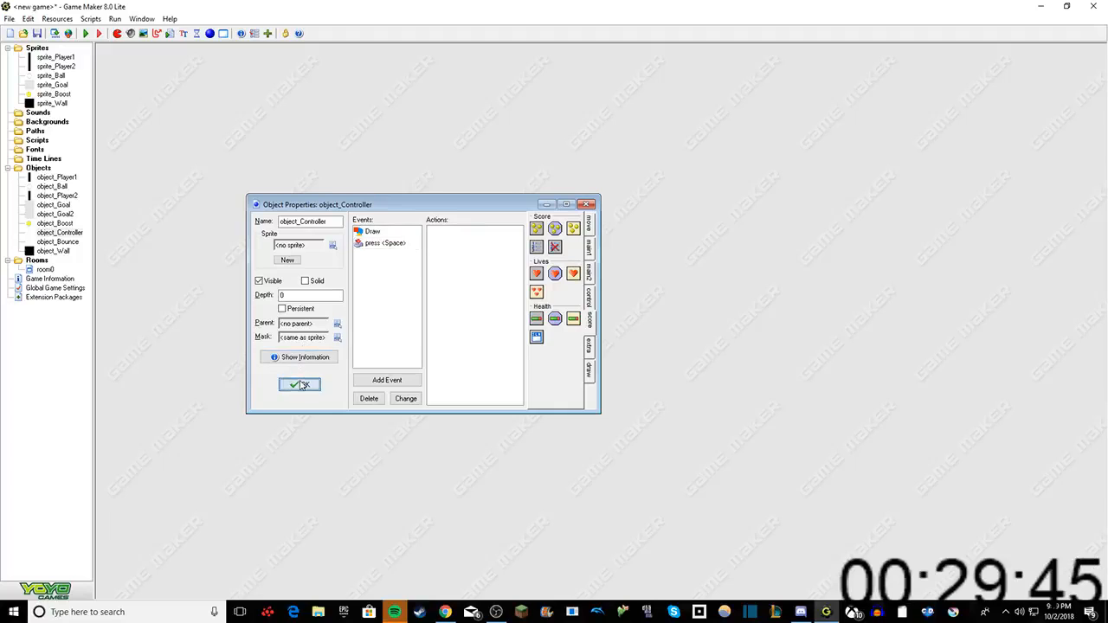
Step: Open object_Bounce's properties and add a Game Start event
double_click(52, 242)
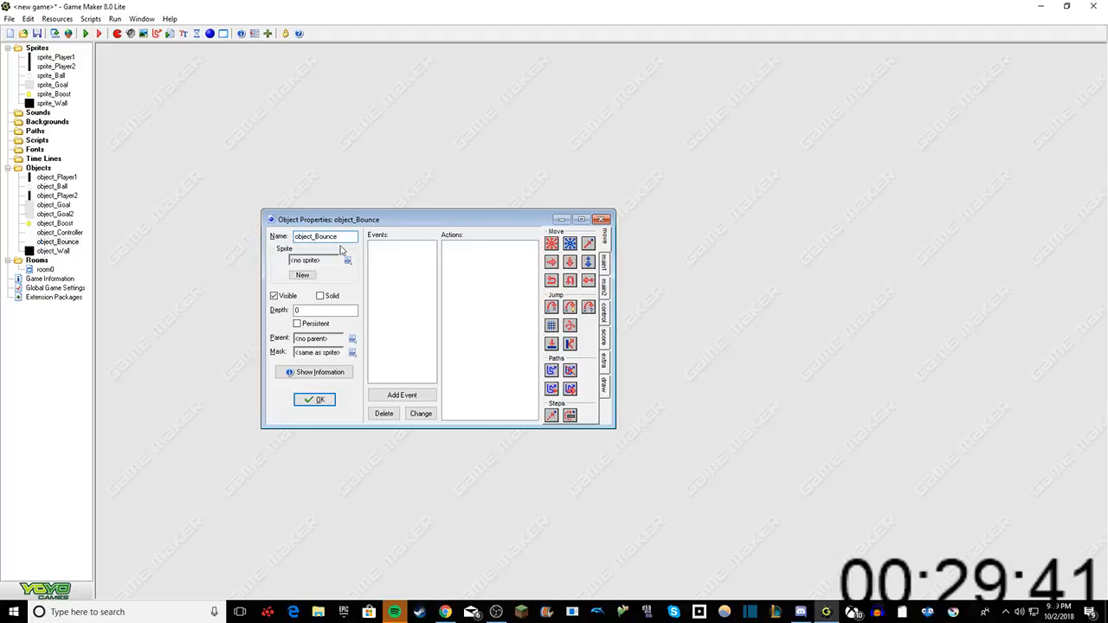
right_click(371, 257)
left_click(392, 258)
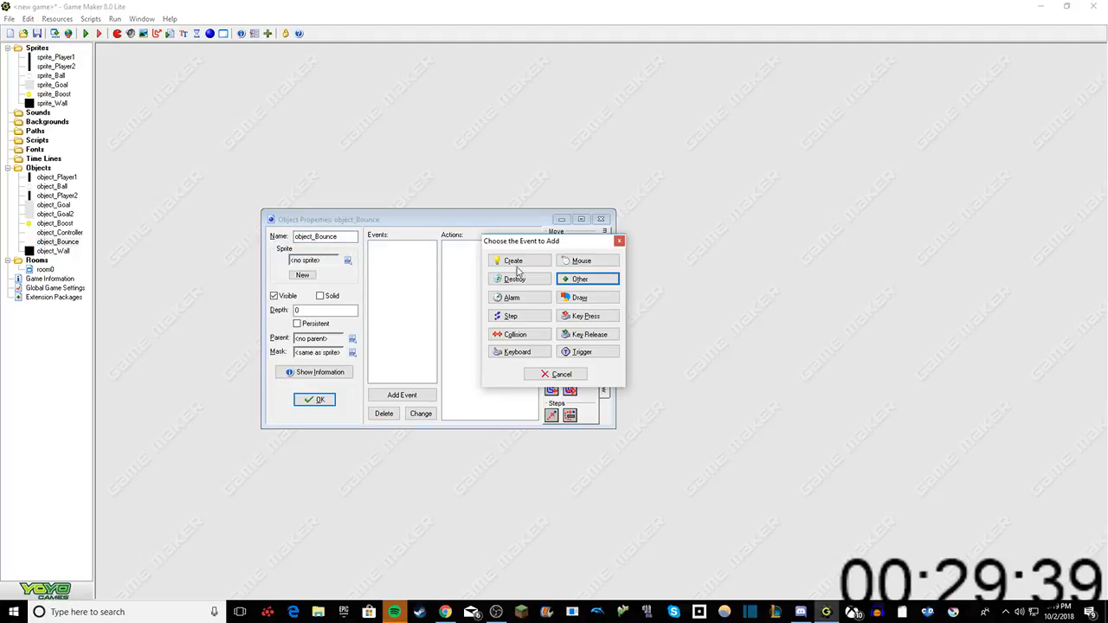
left_click(578, 279)
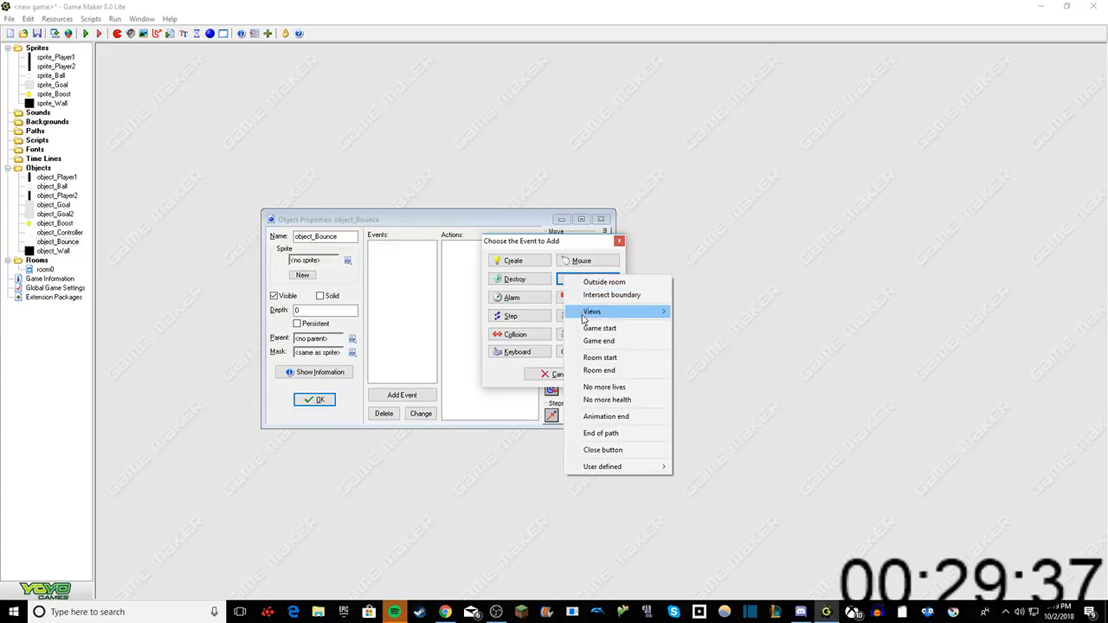
left_click(599, 328)
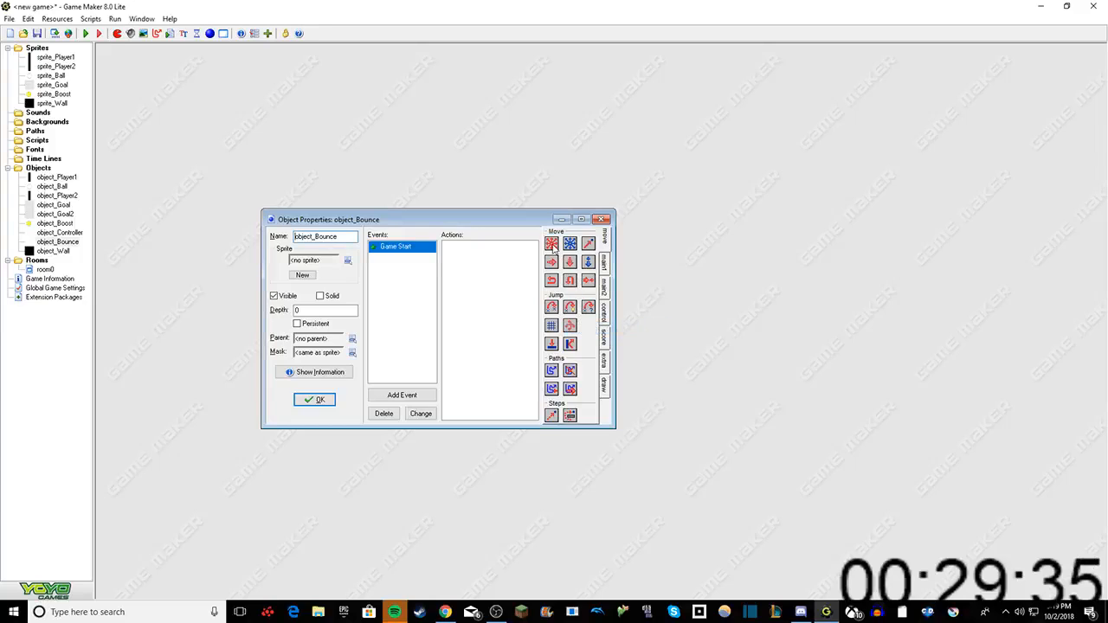
Step: Add a Move Fixed action to the Game Start event with all eight outer directions enabled and speed 10
left_click_drag(554, 250, 508, 273)
left_click(533, 297)
left_click(548, 297)
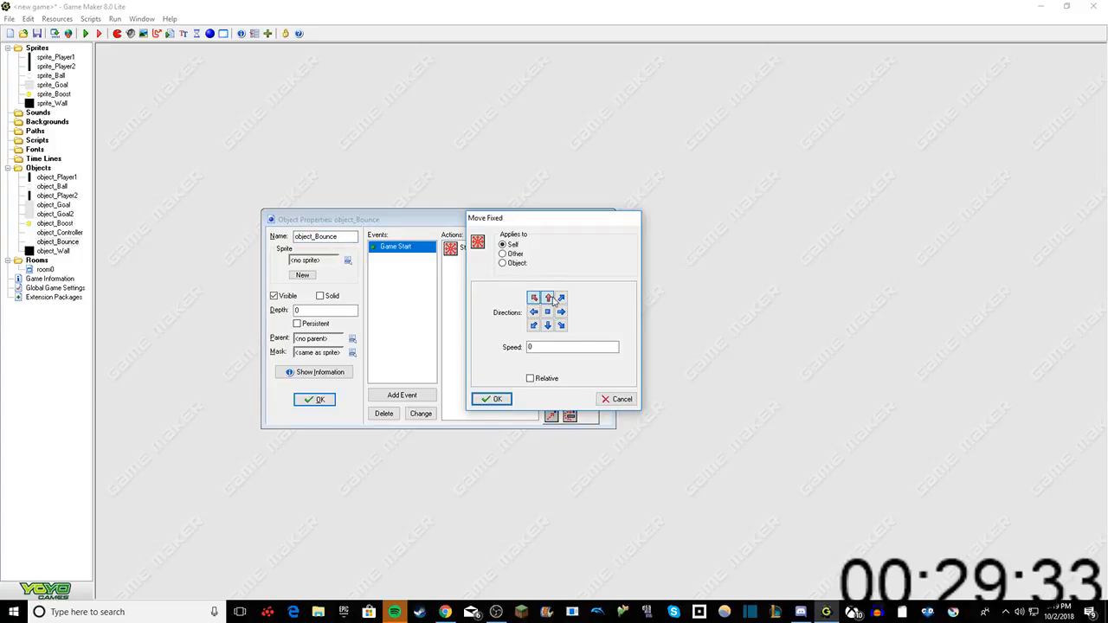
left_click(562, 297)
left_click(561, 311)
left_click(561, 325)
left_click(548, 326)
left_click(533, 326)
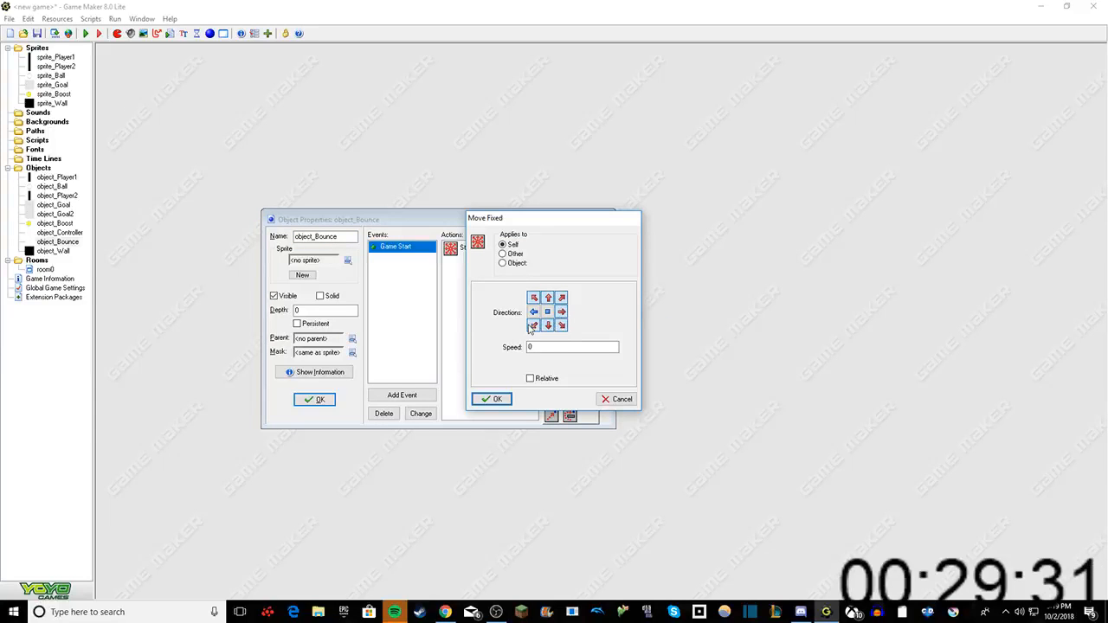
left_click(533, 312)
left_click(537, 347)
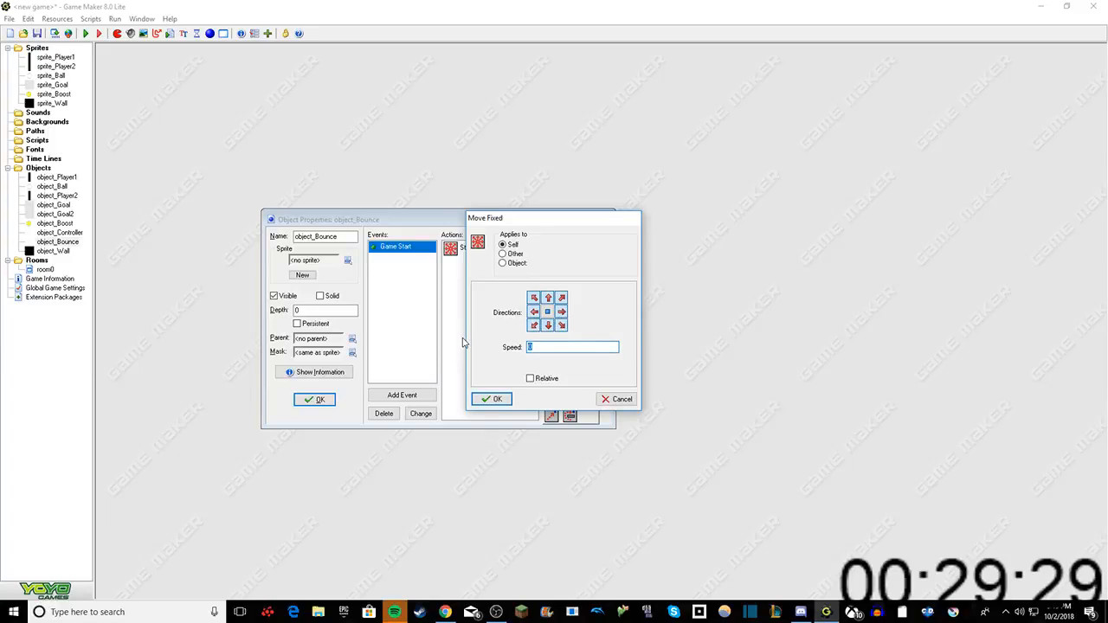
type("10")
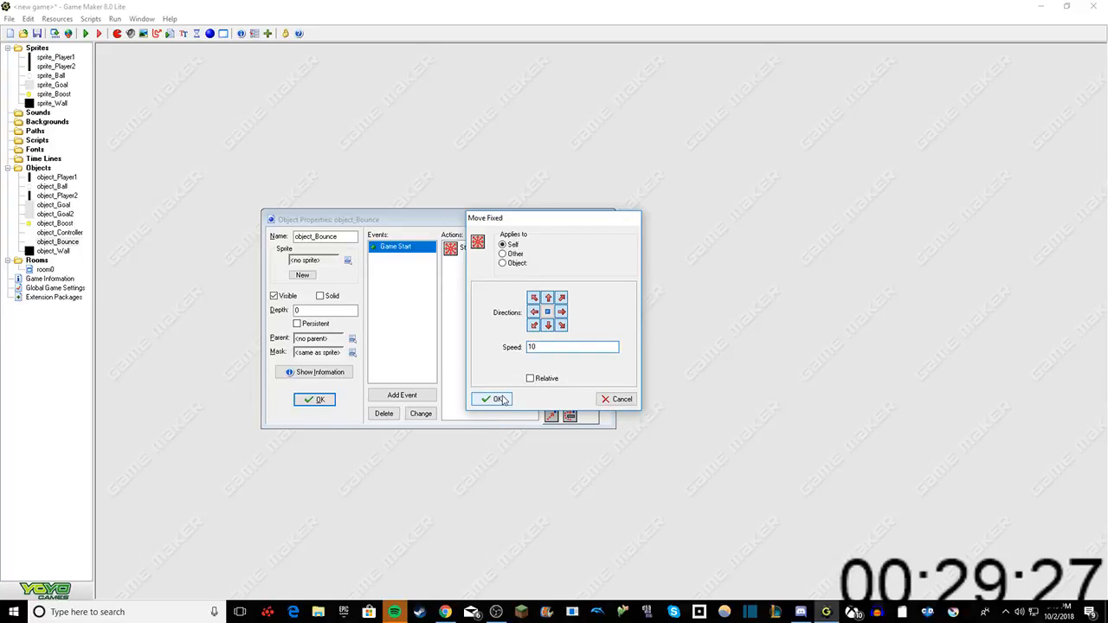
left_click(497, 399)
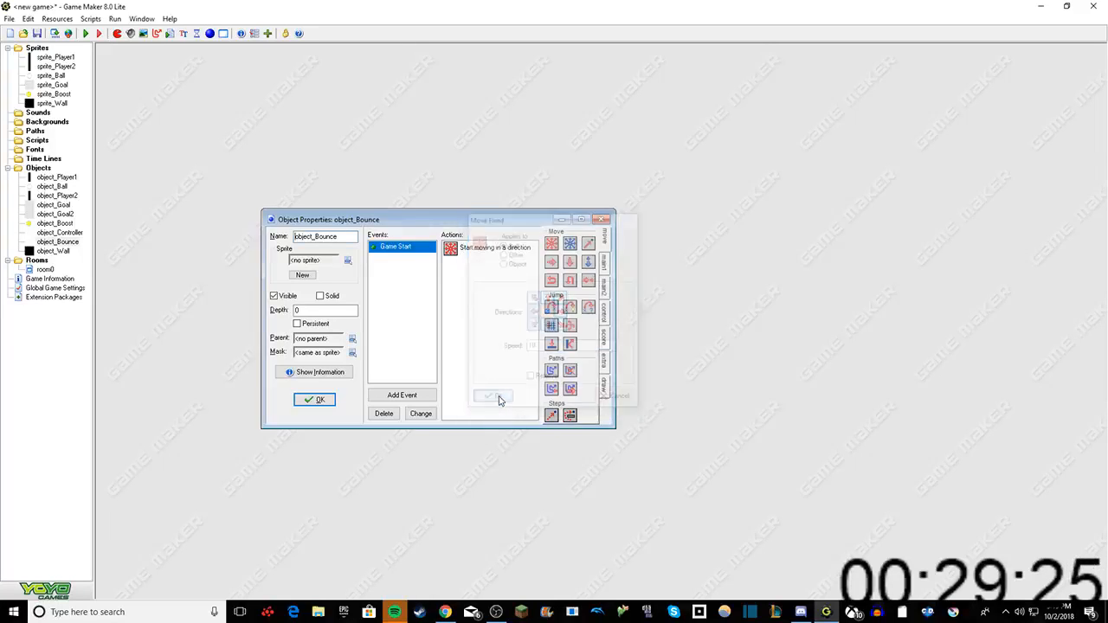
Step: Add a normal Step event to object_Bounce
right_click(423, 304)
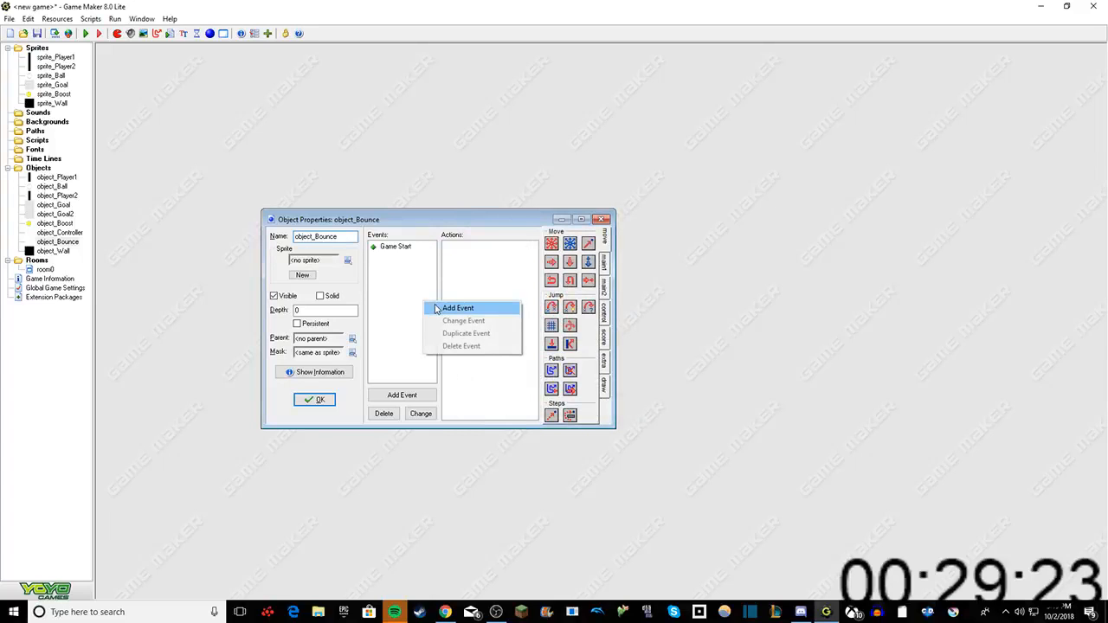
left_click(456, 308)
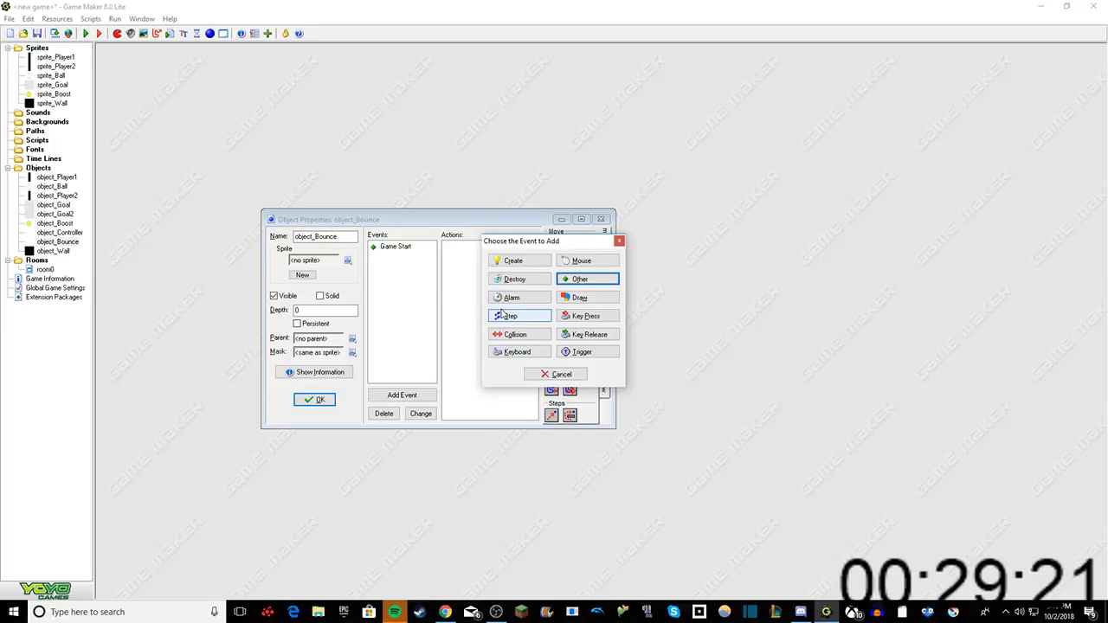
left_click(504, 315)
left_click(510, 316)
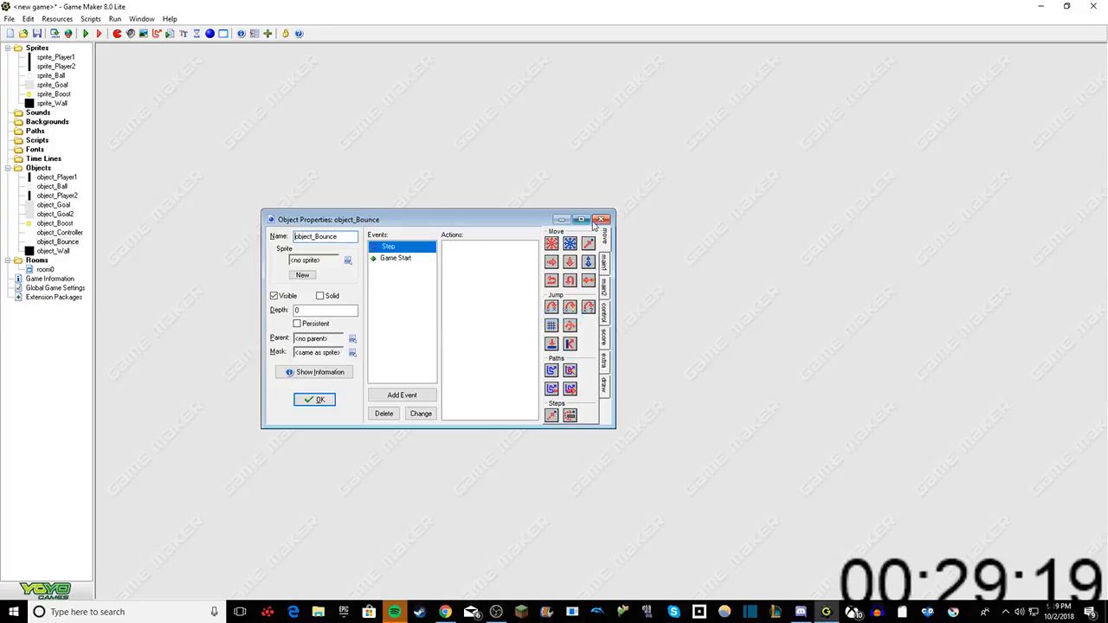
Step: Add a Start Block and a Test Chance action with 60 sides to the Step event
left_click(604, 262)
left_click(604, 289)
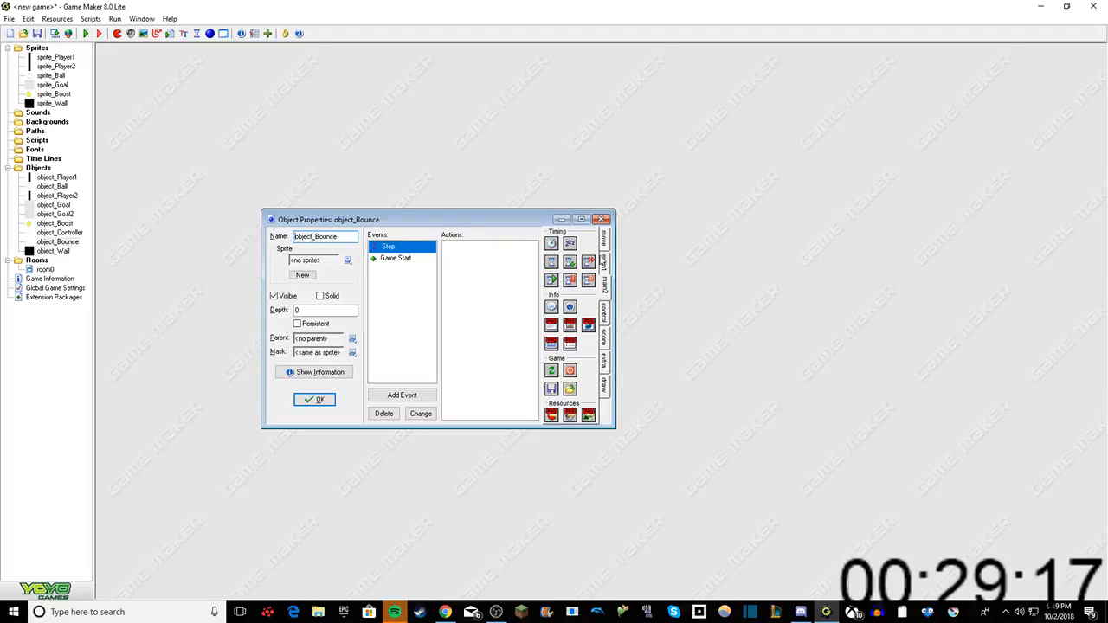
left_click(604, 309)
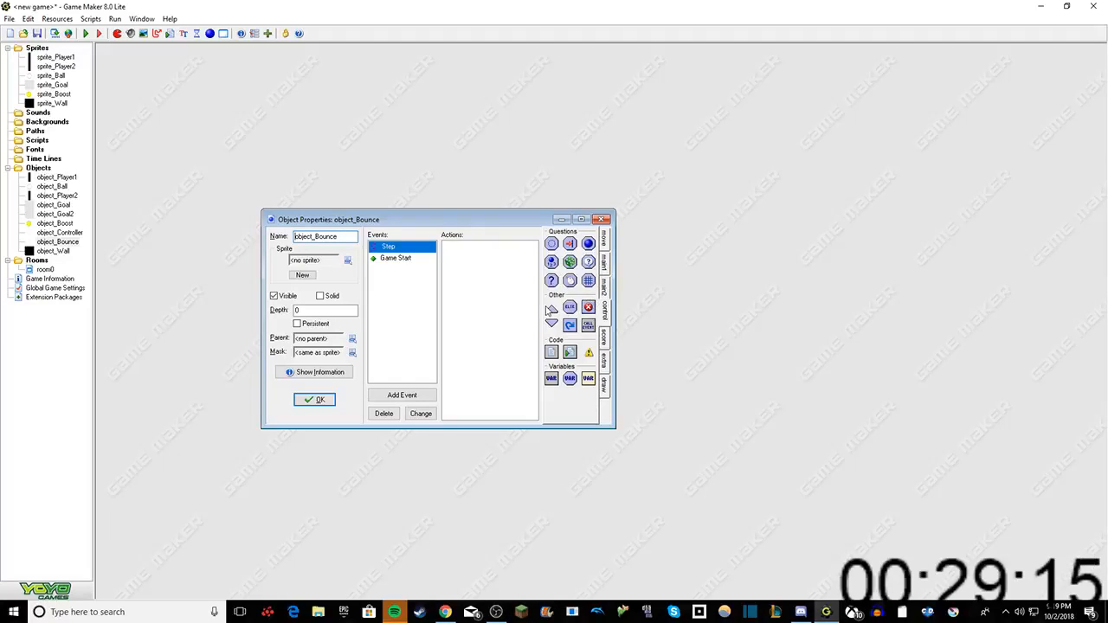
left_click_drag(548, 309, 512, 269)
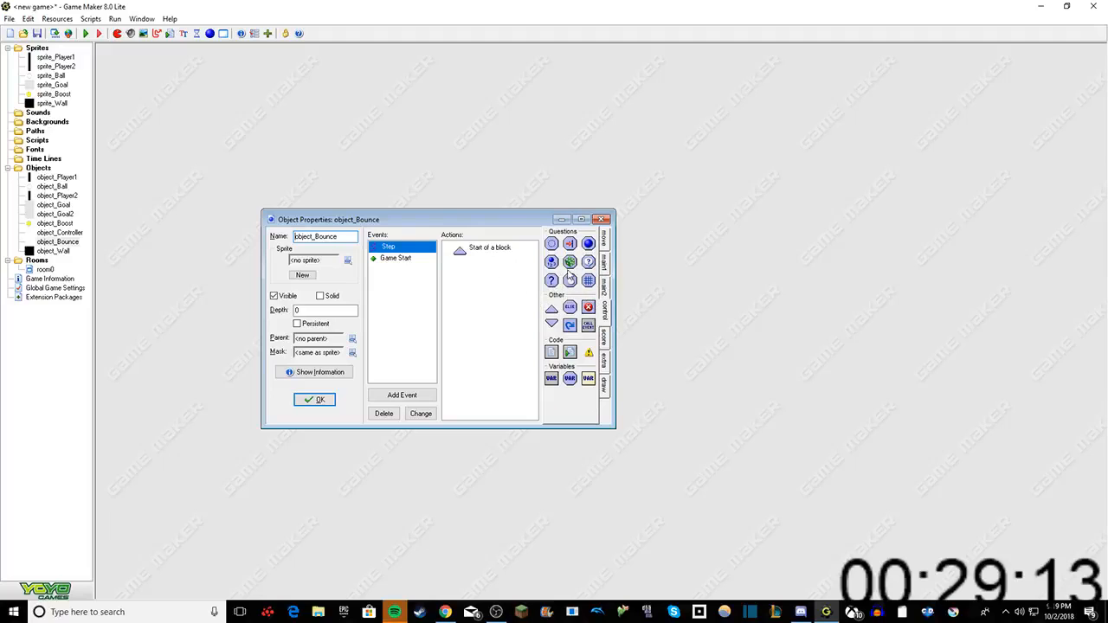
left_click_drag(520, 282, 518, 280)
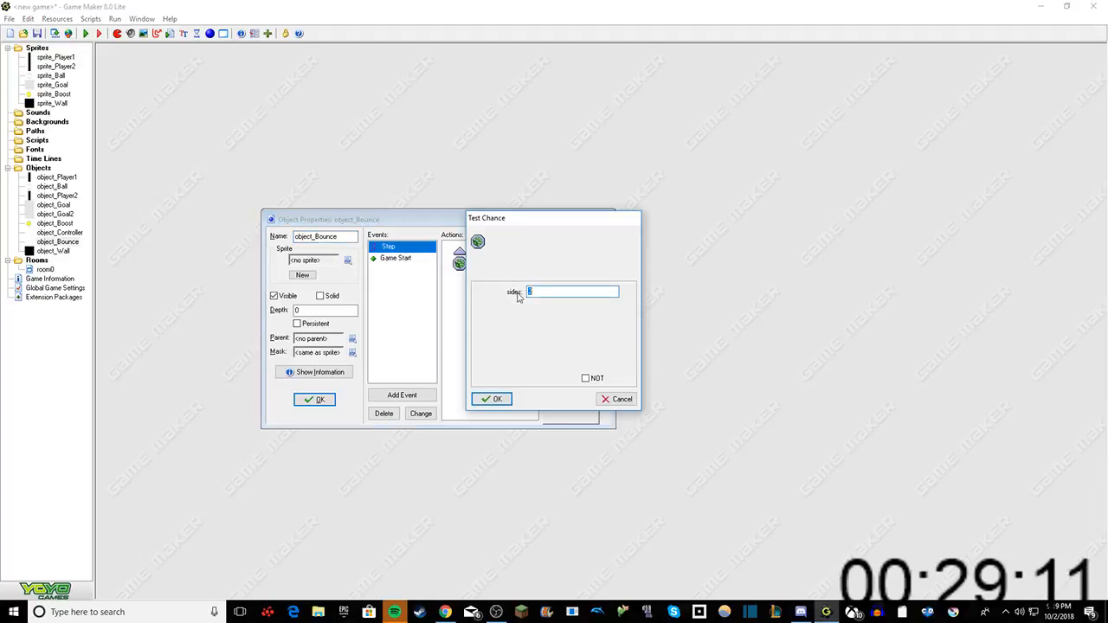
type("60")
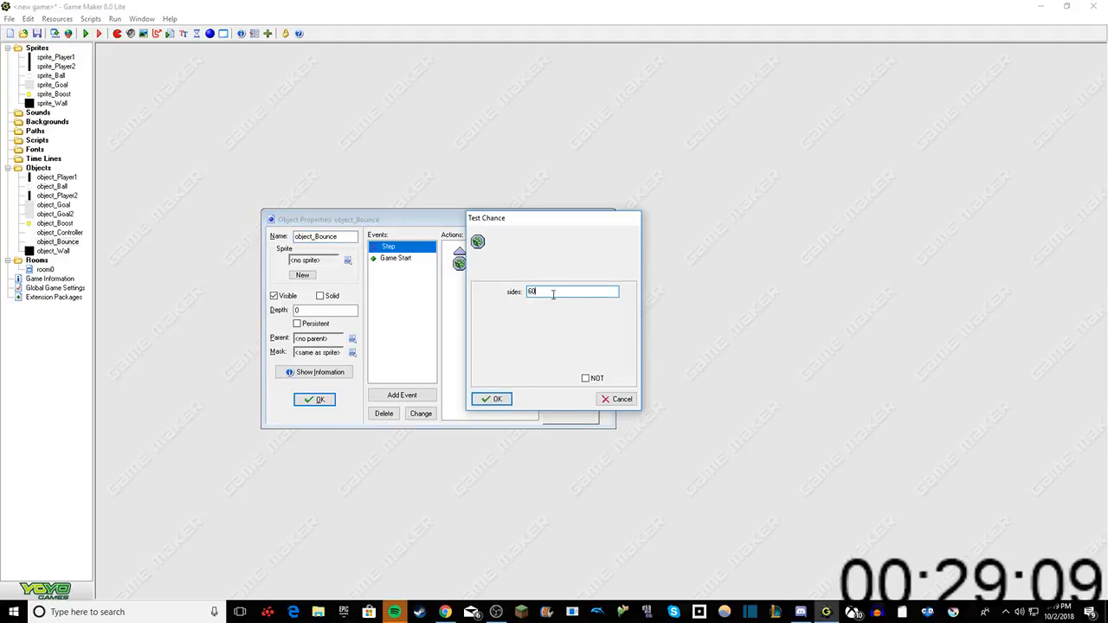
left_click(490, 399)
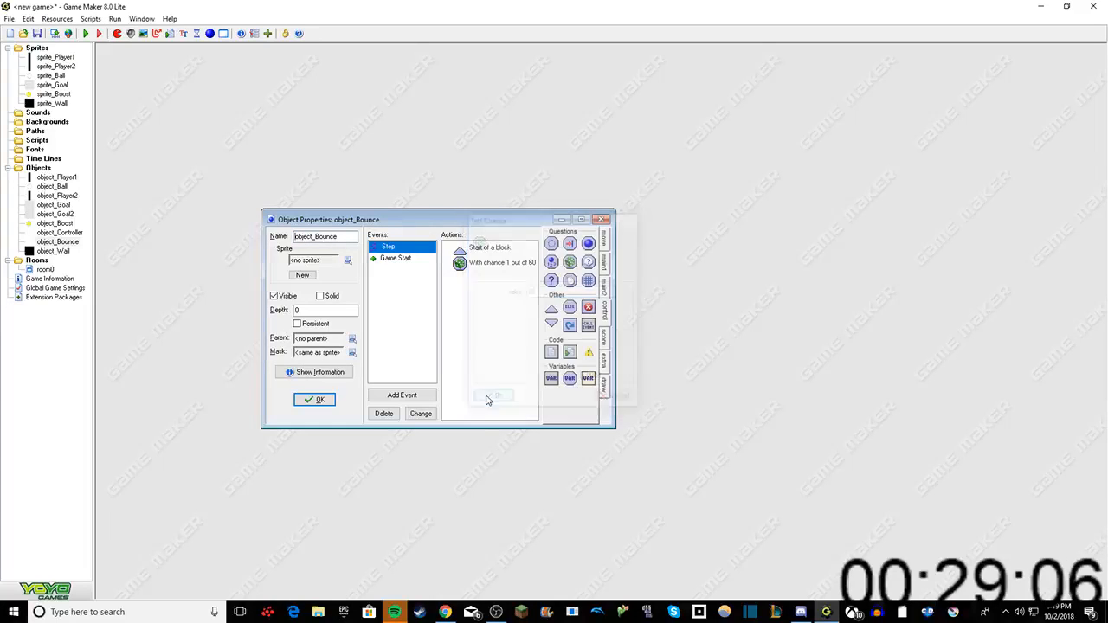
Step: Add a Create Instance action for object_Boost at relative position x 0, y 0 to the Step event
left_click(605, 261)
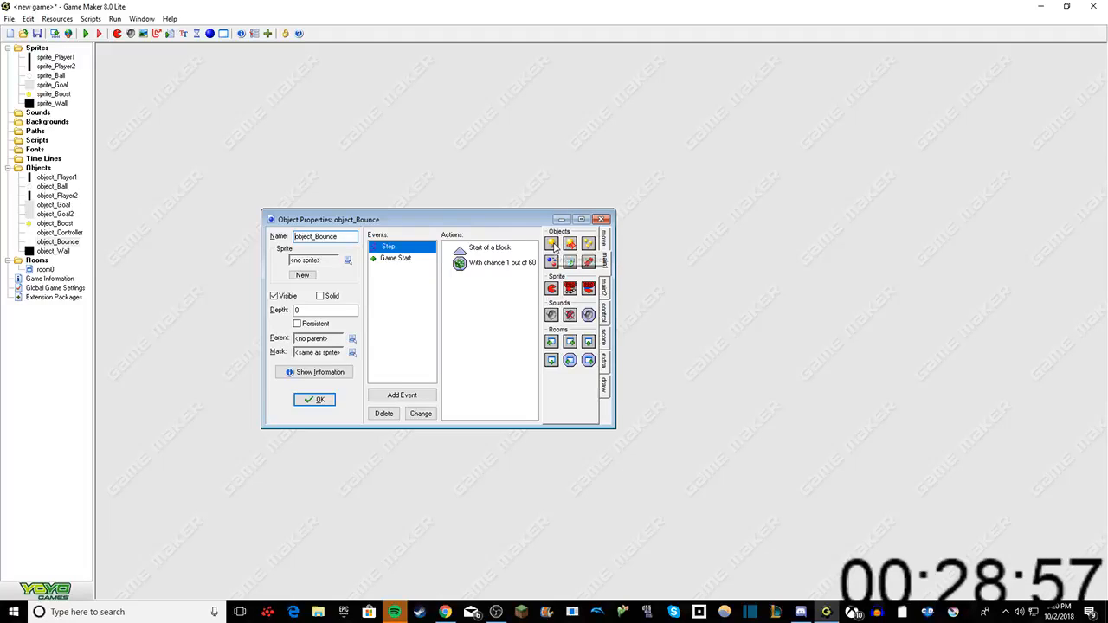
left_click_drag(554, 247, 510, 309)
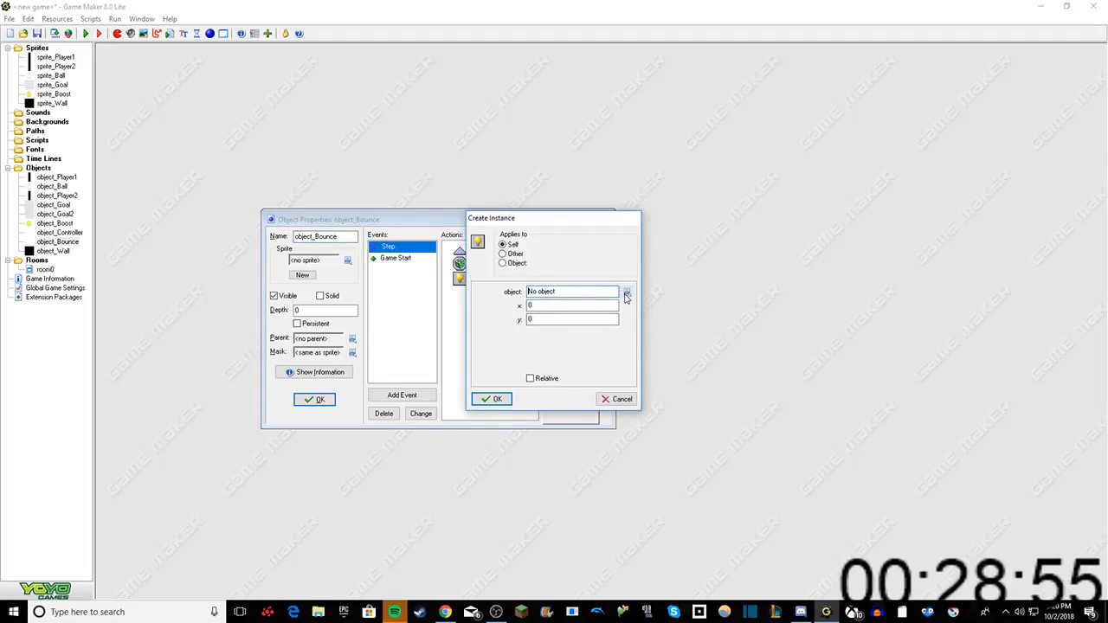
left_click(627, 296)
left_click(668, 364)
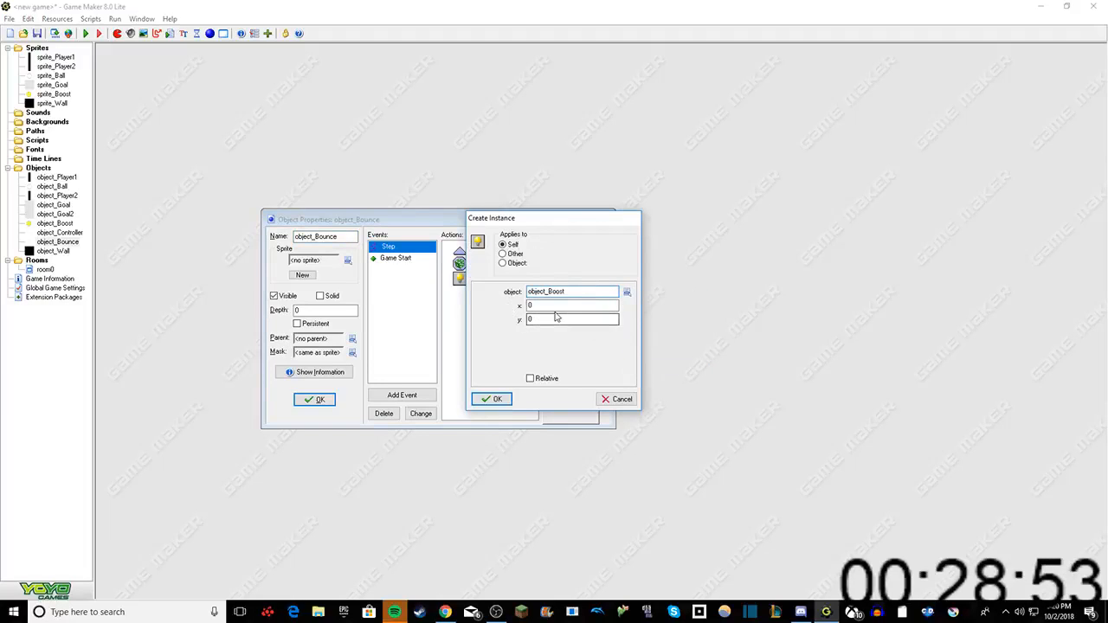
left_click(529, 378)
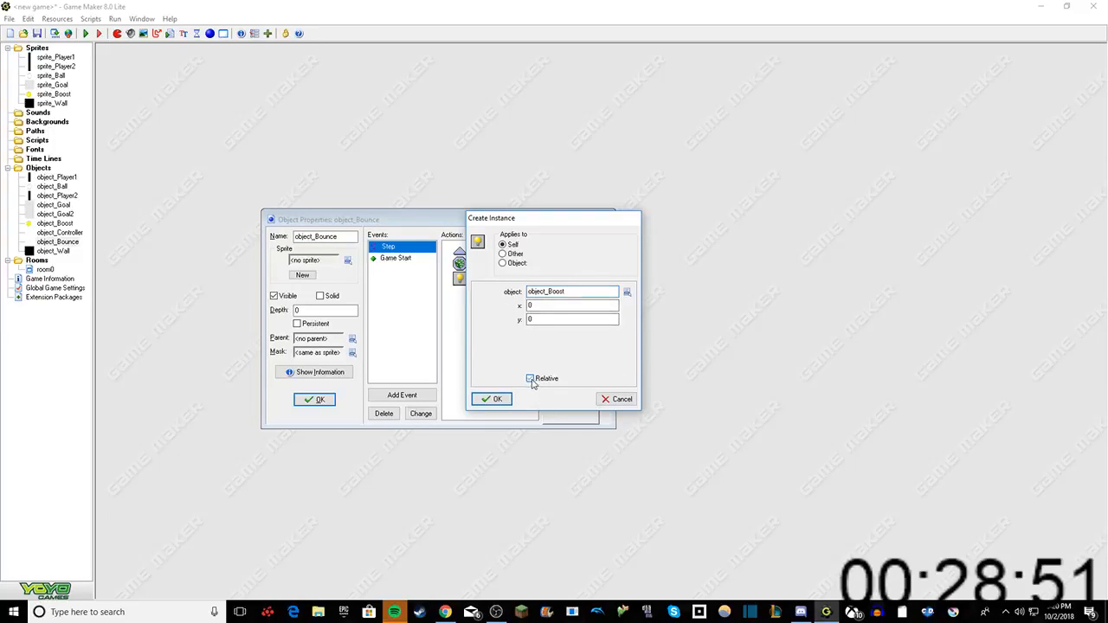
left_click(491, 400)
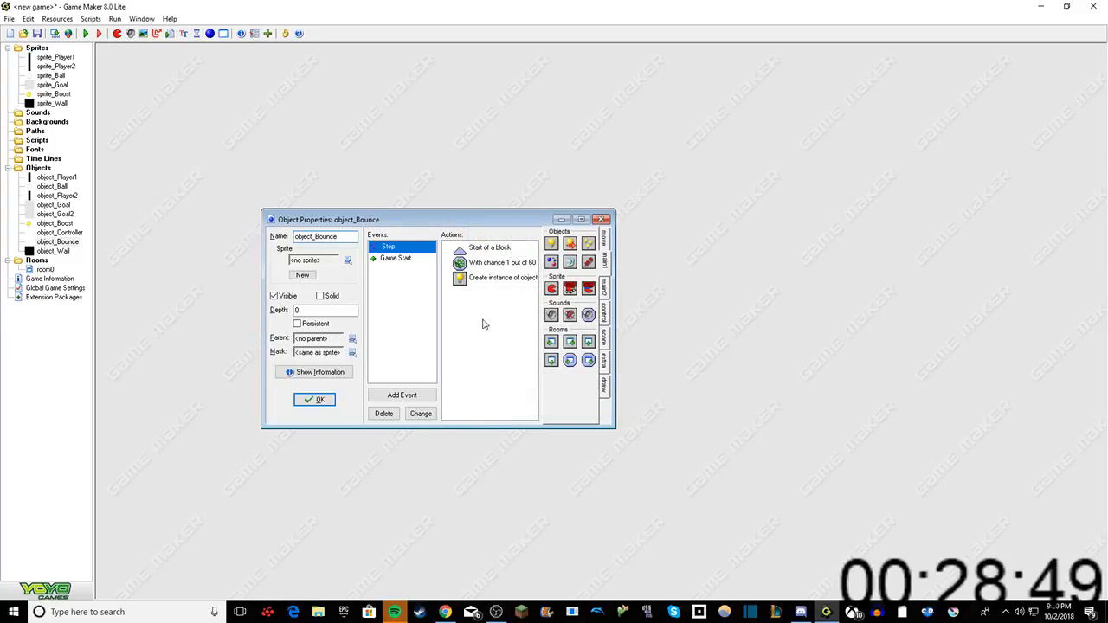
left_click(604, 291)
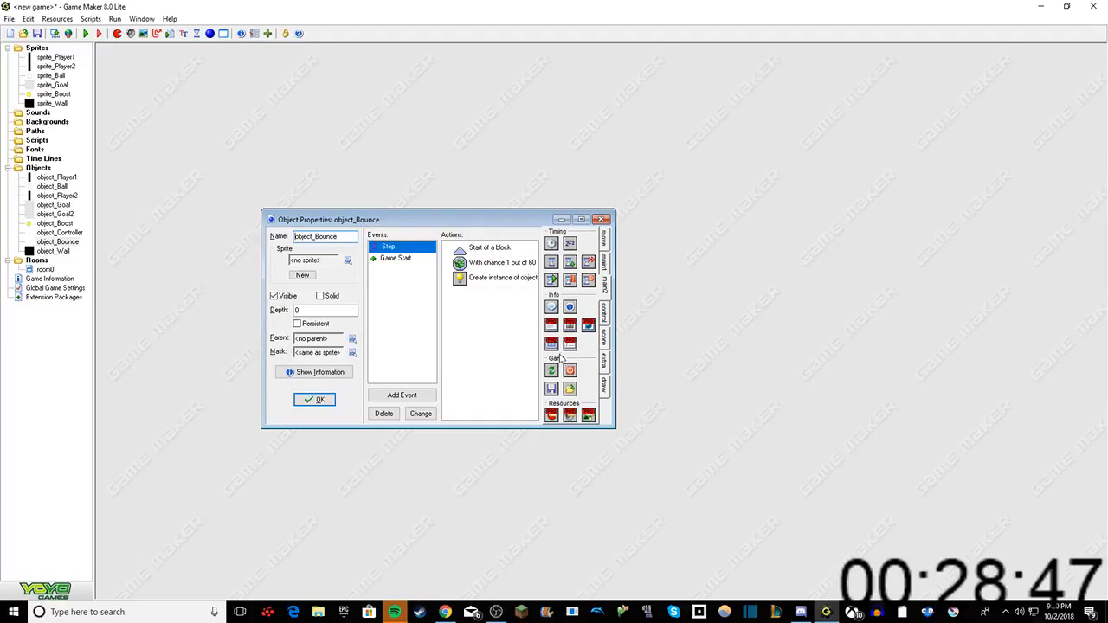
left_click(604, 314)
left_click_drag(569, 329, 507, 322)
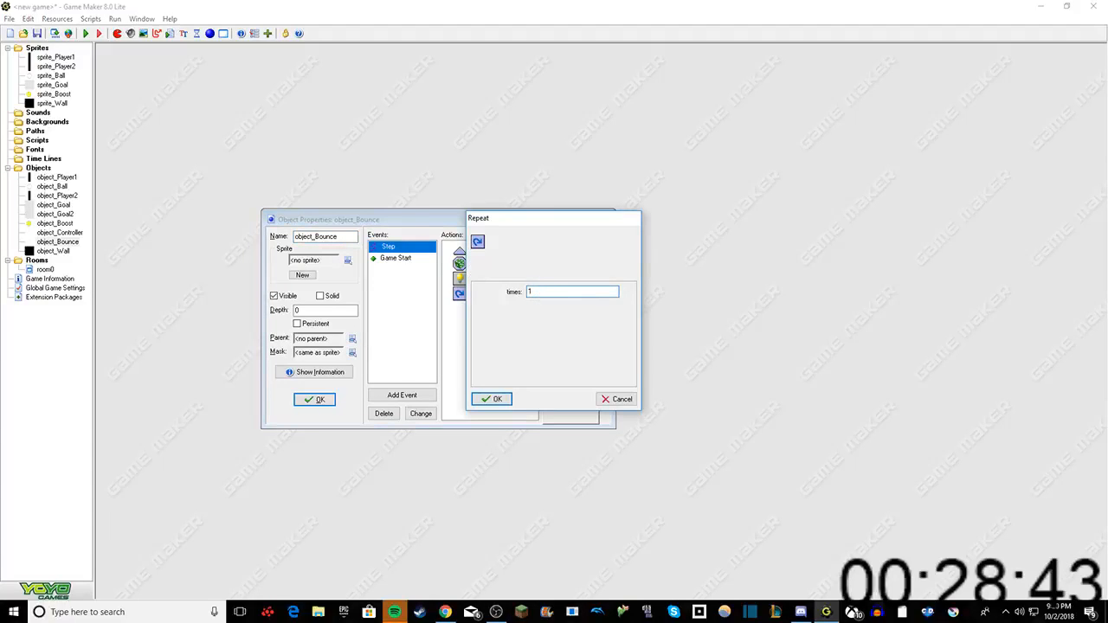
type("0000000000000000000")
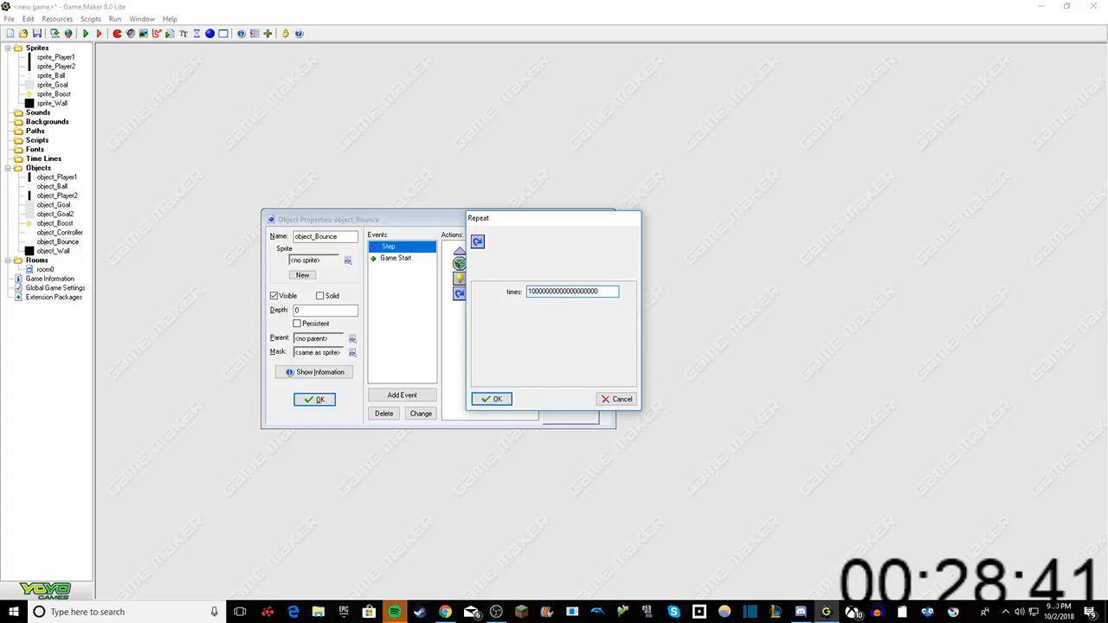
left_click(490, 400)
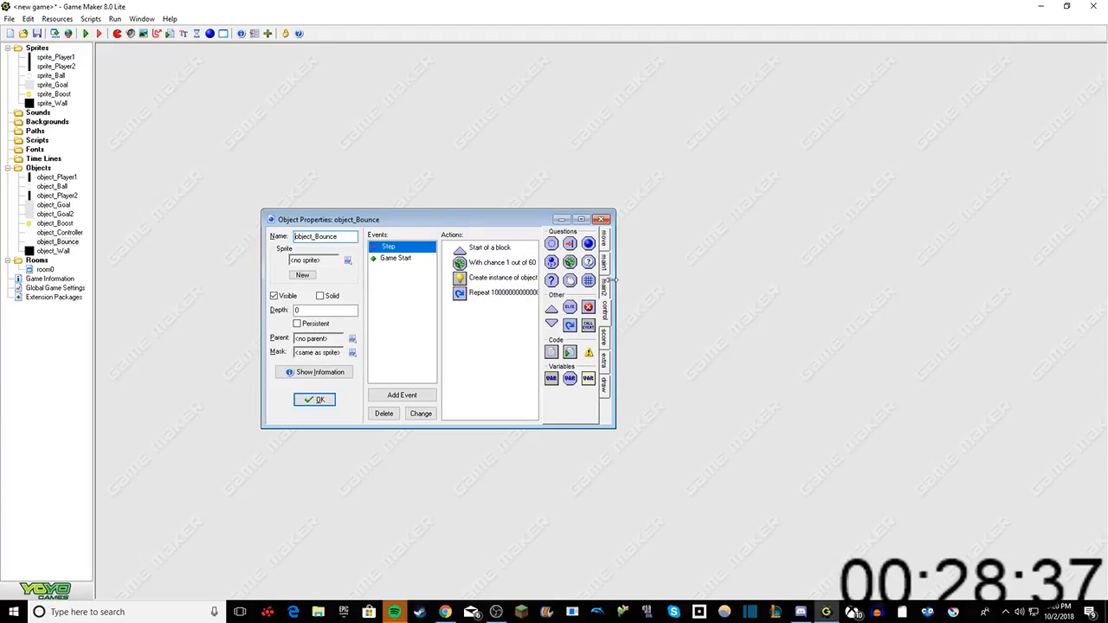
left_click(606, 284)
left_click(605, 313)
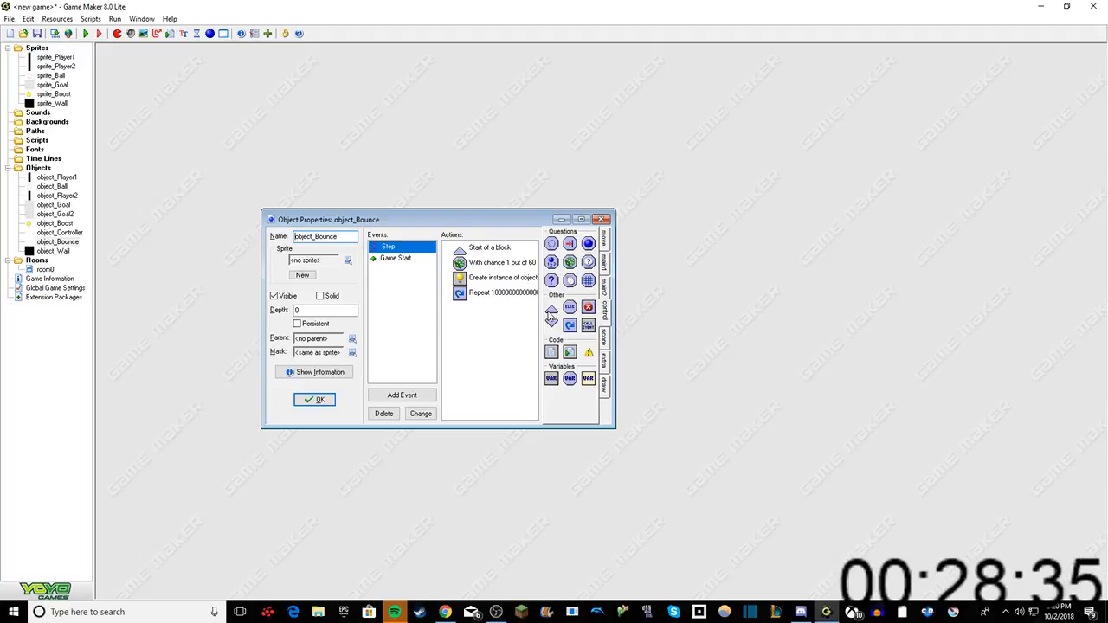
left_click_drag(551, 320, 486, 318)
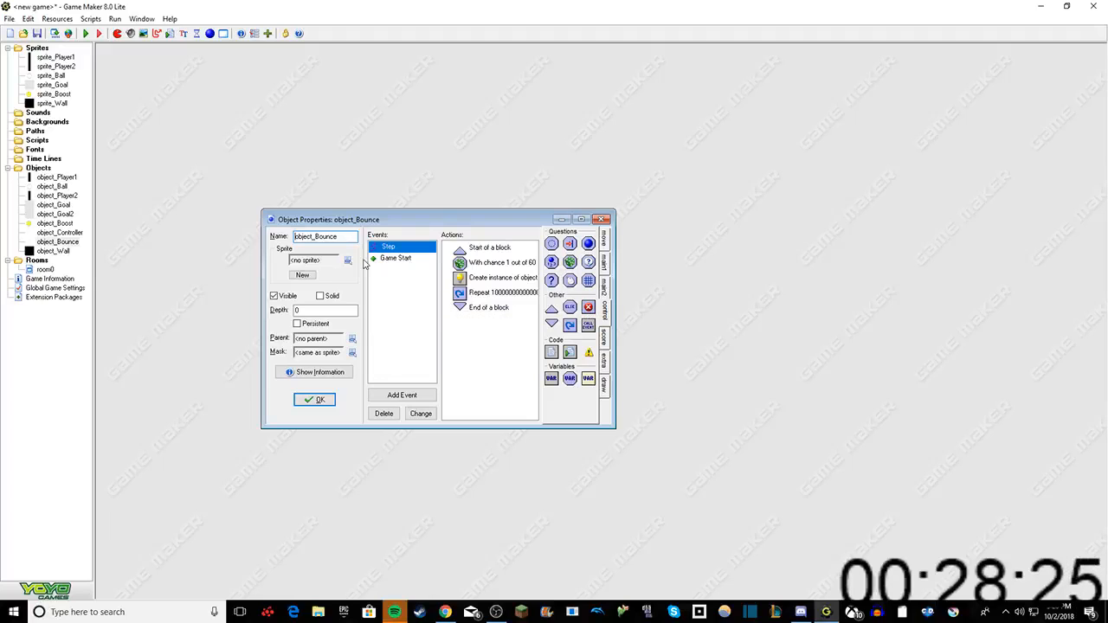
Step: Assign sprite_Boost to object_Bounce and accept the object's properties
left_click(347, 261)
left_click(373, 321)
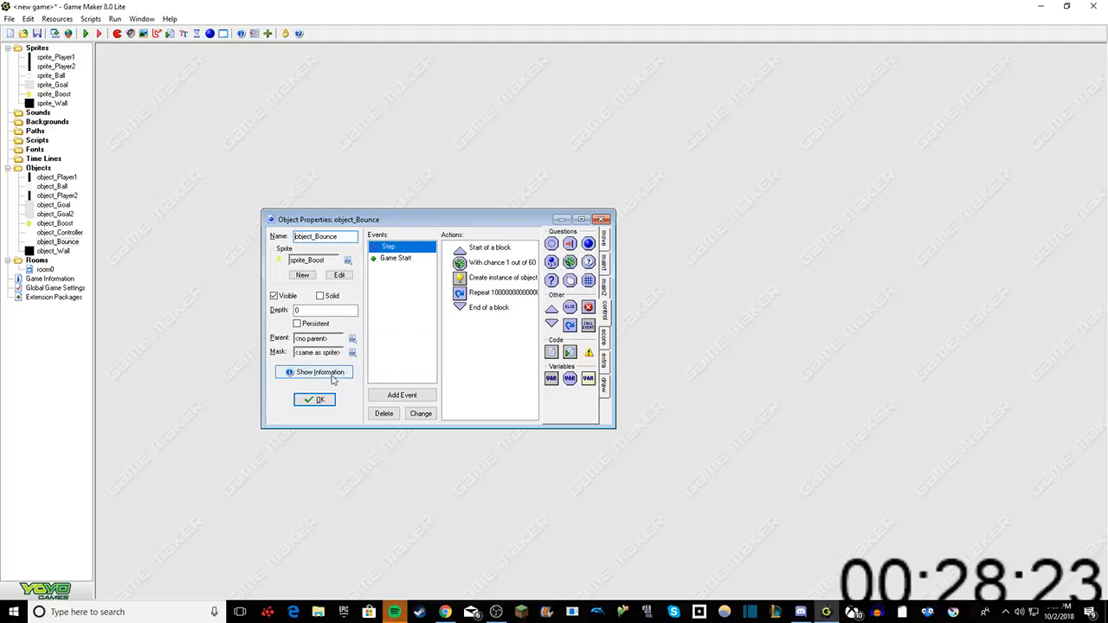
left_click(314, 399)
Step: Open room0 in a maximized editor and show the choice of objects to place
double_click(35, 270)
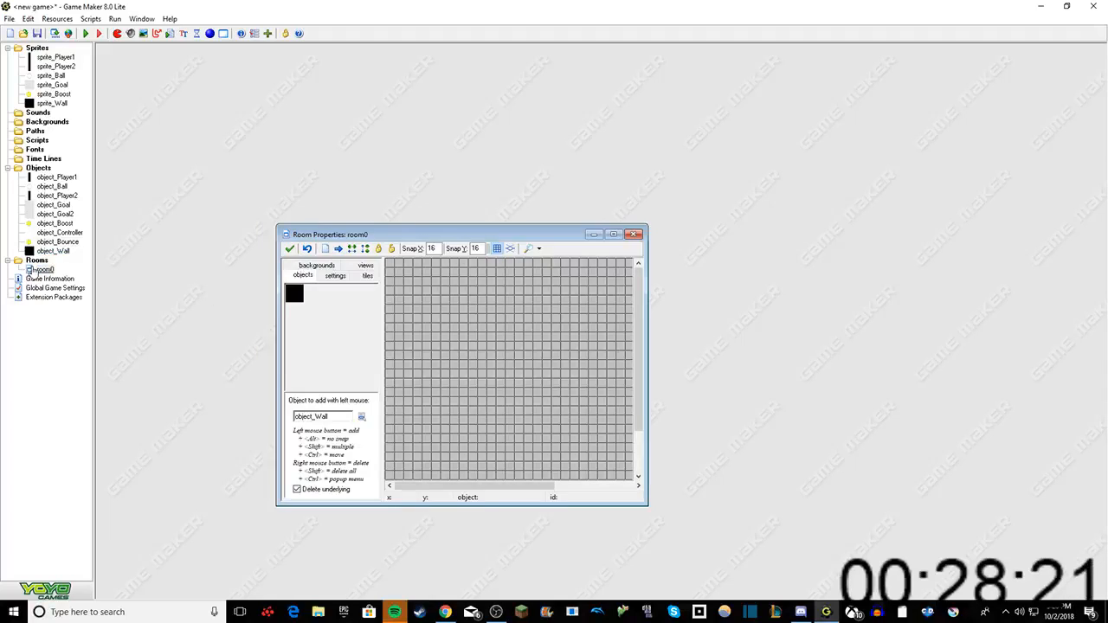
left_click(612, 234)
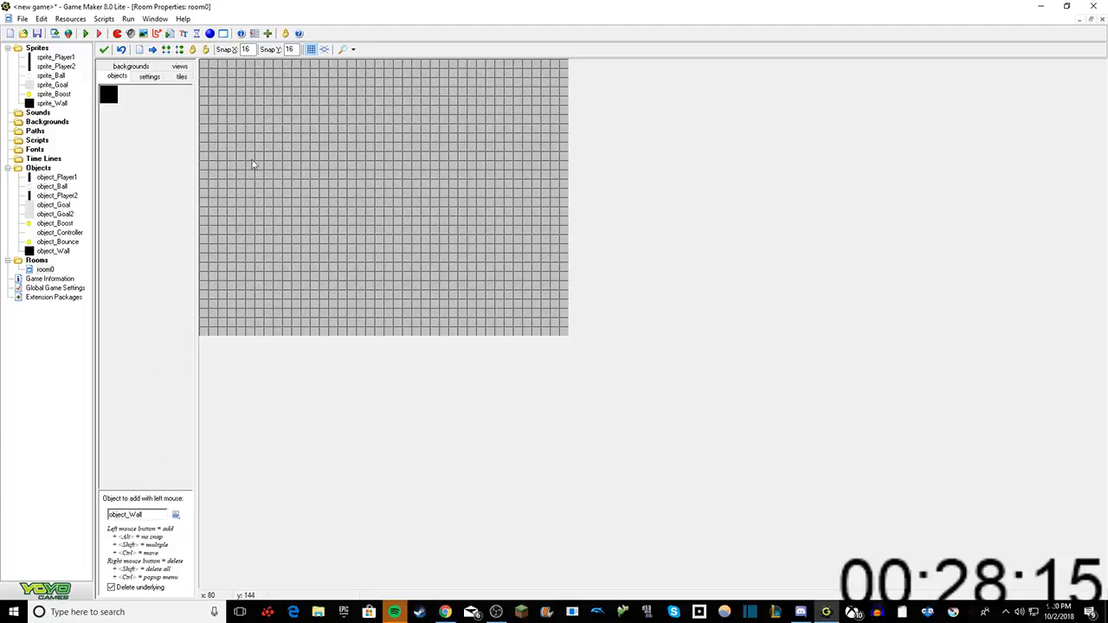
left_click(176, 516)
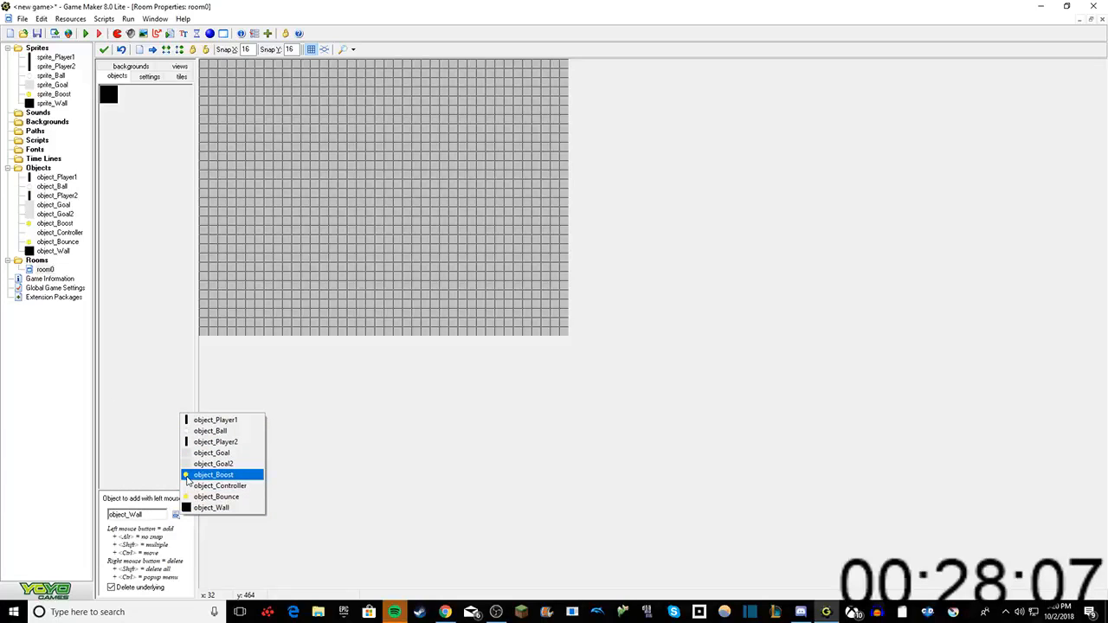
Step: Switch to the OBS window
mouse_move(496, 612)
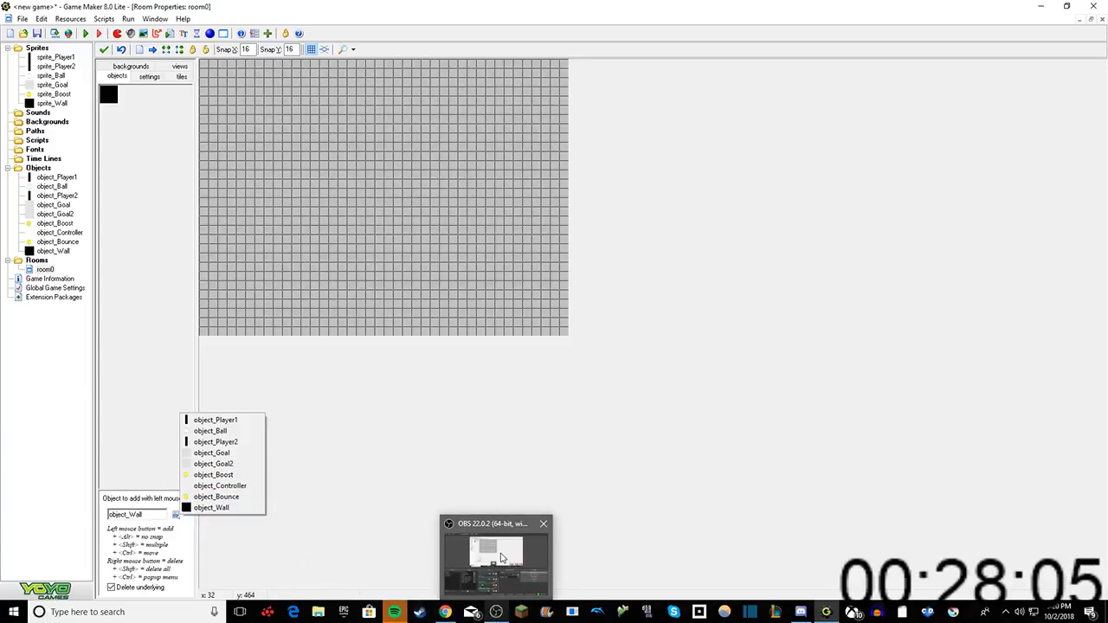
left_click(497, 555)
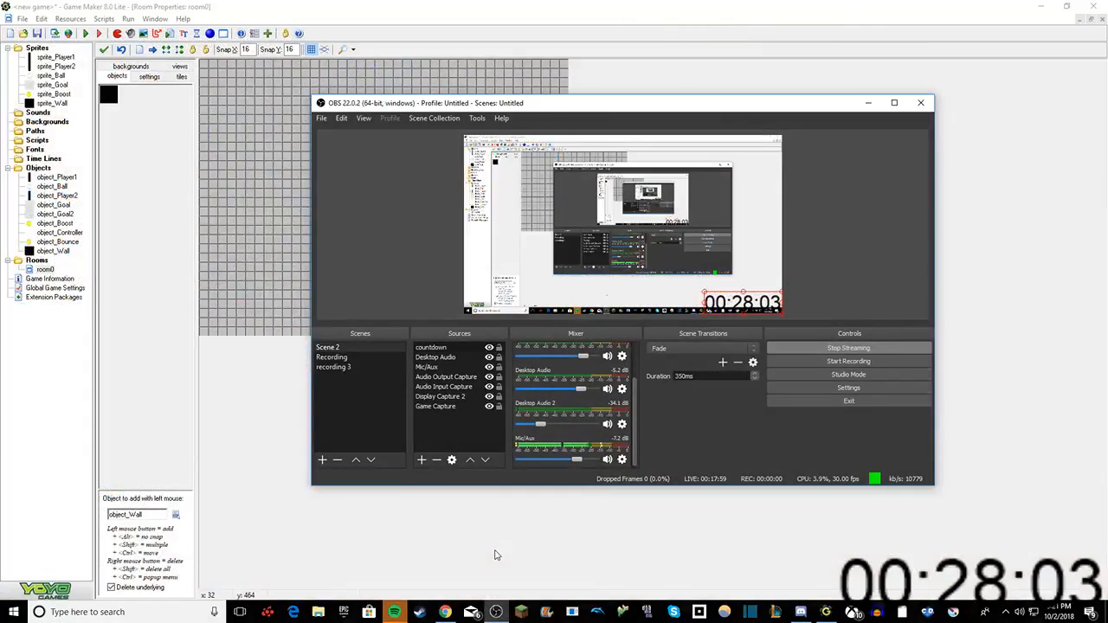
Step: Return to Game Maker and cover the full bottom and top edges of room0 with rows of object_Wall
left_click(484, 534)
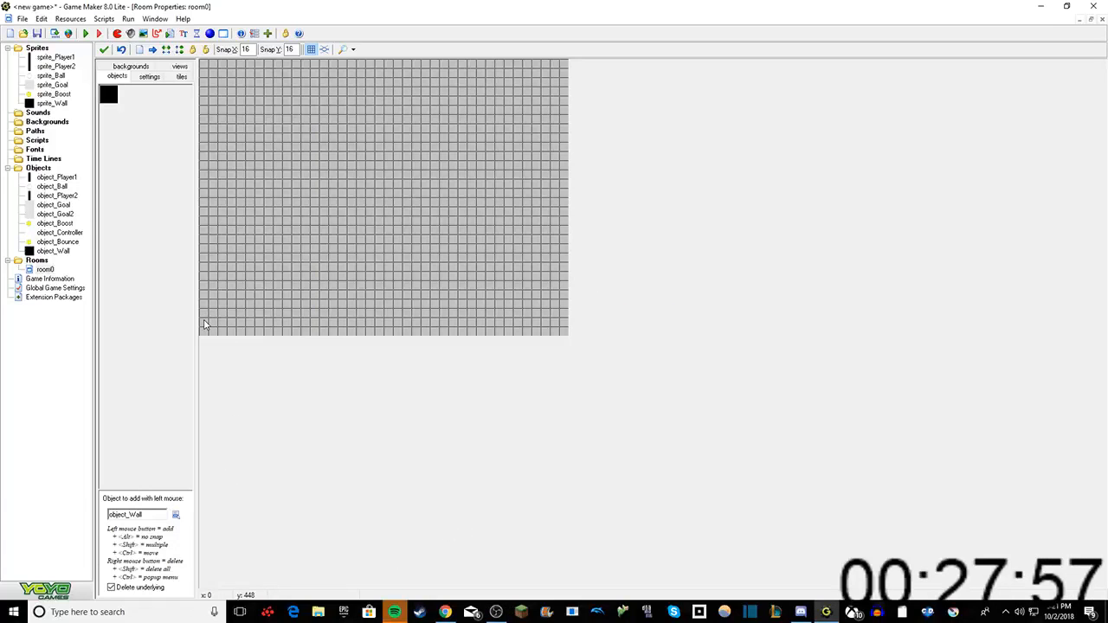
left_click_drag(205, 325, 245, 321, "shift")
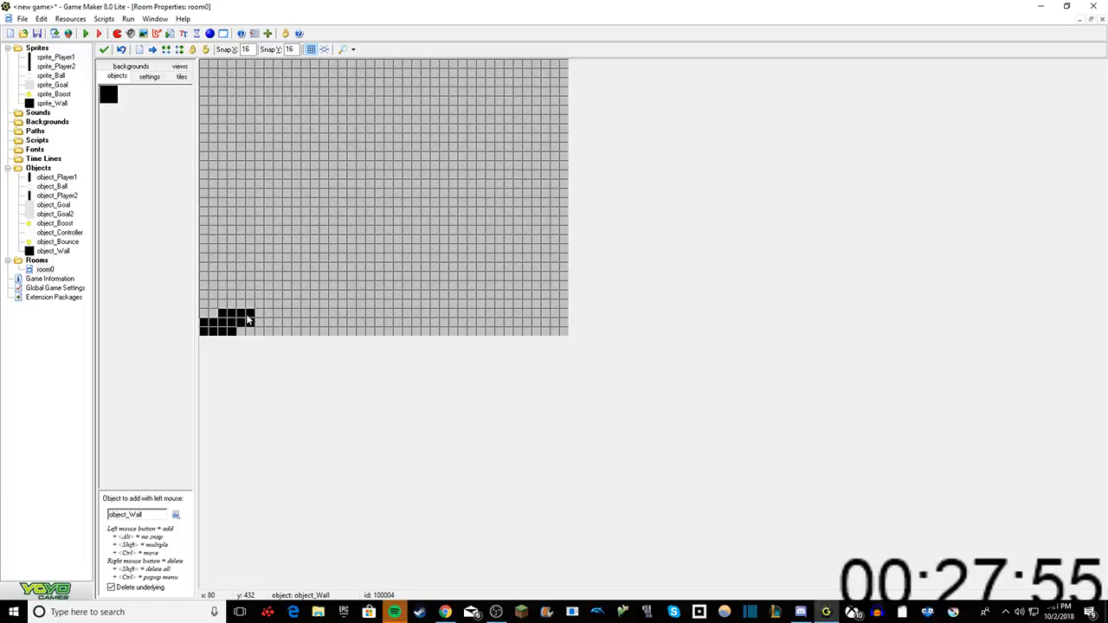
right_click_drag(248, 320, 229, 317, "shift")
left_click_drag(246, 323, 562, 327, "shift")
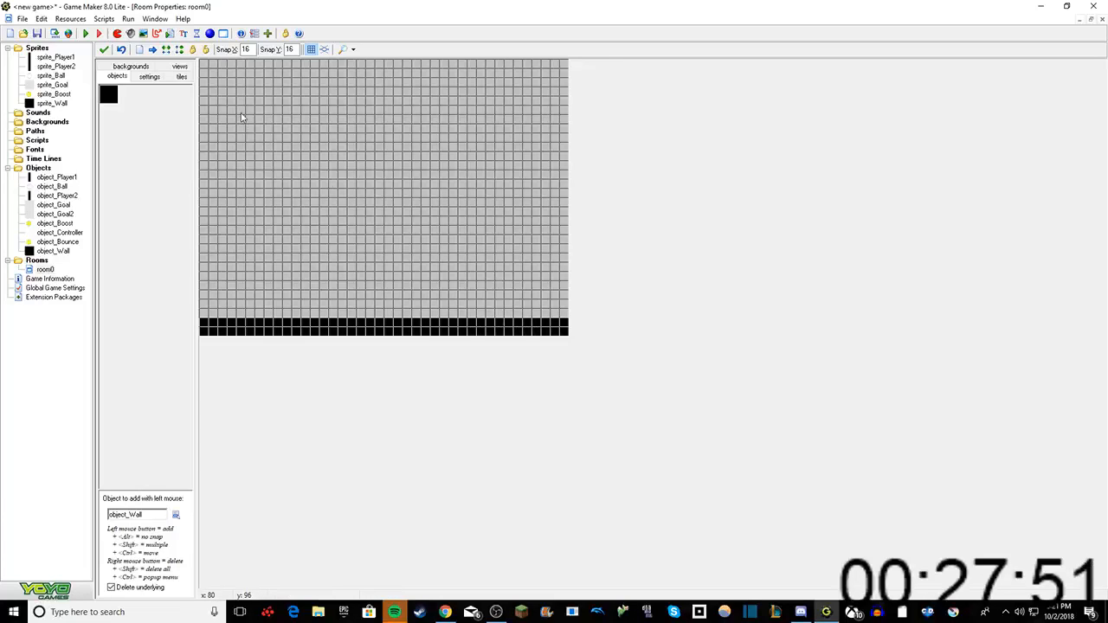
left_click_drag(204, 66, 564, 70, "shift")
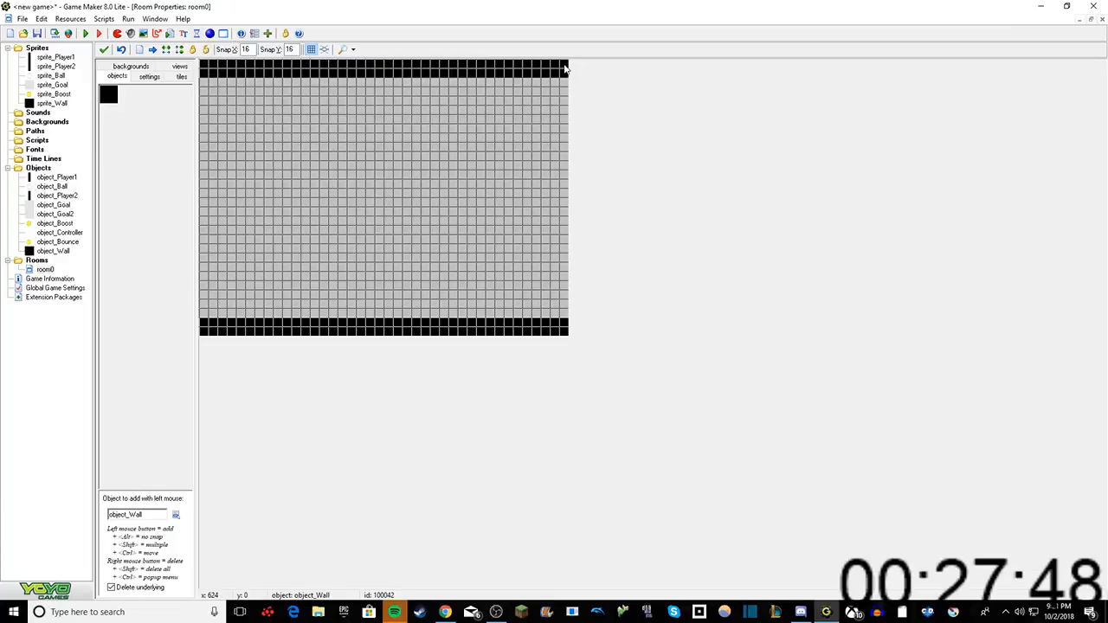
Step: Try filling the room's left edge between the two walls with object_Goal
left_click(175, 512)
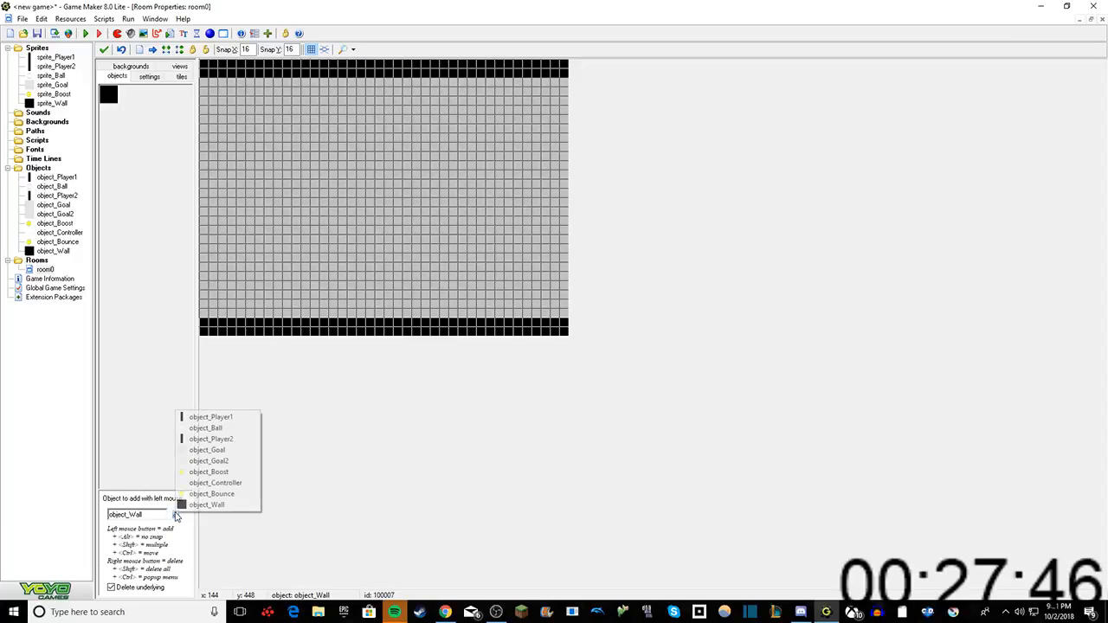
left_click(201, 451)
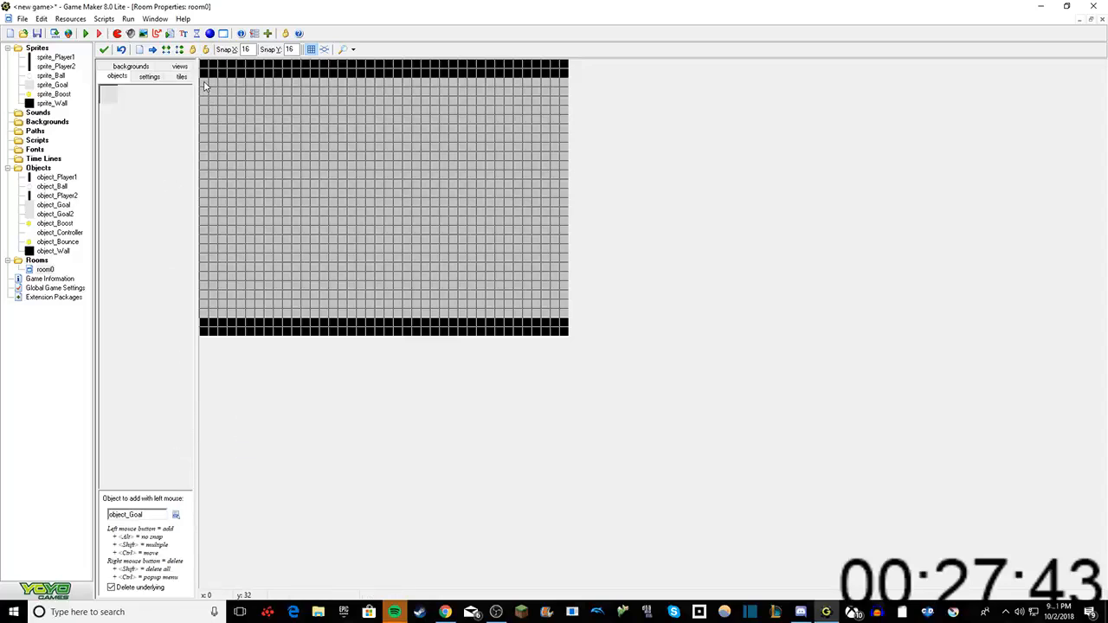
left_click_drag(206, 84, 207, 312, "shift")
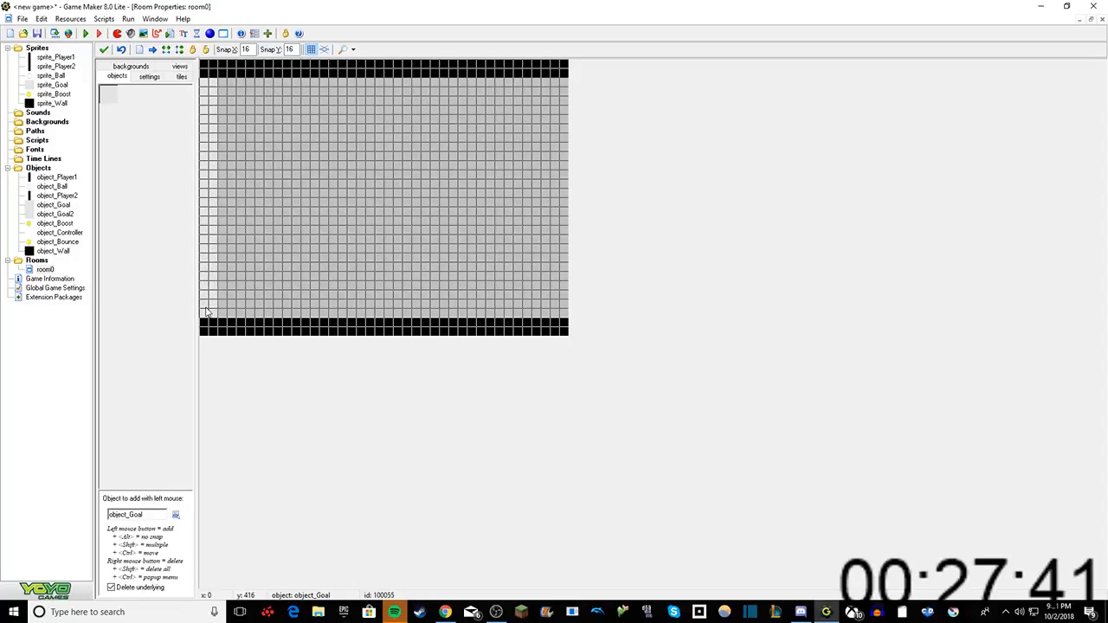
Step: Examine object_Goal's properties and object_Ball's collision actions to check which goal belongs on which side
double_click(53, 204)
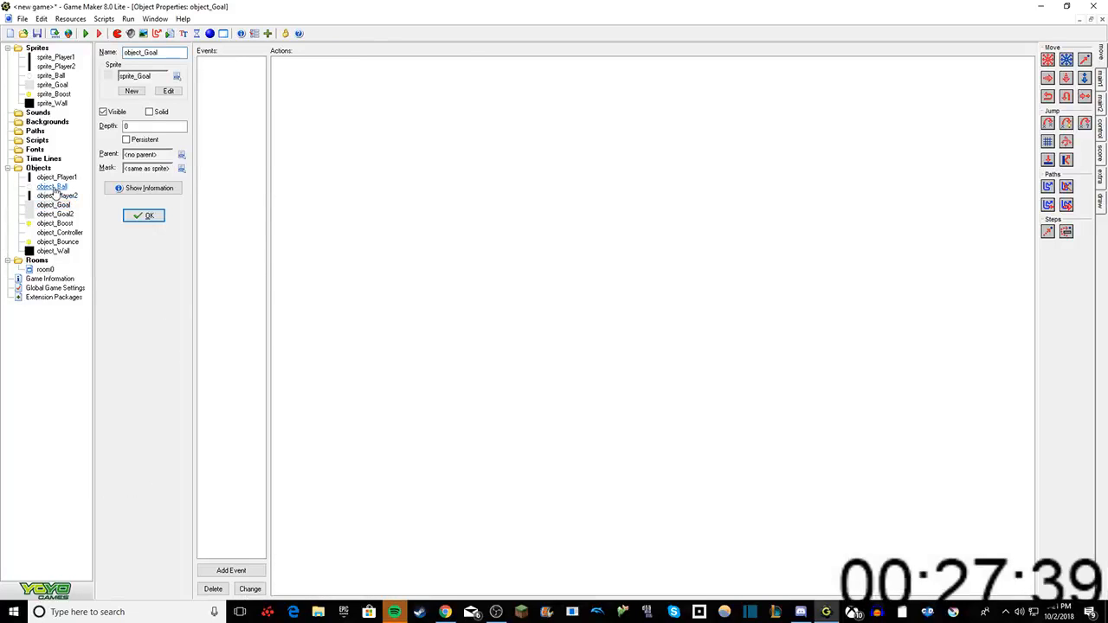
double_click(52, 186)
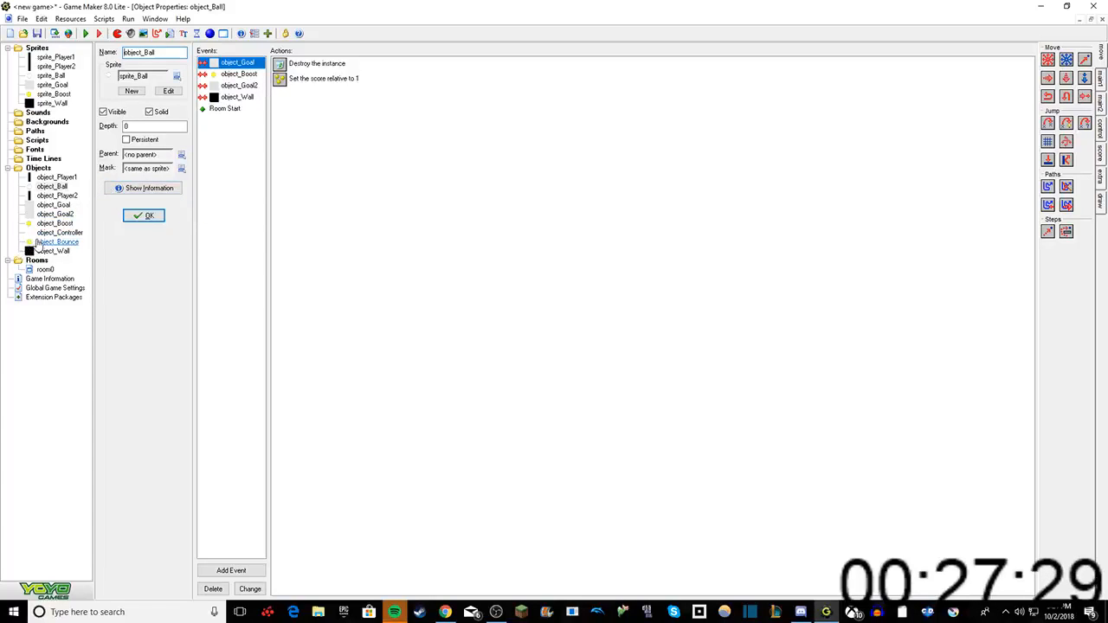
left_click(143, 215)
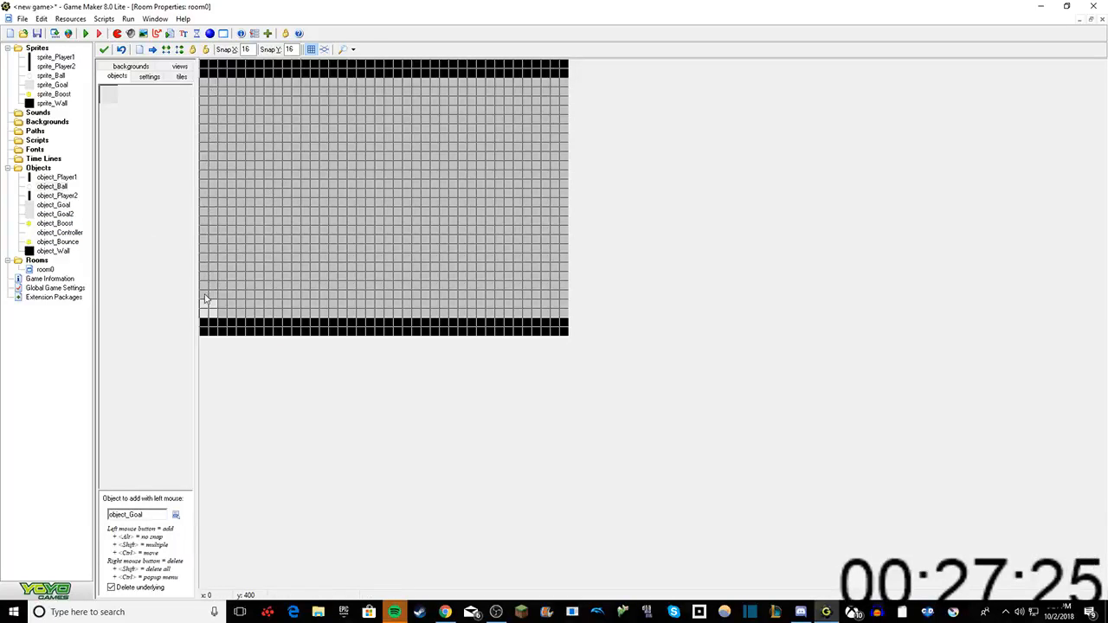
Step: Fill the room's right edge between the walls with a gap-free column of object_Goal
left_click(558, 87)
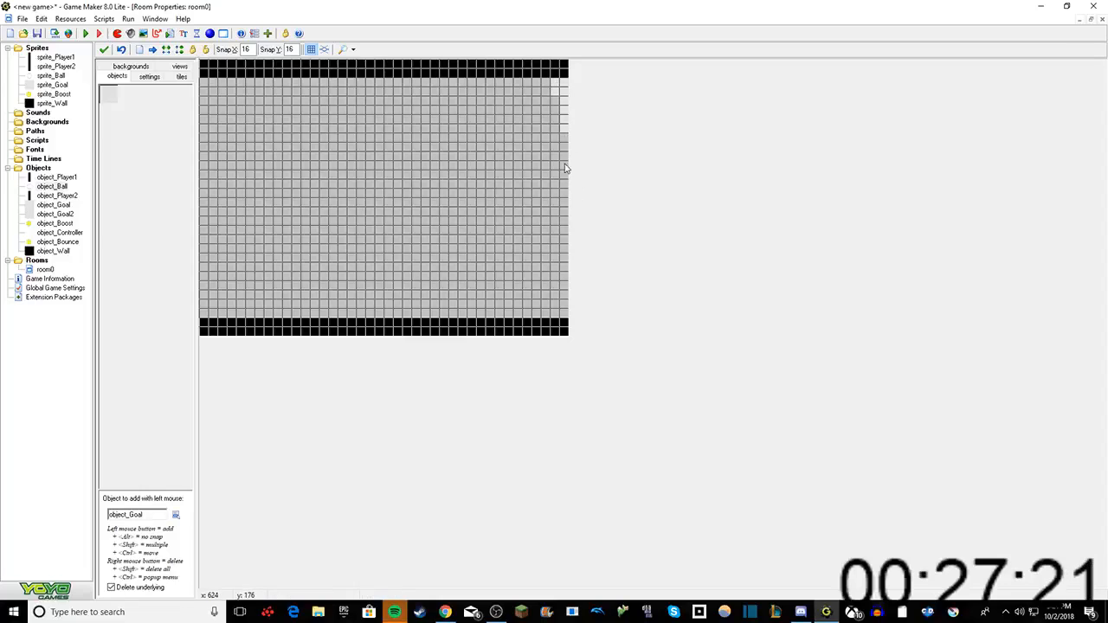
mouse_move(556, 92)
left_mouse_down("shift")
mouse_move(548, 222)
mouse_move(561, 318)
left_mouse_up("shift")
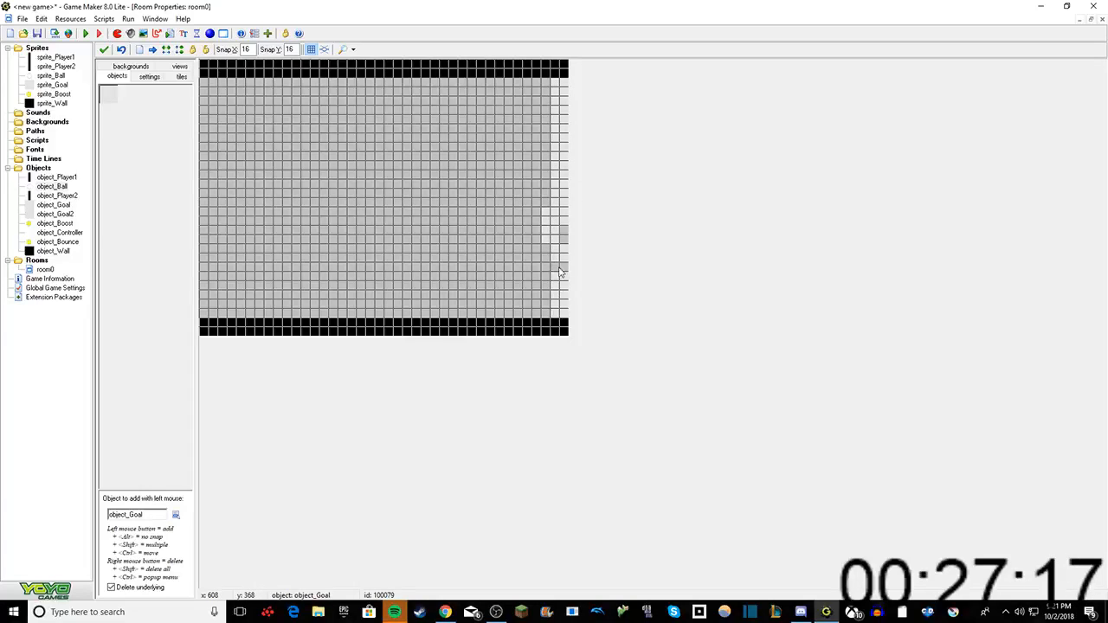
left_click_drag(559, 269, 558, 144, "shift")
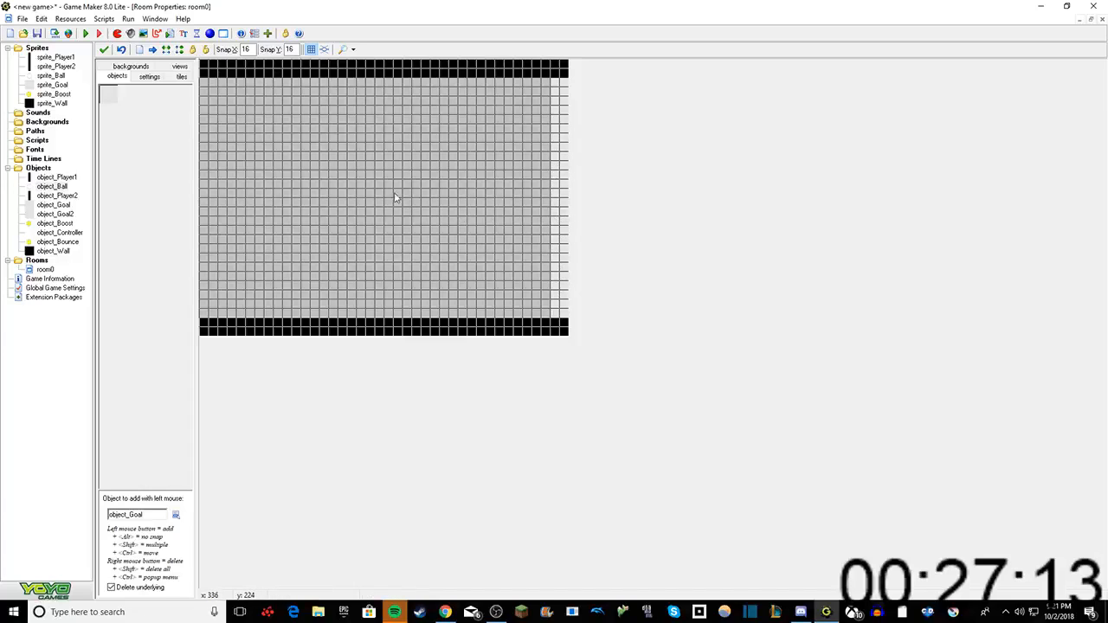
Step: Fill the room's left edge between the walls with object_Goal2, deleting the instance overlapping the bottom wall
left_click(175, 514)
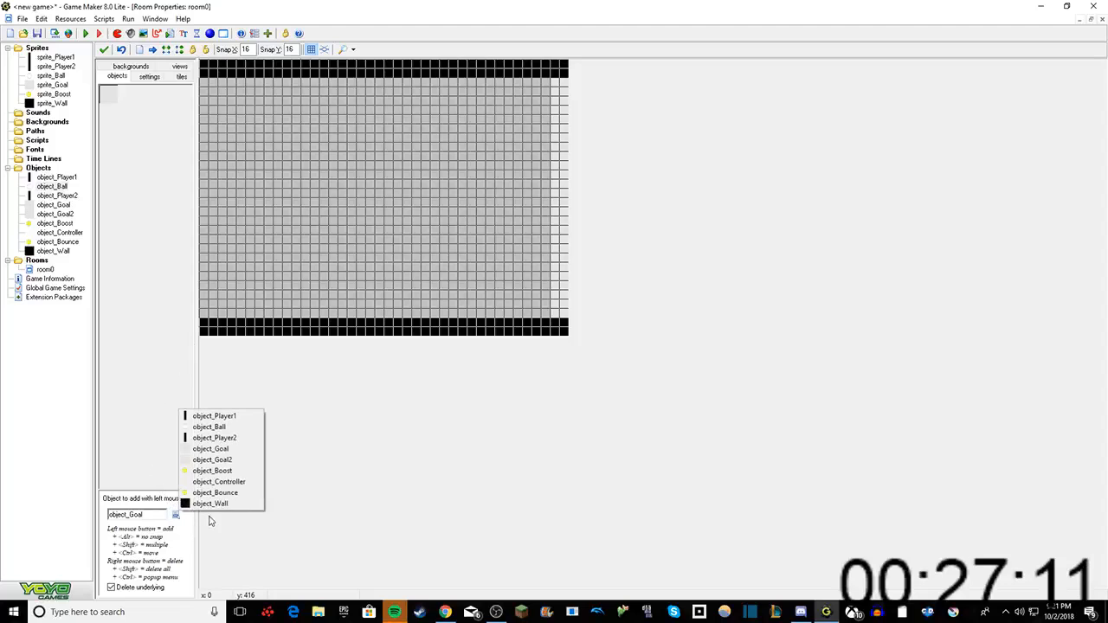
left_click(206, 462)
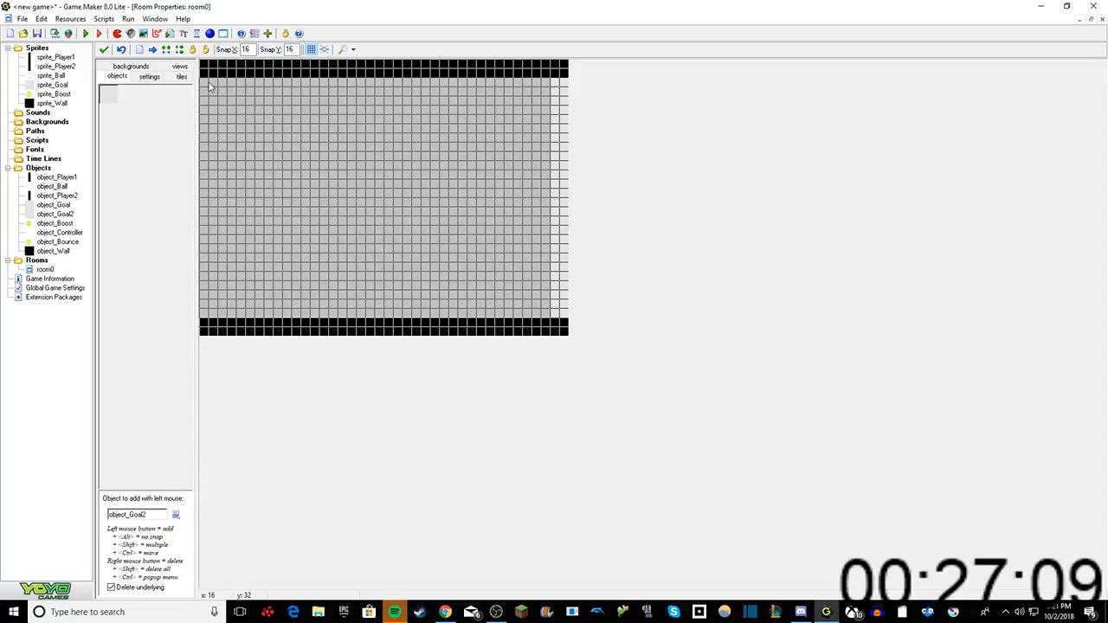
left_click_drag(208, 87, 206, 334, "shift")
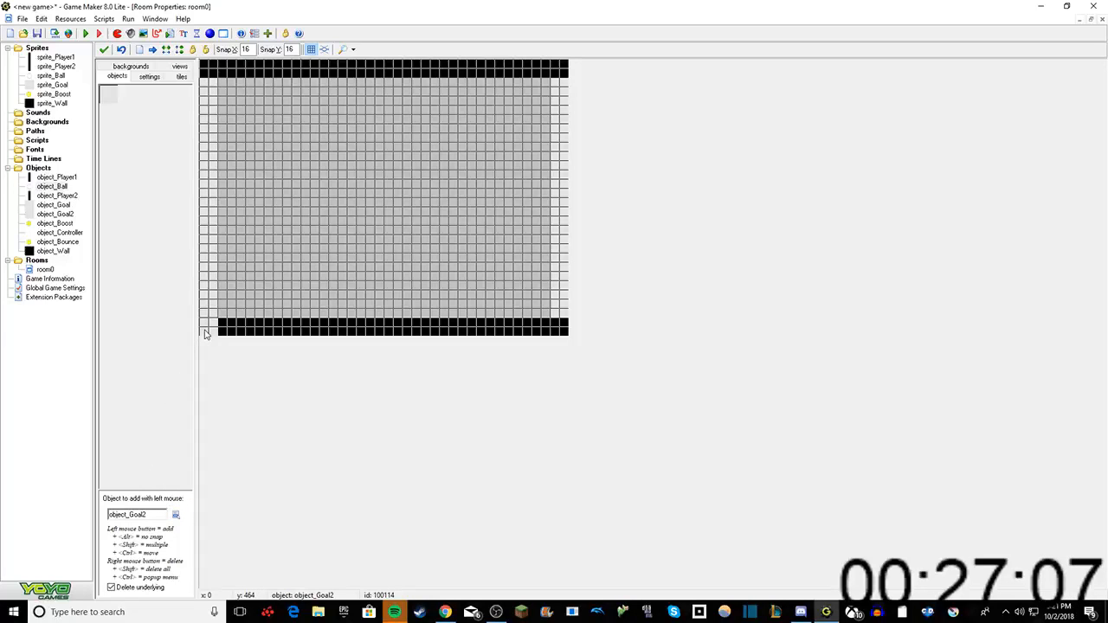
right_click(206, 334)
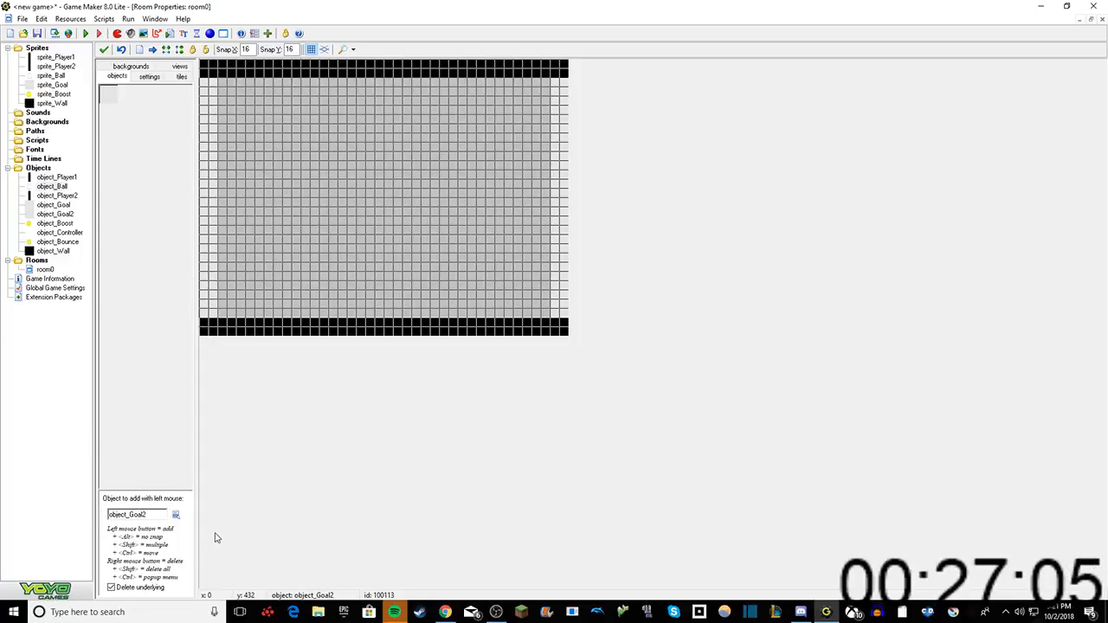
Step: Place object_Player1 directly beside the left goal column, near the room's mid-height
left_click(175, 515)
left_click(212, 416)
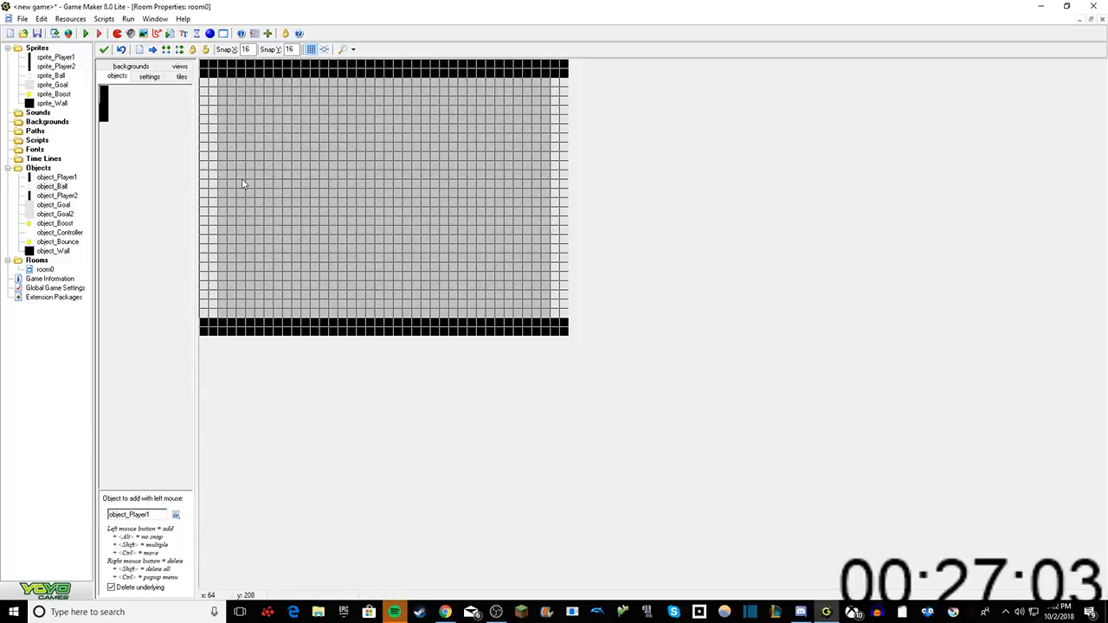
mouse_move(242, 184)
left_mouse_down()
mouse_move(220, 187)
mouse_move(221, 167)
mouse_move(222, 178)
left_mouse_up()
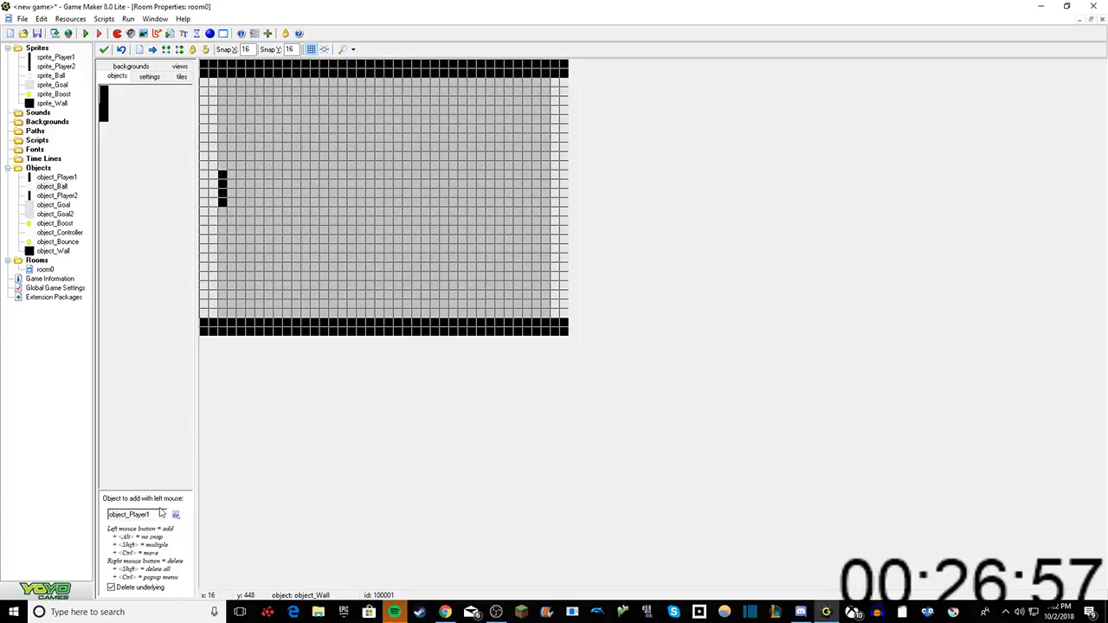
Step: Place object_Player2 directly beside the right goal column, vertically centred between the walls
left_click(176, 514)
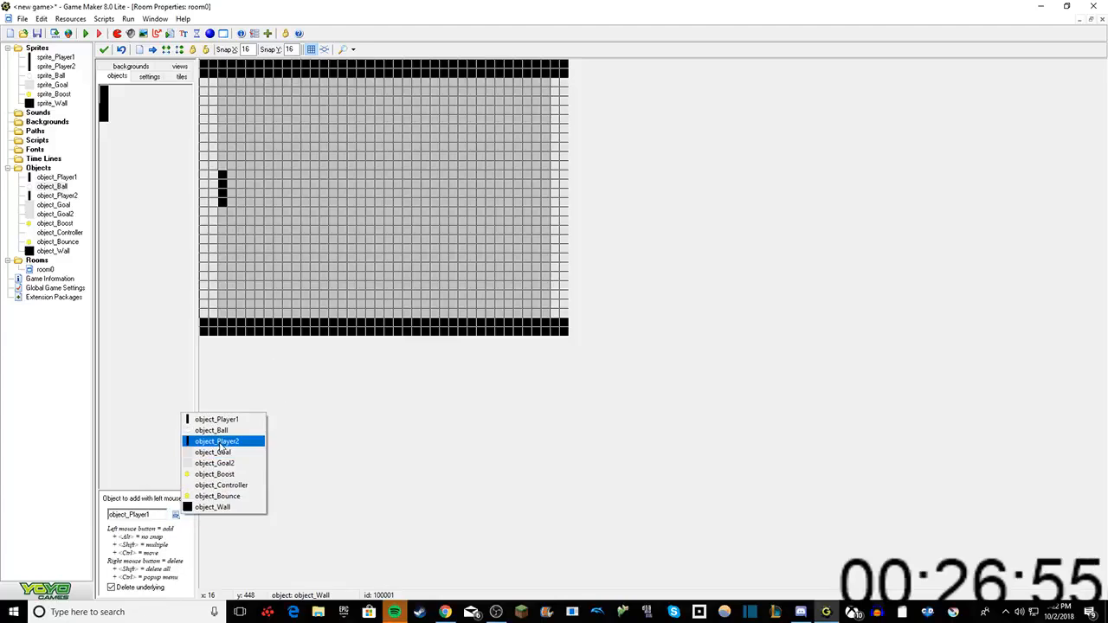
left_click(217, 441)
left_click_drag(464, 225, 547, 179)
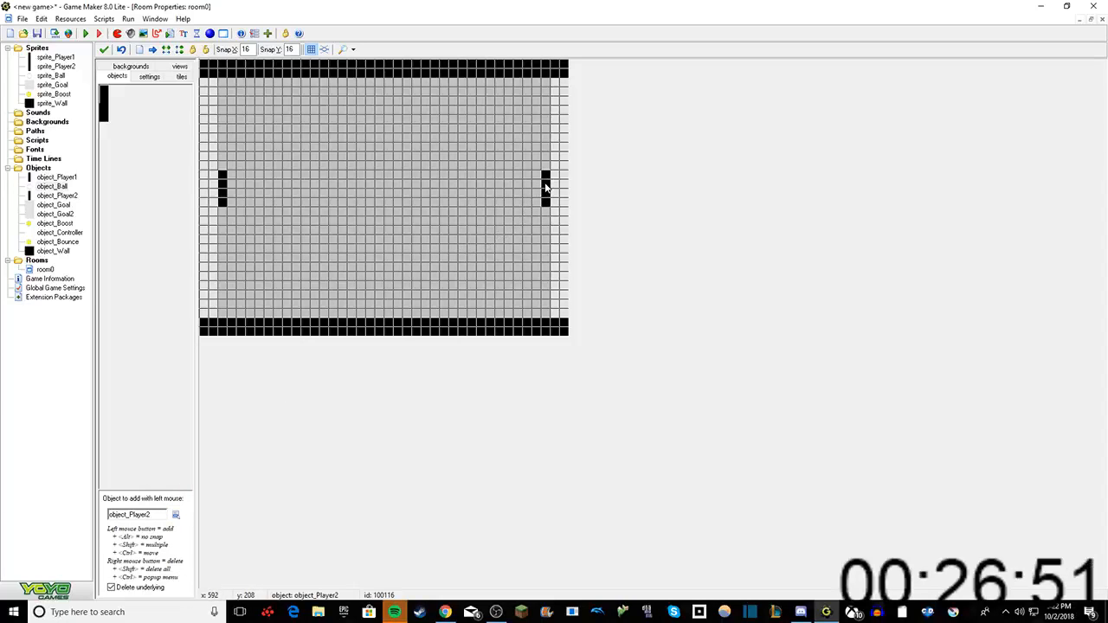
left_click(547, 188)
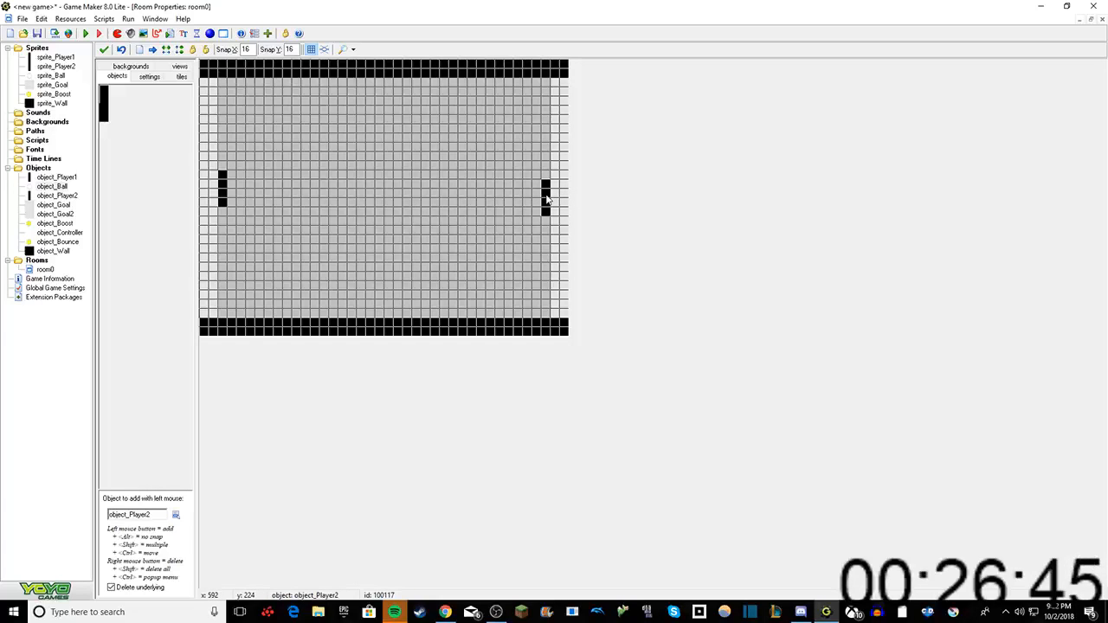
Step: Check the room's views and settings, and reposition object_Player1 one grid cell lower, level with object_Player2
left_click(184, 68)
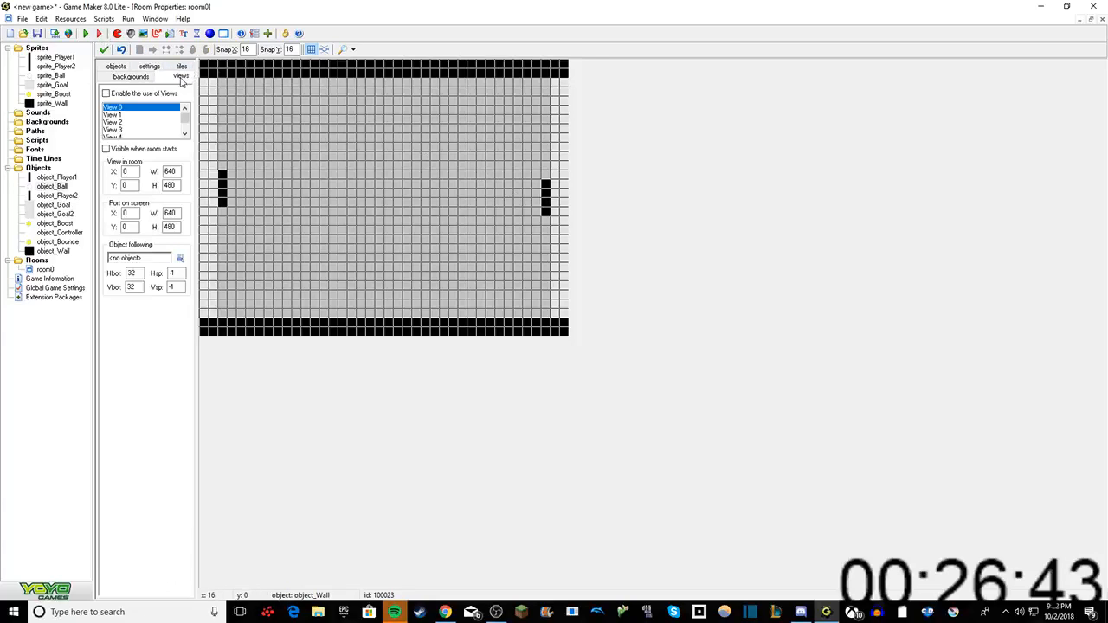
left_click(150, 67)
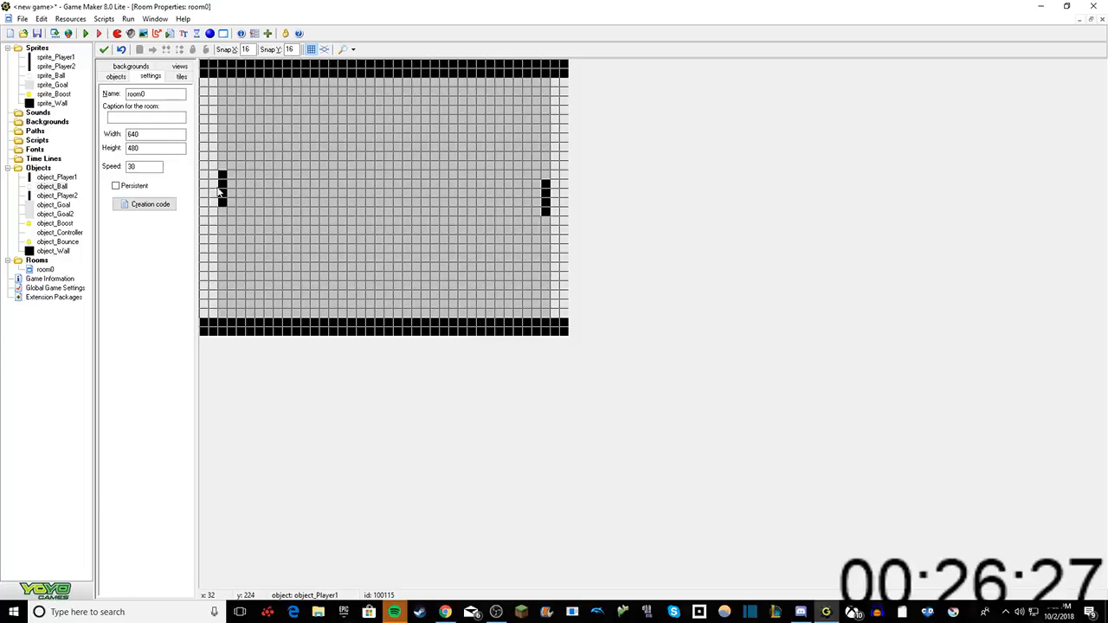
left_click(116, 76)
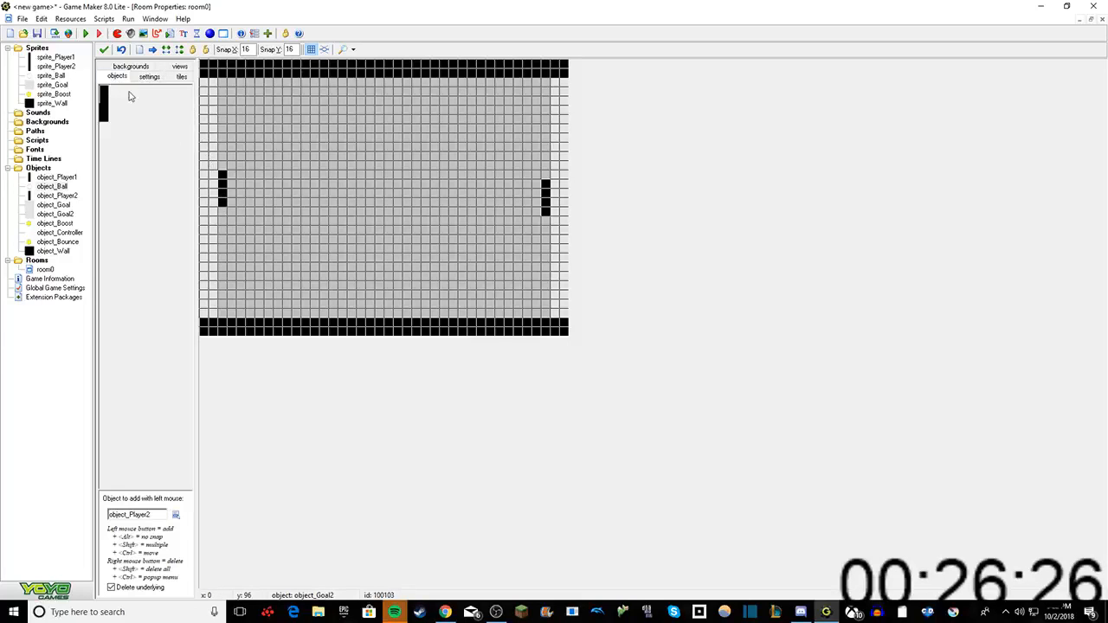
left_click(222, 204)
left_click_drag(222, 205, 222, 182)
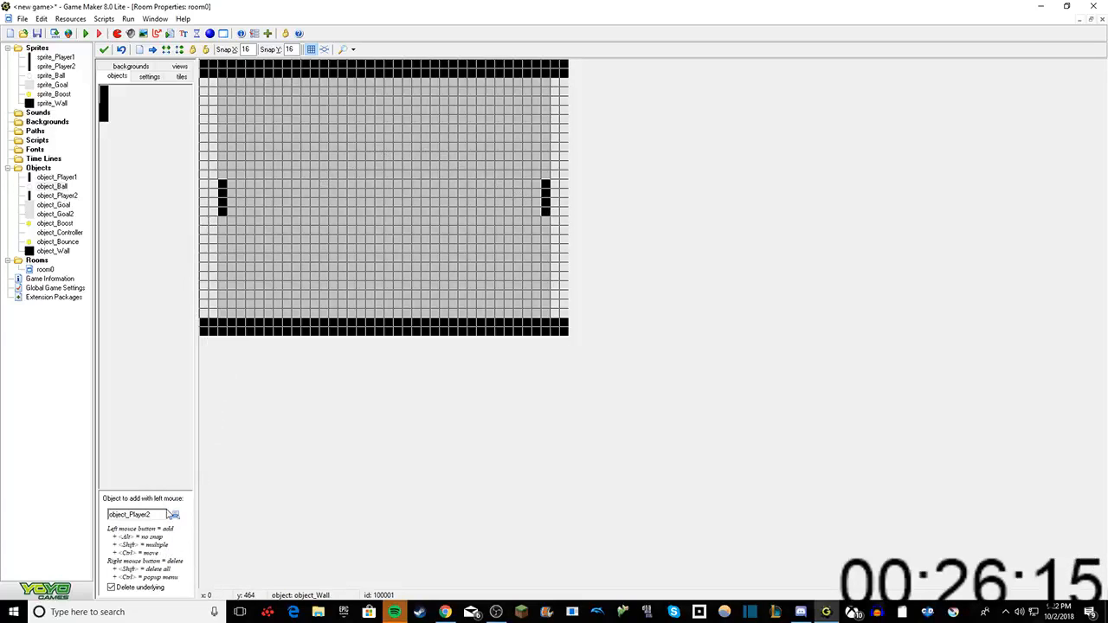
Step: Place object_Ball at the room's centre and object_Controller at the playfield's upper-left corner, just inside the left goal column
left_click(173, 514)
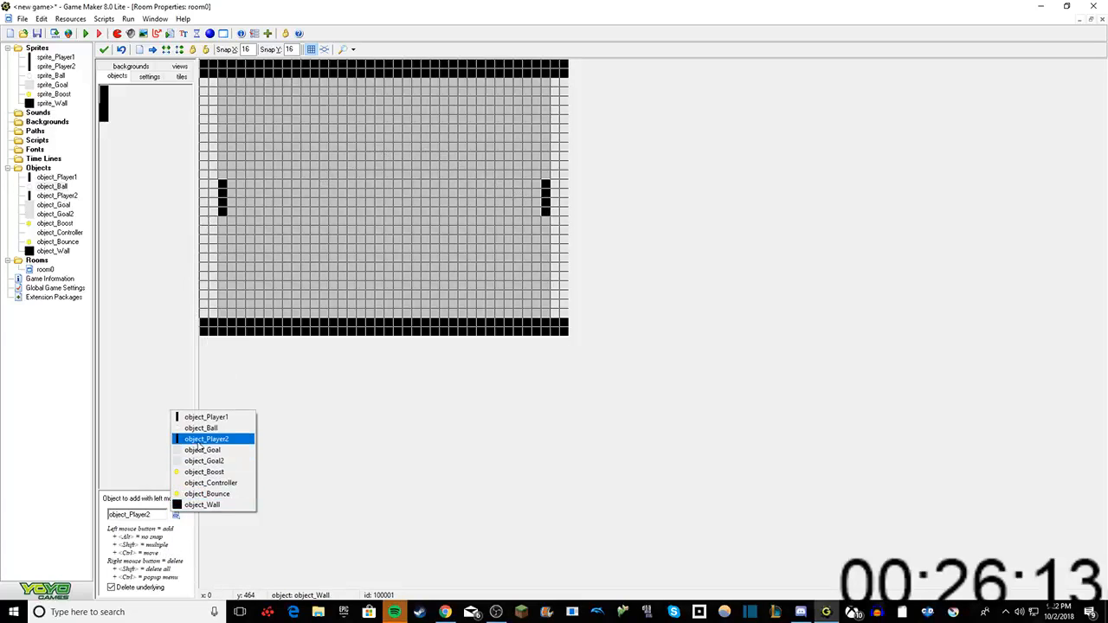
left_click(201, 427)
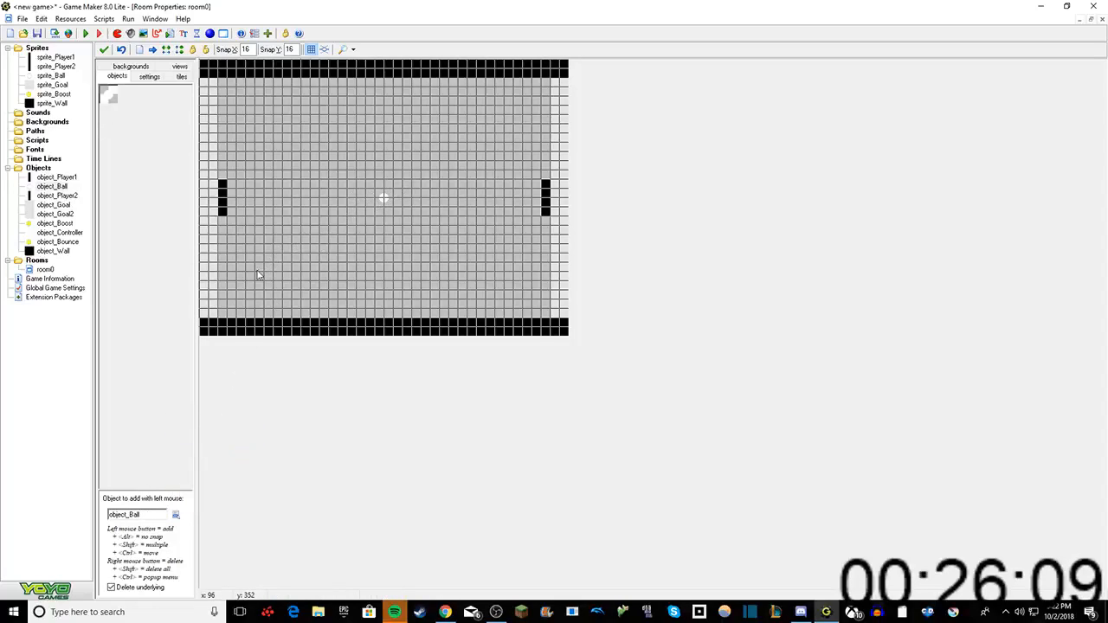
left_click(177, 515)
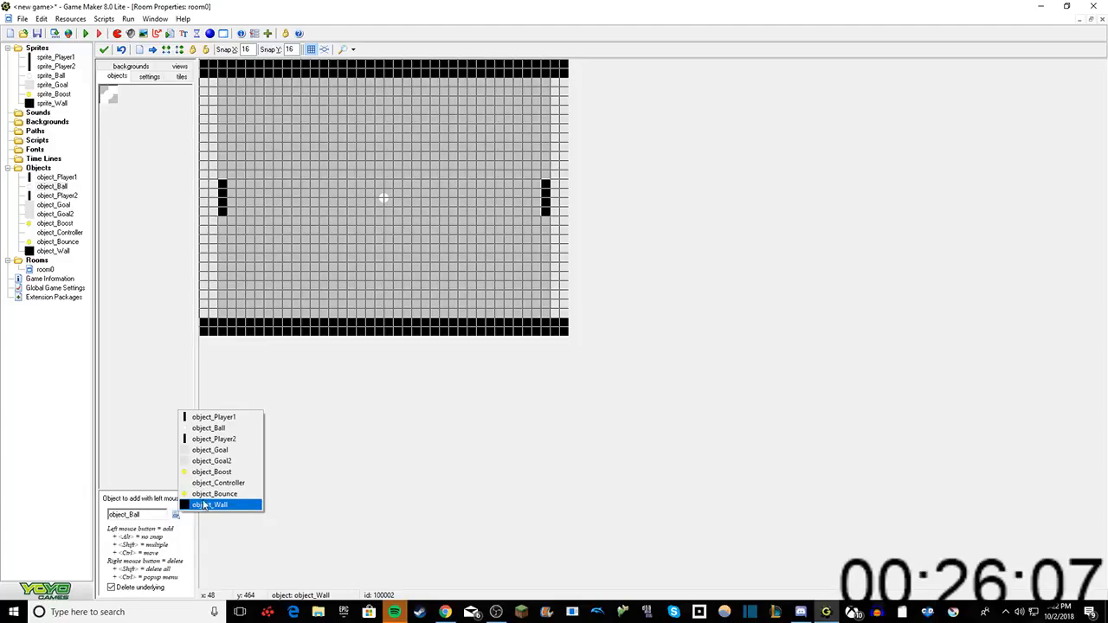
left_click(223, 483)
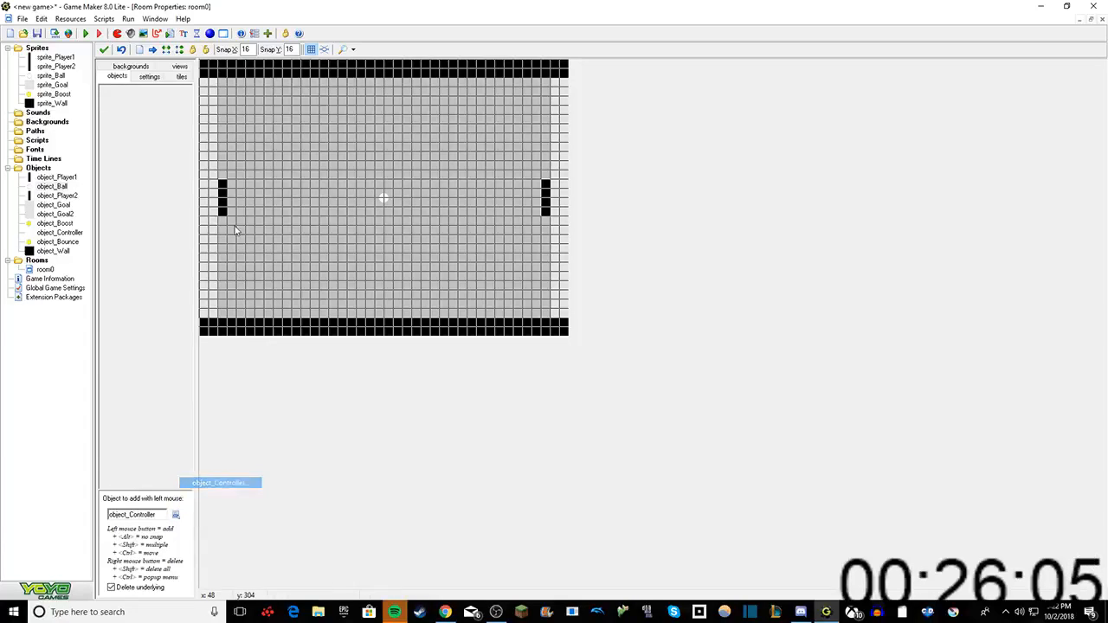
left_click(213, 85)
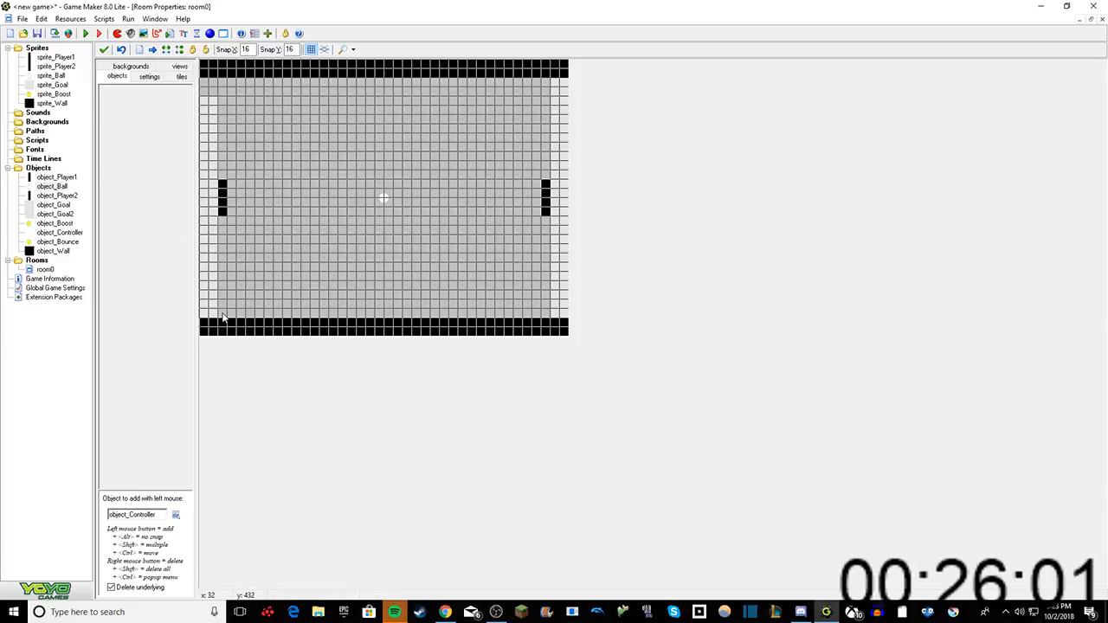
left_click_drag(222, 318, 223, 73)
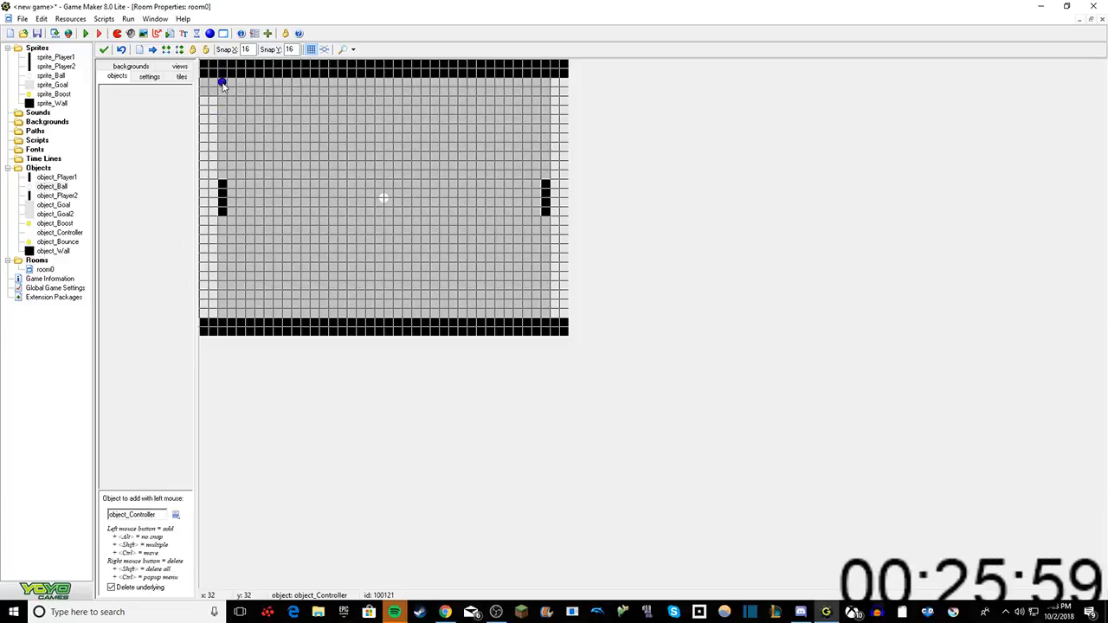
Step: Place one object_Bounce in the lower part of the playfield, left of centre and a few cells above the lower wall
left_click(174, 514)
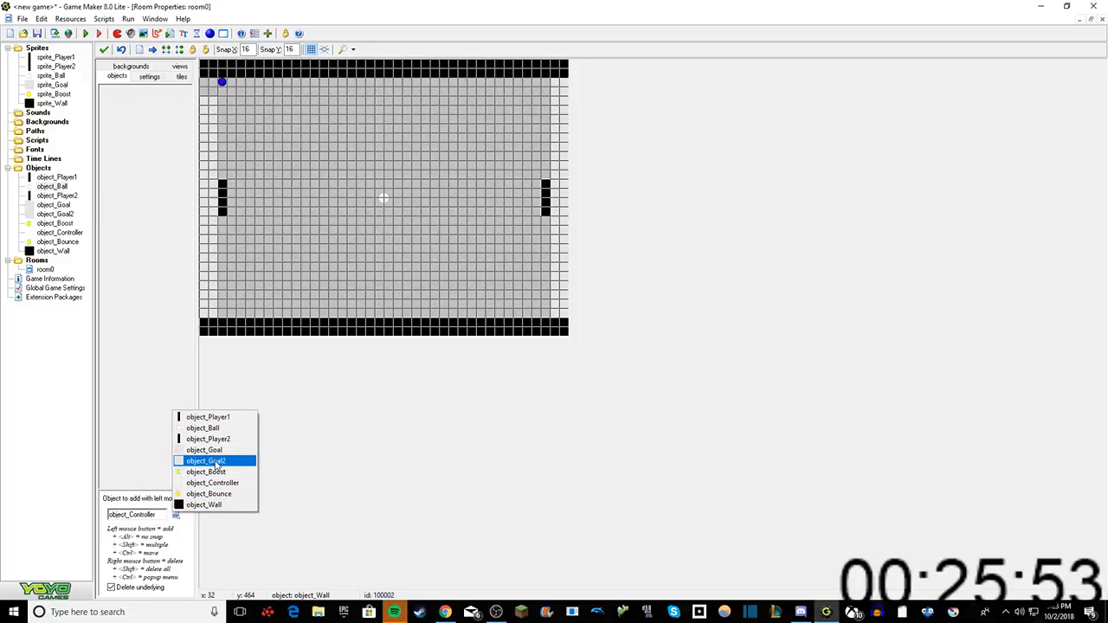
left_click(217, 463)
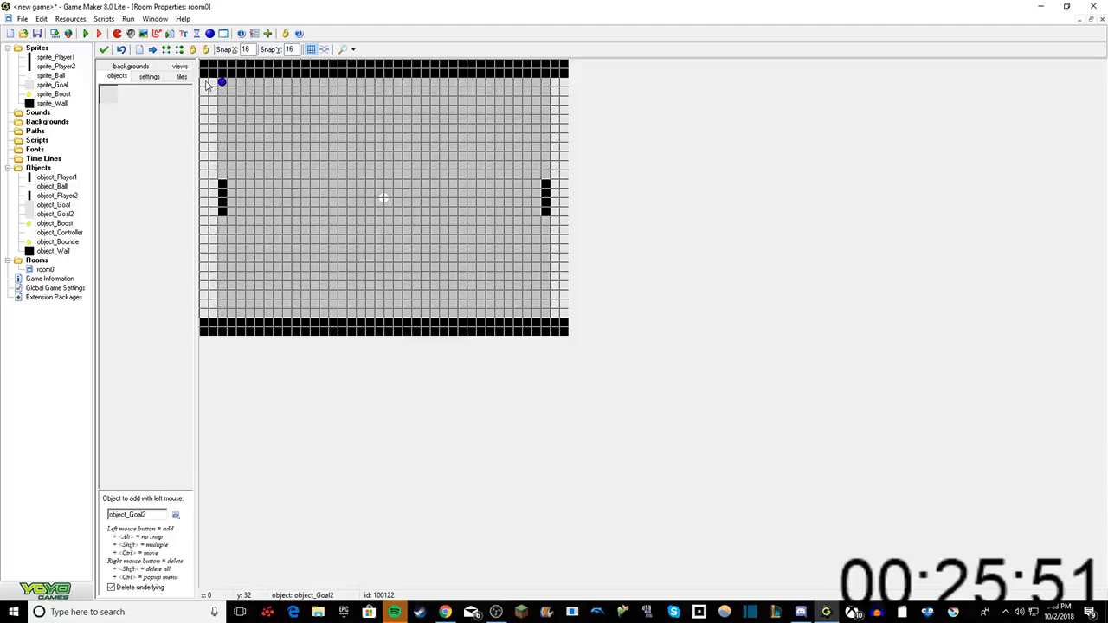
left_click(175, 514)
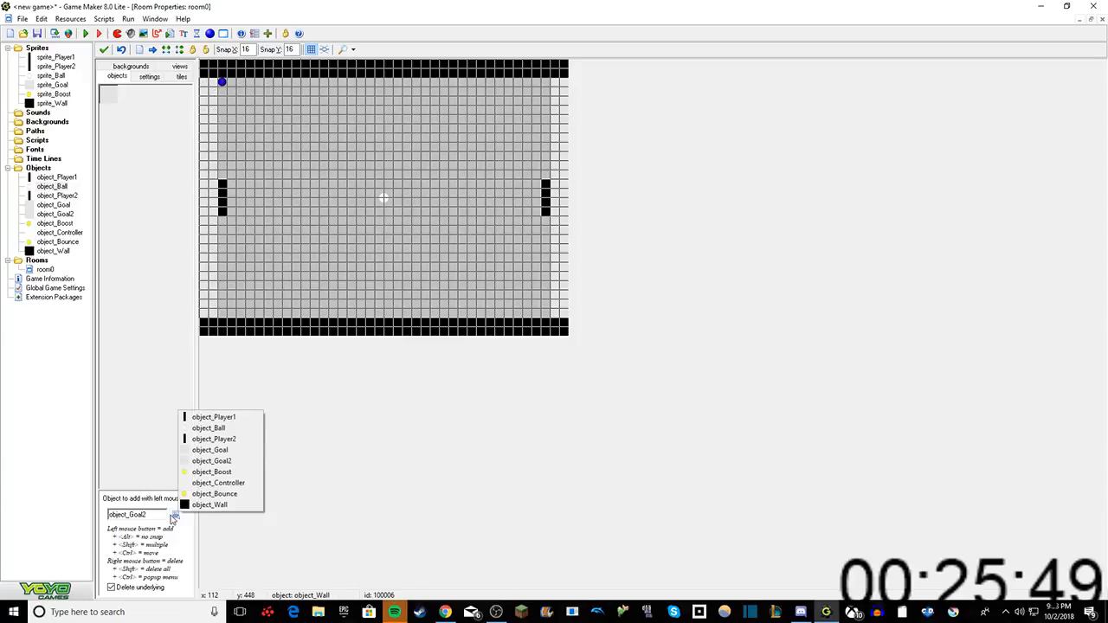
left_click(214, 493)
left_click(305, 282)
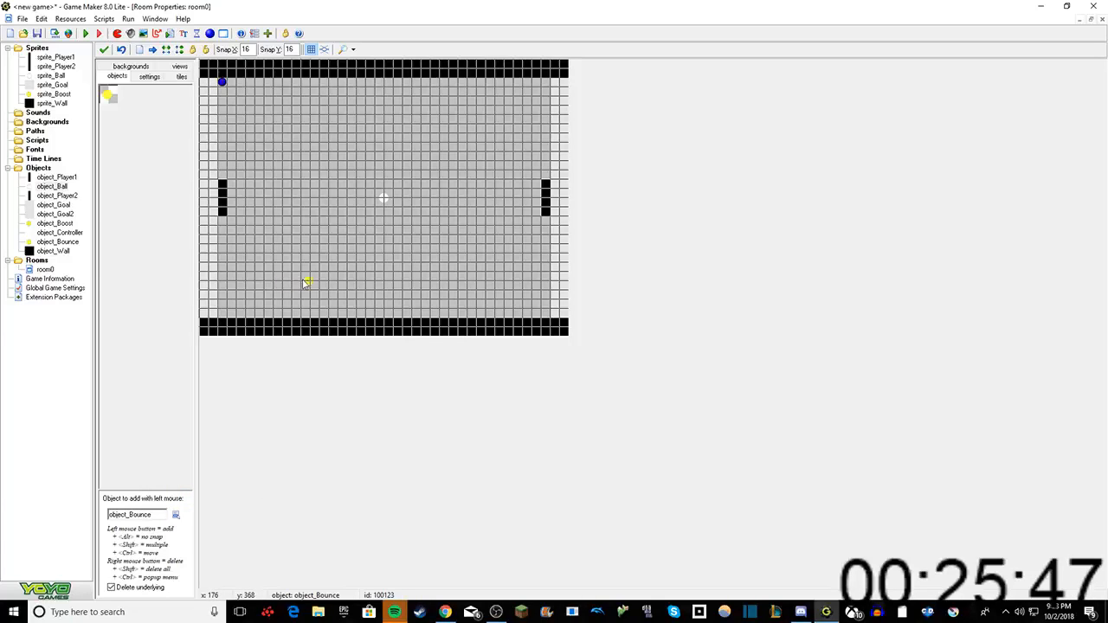
left_click_drag(305, 282, 323, 284)
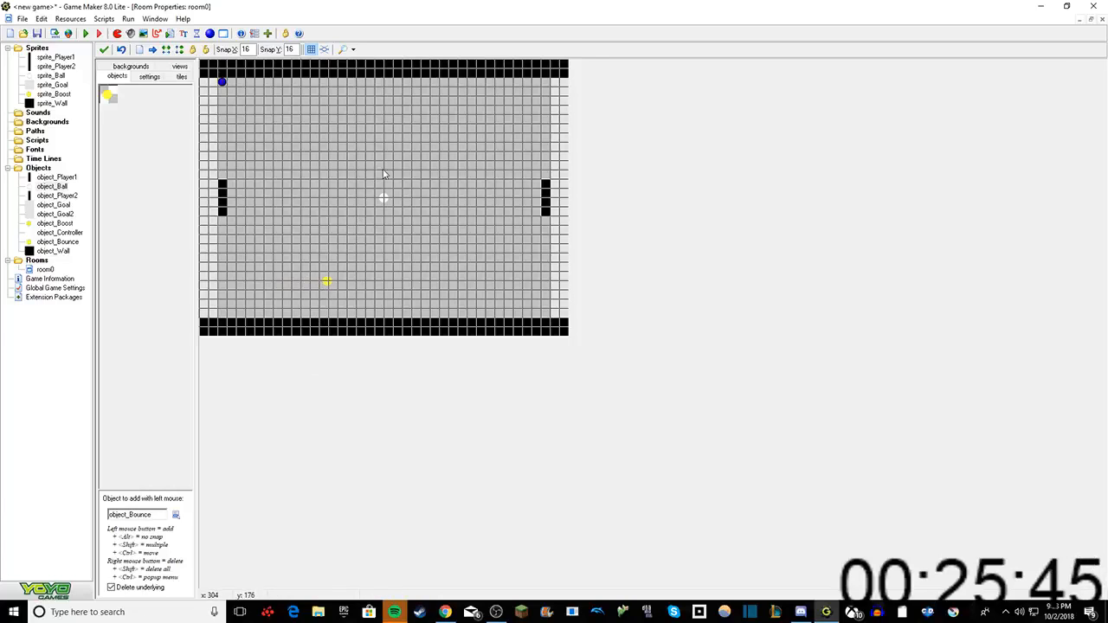
left_click(173, 517)
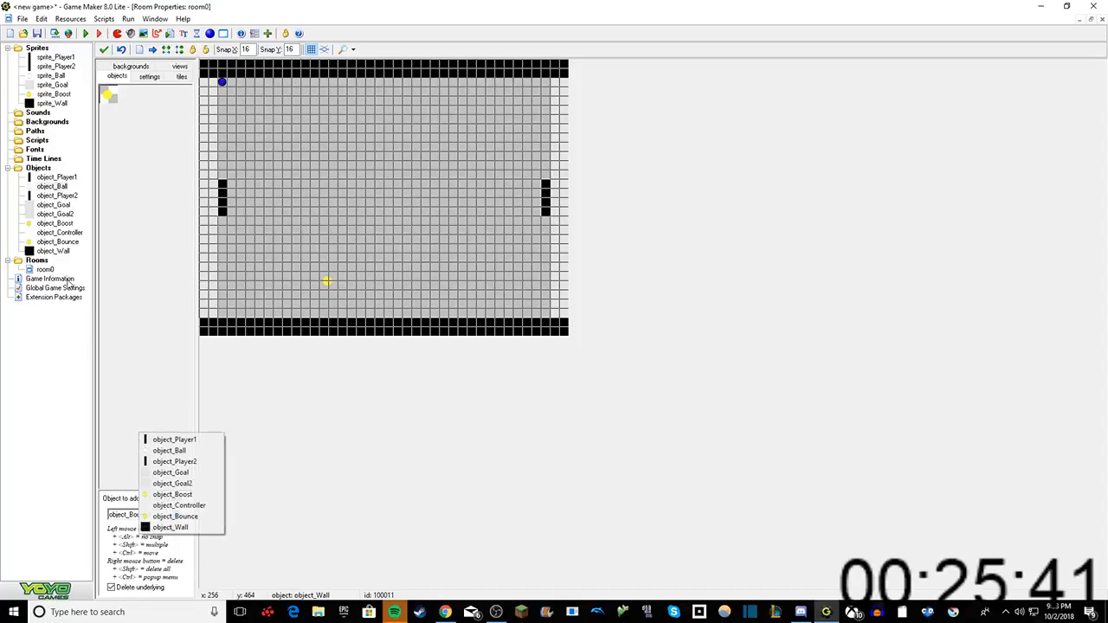
Step: Test-run the game, dismissing the DirectPlay feature request, and force the game program to close
left_click(85, 35)
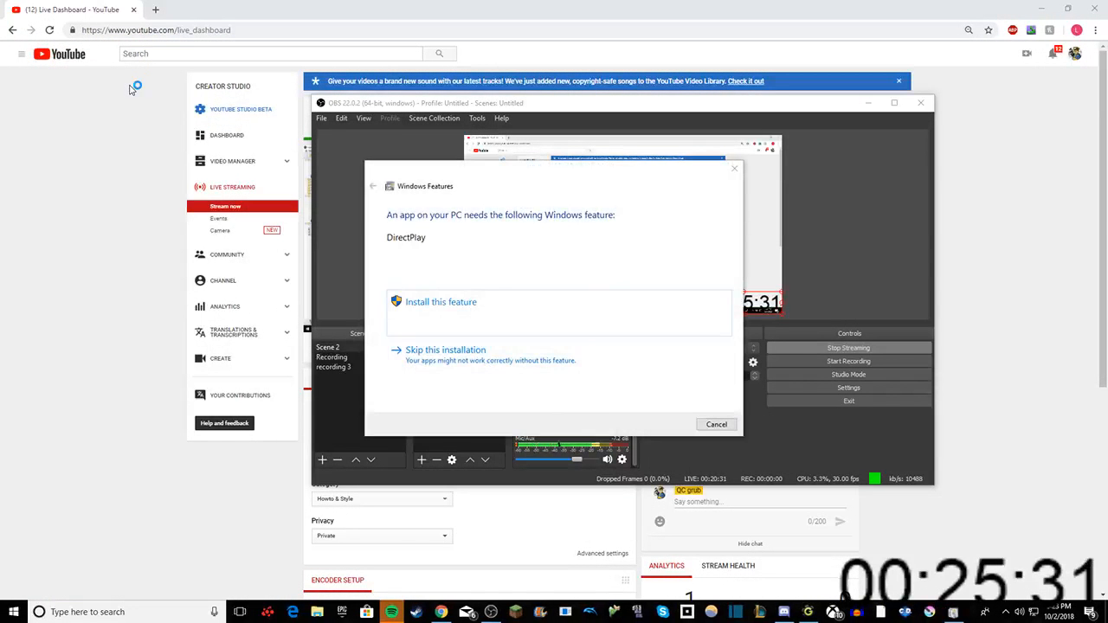
left_click(734, 168)
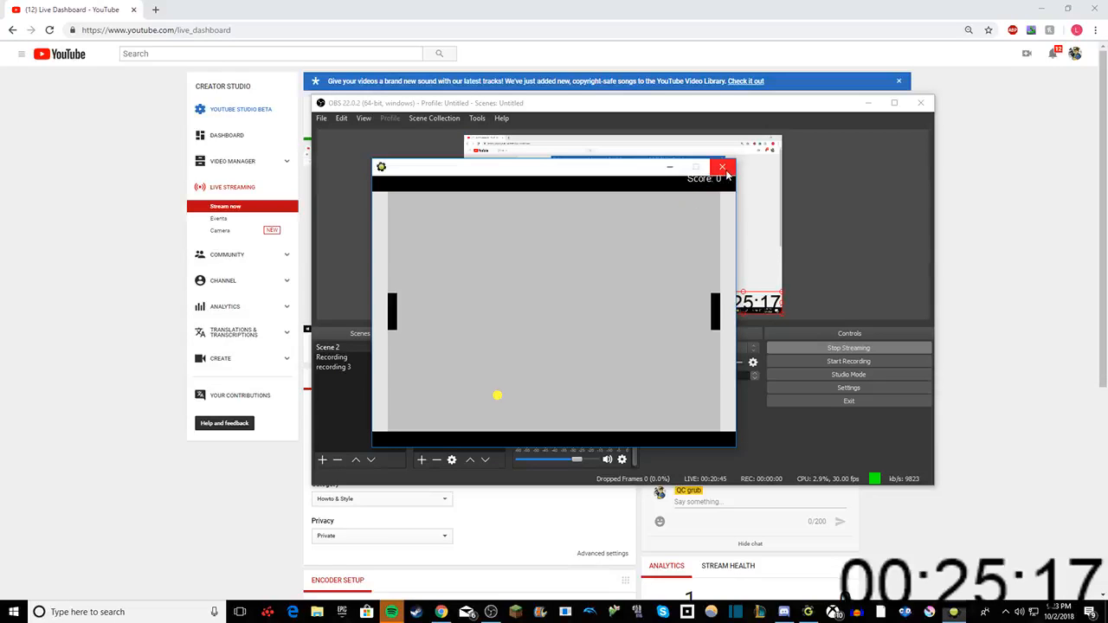
left_click(727, 173)
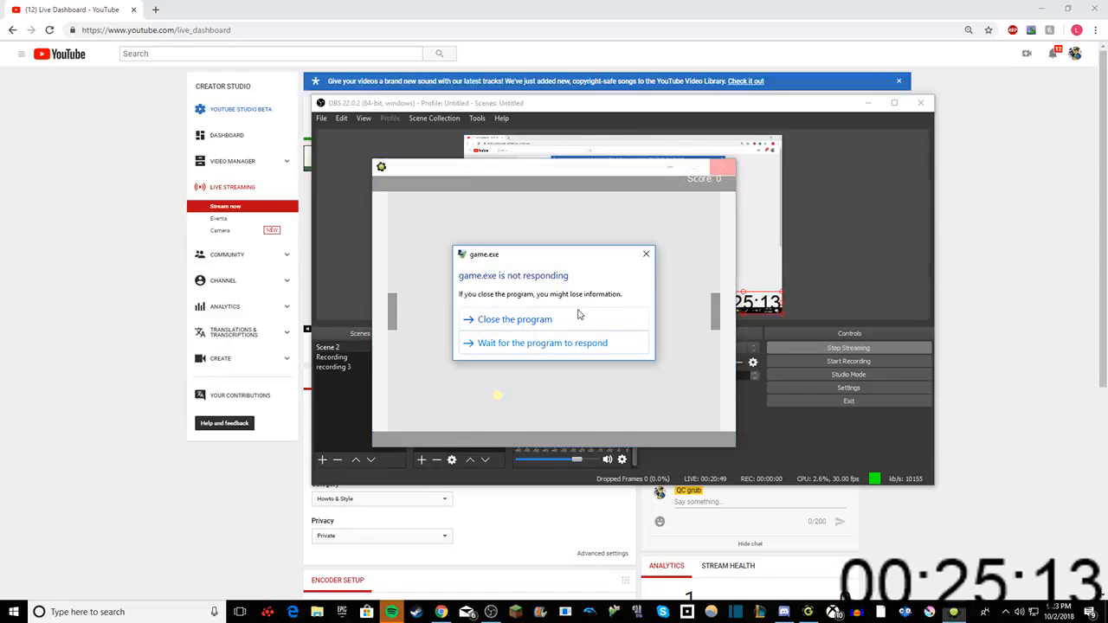
left_click(570, 319)
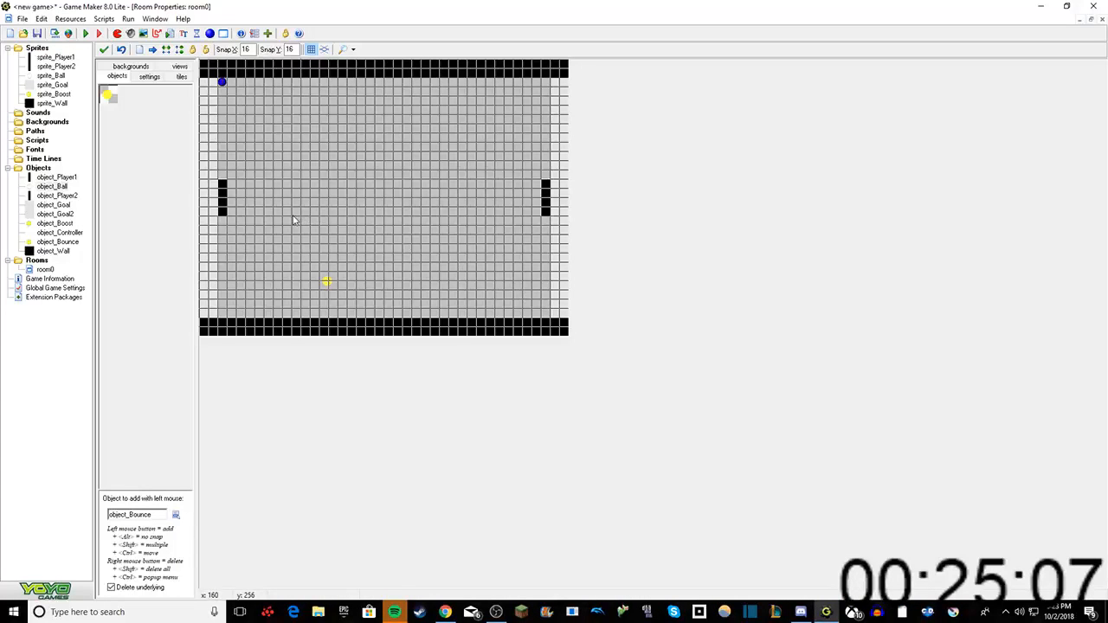
Step: Save the game on the Desktop as youtube, replacing the existing file
left_click(21, 19)
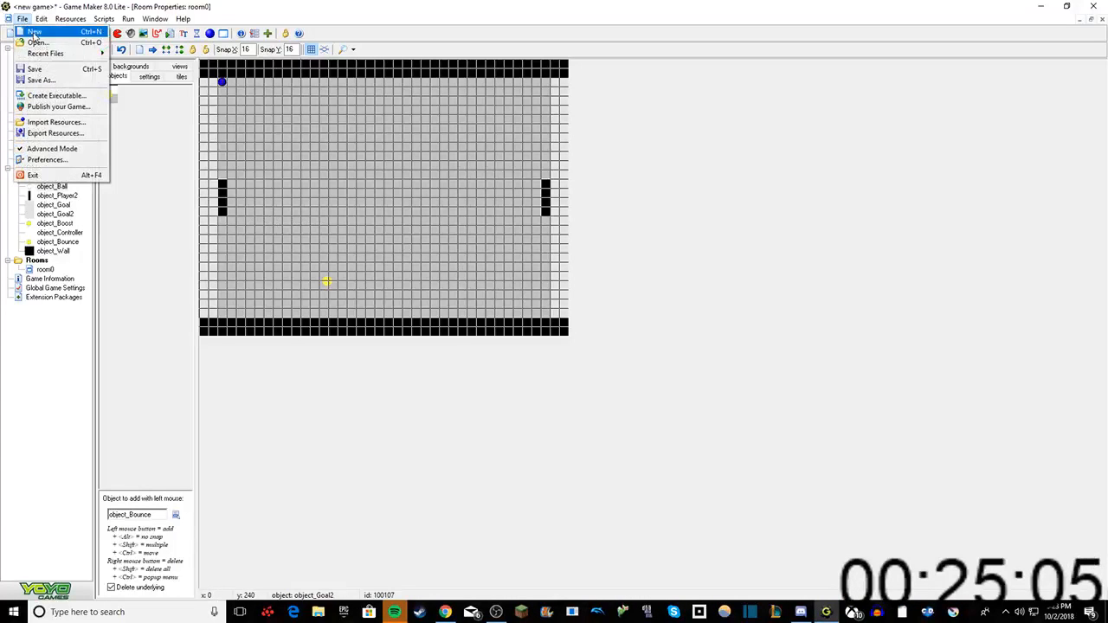
left_click(26, 78)
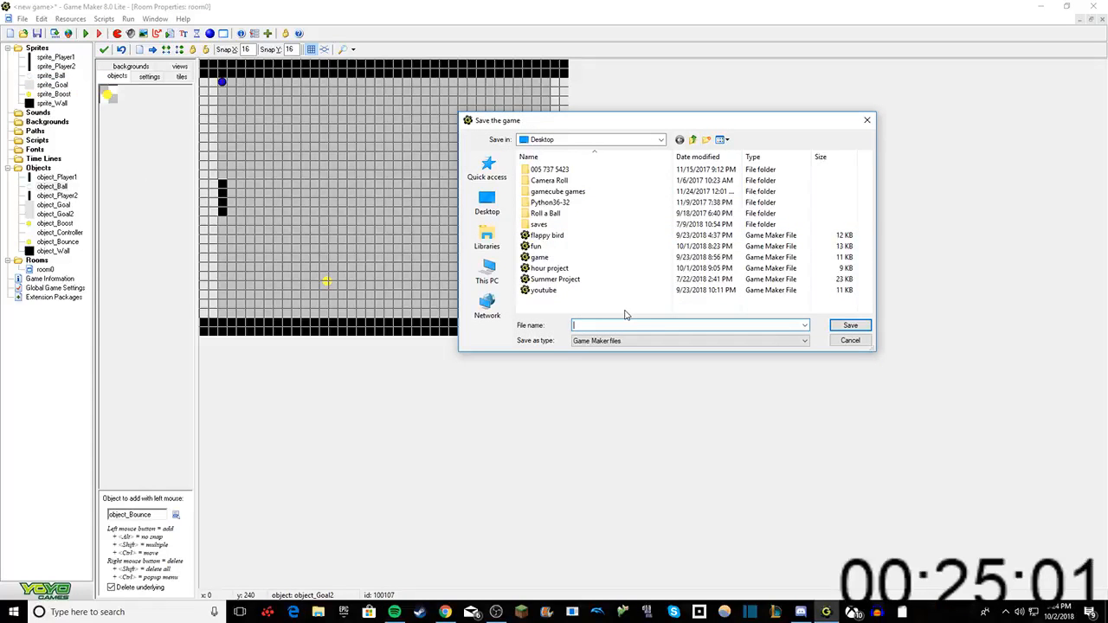
type("youtube")
key("Return")
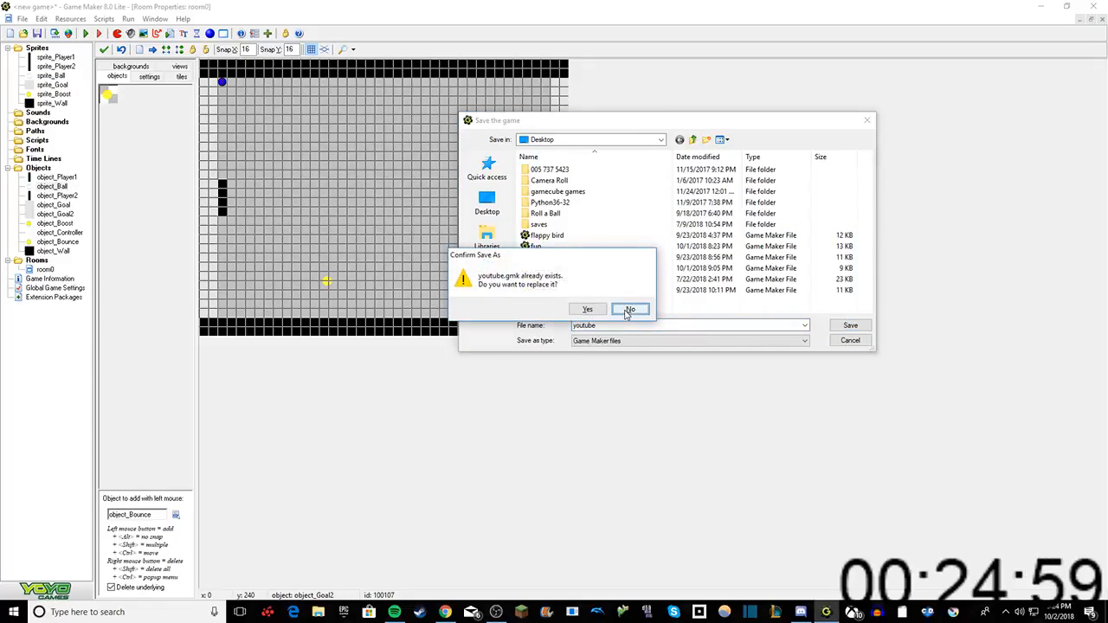
left_click(589, 309)
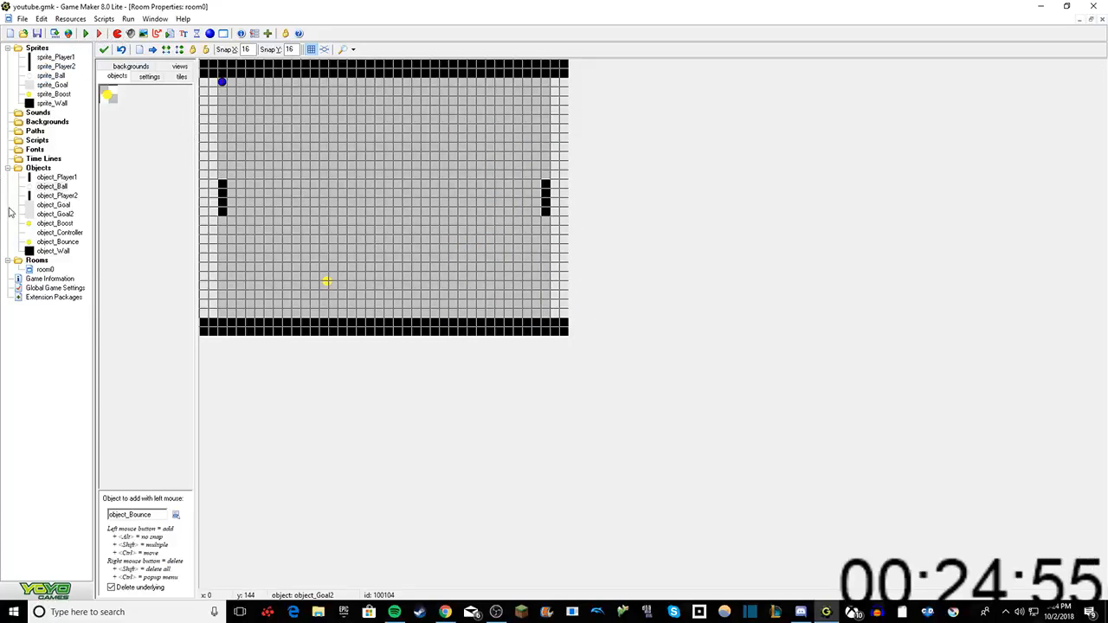
Step: Set the Repeat action in object_Bounce's Step event to 10000 times and test-run the game, dismissing the DirectPlay request
double_click(54, 241)
right_click(336, 113)
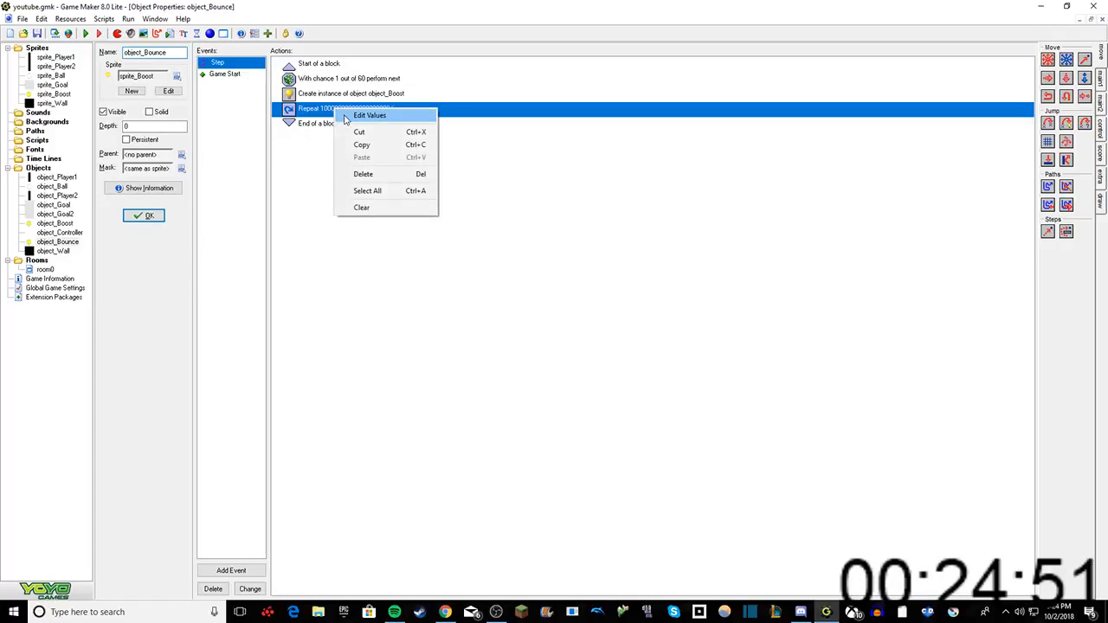
left_click(354, 114)
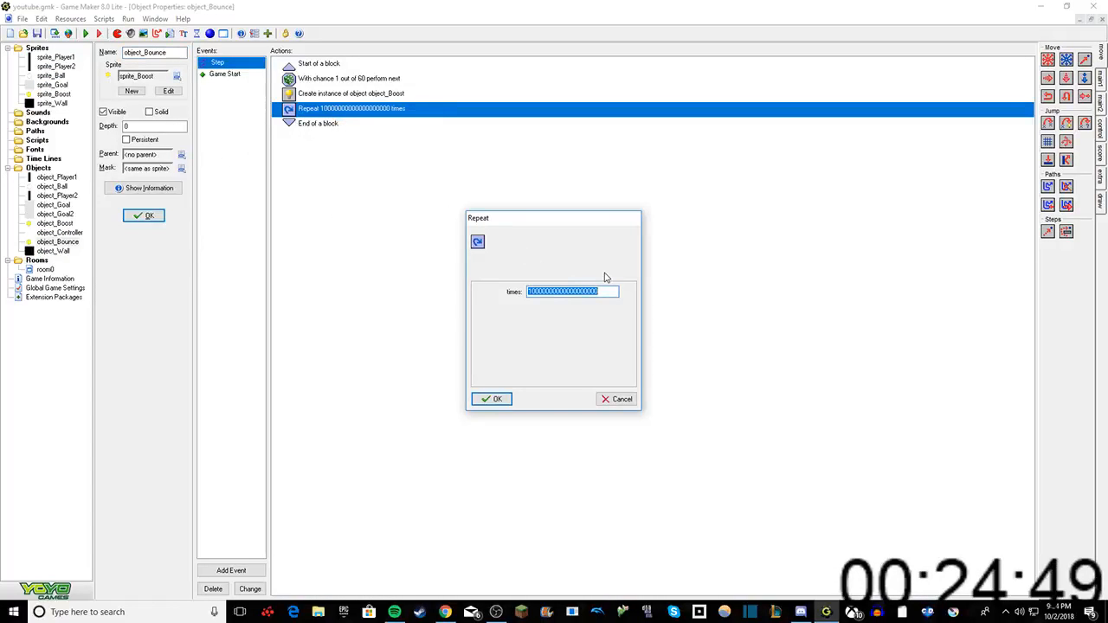
type("10")
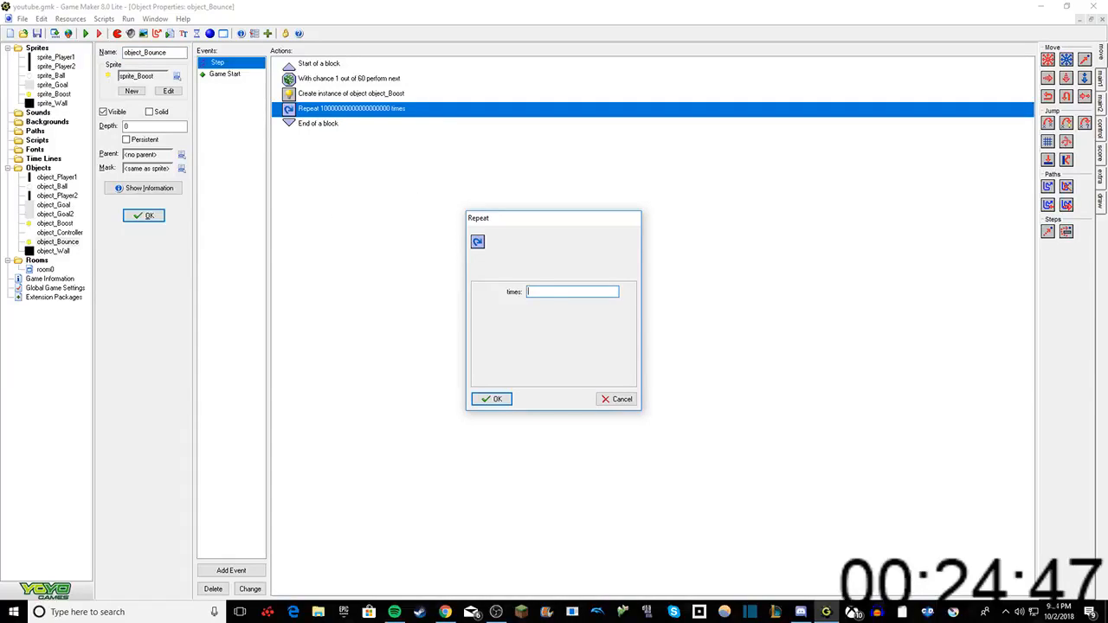
type("10000")
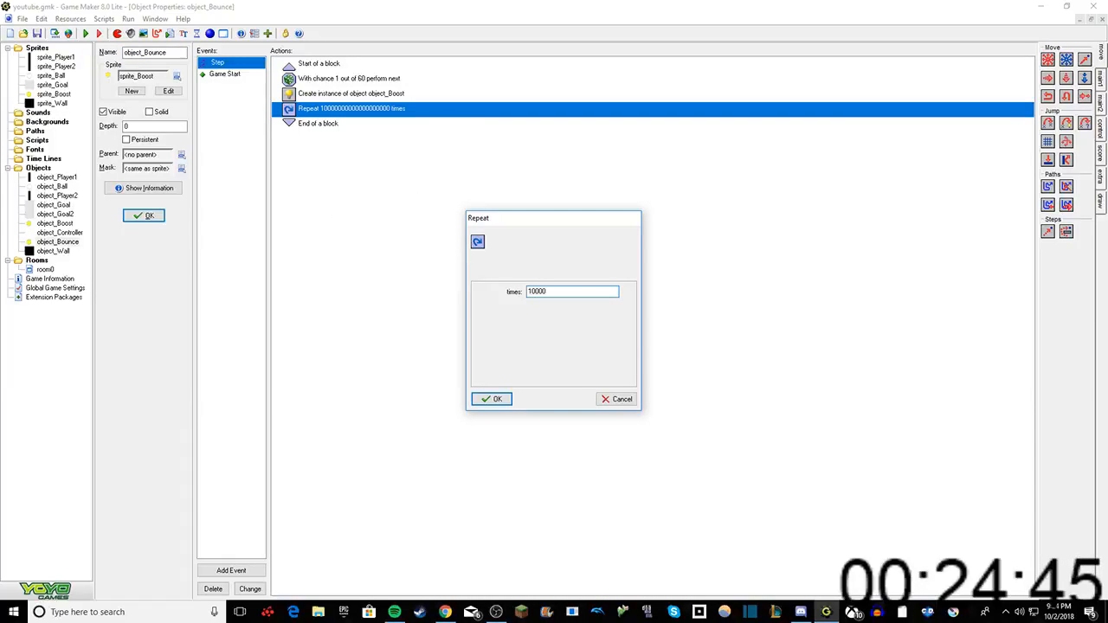
left_click(482, 396)
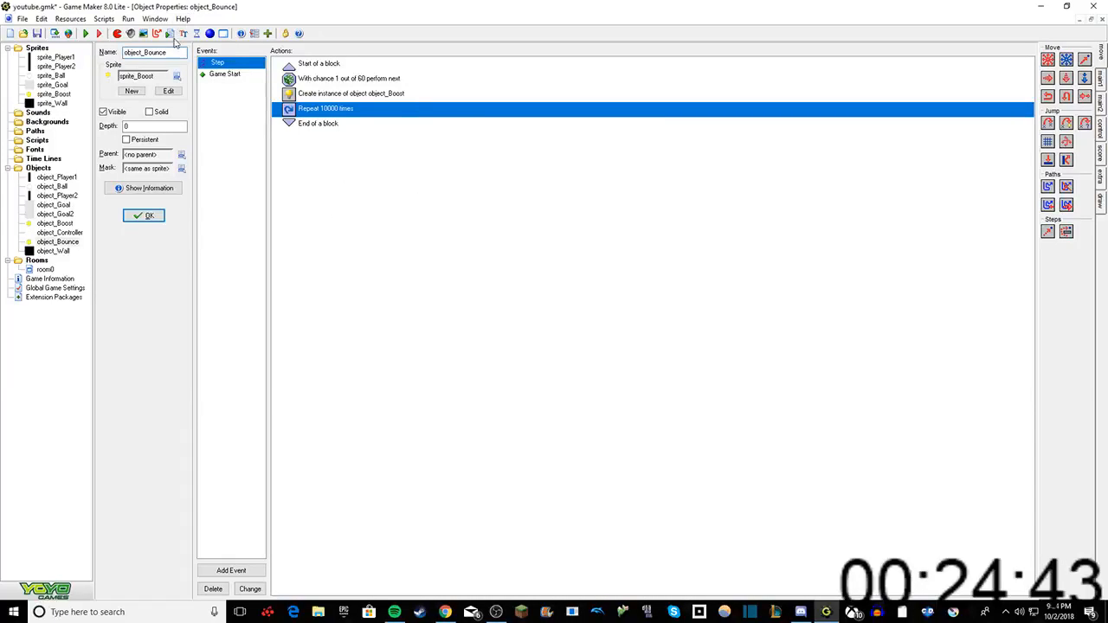
left_click(85, 34)
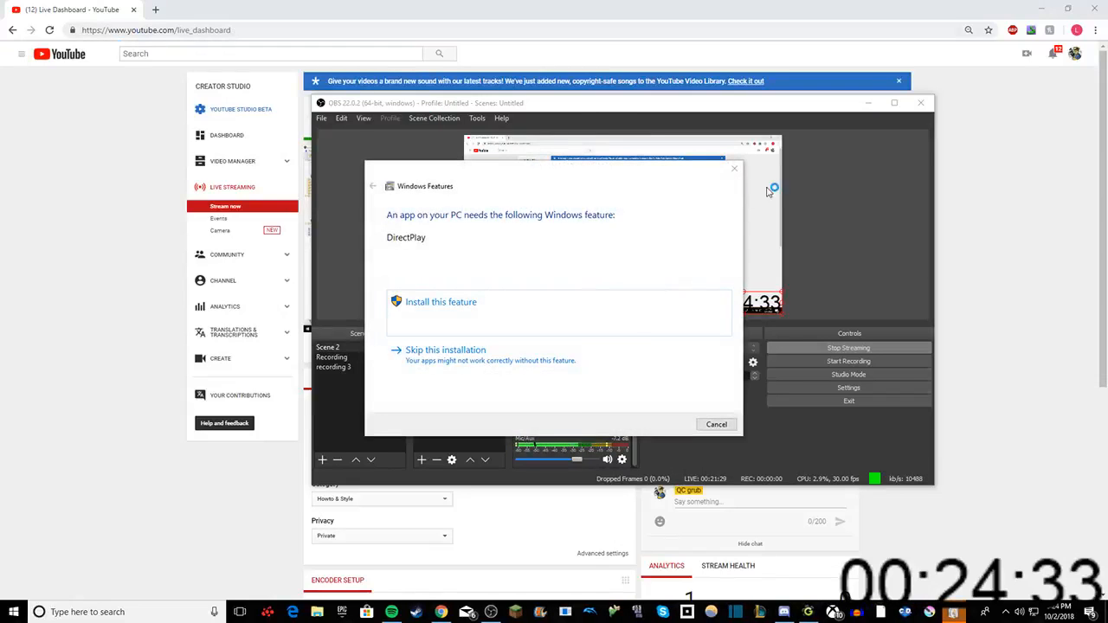
left_click(734, 168)
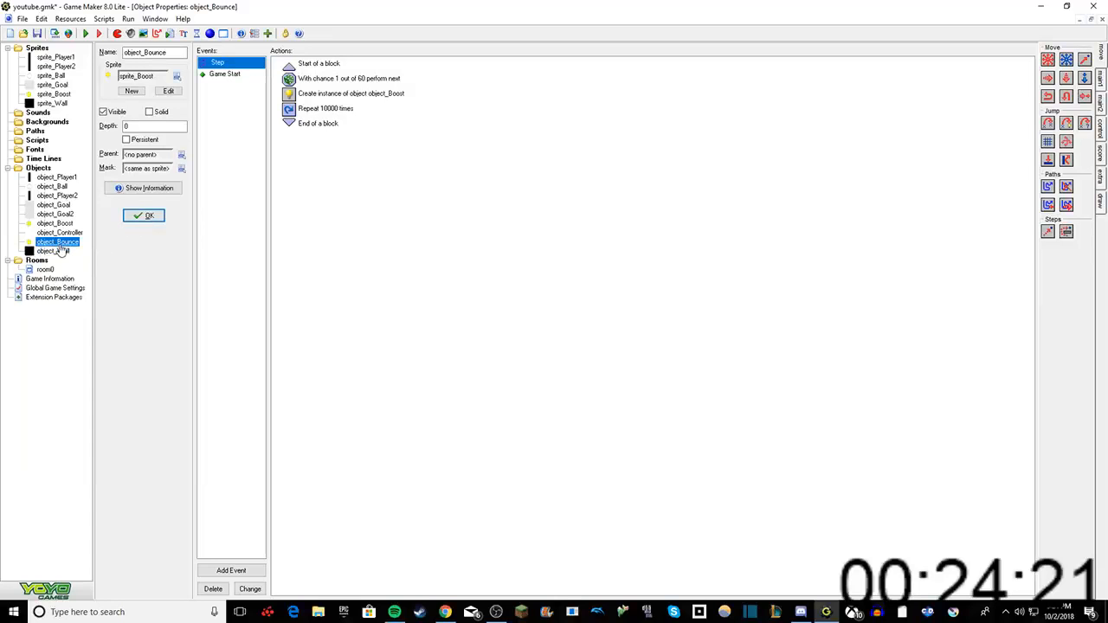
Step: Add a collision event with object_Wall to object_Bounce that reverses its vertical direction
right_click(220, 136)
left_click(249, 141)
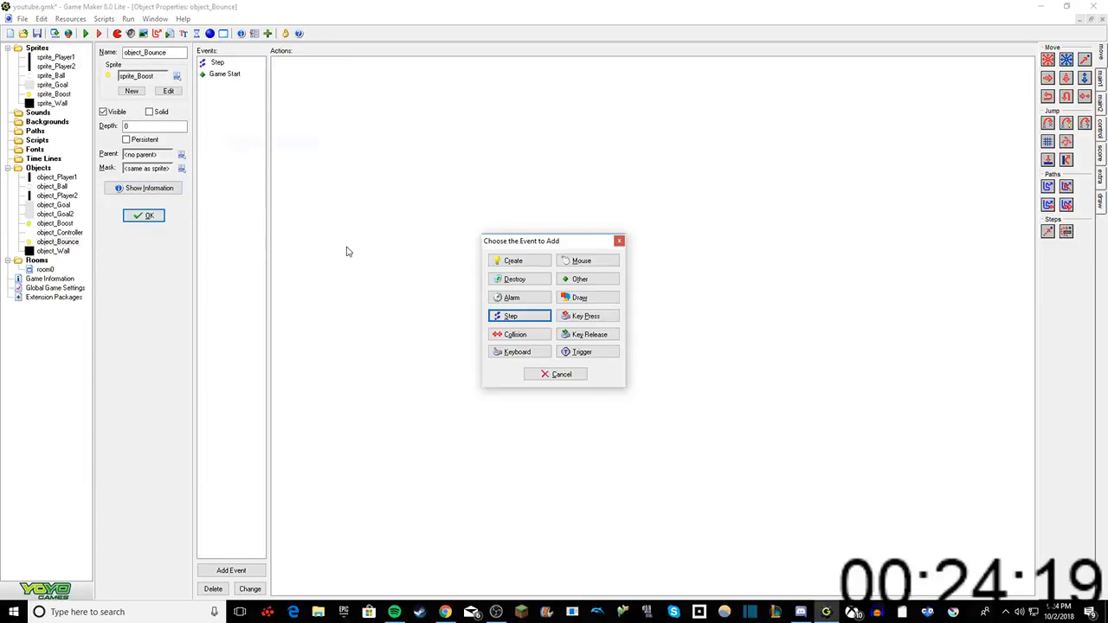
left_click(500, 339)
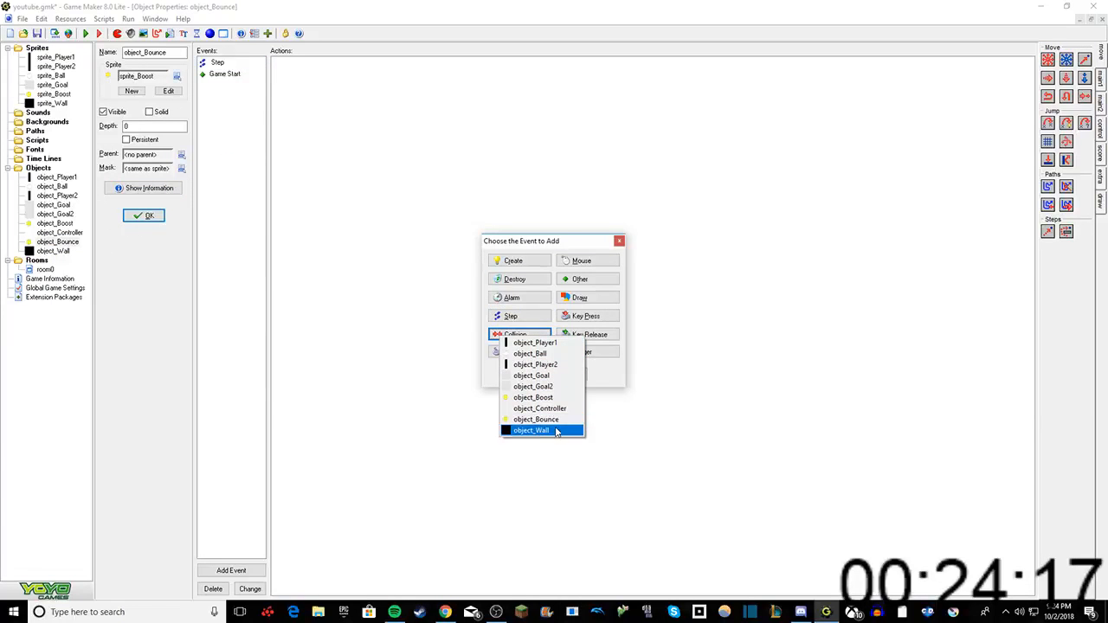
left_click(559, 430)
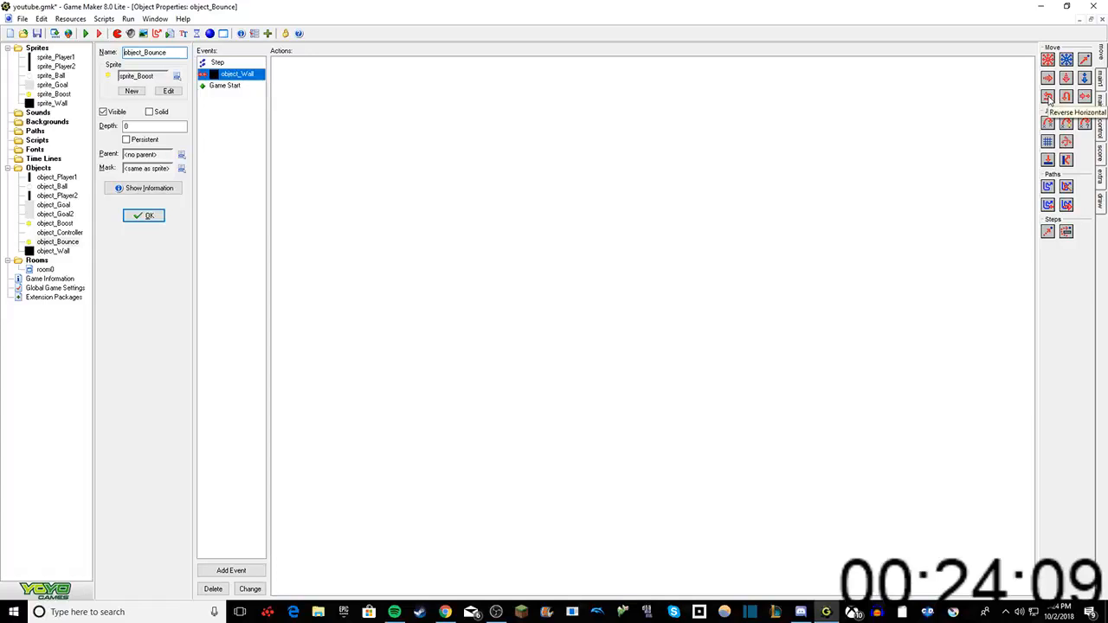
left_click_drag(1067, 97, 814, 134)
left_click(490, 399)
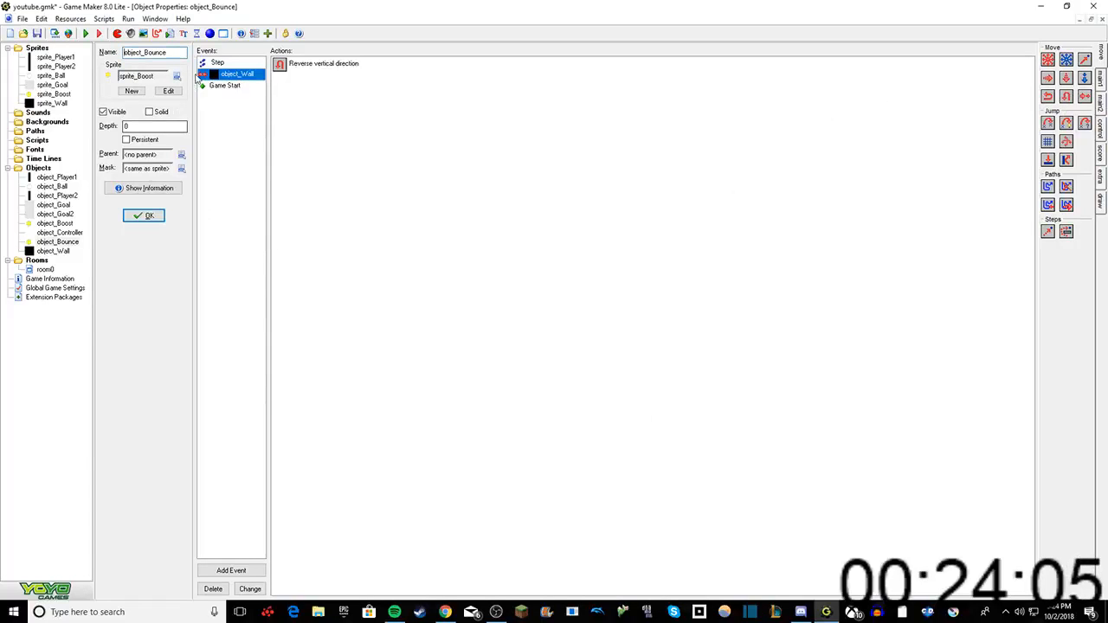
Step: Add a collision event with object_Goal to object_Bounce that reverses its horizontal direction
right_click(212, 115)
left_click(240, 122)
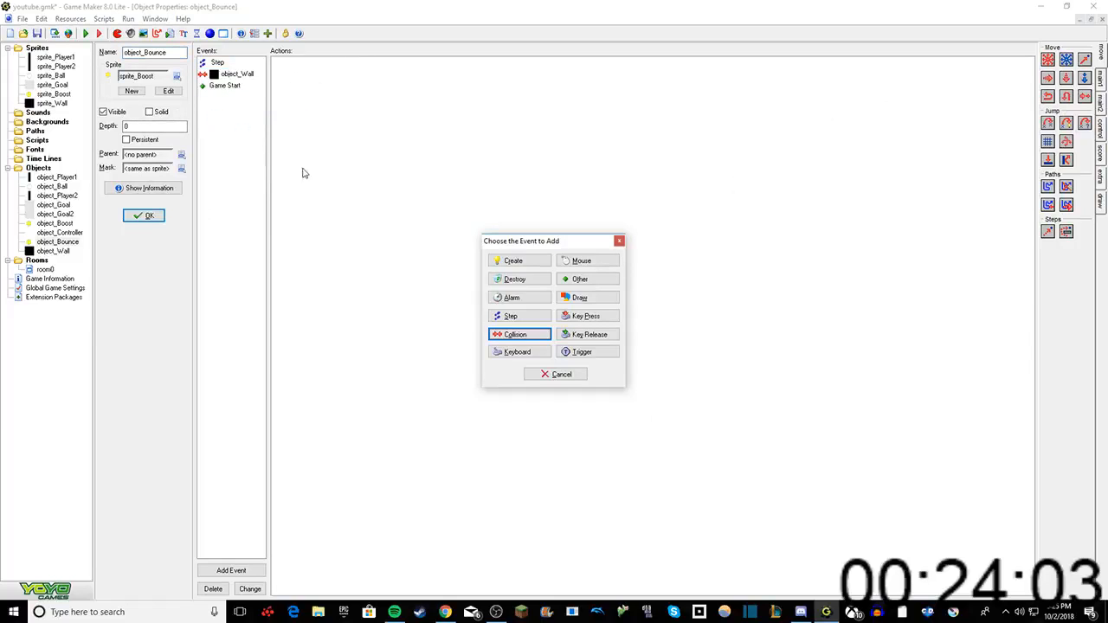
left_click(516, 334)
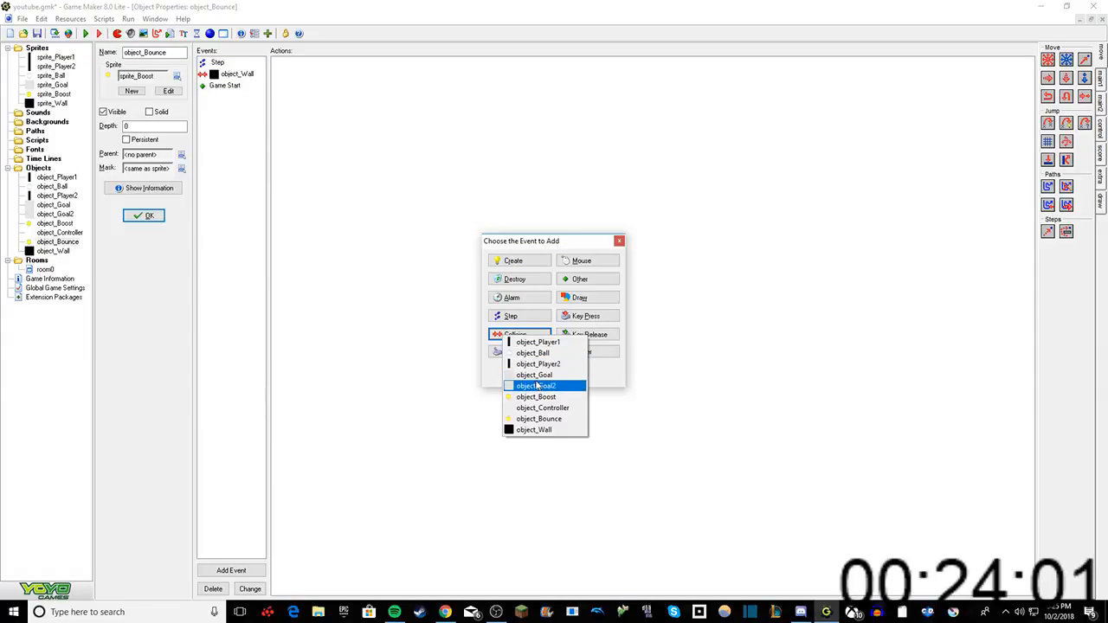
left_click(534, 374)
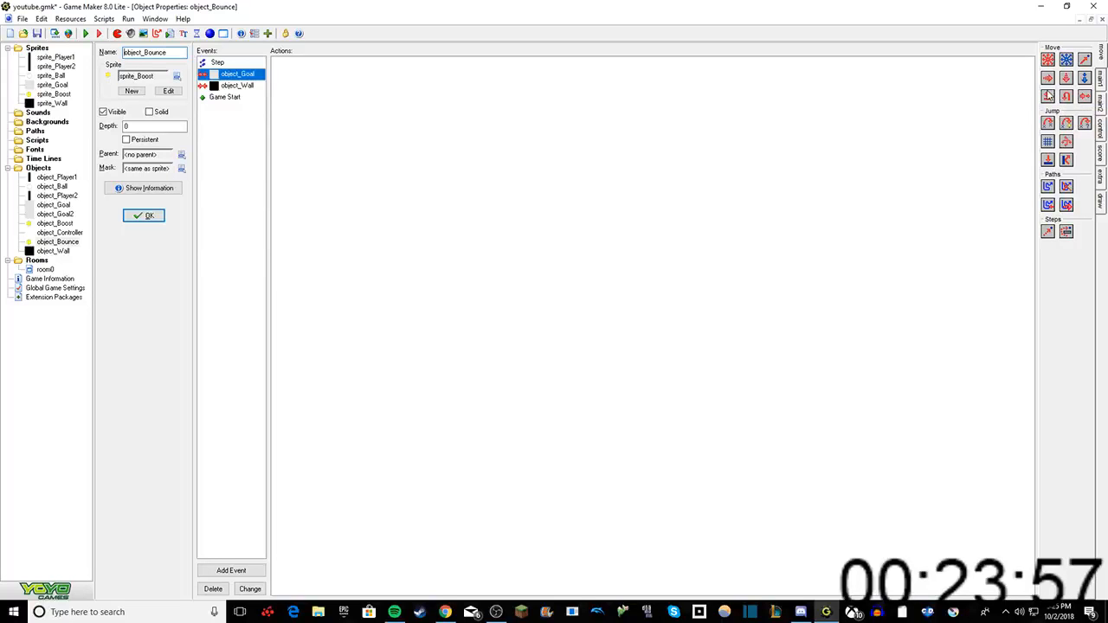
left_click_drag(1047, 97, 742, 198)
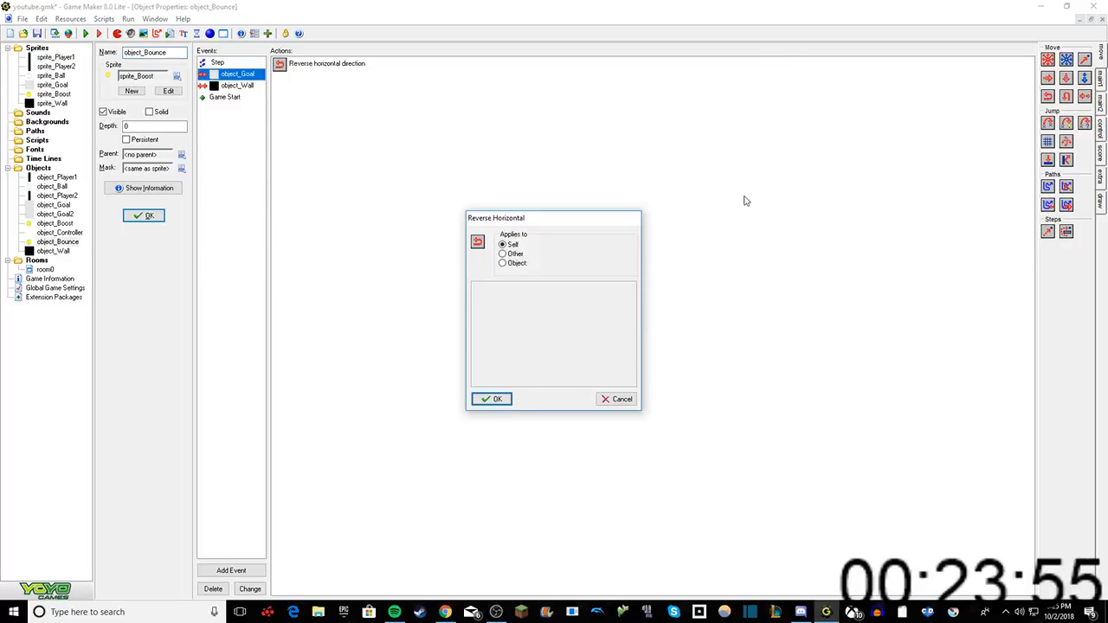
left_click(492, 398)
right_click(246, 76)
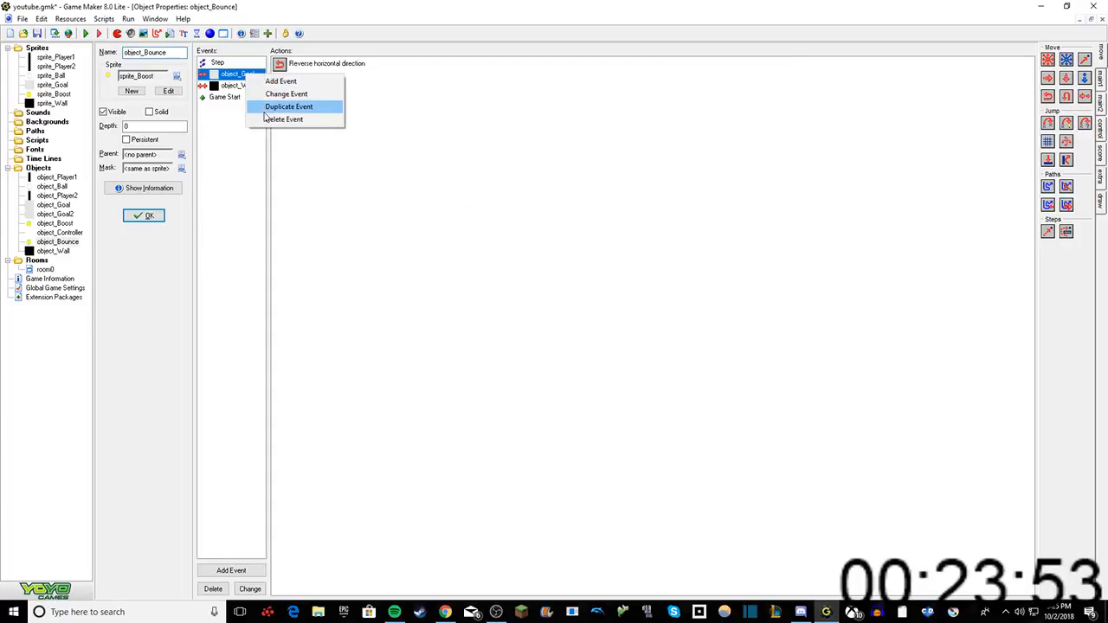
left_click(290, 119)
left_click(576, 332)
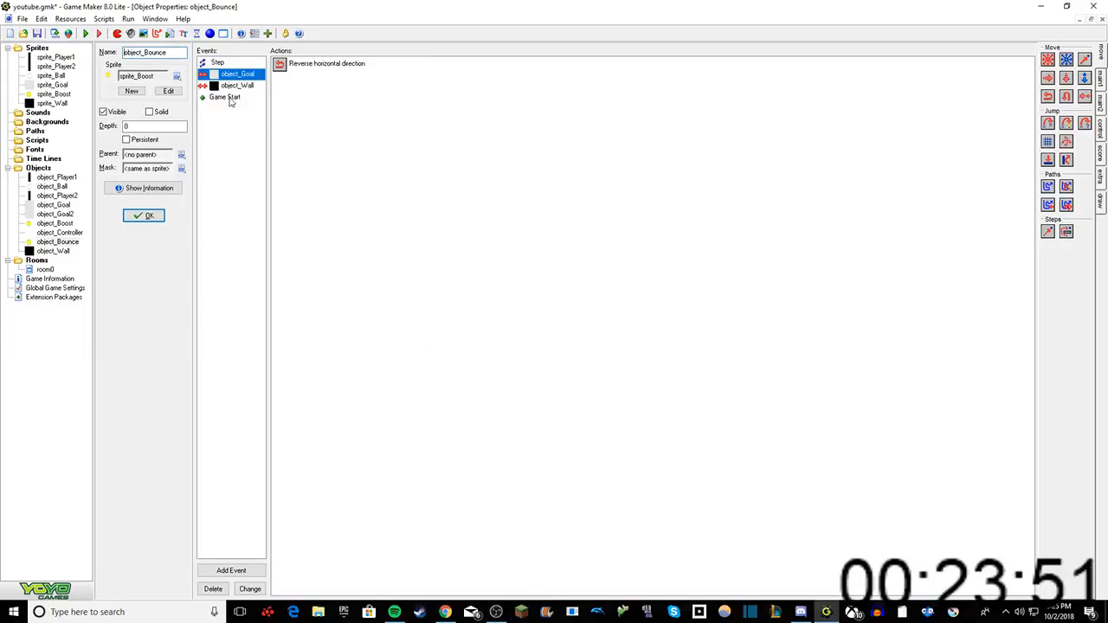
Step: Create object_Bounce's collision event with object_Goal2 from its object_Goal collision event, and confirm the object's properties
right_click(213, 75)
left_click(253, 94)
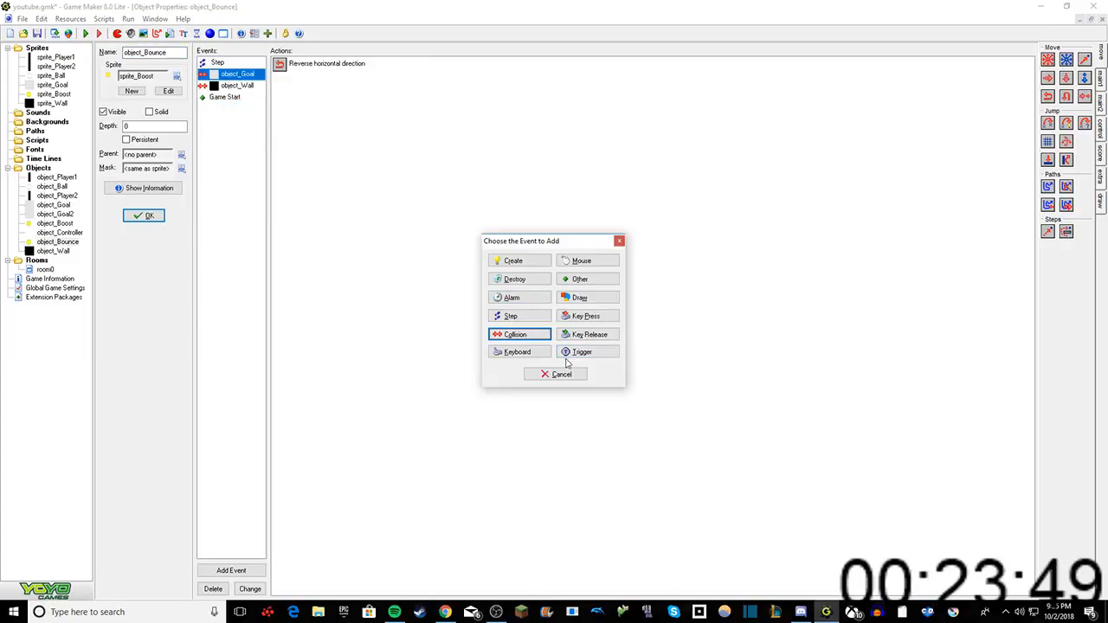
left_click(517, 334)
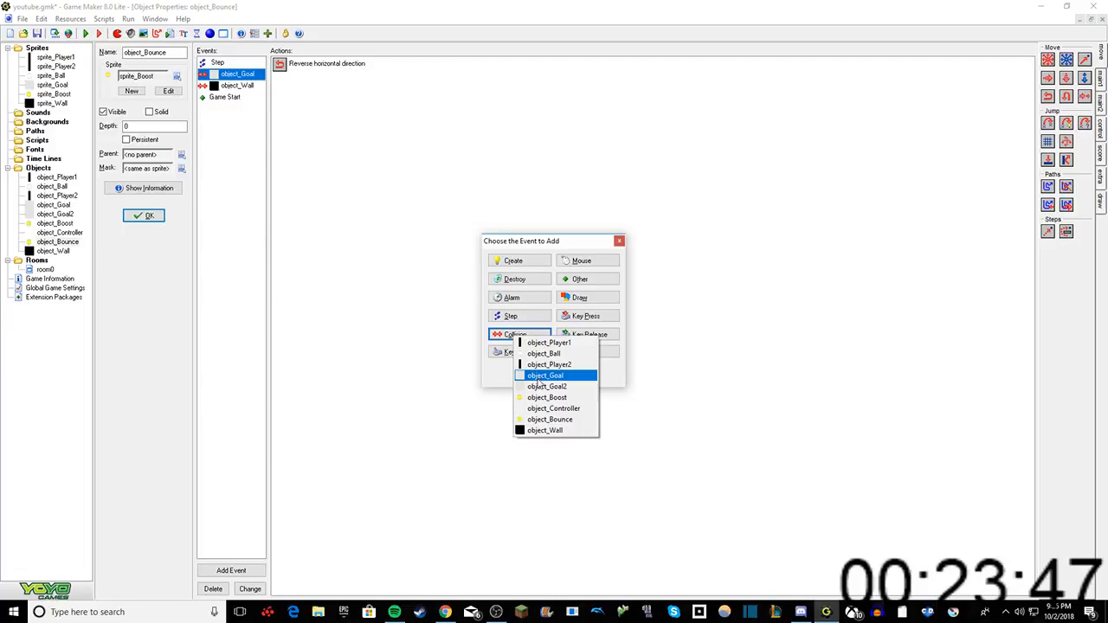
left_click(547, 386)
left_click(143, 214)
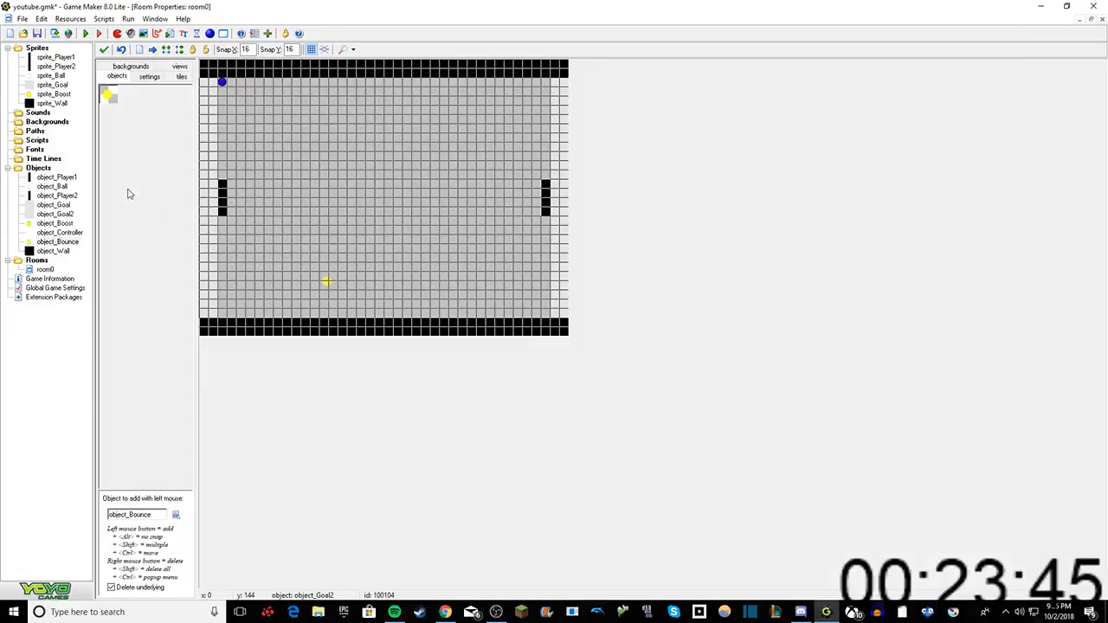
Step: Test-run the game, dismissing the DirectPlay request, and review object_Bounce's collision events with object_Goal2 and object_Goal
left_click(86, 34)
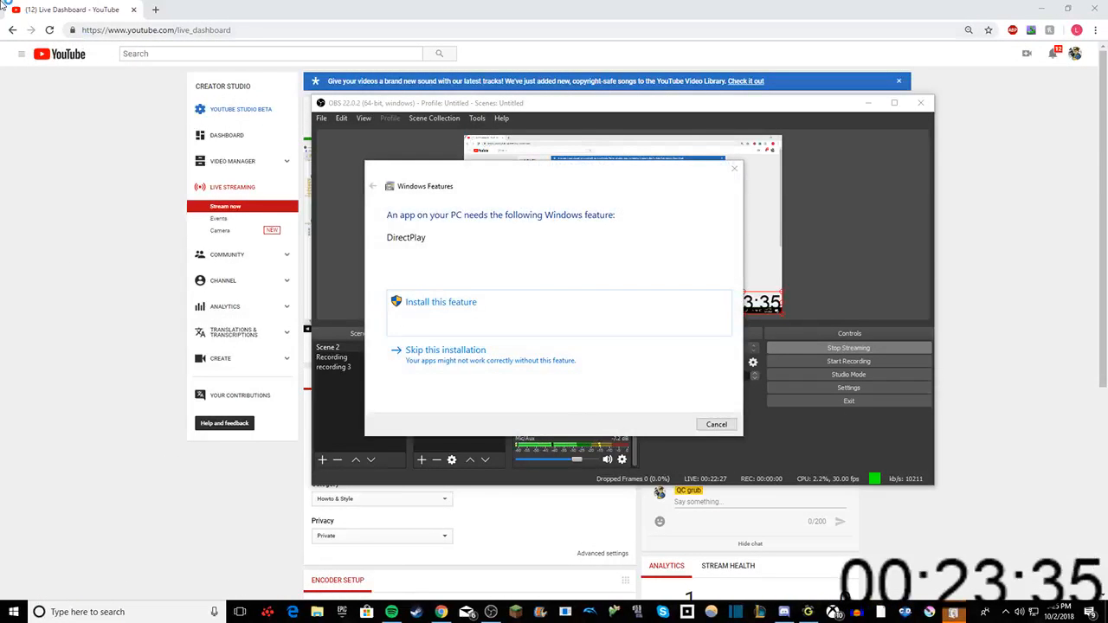
left_click(734, 168)
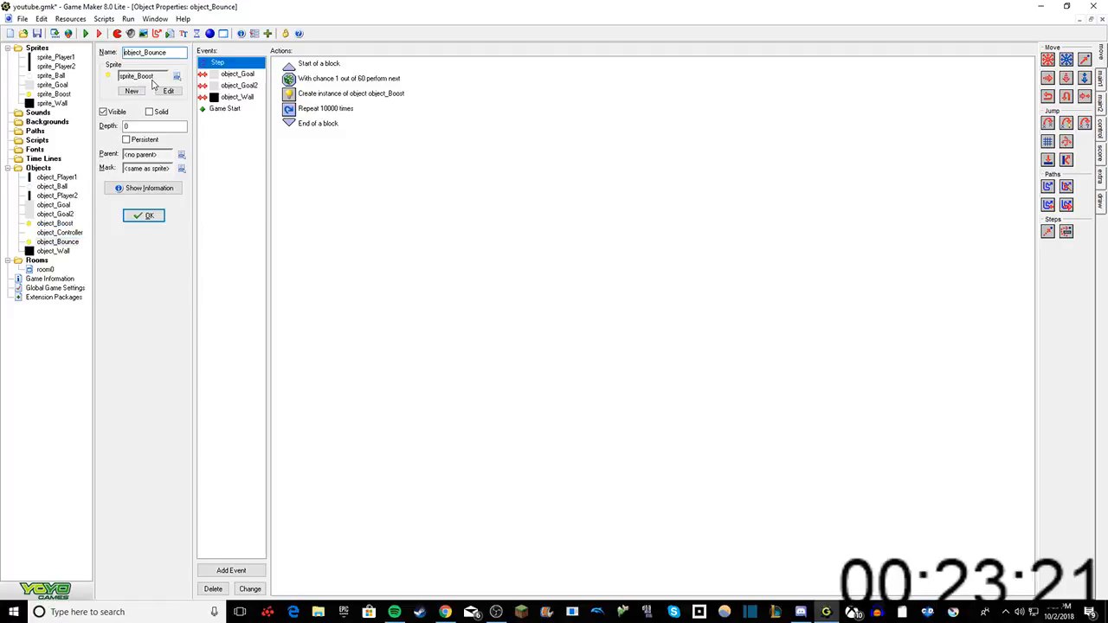
left_click(231, 86)
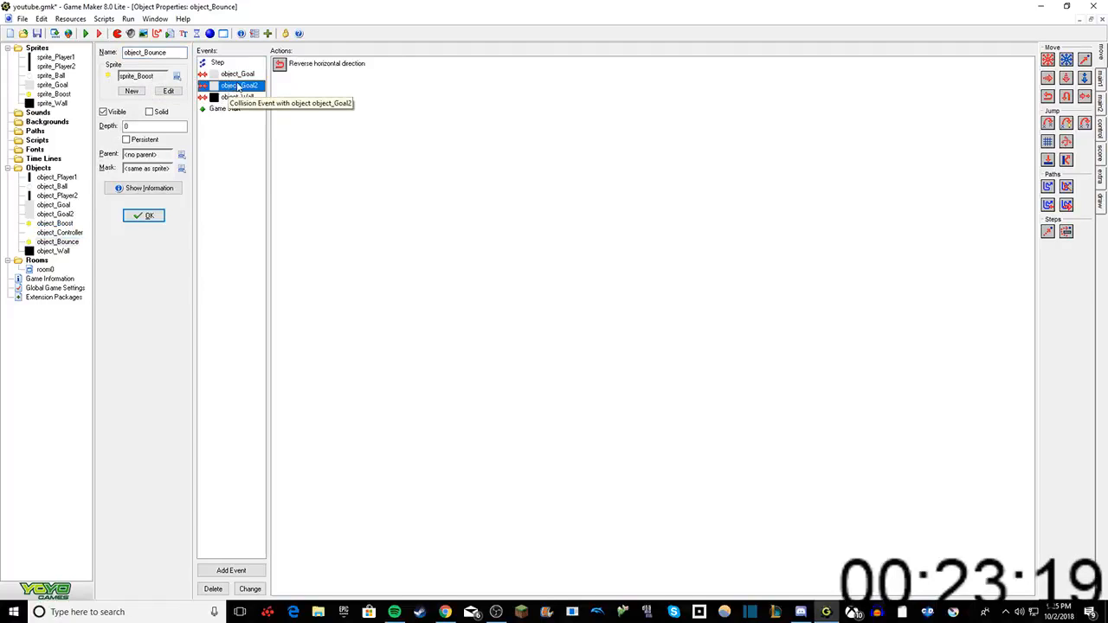
left_click(243, 77)
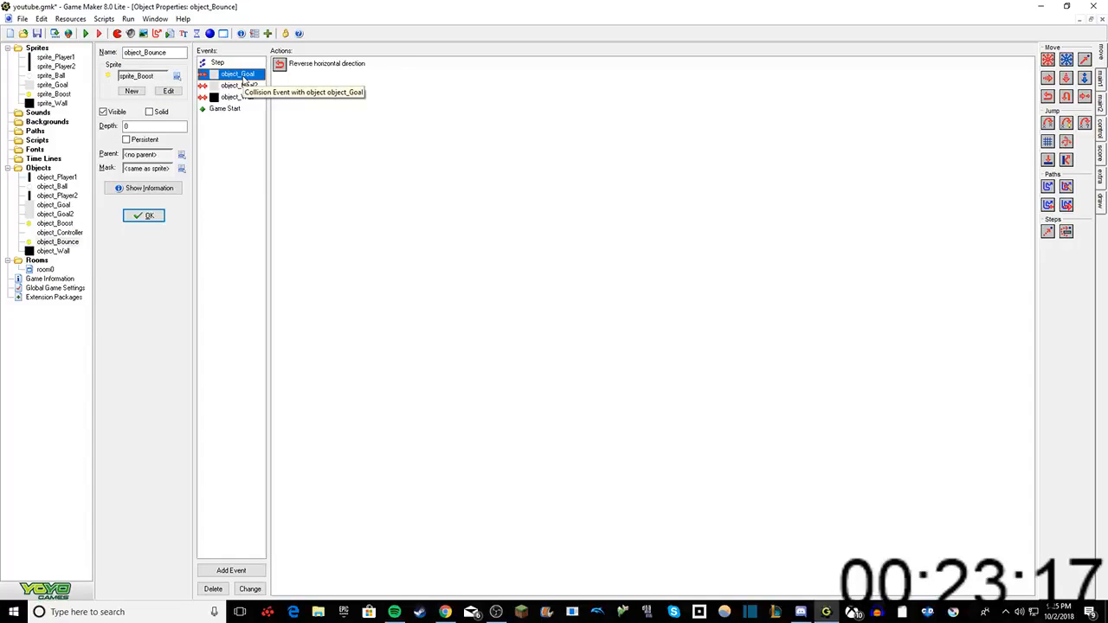
Step: Check the properties of object_Goal and object_Player2, and make object_Goal2 solid
double_click(68, 204)
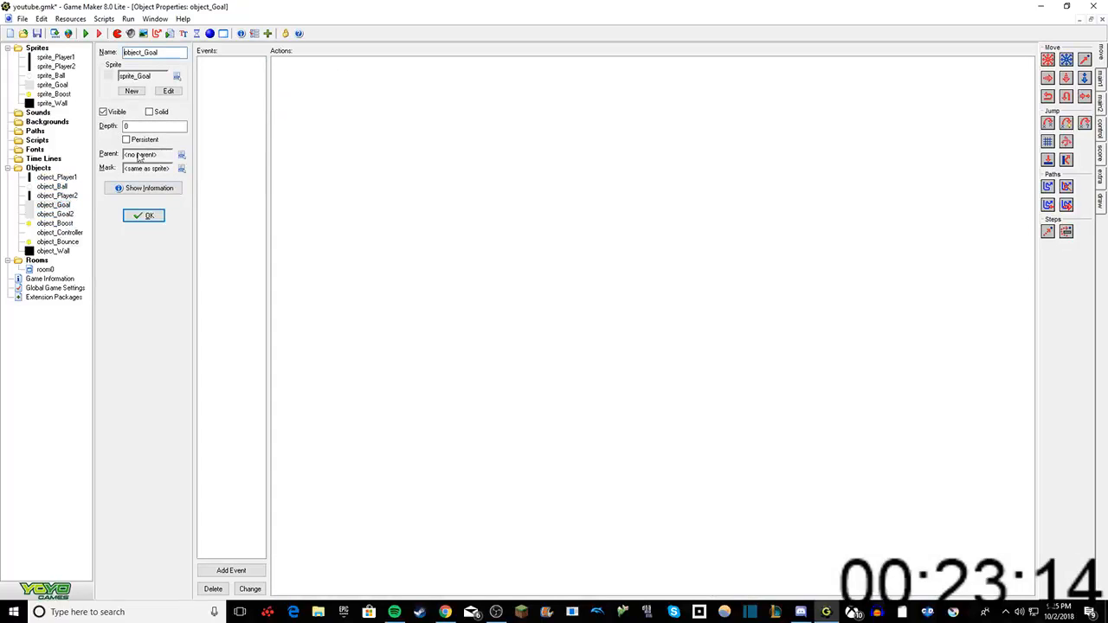
double_click(60, 214)
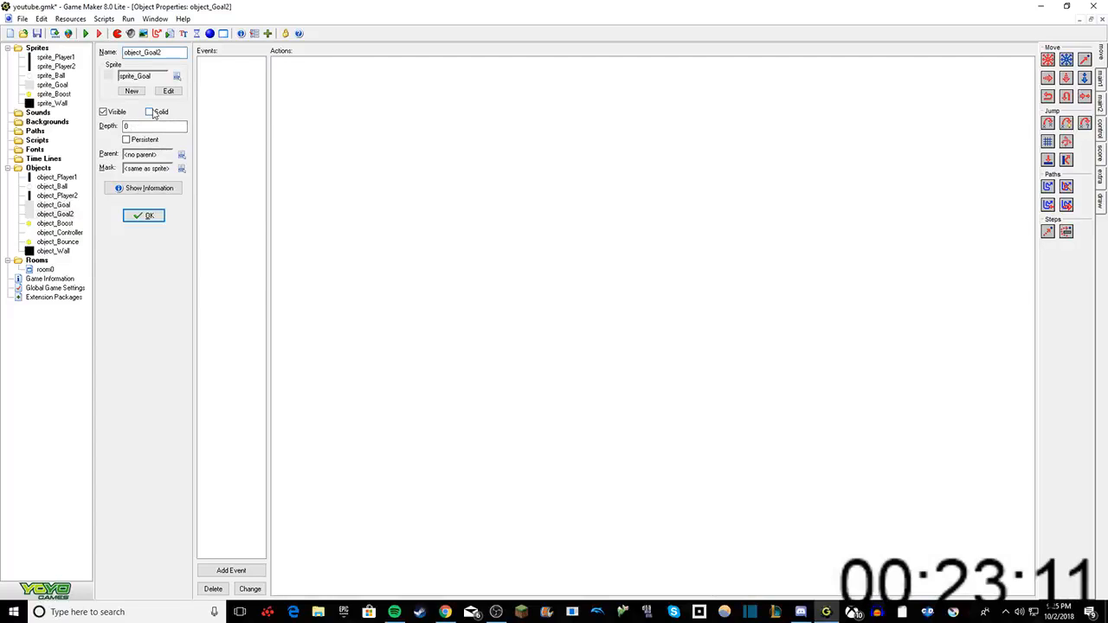
left_click(153, 113)
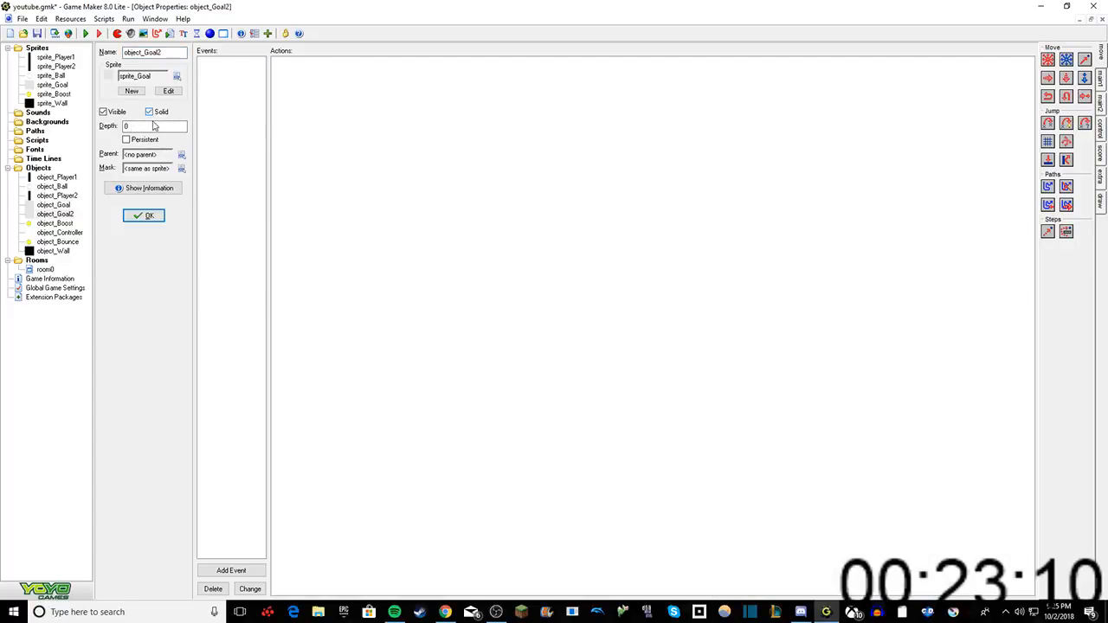
double_click(54, 196)
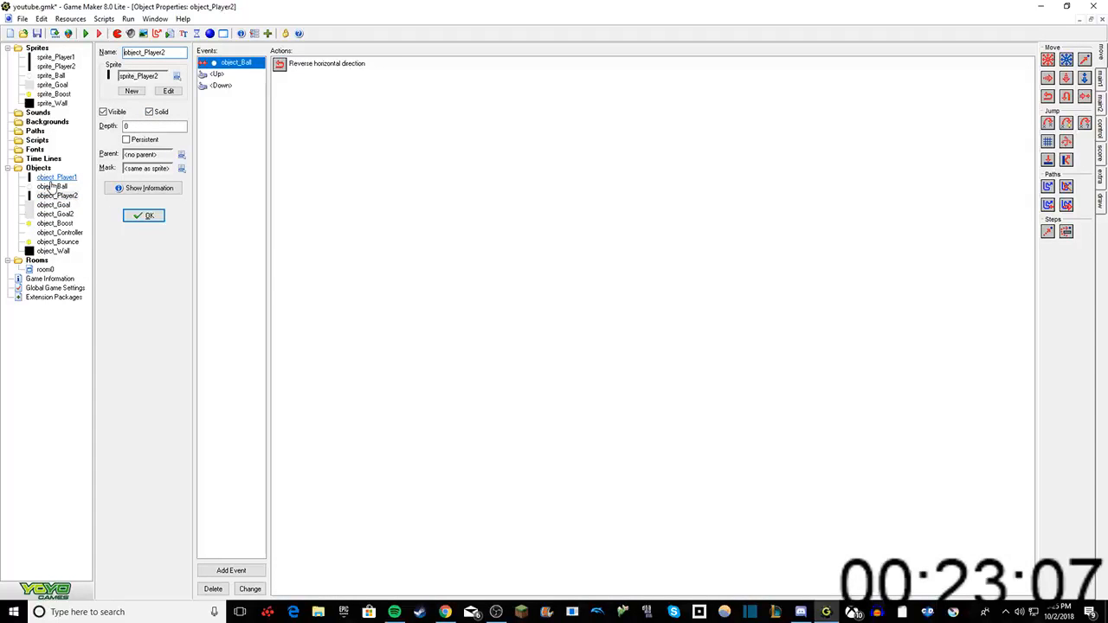
Step: Try to add another Step event to object_Bounce
double_click(57, 241)
right_click(216, 141)
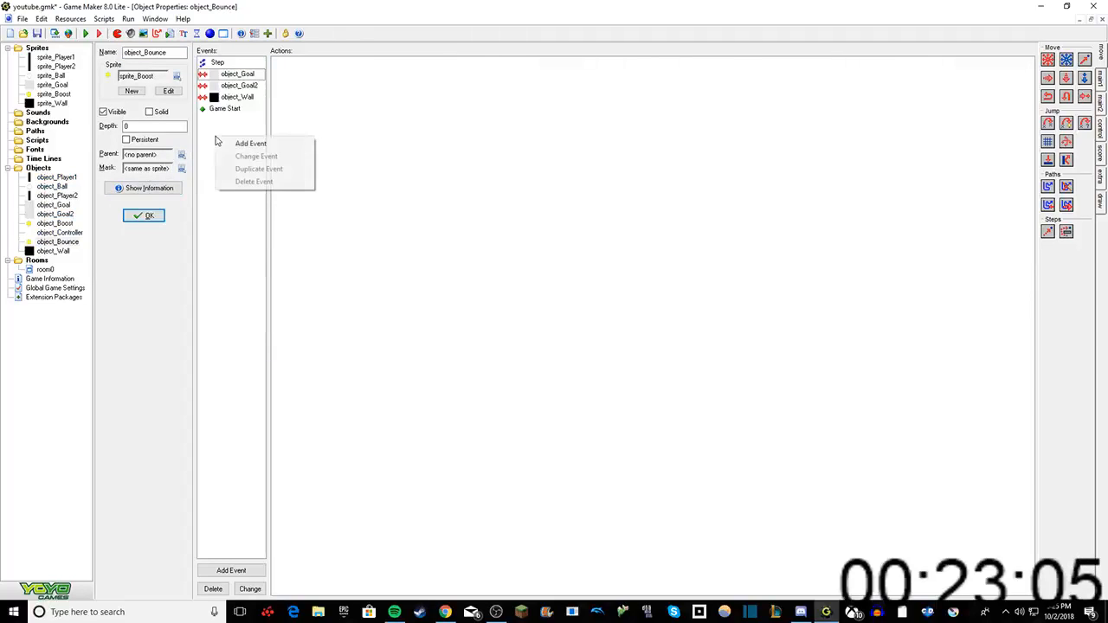
left_click(247, 144)
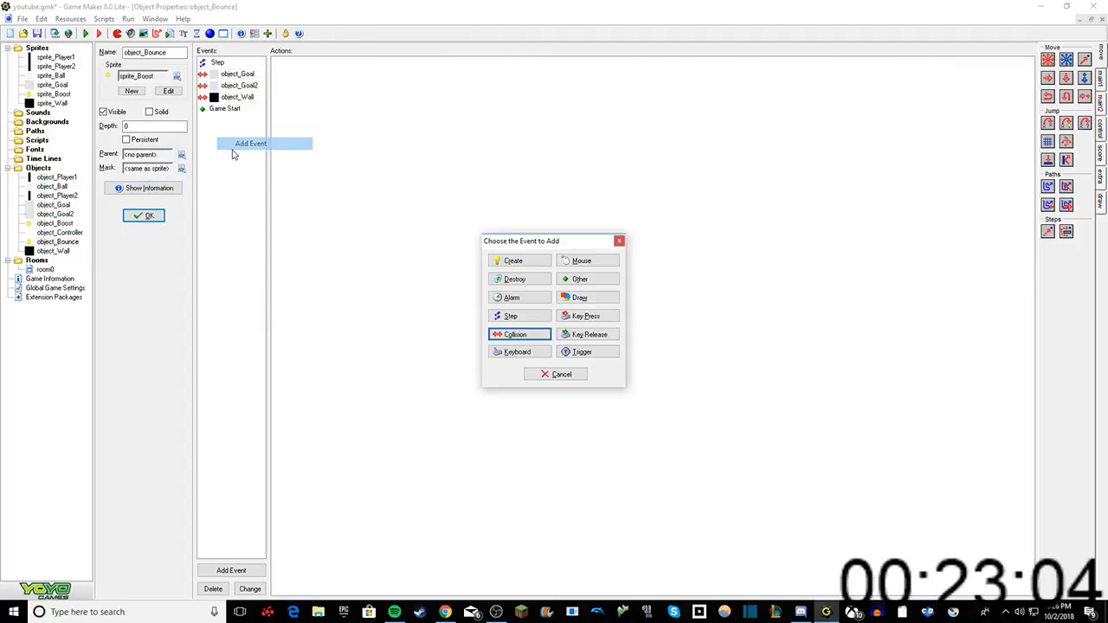
left_click(519, 316)
left_click(533, 321)
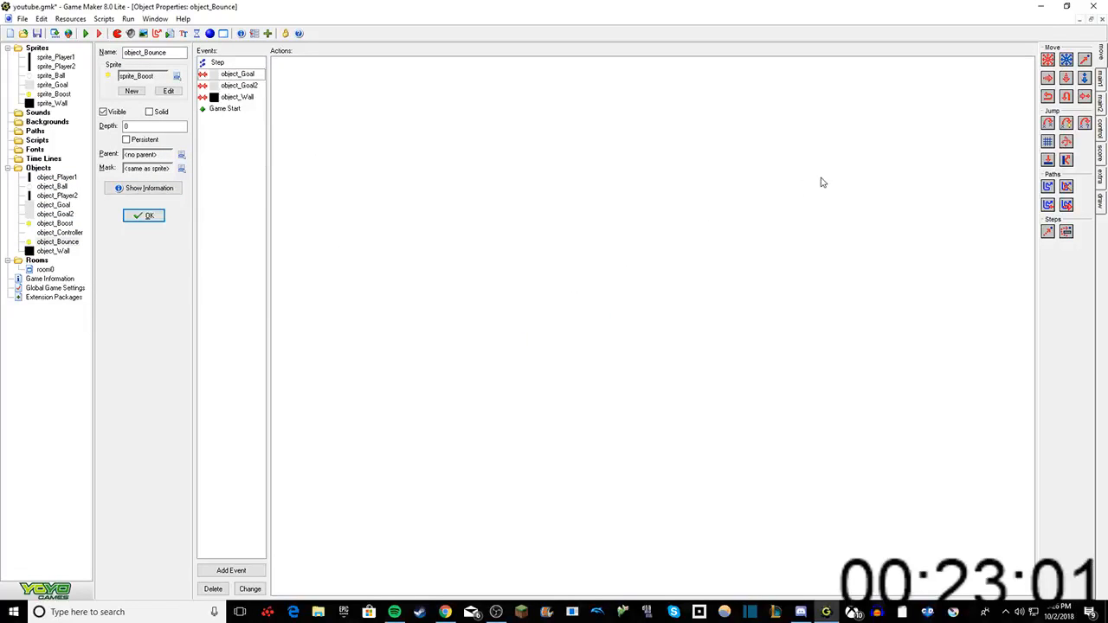
Step: Add a Bounce action against all objects, not precisely, to object_Bounce's Game Start event
left_click(221, 63)
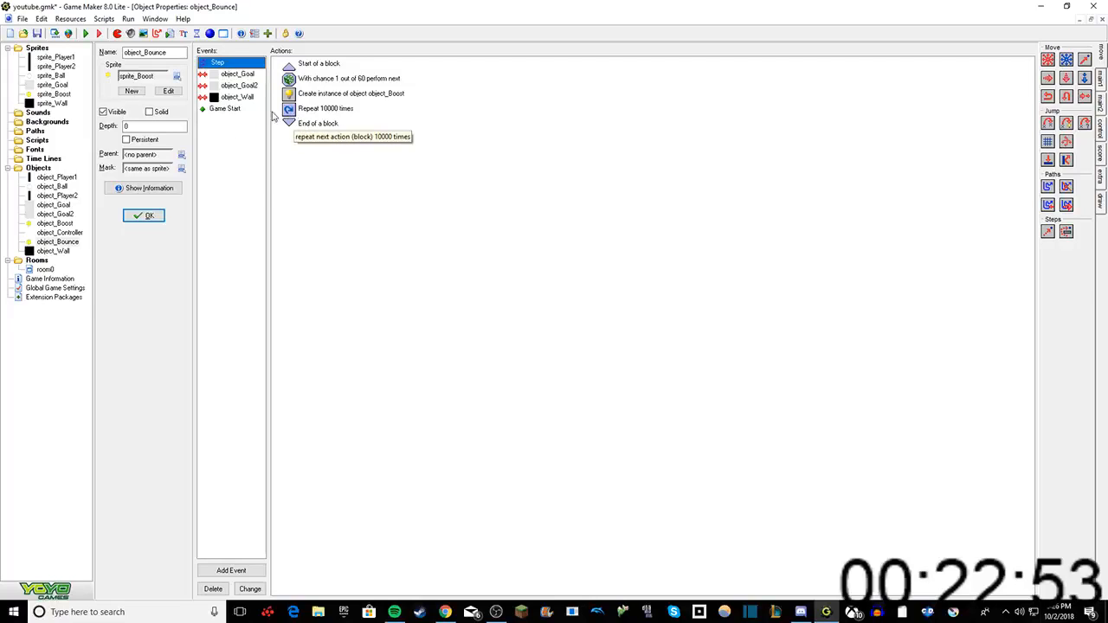
right_click(231, 129)
left_click(246, 133)
left_click(587, 279)
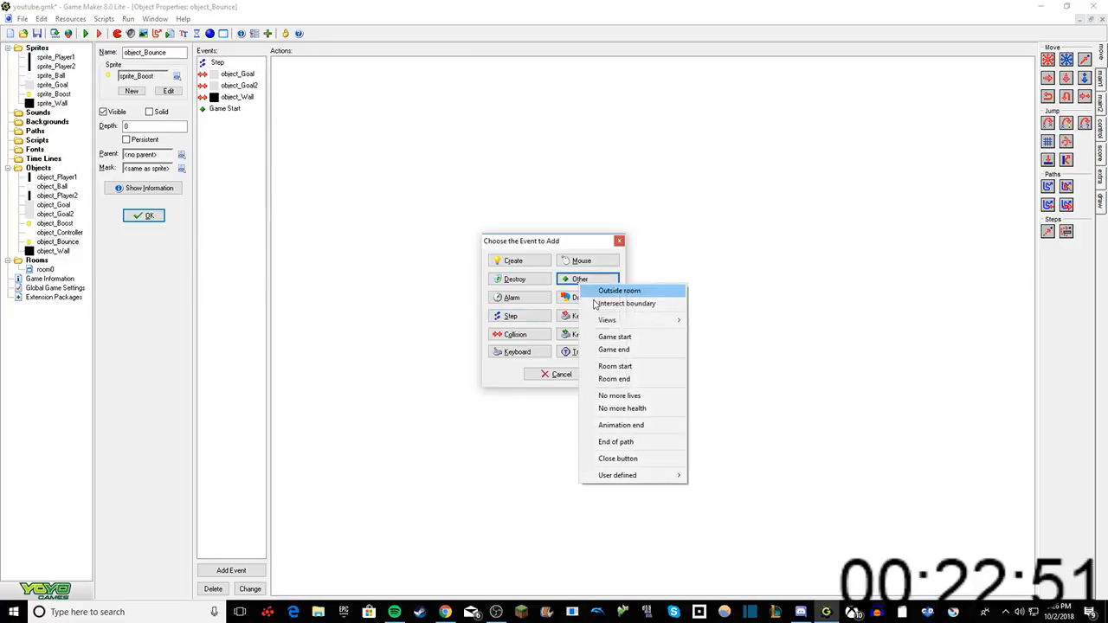
left_click(616, 336)
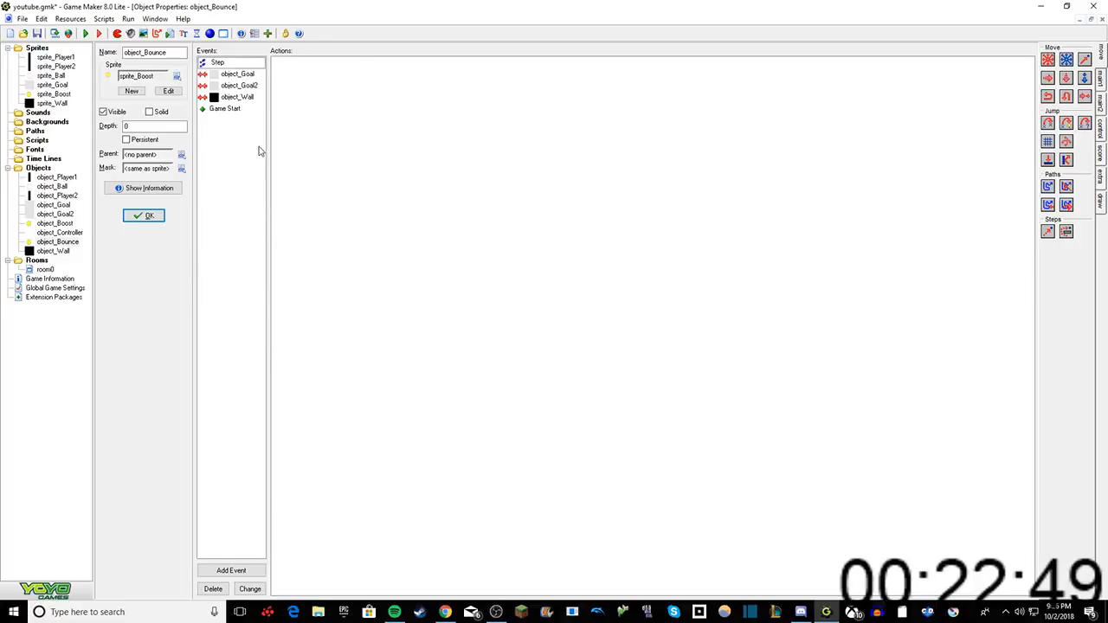
left_click(227, 109)
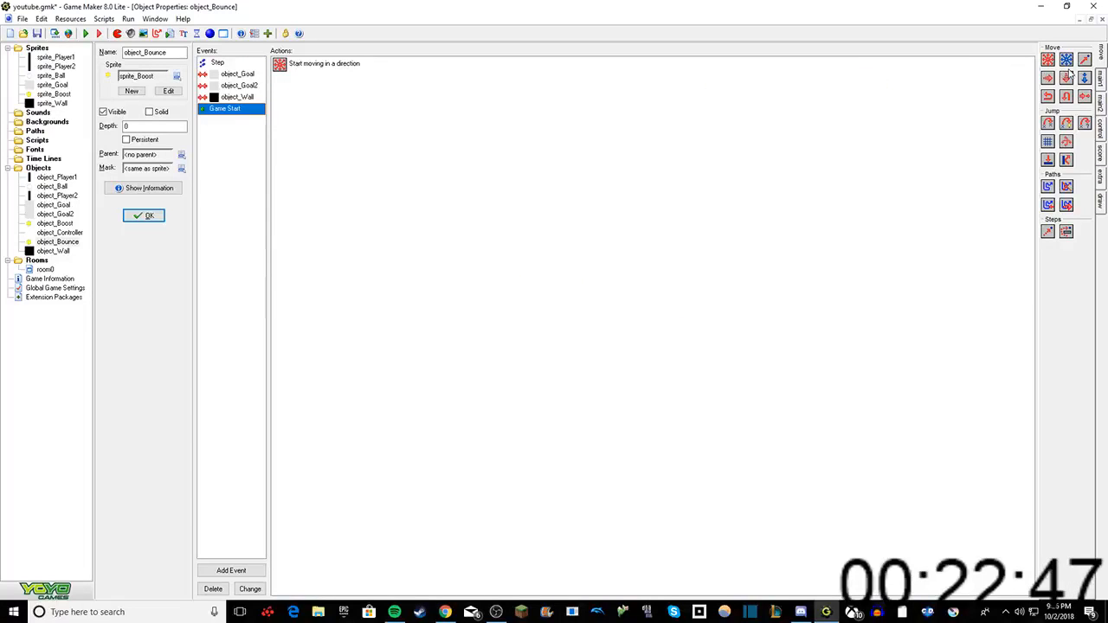
left_click_drag(1066, 161, 438, 188)
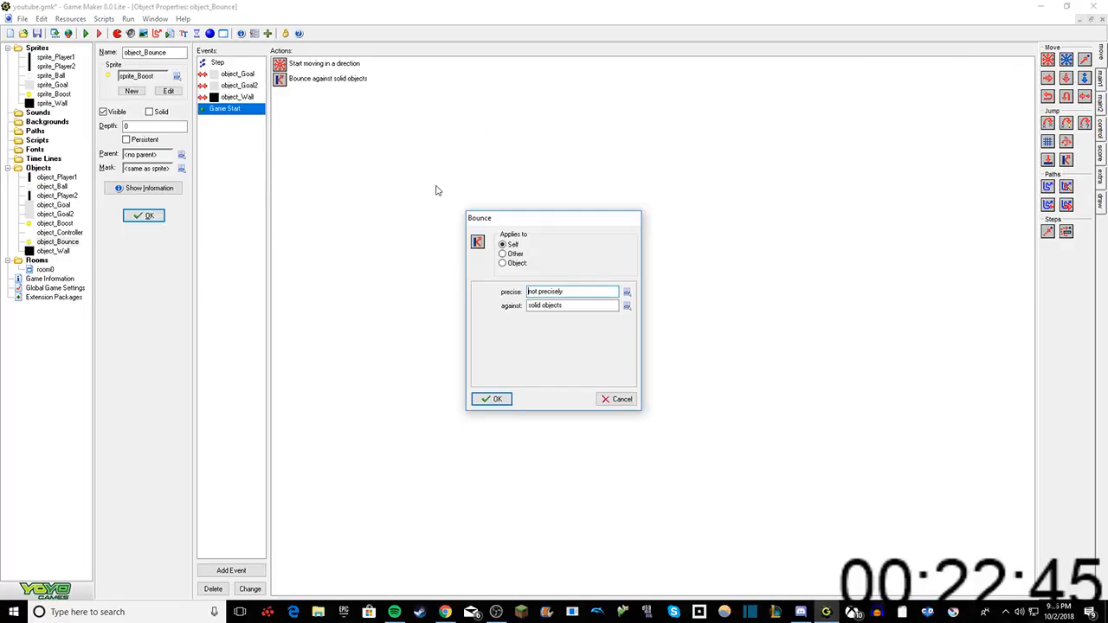
left_click(628, 307)
left_click(662, 326)
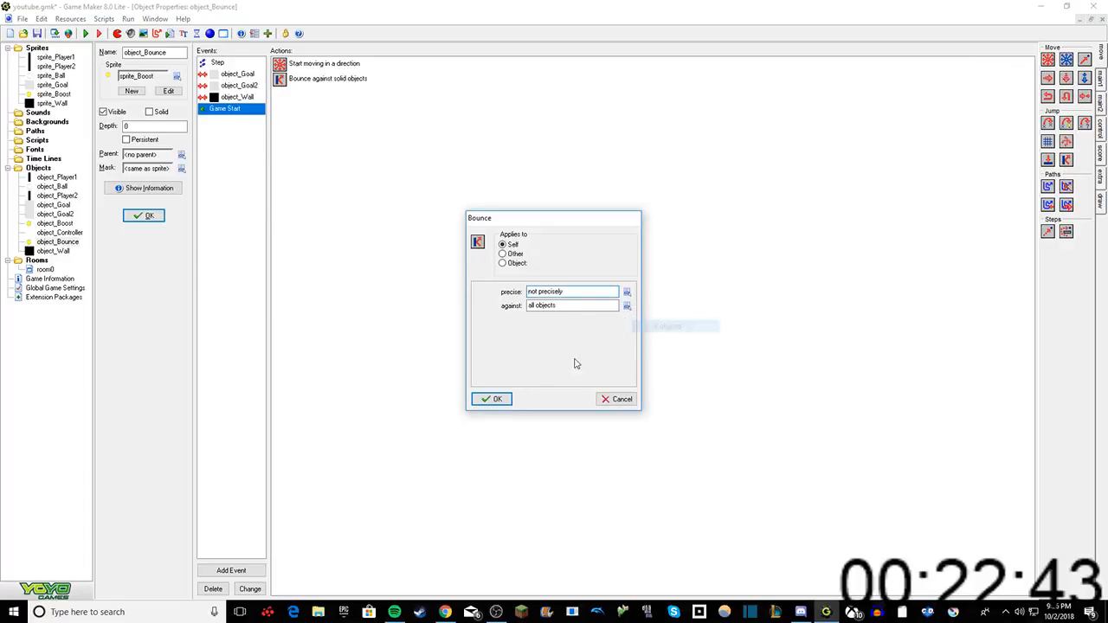
left_click(491, 398)
Step: Test-run the game and move the paddles up and down while watching how the boosts and the bouncing object behave
left_click(85, 33)
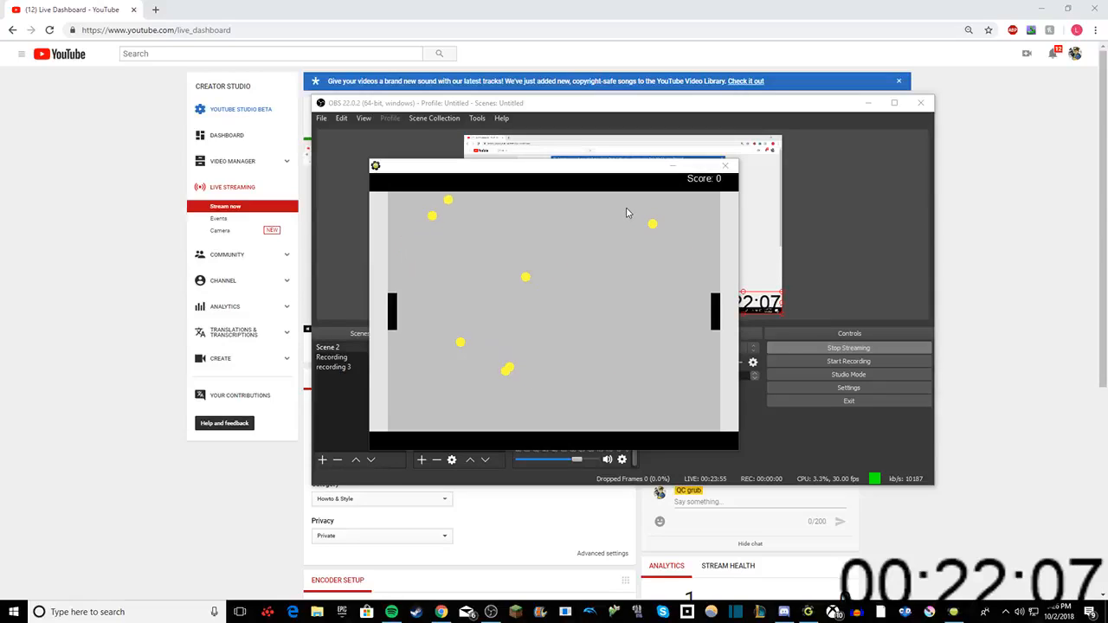
left_click(679, 227)
key("Down")
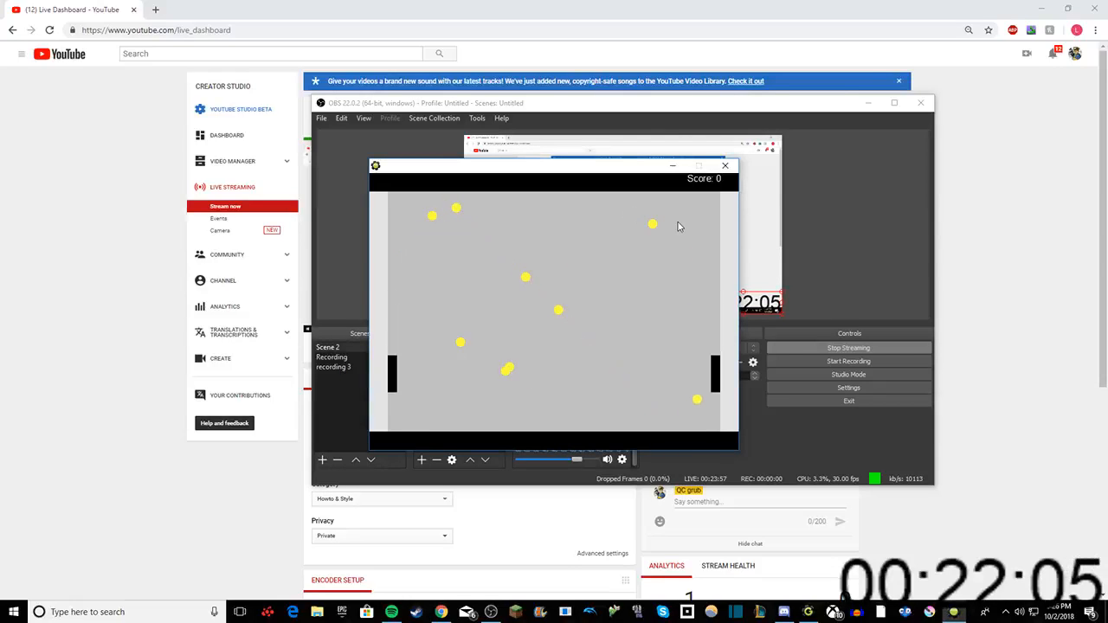
key("Up")
key("Down")
key("Up")
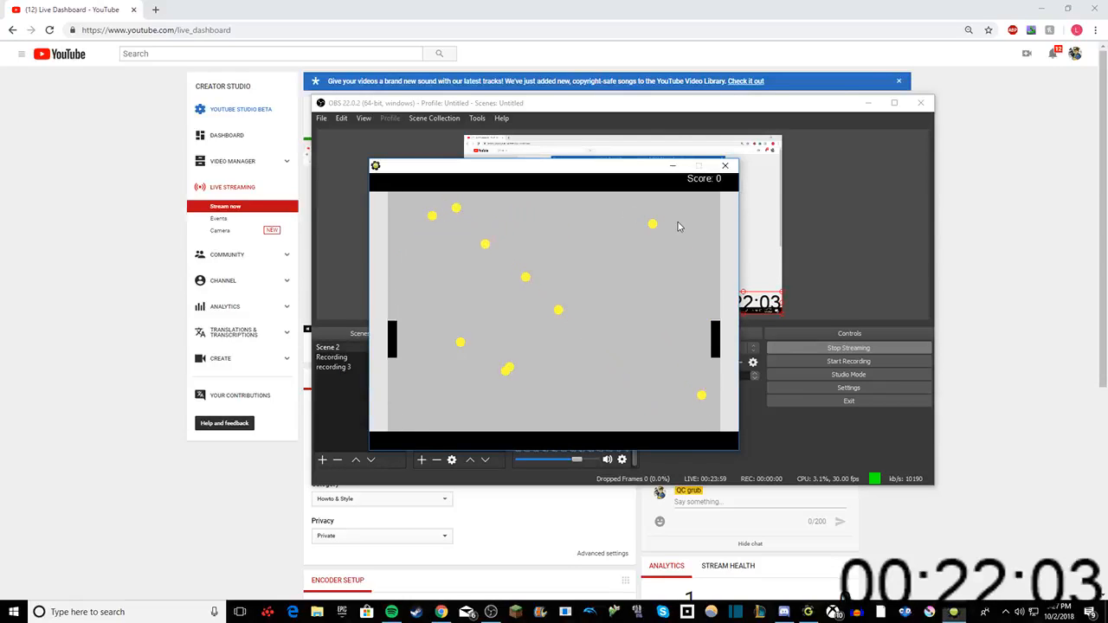
key("Down")
key("Up")
key("Up")
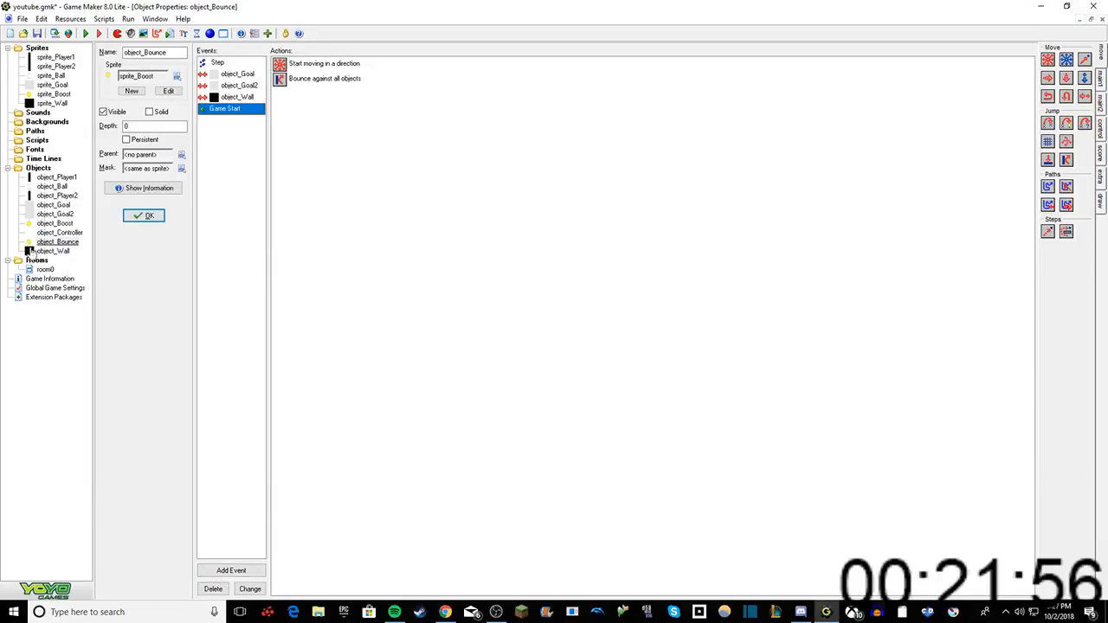
Step: Delete both paddles from room0 and place a new object_Player2 just in front of the right-hand goal
double_click(45, 269)
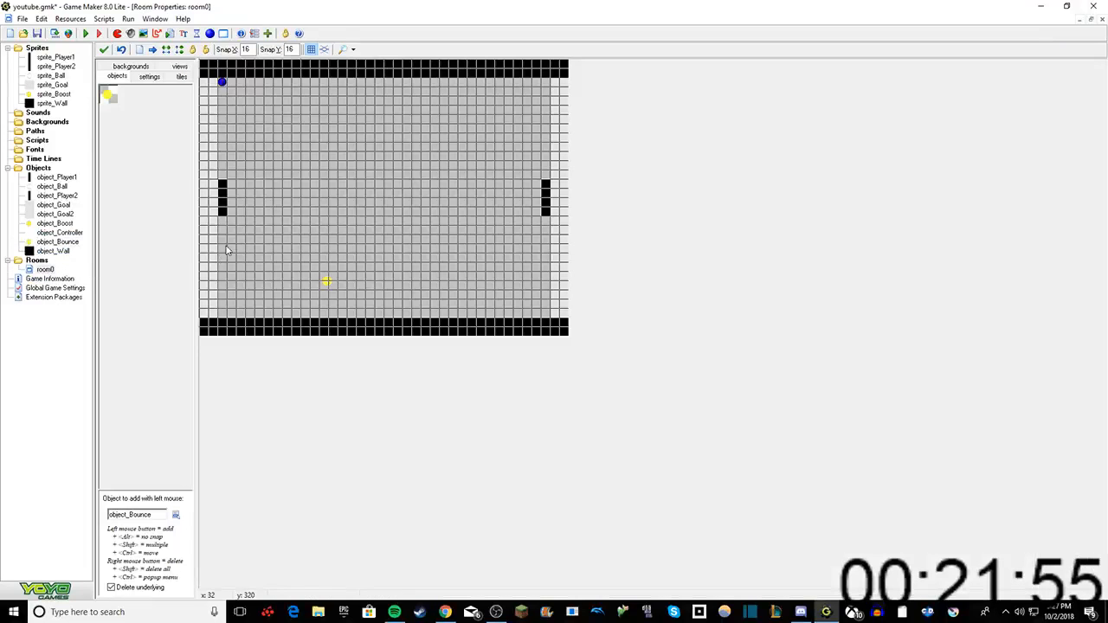
right_click(223, 194)
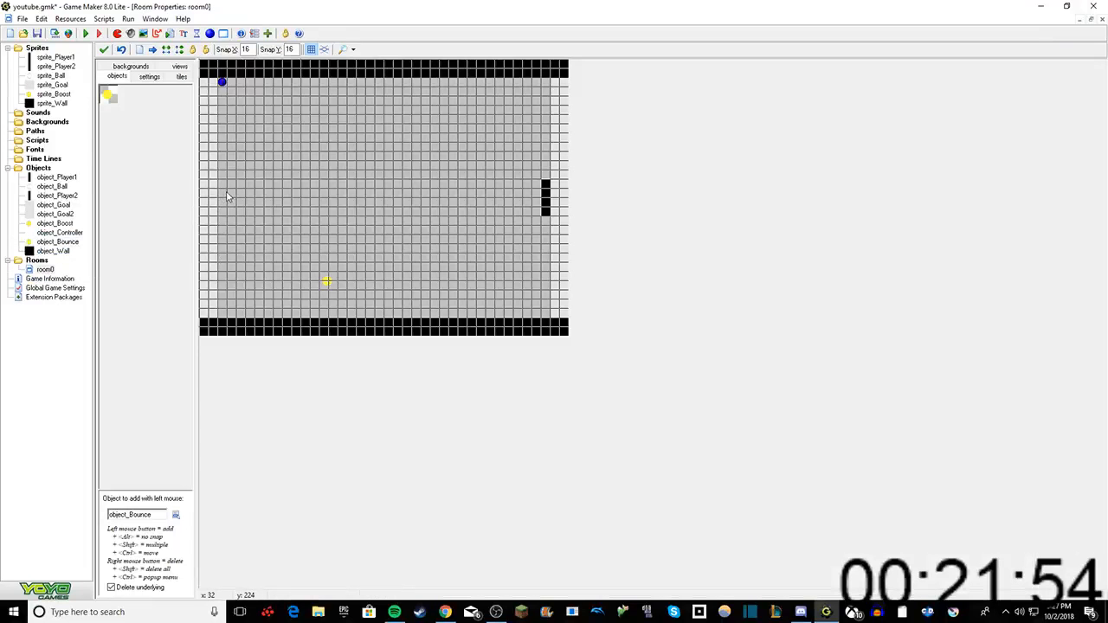
right_click(545, 195)
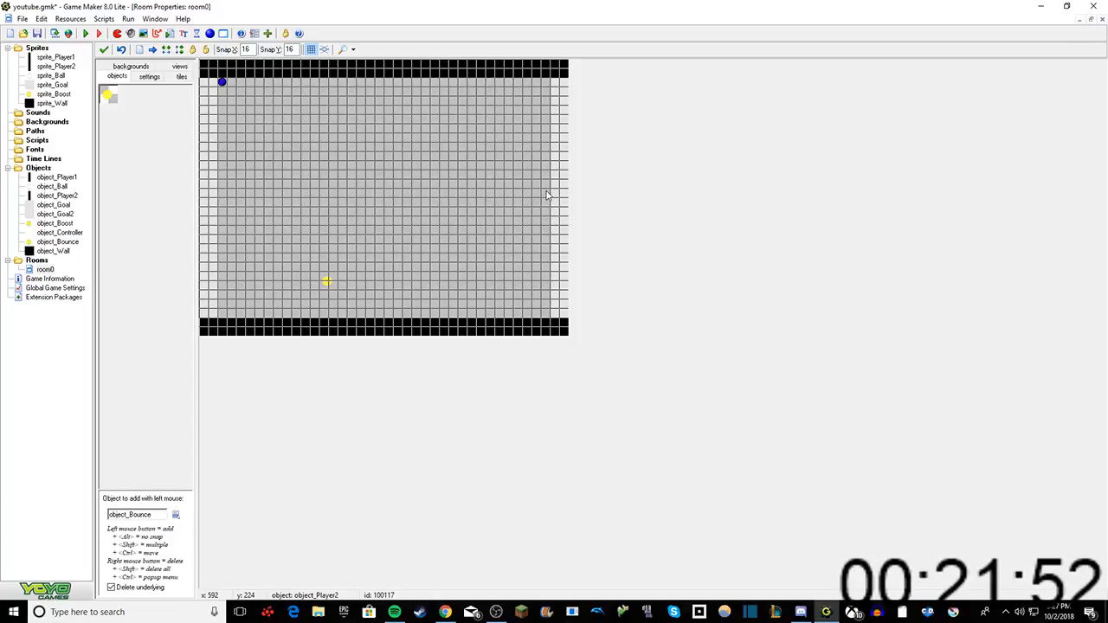
left_click(178, 515)
left_click(208, 441)
left_click(554, 177)
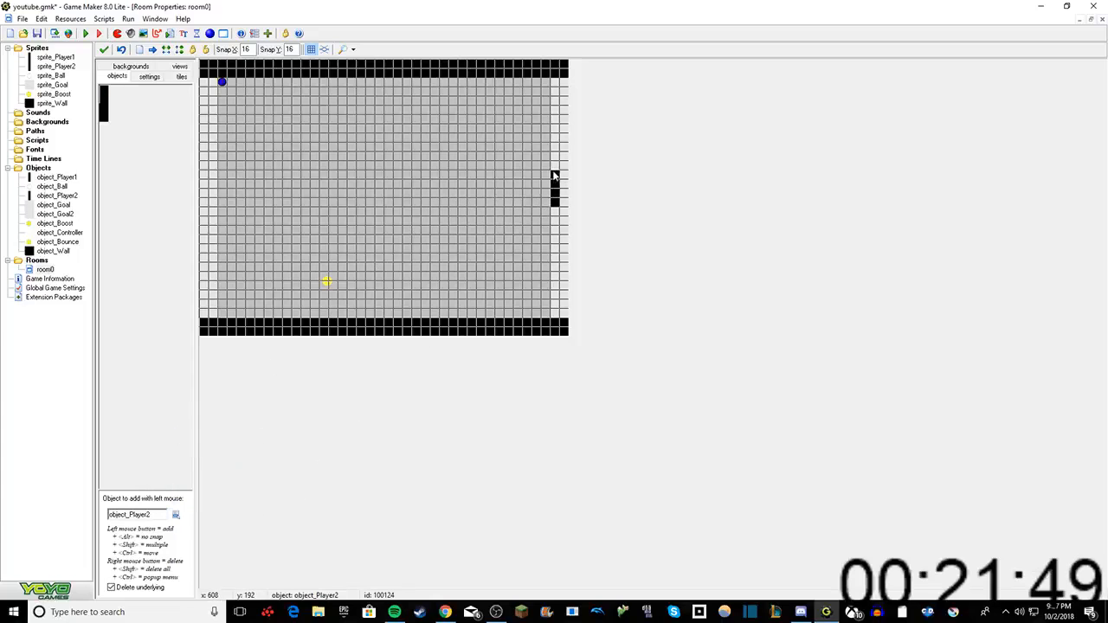
left_click_drag(554, 176, 545, 182)
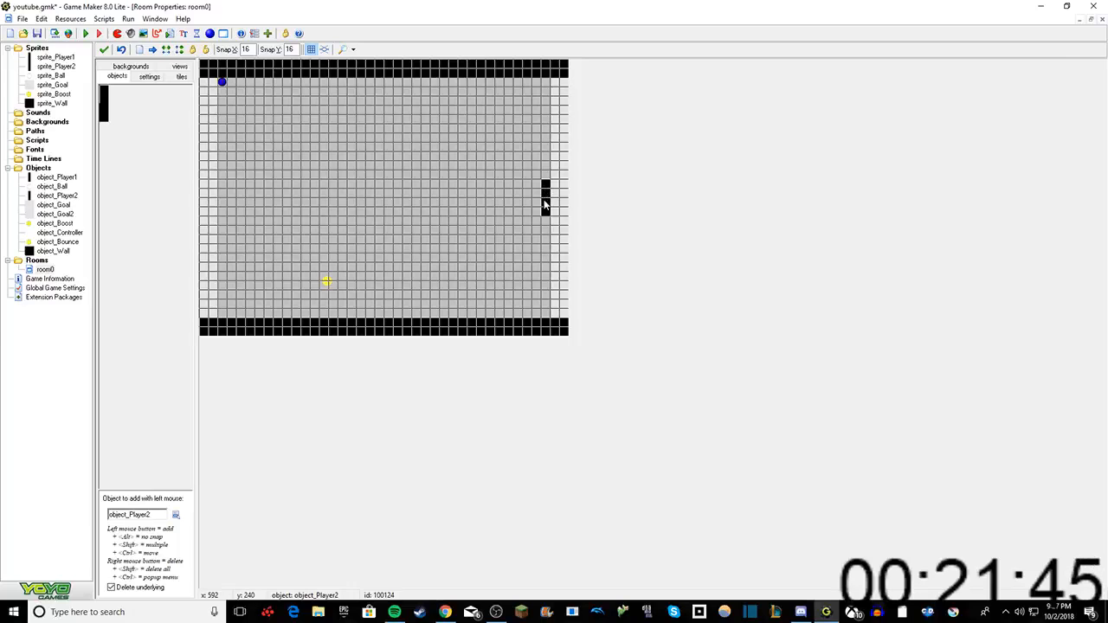
Step: Place a new object_Player1 just in front of room0's left-hand goal, level with the opposite paddle
left_click(176, 514)
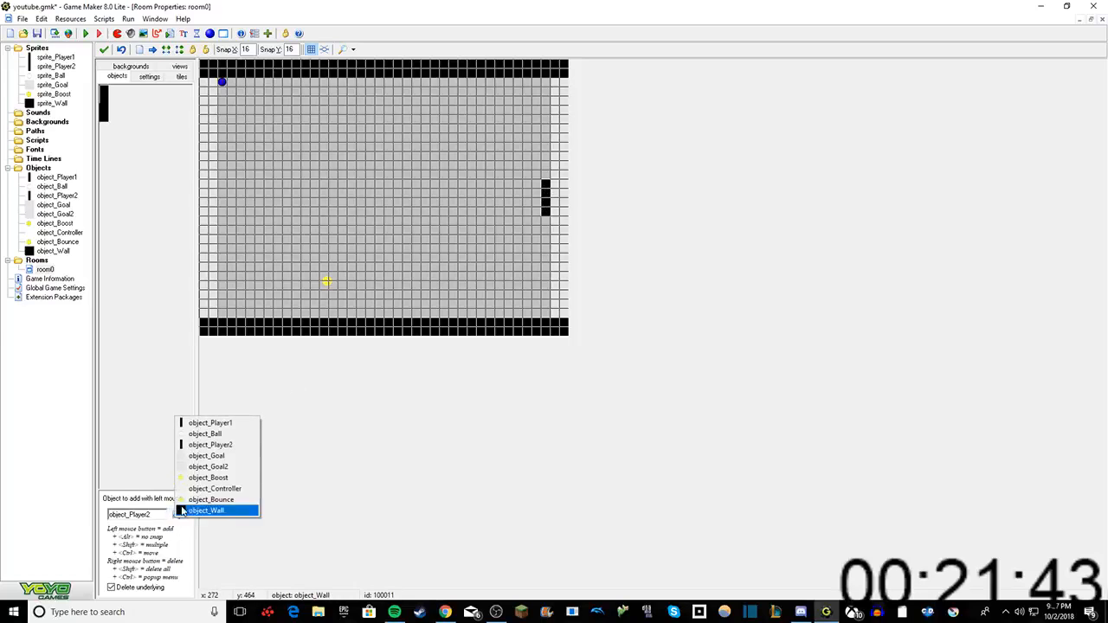
left_click(208, 422)
left_click_drag(249, 187, 222, 187)
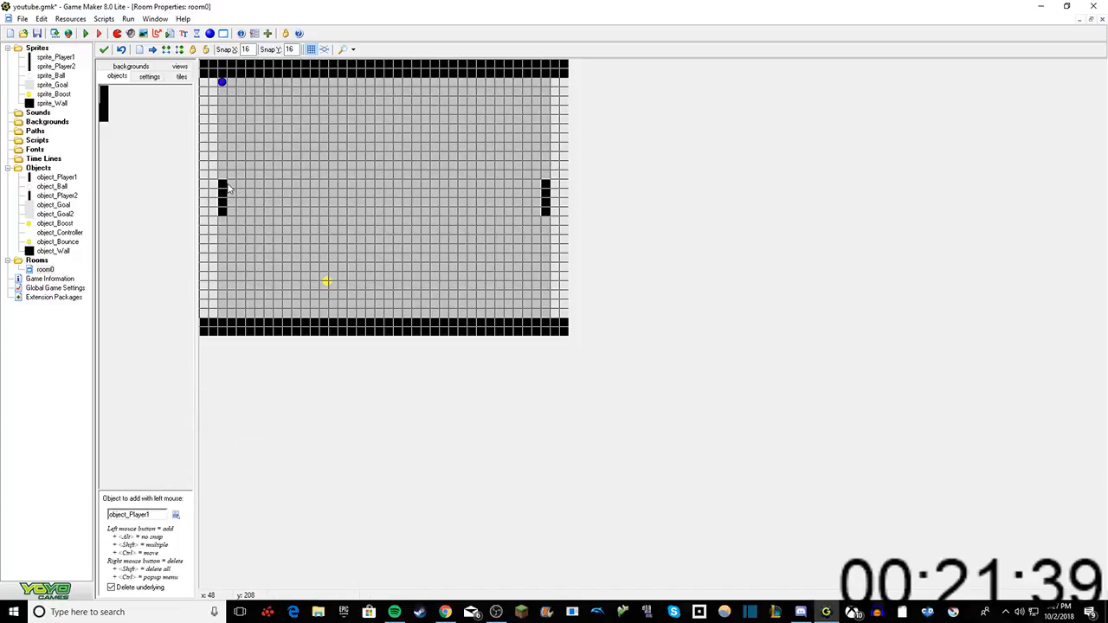
right_click(226, 185)
left_click_drag(228, 191, 222, 186)
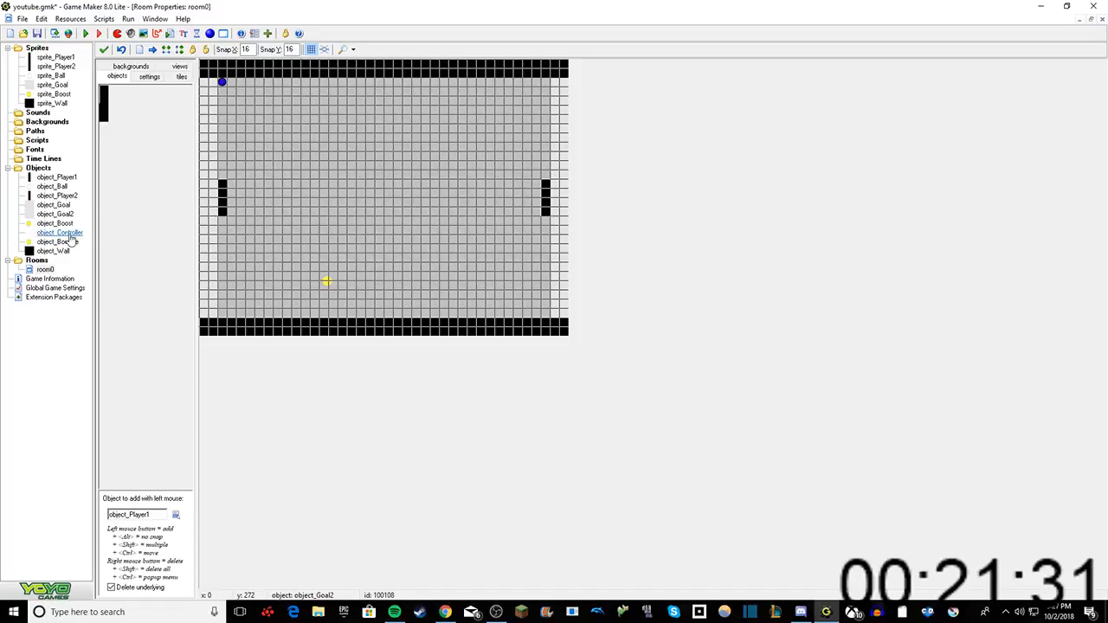
Step: Open object_Ball's properties and review its collision events with object_Wall and object_Goal
right_click(44, 187)
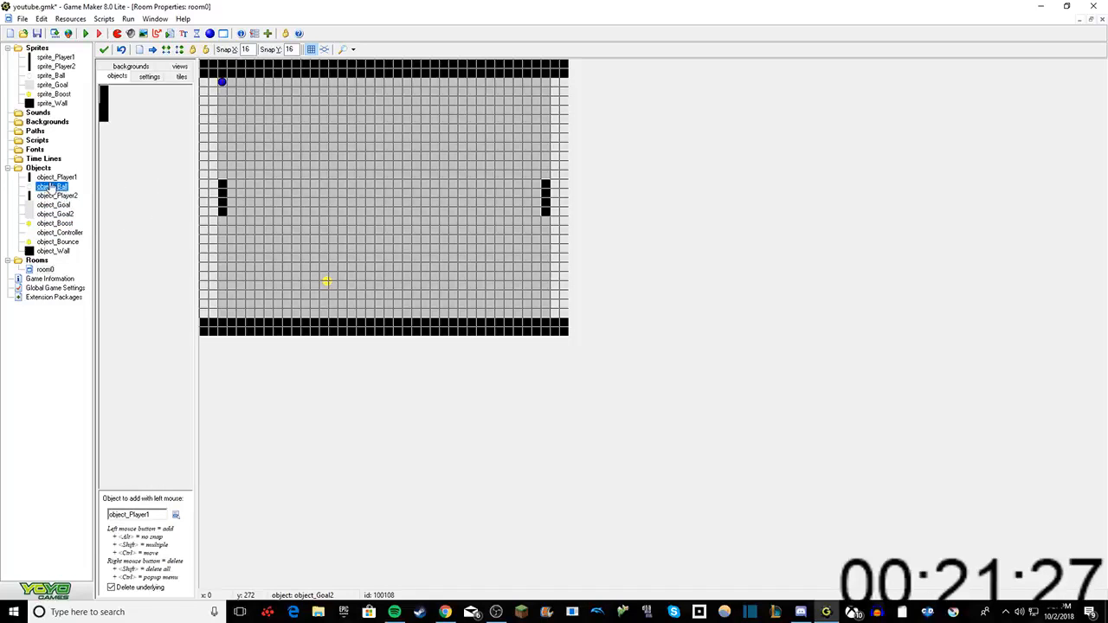
key("Escape")
double_click(44, 187)
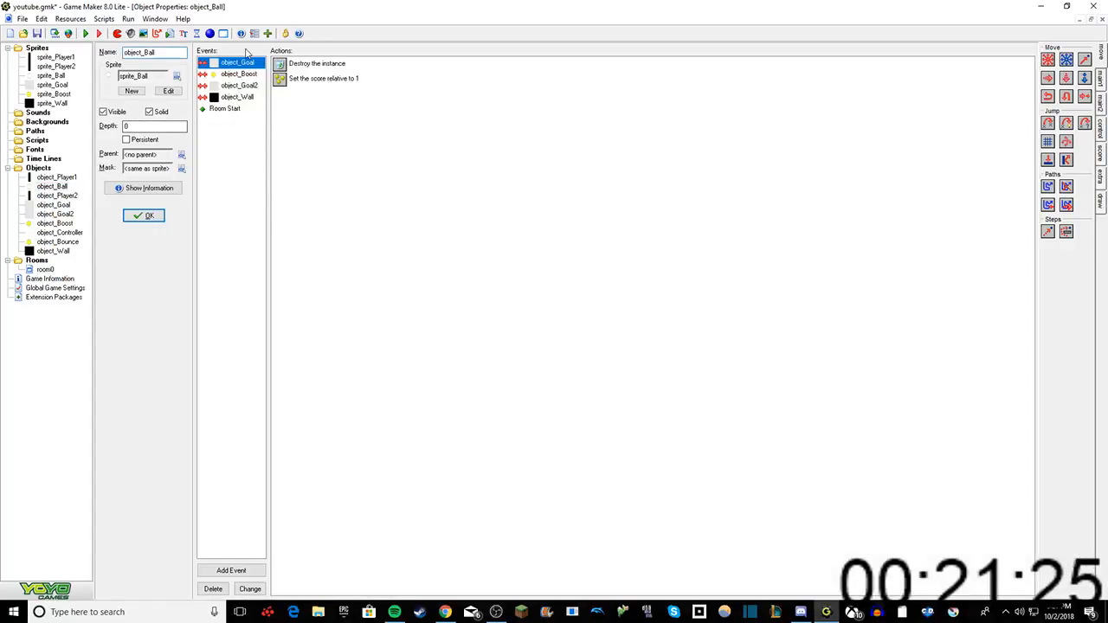
left_click(237, 97)
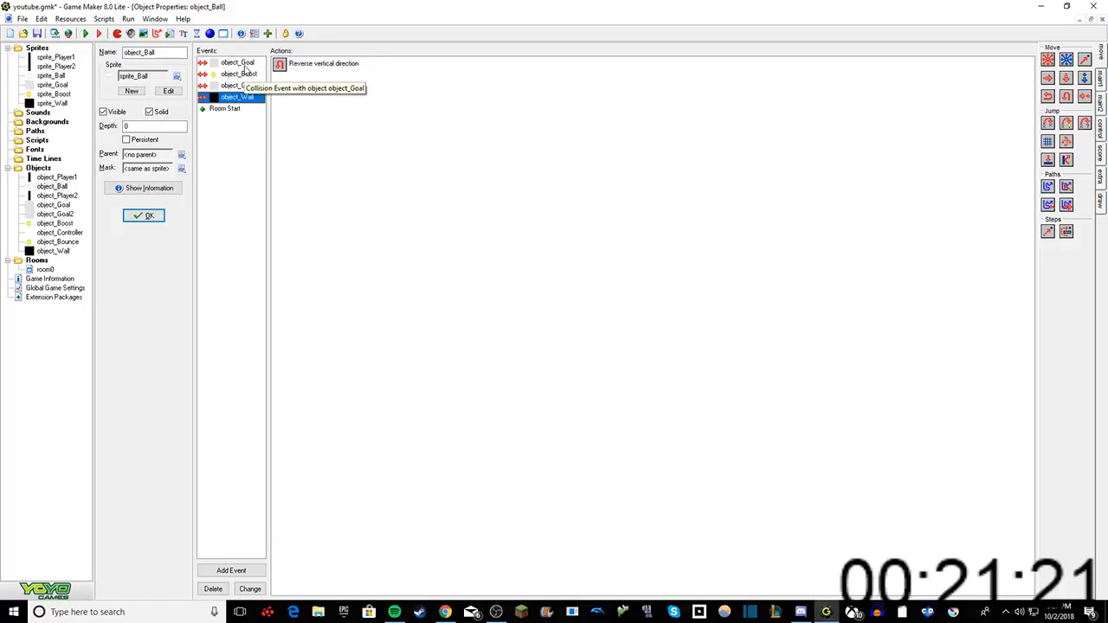
right_click(256, 64)
left_click(221, 129)
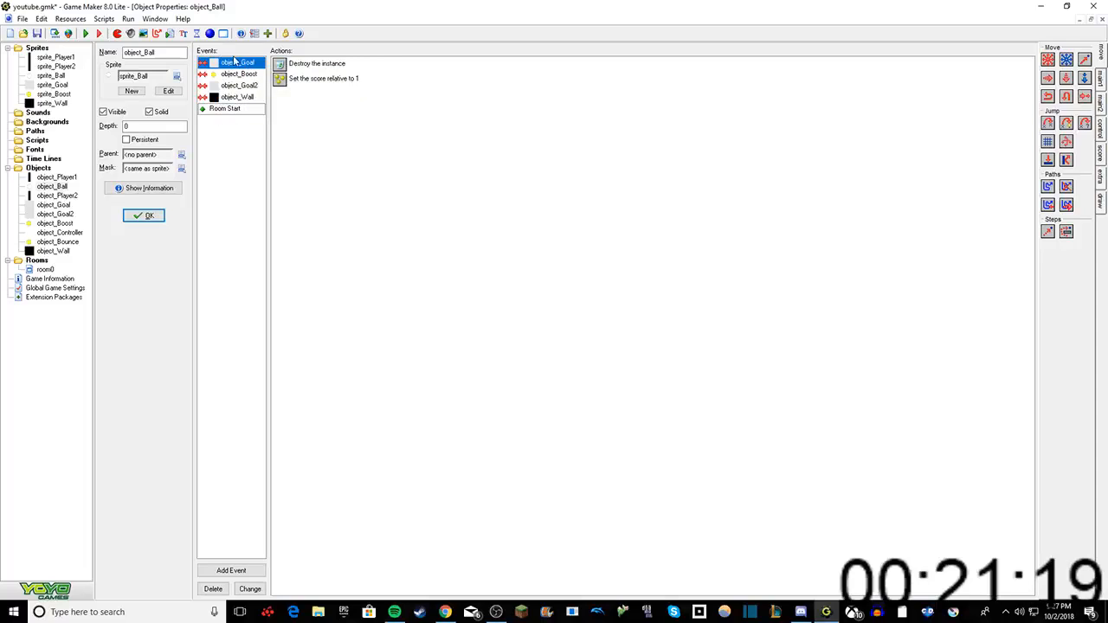
Step: Delete object_Ball's collision events with object_Goal and object_Goal2, including all their actions
right_click(234, 60)
left_click(251, 109)
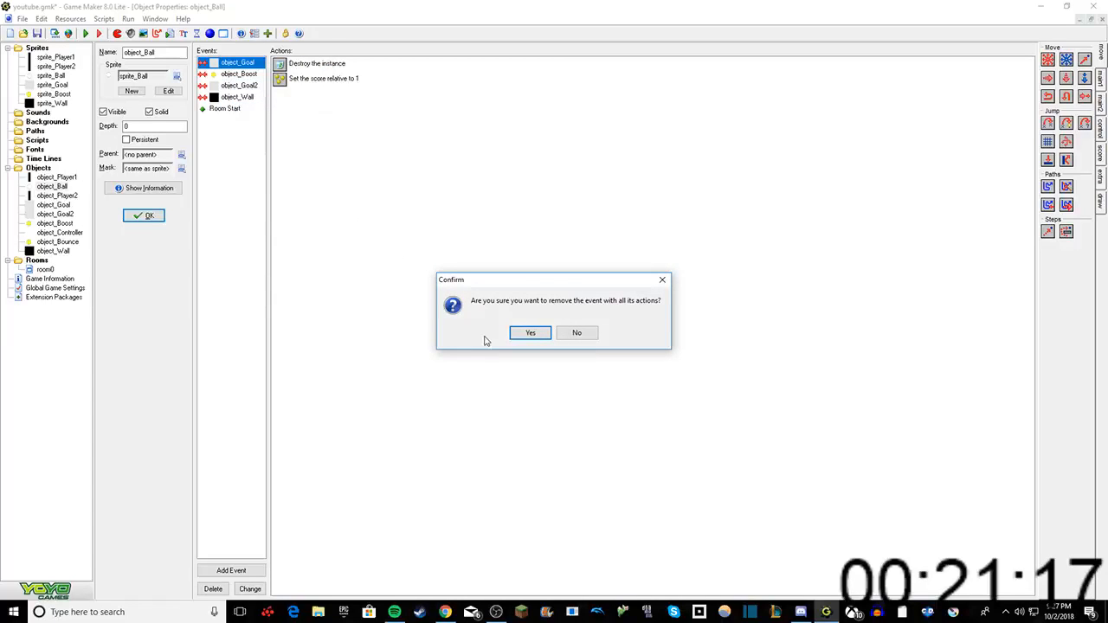
left_click(530, 332)
right_click(225, 73)
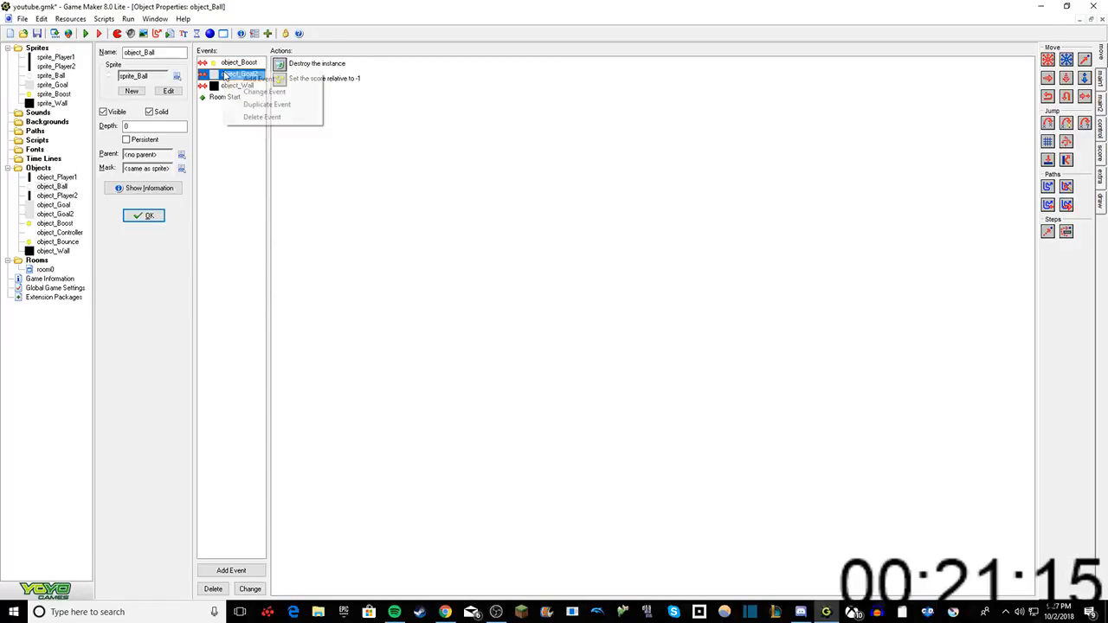
left_click(261, 117)
left_click(521, 333)
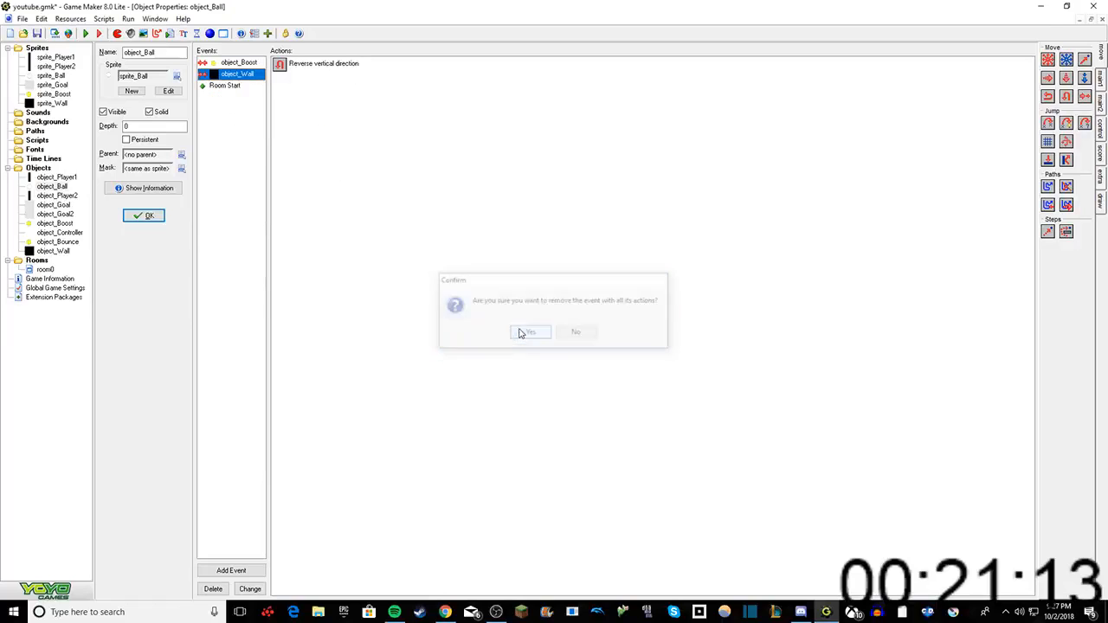
Step: Add a collision event with object_Goal to object_Ball that destroys the ball's own instance
right_click(226, 131)
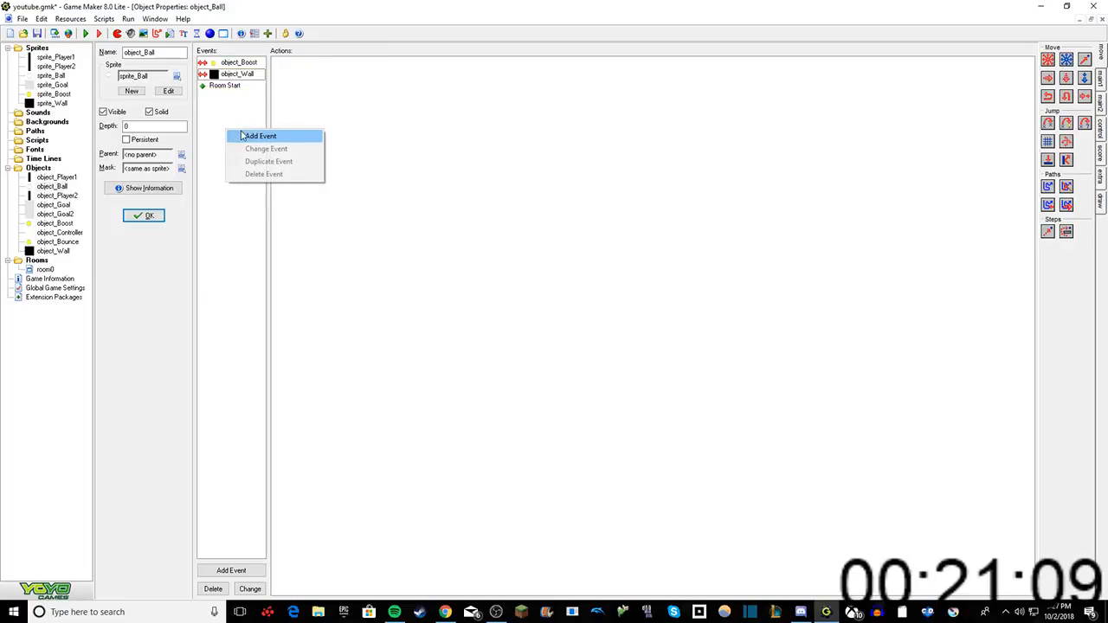
left_click(260, 136)
left_click(516, 335)
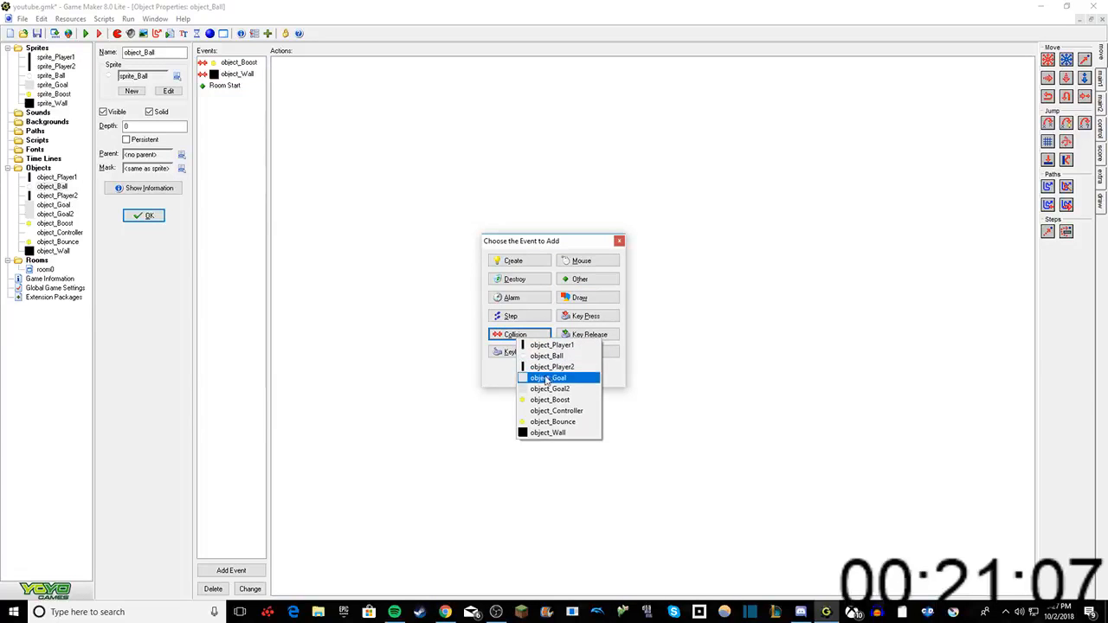
left_click(543, 376)
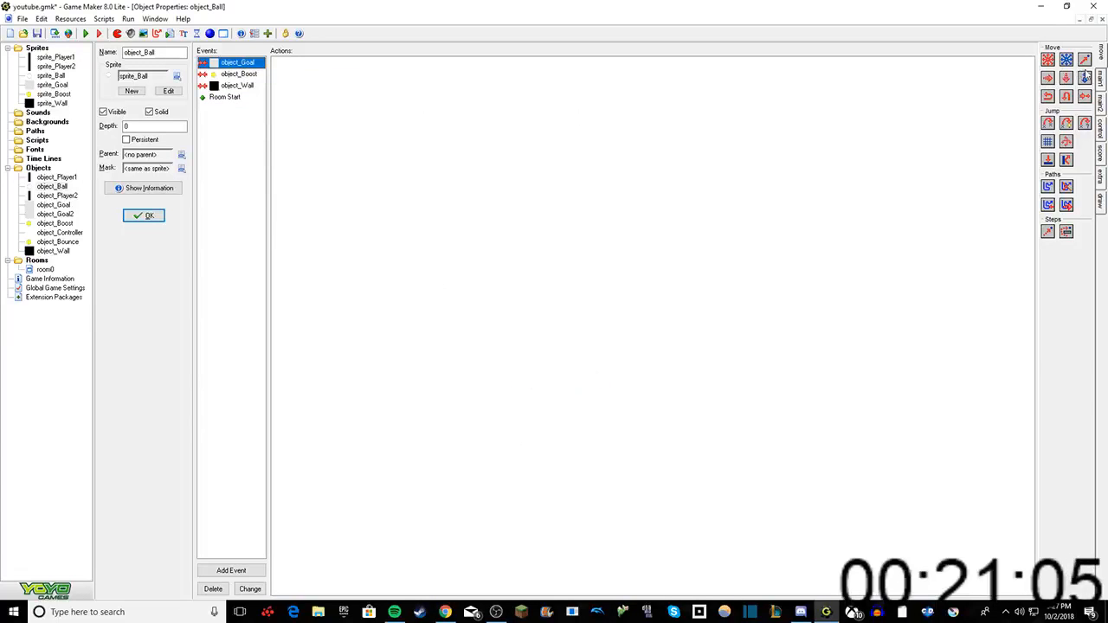
left_click(1099, 77)
left_click_drag(1066, 78, 767, 219)
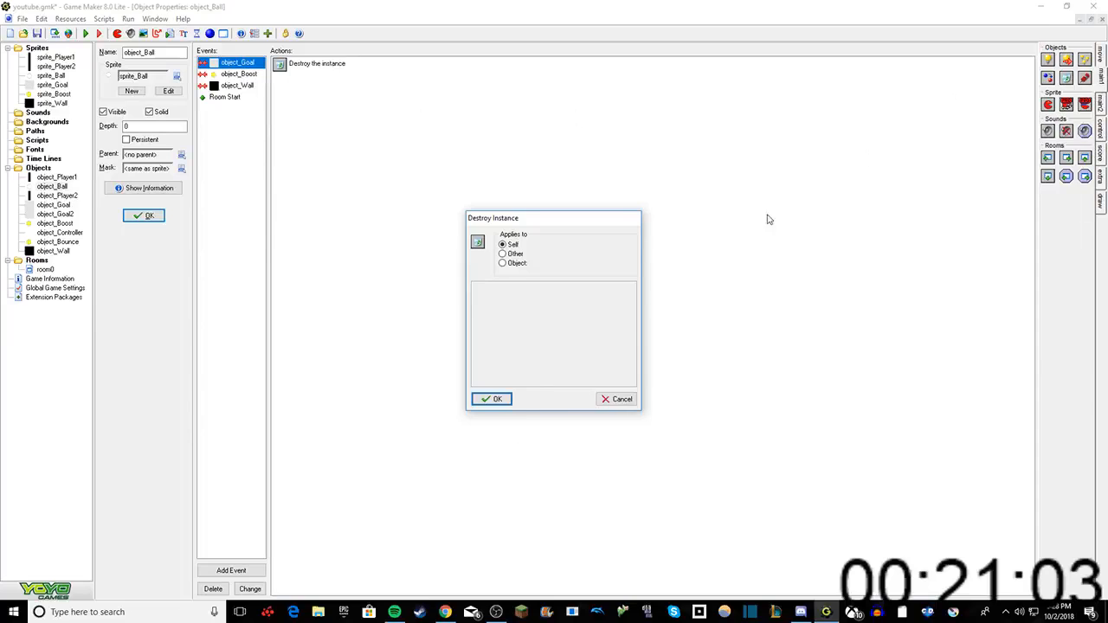
left_click(493, 399)
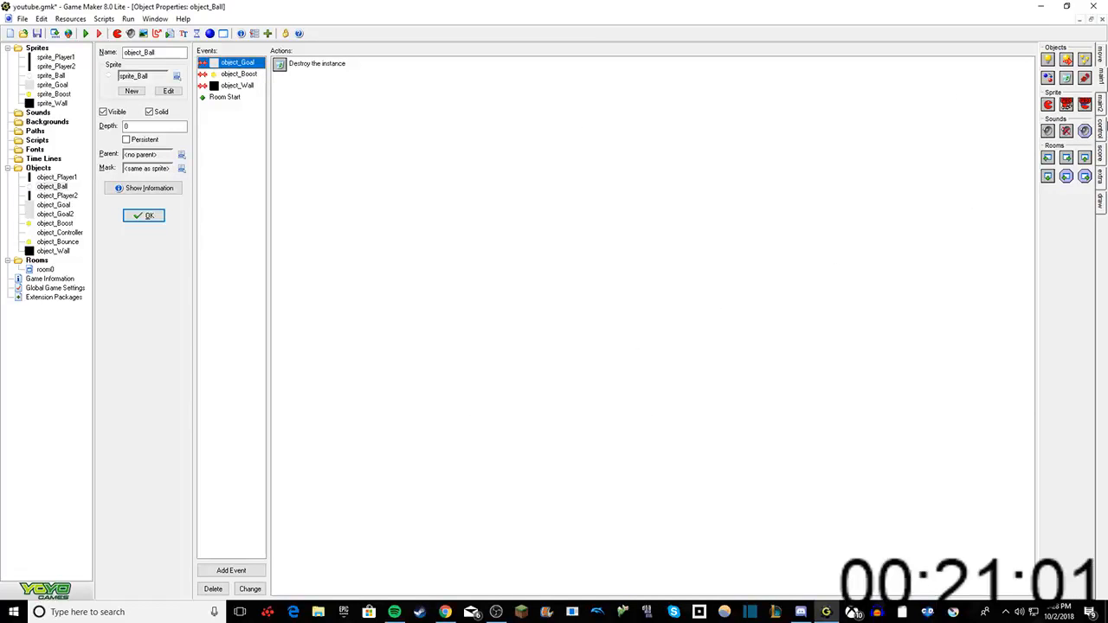
Step: Add a Set Score action with a relative value of 1 to the object_Goal collision event
left_click(1100, 128)
left_click(1100, 156)
left_click(1100, 175)
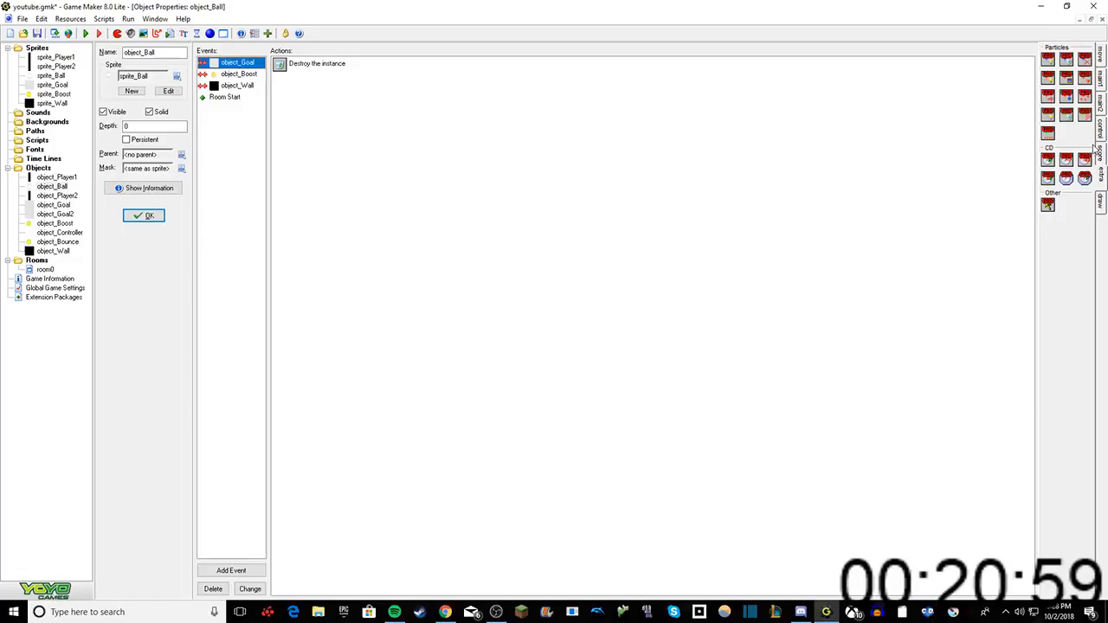
left_click(1100, 128)
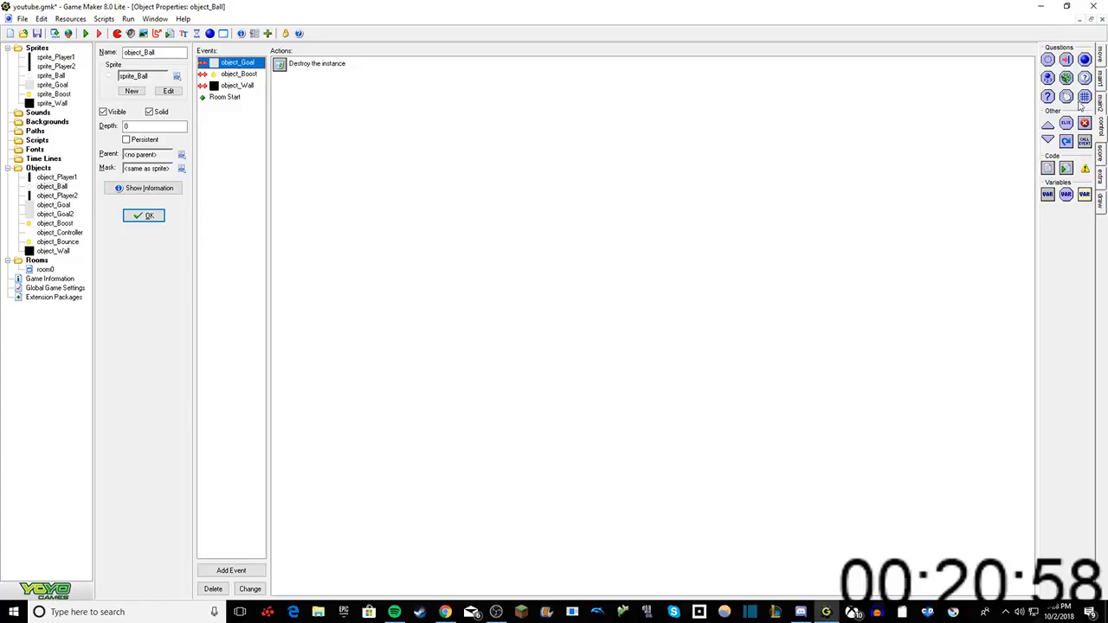
left_click(1100, 152)
left_click(1100, 175)
left_click(1100, 151)
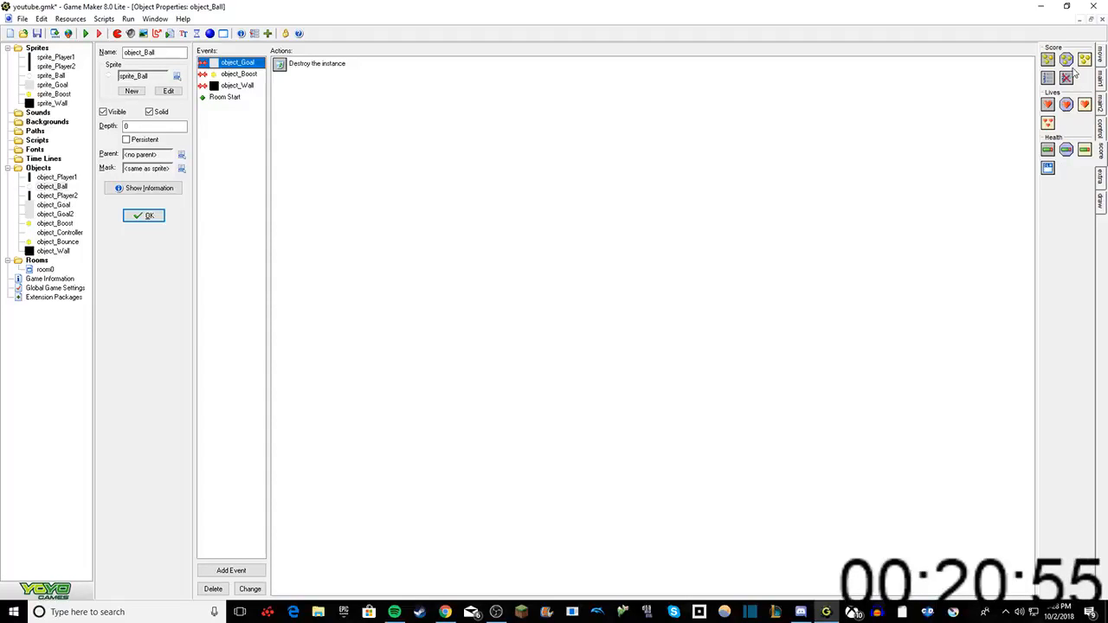
left_click_drag(1048, 58, 921, 105)
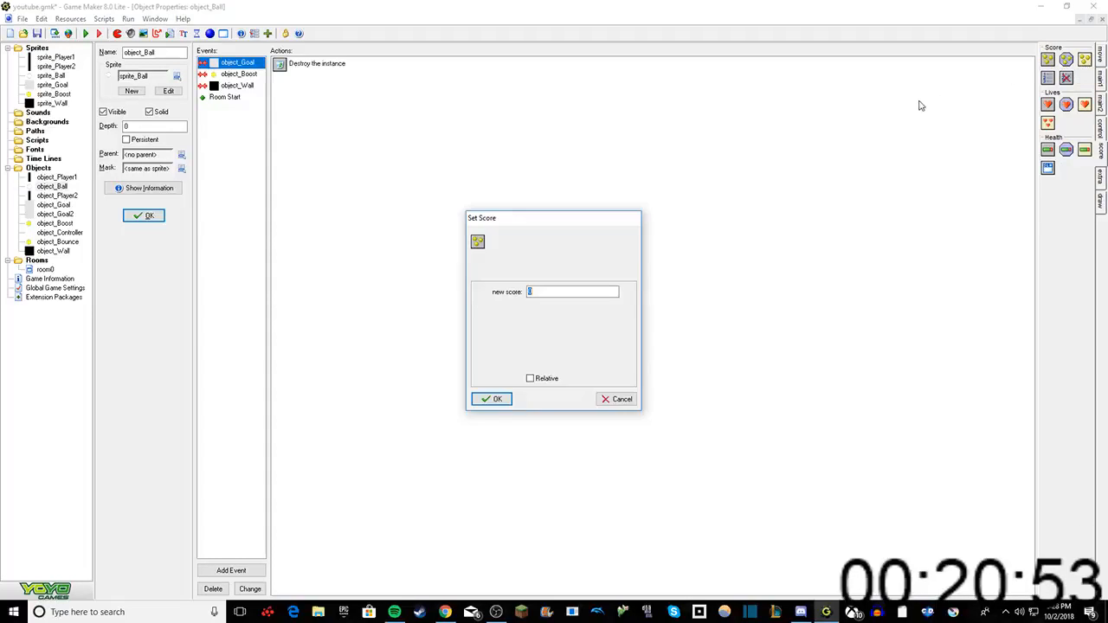
type("2")
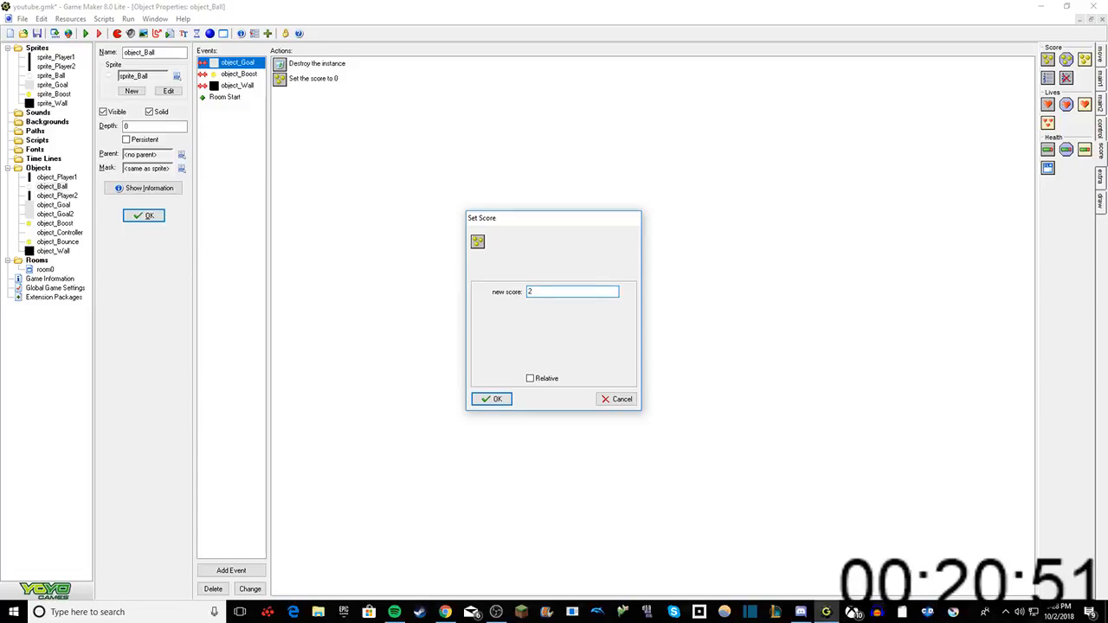
key("BackSpace")
type("1")
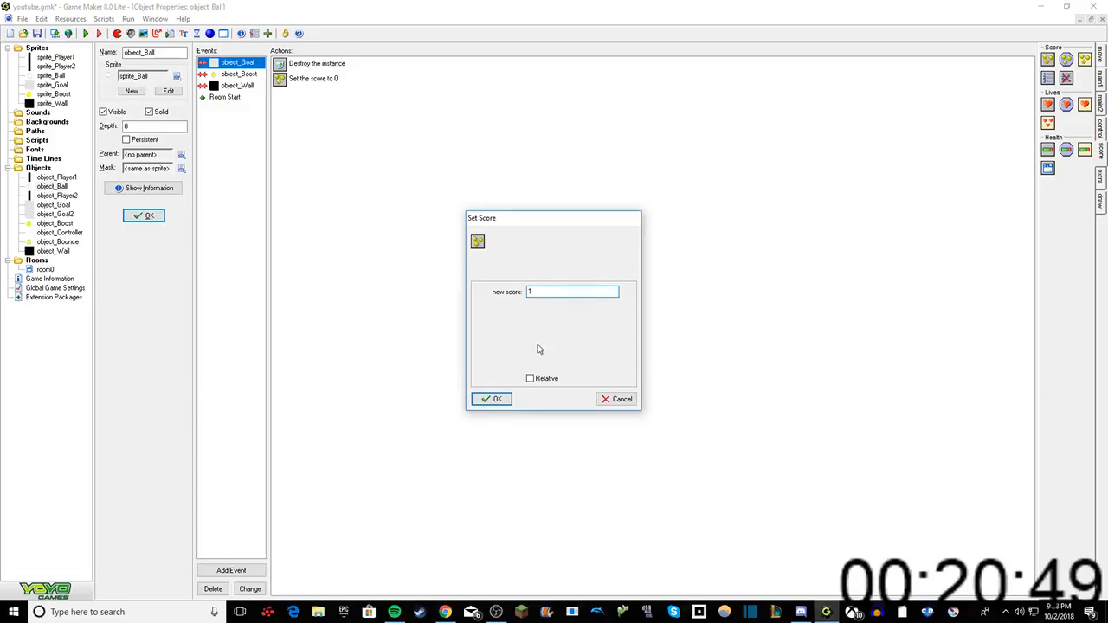
left_click(530, 379)
left_click(495, 399)
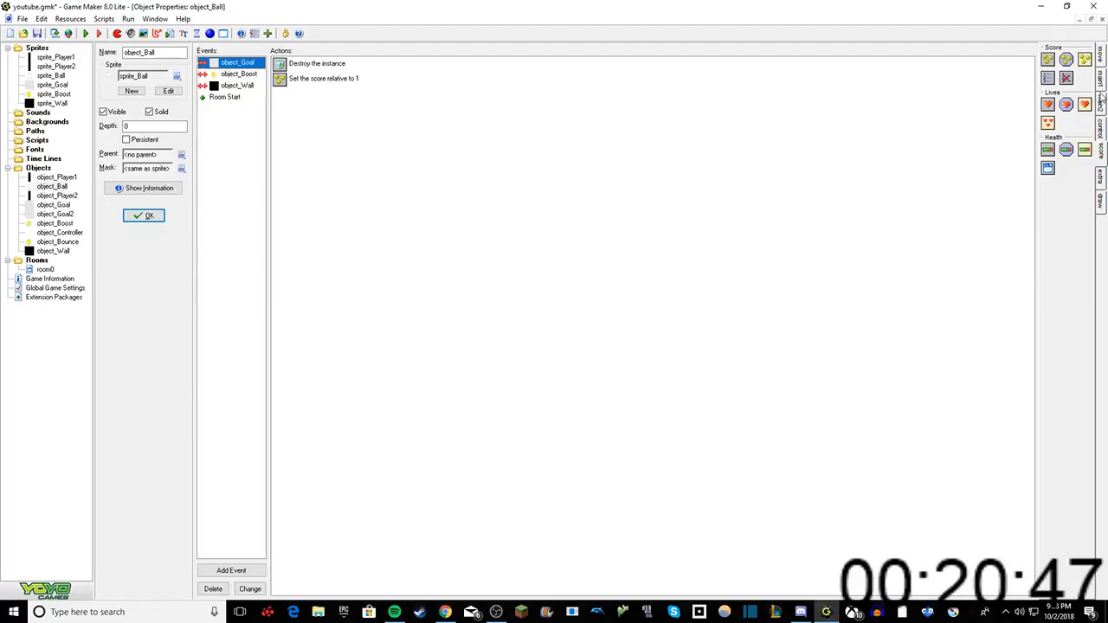
Step: Add a Display Message action reading "player 1 scored." to the object_Goal collision event
left_click(1103, 125)
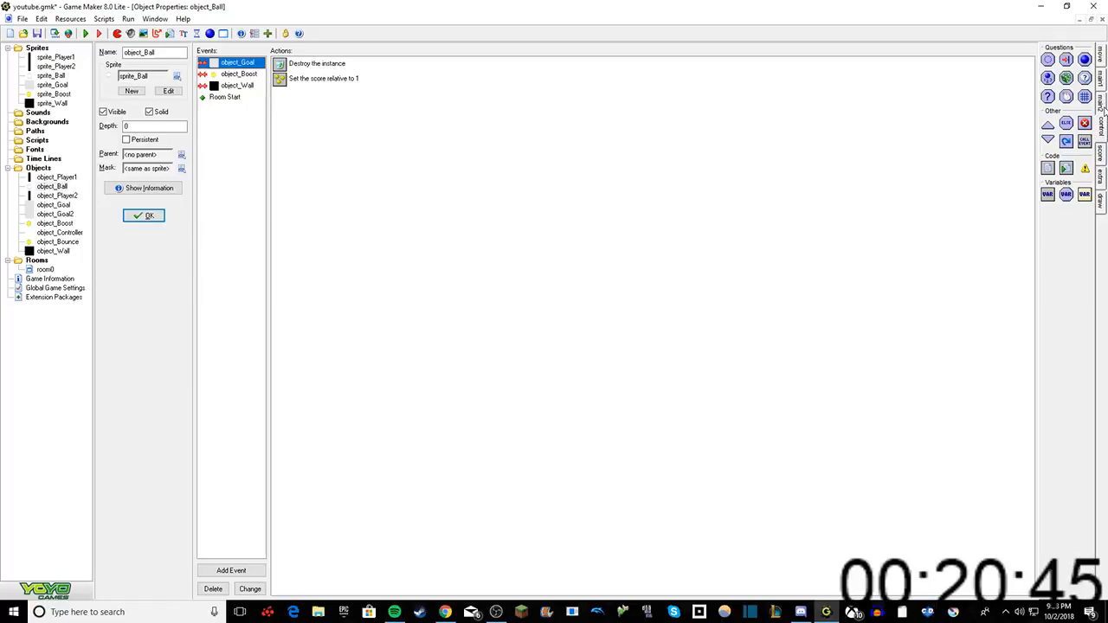
left_click(1103, 103)
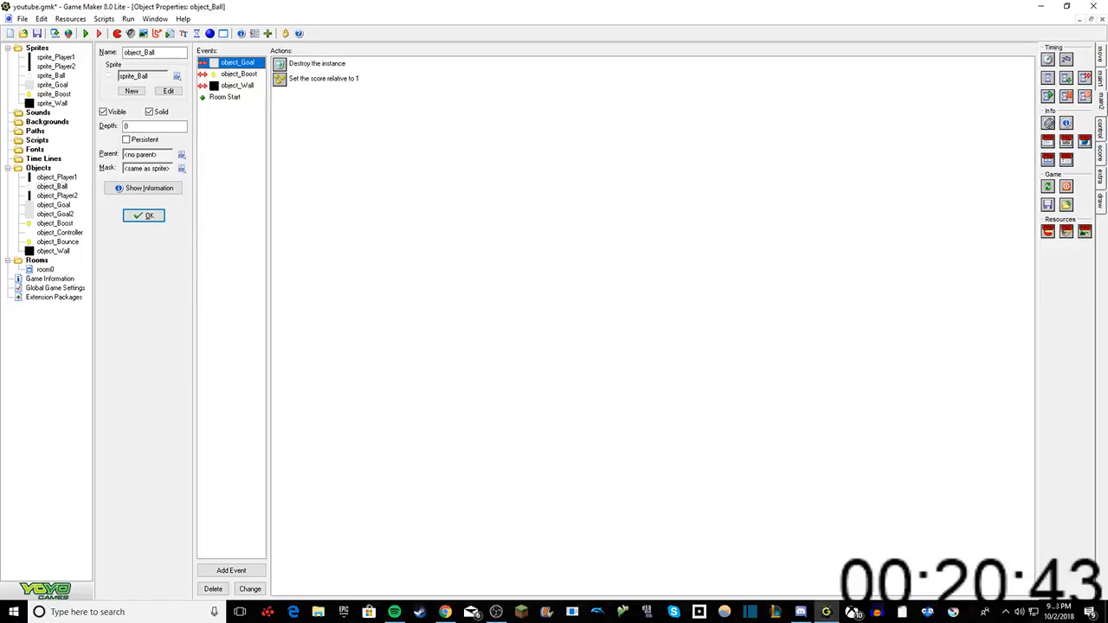
left_click_drag(1048, 123, 832, 131)
type("pla")
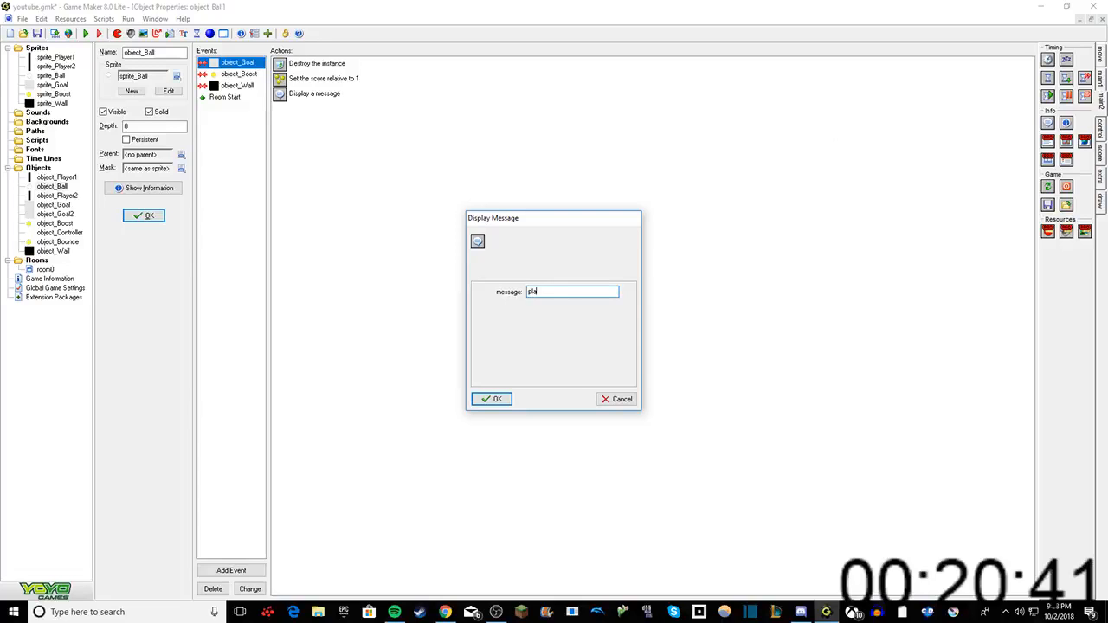
type("yer 1 score")
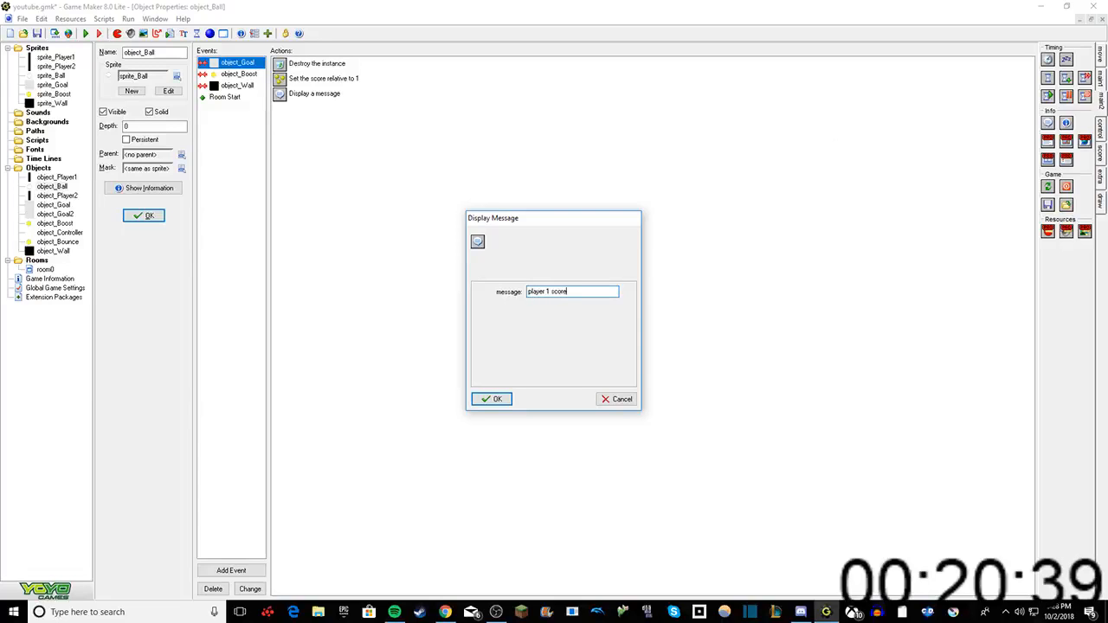
type("d.")
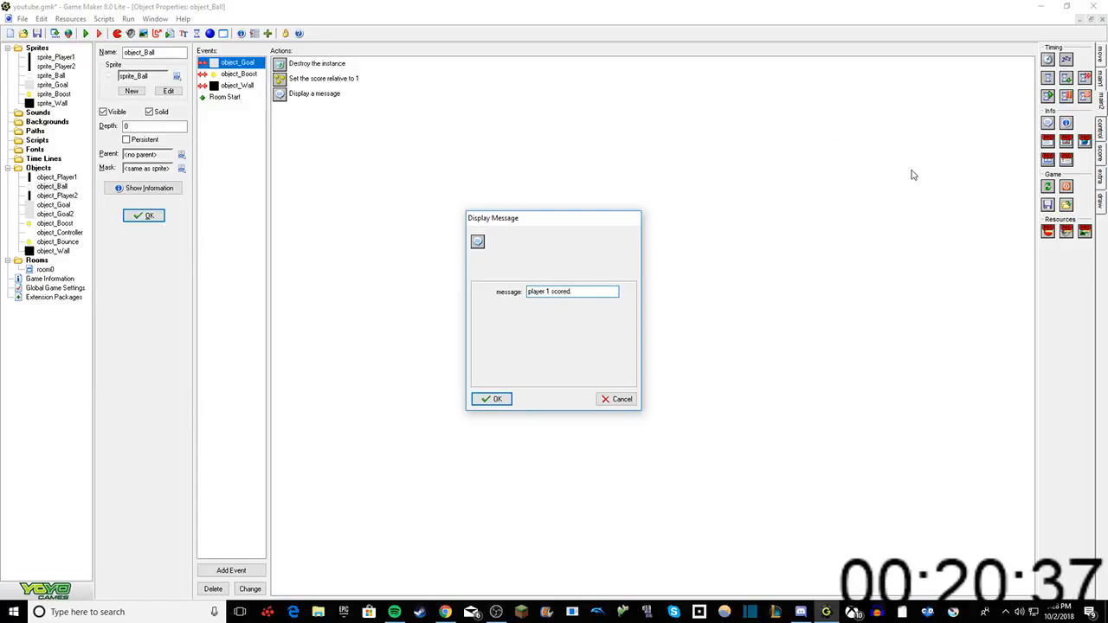
left_click(481, 399)
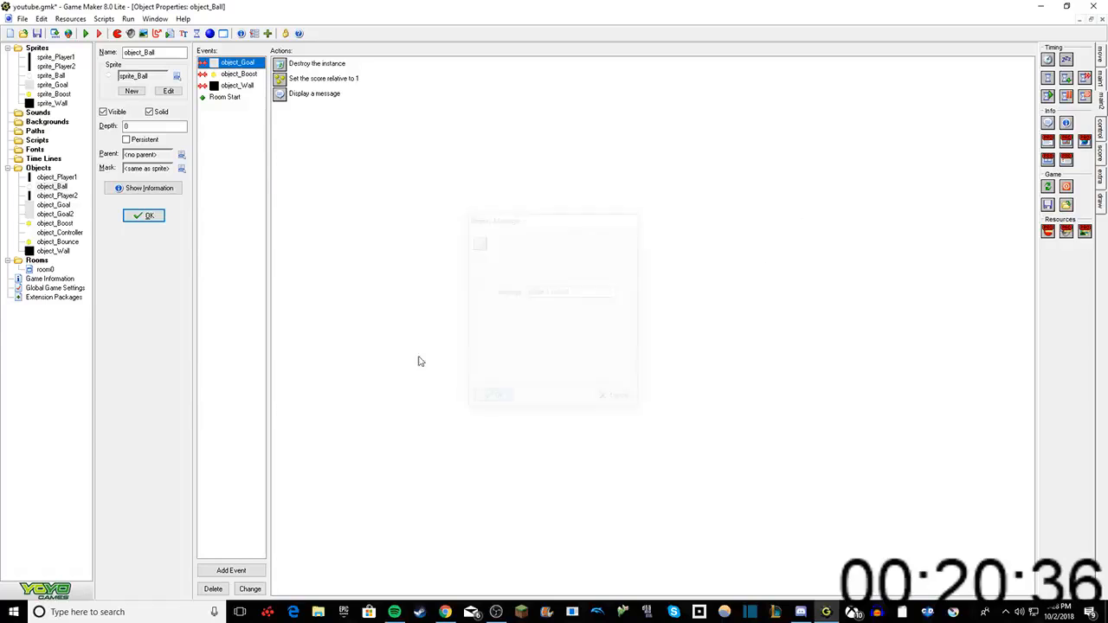
Step: Duplicate the object_Goal collision event as a collision event with object_Goal2
right_click(234, 68)
left_click(260, 96)
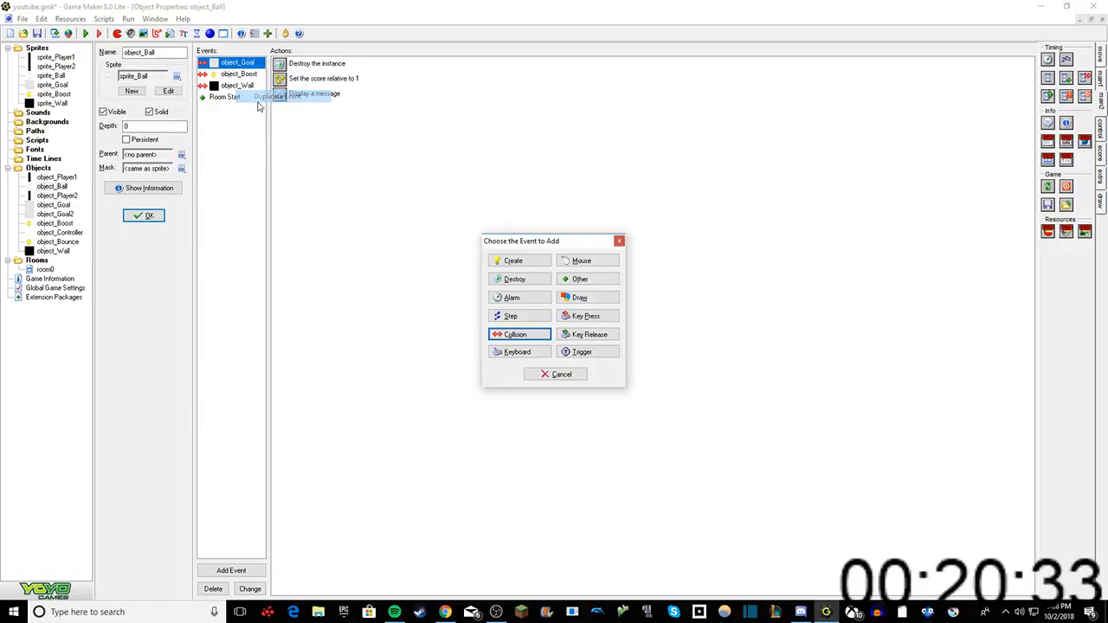
left_click(540, 337)
left_click(561, 387)
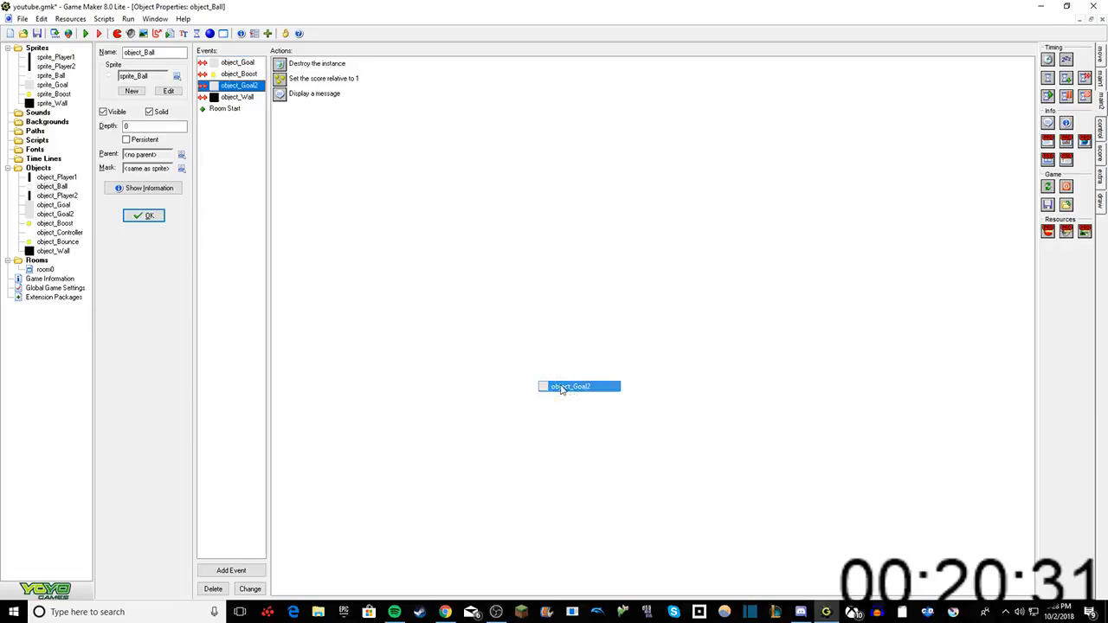
Step: In the object_Goal2 collision event, set the relative score to -1 and the message to "player 2 scored."
double_click(313, 78)
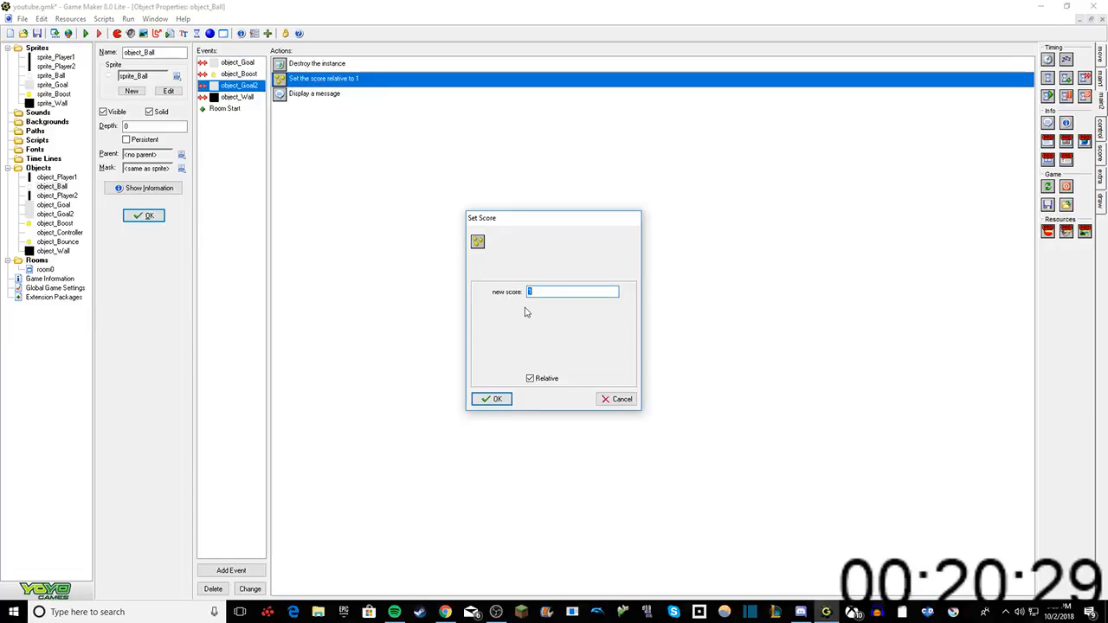
type("-1")
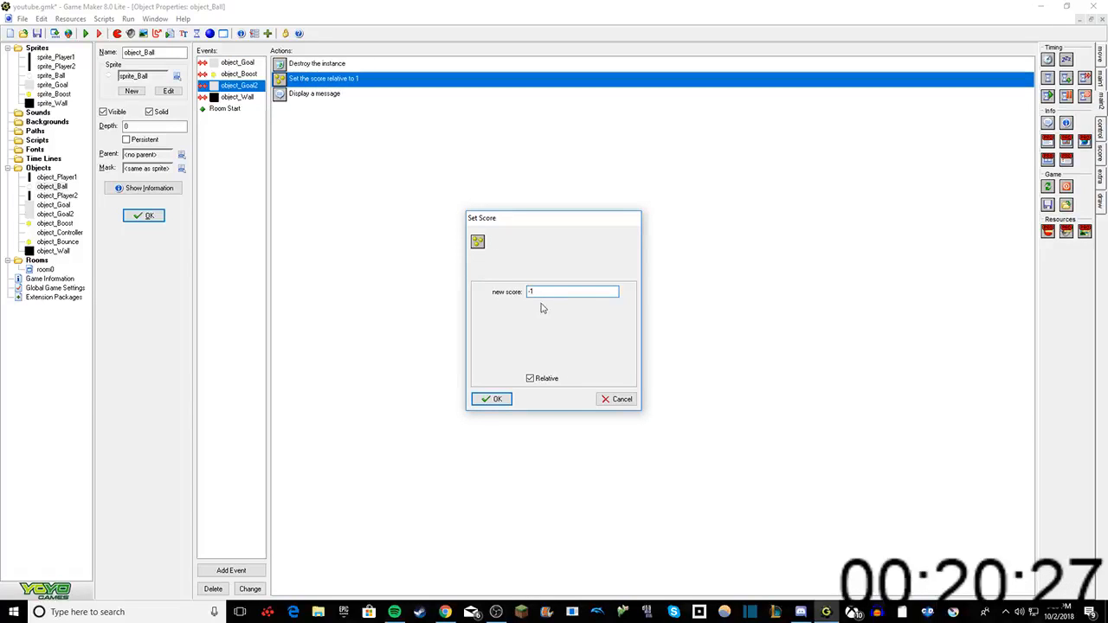
left_click(490, 399)
left_click(335, 97)
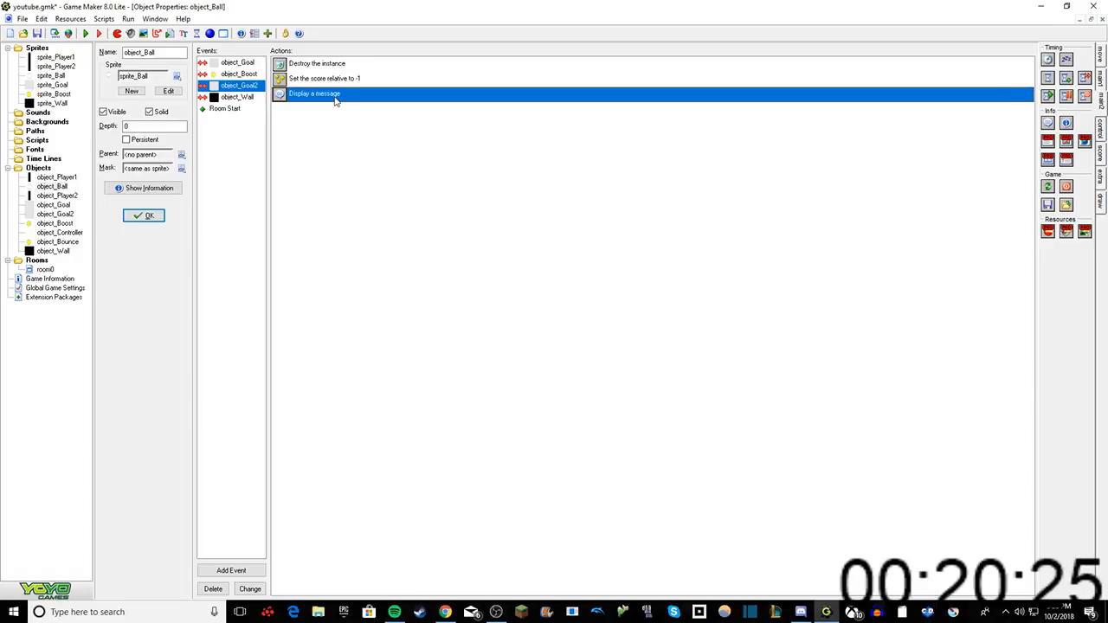
double_click(335, 99)
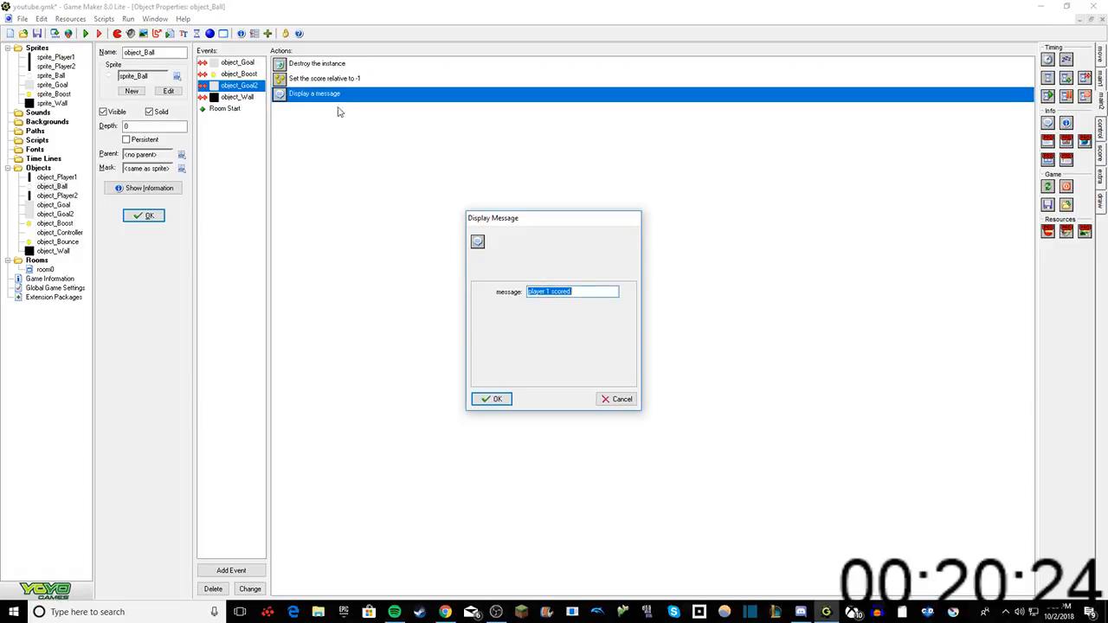
left_click(550, 292)
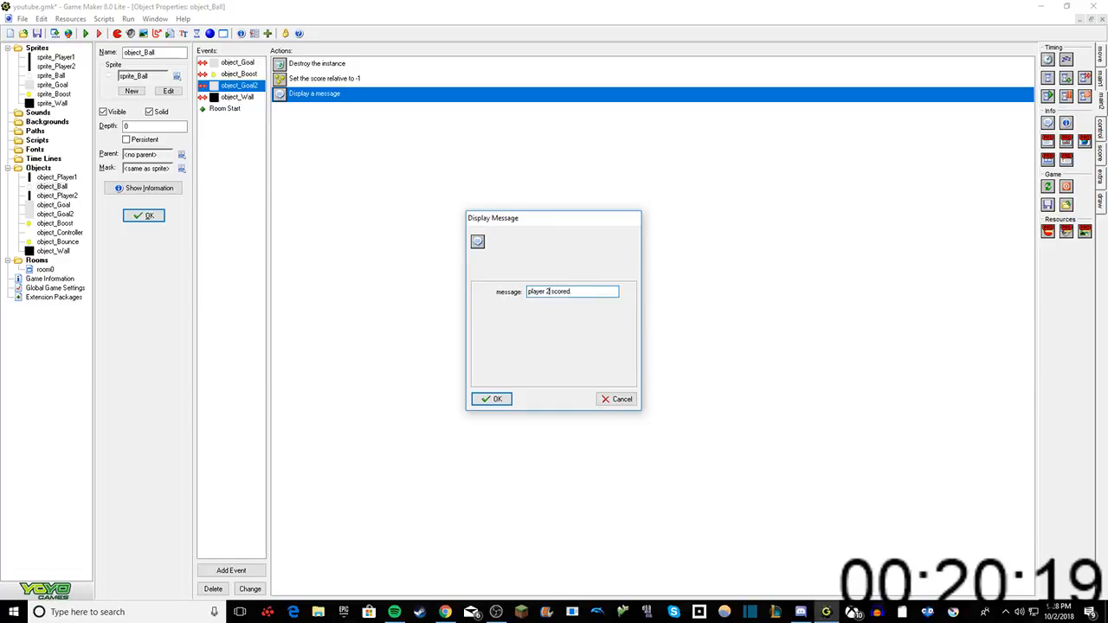
left_click(494, 399)
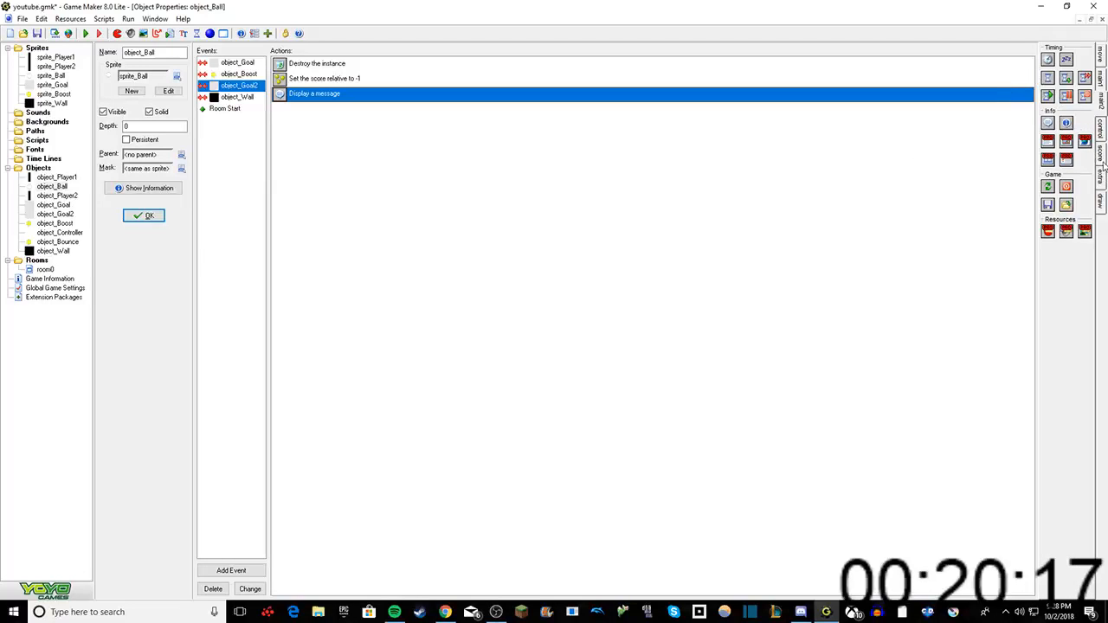
Step: Add a Restart Room action without a transition effect to both goal collision events, and accept object_Ball's properties
left_click(1100, 77)
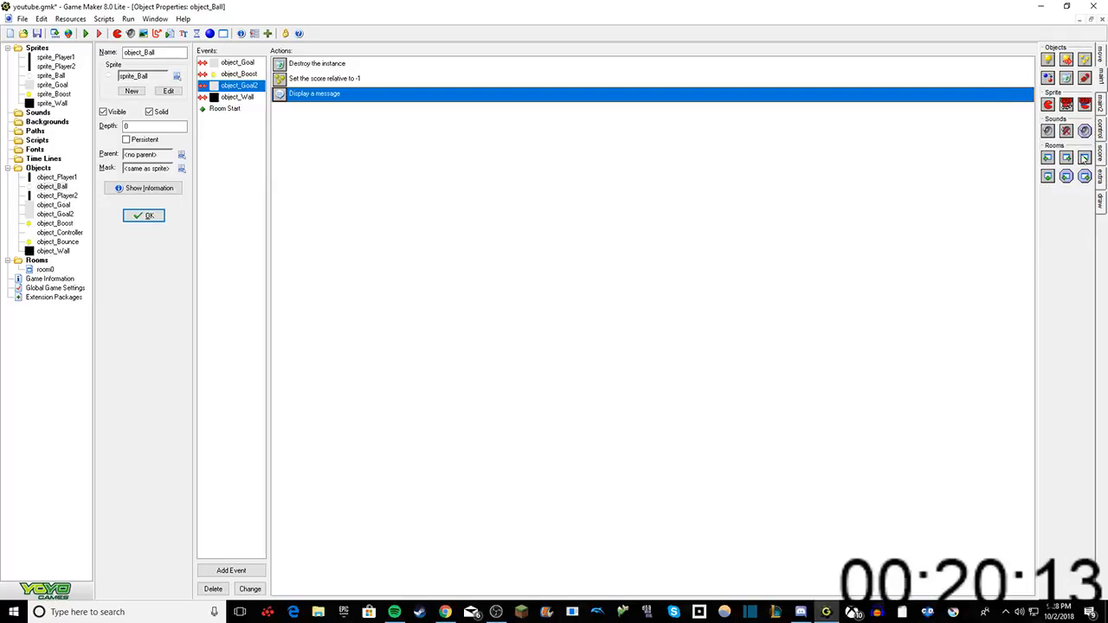
left_click_drag(1084, 158, 821, 141)
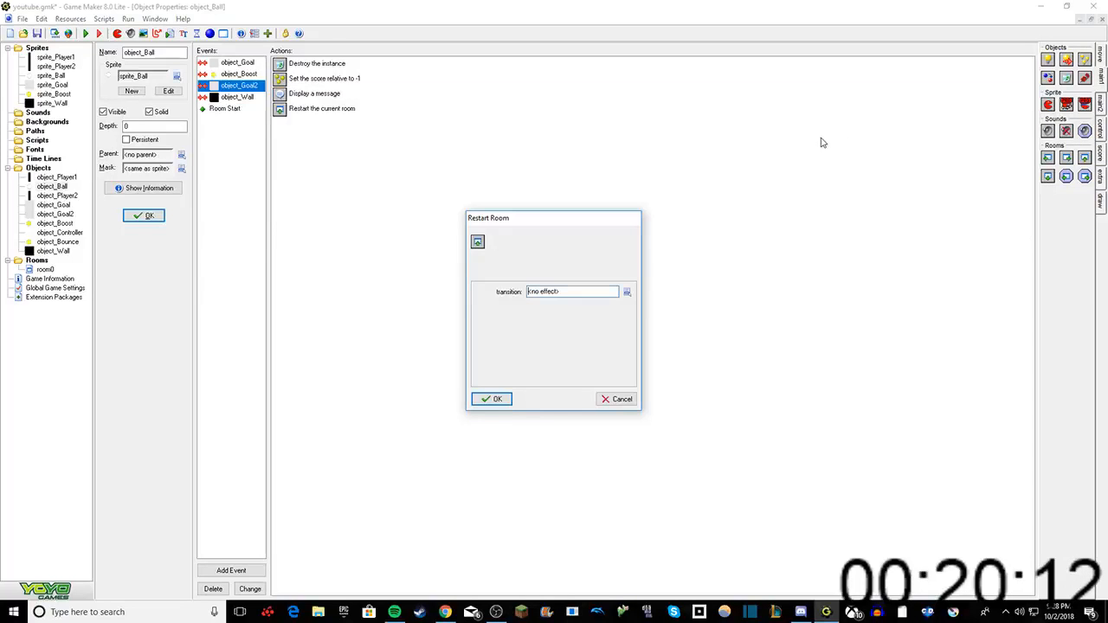
left_click(495, 399)
left_click(244, 65)
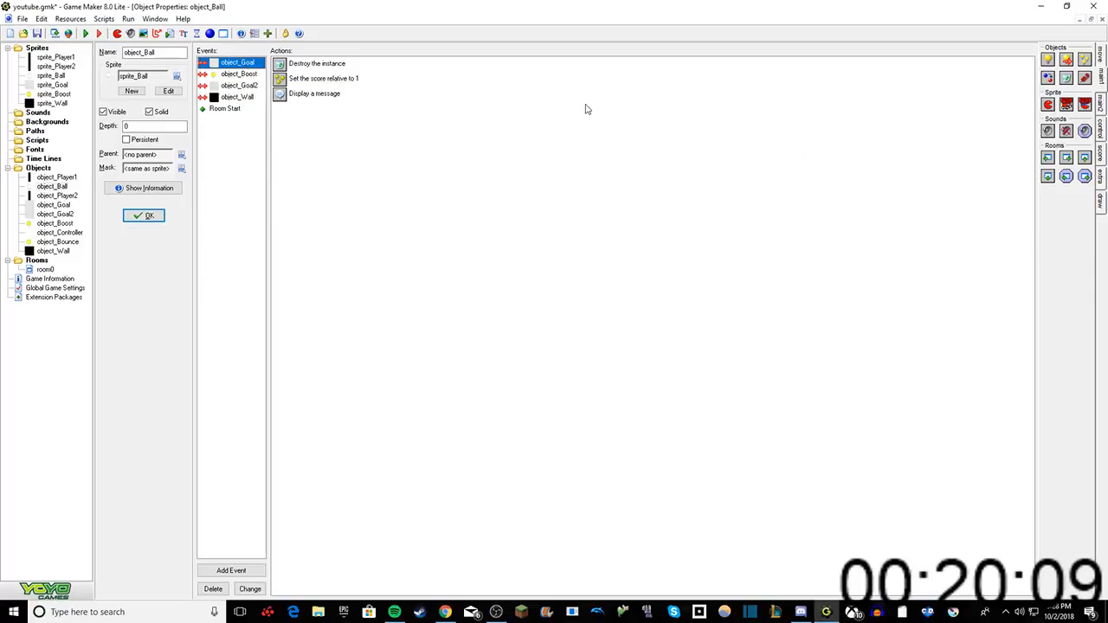
left_click_drag(1085, 158, 606, 215)
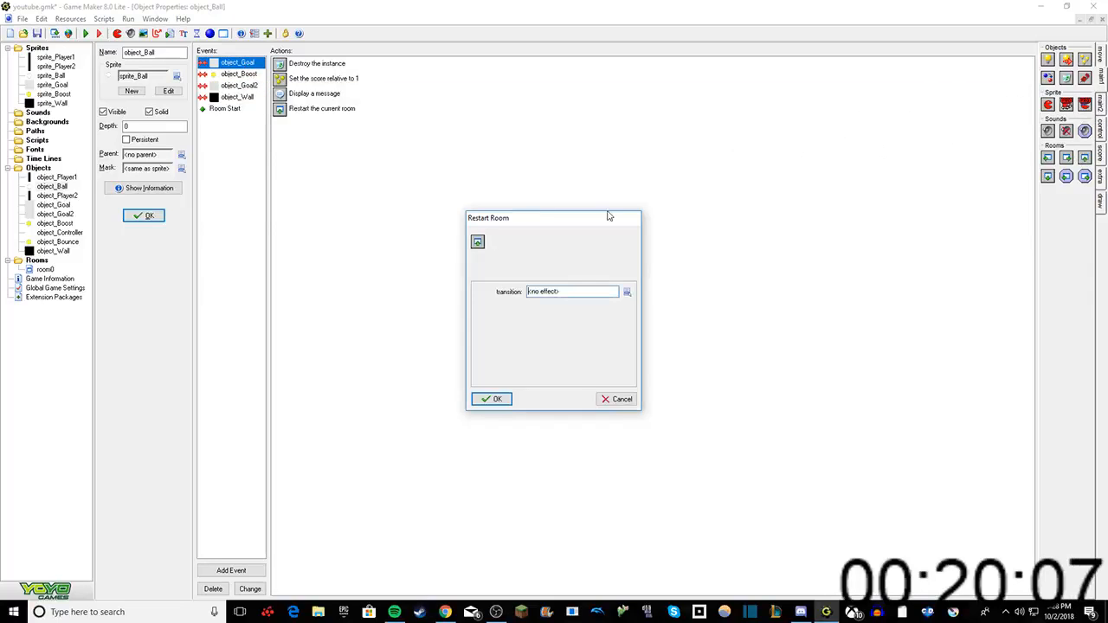
left_click(494, 398)
left_click(147, 216)
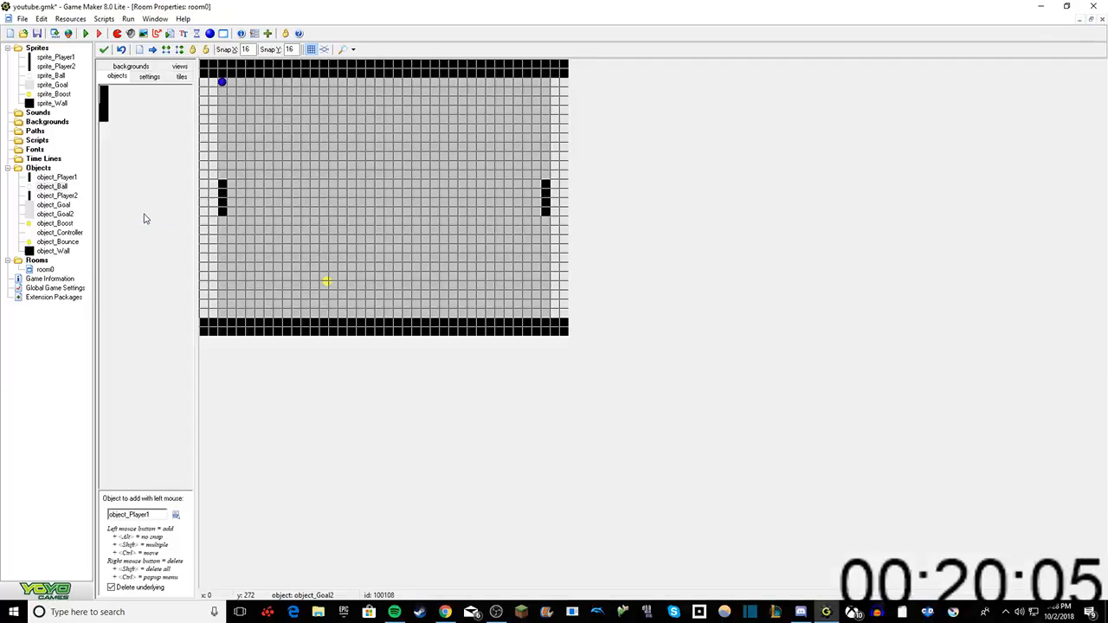
Step: Place object_Ball at the room's centre and fill the full height of the left paddle column with object_Player1 instances
left_click(175, 514)
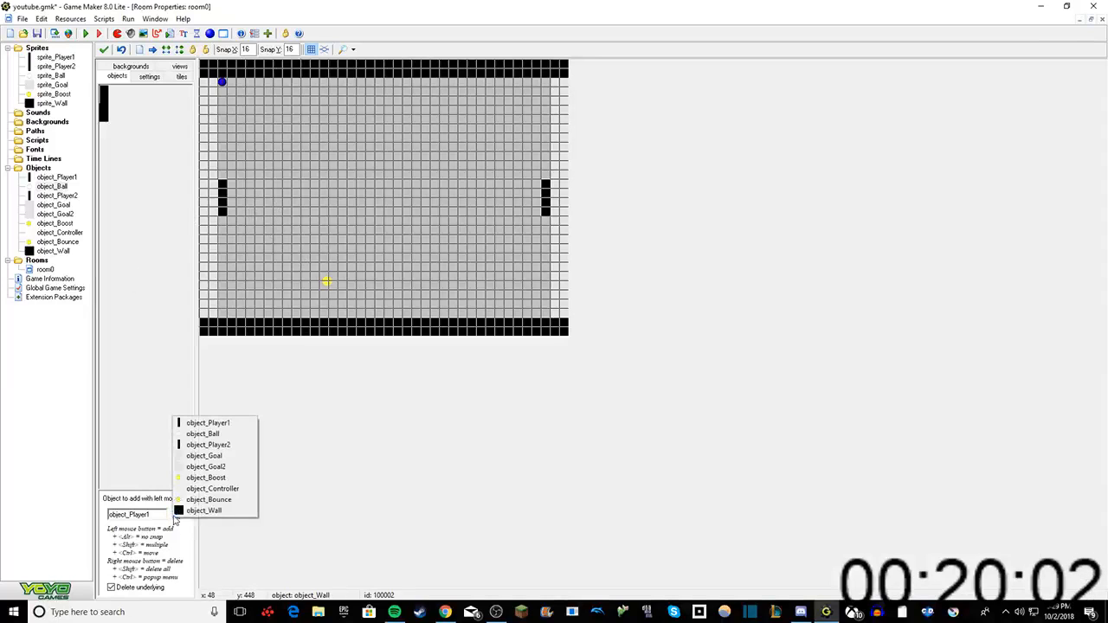
left_click(197, 434)
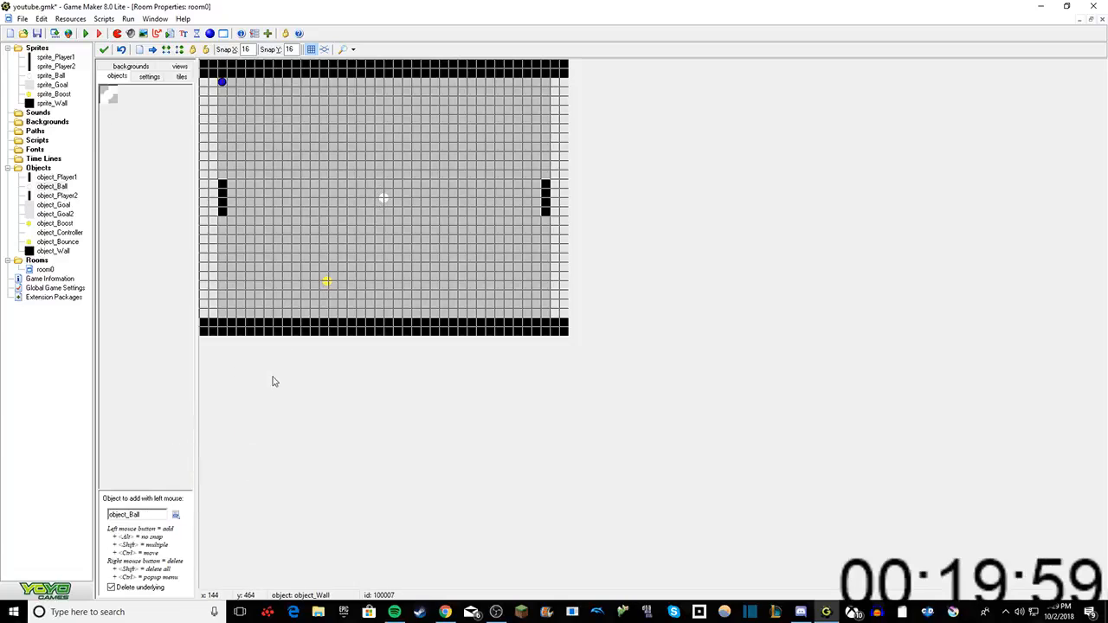
left_click(176, 515)
left_click(217, 421)
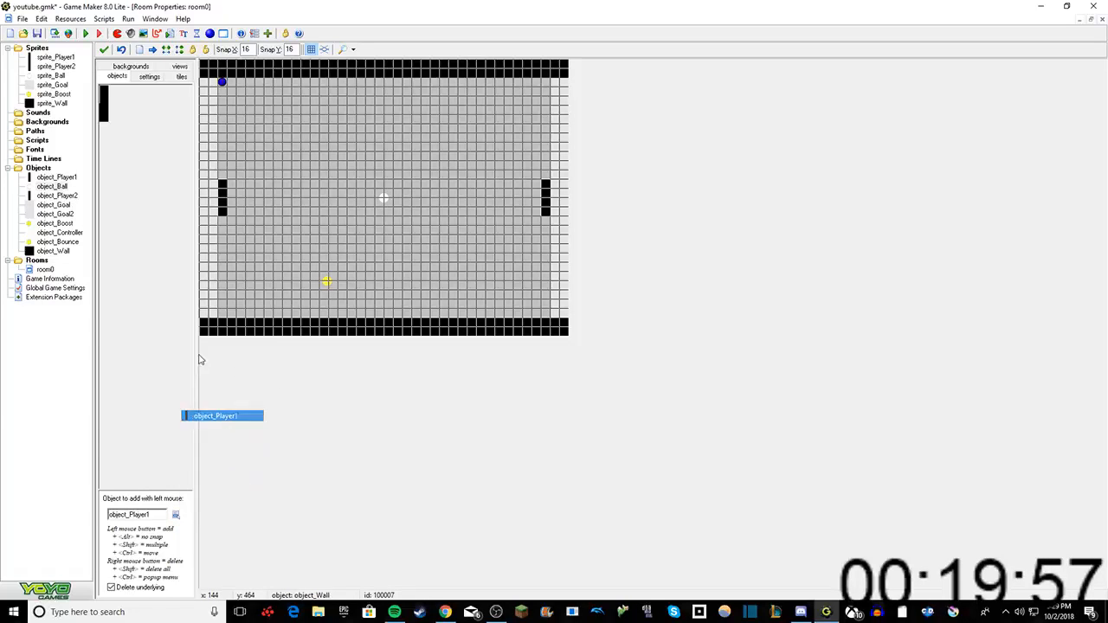
left_click_drag(239, 227, 219, 297)
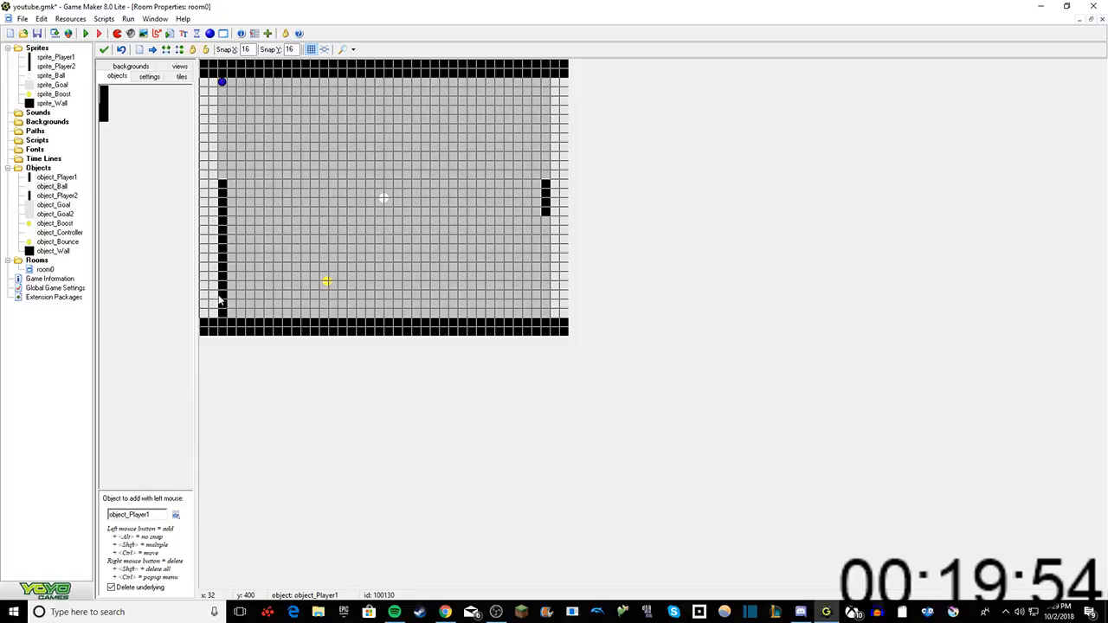
left_click(221, 158)
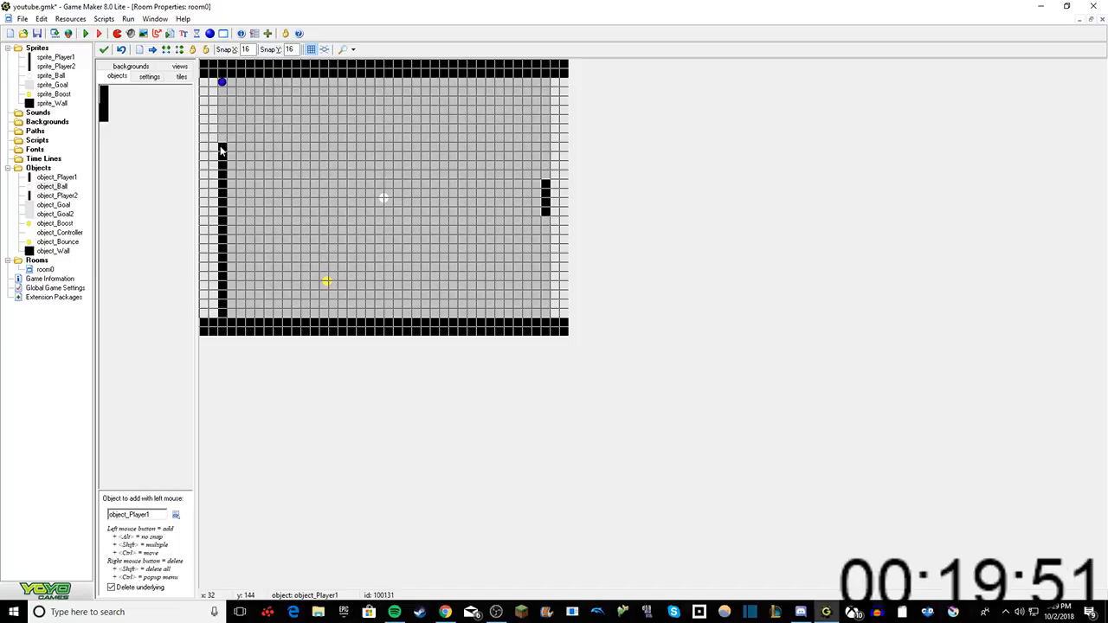
left_click(221, 115)
left_click(220, 90)
left_click(221, 82)
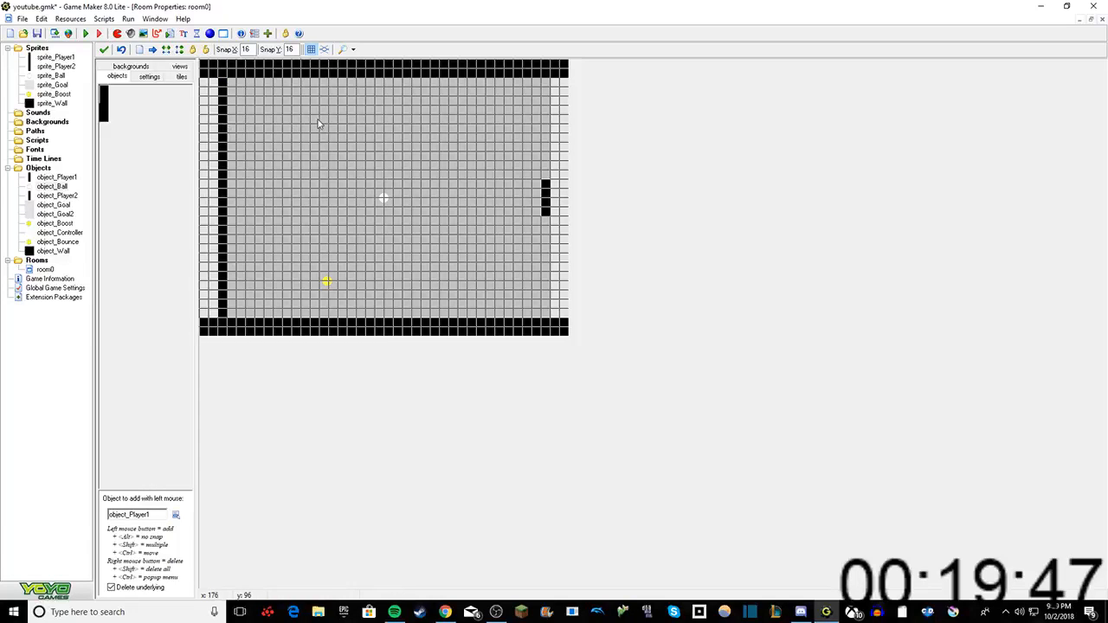
Step: Fill the full height of the right paddle column with object_Player1 instances and replace the top instance in the left column
left_click_drag(532, 96, 547, 82)
left_click(547, 130)
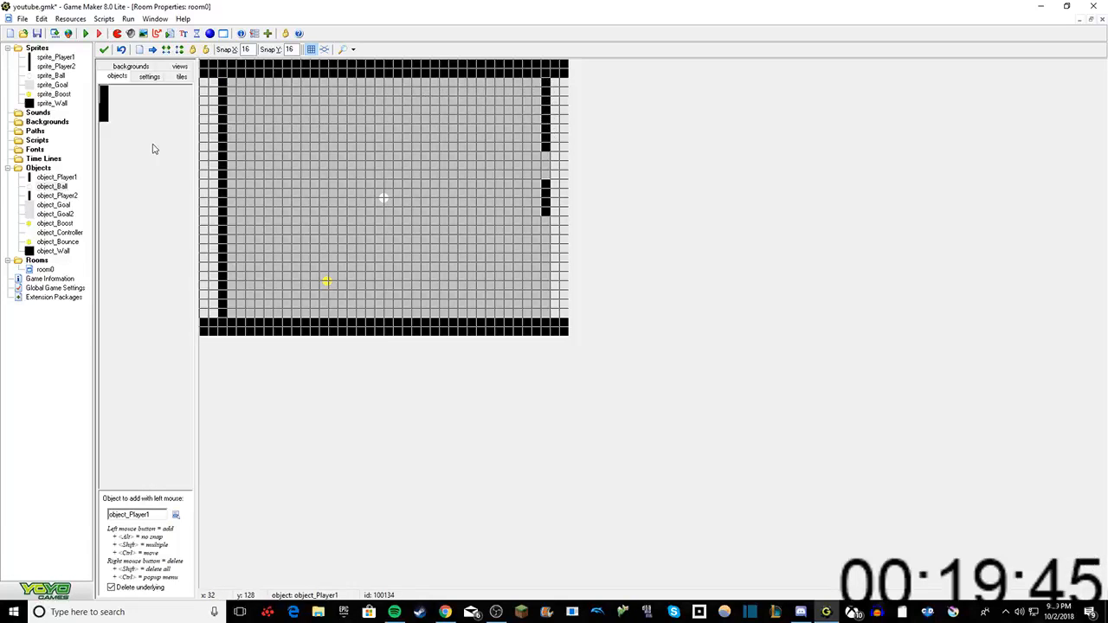
right_click(219, 84)
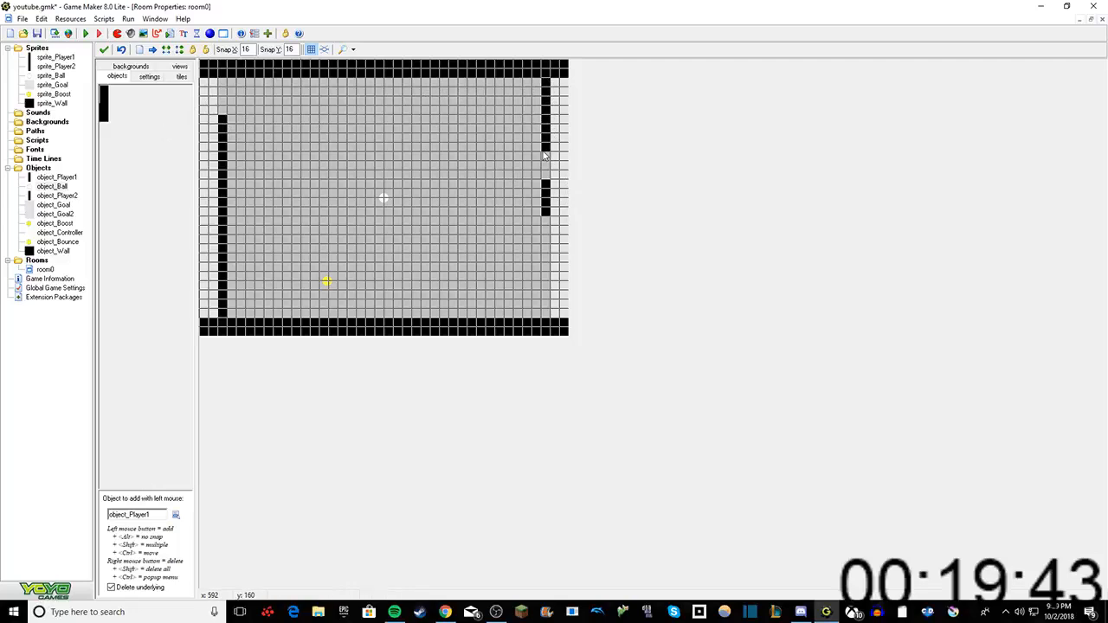
left_click(545, 222)
left_click(538, 258)
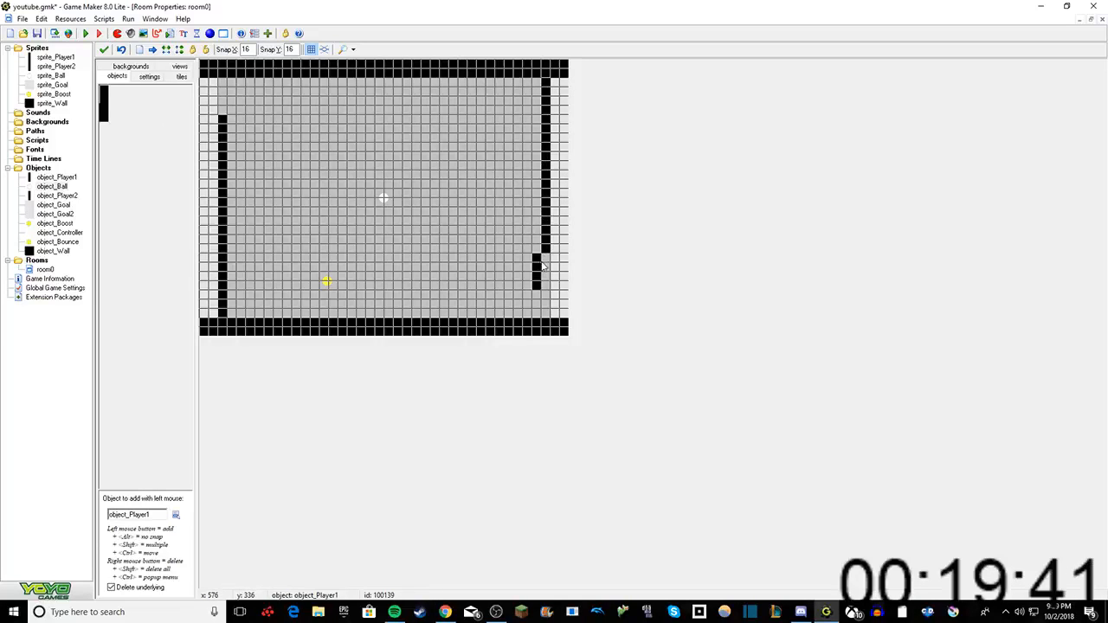
left_click_drag(542, 262, 545, 262)
left_click_drag(225, 93, 222, 83)
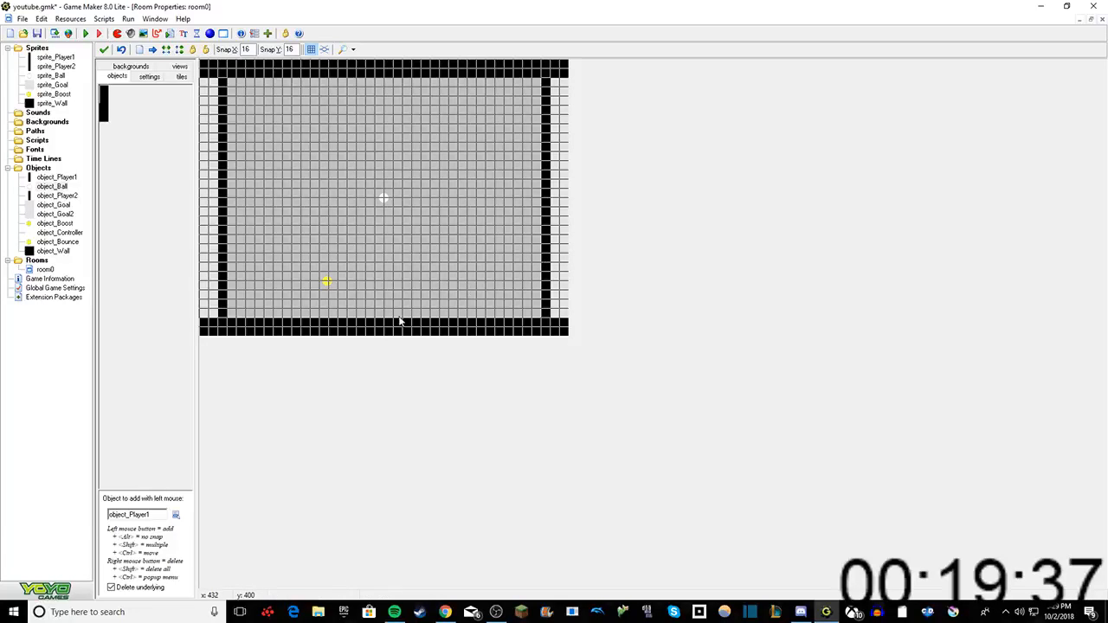
Step: Place object_Controller just below the upper wall, directly beside the left paddle column
left_click(175, 514)
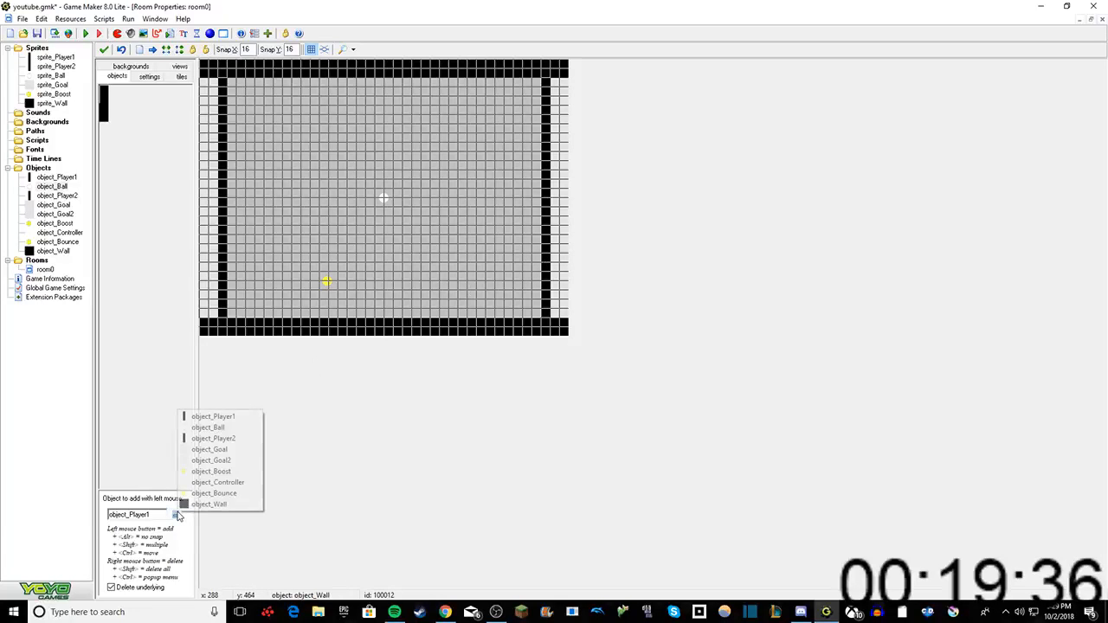
left_click(218, 483)
left_click(251, 83)
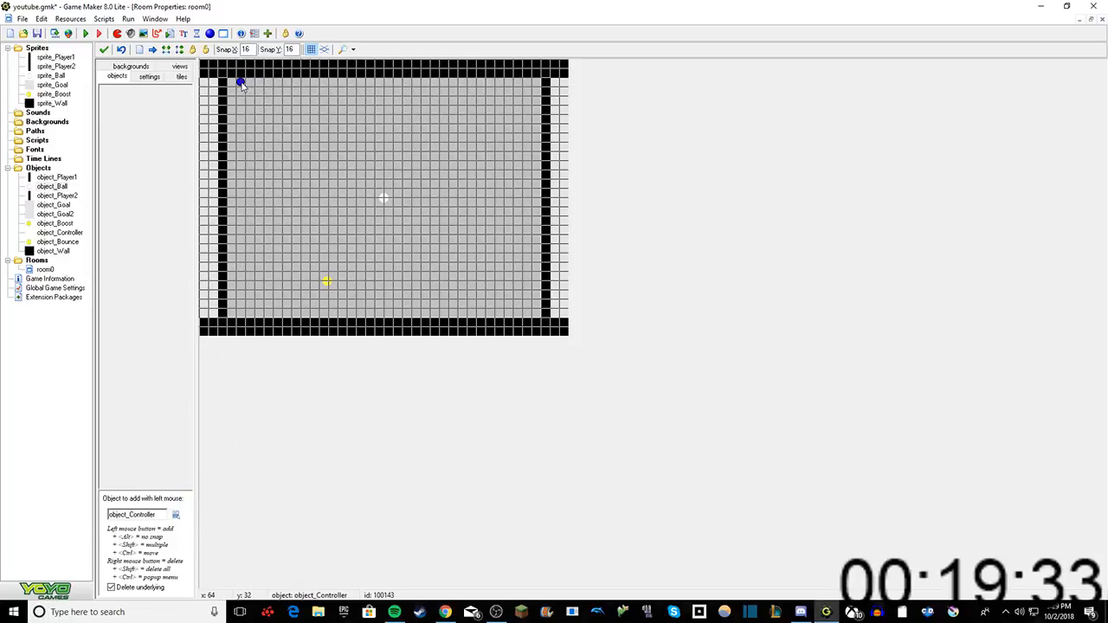
left_click_drag(241, 84, 232, 84)
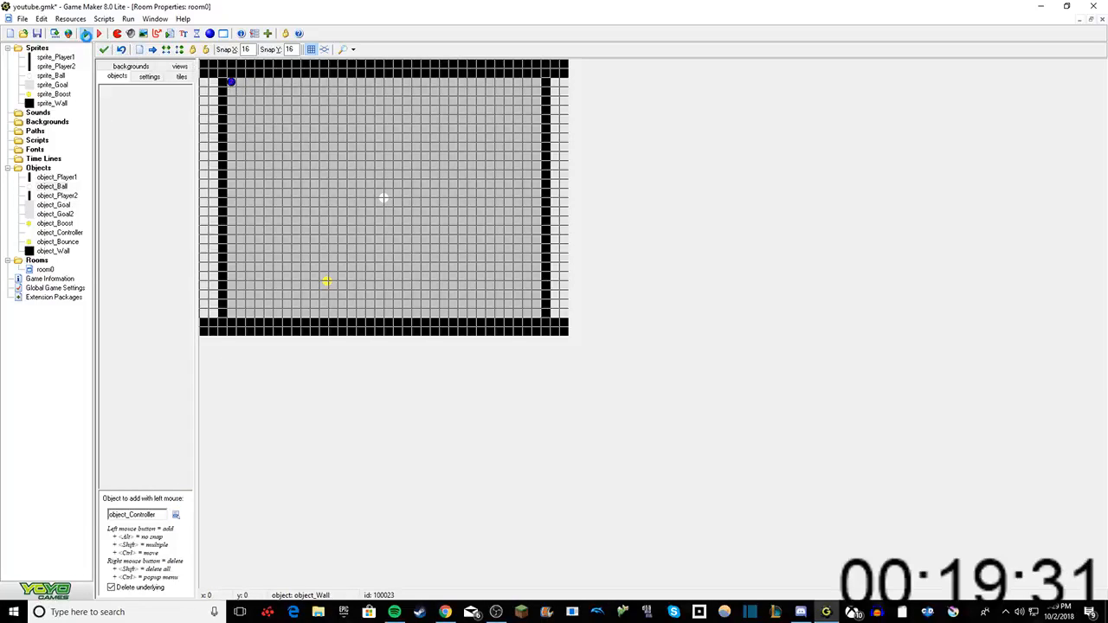
Step: Run the game and dismiss the DirectPlay installation request
left_click(85, 34)
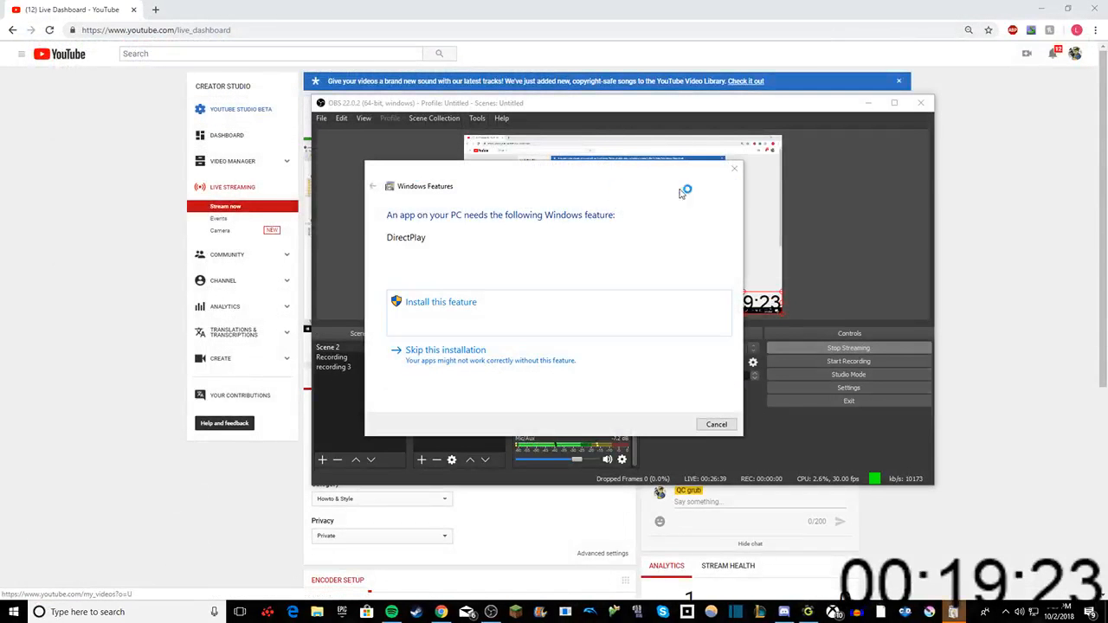
left_click(727, 168)
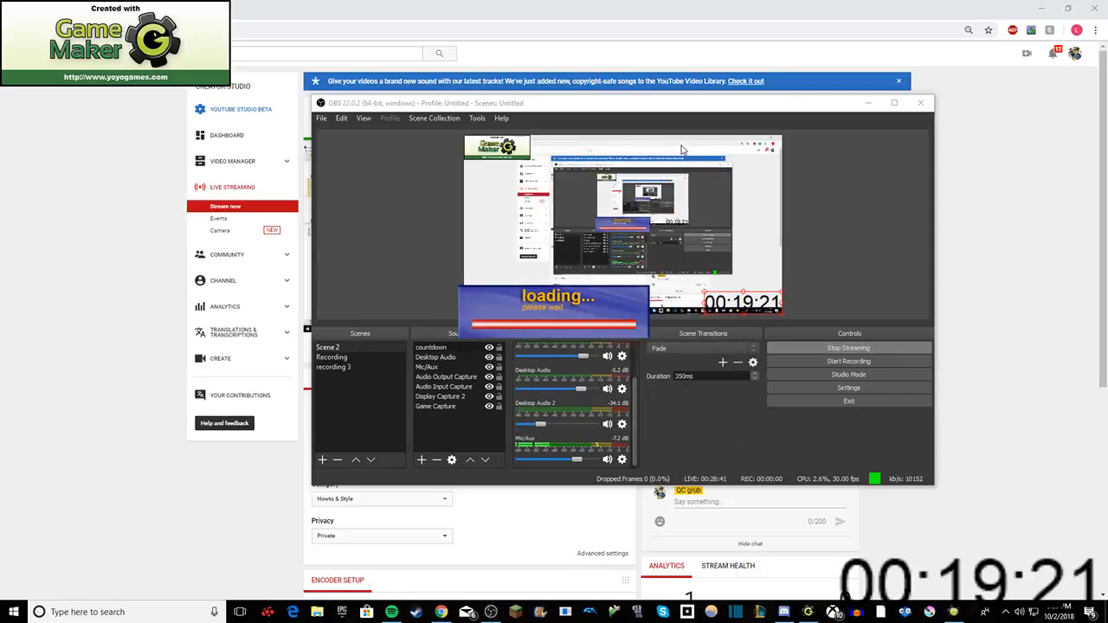
Step: Set the live stream's privacy to Public in the YouTube live dashboard and review the stream settings and analytics
left_click(427, 542)
left_click(412, 555)
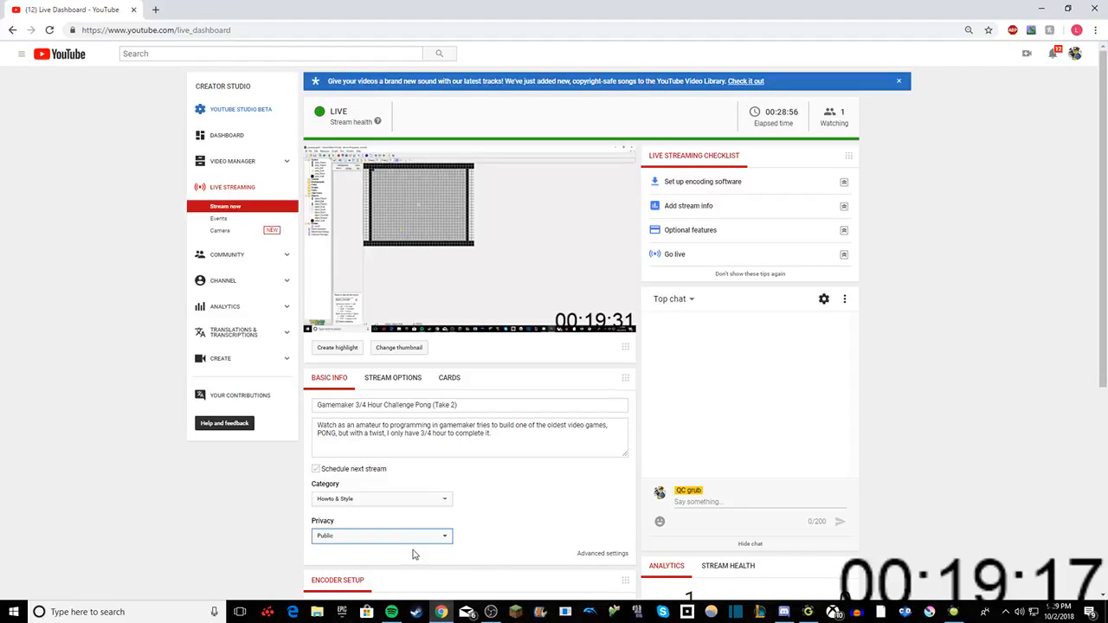
scroll(495, 554, "down", 3)
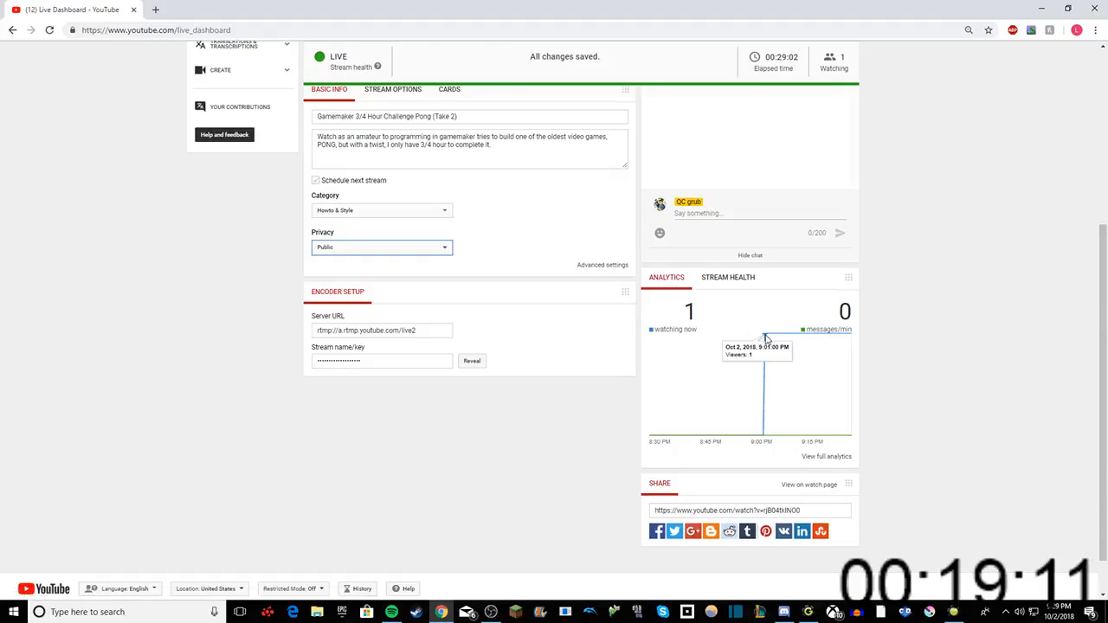
scroll(571, 373, "up", 2)
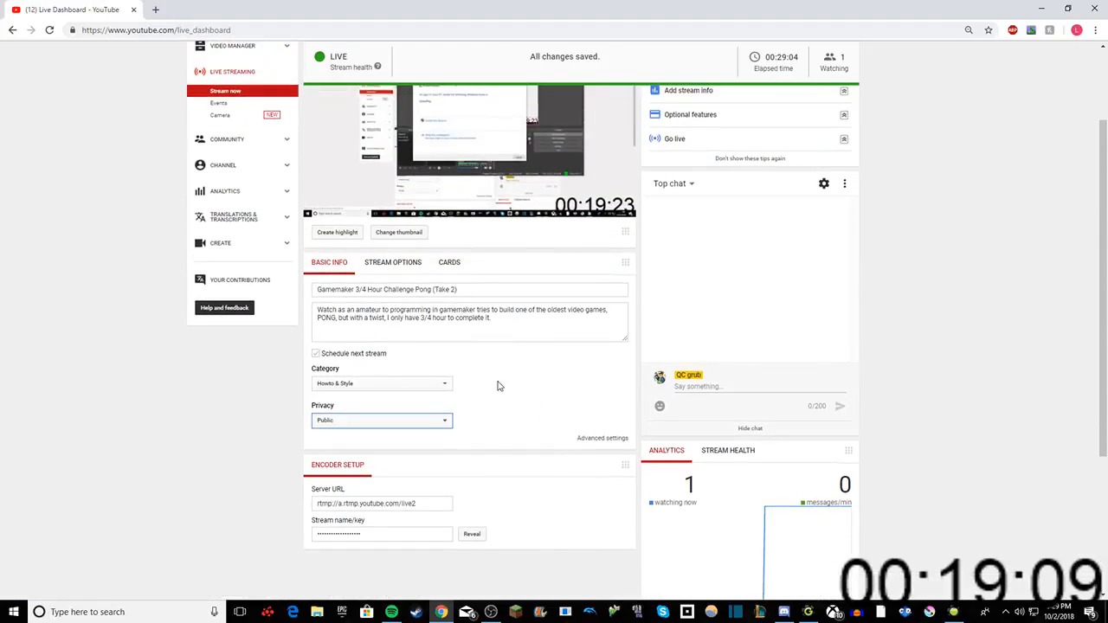
left_click(314, 354)
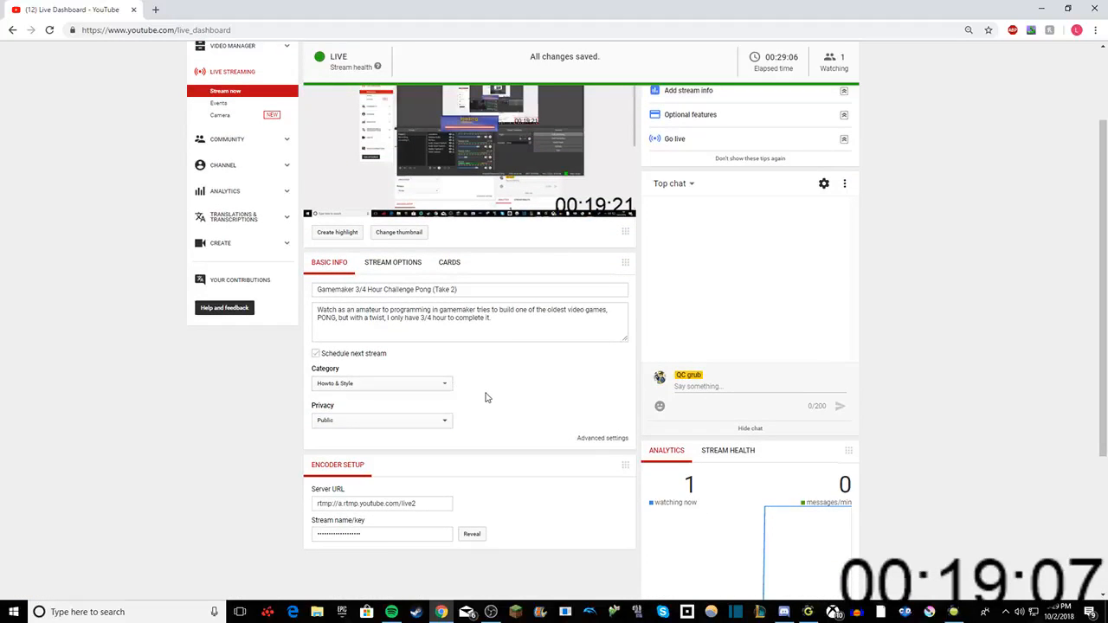
scroll(486, 397, "up", 2)
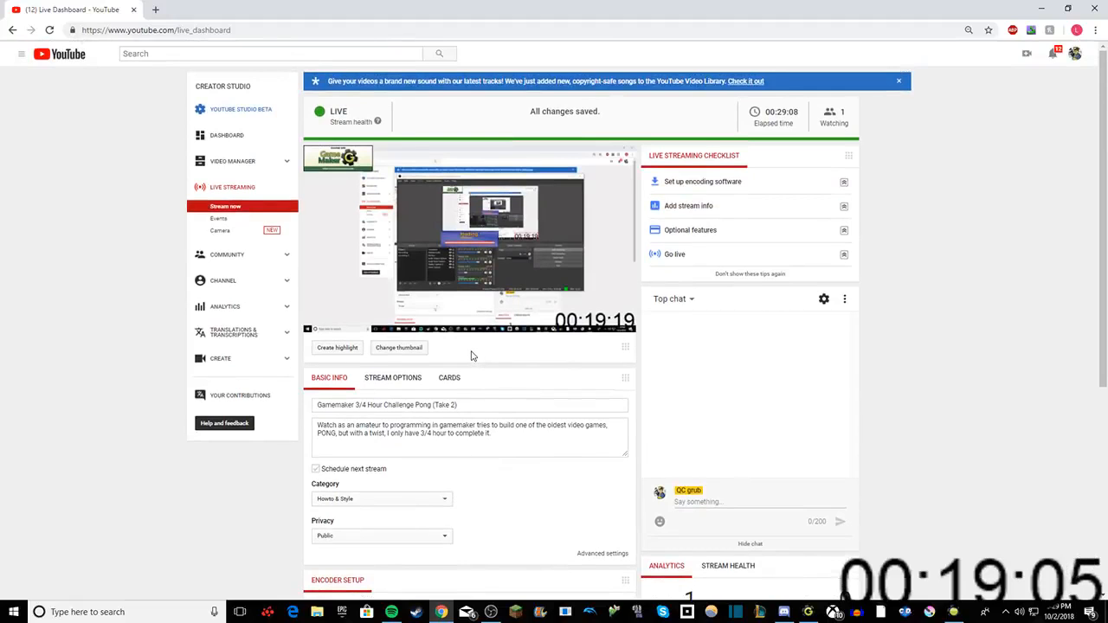
Step: Switch back to Game Maker, run the game again, and dismiss the DirectPlay installation request
left_click(952, 612)
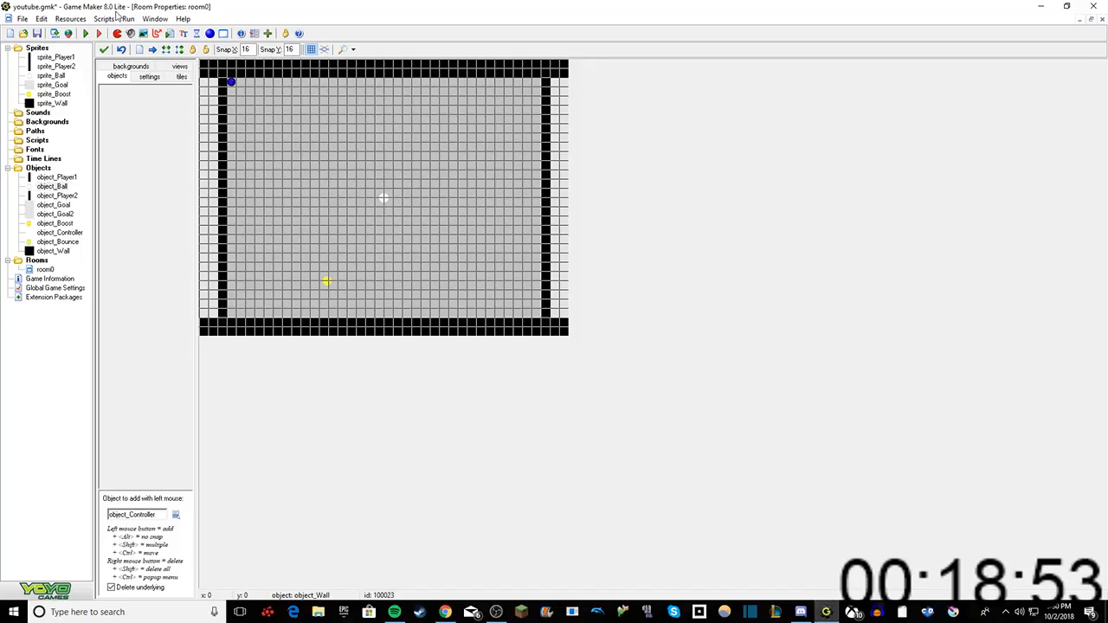
left_click(98, 34)
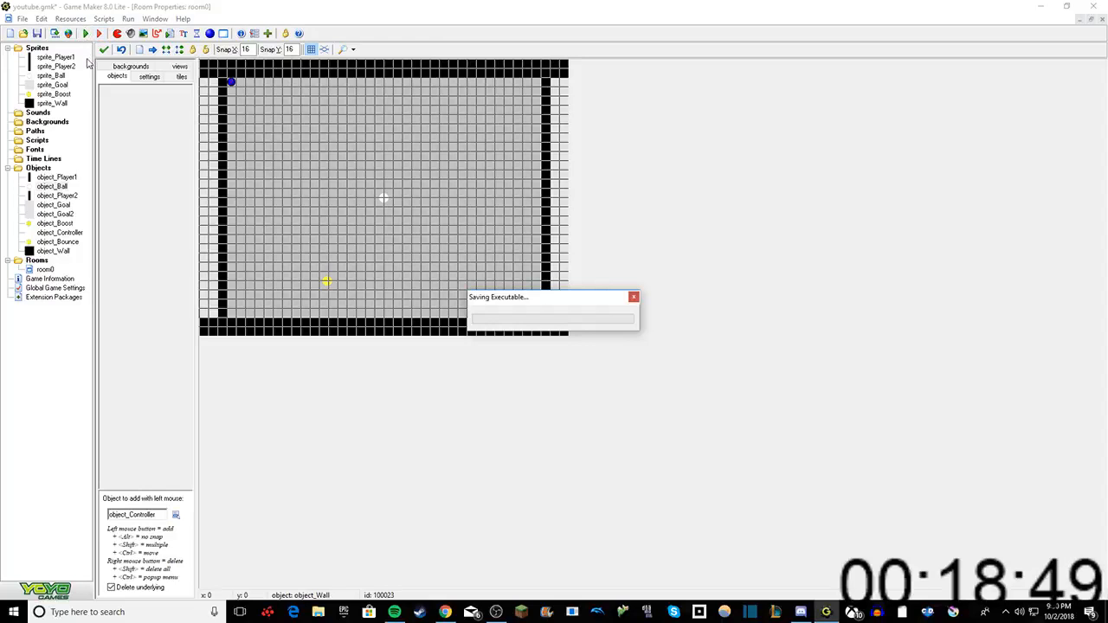
key("alt+Tab")
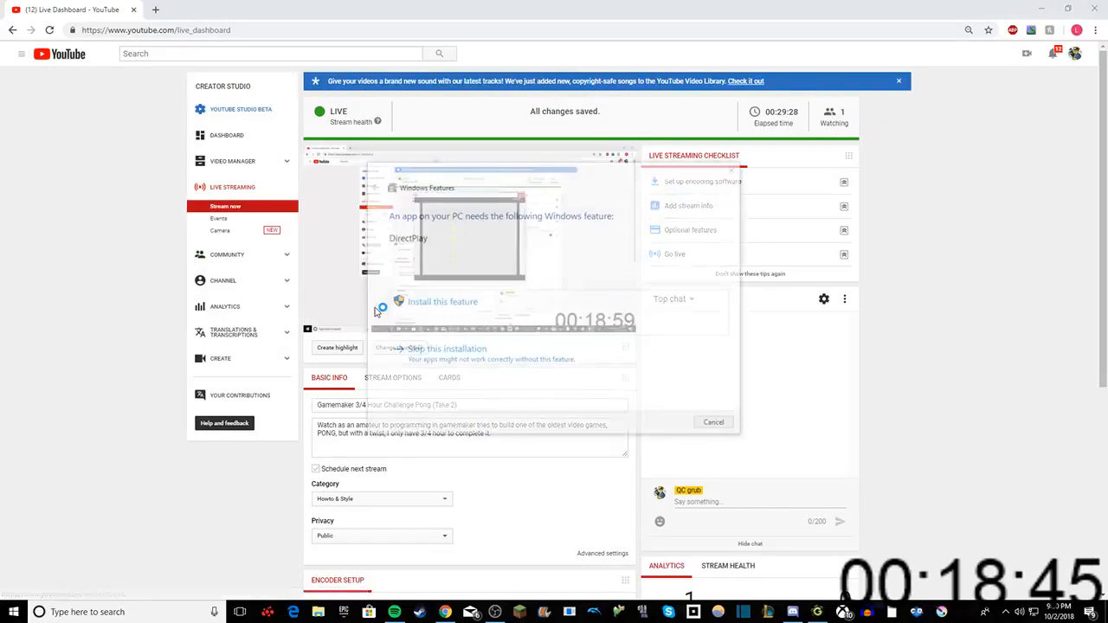
left_click(734, 168)
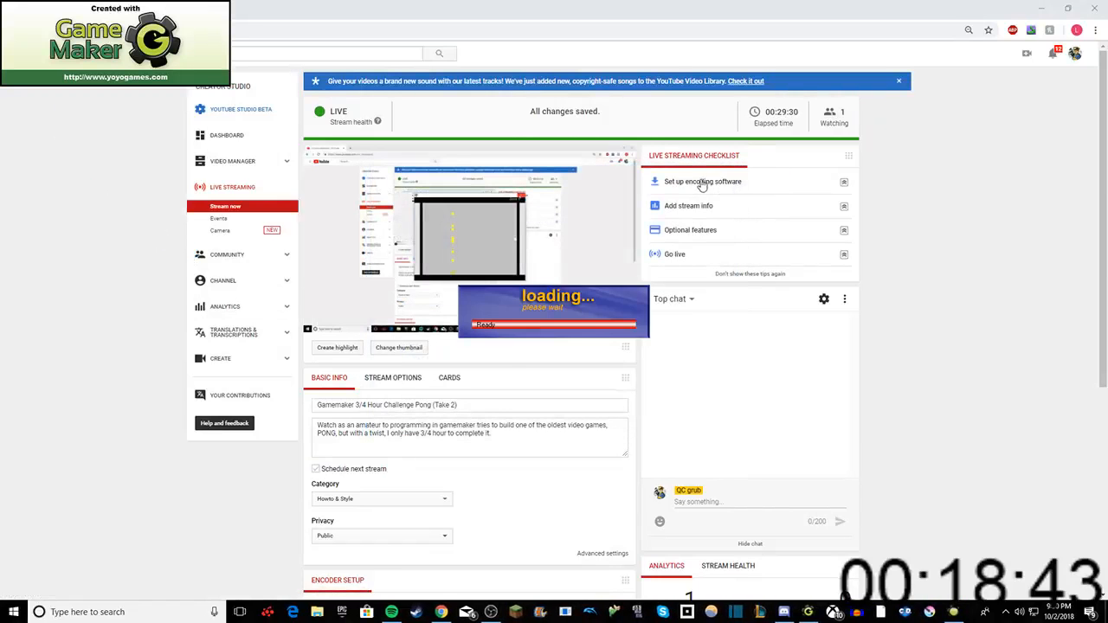
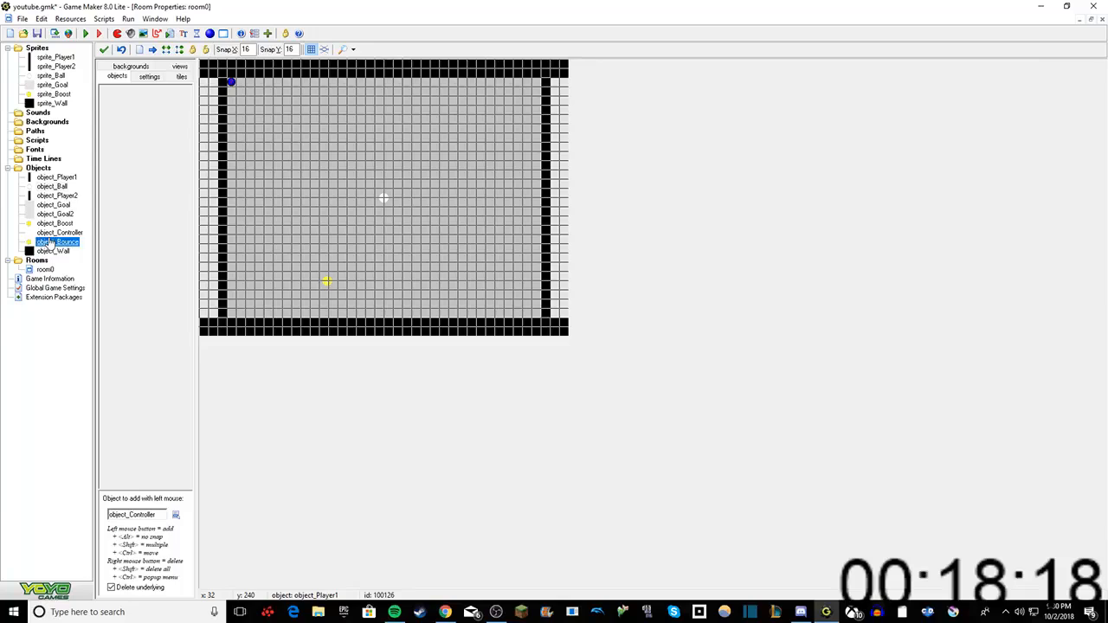
Step: Open object_Bounce and set the chance condition in its Step event to 2 sides
double_click(55, 242)
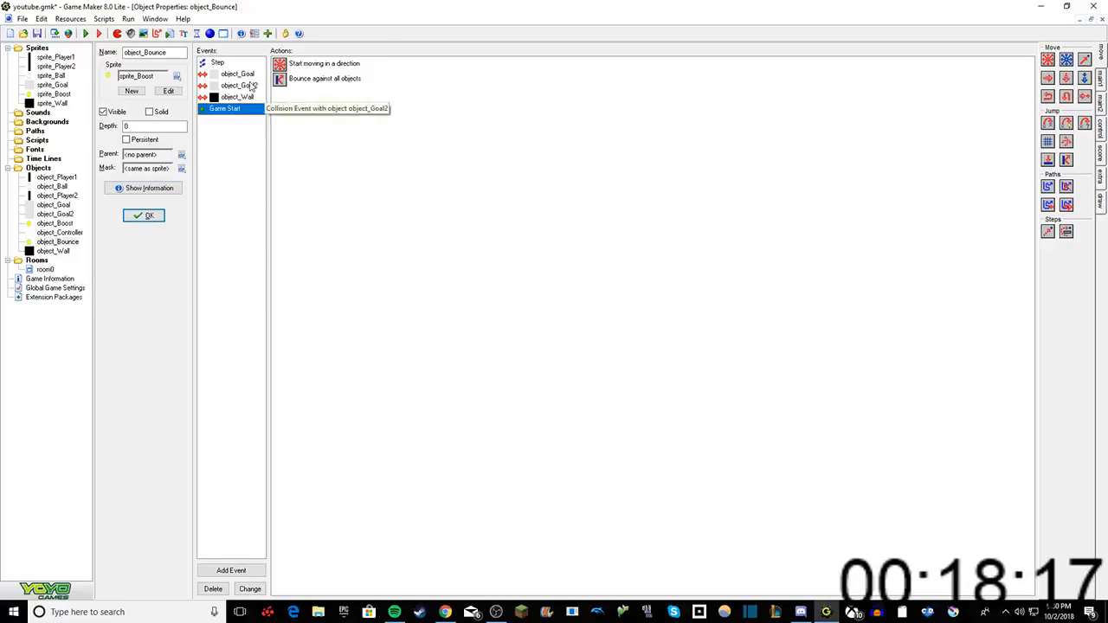
double_click(55, 223)
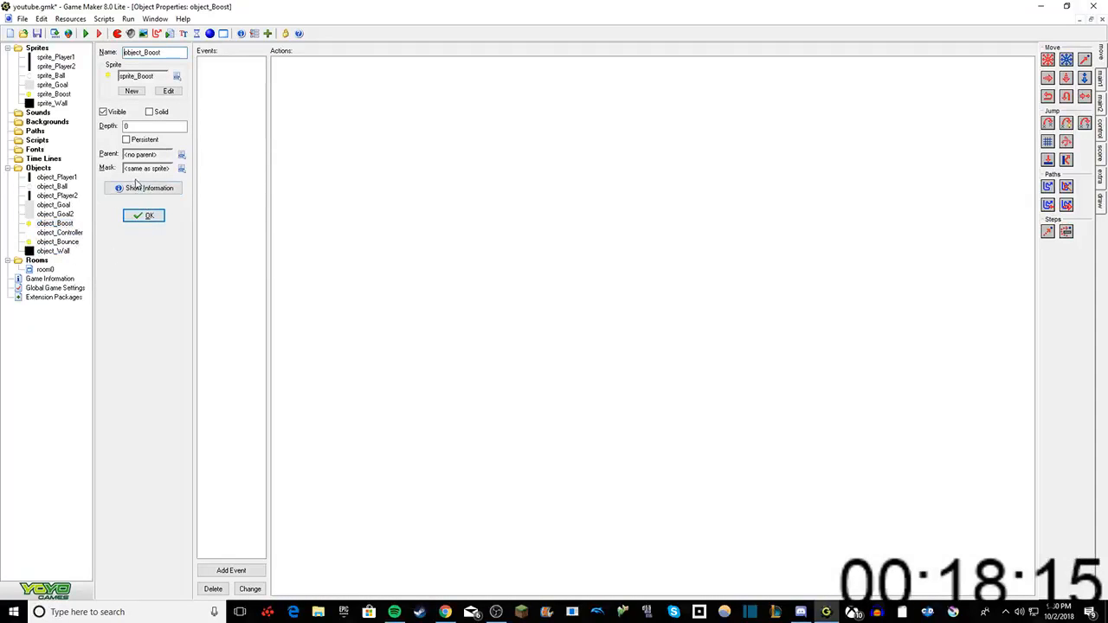
double_click(56, 244)
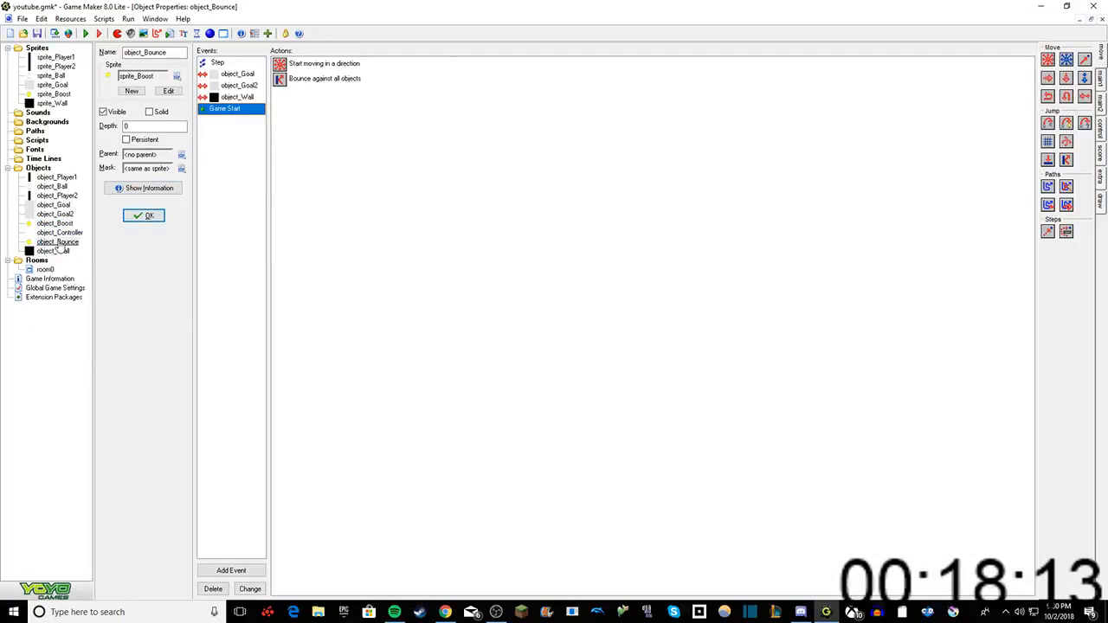
left_click(218, 63)
right_click(296, 79)
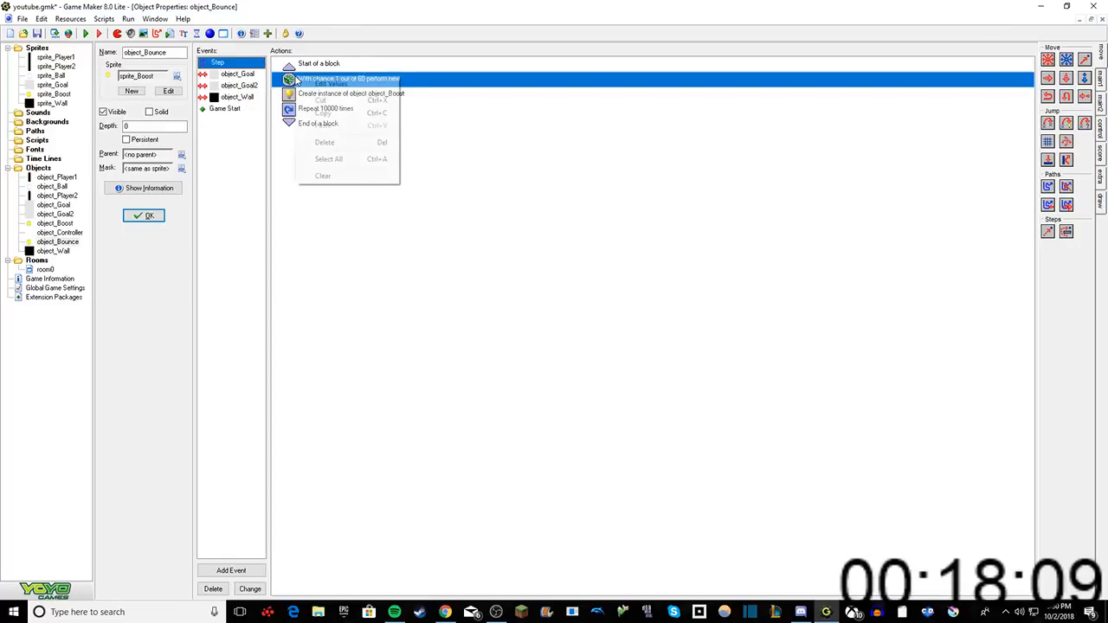
left_click(314, 84)
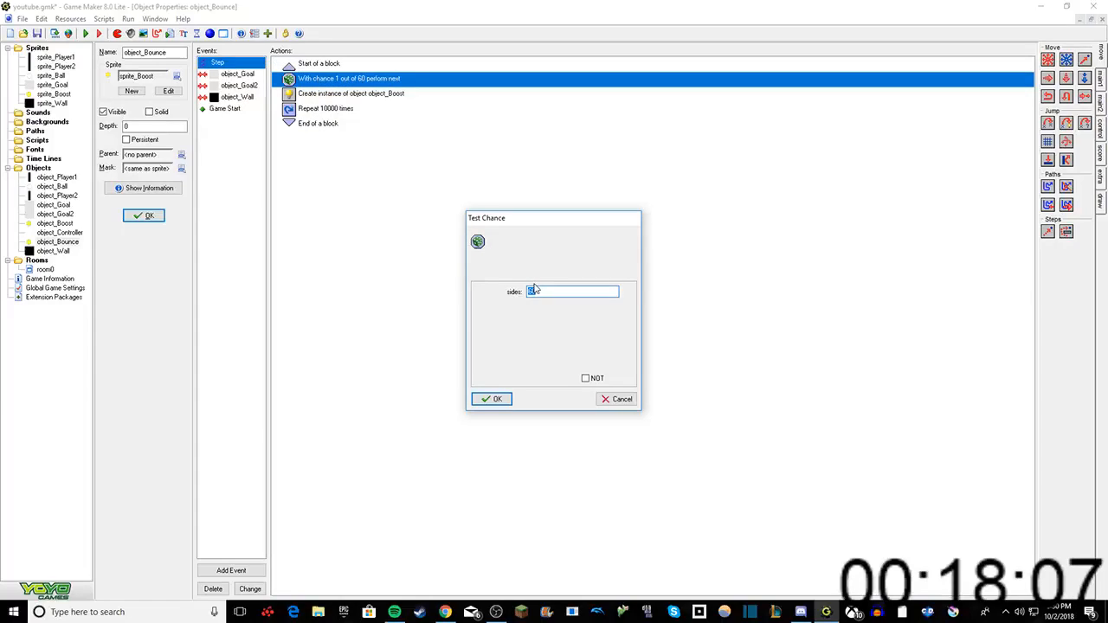
type("2")
left_click(491, 399)
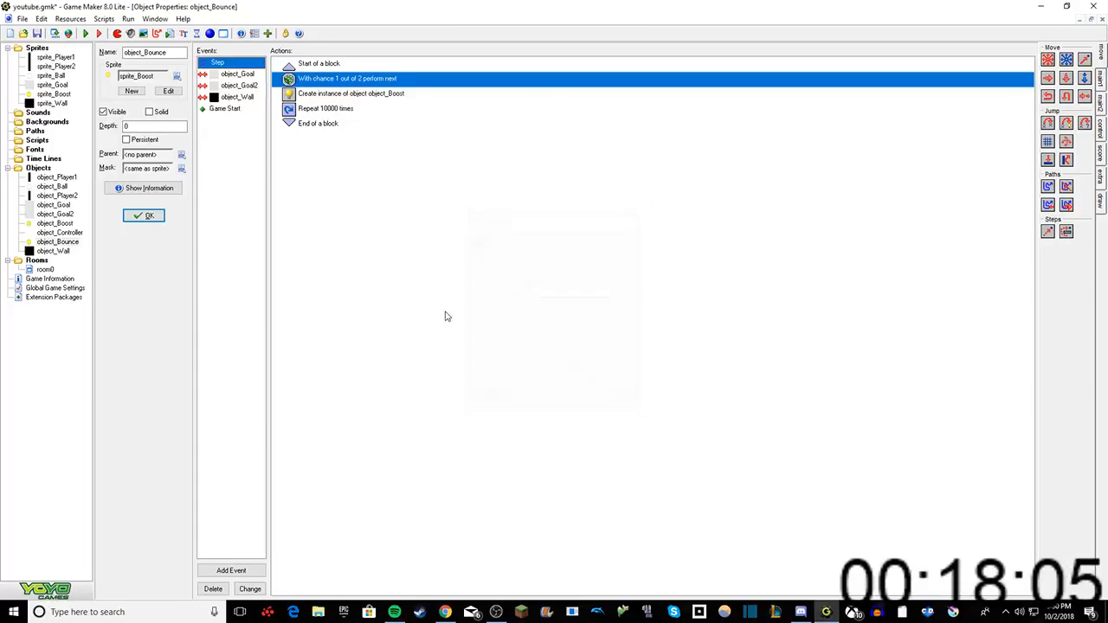
Step: Delete the repeat action and the start and end block actions from object_Bounce's Step event
right_click(350, 111)
left_click(379, 173)
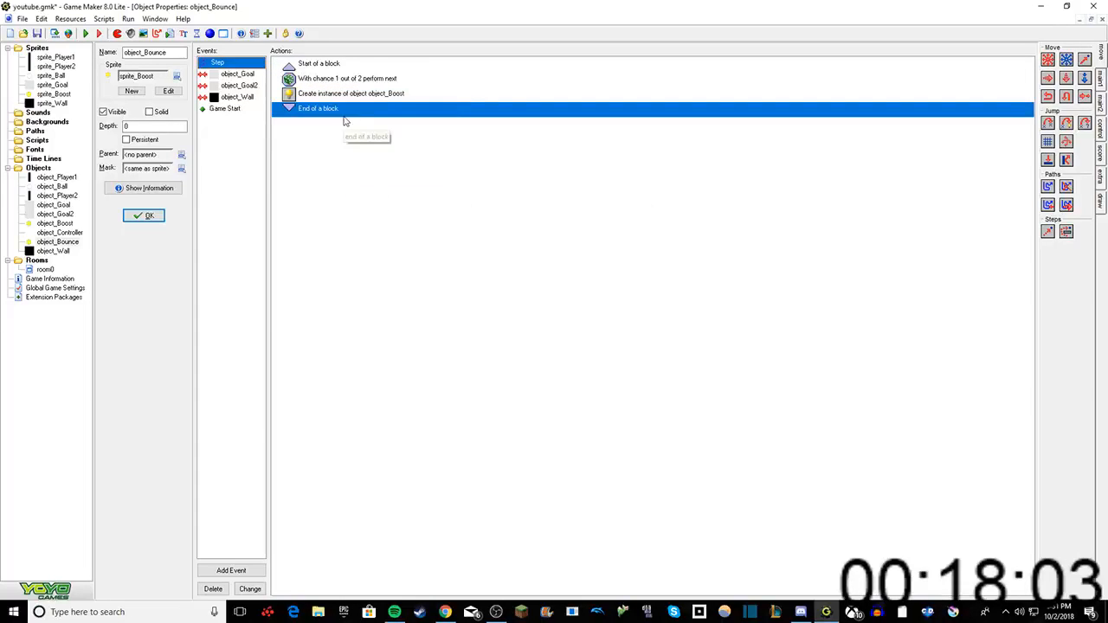
right_click(332, 111)
left_click(381, 179)
right_click(319, 65)
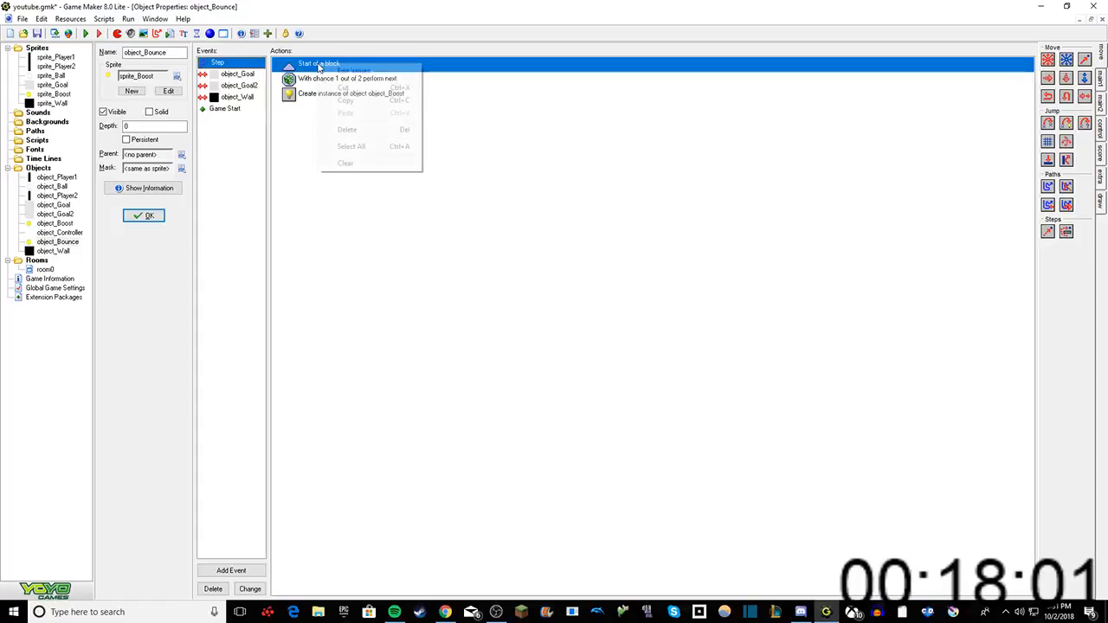
left_click(331, 129)
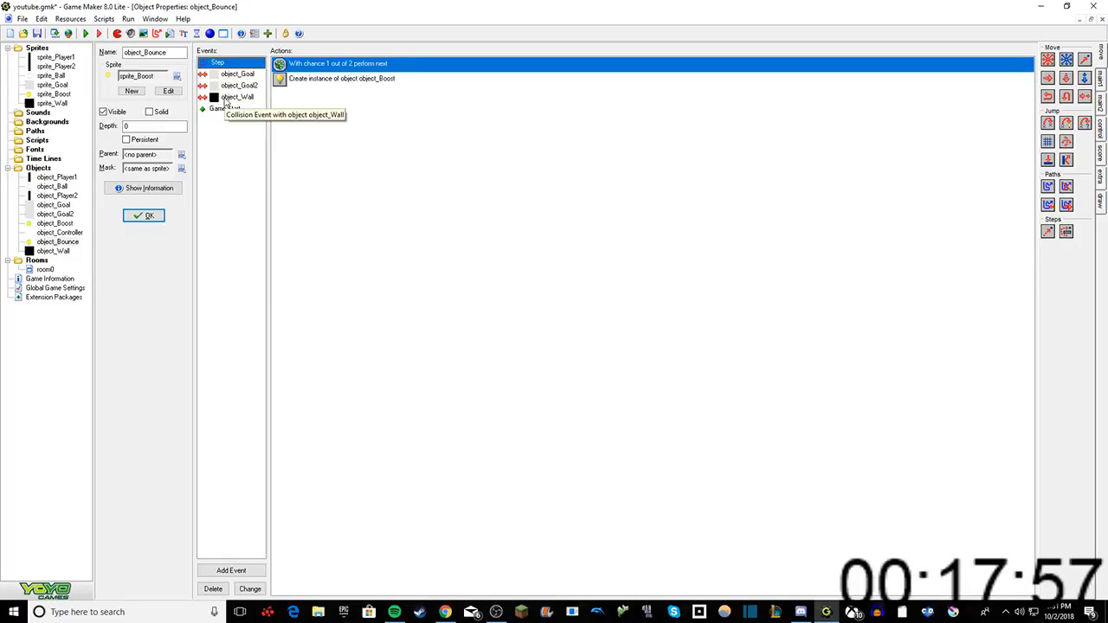
right_click(303, 63)
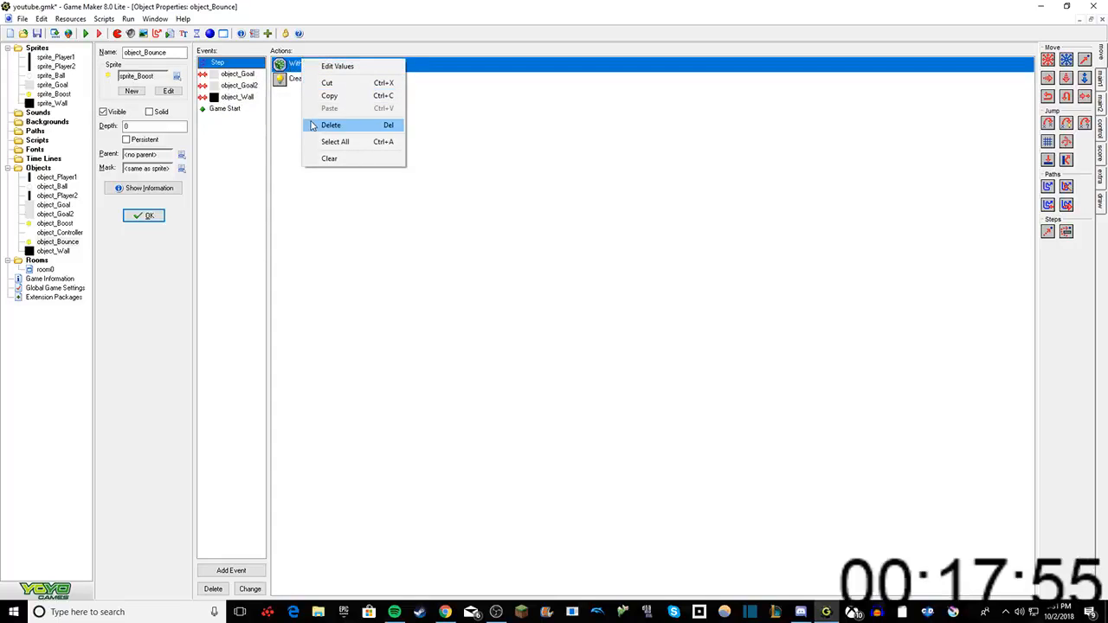
left_click(333, 66)
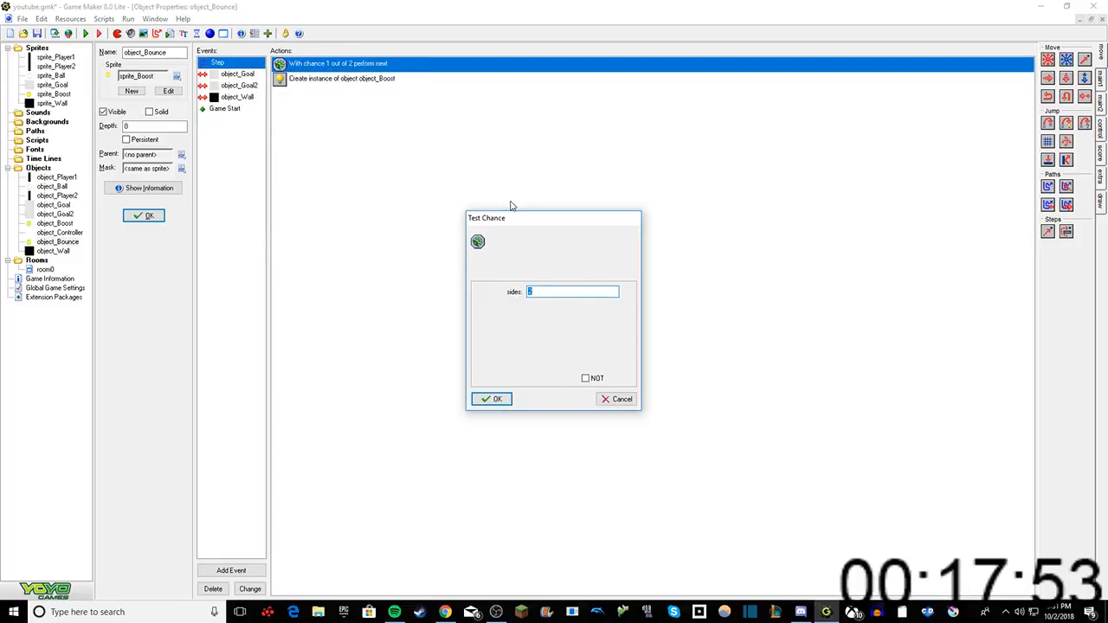
type("1000")
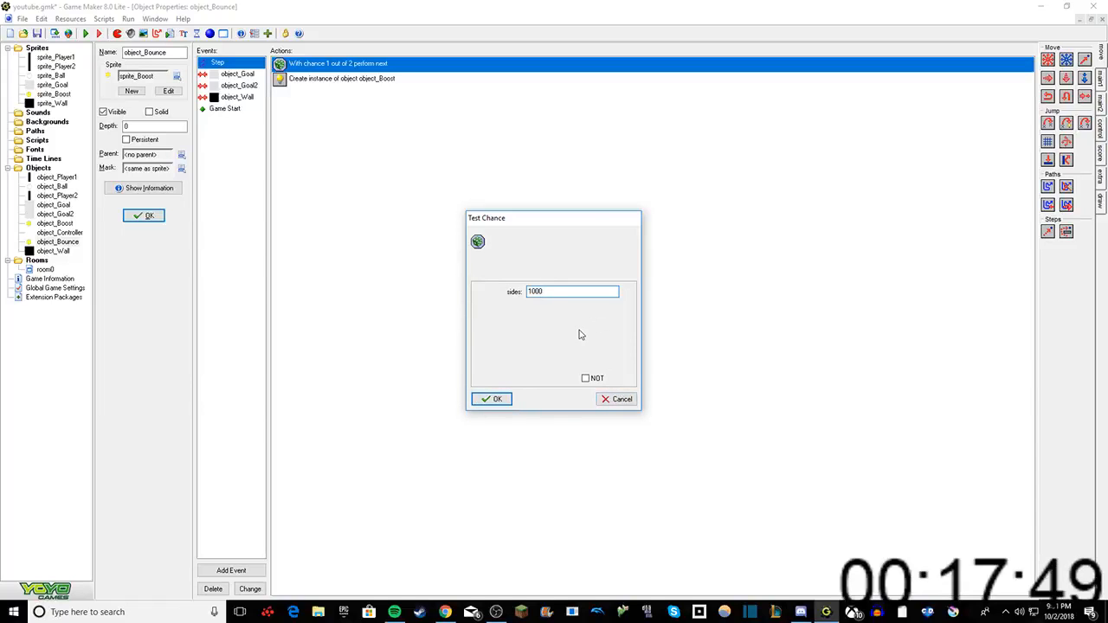
key("BackSpace")
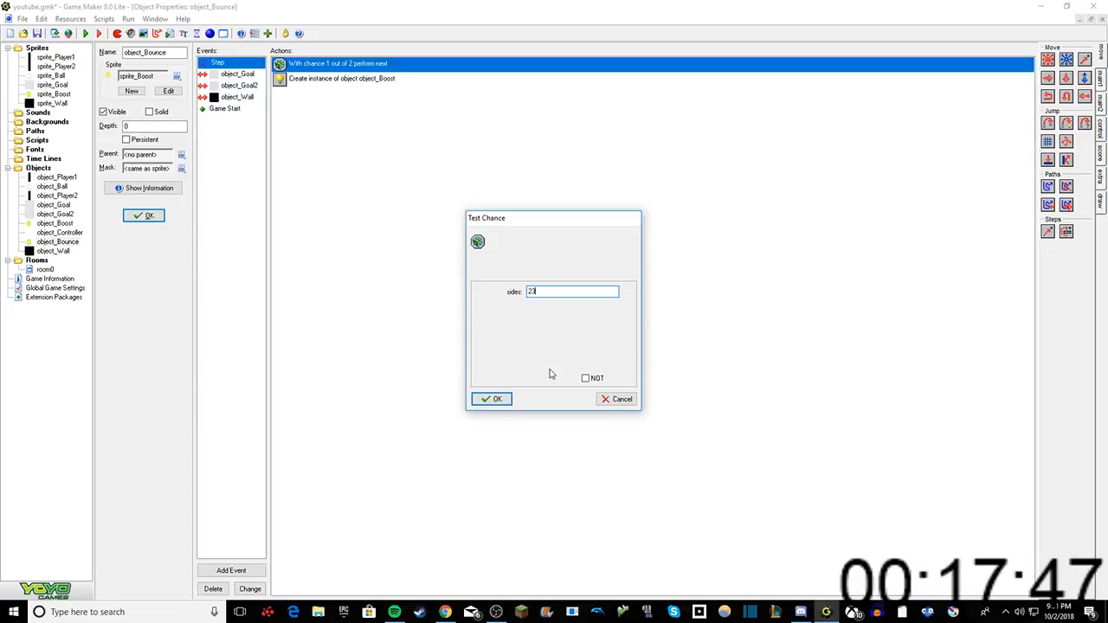
left_click(498, 400)
Step: Change object_Bounce's Step event to a Begin Step event
right_click(263, 66)
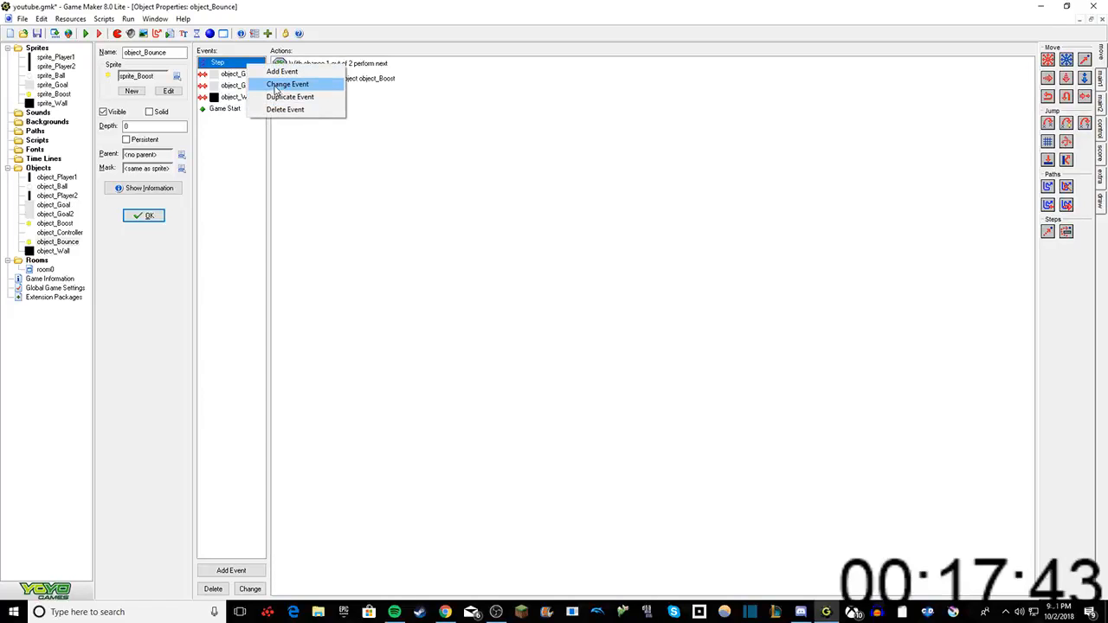
left_click(281, 71)
left_click(504, 316)
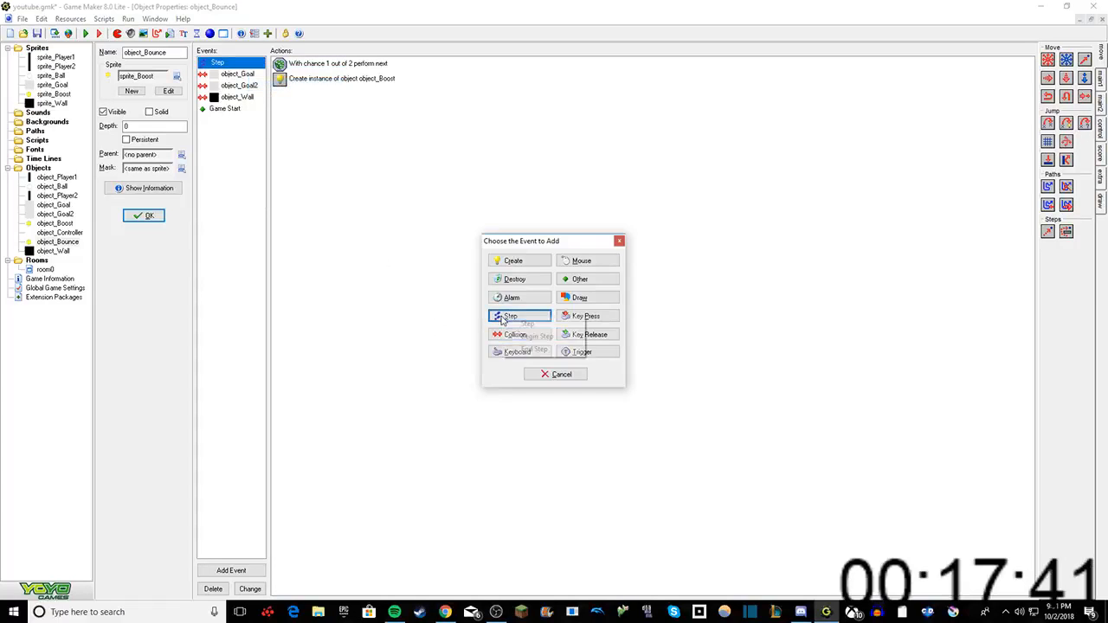
left_click(538, 336)
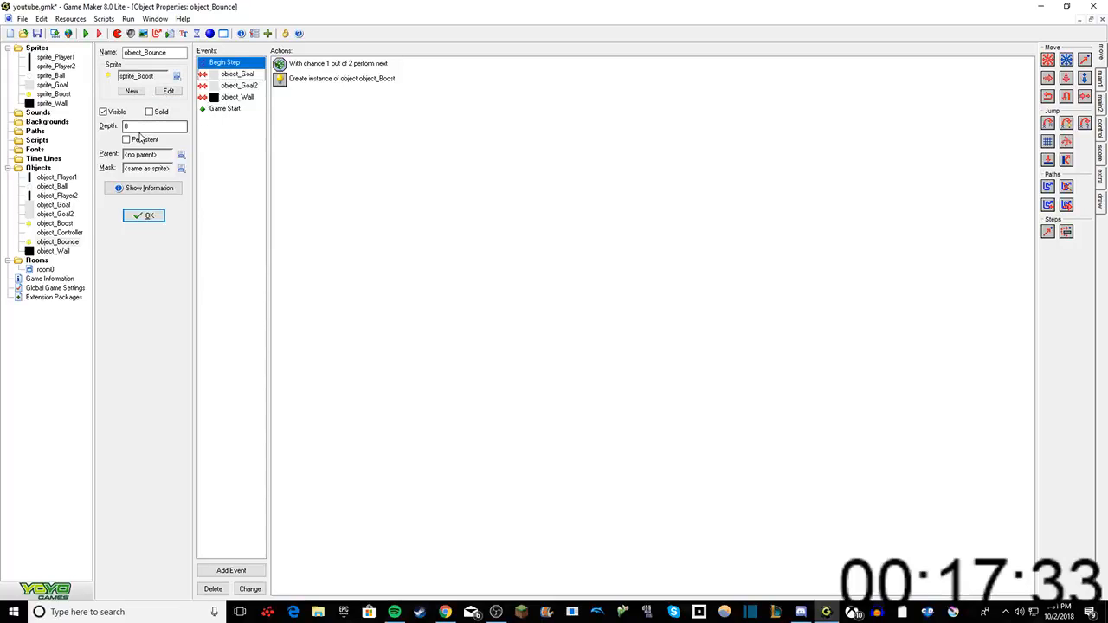
Step: Delete the Game Start event with its movement and bounce actions from object_Bounce
left_click(225, 108)
right_click(225, 108)
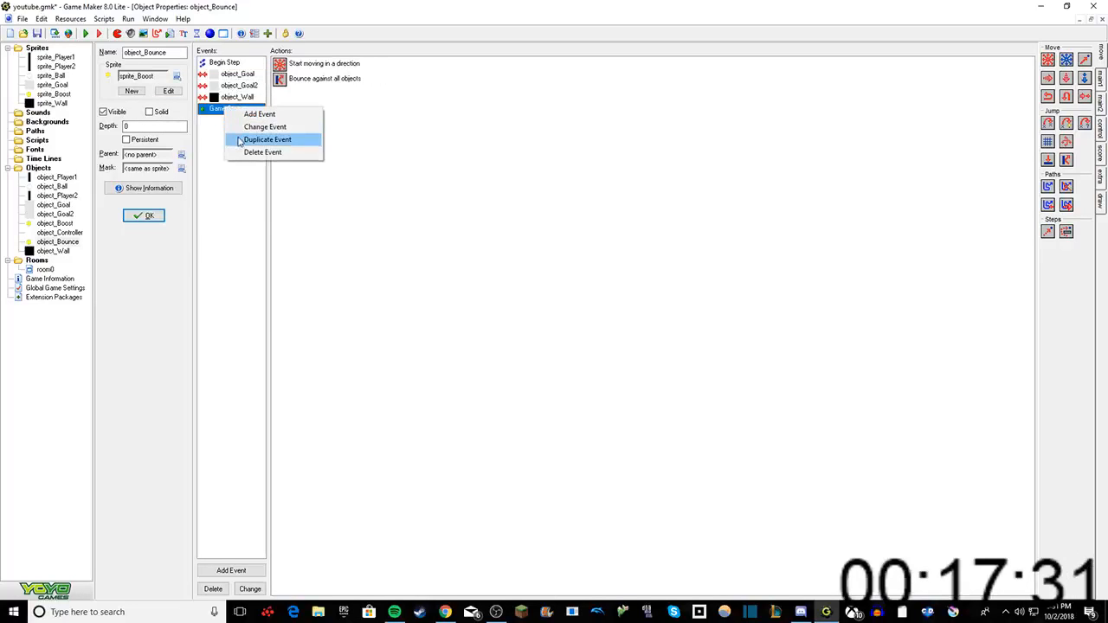
left_click(242, 153)
left_click(530, 332)
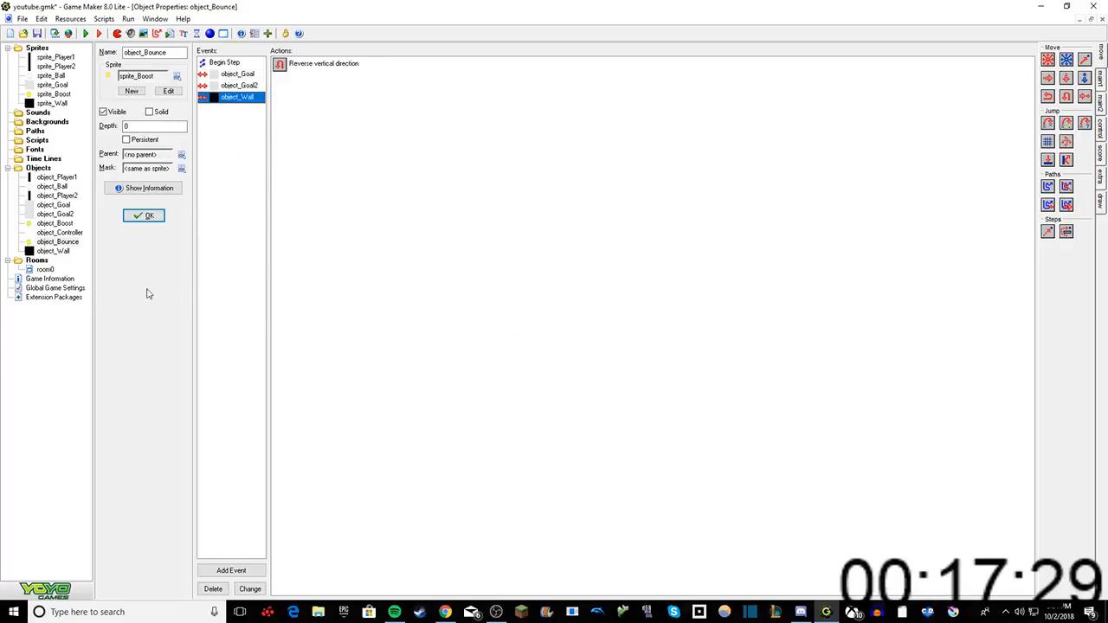
Step: Close the object_Boost properties and replace the ball in the middle of room0 with an object_Bounce instance slightly higher up
left_click(144, 215)
right_click(326, 285)
left_click_drag(368, 208, 362, 205)
right_click(361, 203)
left_click(175, 514)
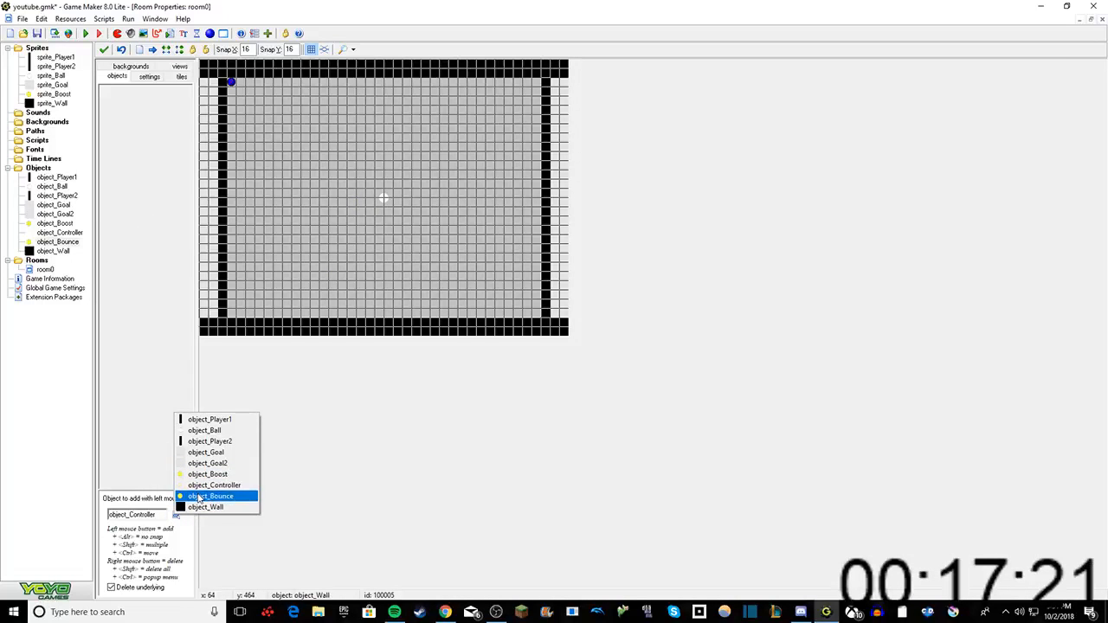
left_click(198, 497)
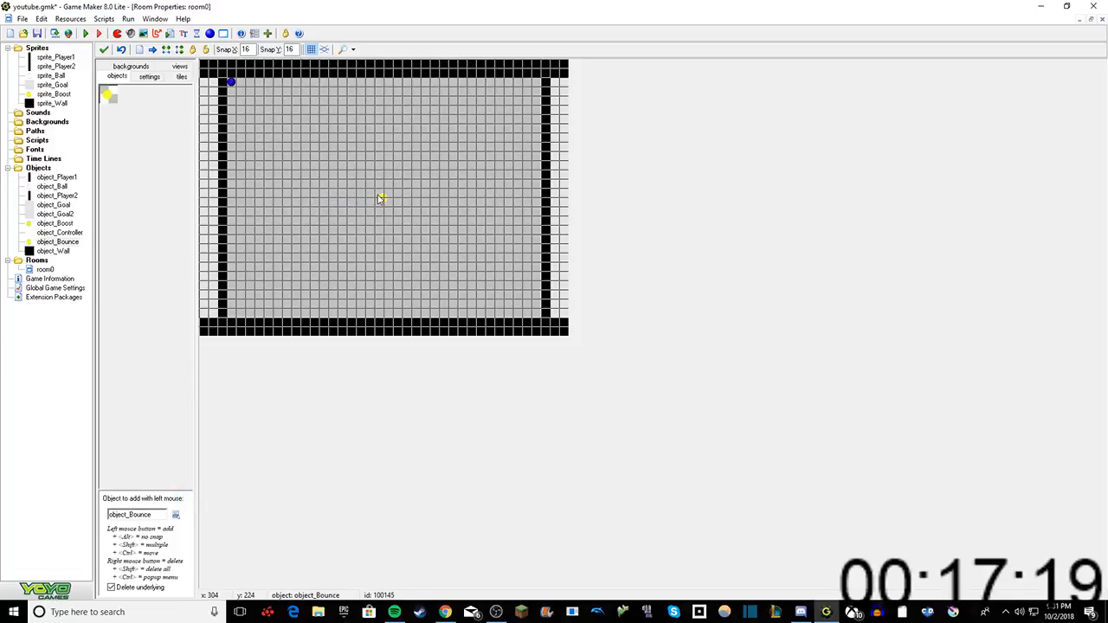
right_click(378, 196)
left_click_drag(371, 196, 360, 196)
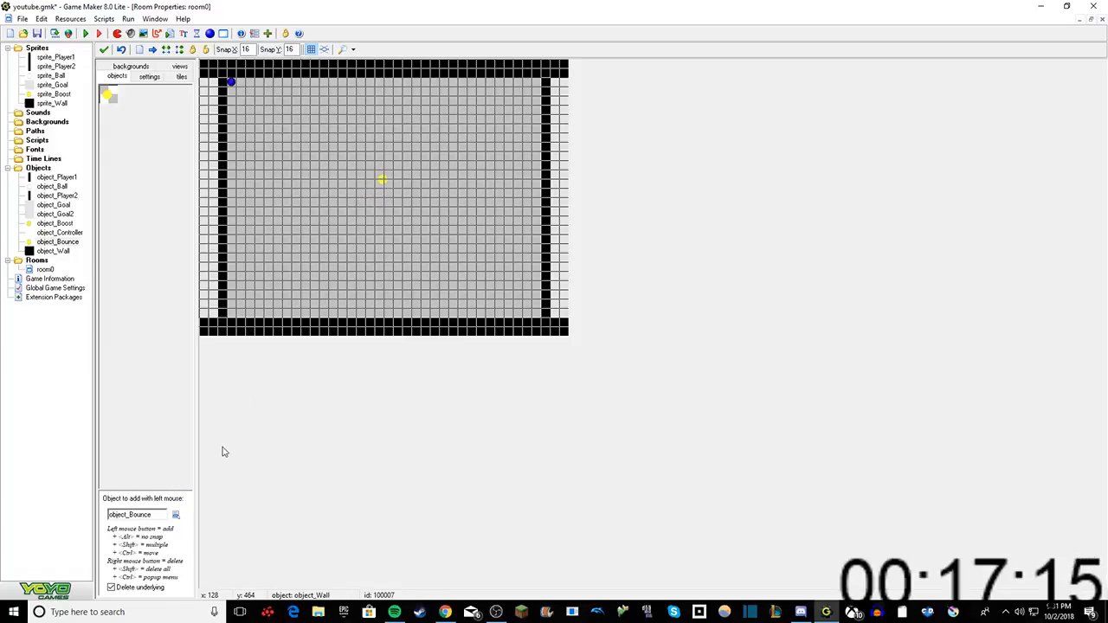
Step: Put object_Ball back in the middle of room0 and remove the object_Bounce instance above it
left_click(175, 514)
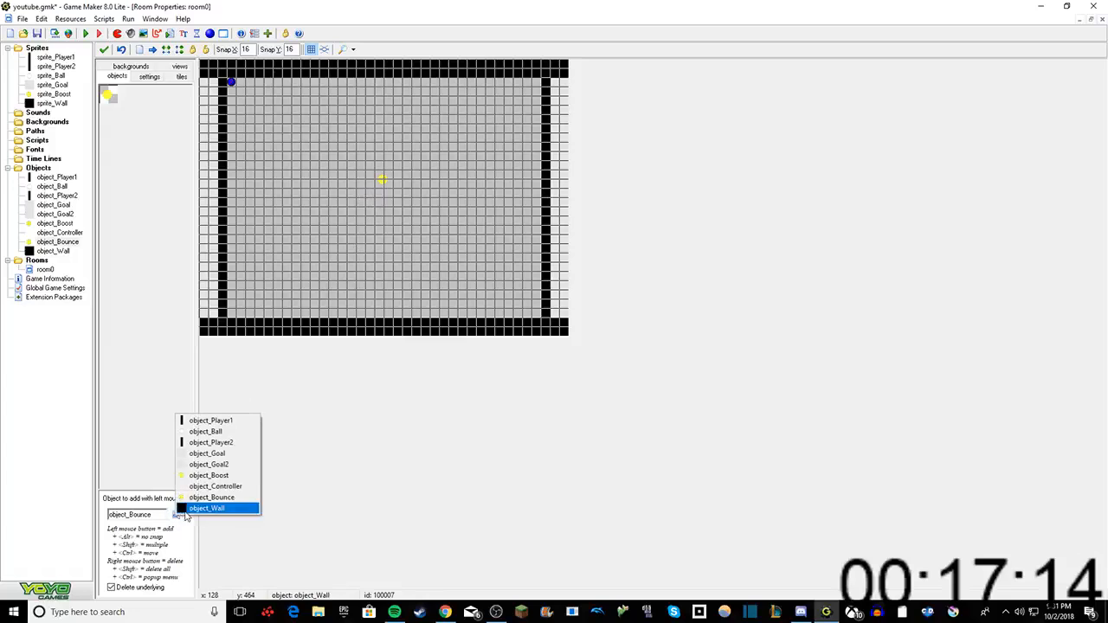
left_click(205, 432)
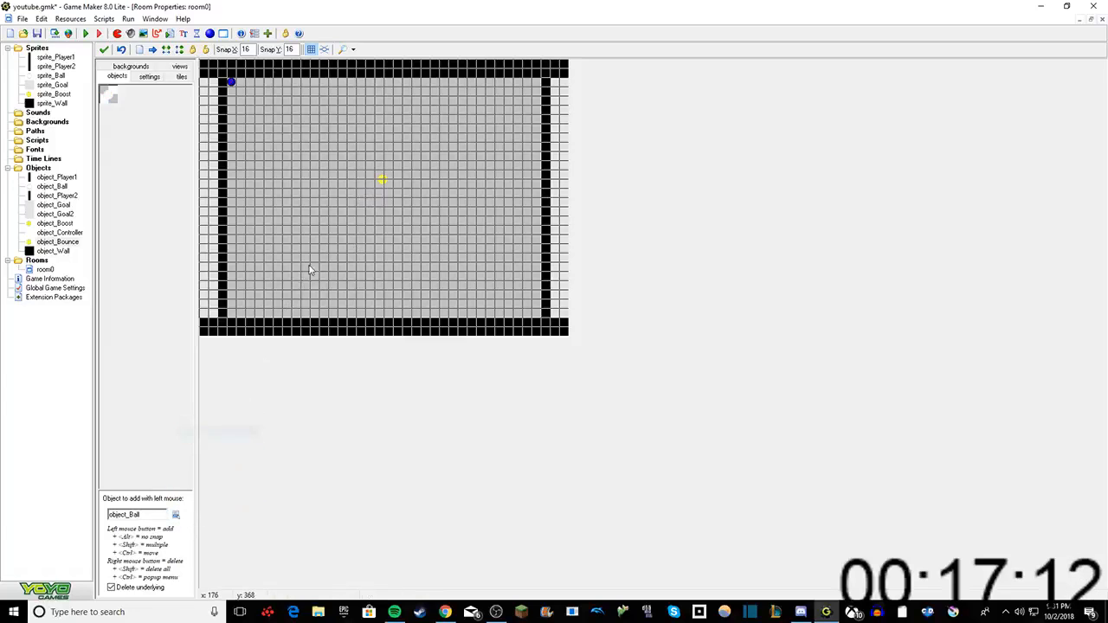
right_click(381, 182)
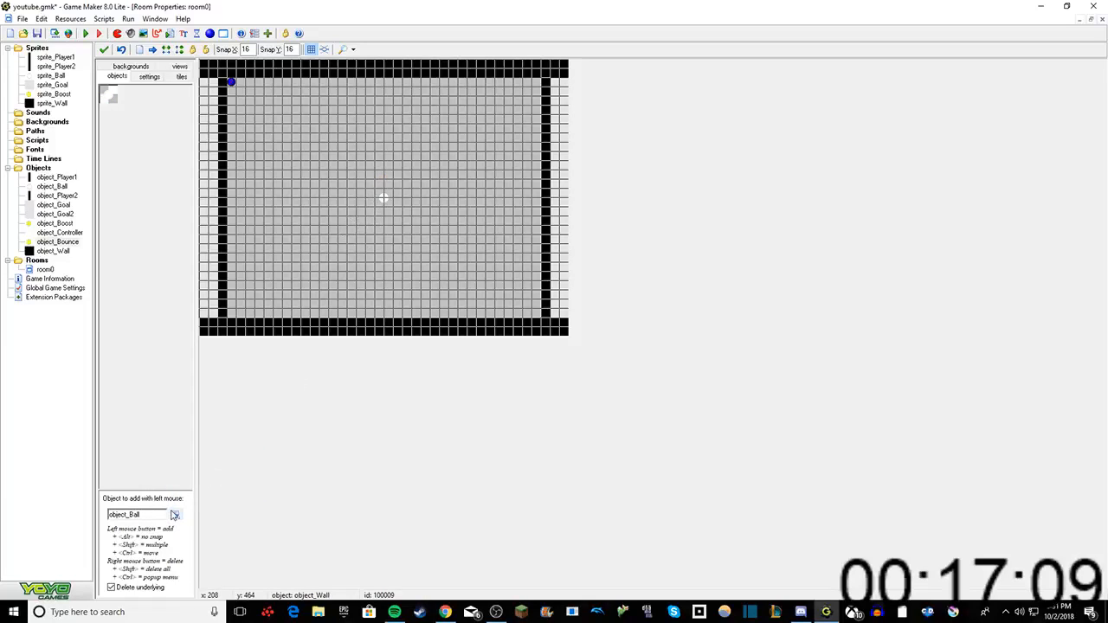
left_click(176, 514)
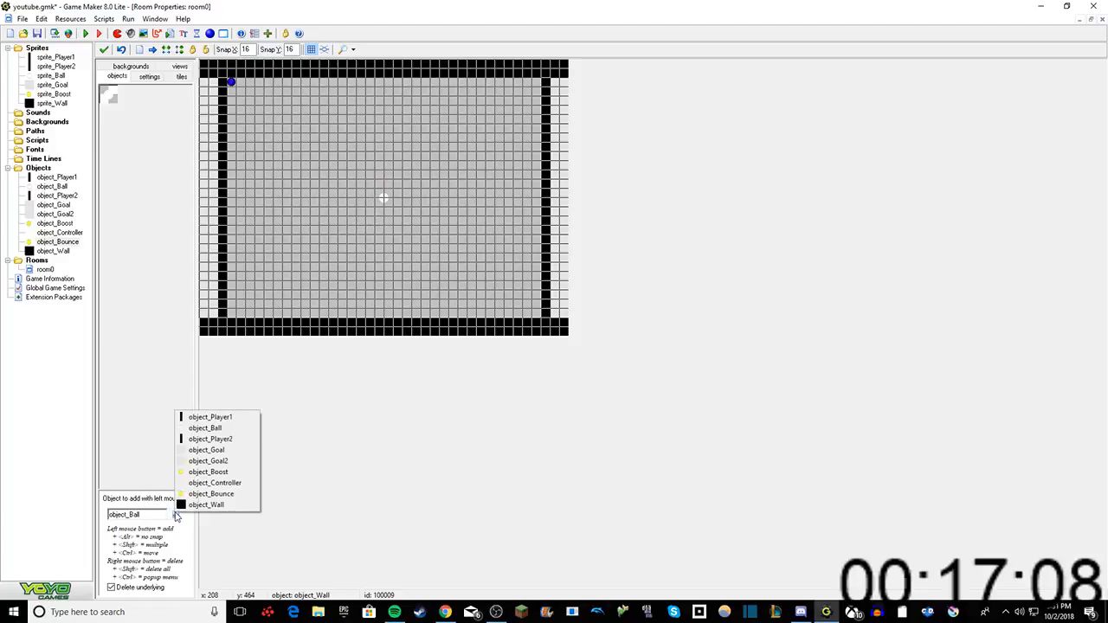
Step: Reopen object_Bounce and delete its Begin Step event with all its actions
double_click(57, 243)
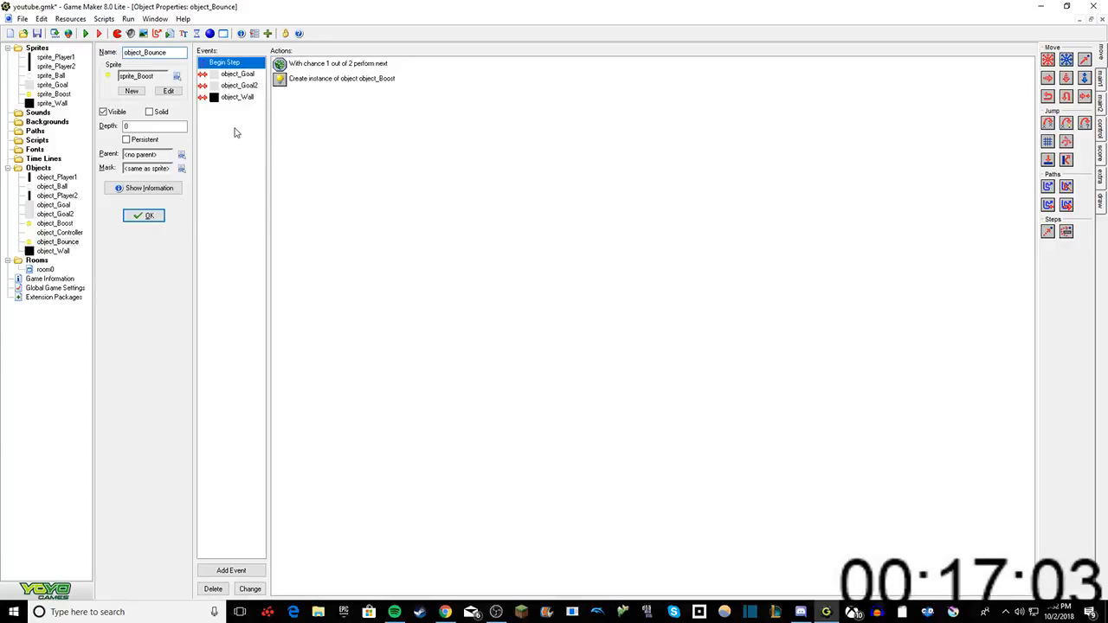
right_click(226, 64)
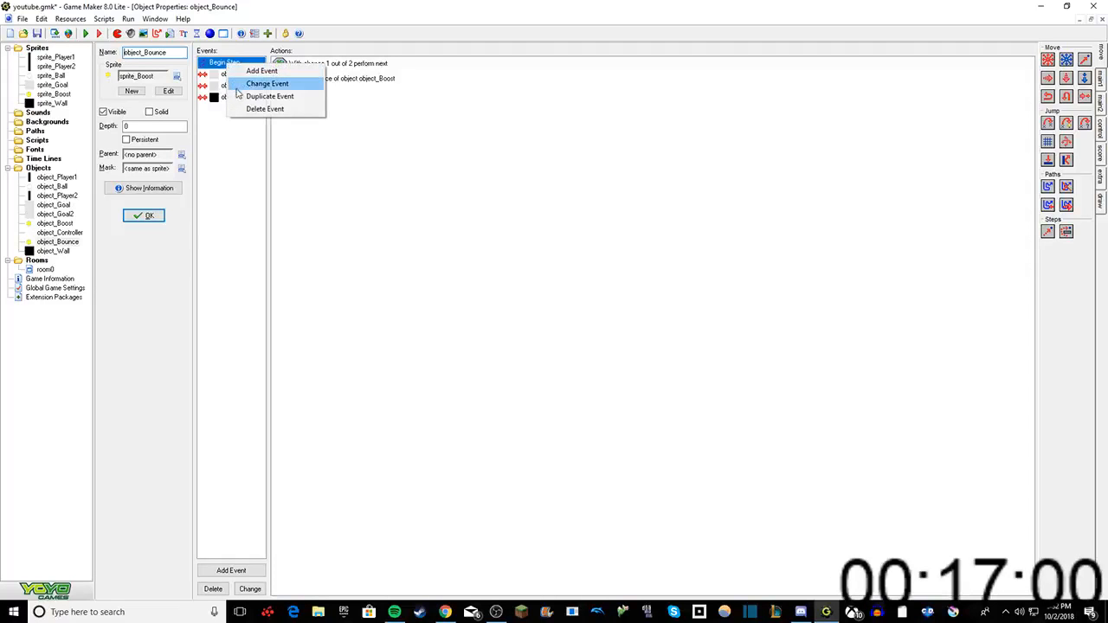
left_click(224, 163)
right_click(253, 62)
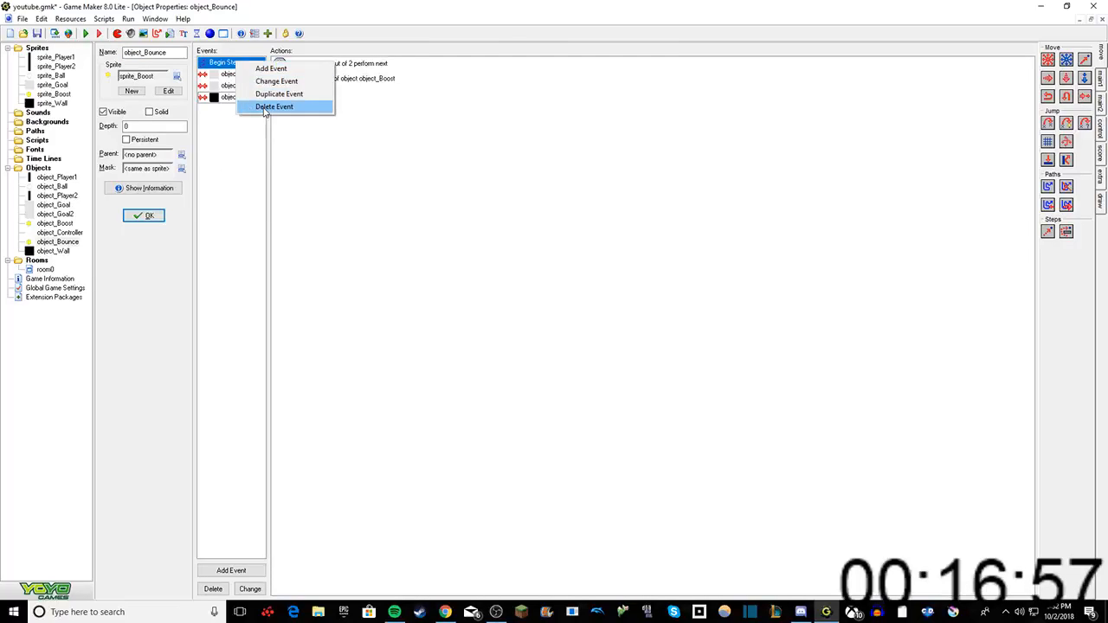
left_click(266, 107)
left_click(530, 333)
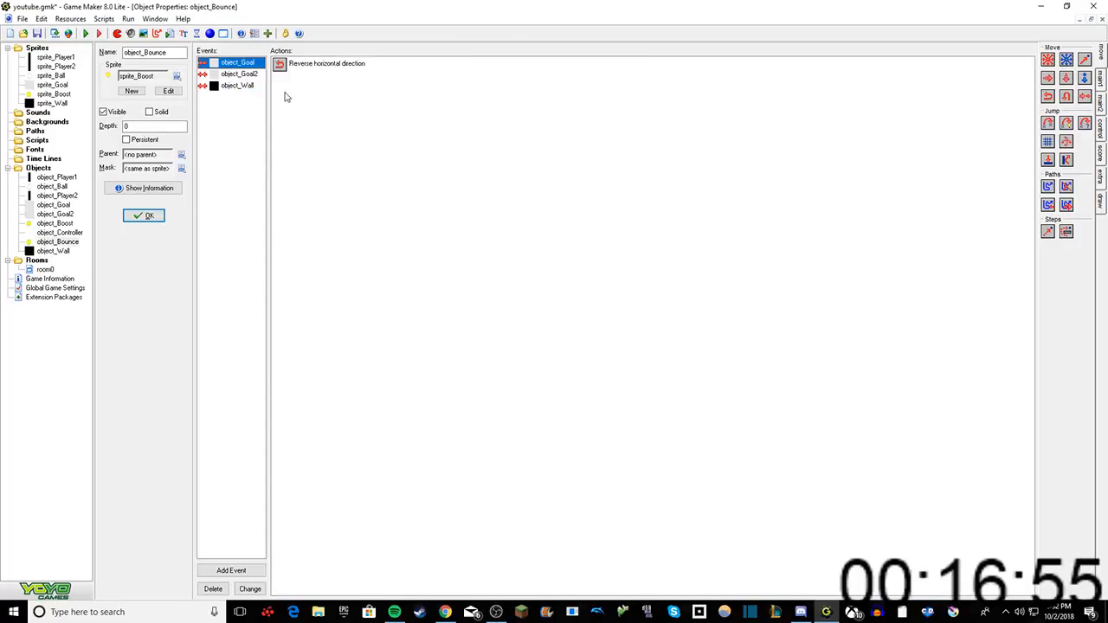
Step: Add a new, empty Step event to object_Bounce
right_click(229, 129)
left_click(242, 131)
left_click(518, 316)
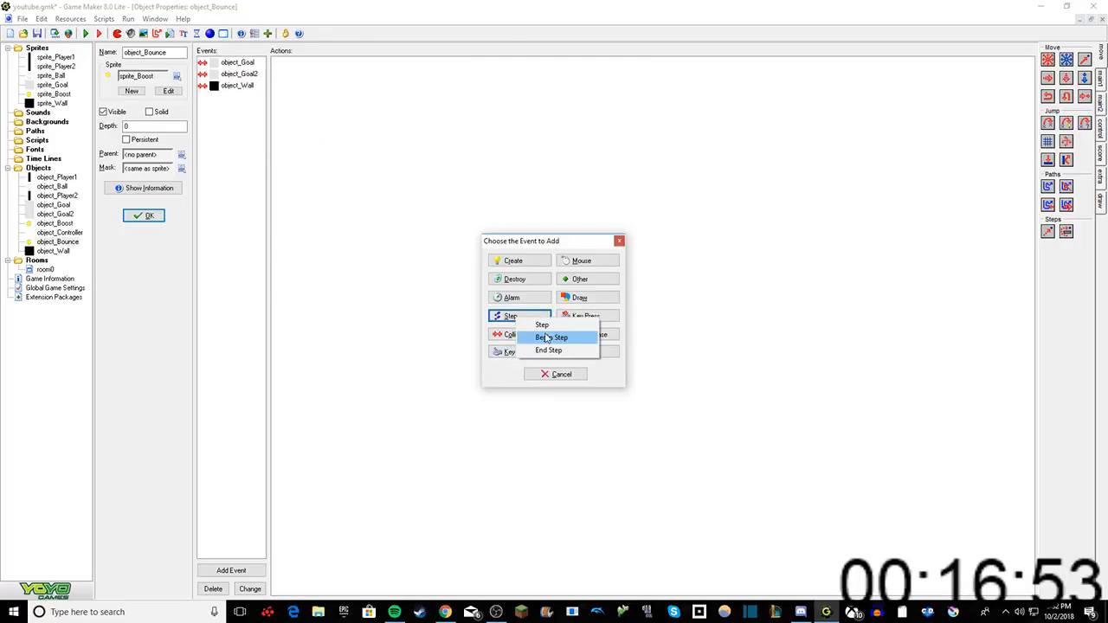
left_click(542, 324)
Step: Add a Test Chance action with 1000 sides to object_Bounce's Step event
left_click(1101, 76)
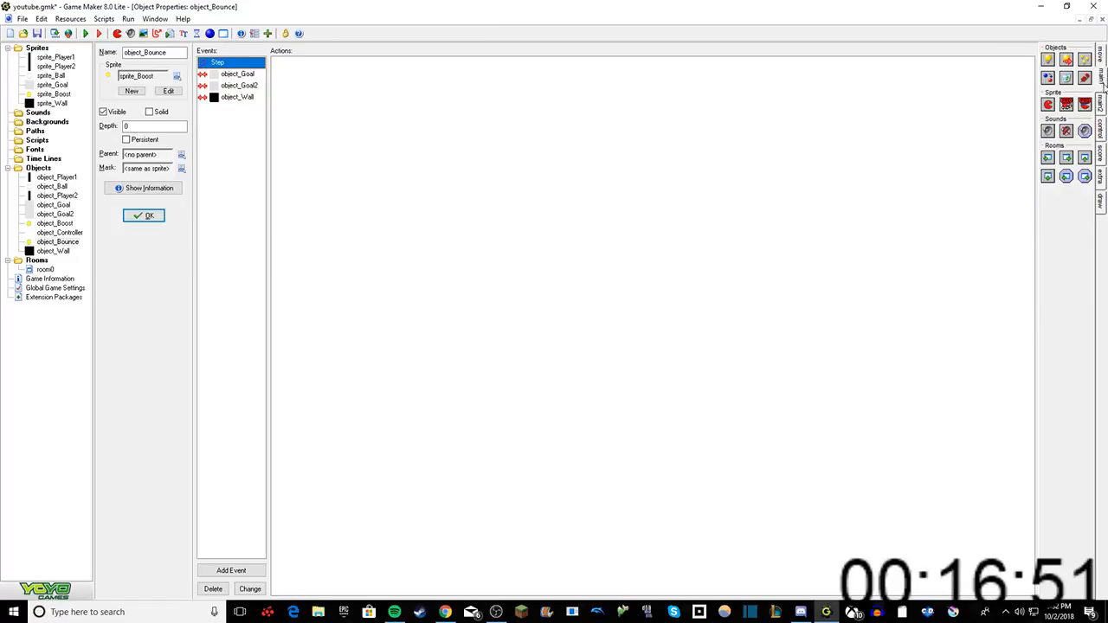
left_click(1102, 102)
left_click(1102, 129)
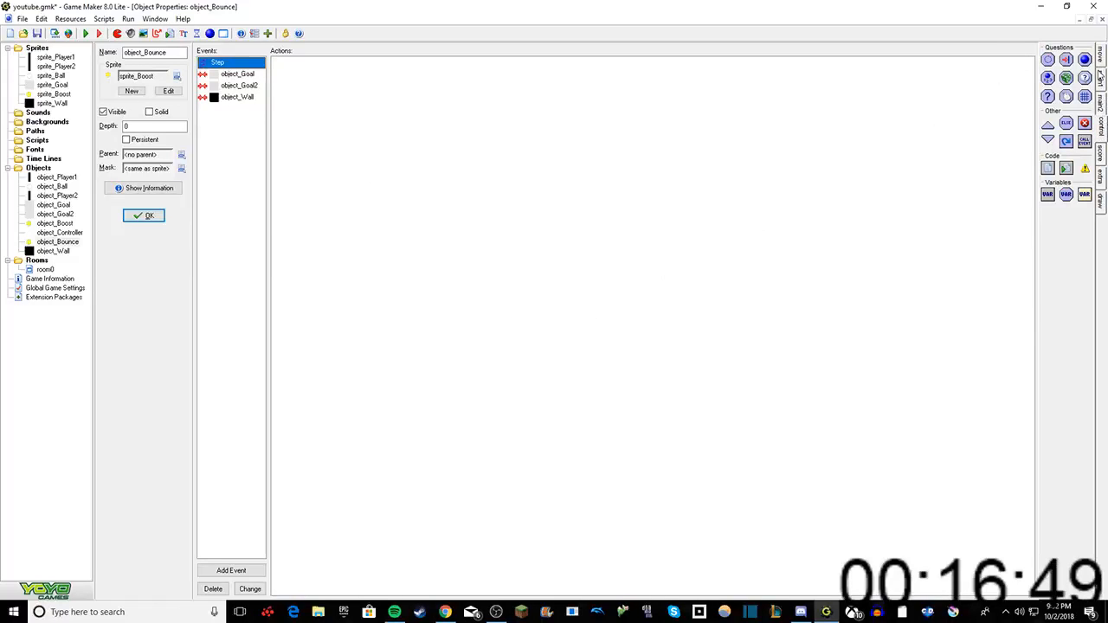
left_click_drag(1067, 85, 850, 104)
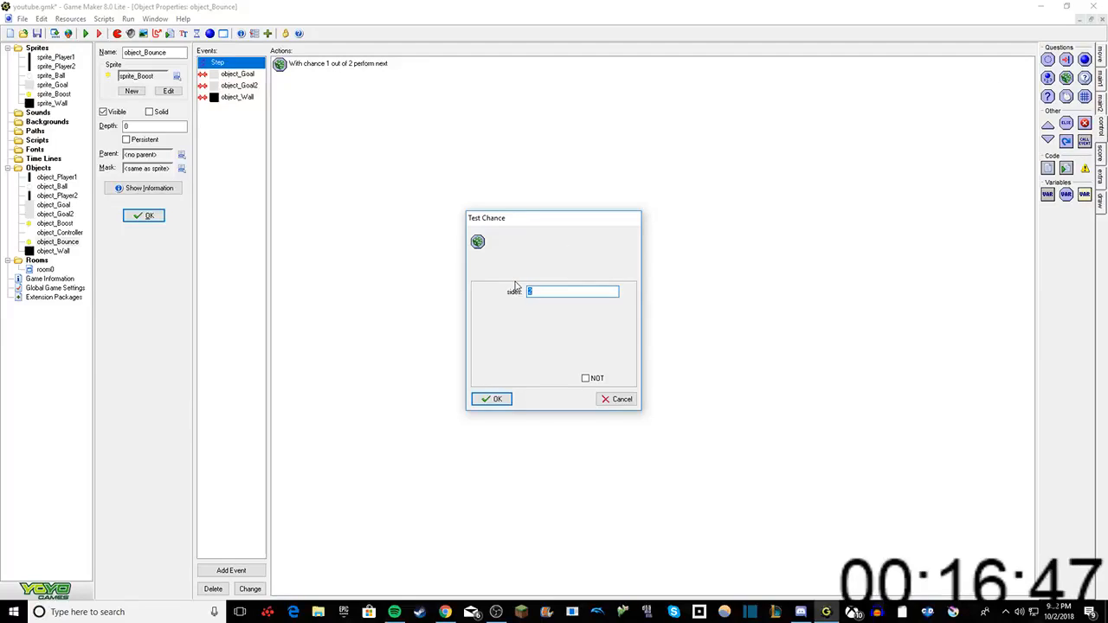
type("1000")
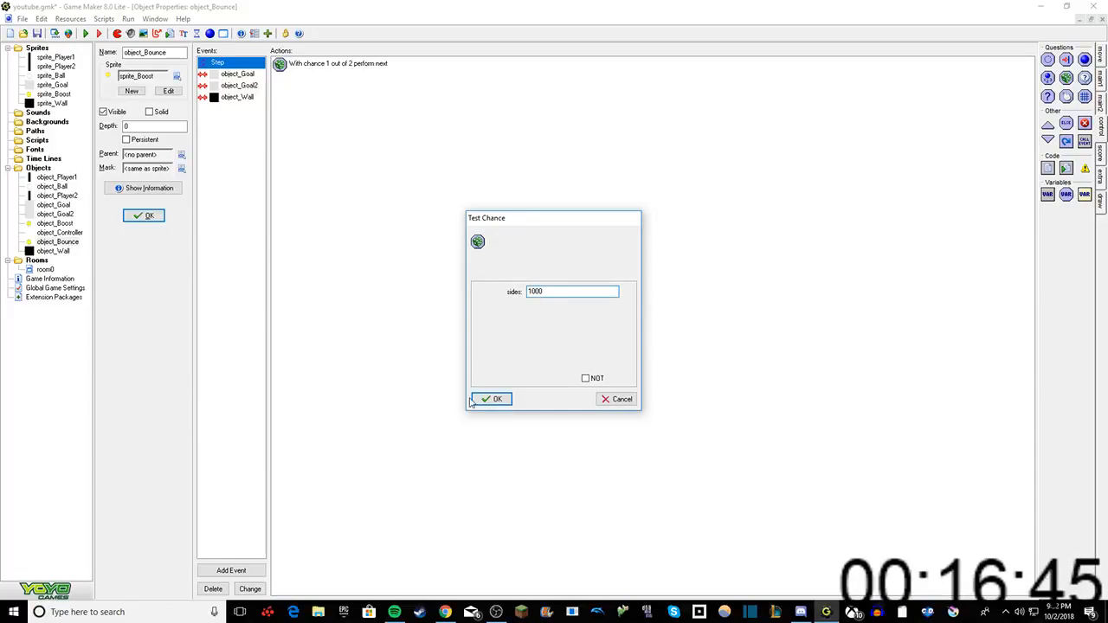
left_click(501, 399)
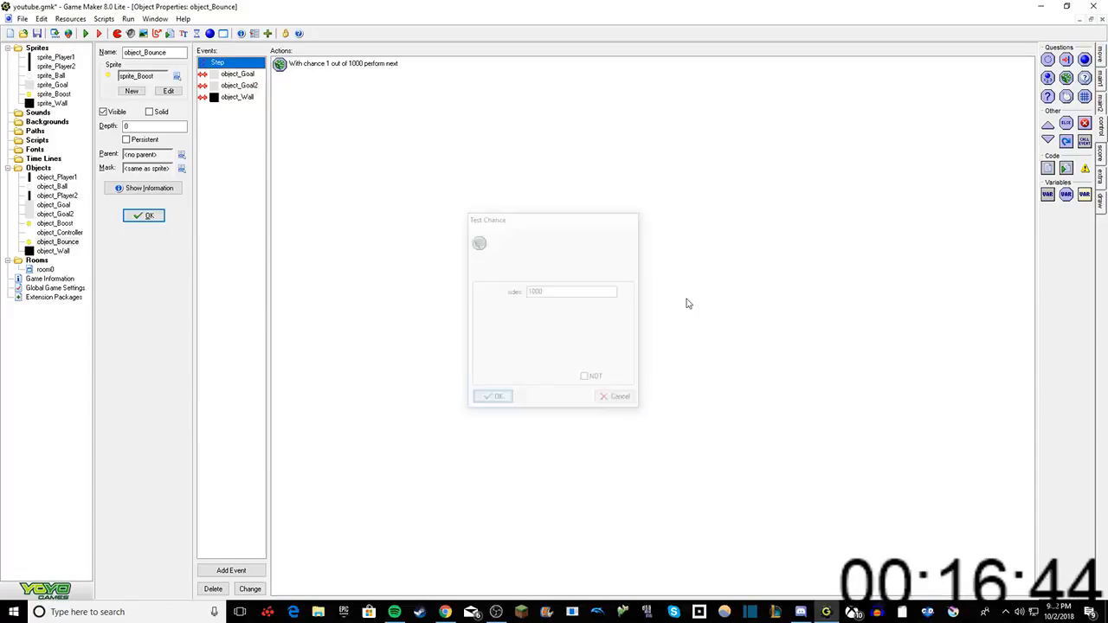
Step: Add a Create Instance action for object_Boost after the chance test in object_Bounce's Step event
left_click(1099, 101)
left_click(1100, 75)
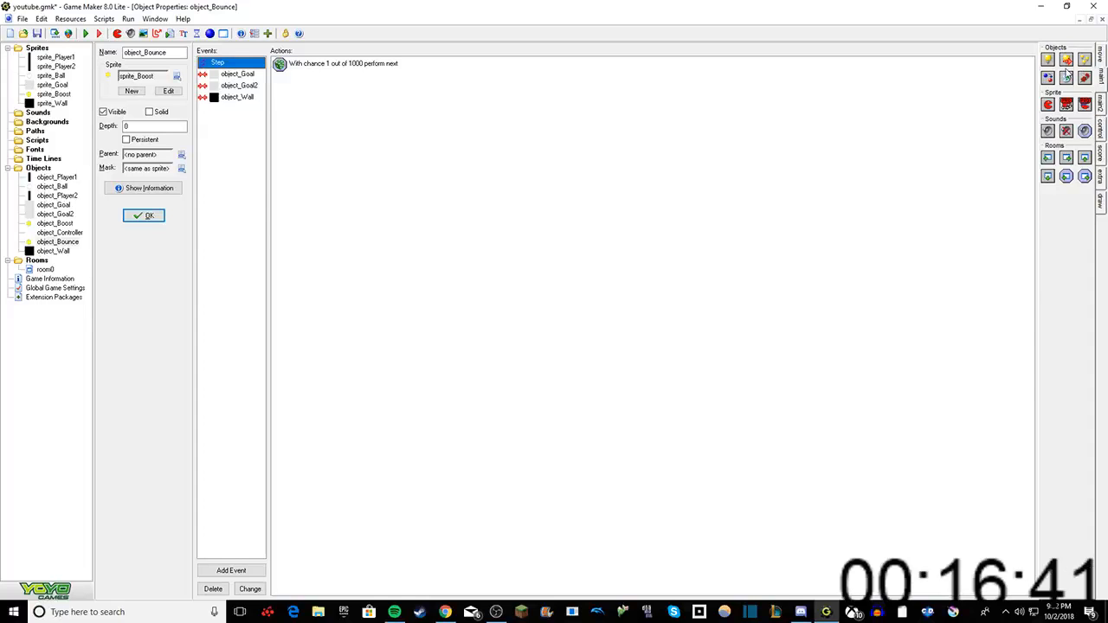
left_click_drag(1049, 61, 894, 114)
left_click(626, 291)
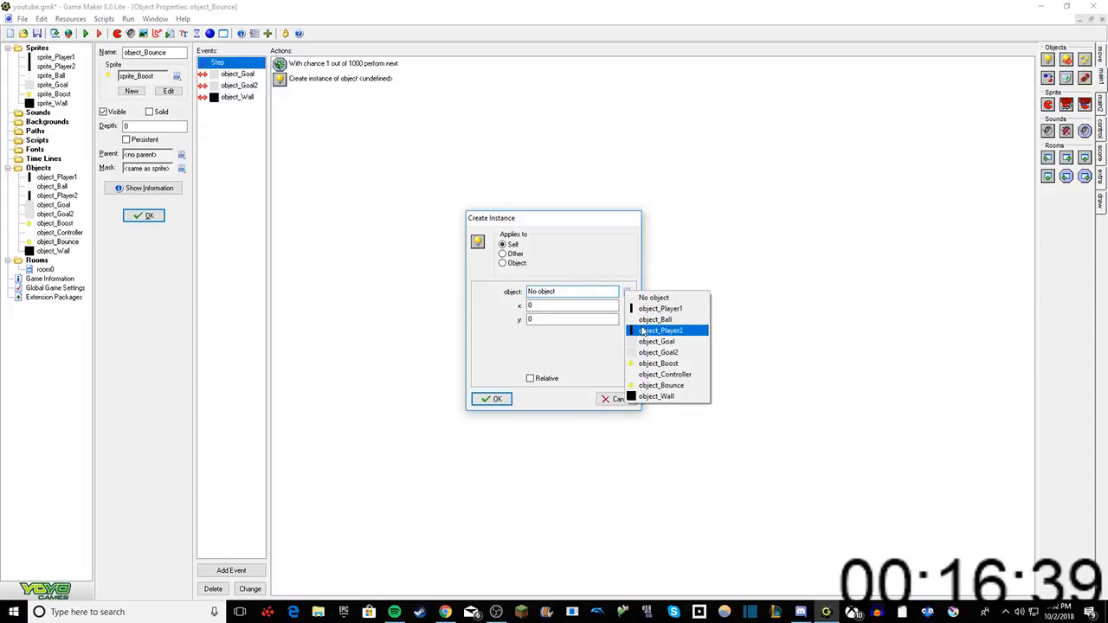
left_click(658, 363)
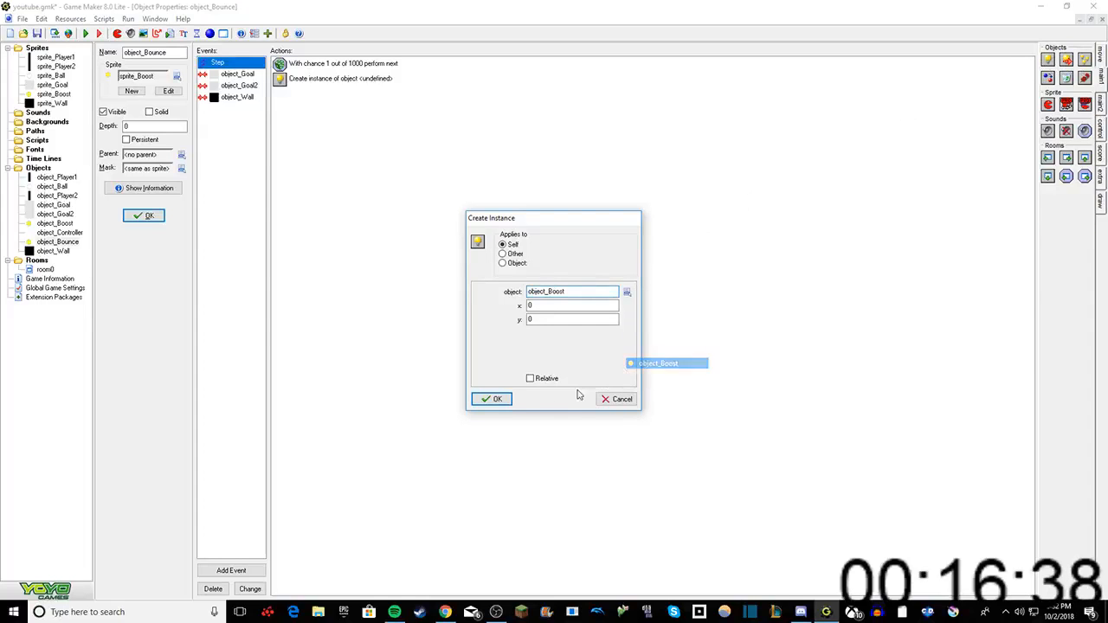
left_click(490, 398)
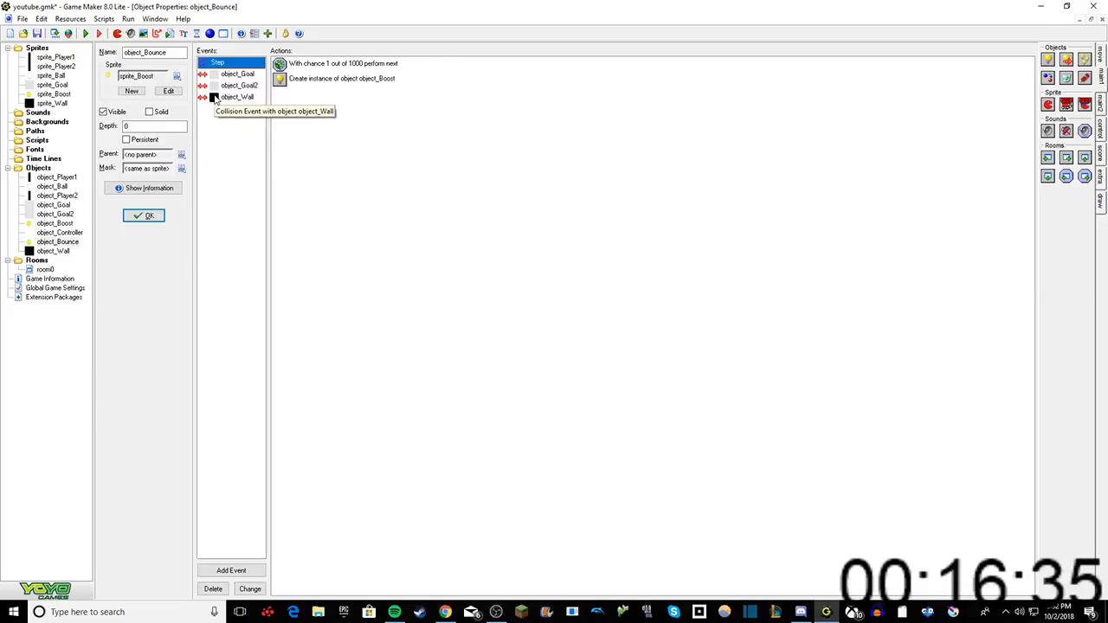
Step: Add a Game Start event to object_Bounce
right_click(220, 167)
left_click(249, 169)
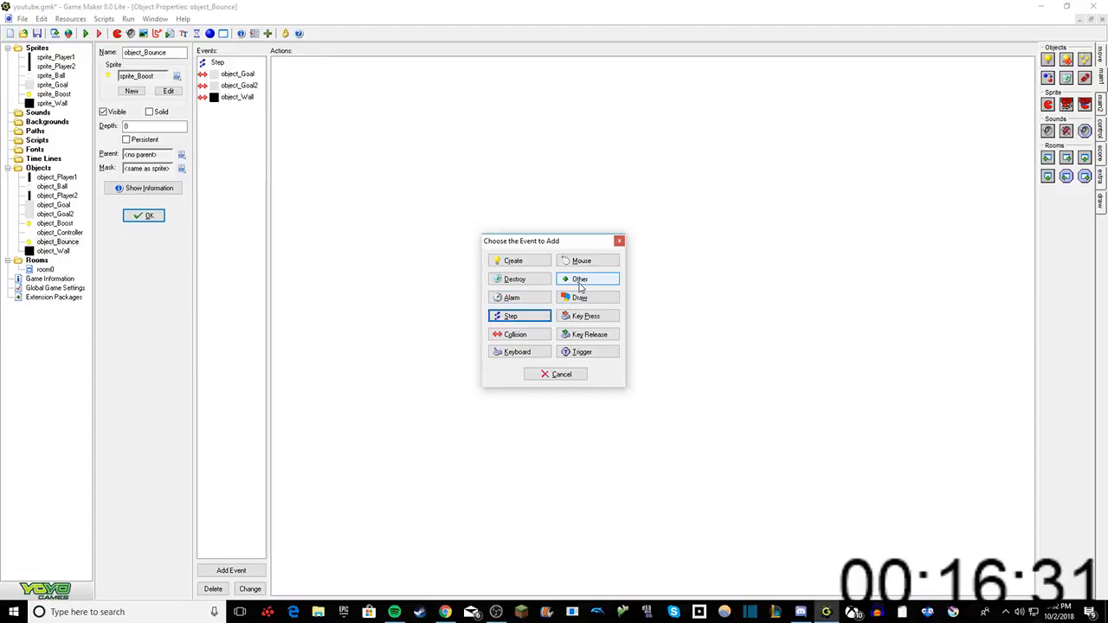
left_click(583, 279)
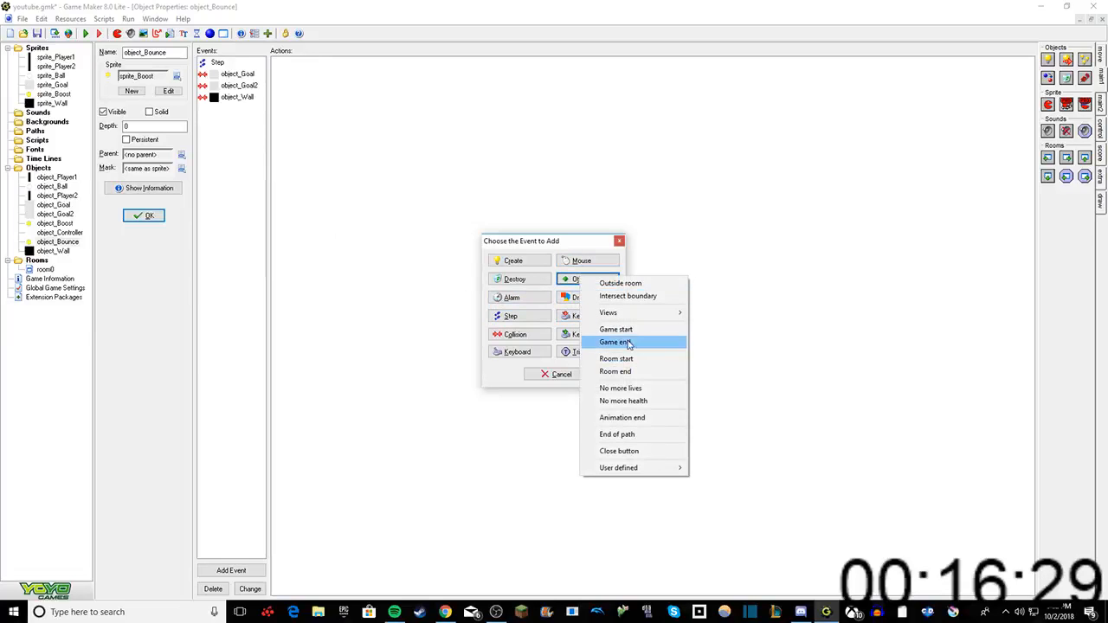
left_click(630, 330)
Step: Add a Move Fixed action to the Game Start event with all four diagonal directions and speed 10
left_click(1102, 54)
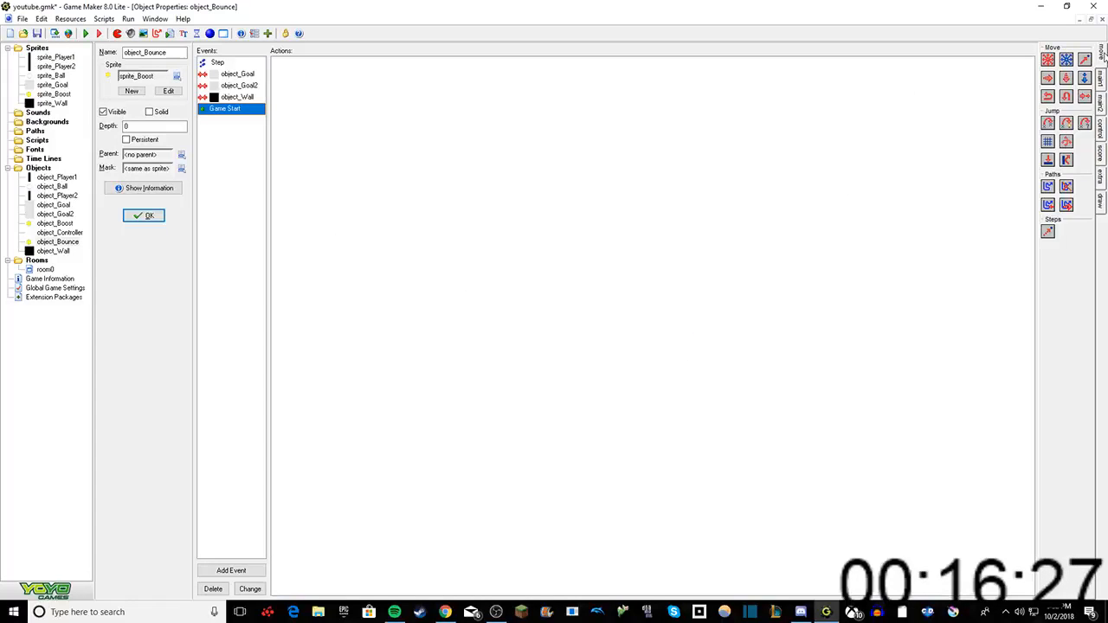
left_click_drag(1048, 59, 695, 200)
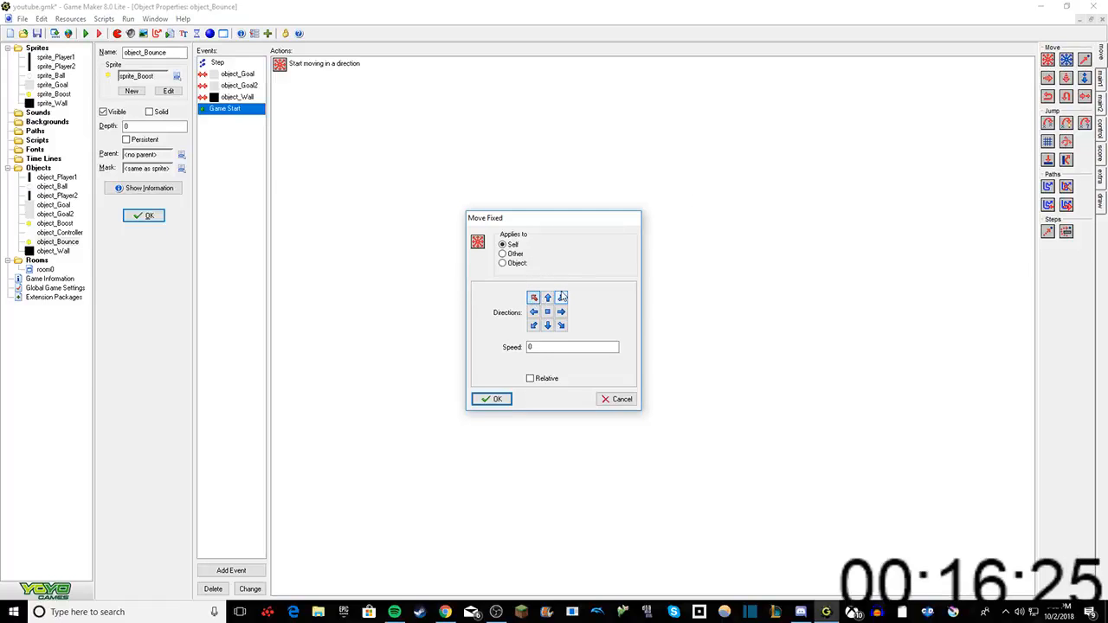
left_click(536, 327)
left_click_drag(538, 348, 472, 347)
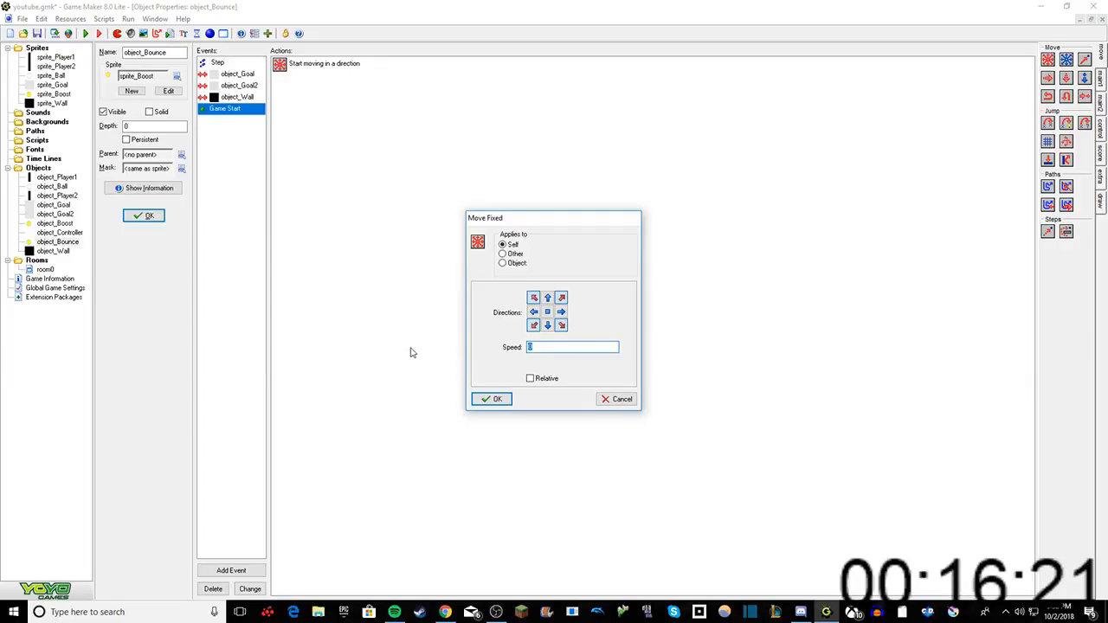
type("10")
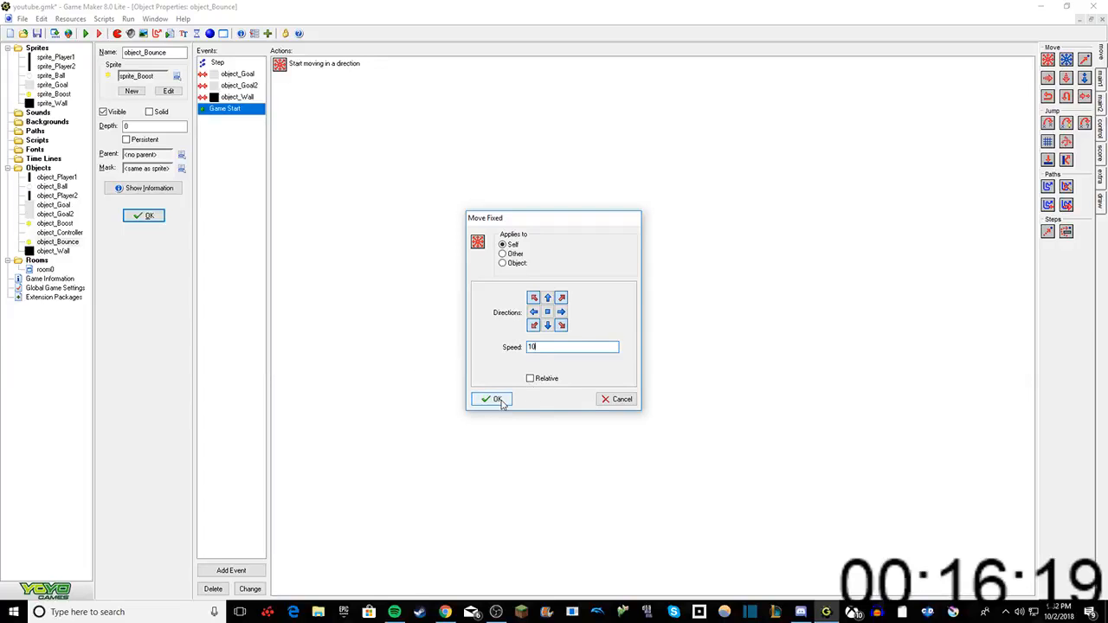
left_click(494, 399)
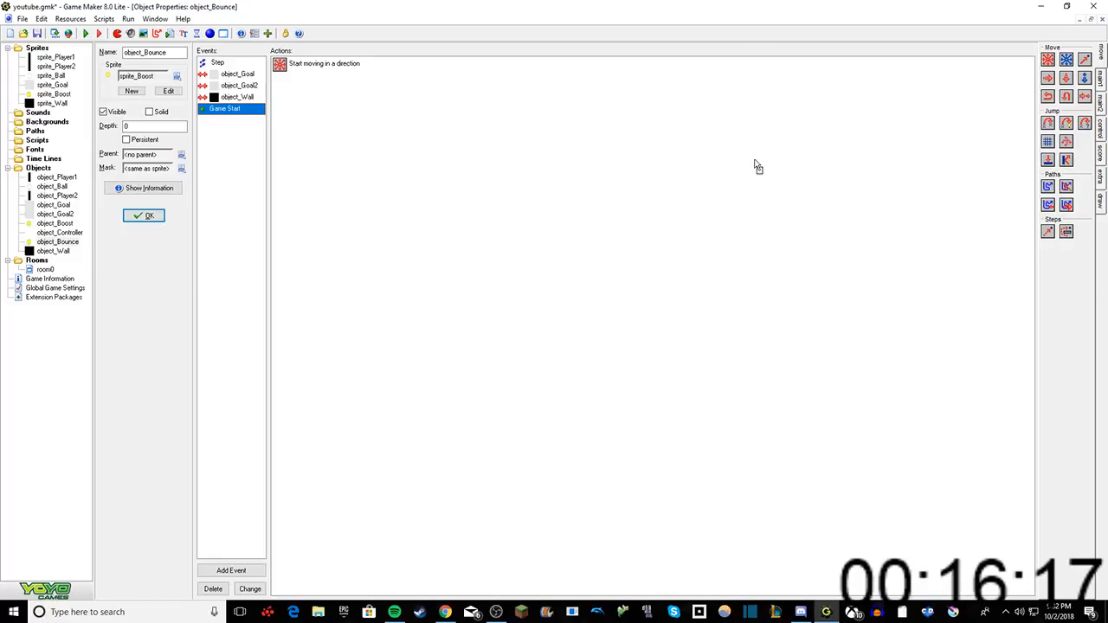
Step: Add a Bounce action against all objects to the Game Start event and close object_Bounce's properties
left_click_drag(757, 167, 753, 170)
left_click(626, 305)
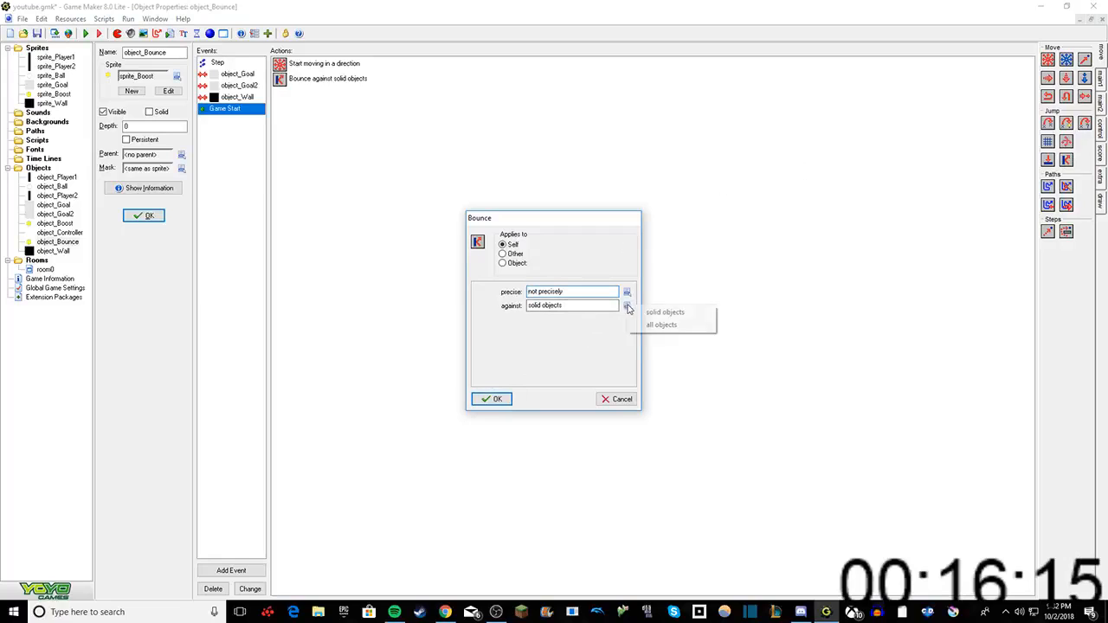
left_click(648, 323)
left_click(494, 398)
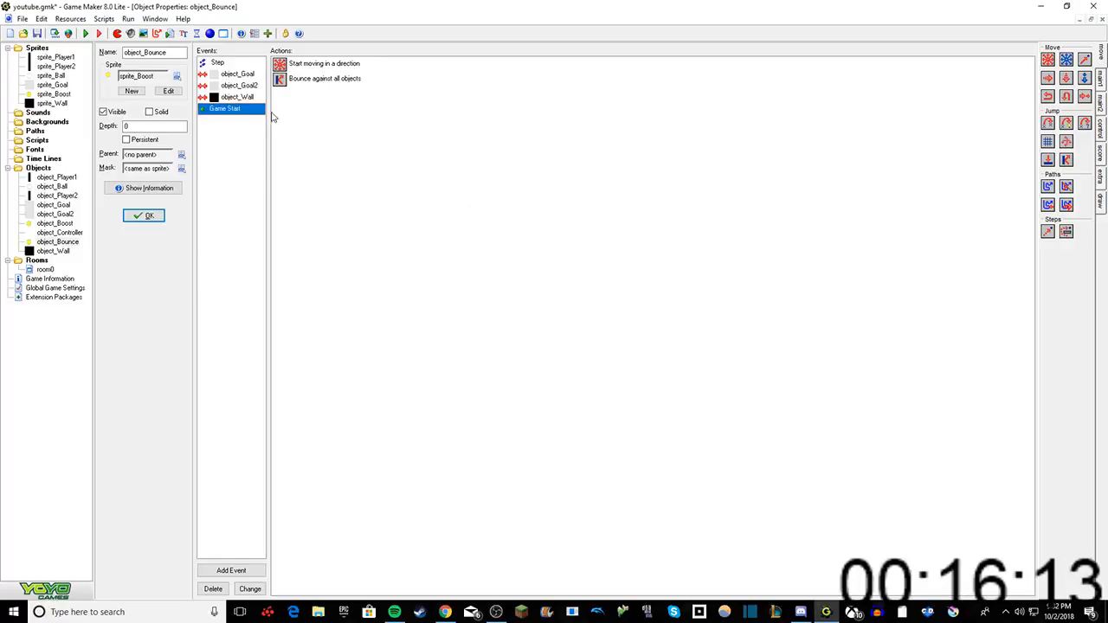
left_click(144, 218)
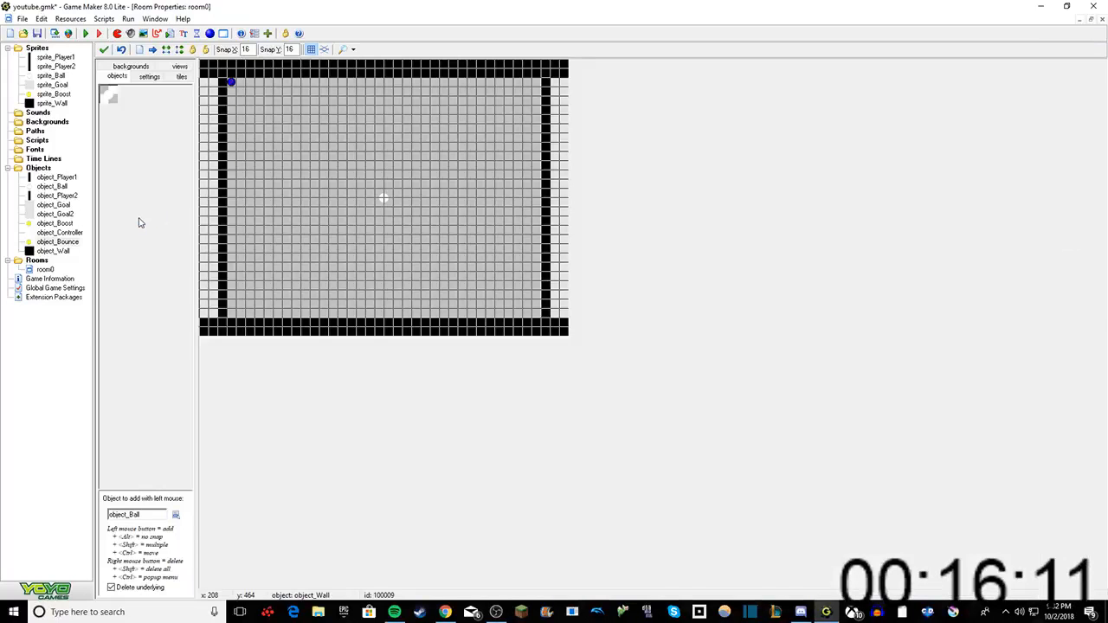
Step: Delete the surplus paddle instances in room0, leaving one per side, and refill the gap in the left goal column with object_Goal2
right_click_drag(221, 83, 222, 112)
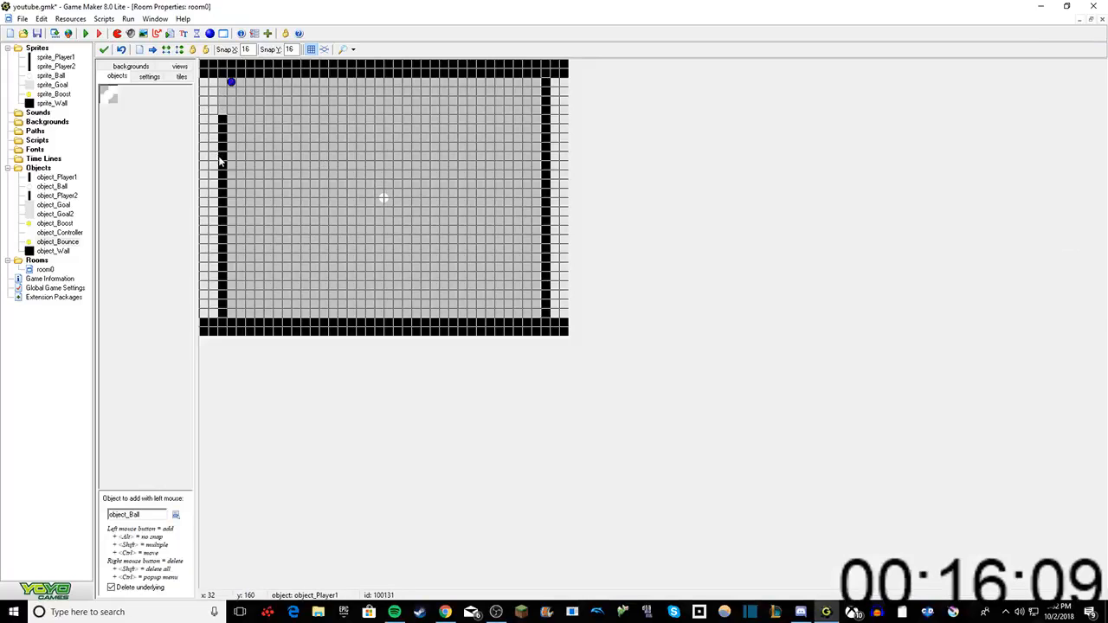
mouse_move(221, 218)
right_mouse_down()
mouse_move(221, 294)
mouse_move(229, 268)
right_mouse_up()
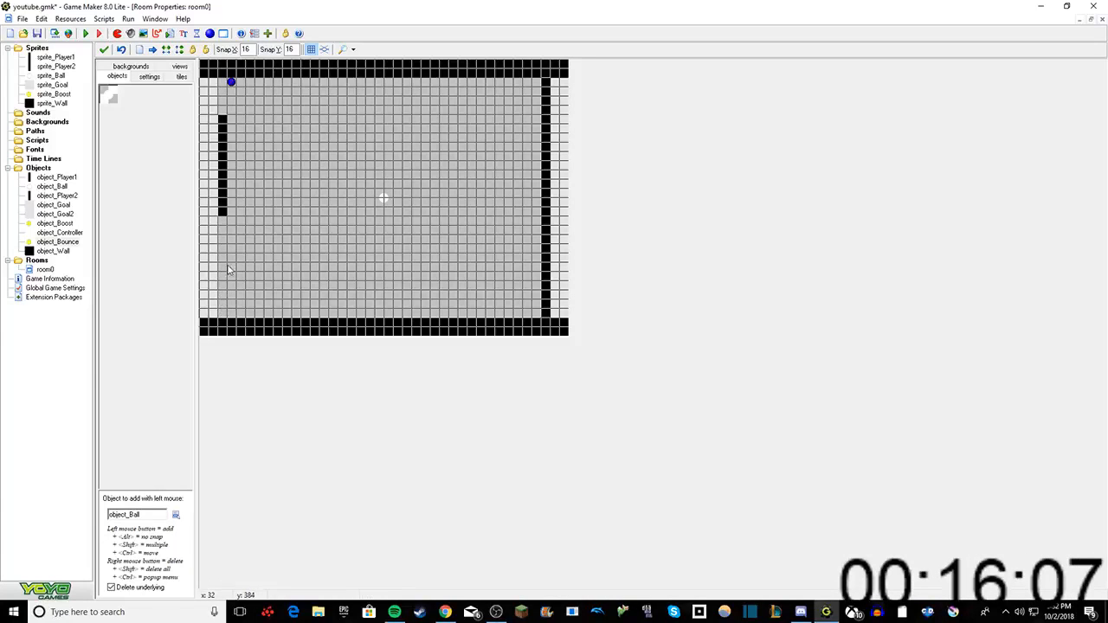
right_click_drag(221, 135, 221, 176)
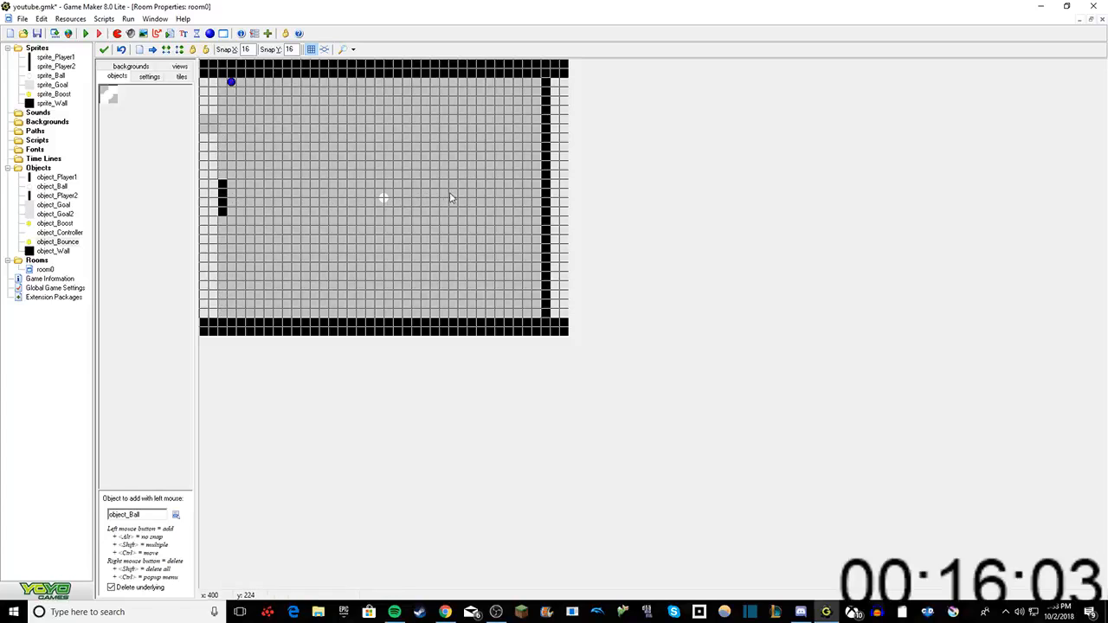
mouse_move(547, 81)
right_mouse_down()
mouse_move(547, 131)
mouse_move(499, 205)
mouse_move(545, 260)
mouse_move(545, 313)
right_mouse_up()
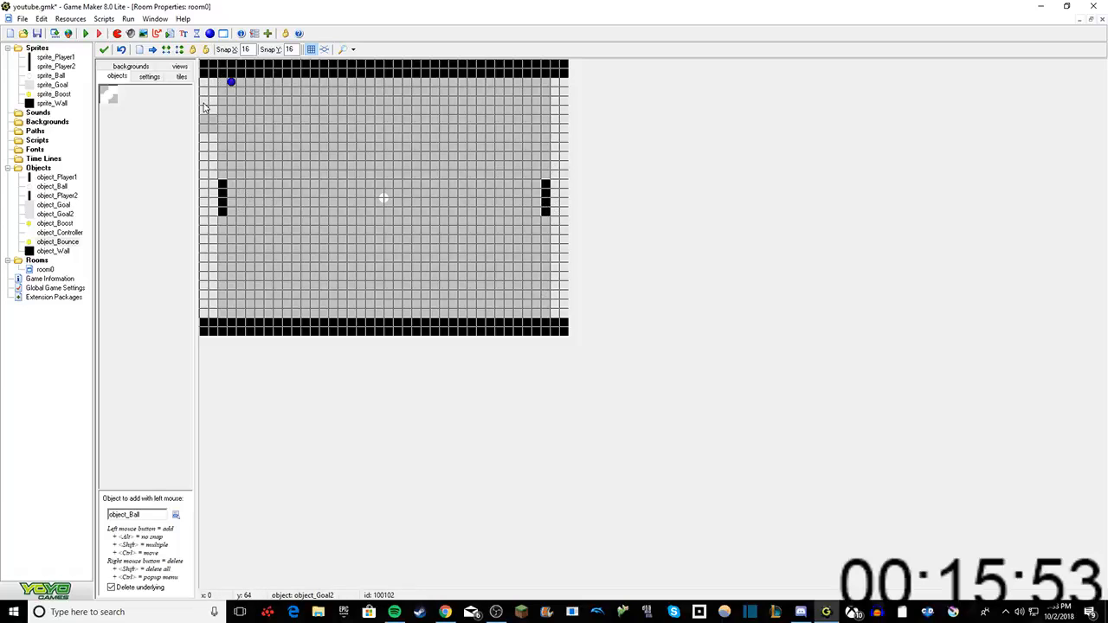
left_click(177, 515)
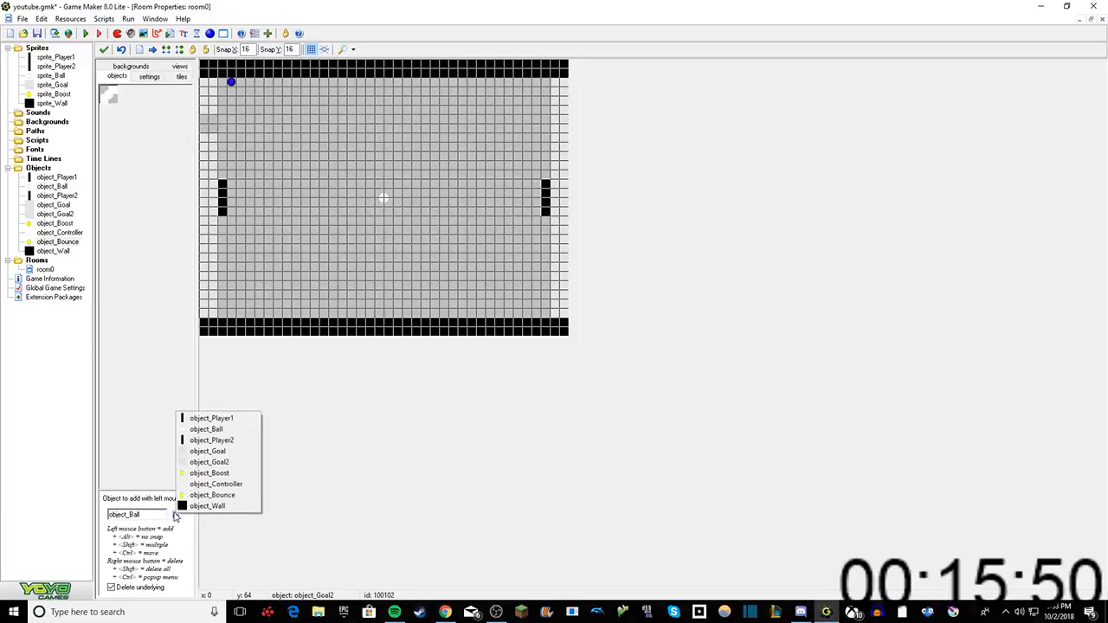
left_click(209, 463)
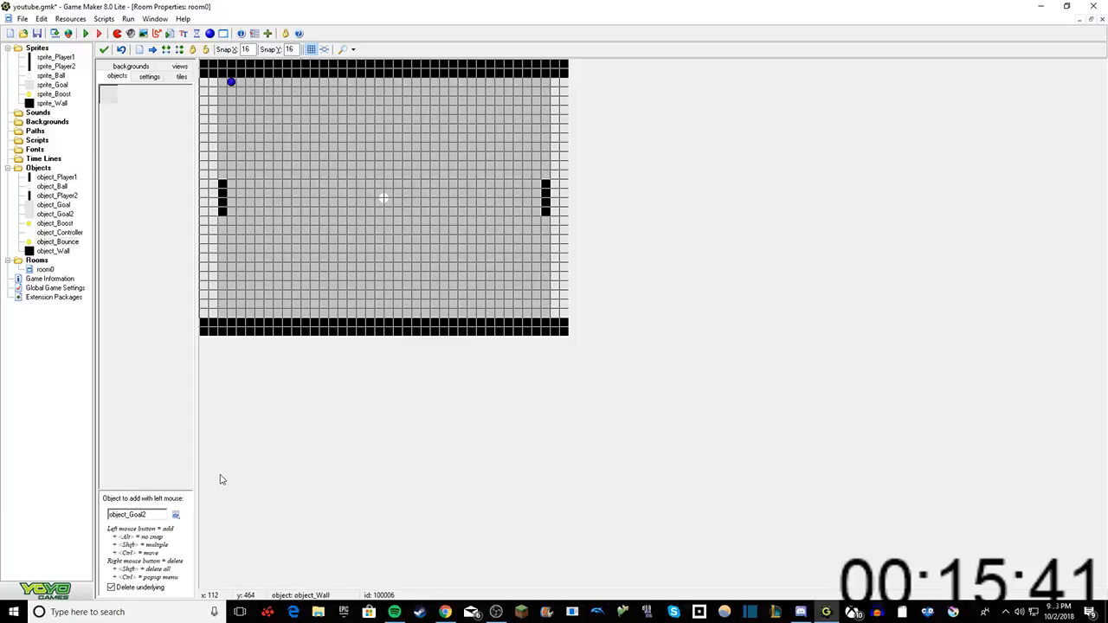
Step: Place an object_Bounce instance in room0, below and slightly left of the ball
left_click(175, 514)
left_click(210, 495)
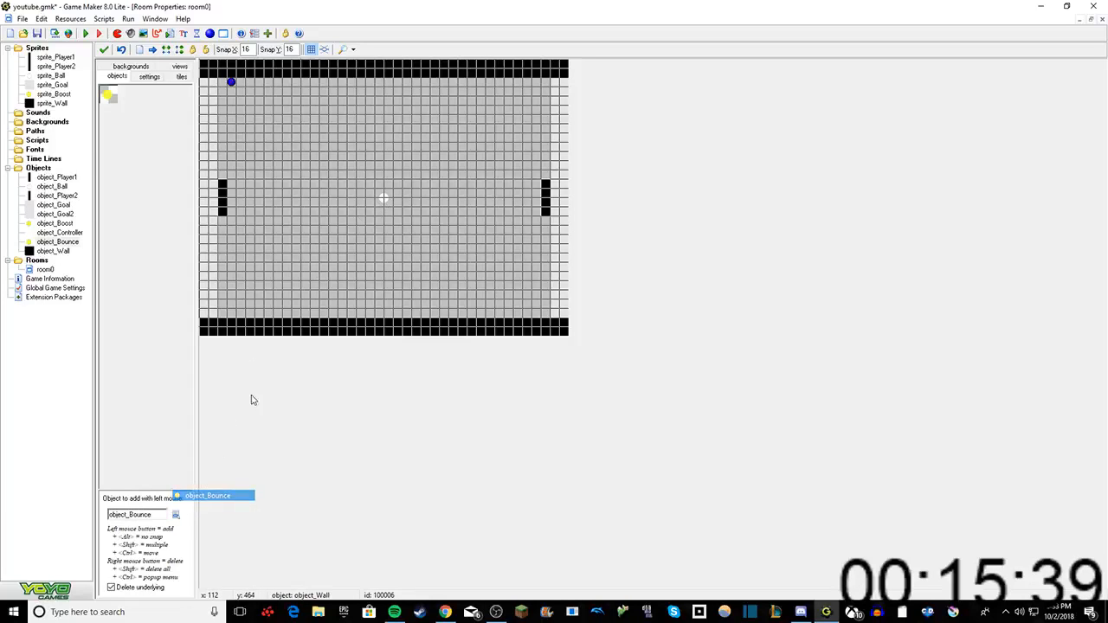
left_click(352, 260)
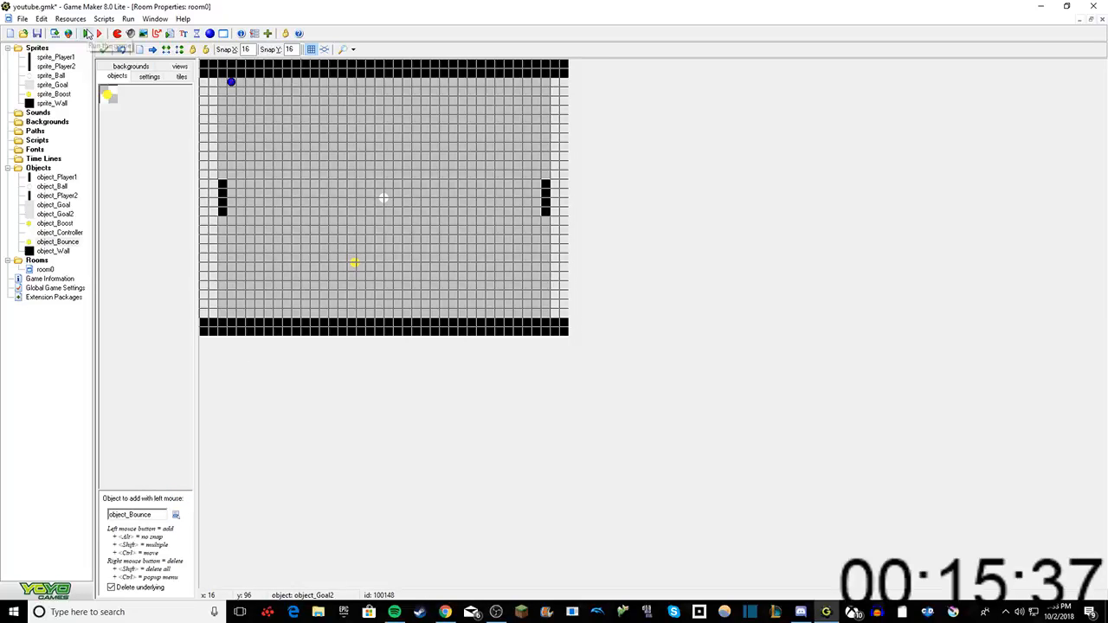
Step: Run the game to test it and dismiss the DirectPlay feature prompt without installing
left_click(87, 33)
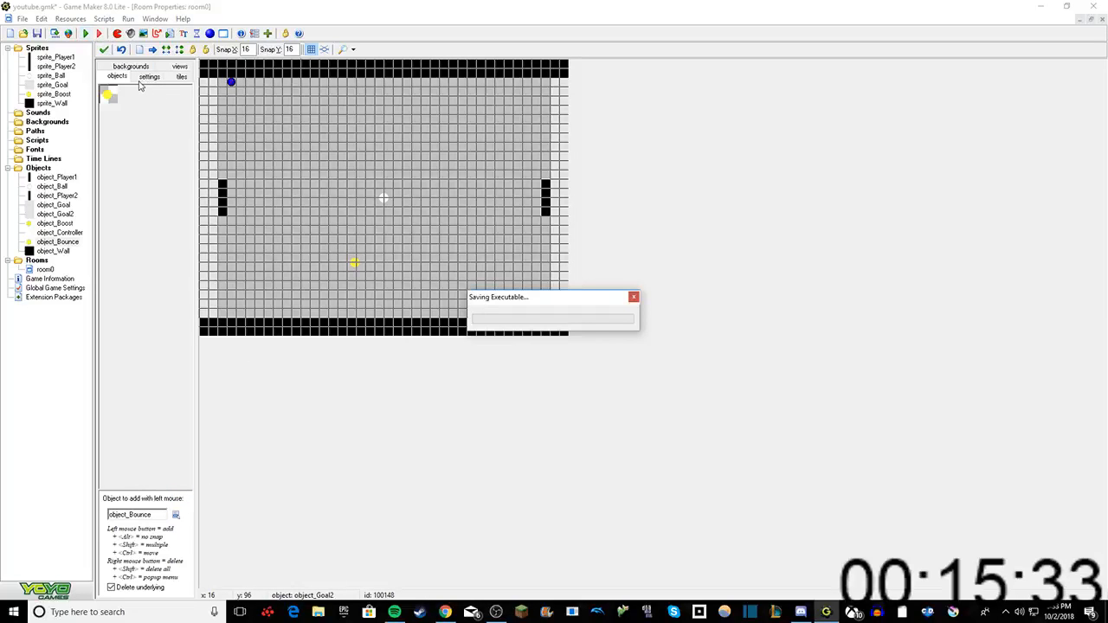
key("alt+Tab")
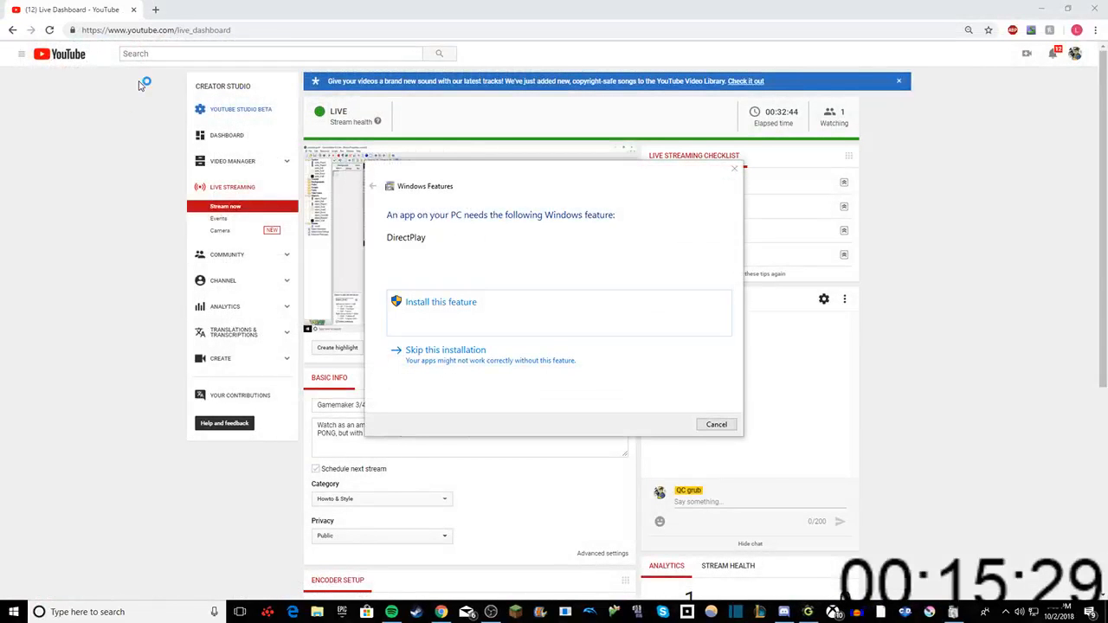
left_click(734, 168)
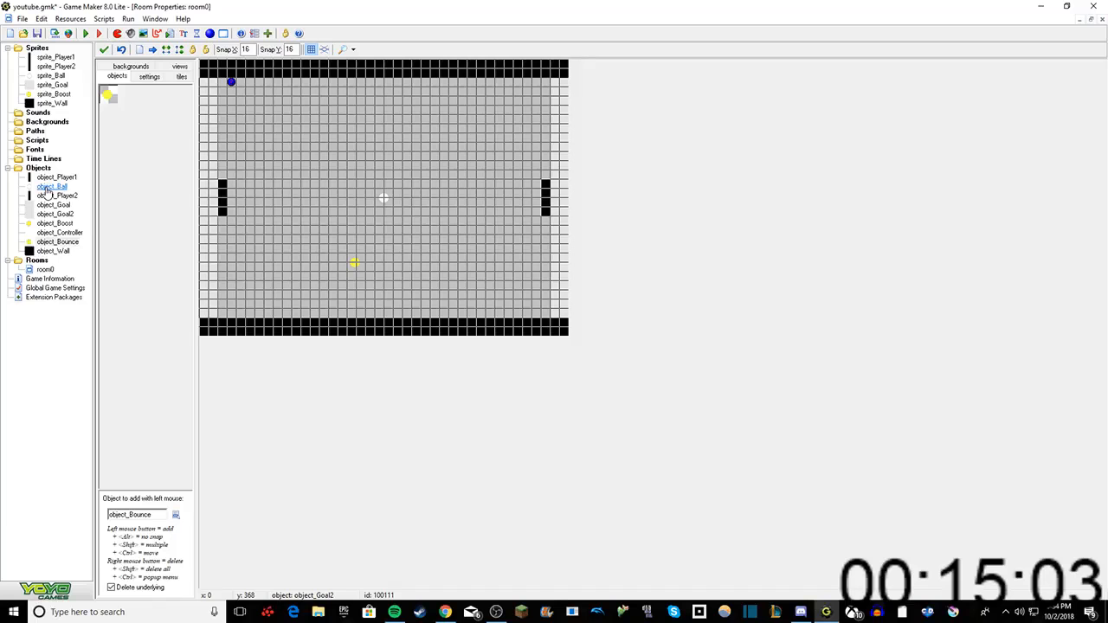
Step: Examine object_Ball's events and the Reverse Horizontal settings in object_Player1's collision event with object_Ball
left_click(24, 190)
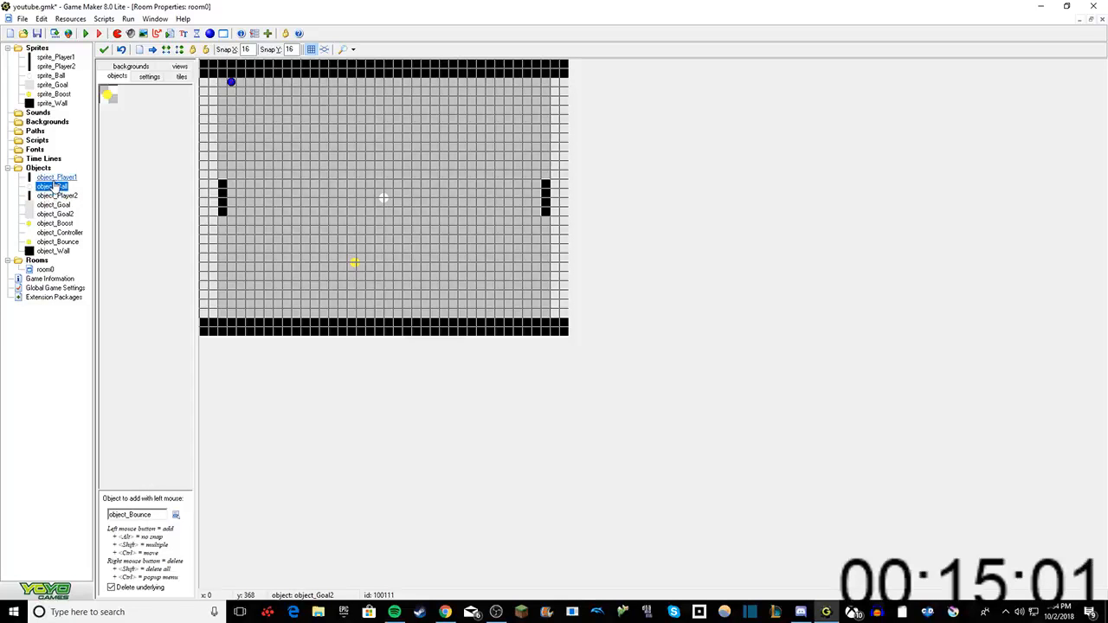
double_click(54, 186)
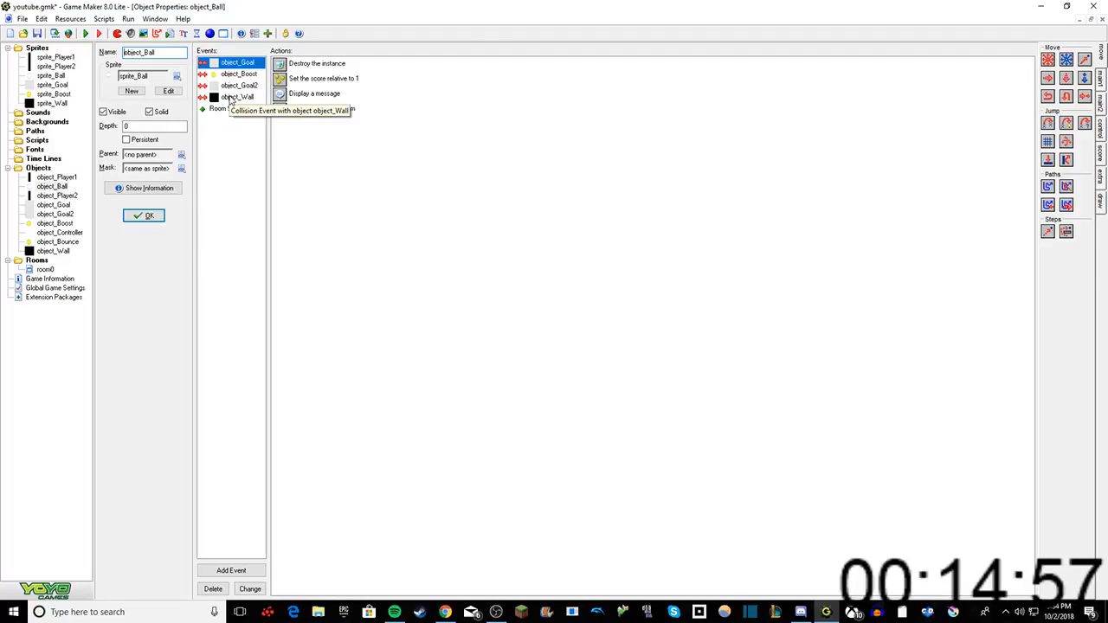
double_click(69, 177)
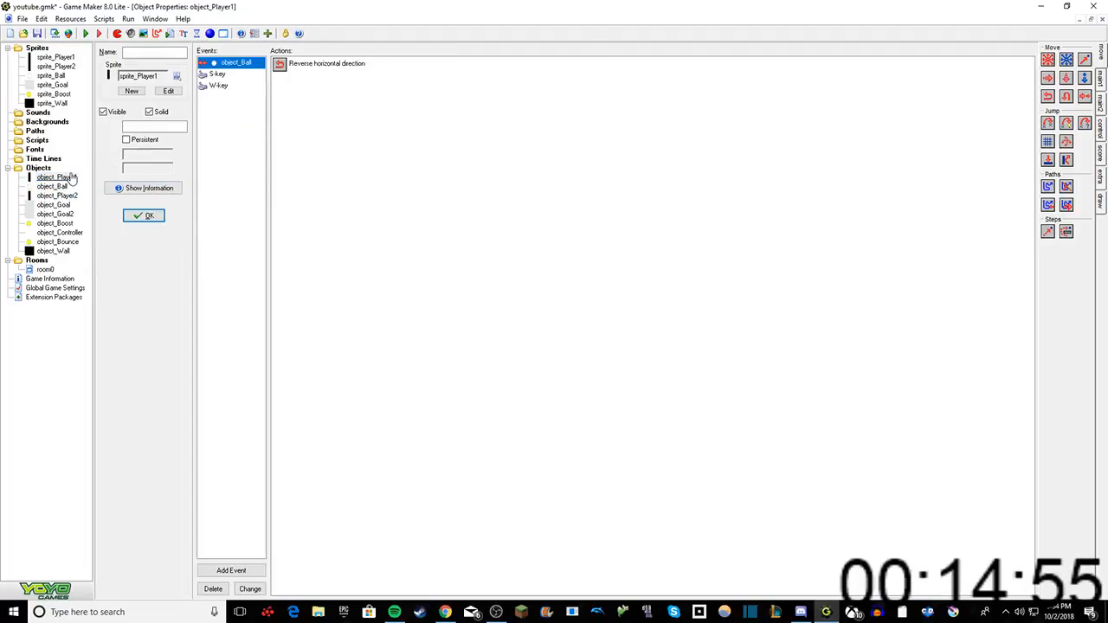
left_click(302, 64)
right_click(307, 65)
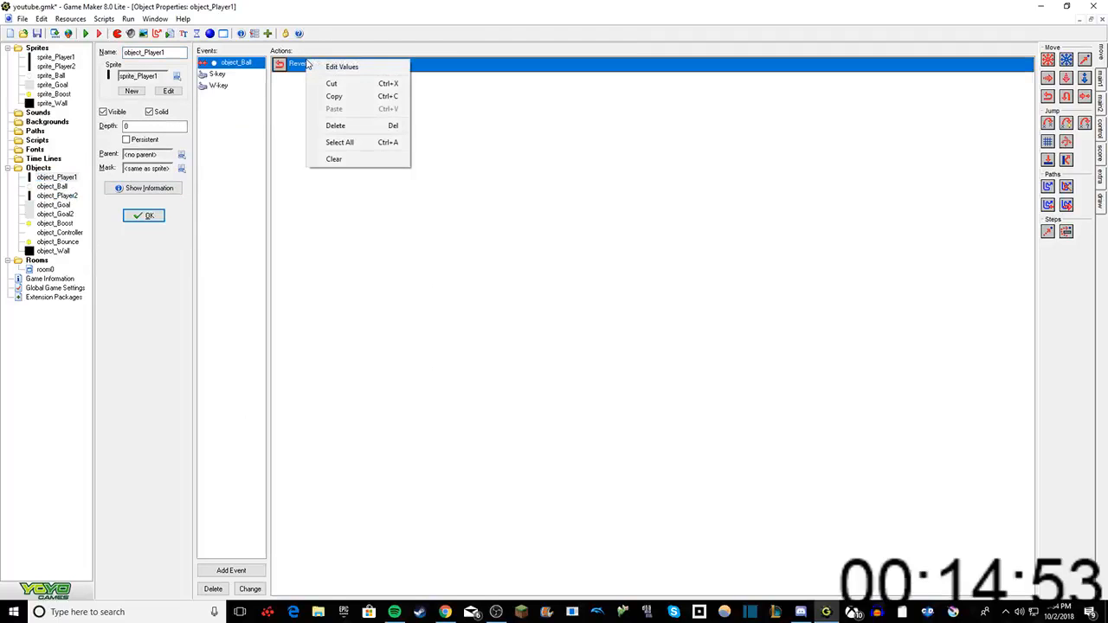
left_click(322, 67)
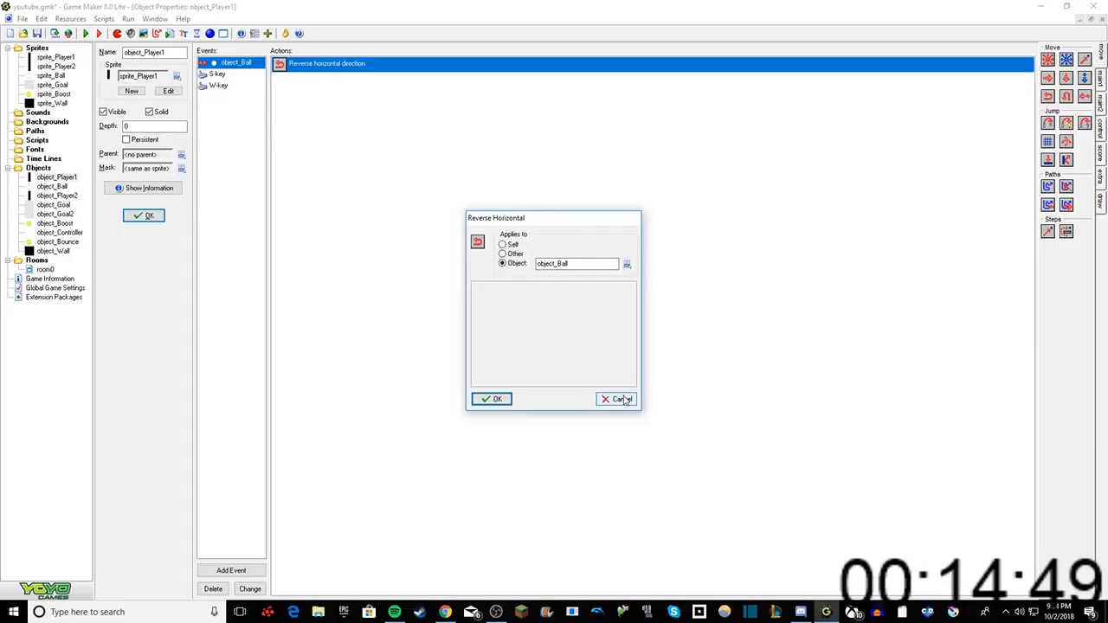
left_click(621, 399)
Step: Delete object_Player1's collision event with object_Ball, including its actions
right_click(251, 64)
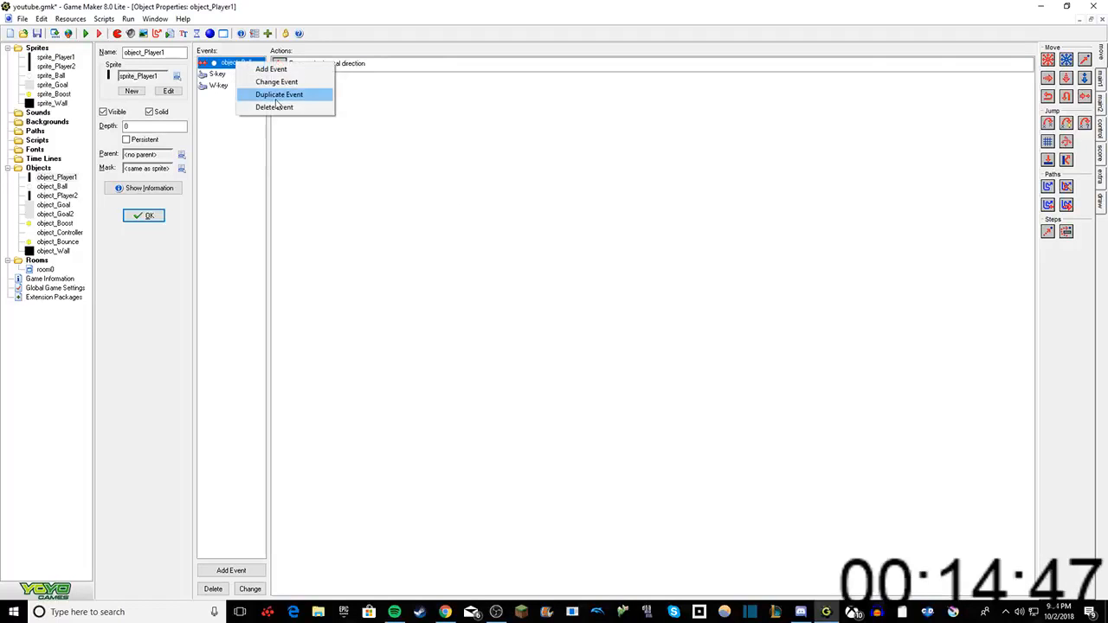
left_click(274, 107)
left_click(529, 331)
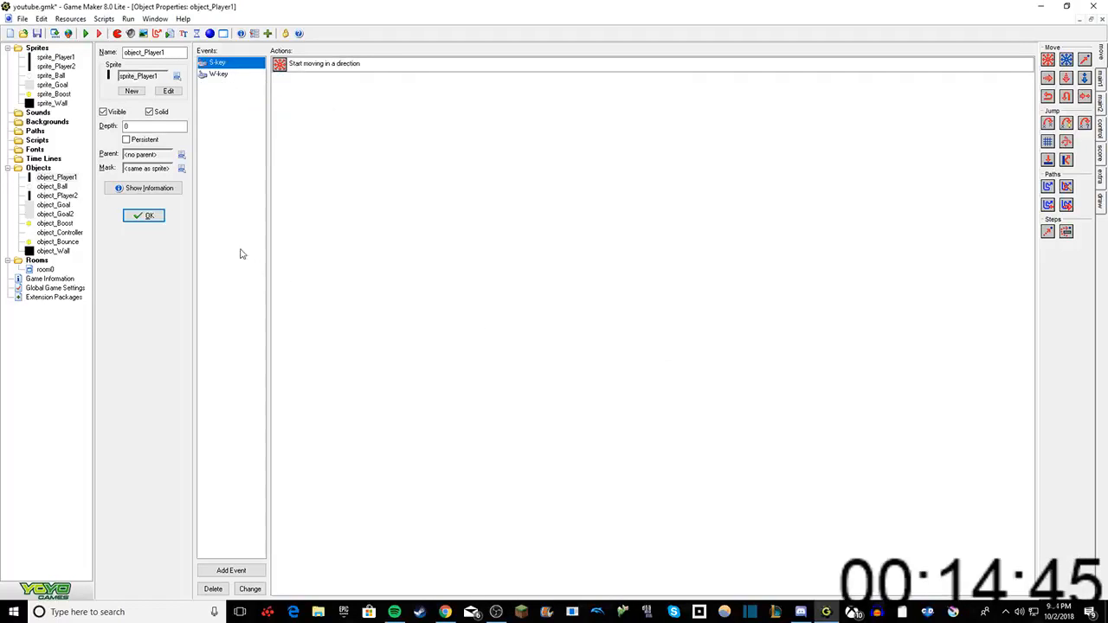
Step: Open object_Player2 and delete its collision event with object_Ball, including its actions
double_click(56, 197)
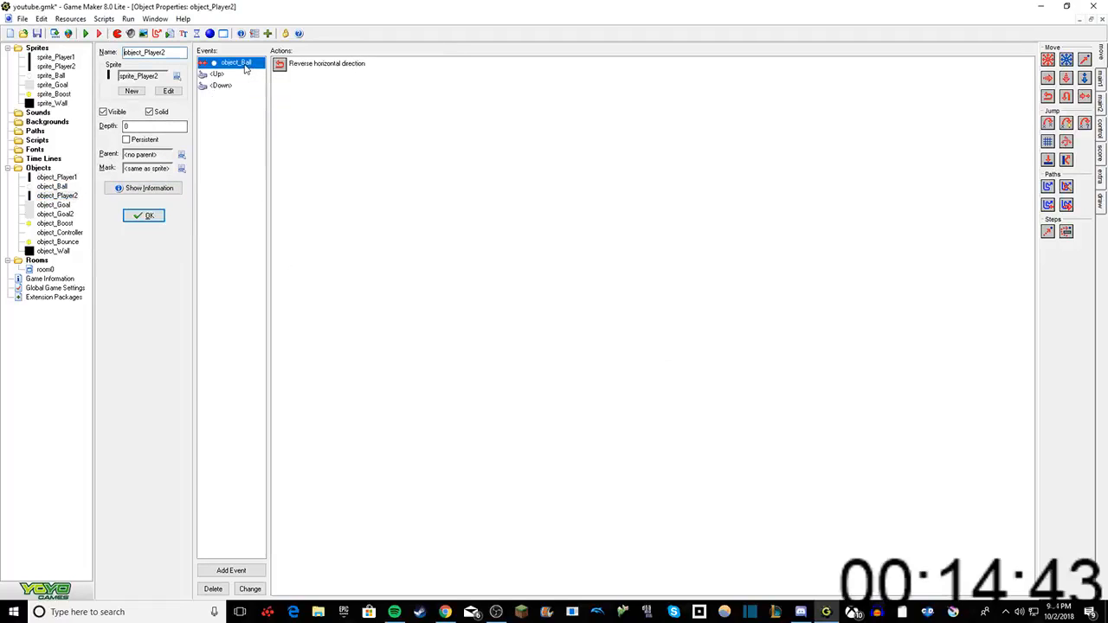
right_click(247, 64)
left_click(277, 108)
left_click(529, 332)
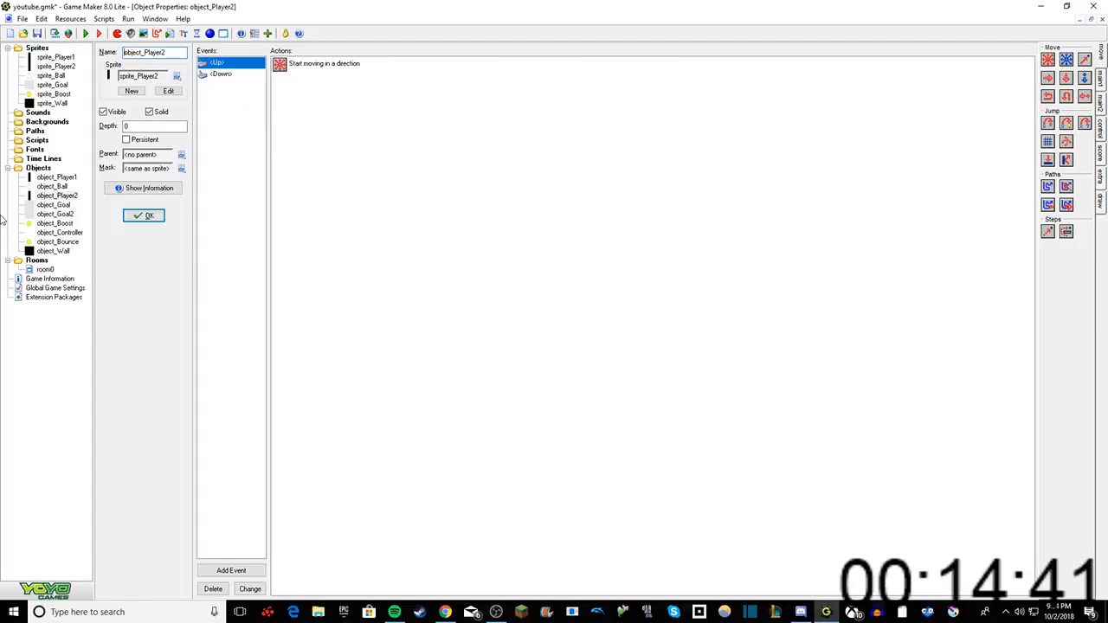
Step: Open object_Ball's properties
double_click(64, 189)
right_click(233, 128)
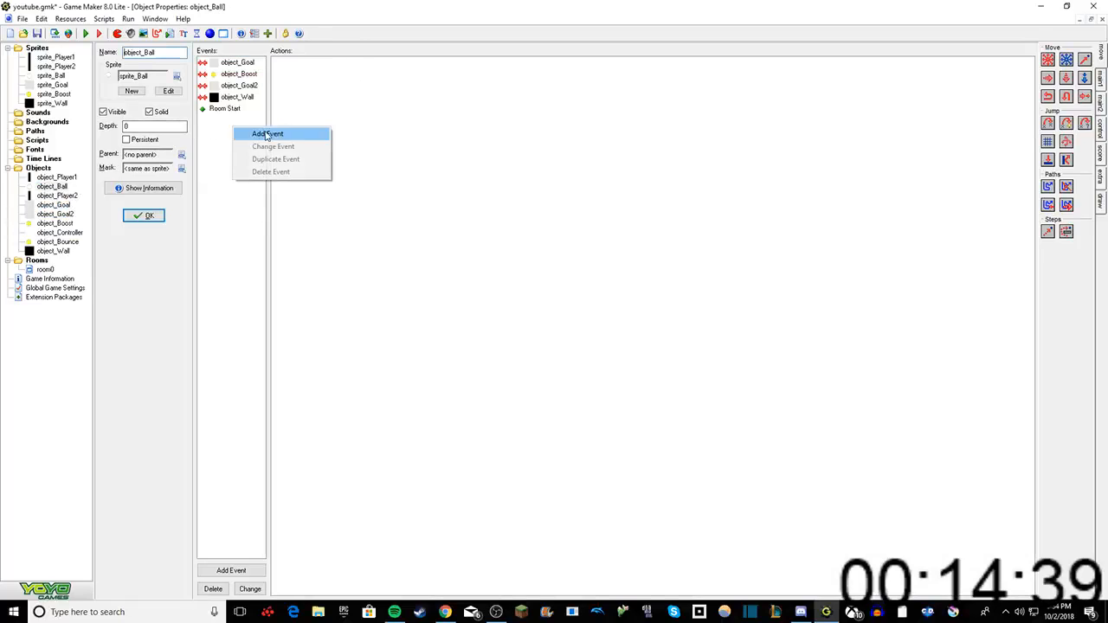
left_click(267, 134)
left_click(508, 339)
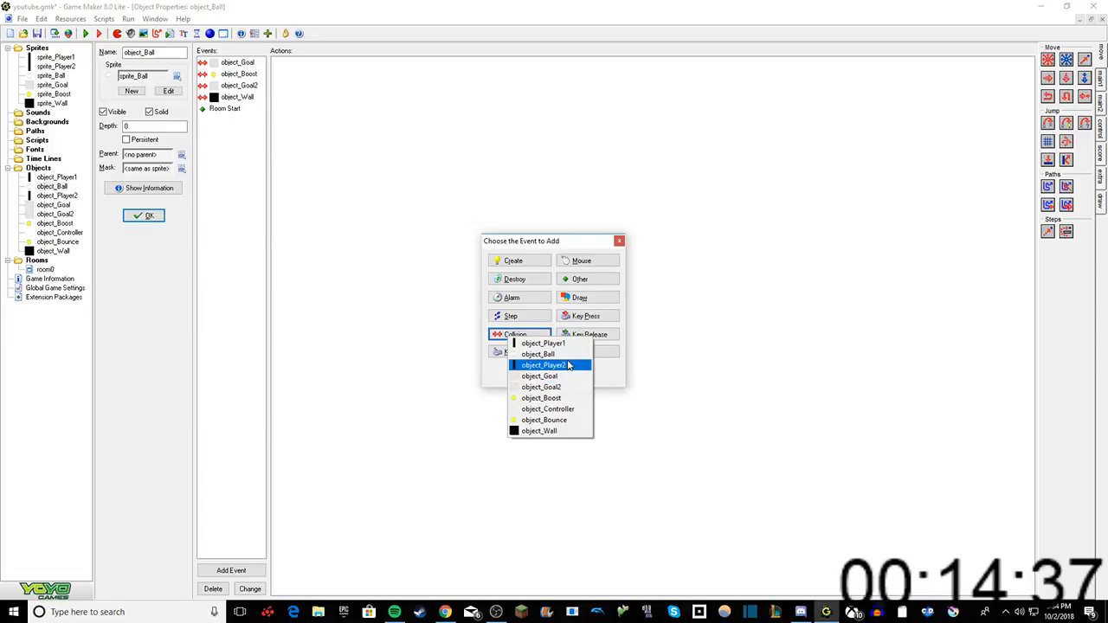
left_click(529, 352)
right_click(246, 62)
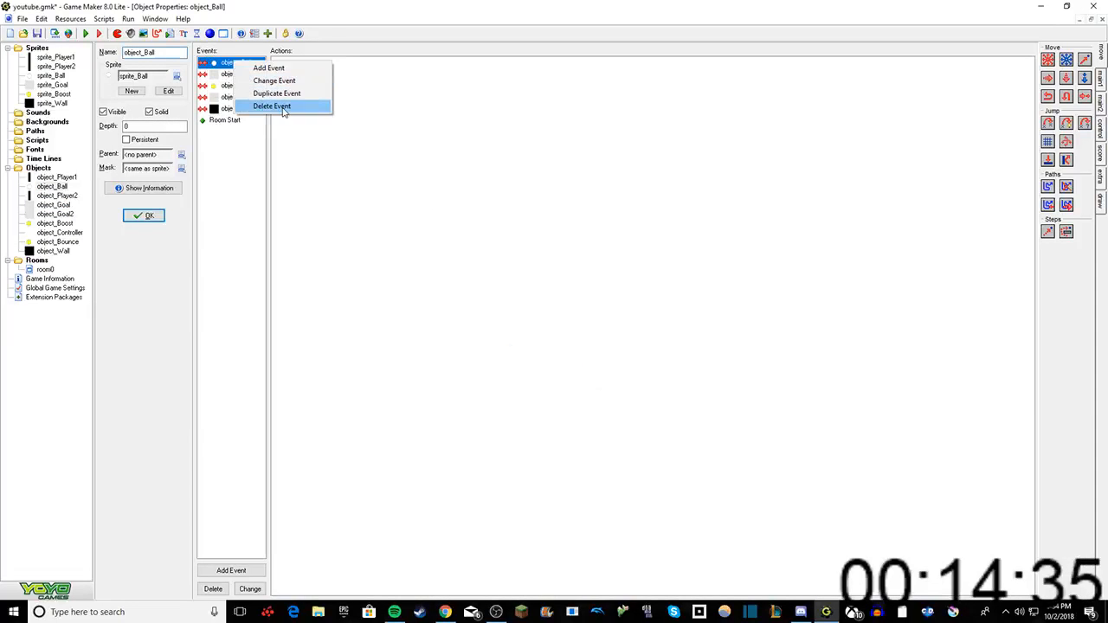
left_click(275, 105)
Step: Add a collision event with object_Player1 to object_Ball, containing a Reverse Horizontal action applied to Self
right_click(238, 165)
left_click(264, 171)
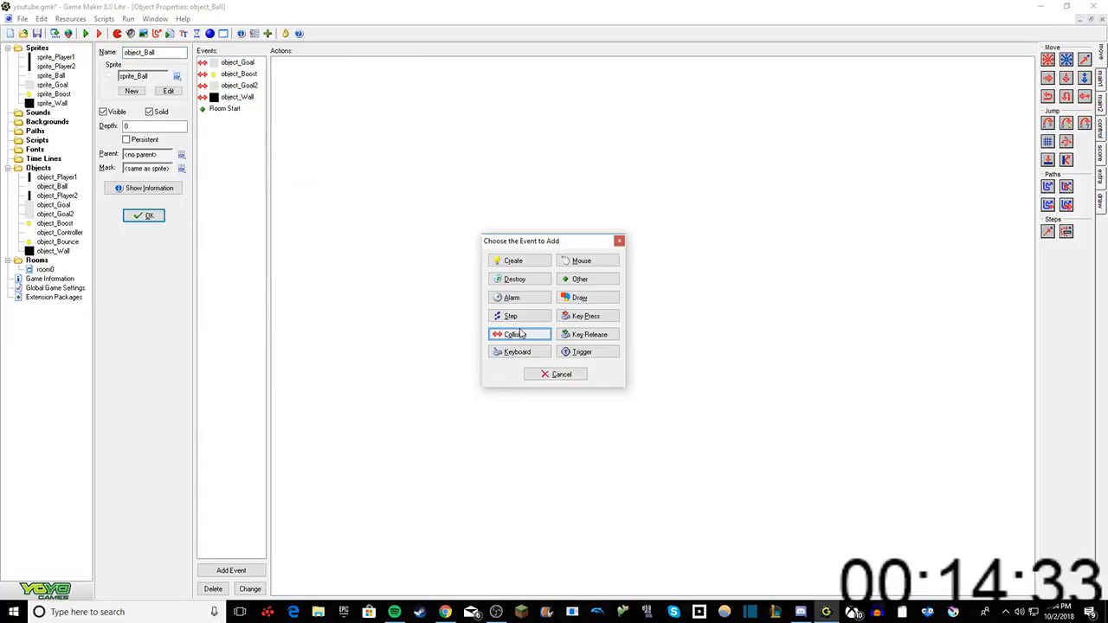
left_click(521, 335)
left_click(541, 344)
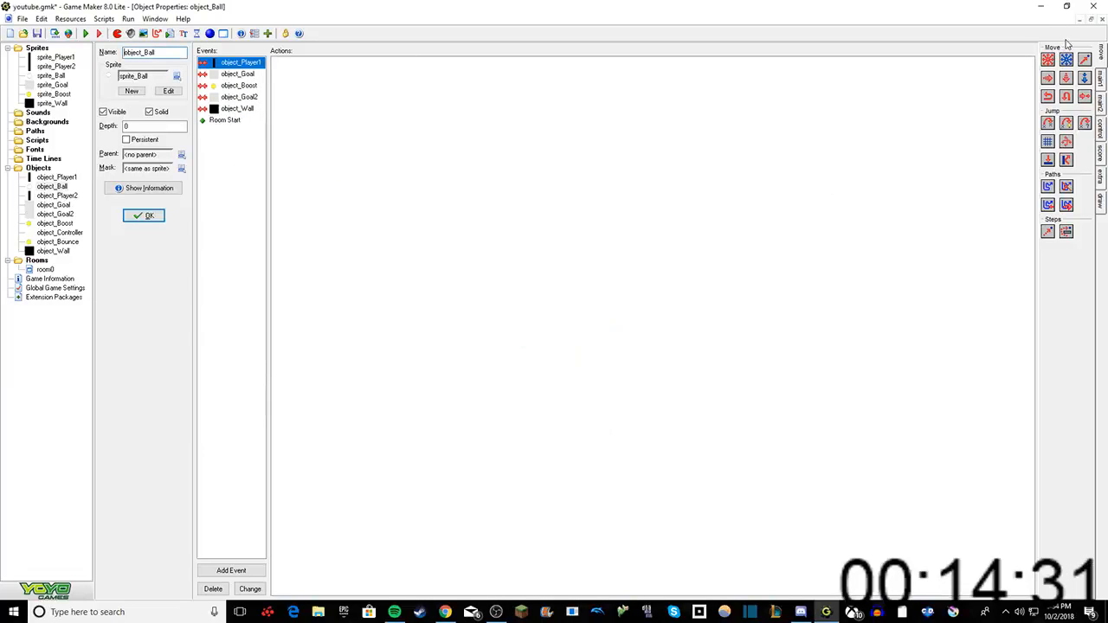
left_click_drag(1049, 100, 836, 143)
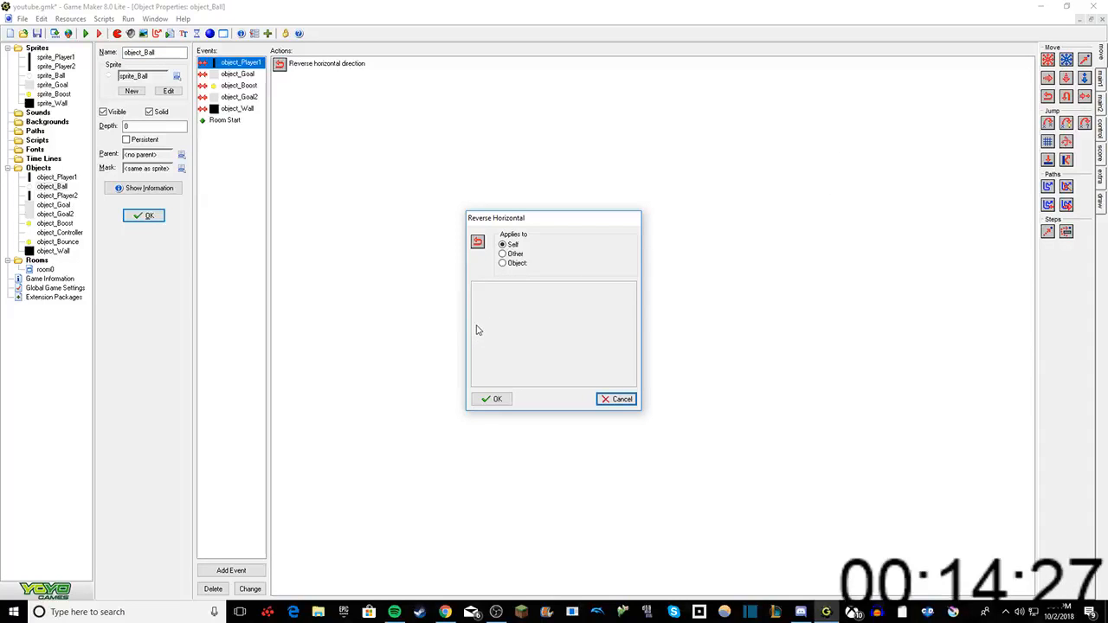
left_click(497, 398)
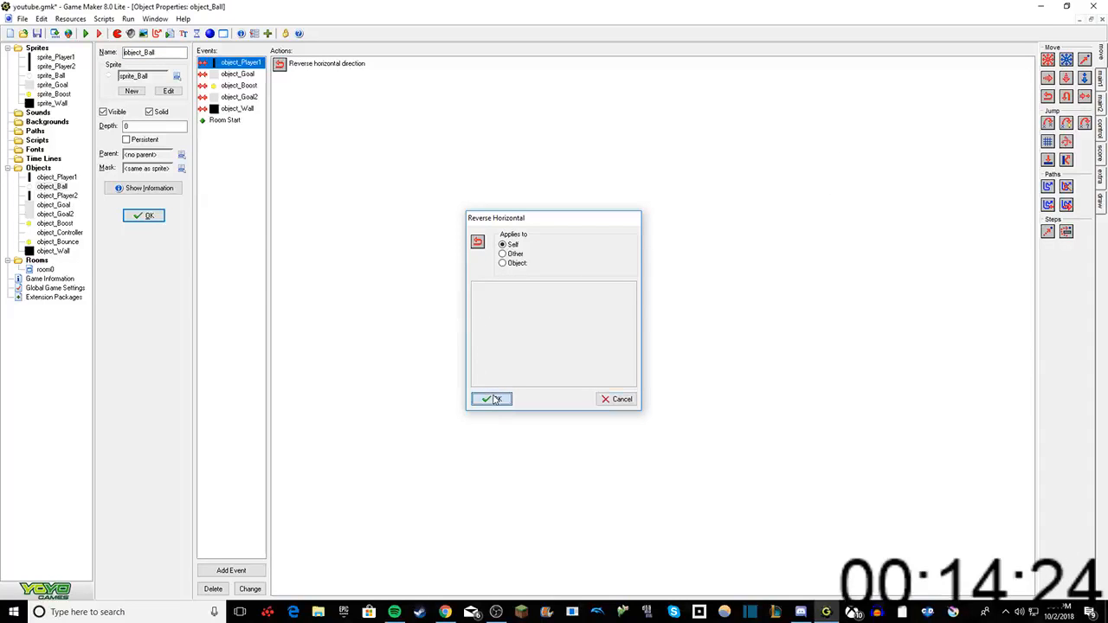
Step: Duplicate object_Ball's object_Player1 collision event for object_Player2 and accept the object's changes
right_click(227, 64)
left_click(264, 92)
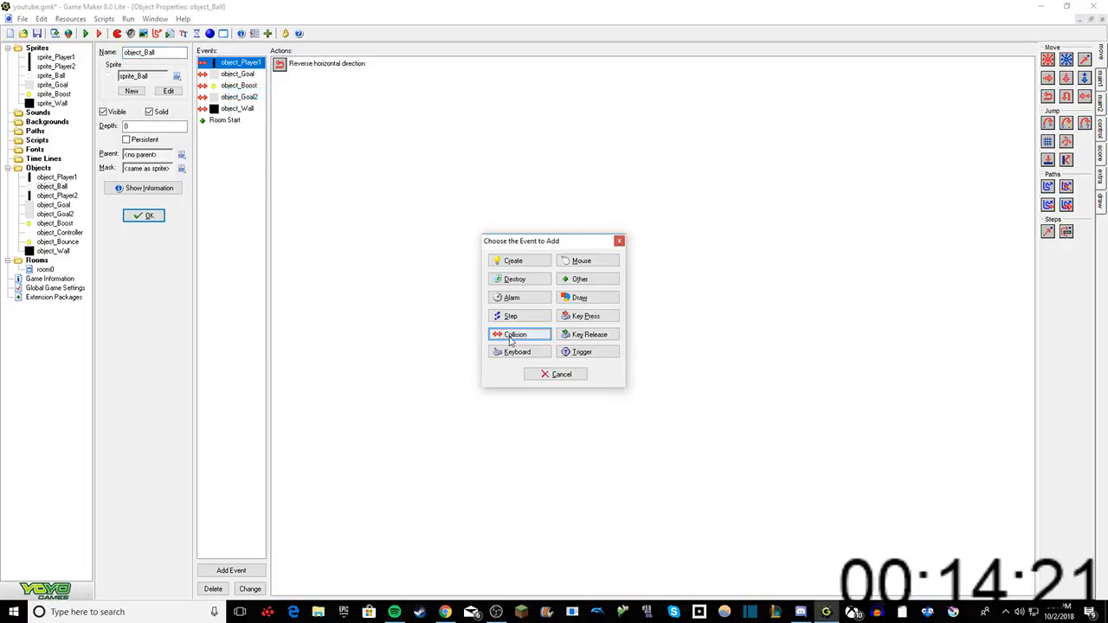
left_click(511, 341)
left_click(547, 364)
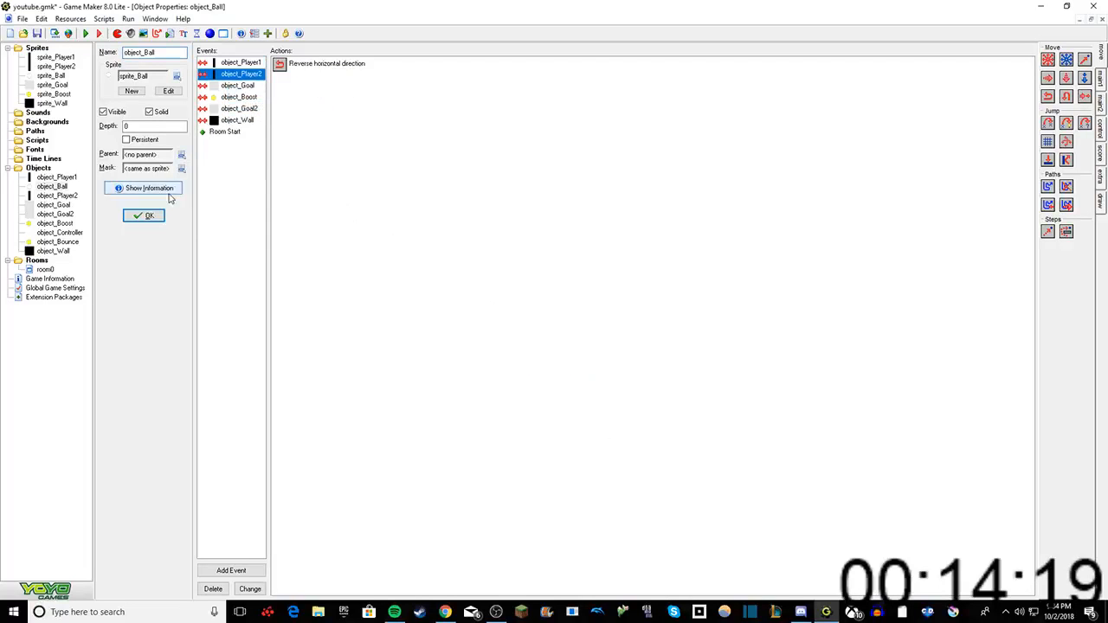
left_click(149, 216)
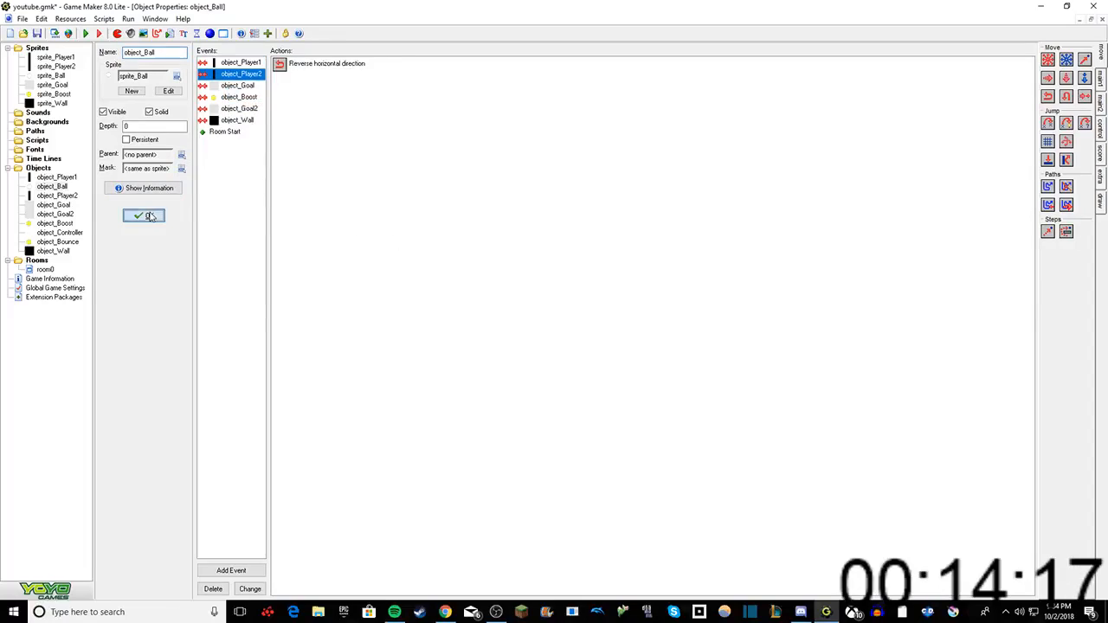
Step: Open object_Bounce and delete its Step event, including the actions that randomly create object_Boost
double_click(62, 224)
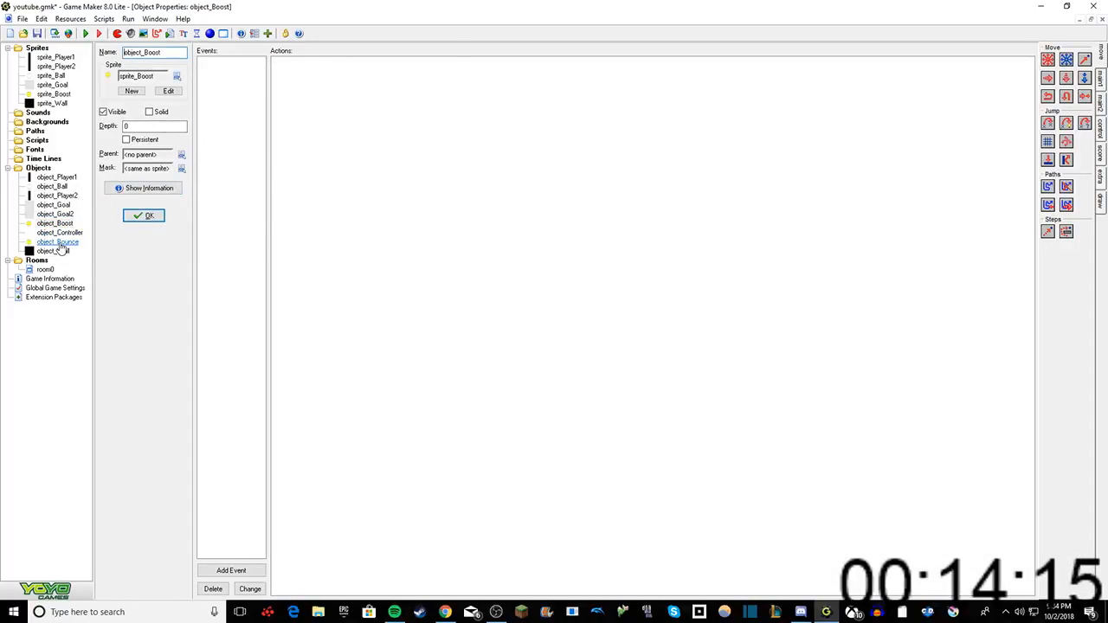
double_click(57, 243)
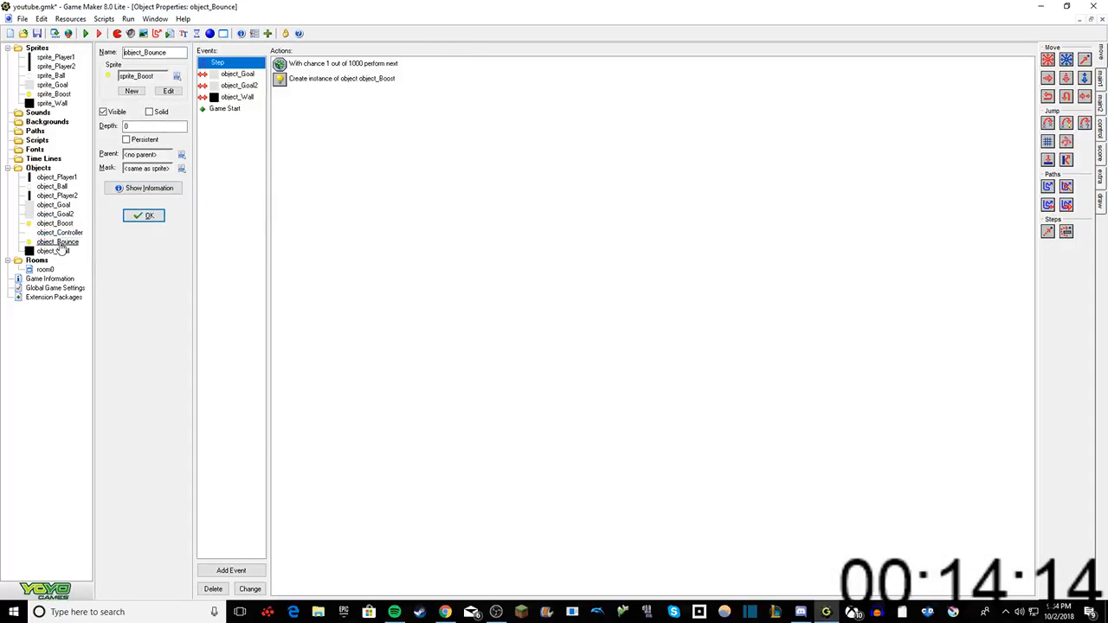
right_click(217, 64)
left_click(255, 107)
left_click(530, 332)
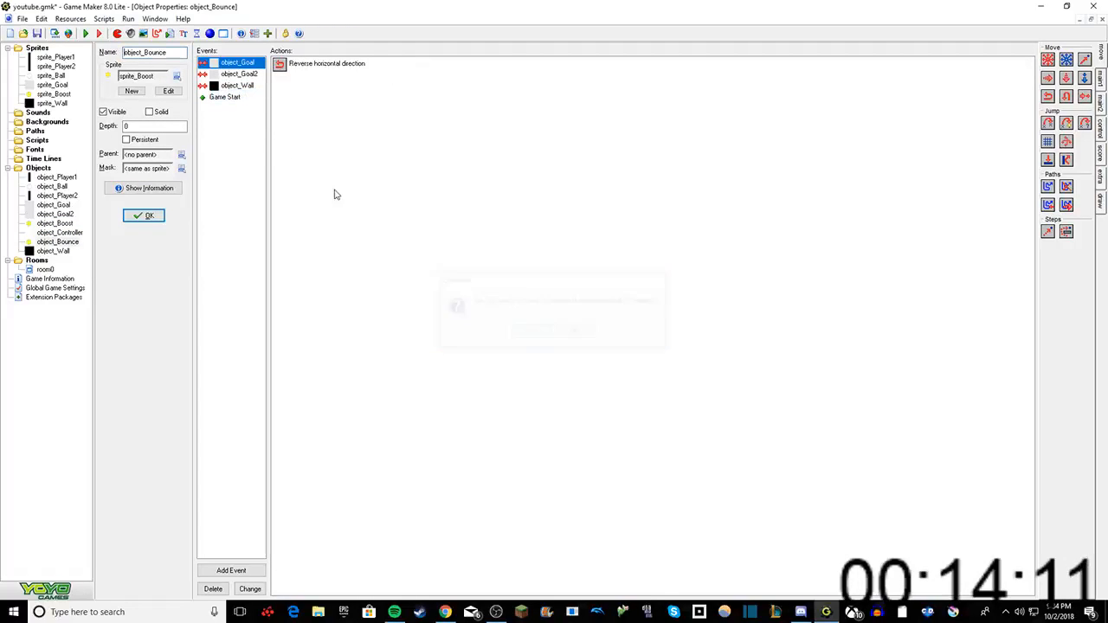
Step: Try to add a Trigger event to object_Bounce
right_click(228, 135)
left_click(243, 143)
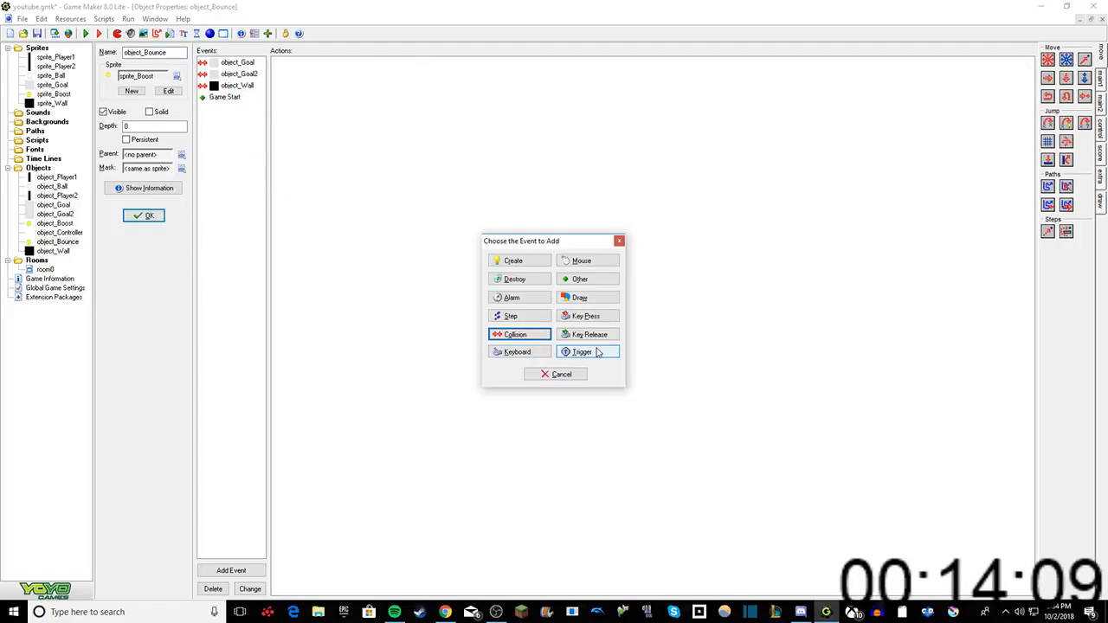
left_click(603, 353)
left_click(611, 355)
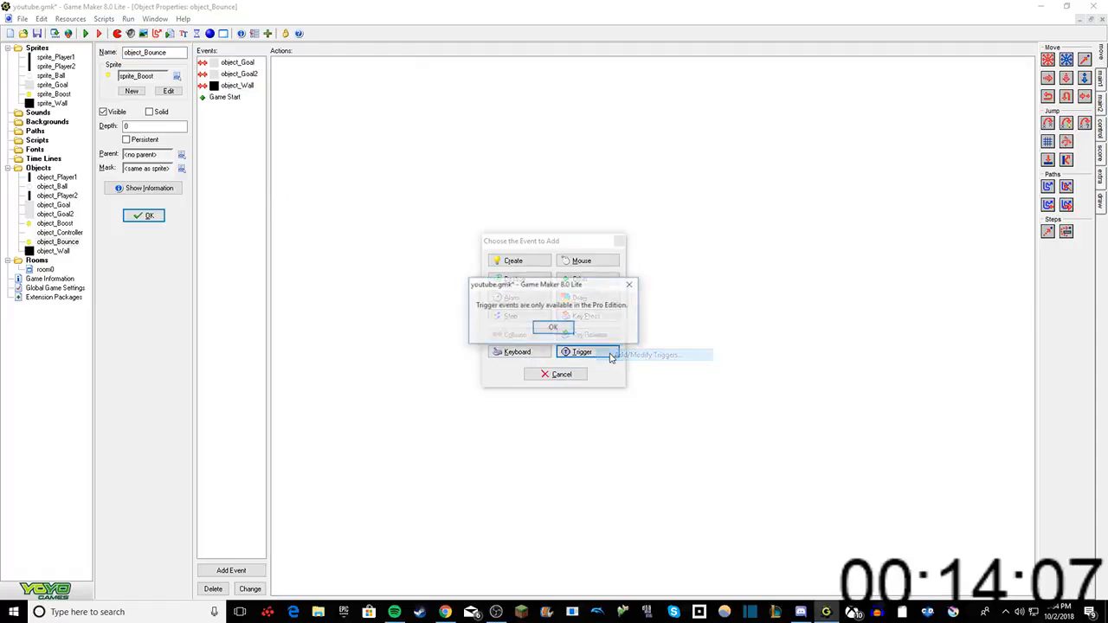
left_click(547, 325)
Step: Try an Alarm 0 event on object_Bounce and delete it again
right_click(230, 139)
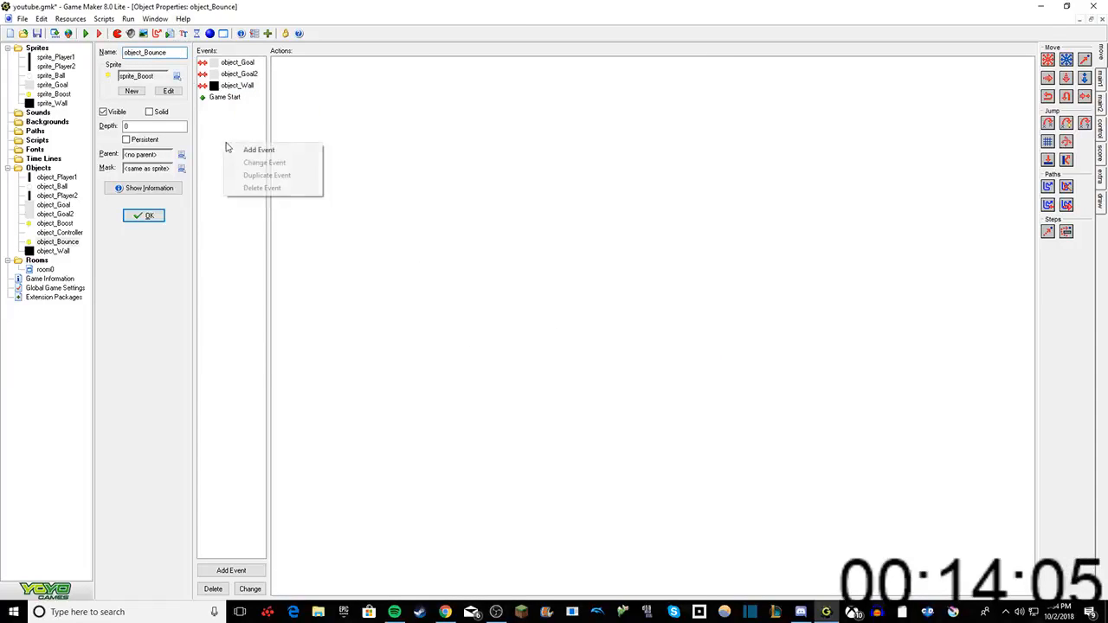
left_click(245, 147)
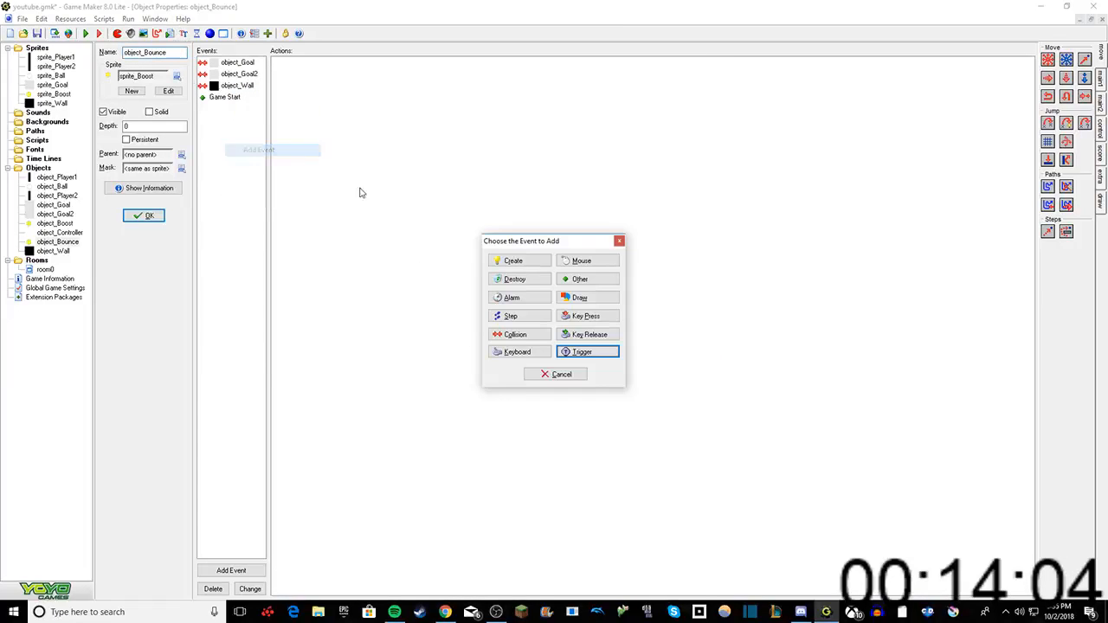
left_click(520, 299)
left_click(541, 304)
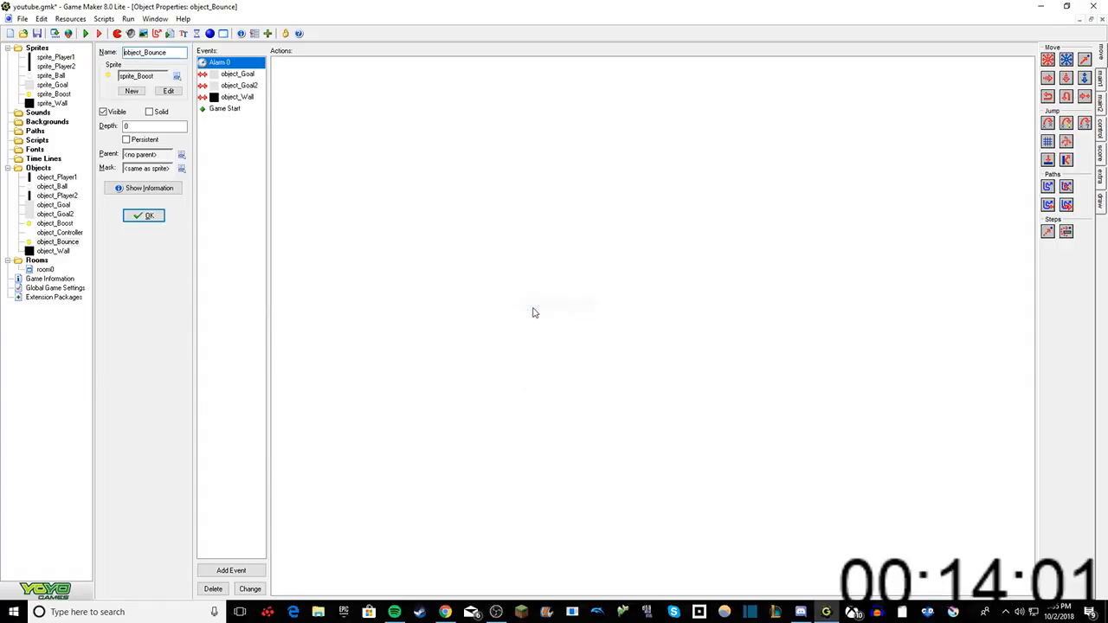
right_click(245, 64)
left_click(264, 109)
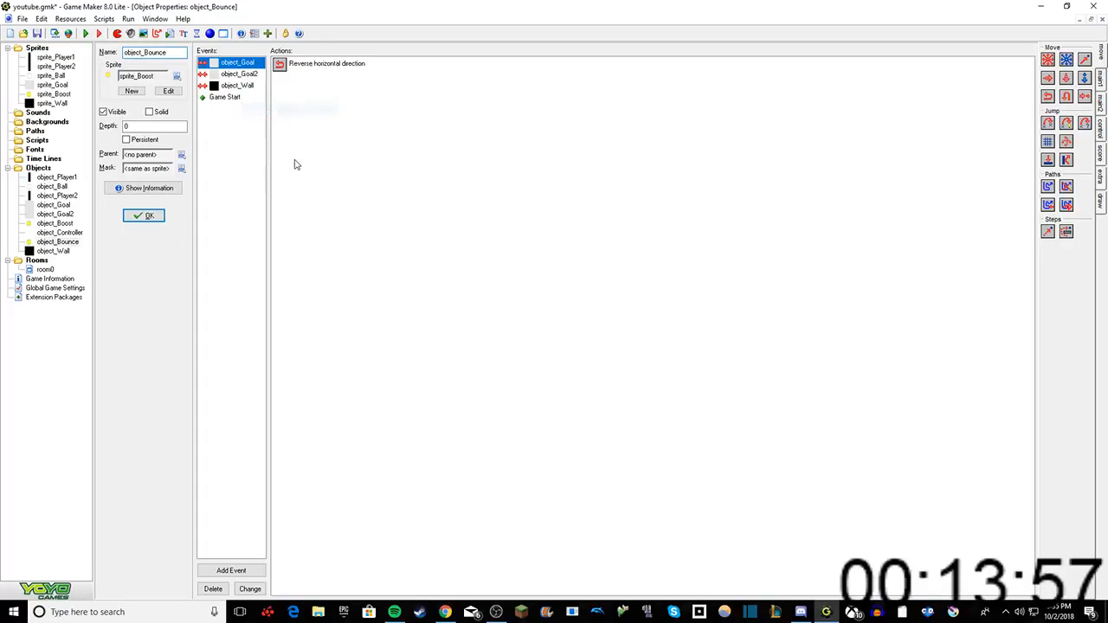
Step: Look through the mouse and keyboard events for object_Bounce, try a keyboard Enter event and delete it again
right_click(218, 171)
left_click(255, 178)
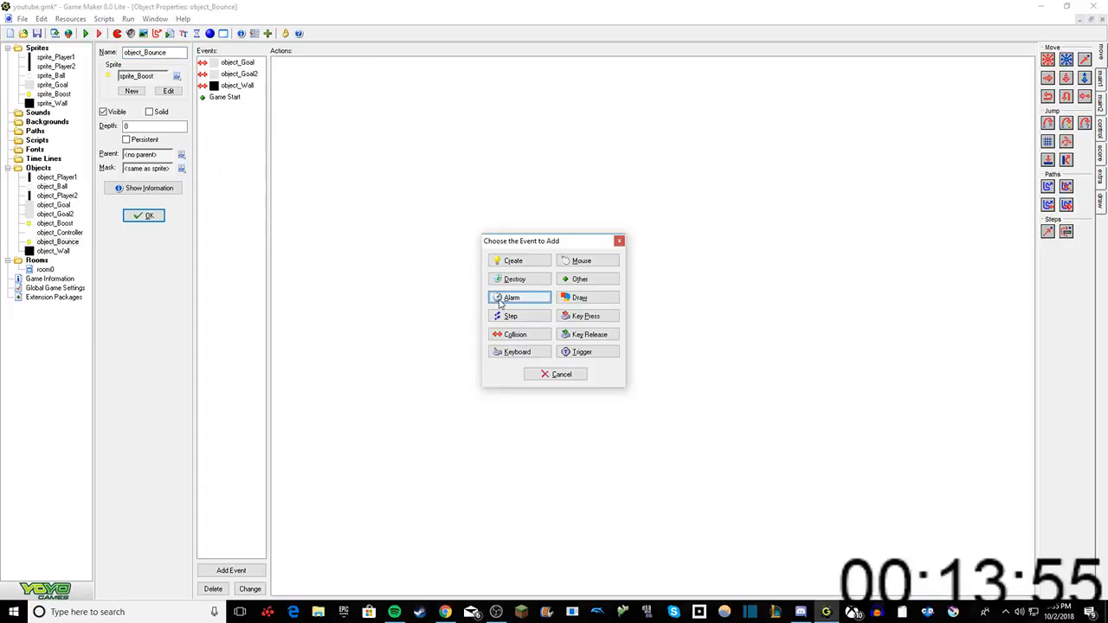
left_click(584, 262)
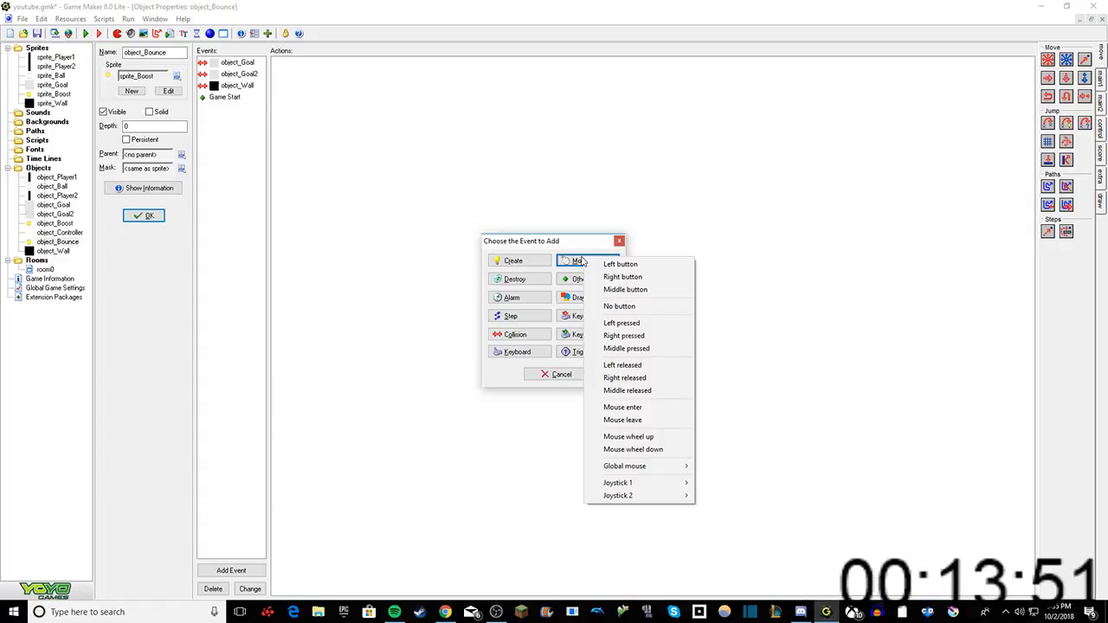
left_click(567, 249)
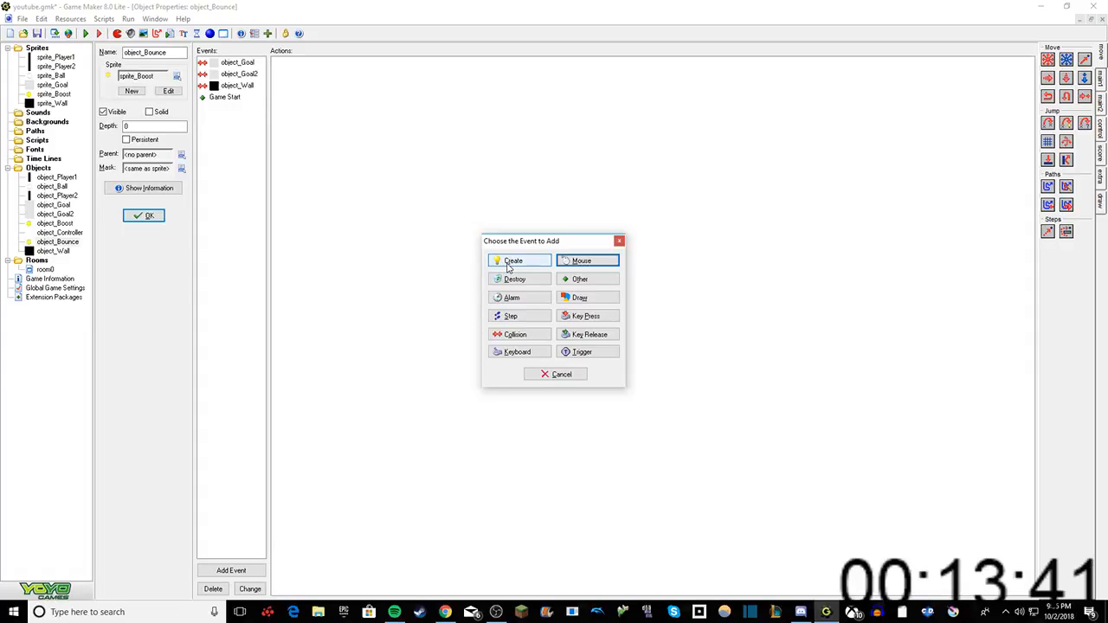
left_click(532, 352)
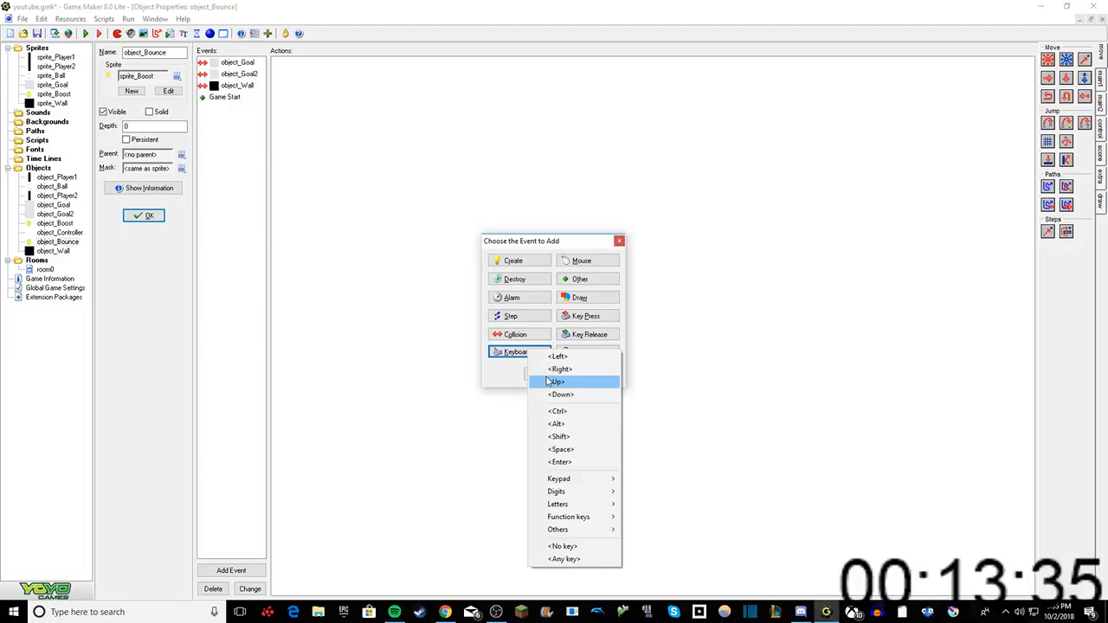
mouse_move(599, 517)
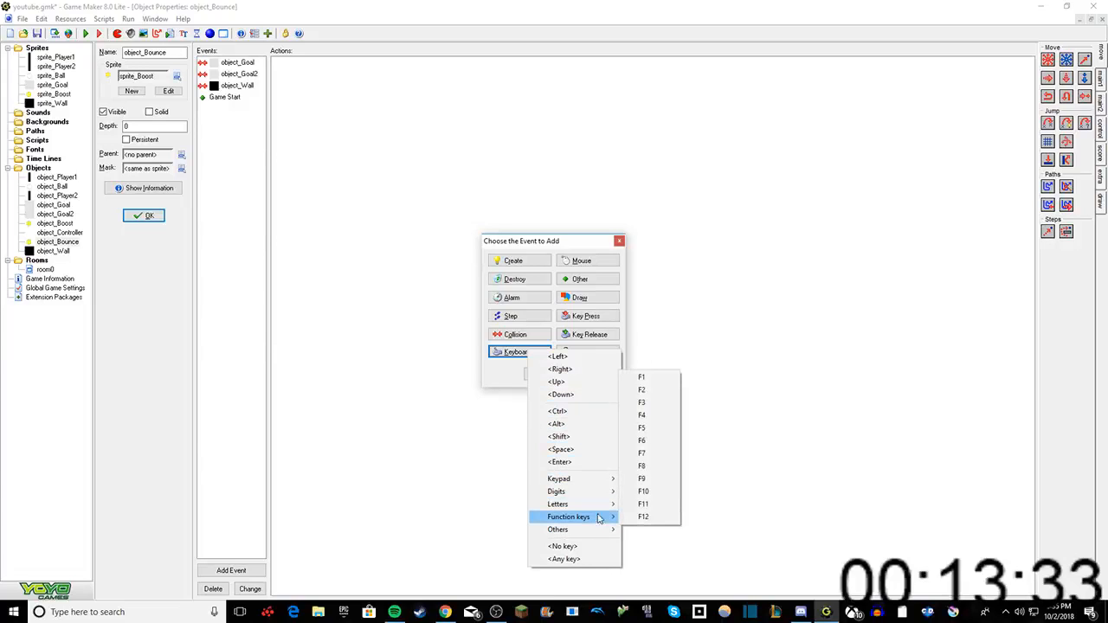
left_click(560, 462)
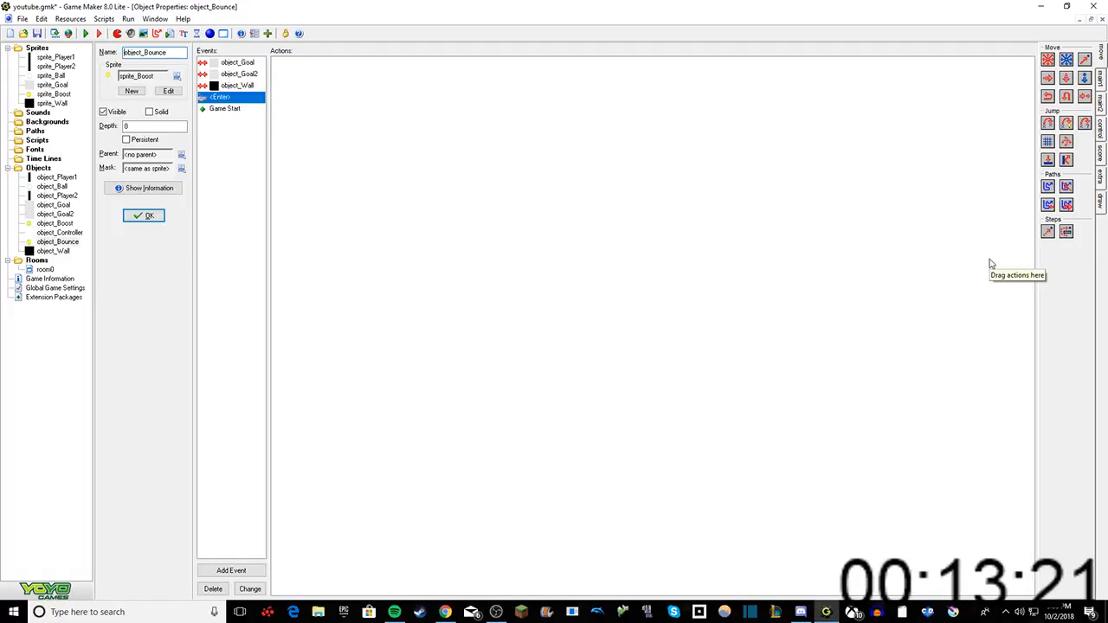
right_click(238, 98)
left_click(260, 145)
Step: Try a keyboard event for the letter D on object_Bounce and delete it again
right_click(265, 126)
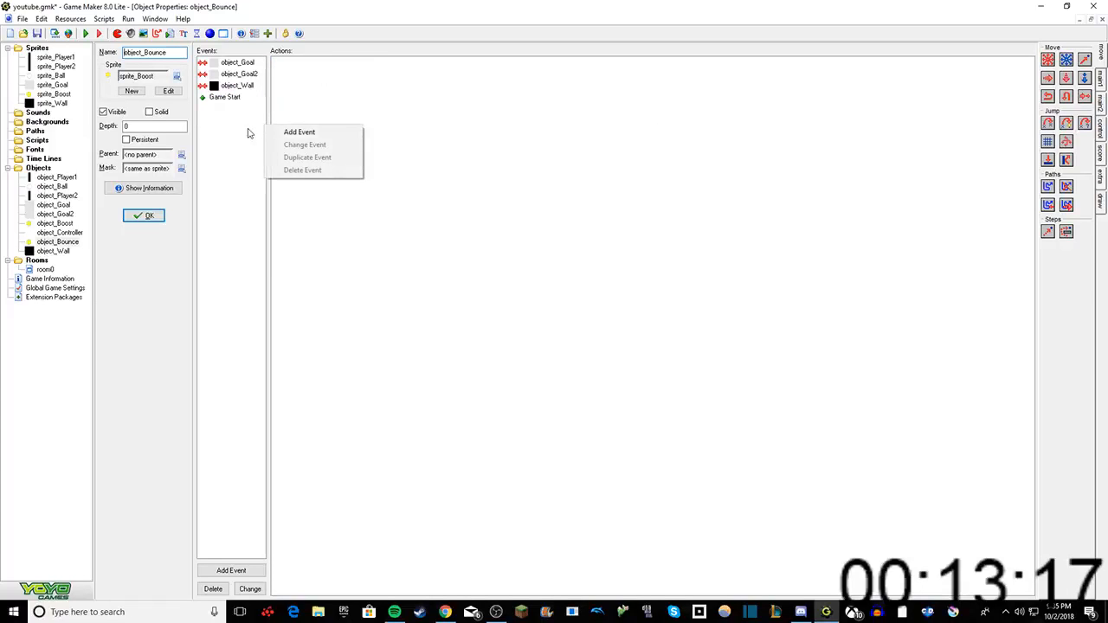
right_click(216, 128)
left_click(250, 133)
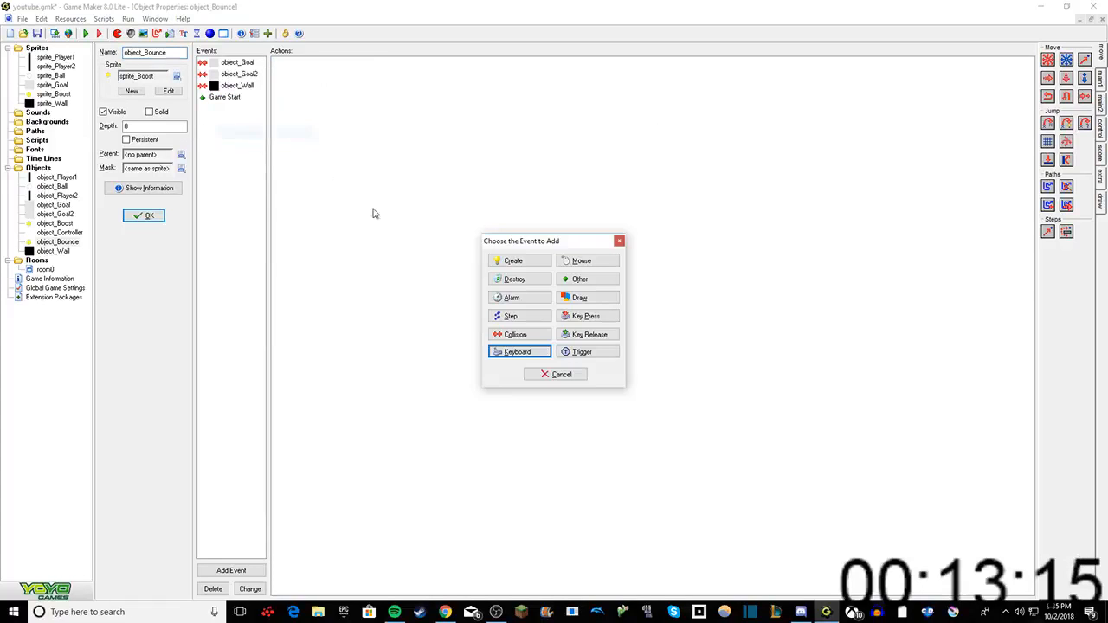
left_click(506, 361)
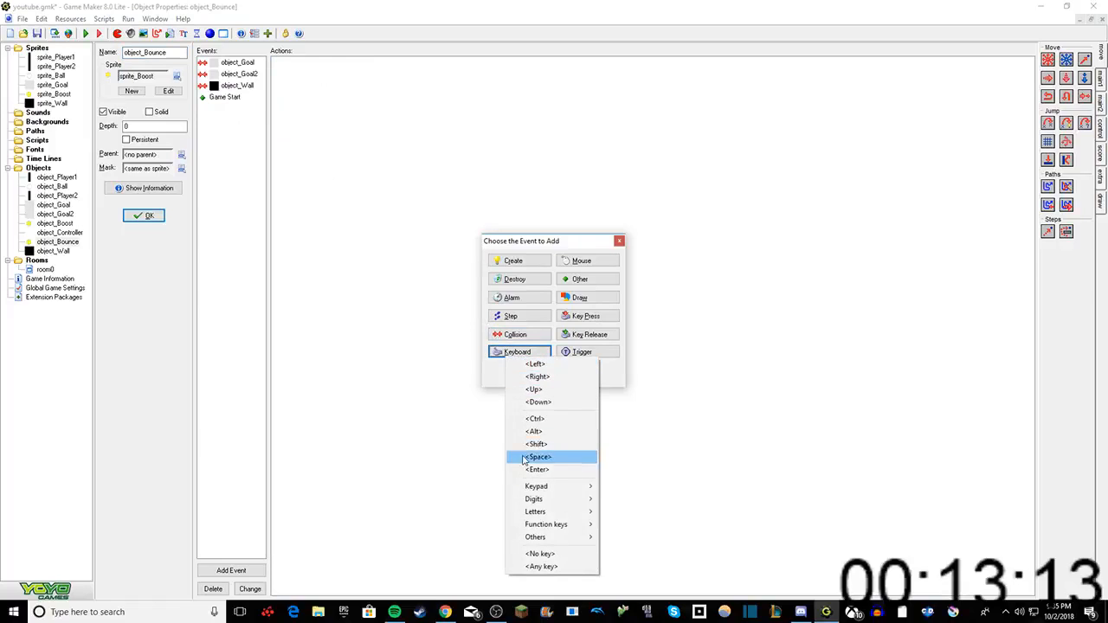
mouse_move(552, 490)
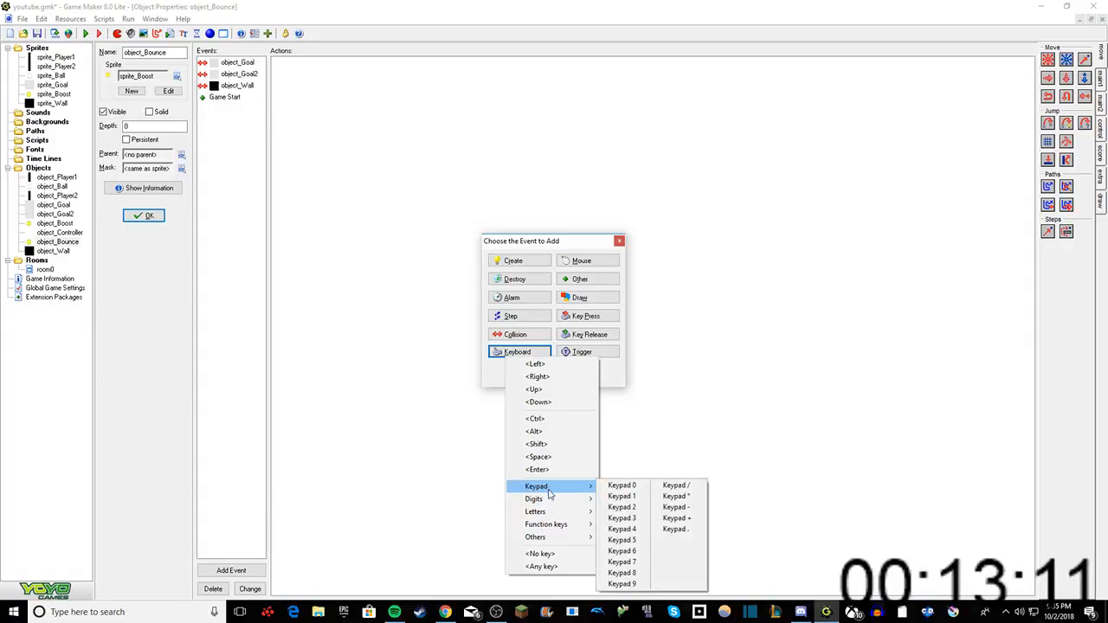
mouse_move(539, 515)
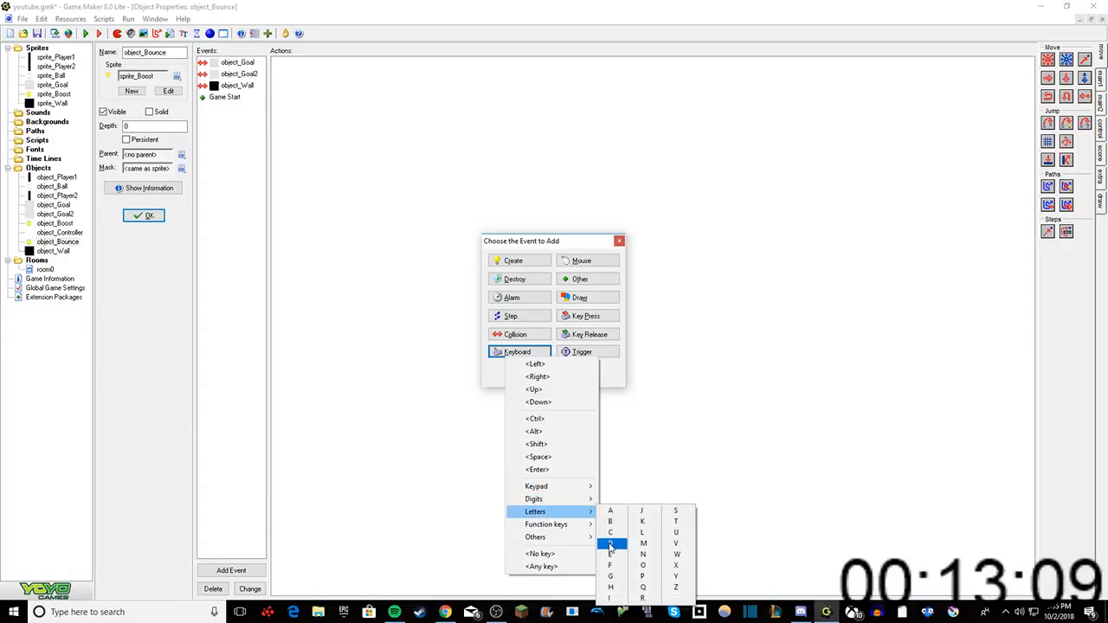
left_click(610, 544)
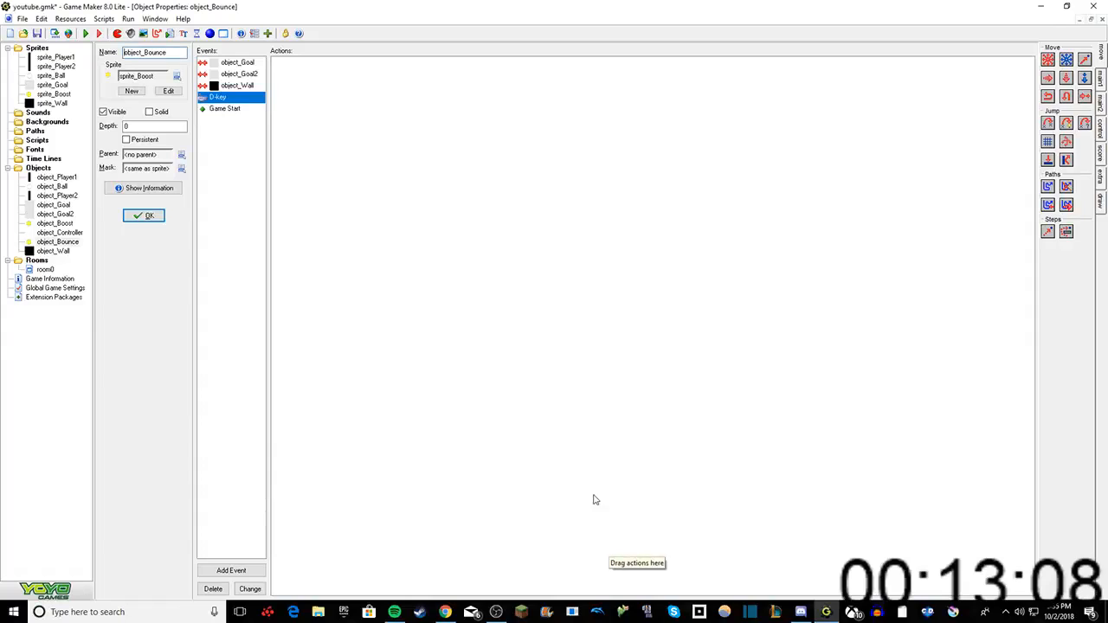
right_click(221, 97)
left_click(260, 137)
Step: Add a key press event for the letter D to object_Bounce
right_click(248, 164)
left_click(285, 165)
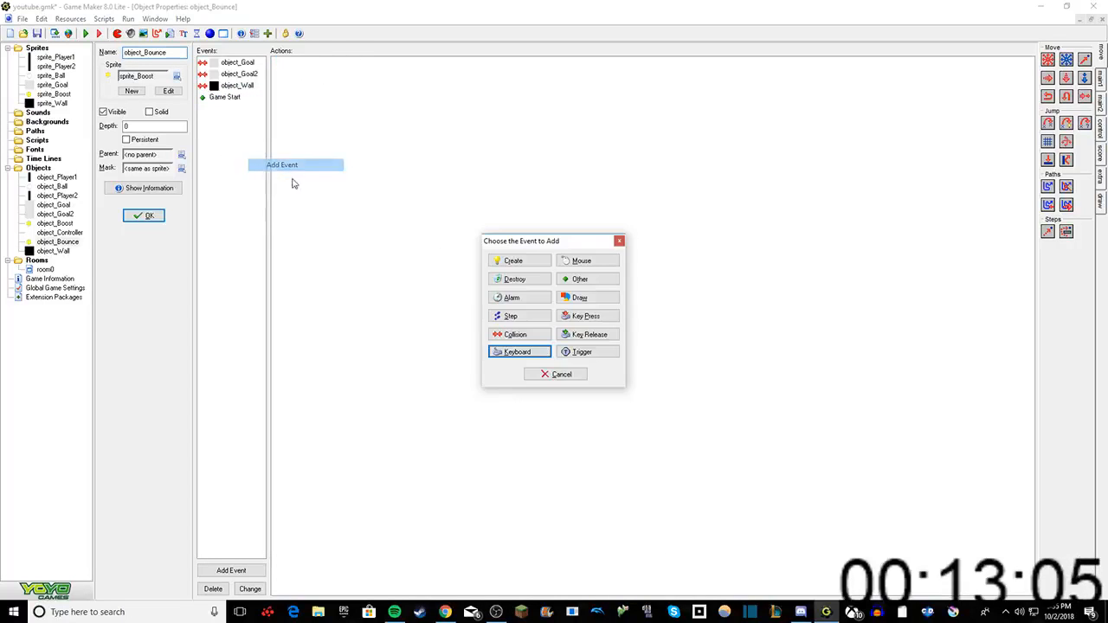
left_click(587, 316)
mouse_move(606, 441)
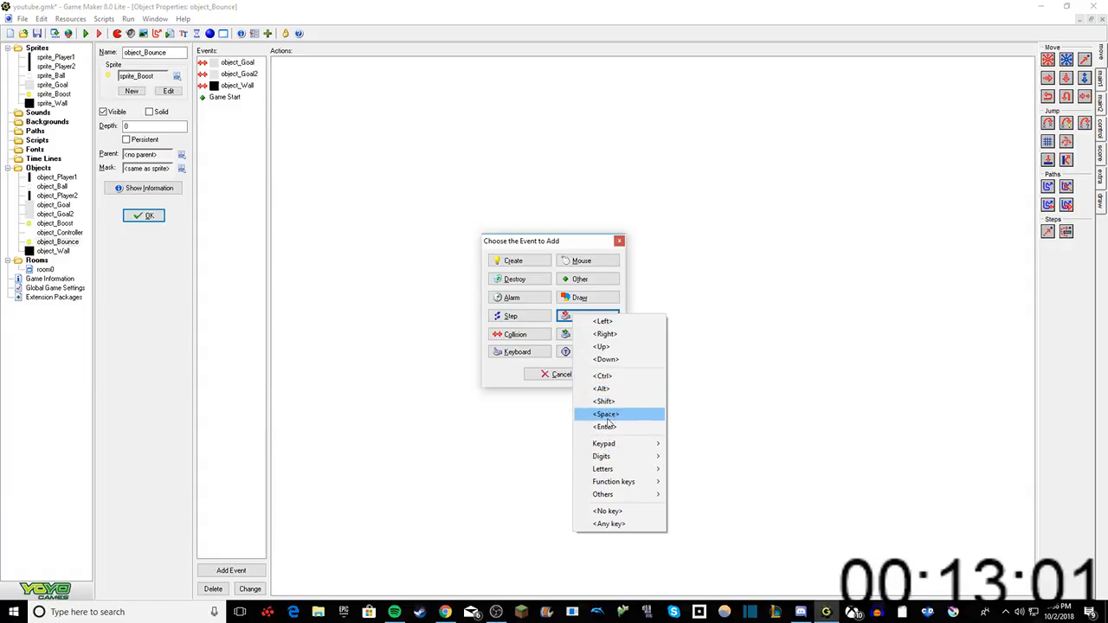
mouse_move(641, 468)
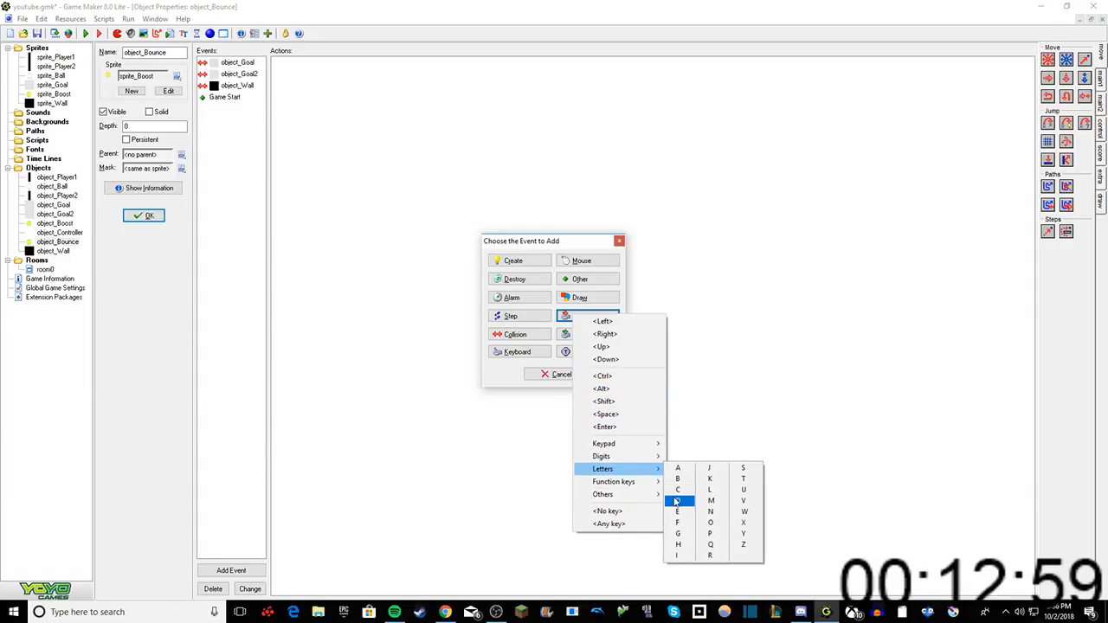
left_click(677, 501)
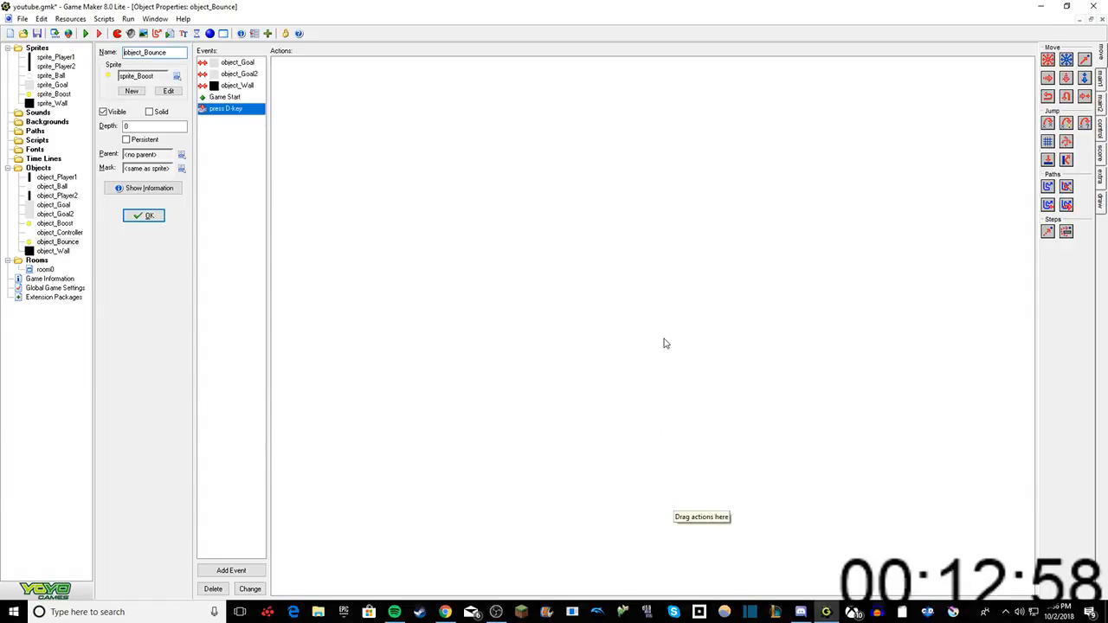
Step: Add a Create Instance action for object_Boost at relative position 0, 0 to object_Bounce's D key press event
left_click(1101, 81)
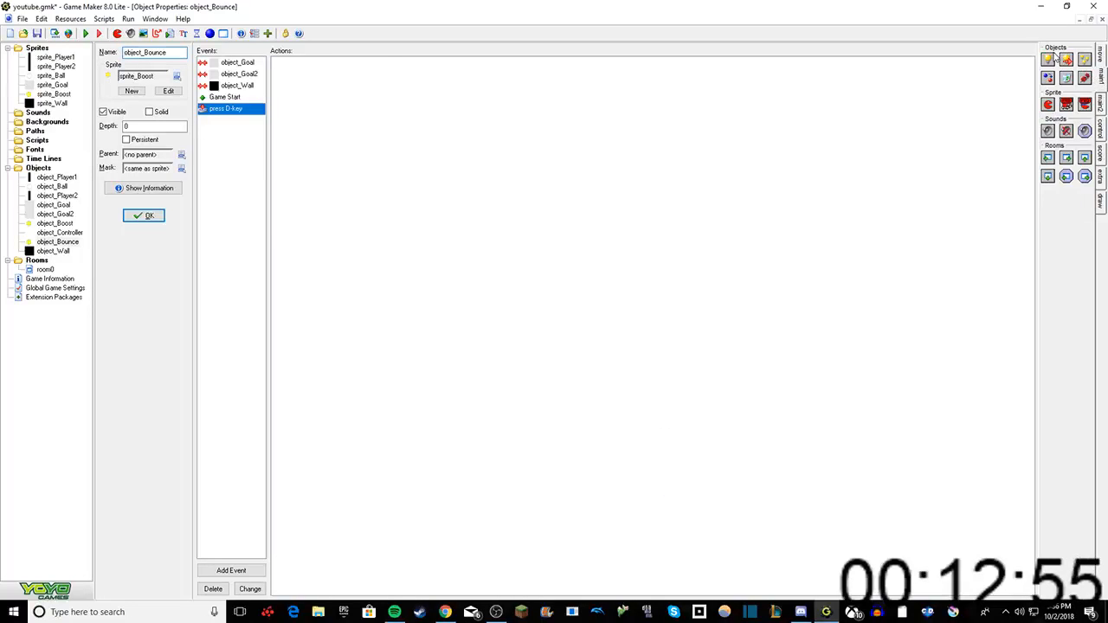
left_click_drag(1048, 59, 796, 158)
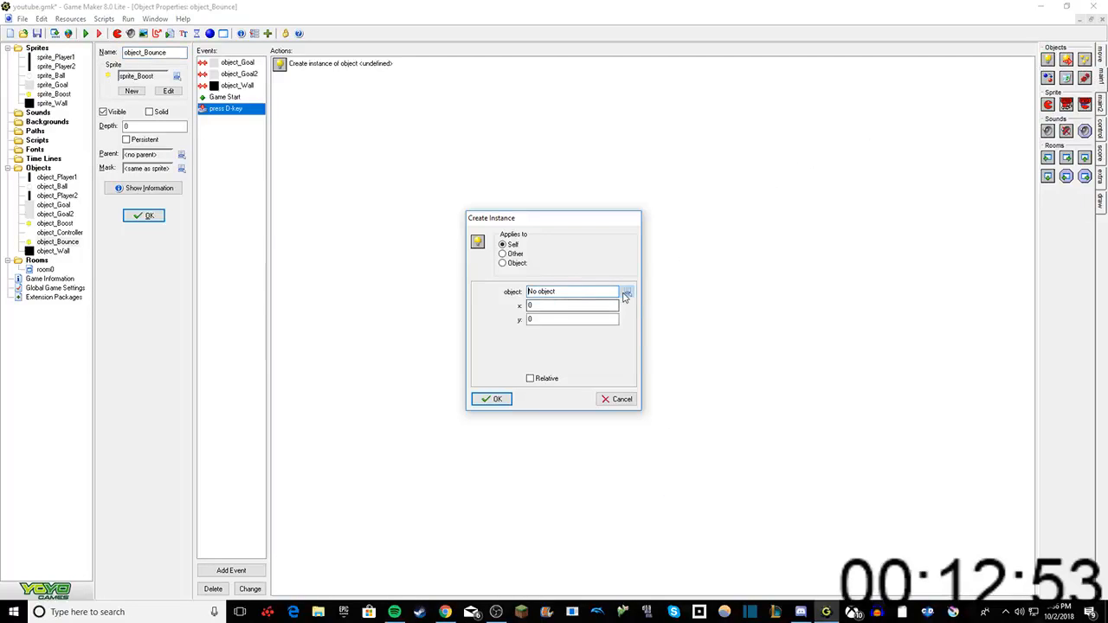
left_click(625, 294)
left_click(649, 374)
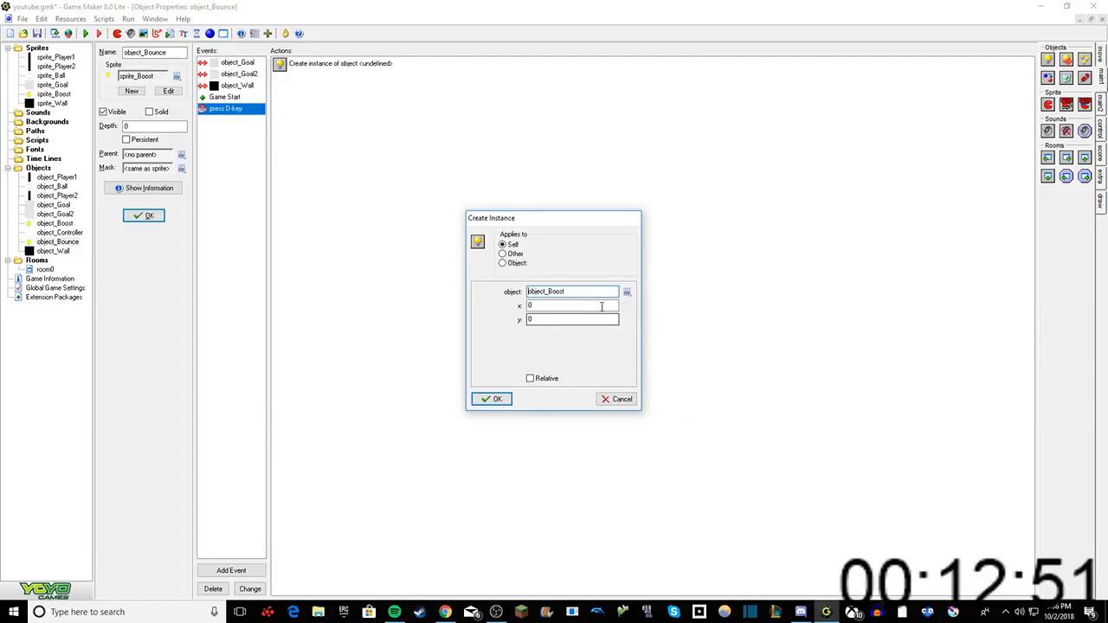
left_click(530, 379)
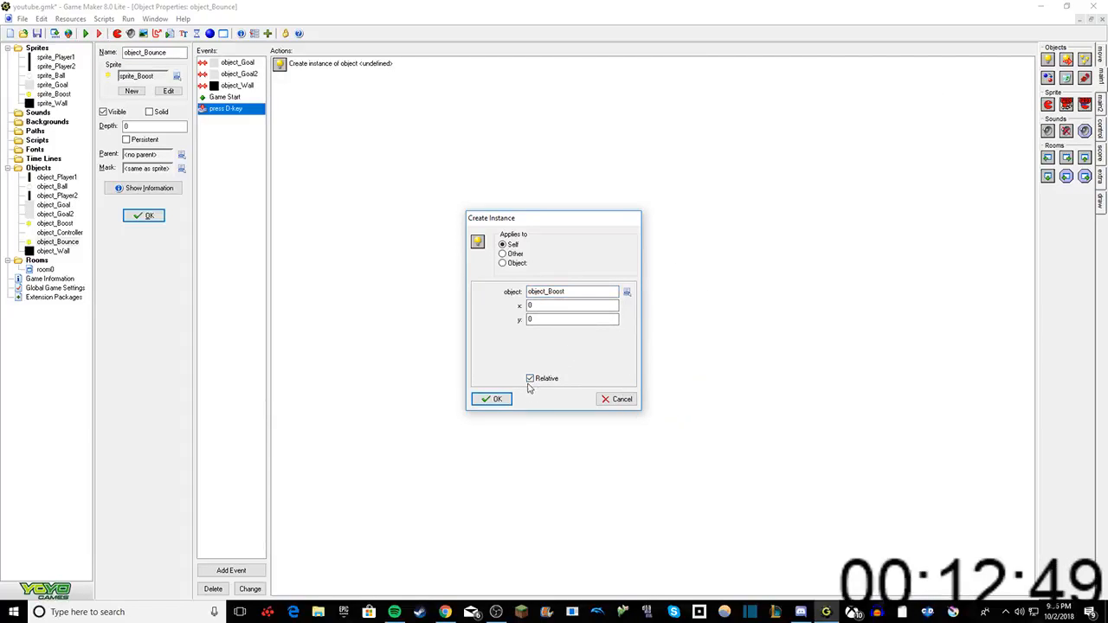
left_click(489, 399)
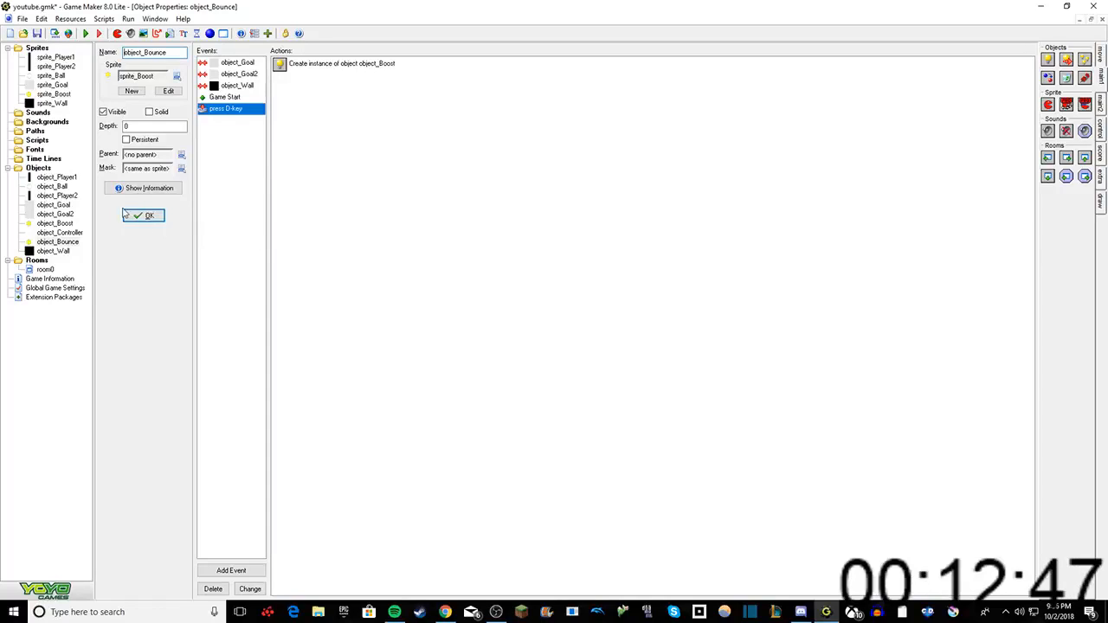
Step: Duplicate object_Bounce's D key press event as a key press event for the Left arrow
right_click(223, 109)
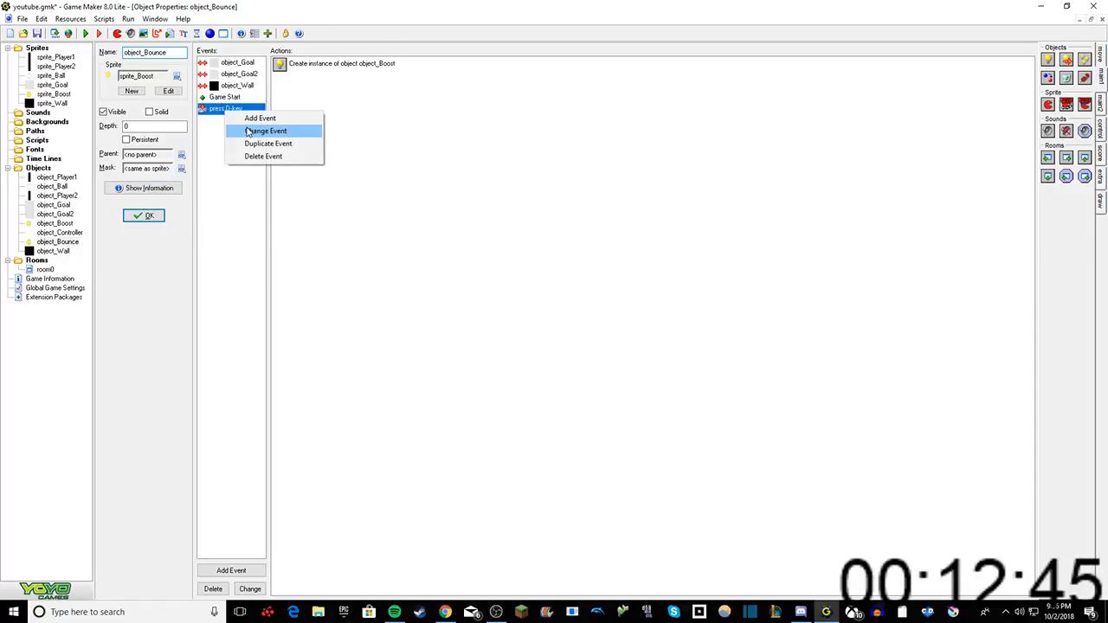
left_click(259, 130)
left_click(577, 316)
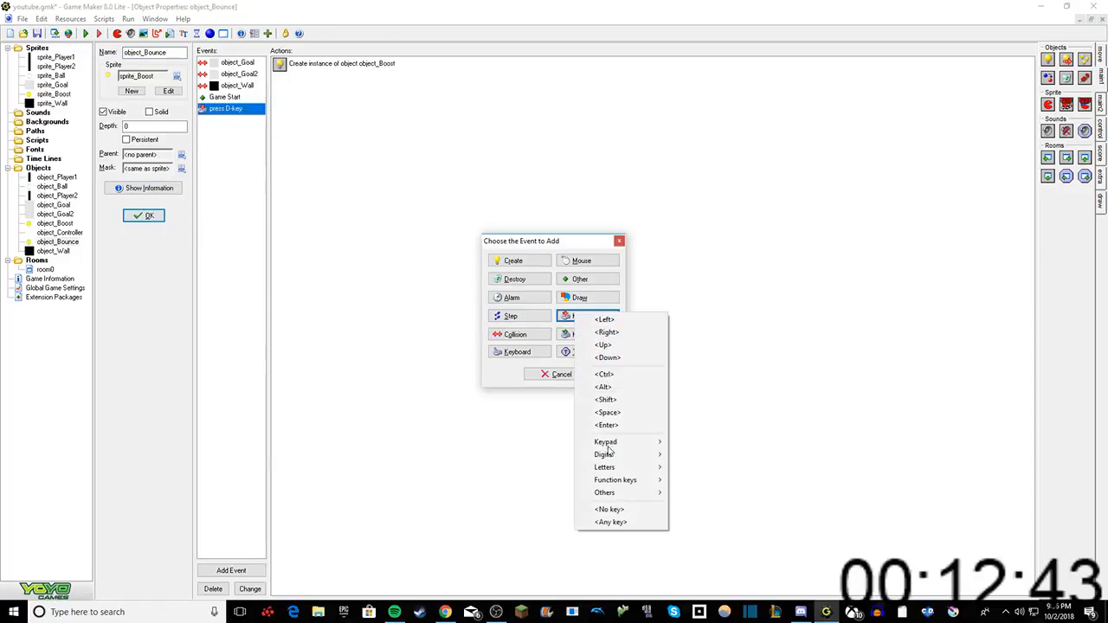
mouse_move(610, 461)
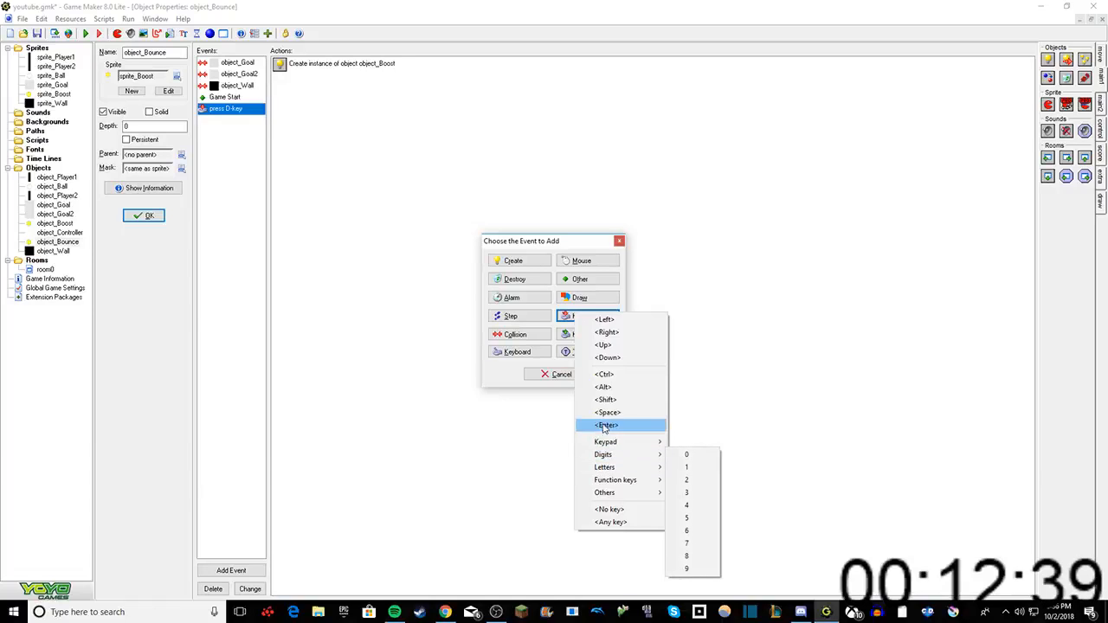
left_click(619, 321)
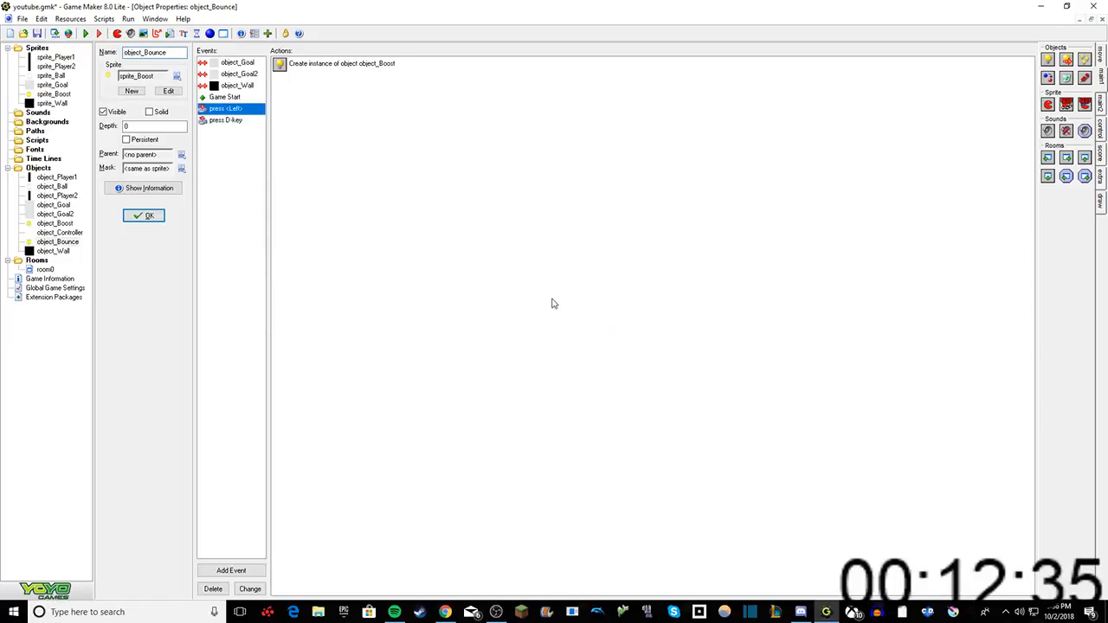
Step: Duplicate object_Bounce's Left arrow key press event as a key press event for the letter A
right_click(241, 112)
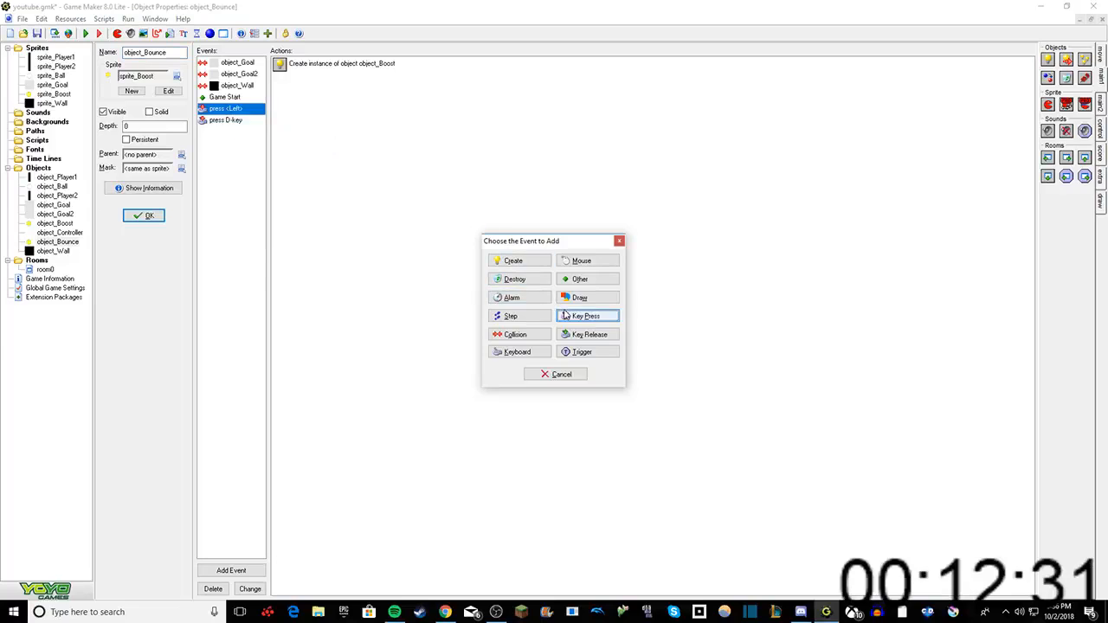
left_click(571, 316)
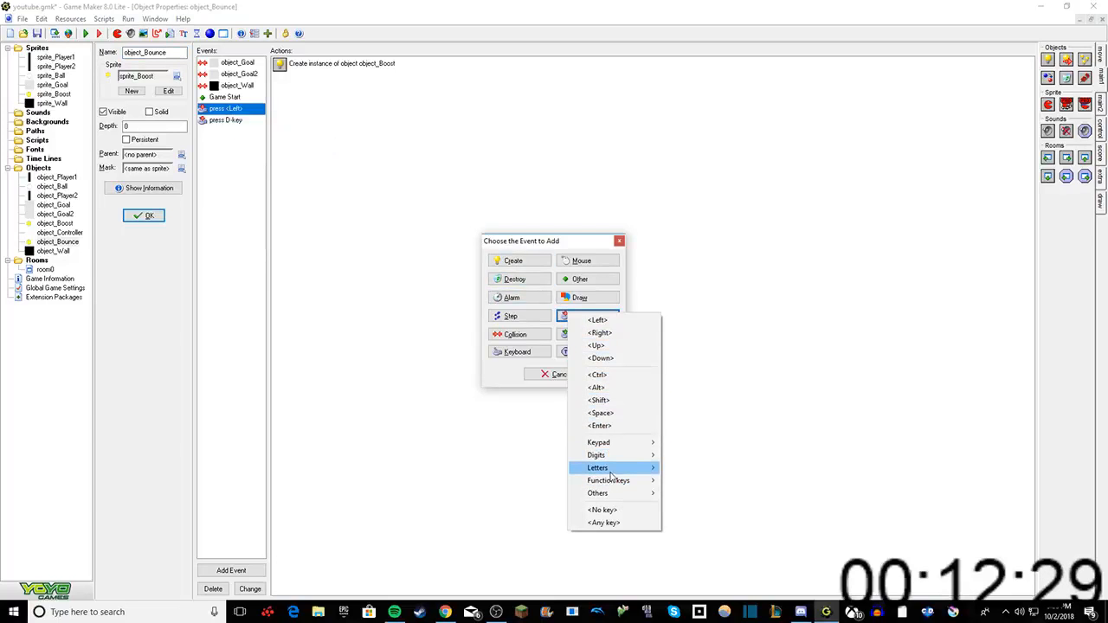
mouse_move(612, 473)
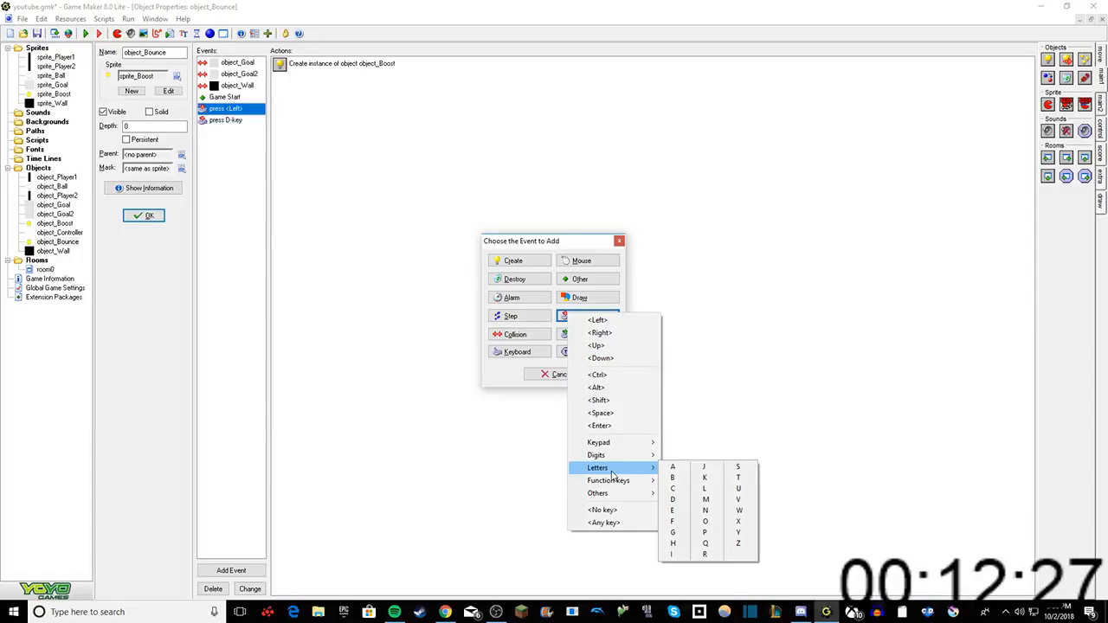
left_click(672, 467)
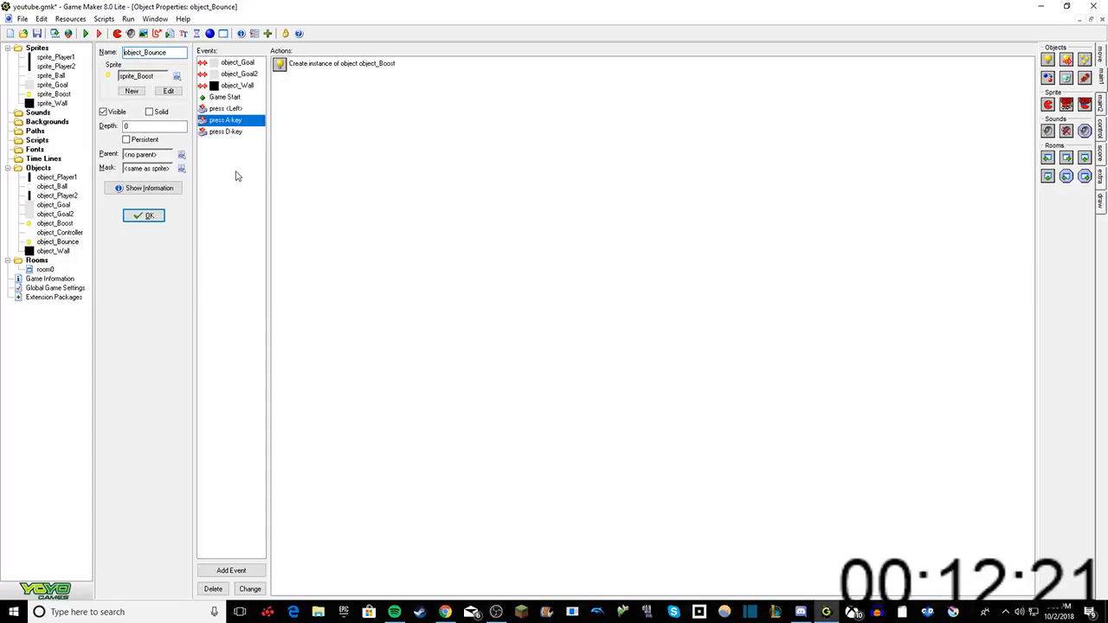
Step: Duplicate object_Bounce's Left arrow key press event as a key press event for the Right arrow
right_click(225, 109)
left_click(260, 141)
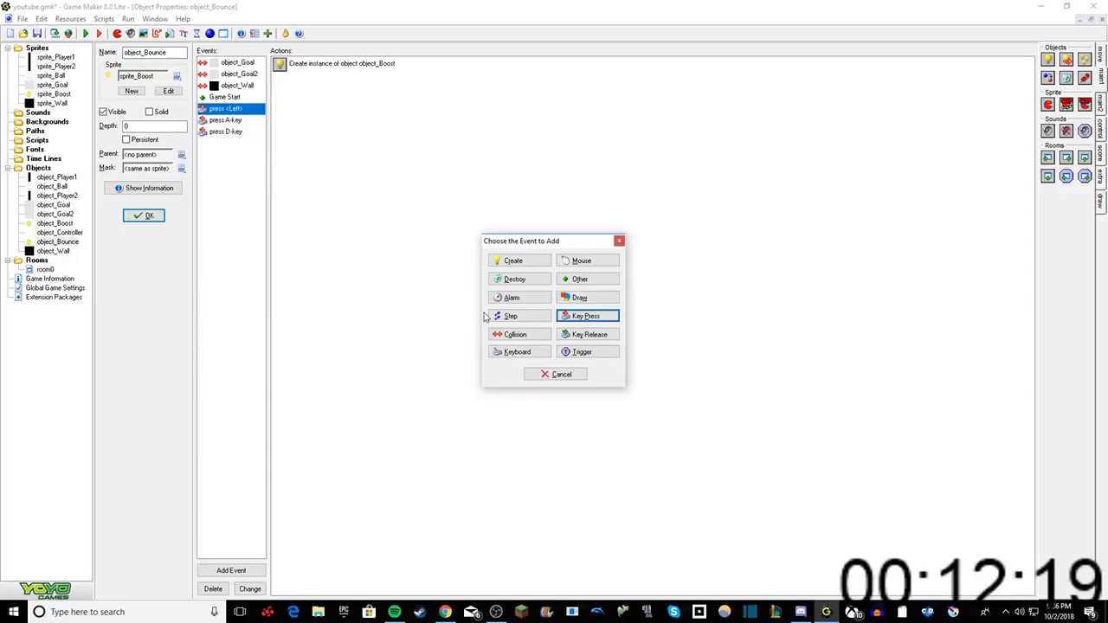
left_click(579, 317)
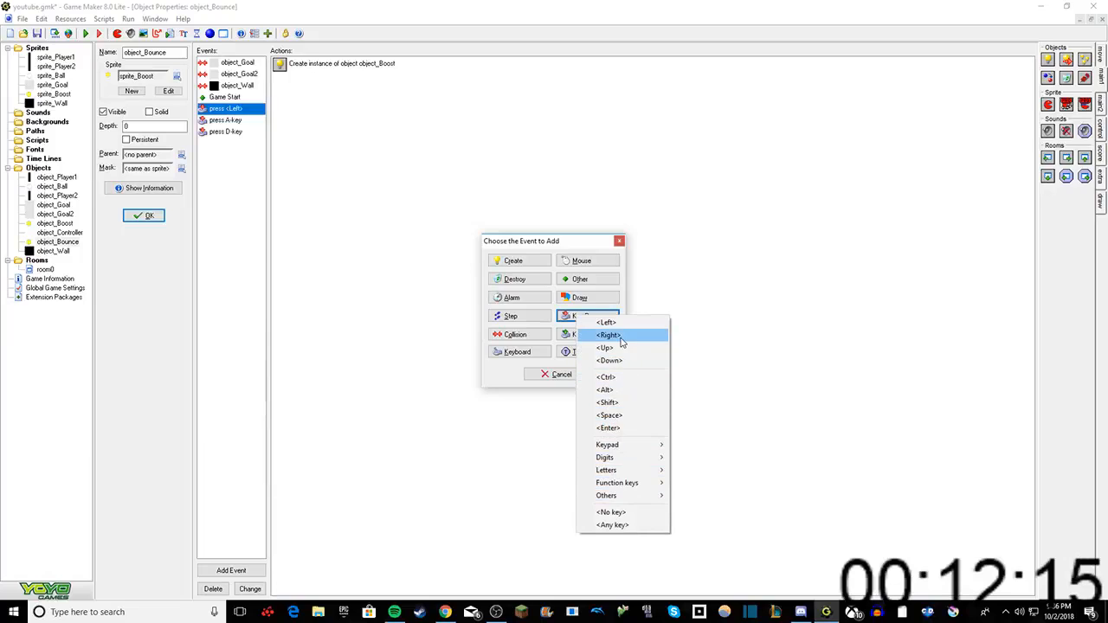
left_click(620, 337)
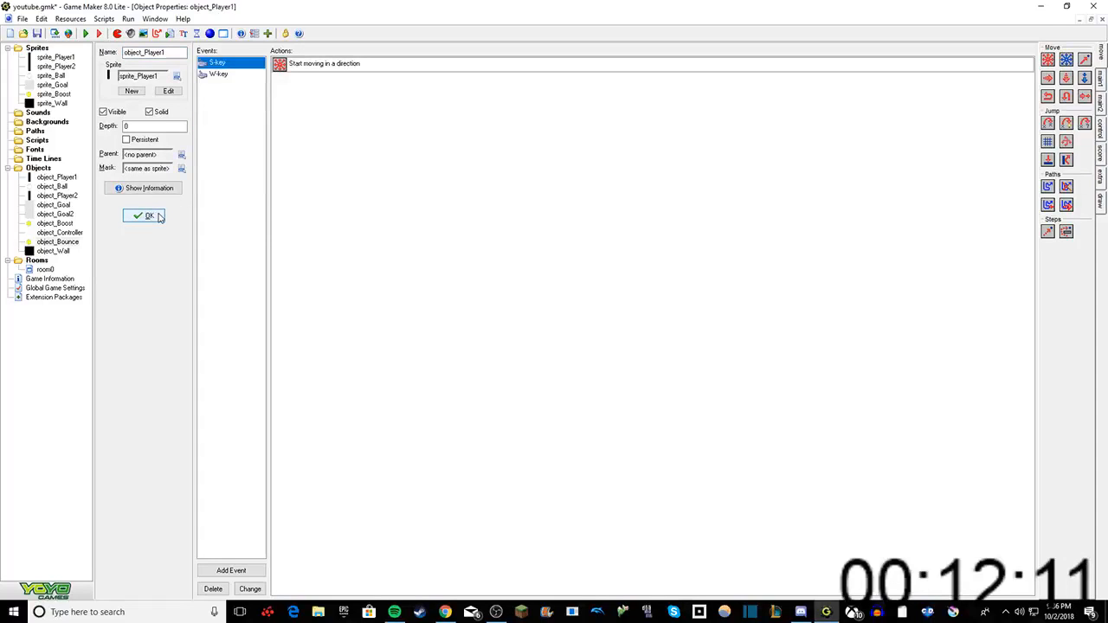
Step: Close object_Player1's properties and run the game, dismissing the Windows DirectPlay installation prompt
left_click(147, 216)
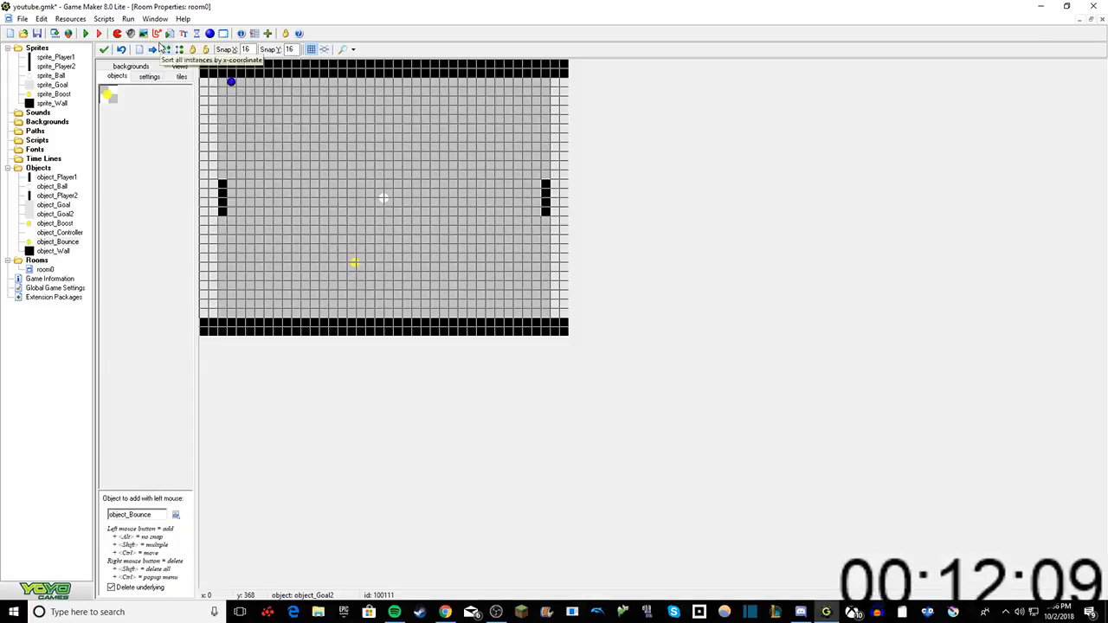
left_click(84, 33)
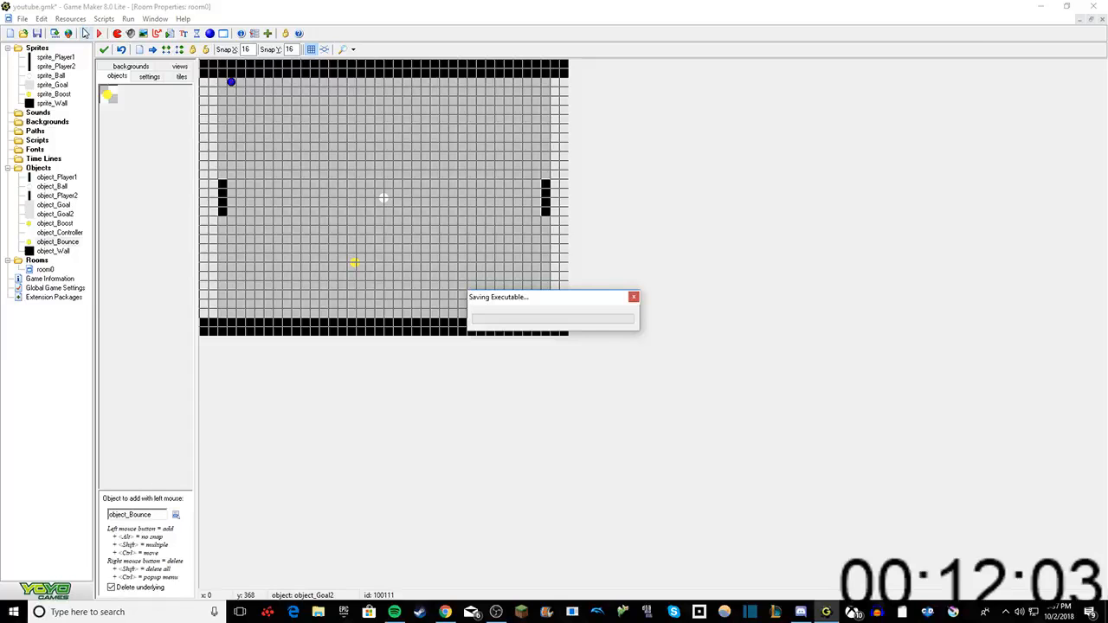
key("alt+Tab")
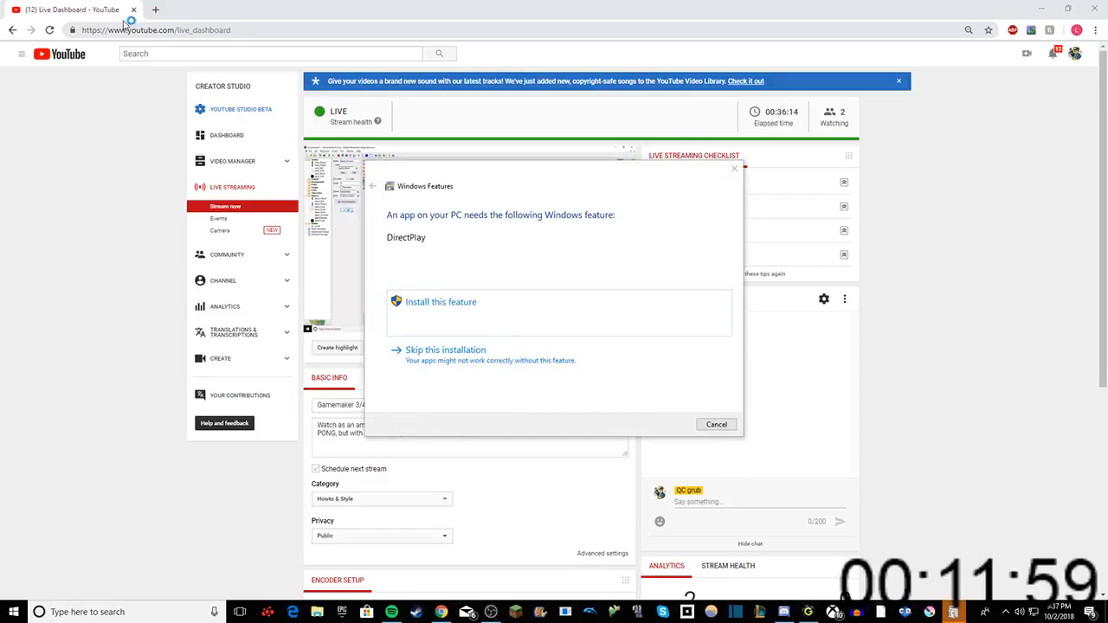
left_click(734, 168)
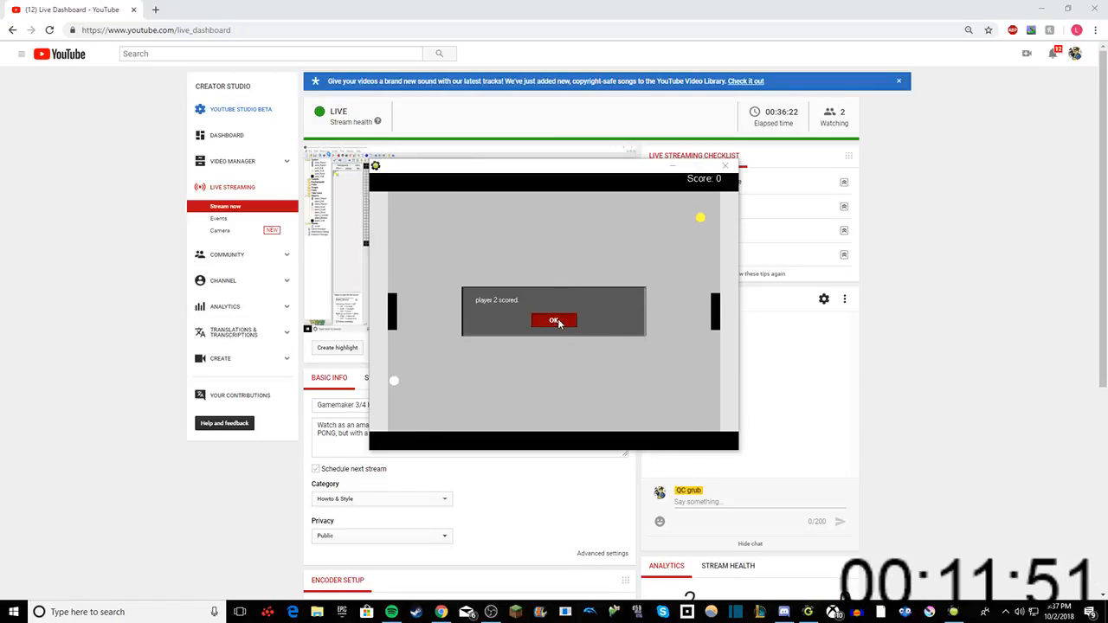
Step: Play-test the Pong game by moving the paddles through several rounds, dismissing each scoring message
left_click(555, 322)
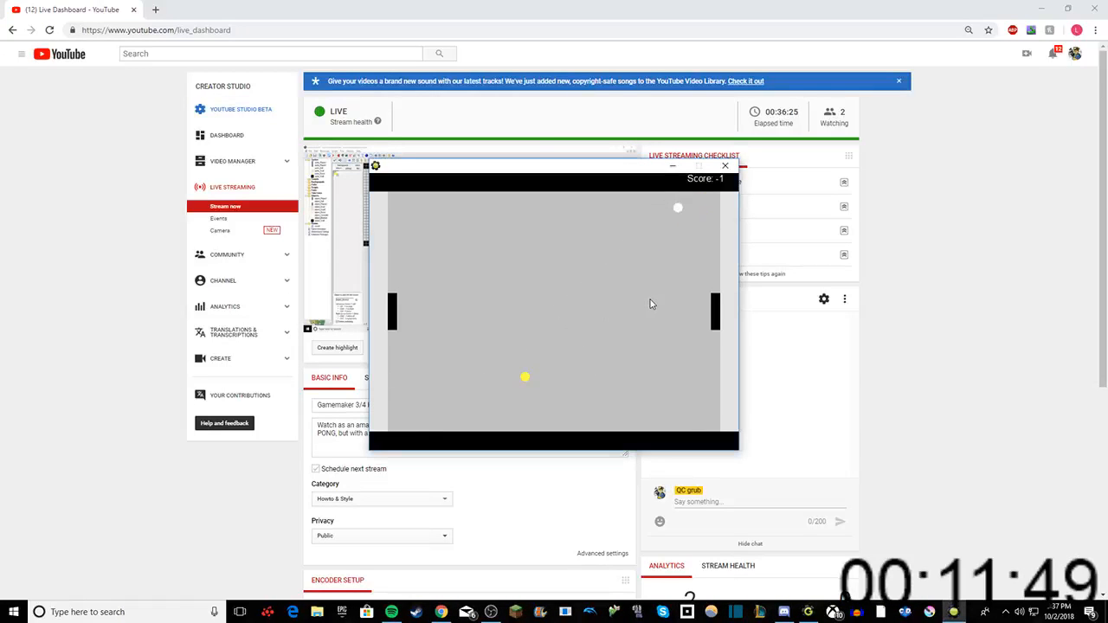
key("Return")
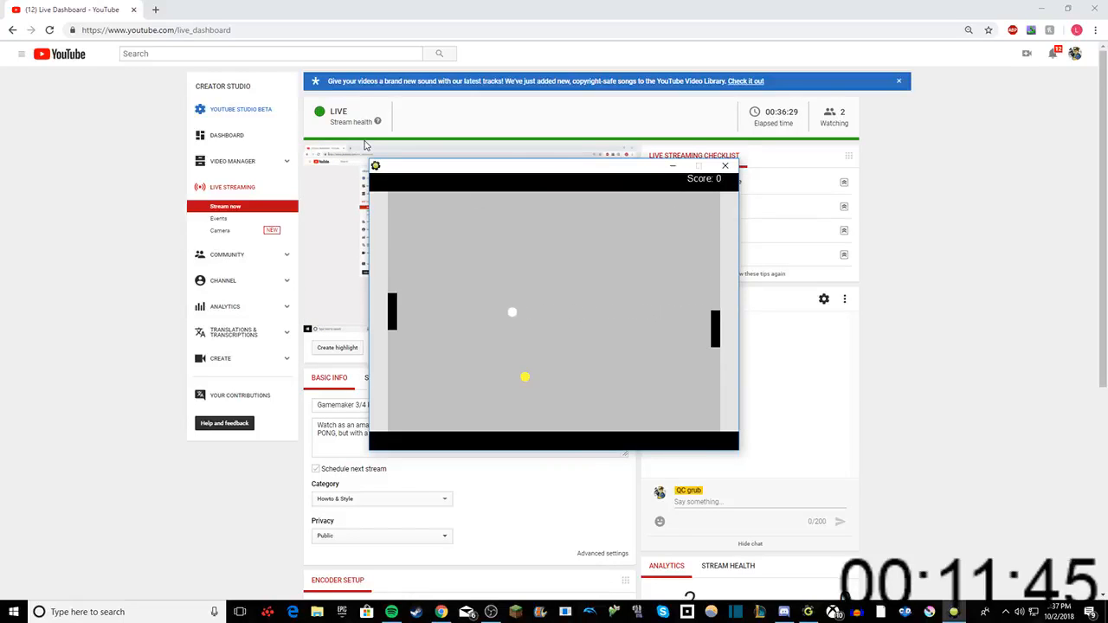
key("Return")
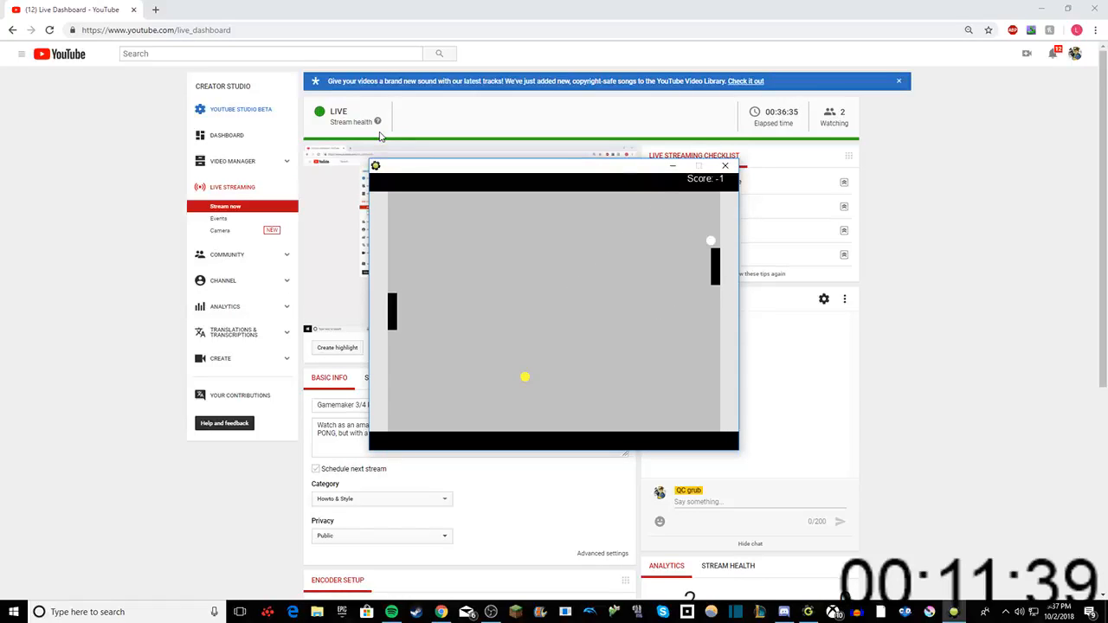
key("Return")
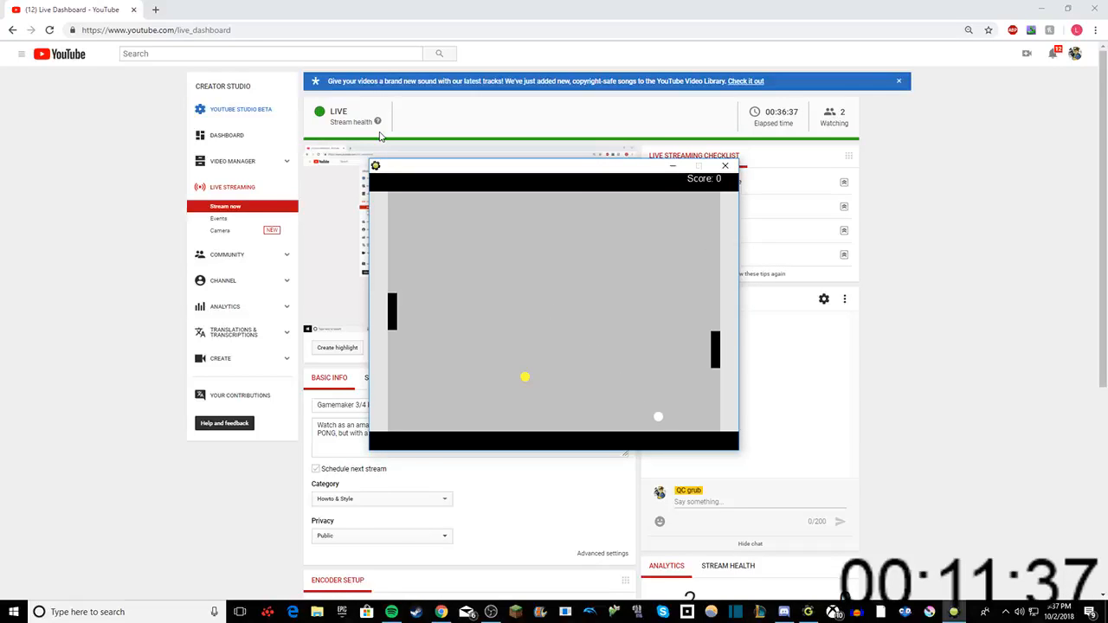
key("Up")
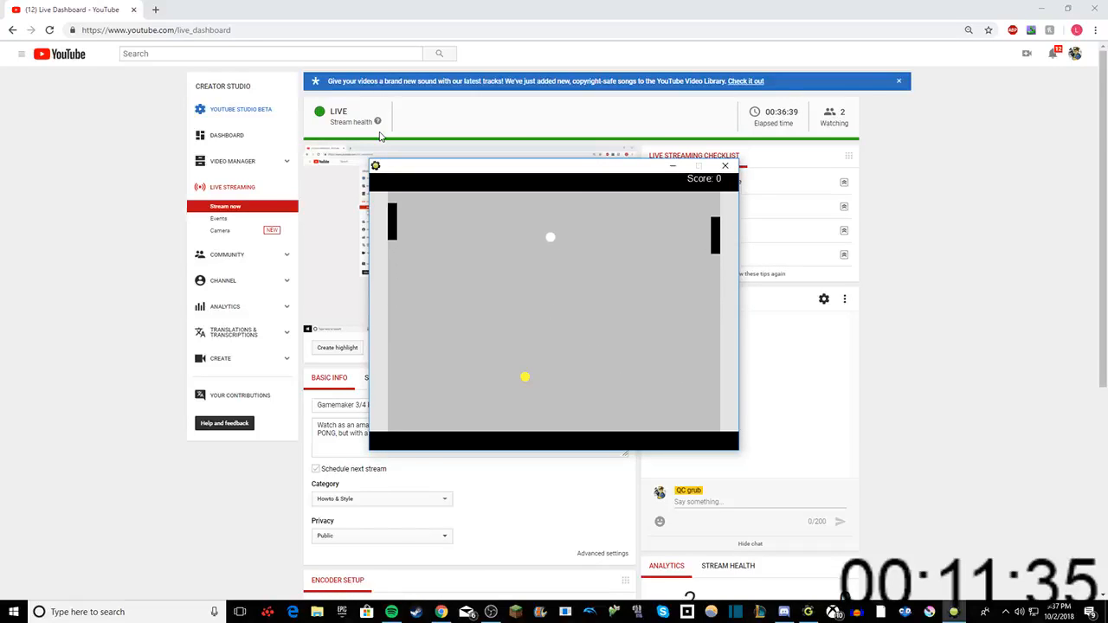
key("Down")
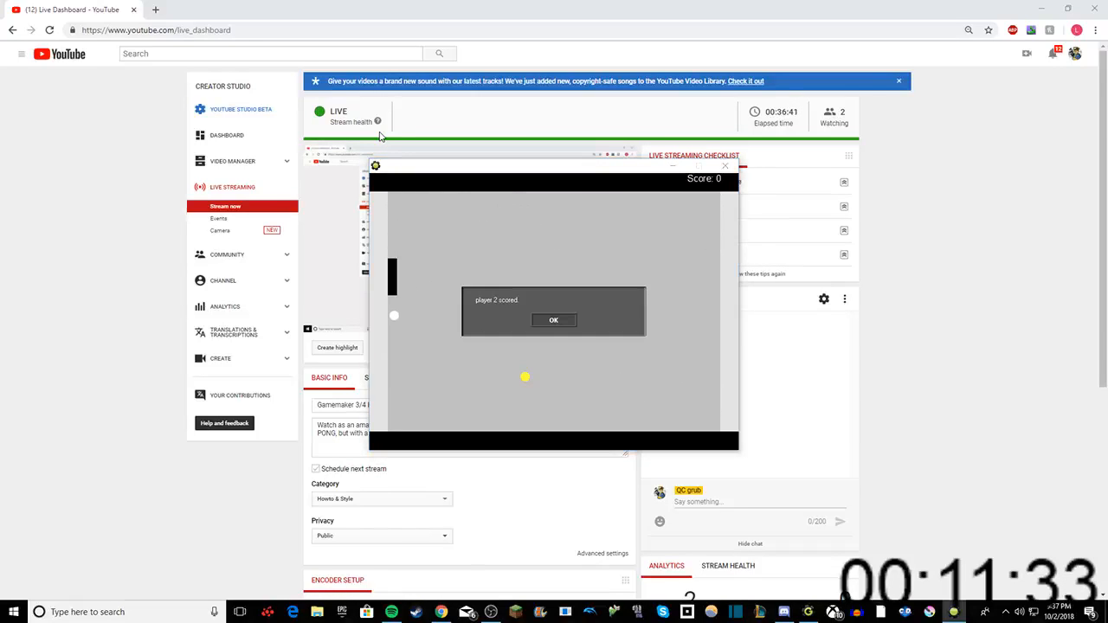
left_click(554, 321)
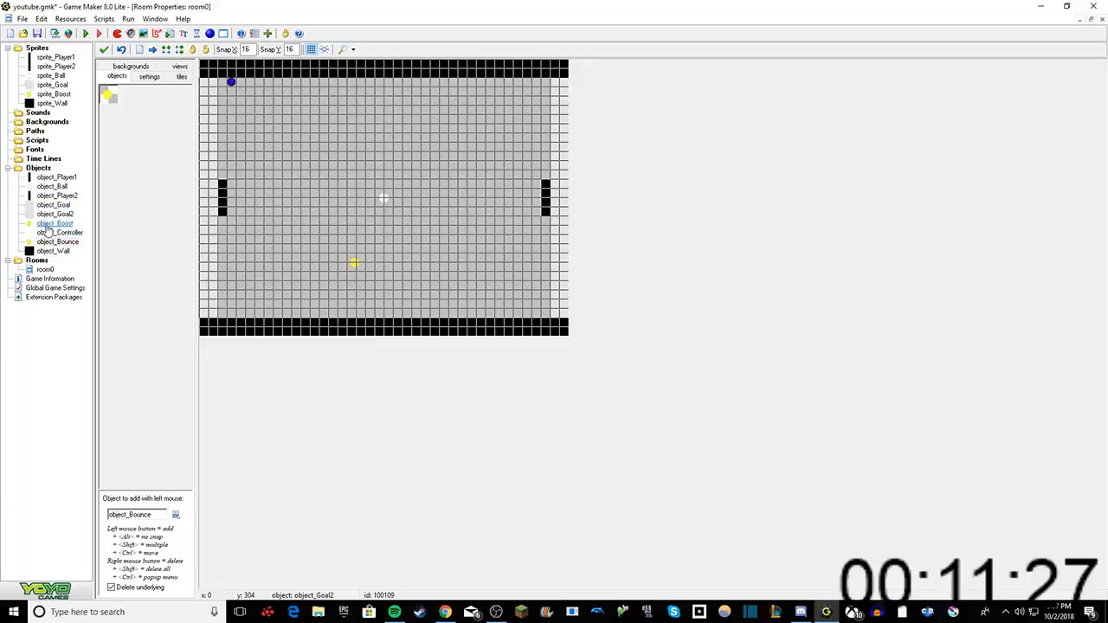
Step: Open object_Controller and add a Game End event to it
double_click(58, 233)
right_click(218, 133)
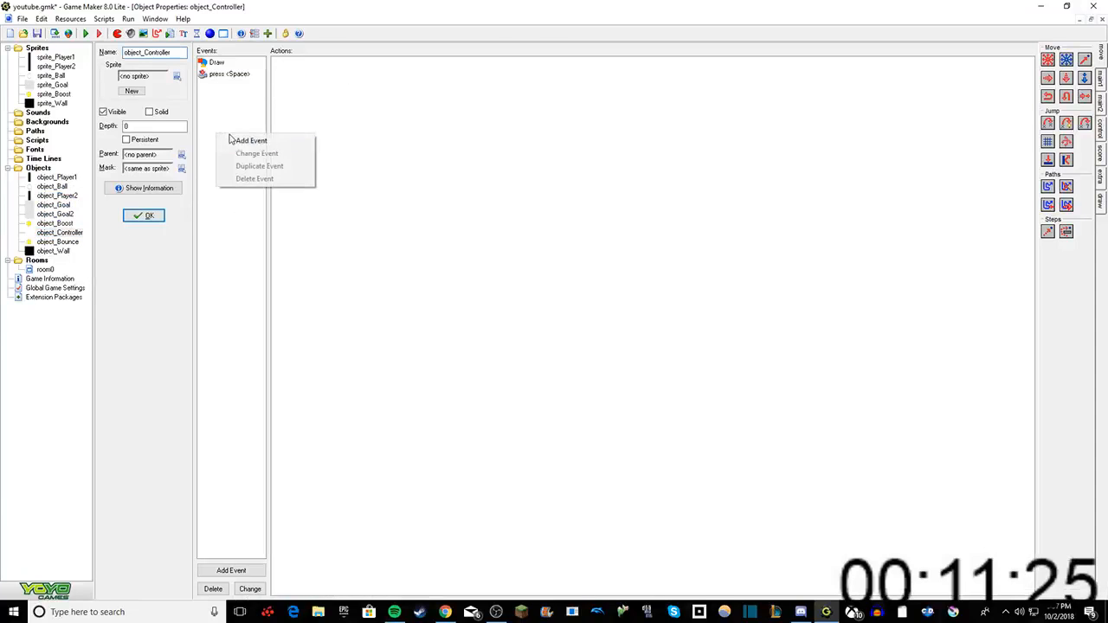
left_click(244, 139)
left_click(579, 278)
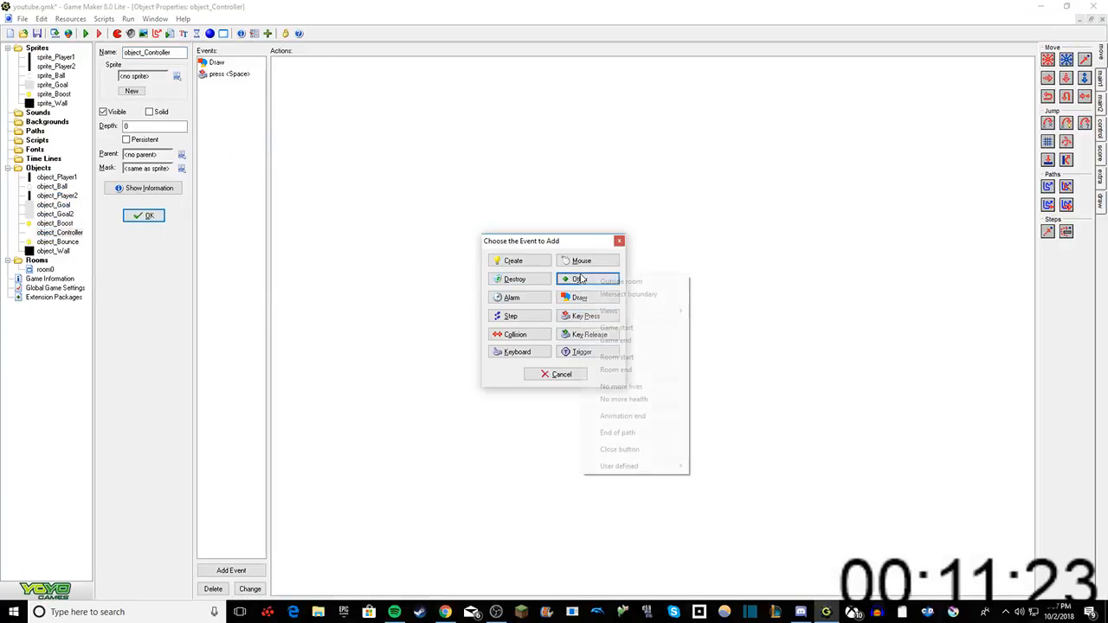
left_click(621, 341)
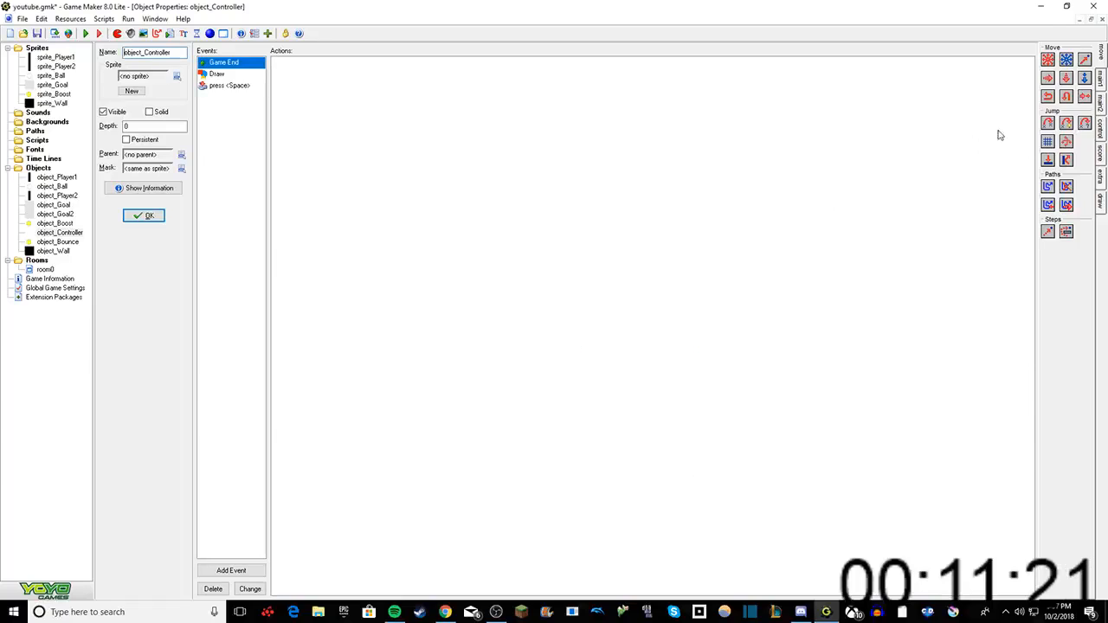
Step: Look through the available actions for the Game End event and review the Space key press event's actions
left_click(1100, 80)
left_click(1101, 104)
left_click(1100, 130)
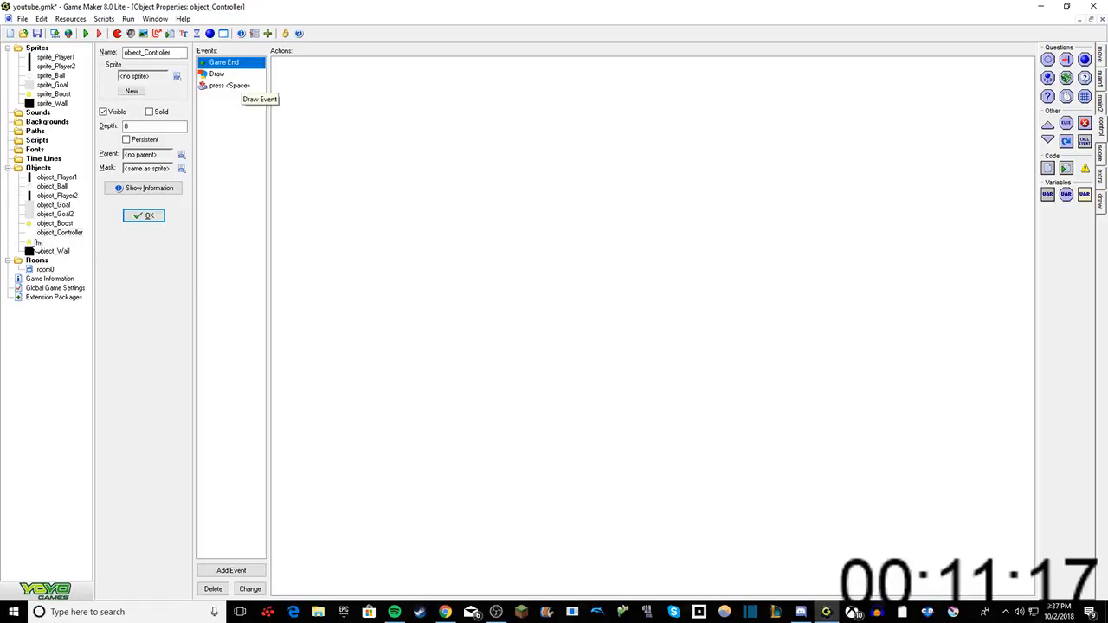
left_click(229, 85)
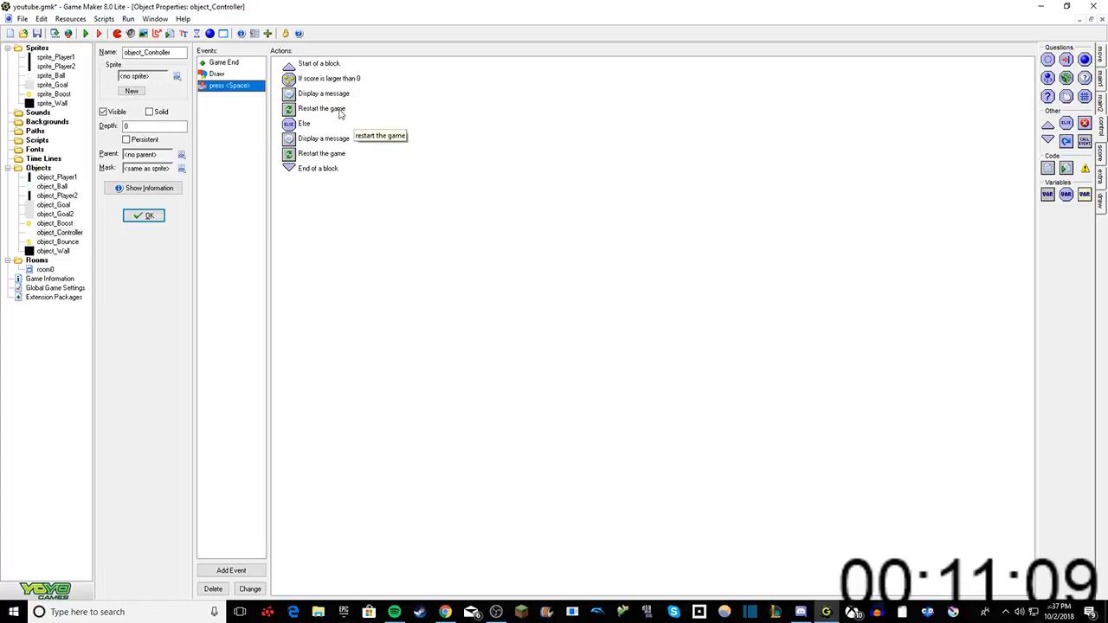
right_click(223, 104)
left_click(217, 110)
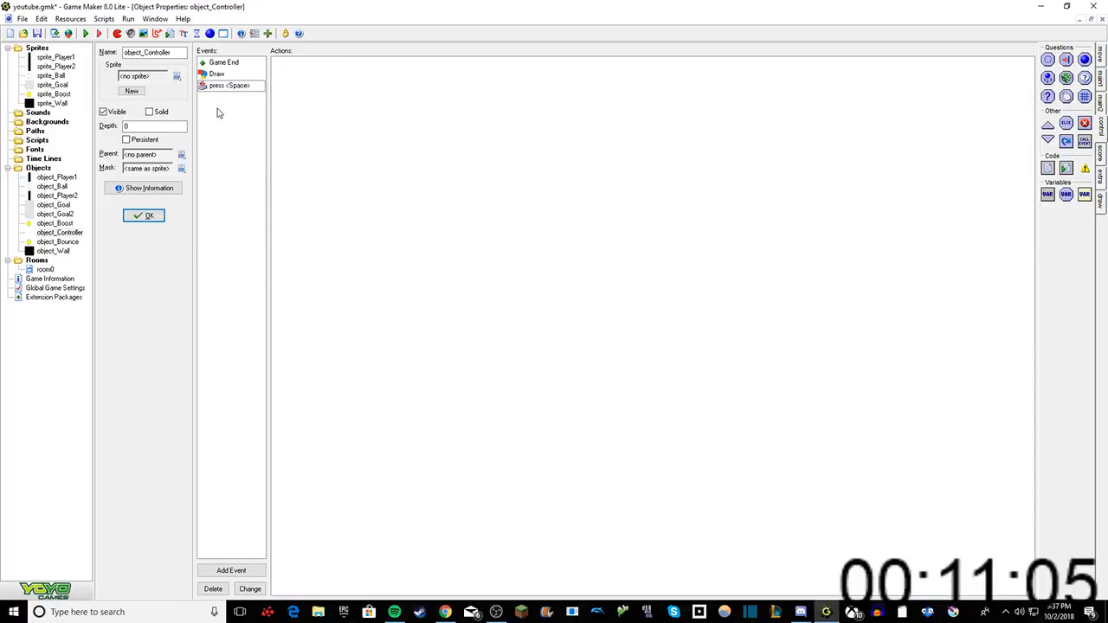
right_click(224, 116)
left_click(239, 122)
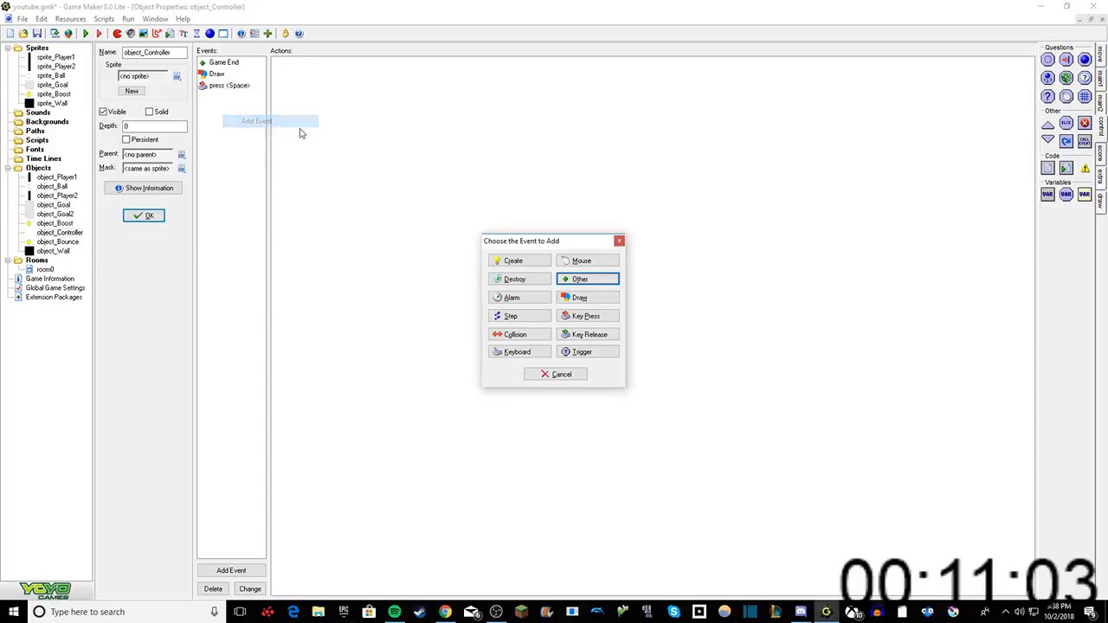
left_click(581, 279)
left_click(423, 281)
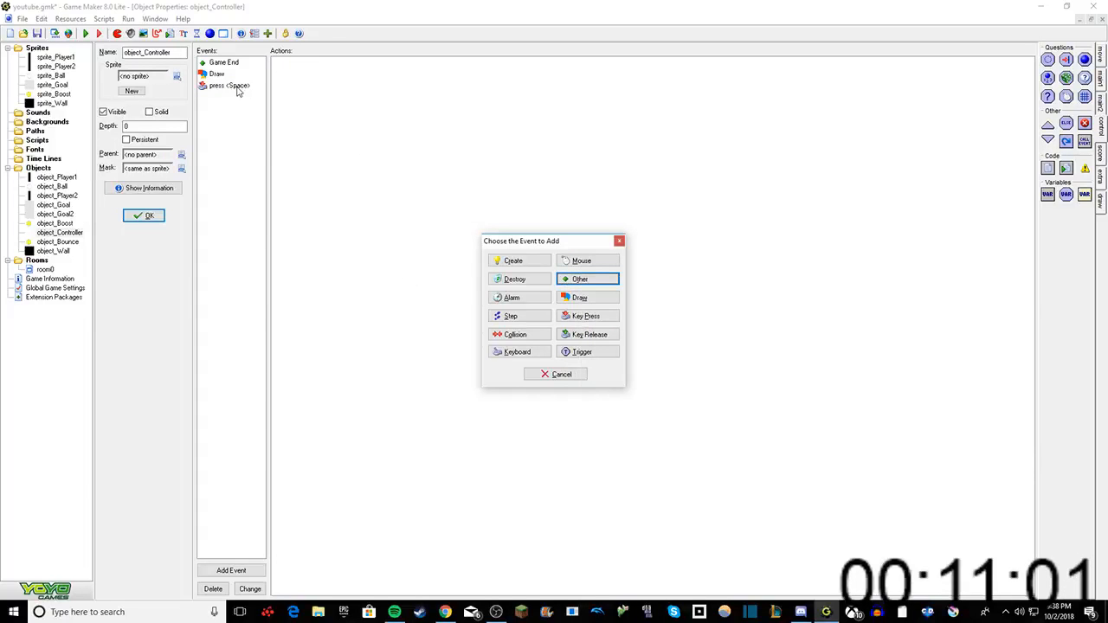
left_click(620, 242)
Step: Try to change object_Controller's Space key press event into a Game End event
right_click(237, 86)
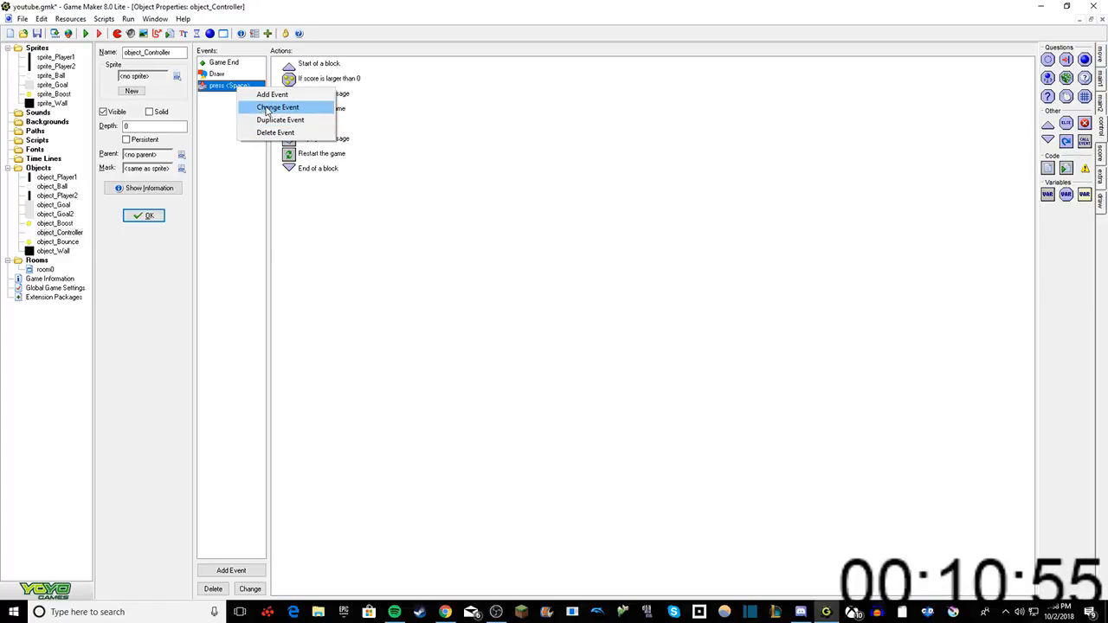
left_click(268, 108)
left_click(595, 279)
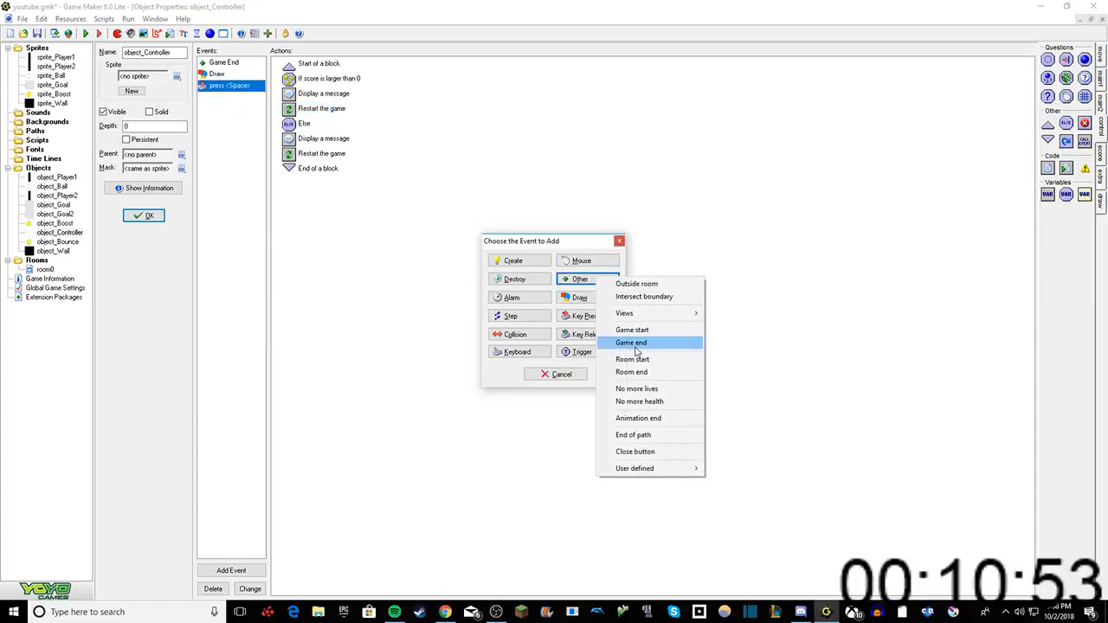
left_click(635, 346)
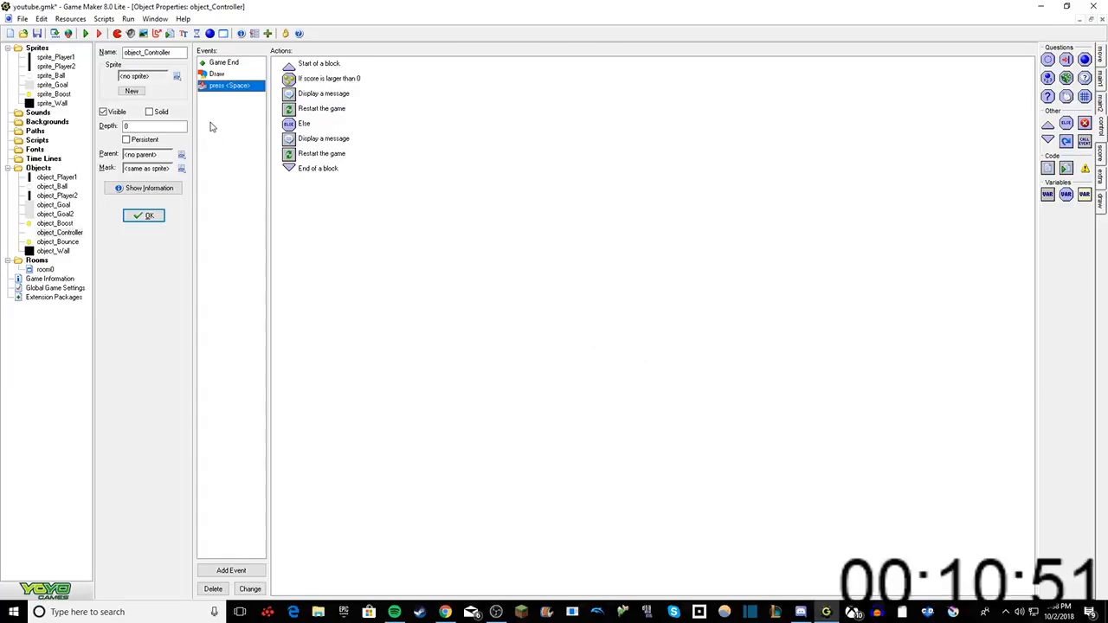
right_click(223, 86)
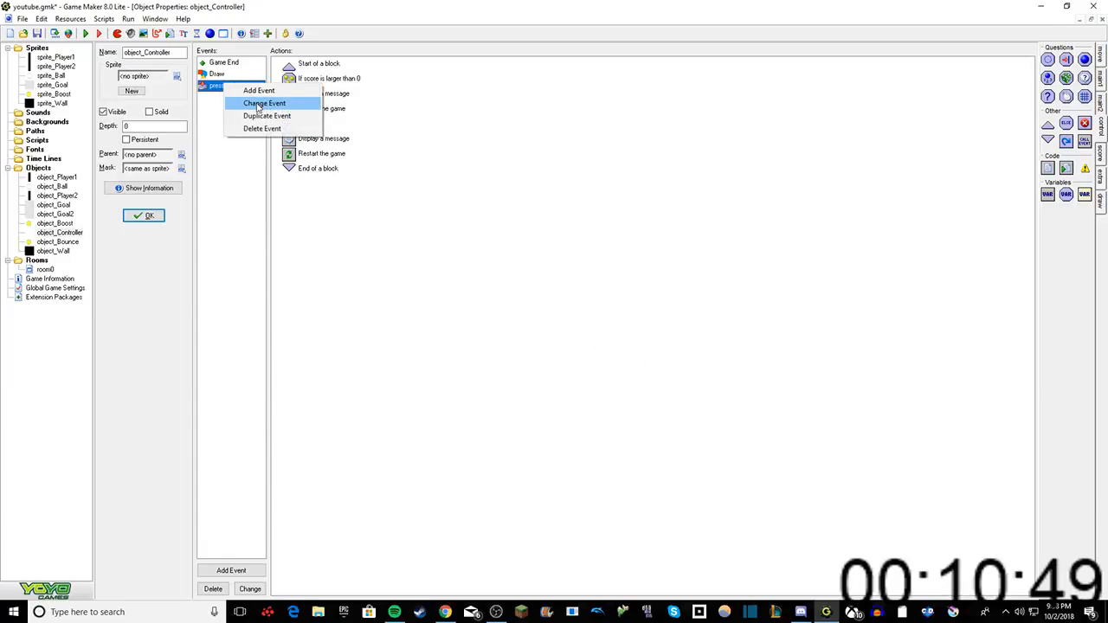
left_click(264, 103)
left_click(576, 279)
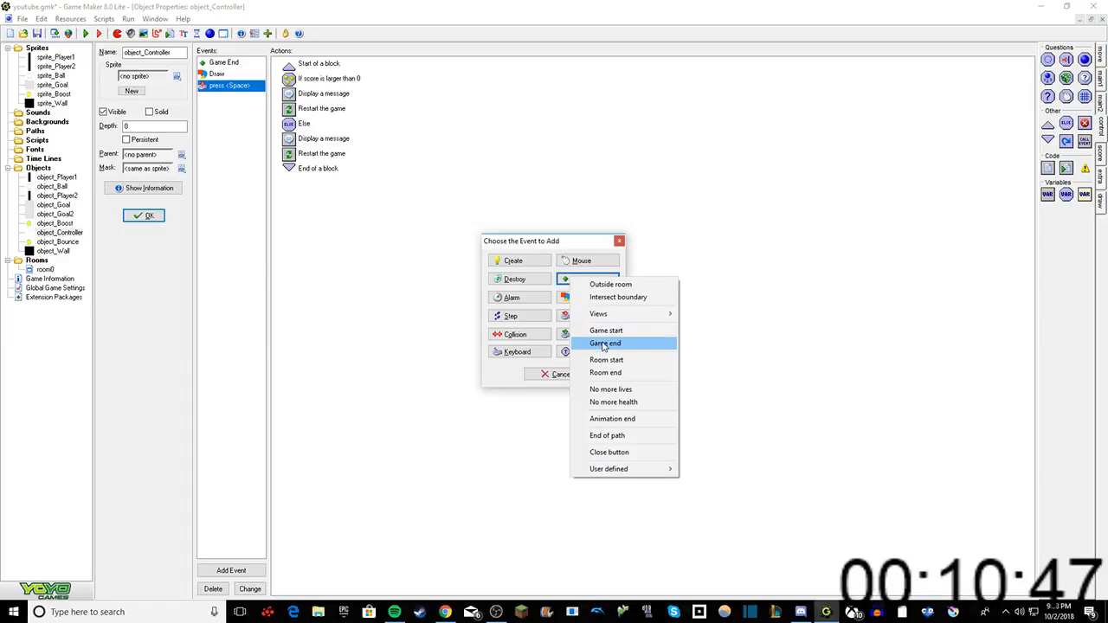
left_click(604, 344)
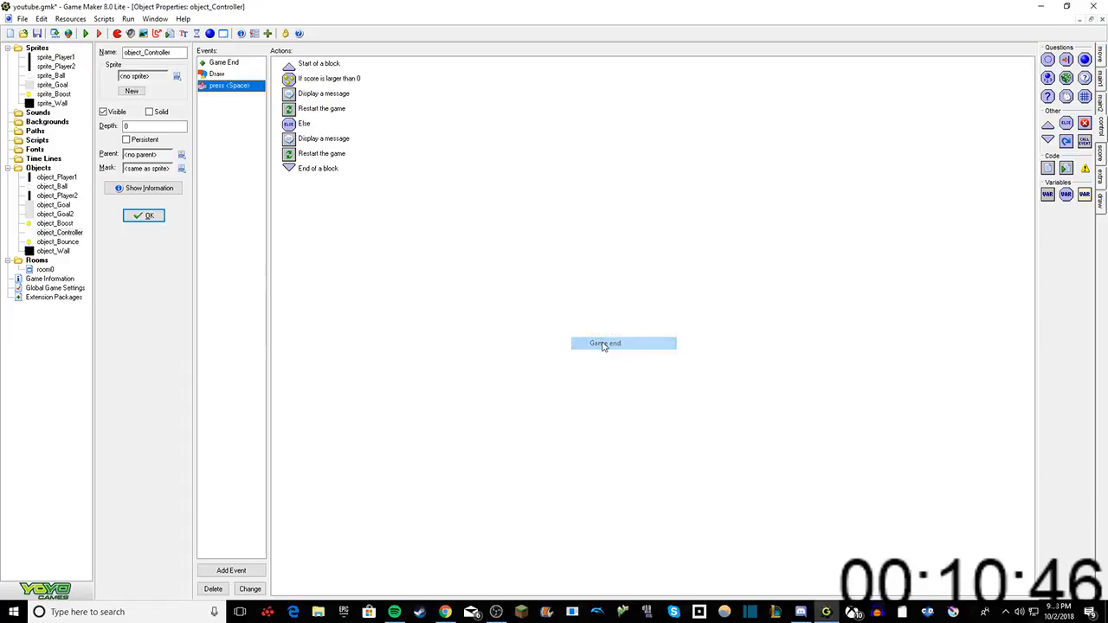
Step: Delete both Restart the game actions from the Space key press event
right_click(316, 108)
left_click(351, 170)
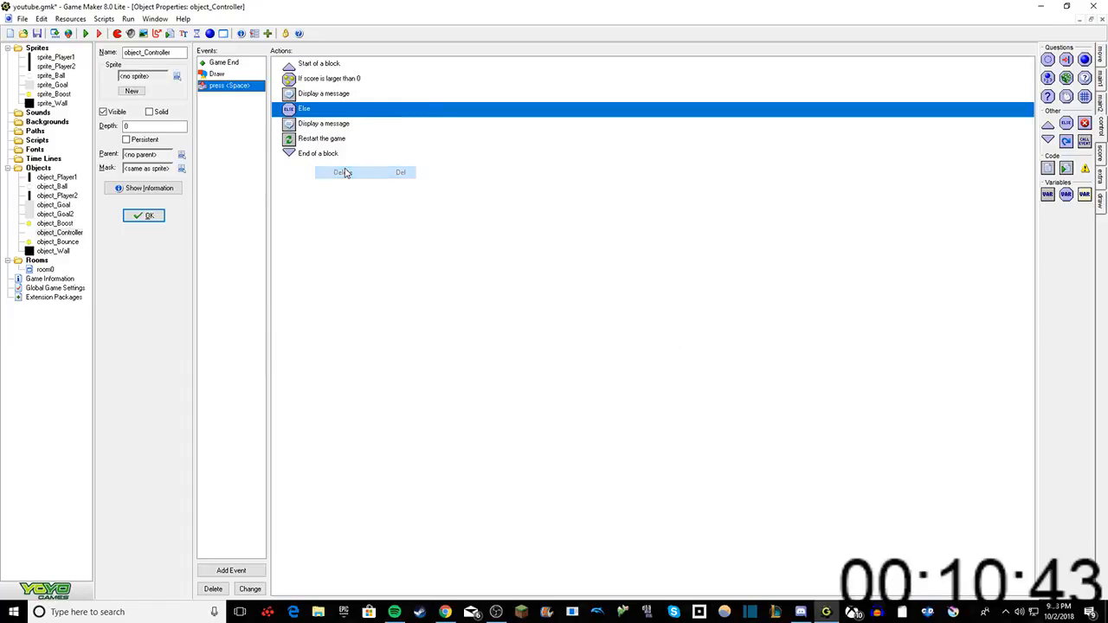
right_click(329, 141)
left_click(359, 200)
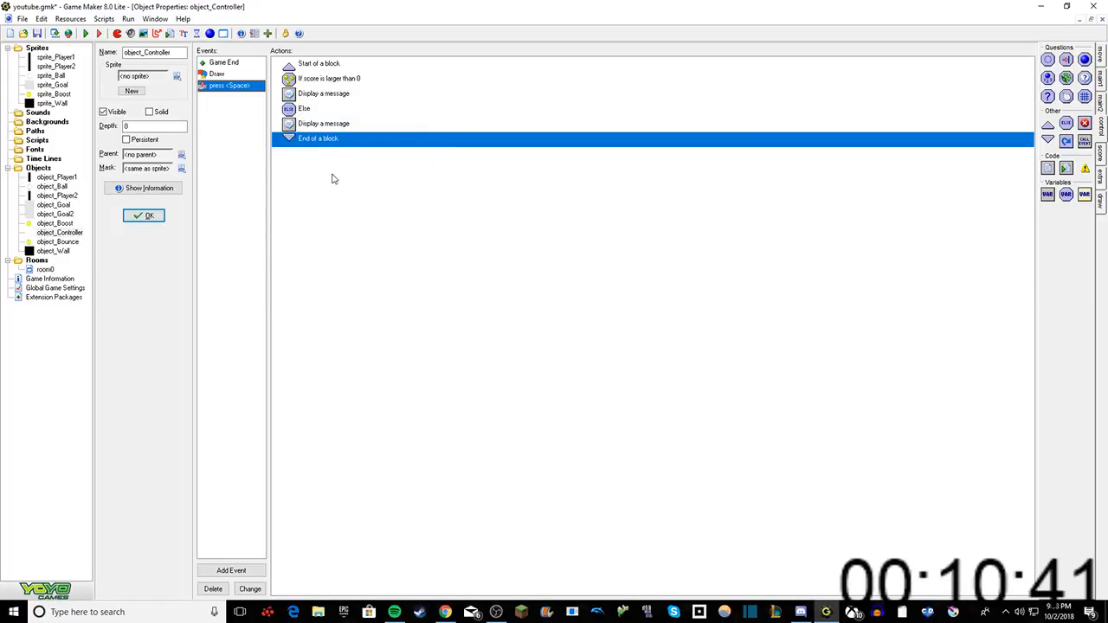
Step: Delete the Space key press event from object_Controller together with all its actions
right_click(232, 86)
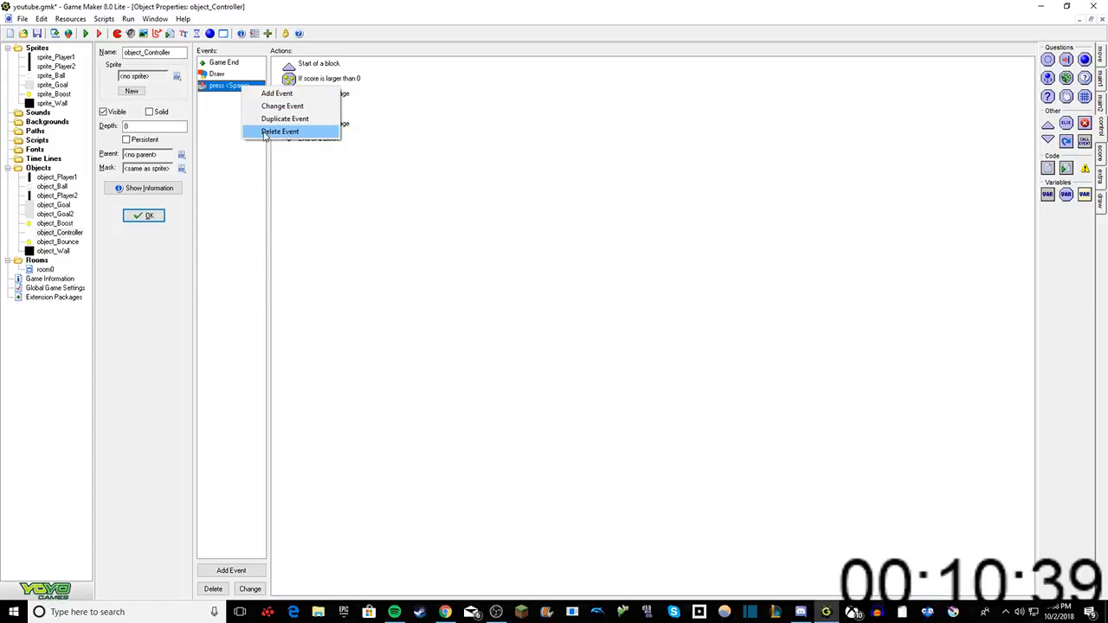
left_click(265, 132)
left_click(530, 332)
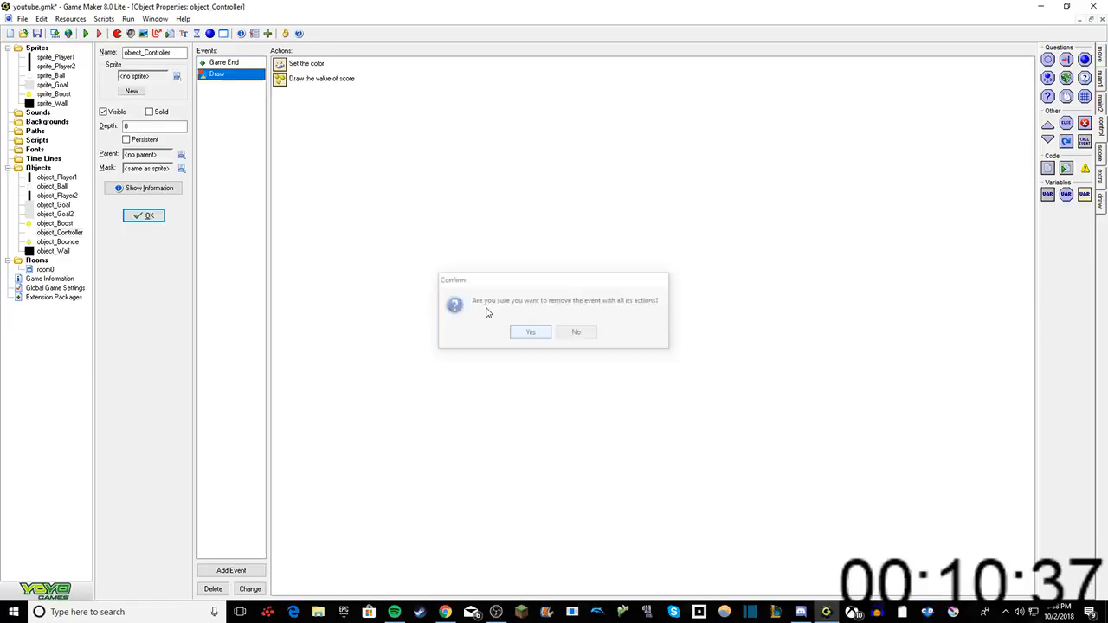
Step: Add a new Space key press event to object_Controller and give it an End the game action
right_click(235, 118)
left_click(264, 125)
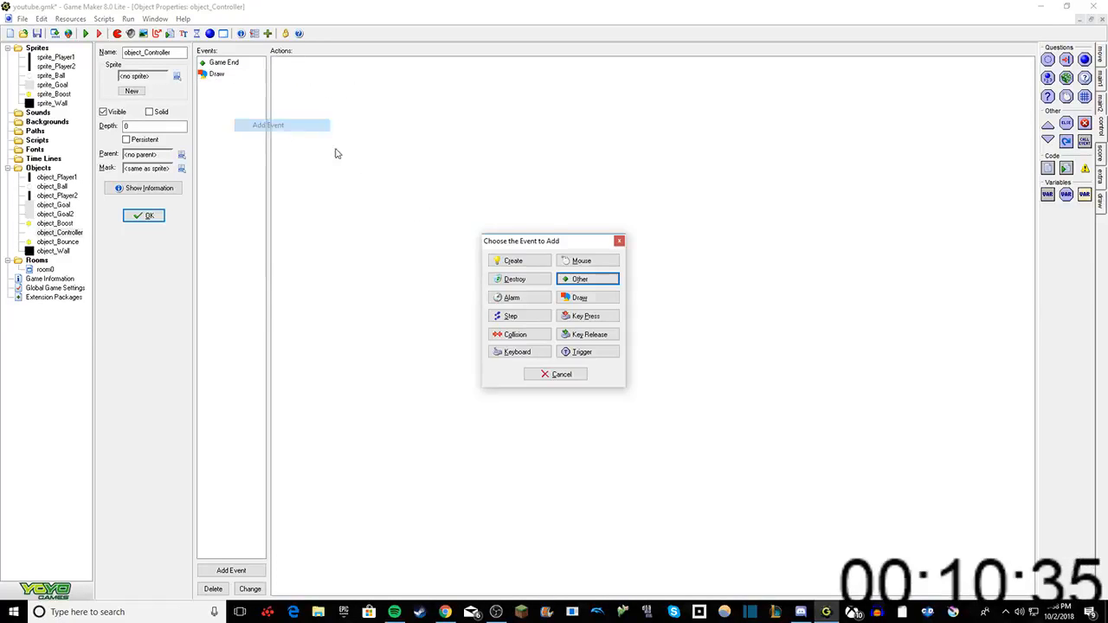
left_click(585, 315)
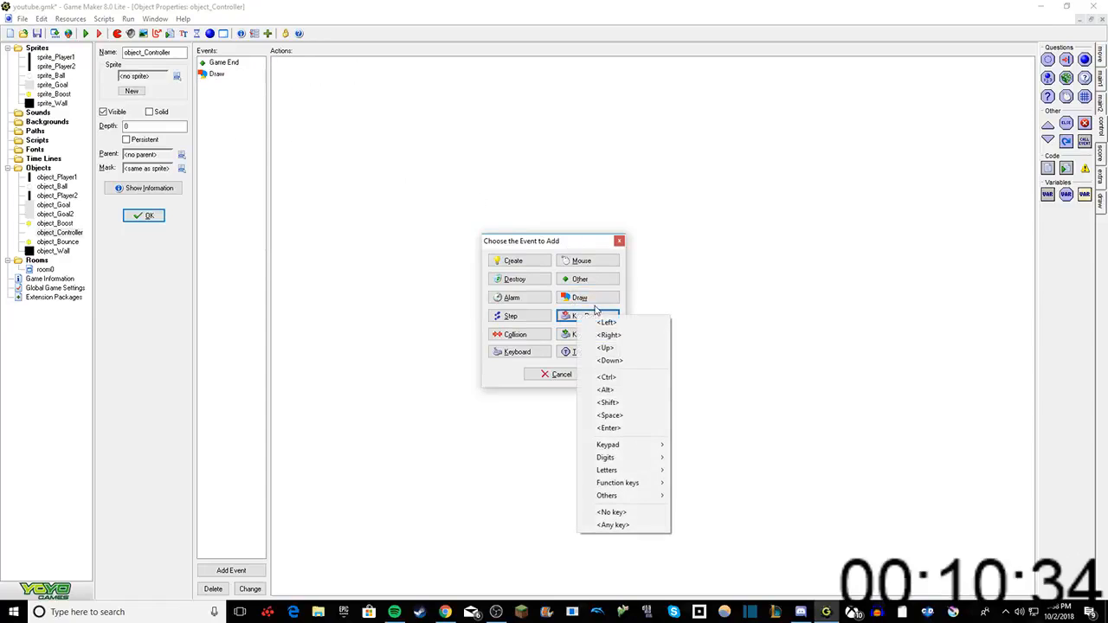
left_click(610, 416)
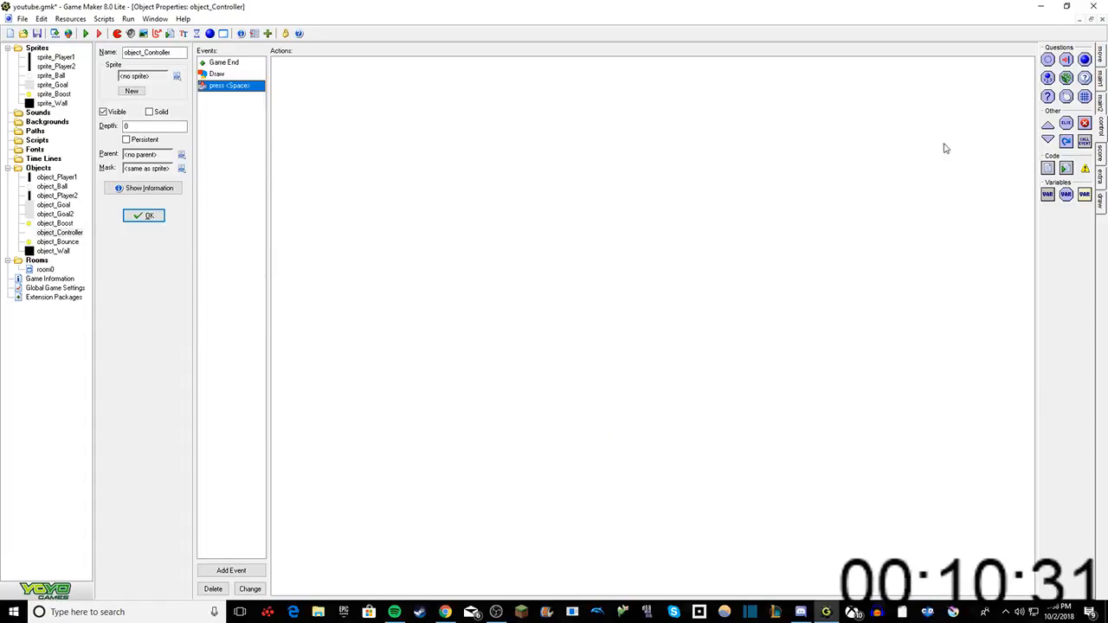
left_click(1102, 102)
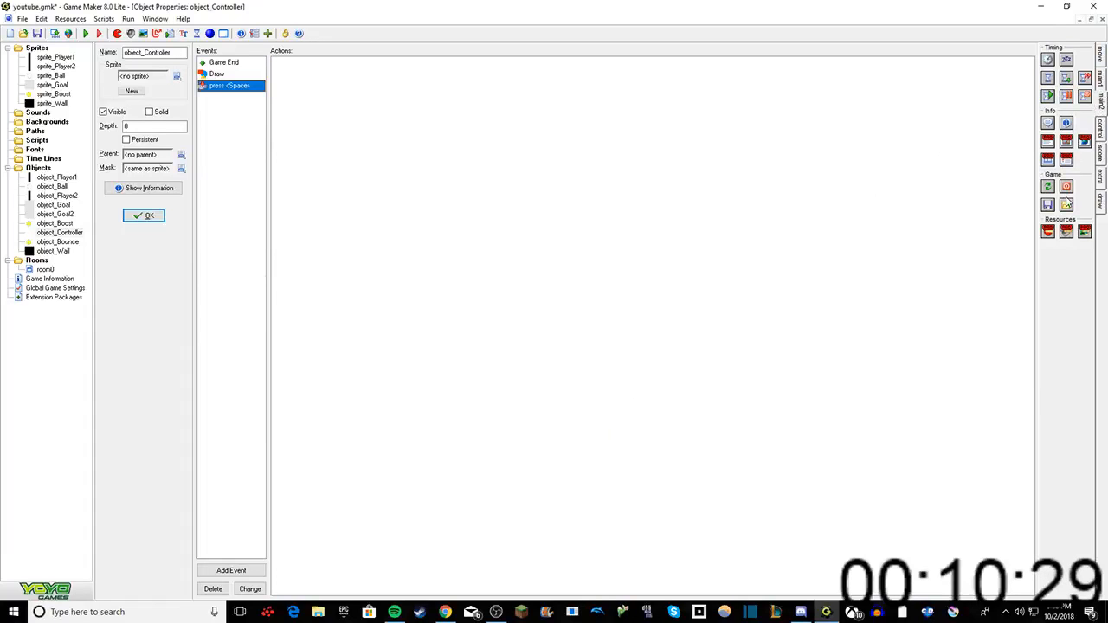
left_click_drag(1067, 186, 699, 178)
Step: Try to add another Game End event to object_Controller
right_click(233, 135)
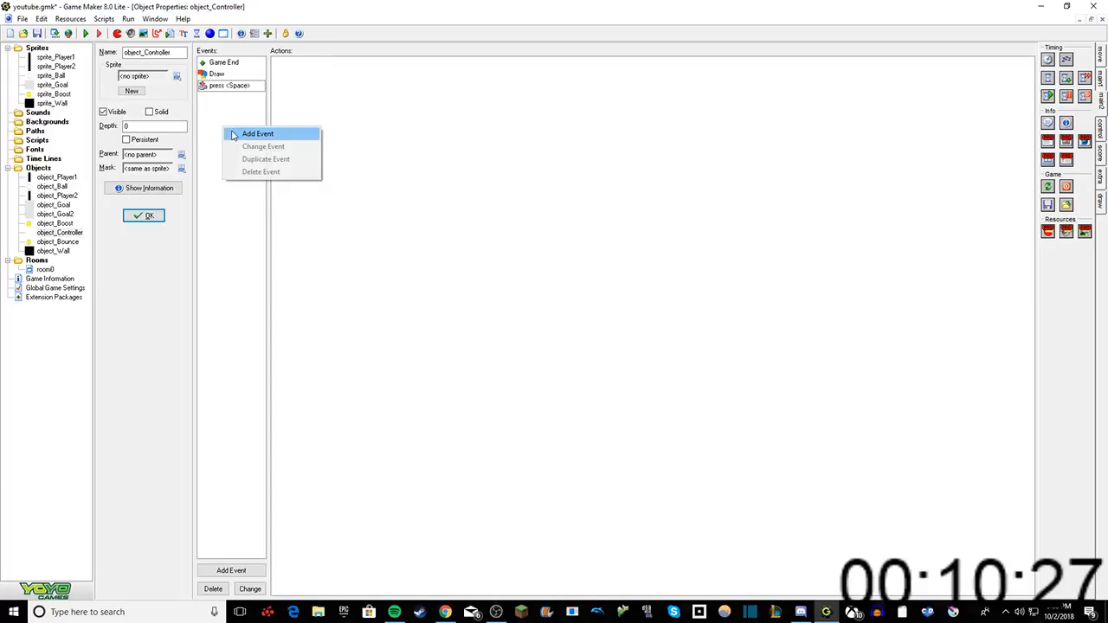
left_click(232, 135)
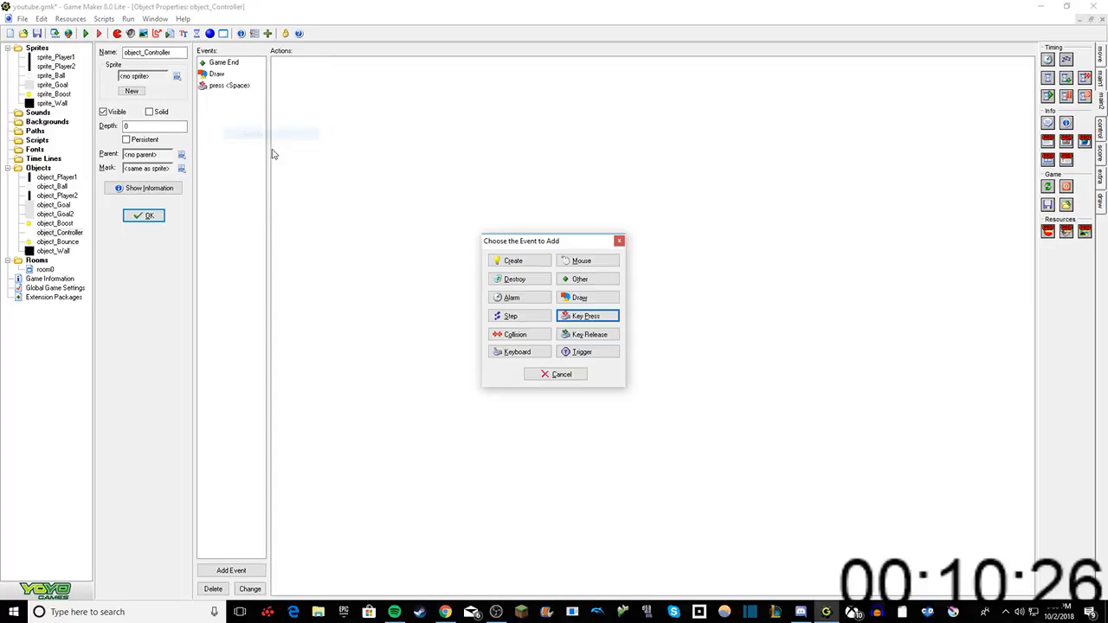
left_click(583, 280)
left_click(624, 344)
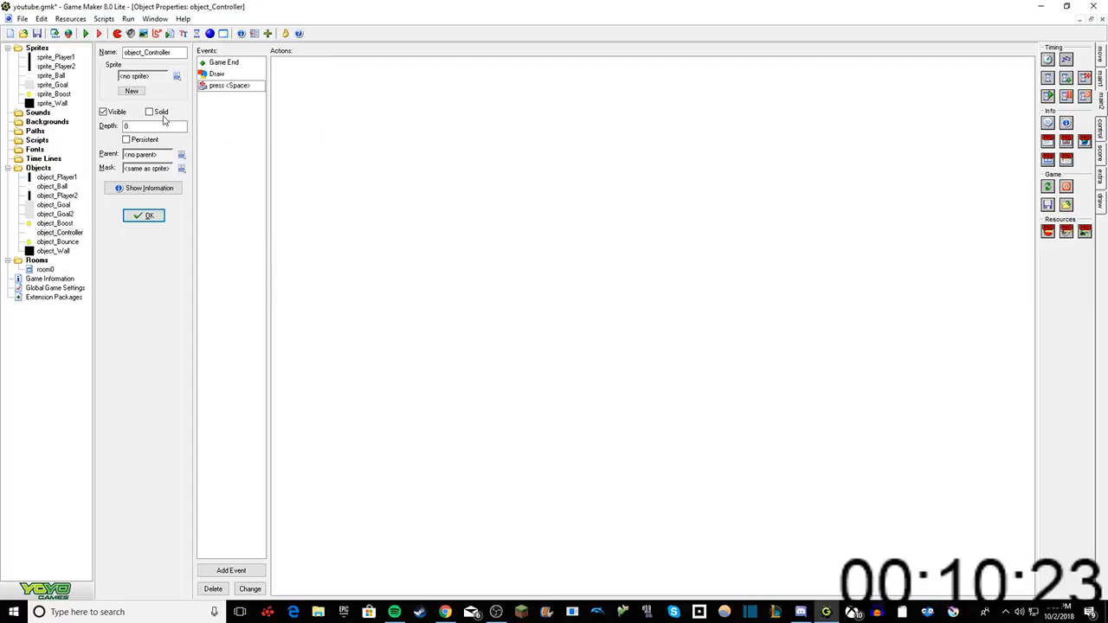
Step: Add a Start of a block action to object_Controller's Game End event
left_click(225, 63)
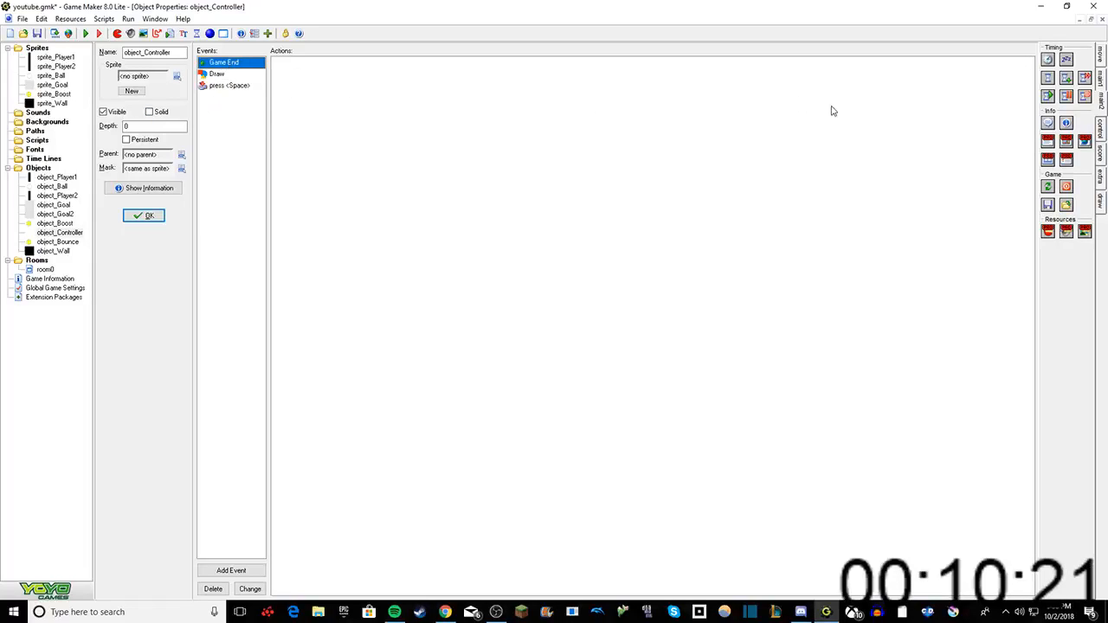
left_click(1103, 156)
left_click(1104, 185)
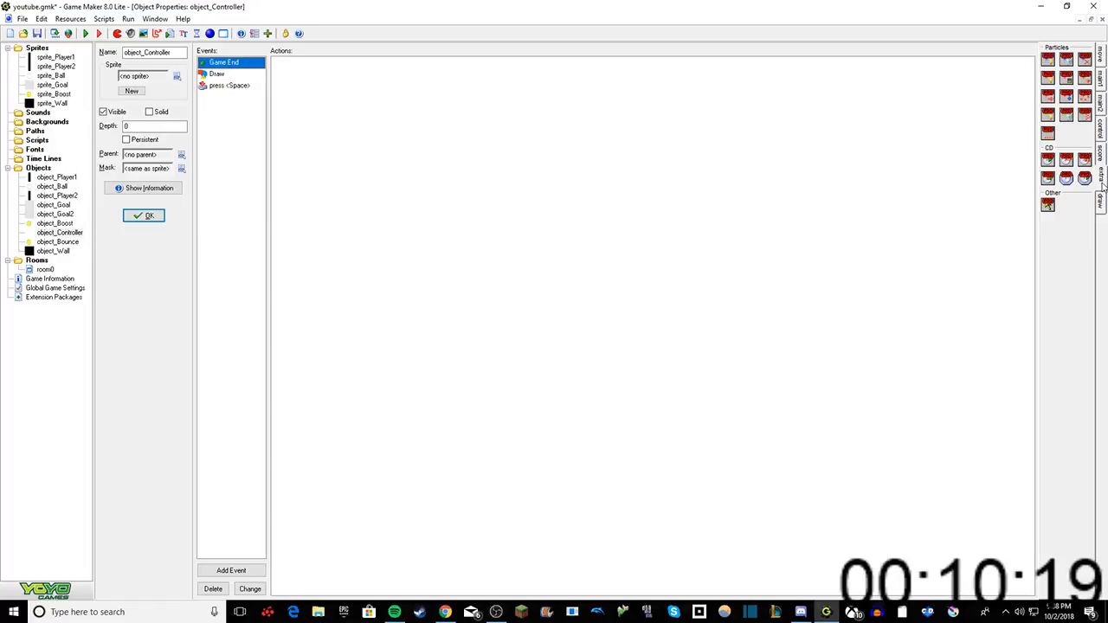
left_click(1102, 199)
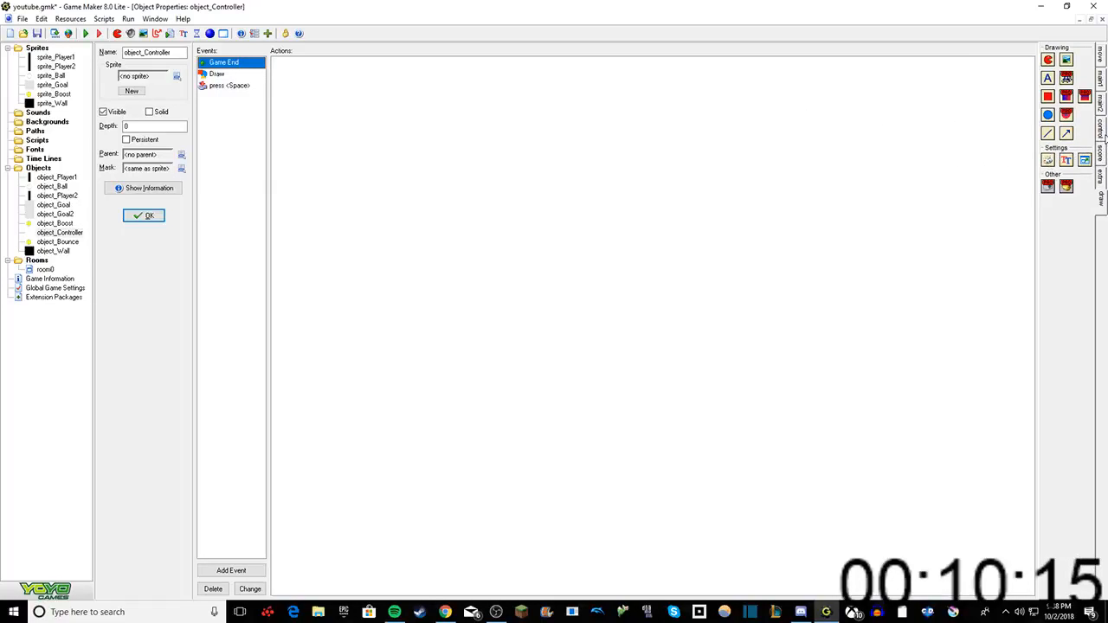
left_click(1104, 134)
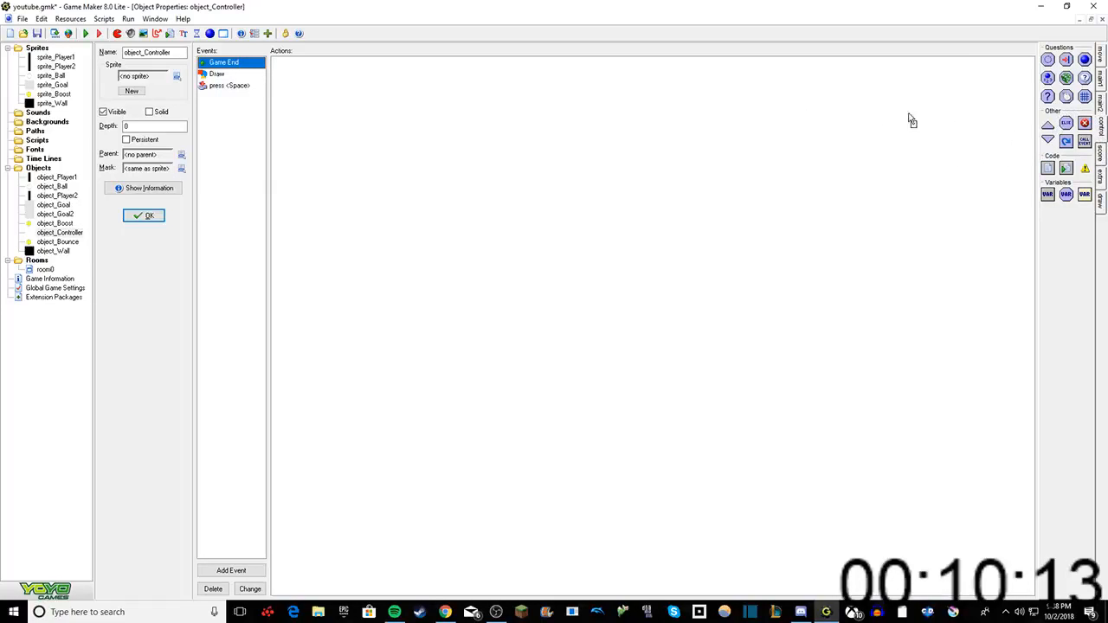
left_click_drag(912, 122, 909, 120)
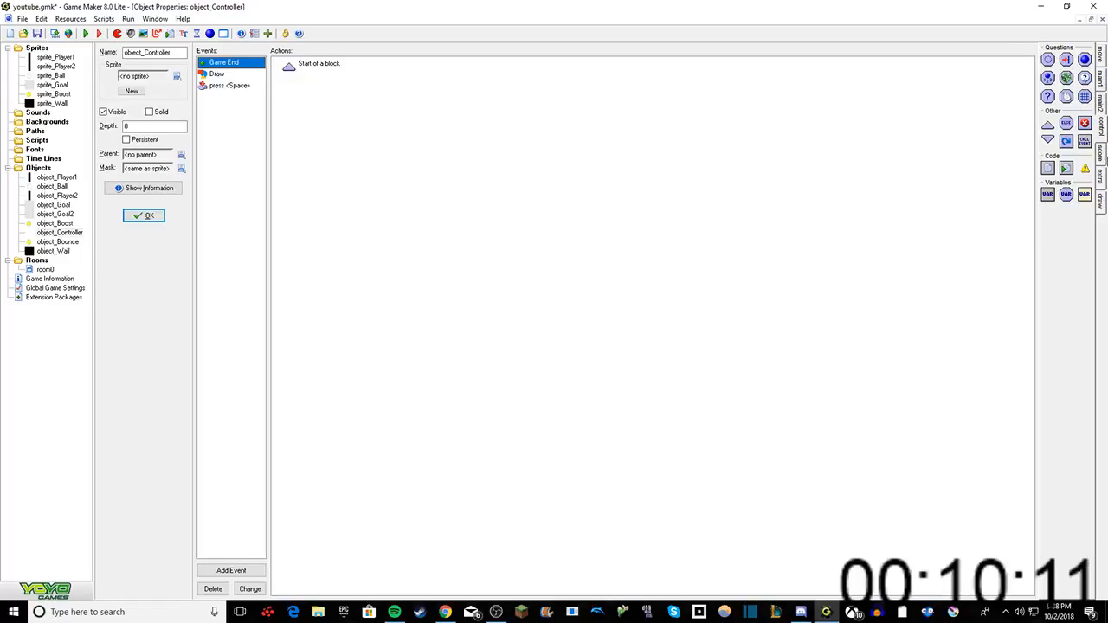
Step: Add a Test Score condition to the Game End event that checks whether the score is larger than 1
left_click(1100, 154)
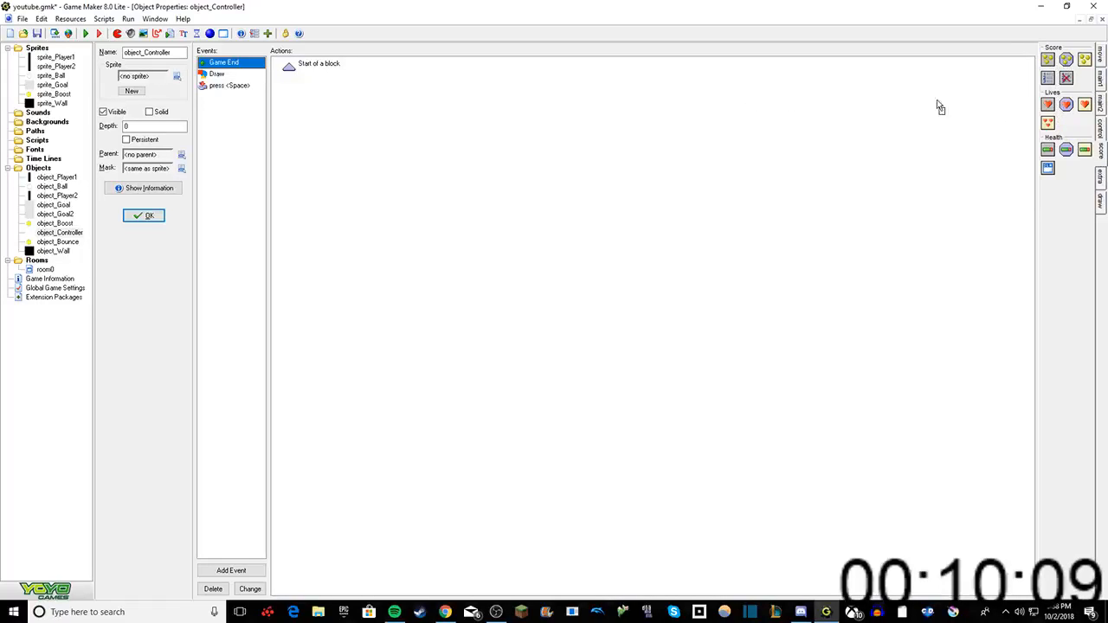
left_click_drag(1065, 59, 568, 249)
type("1")
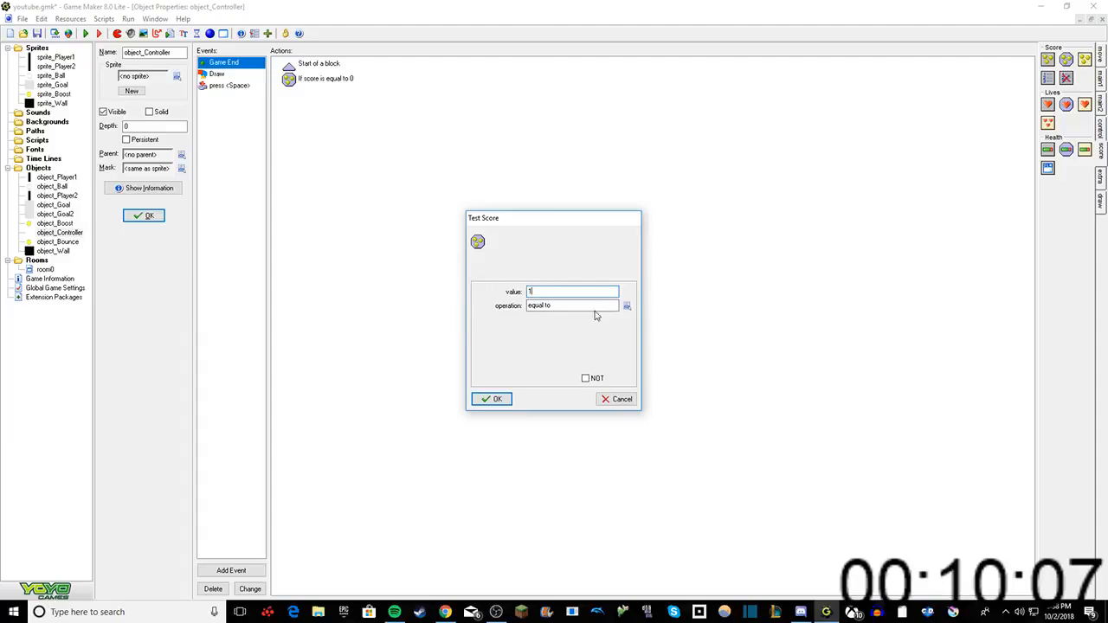
left_click(627, 305)
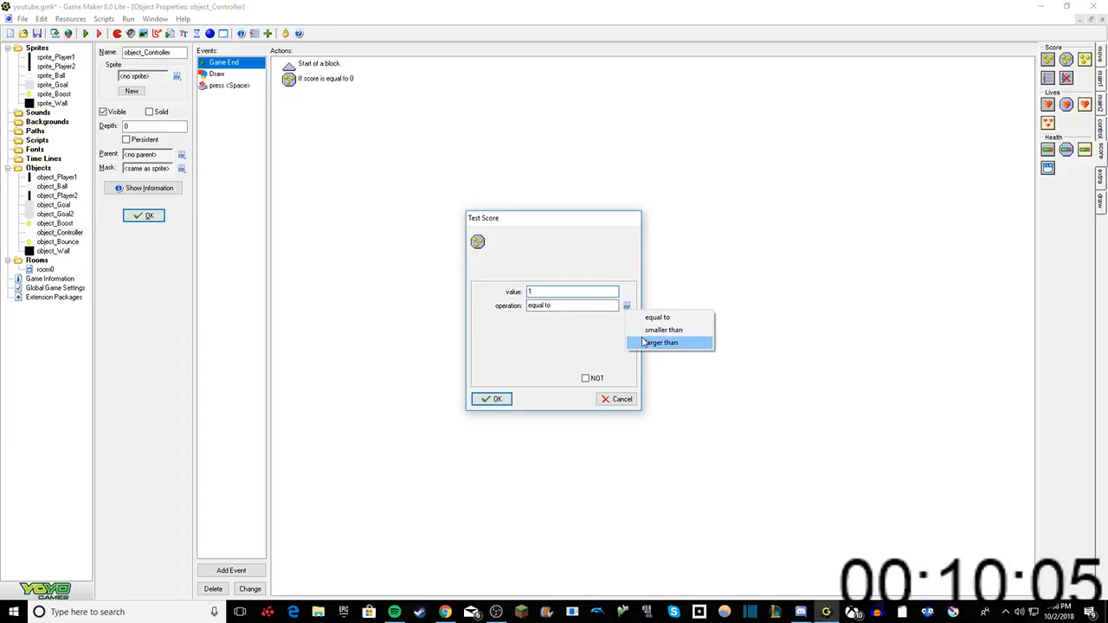
left_click(645, 343)
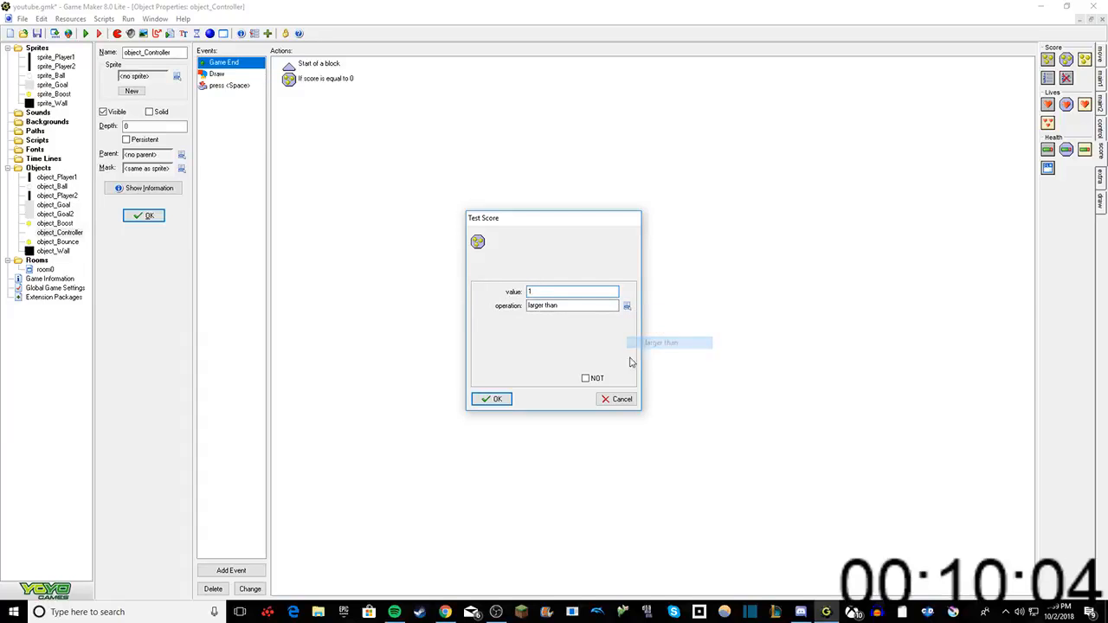
left_click(497, 400)
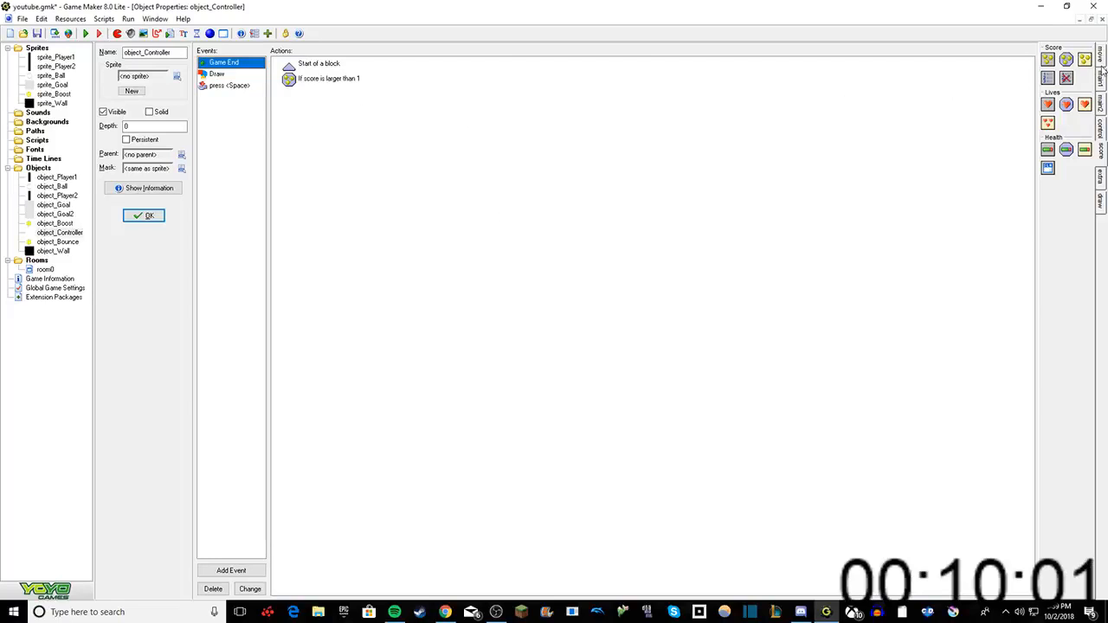
Step: Add a Display Message action reading "player 1 wins!" under the score condition in object_Controller's Game End event
left_click(1101, 126)
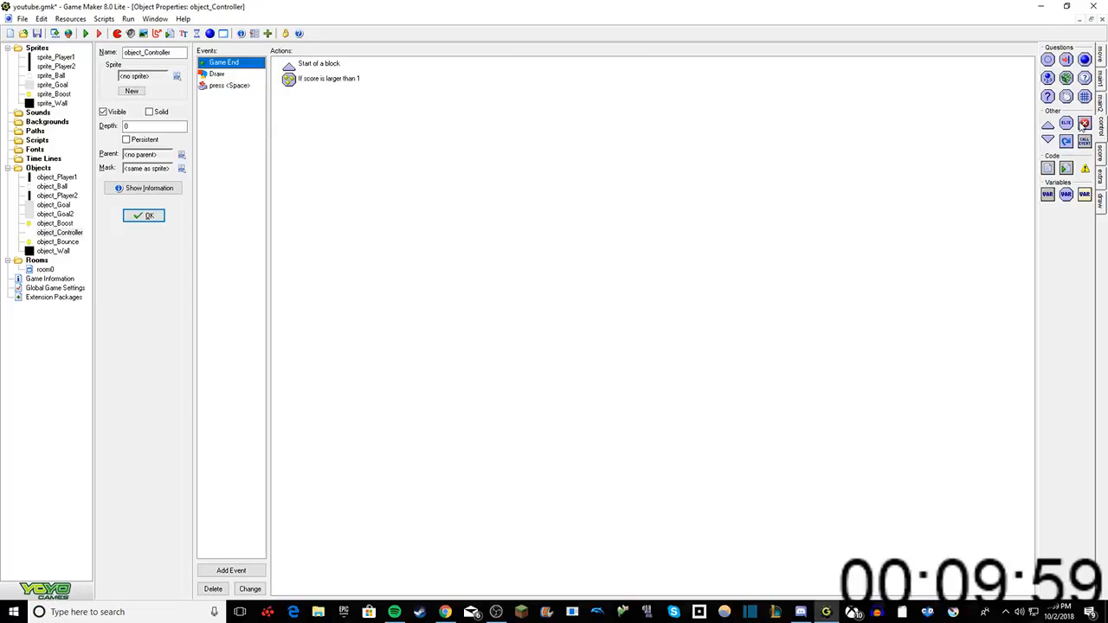
left_click(1100, 102)
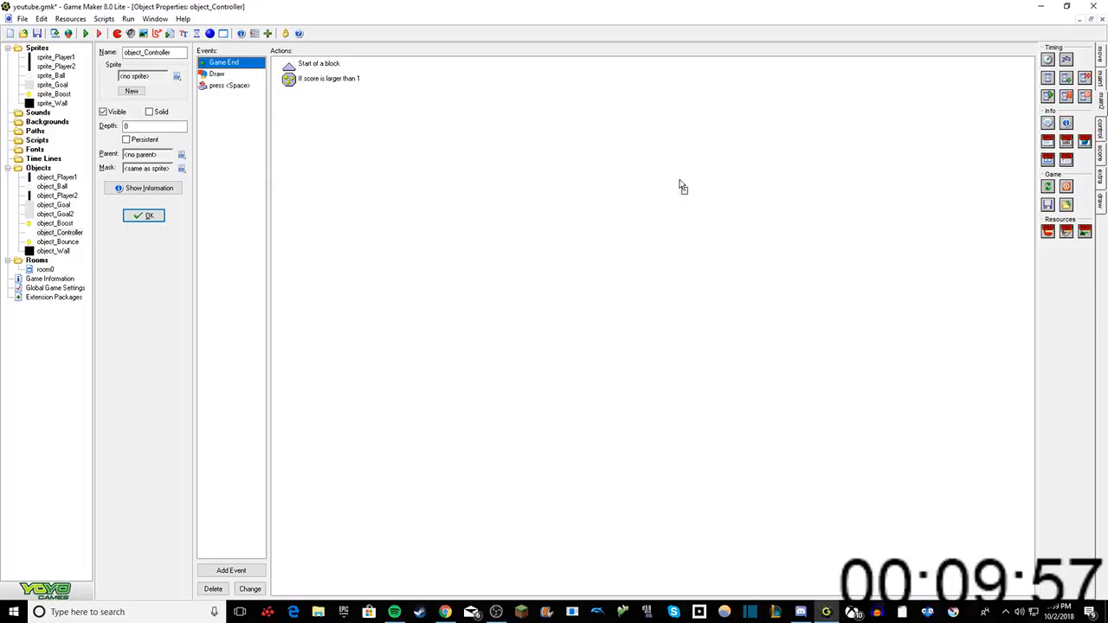
left_click_drag(681, 186, 680, 188)
type("pla")
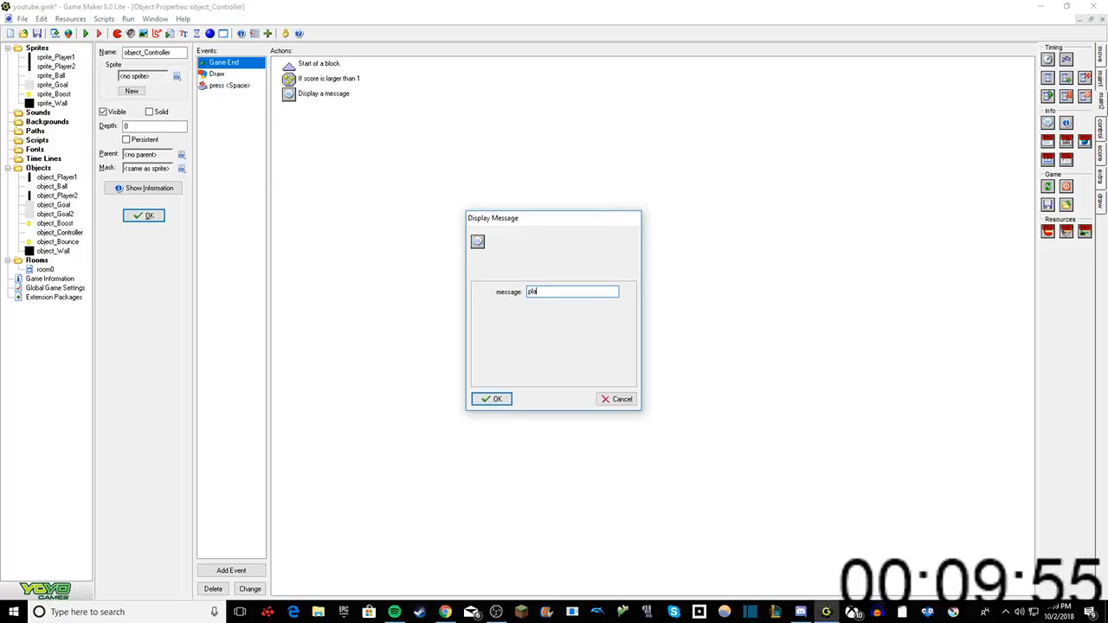
type("yer 1 win")
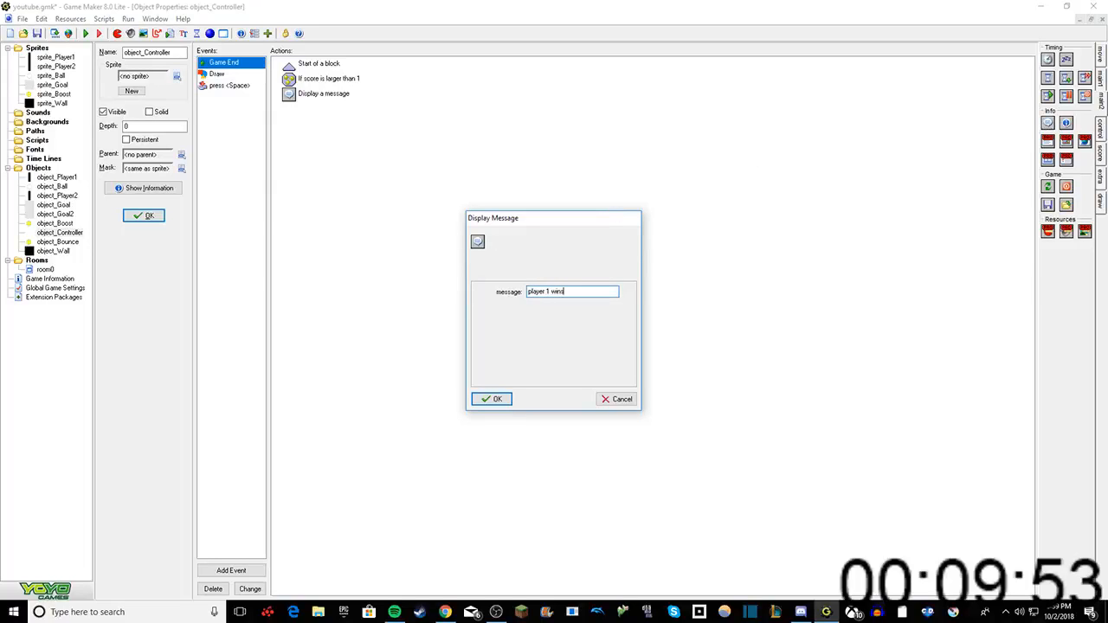
type("s!")
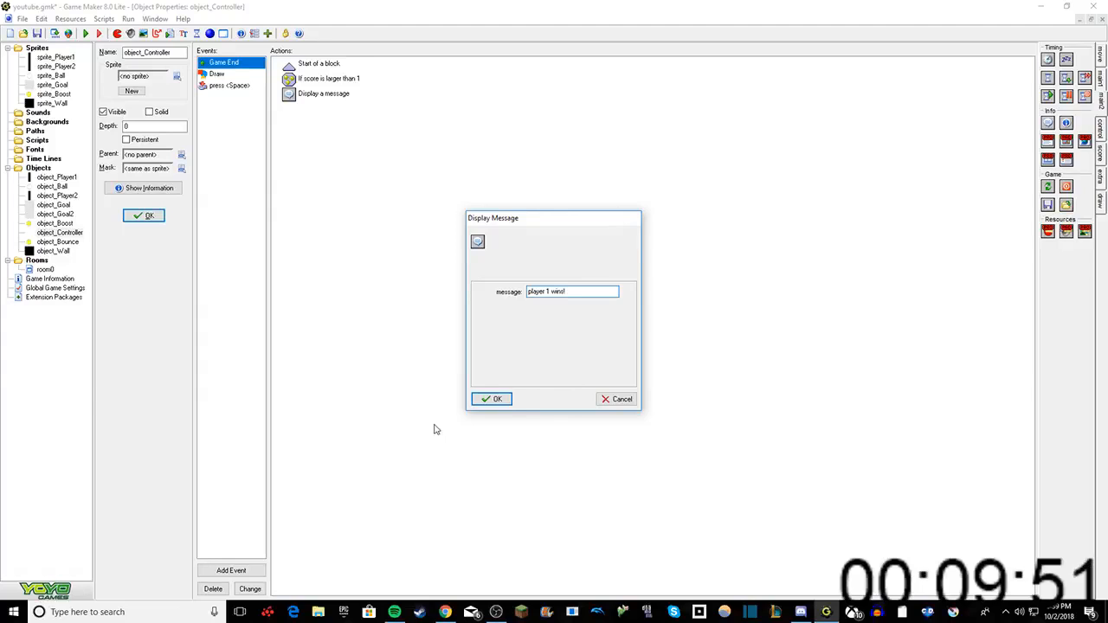
left_click(492, 400)
Step: Add an Else action followed by a Display Message action reading "player 2 wins!" to the Game End event
left_click(1101, 80)
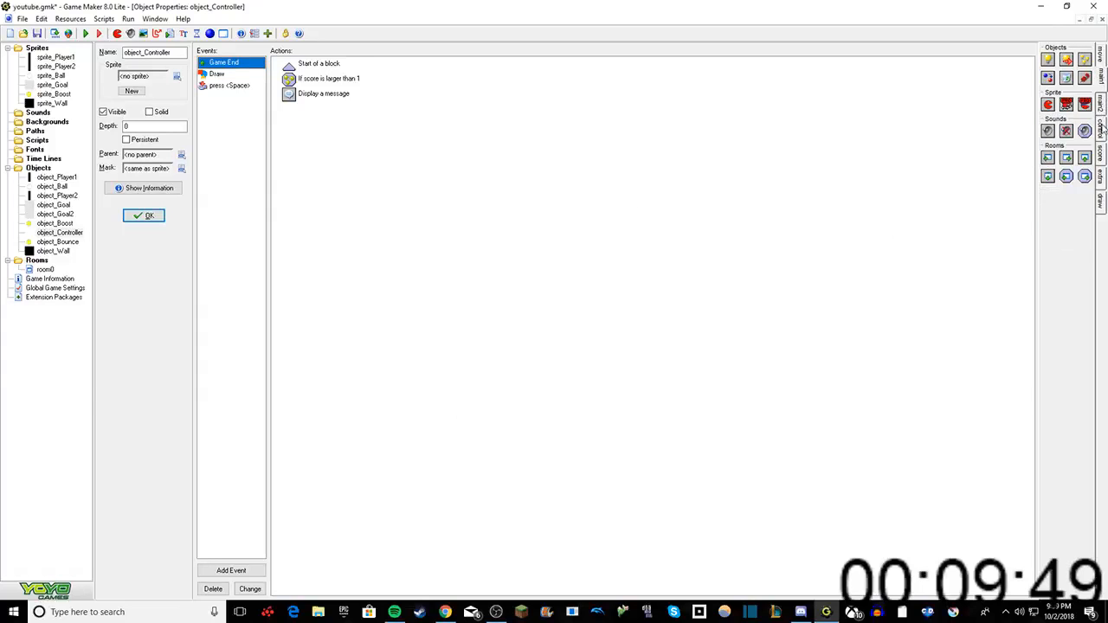
left_click(1102, 128)
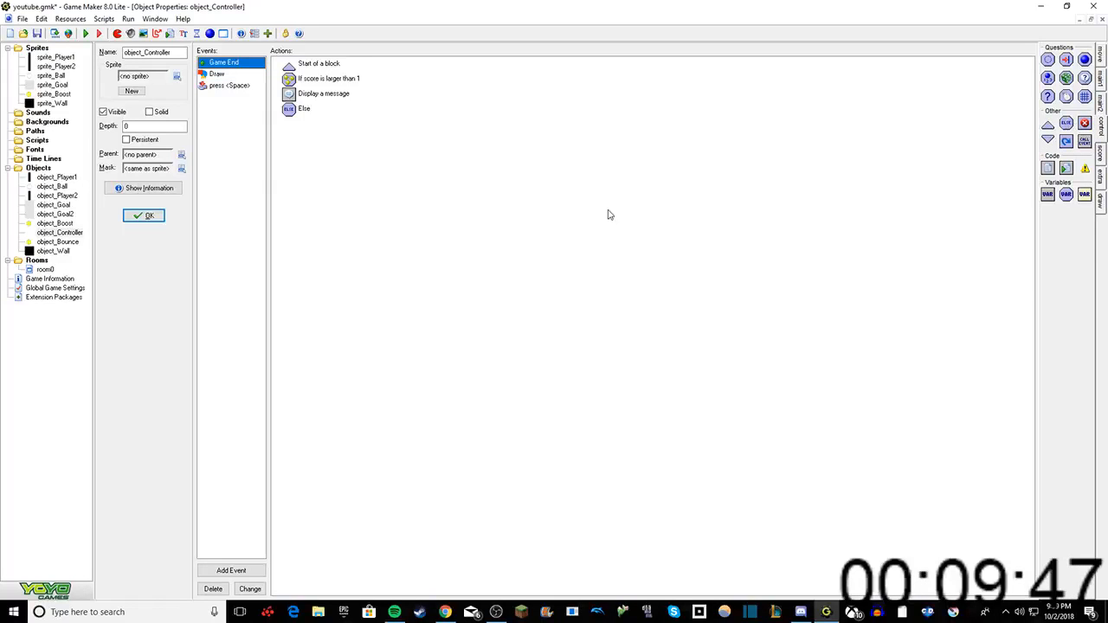
left_click(1099, 101)
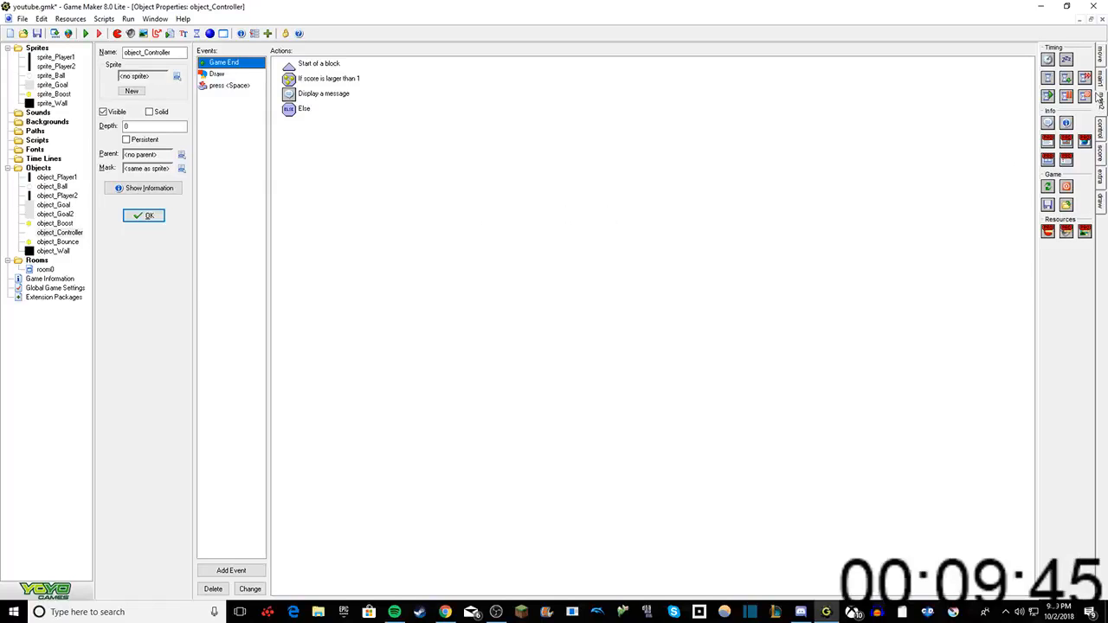
left_click_drag(850, 205, 848, 205)
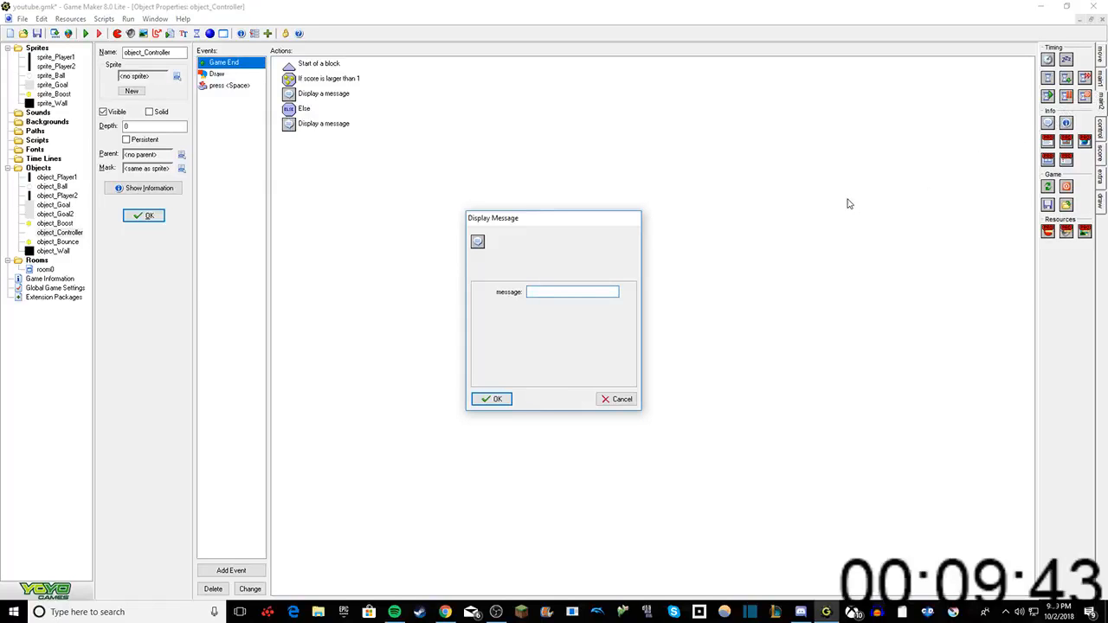
type("player 2 w")
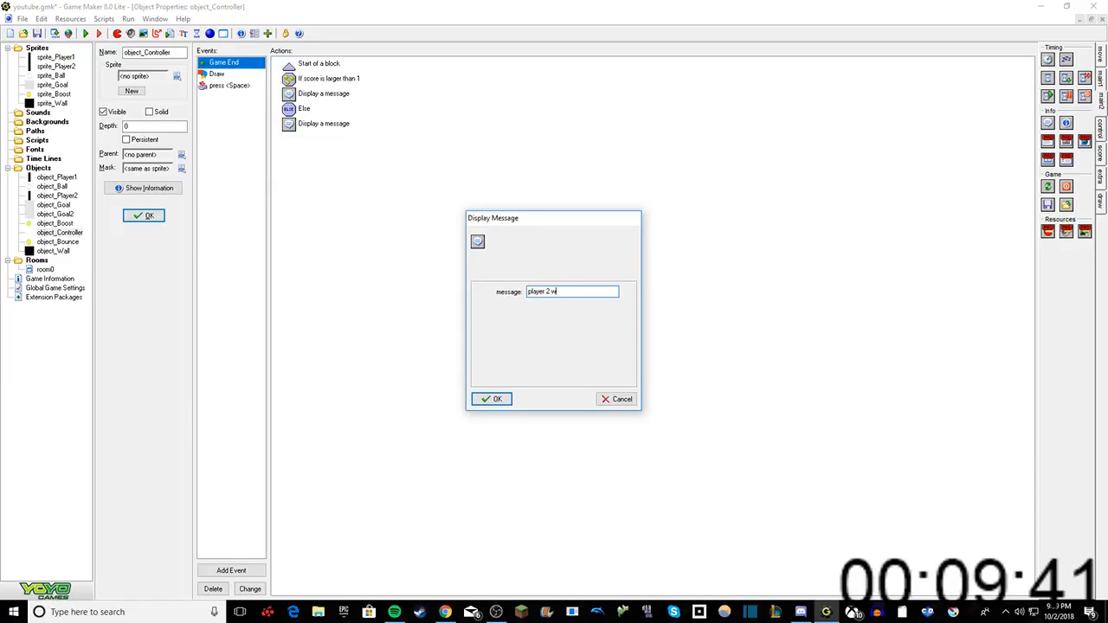
type("ins!")
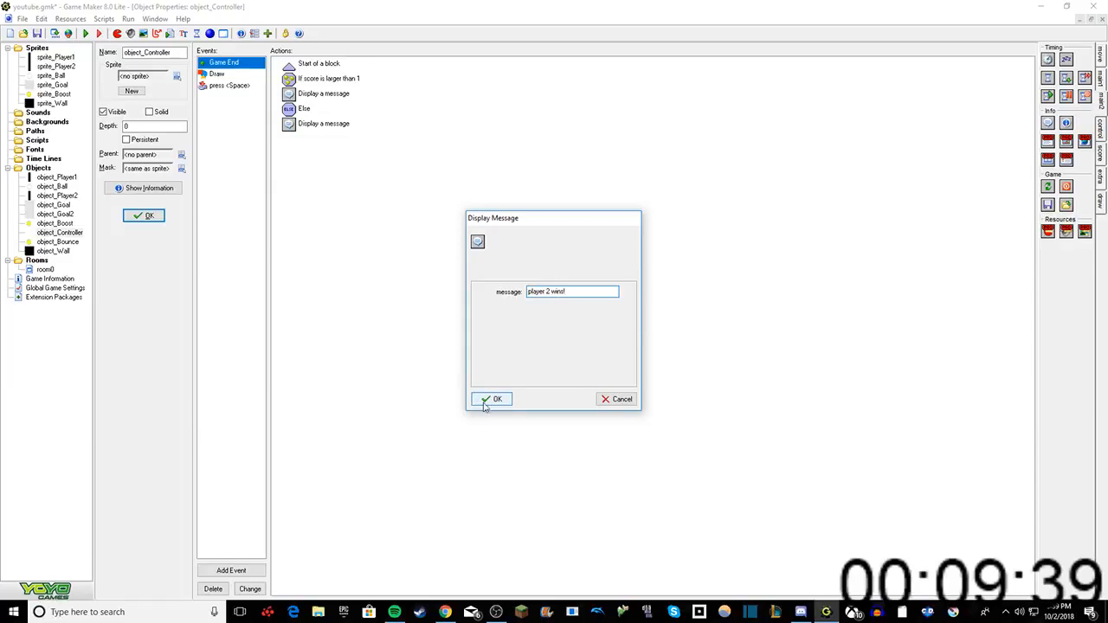
left_click(487, 399)
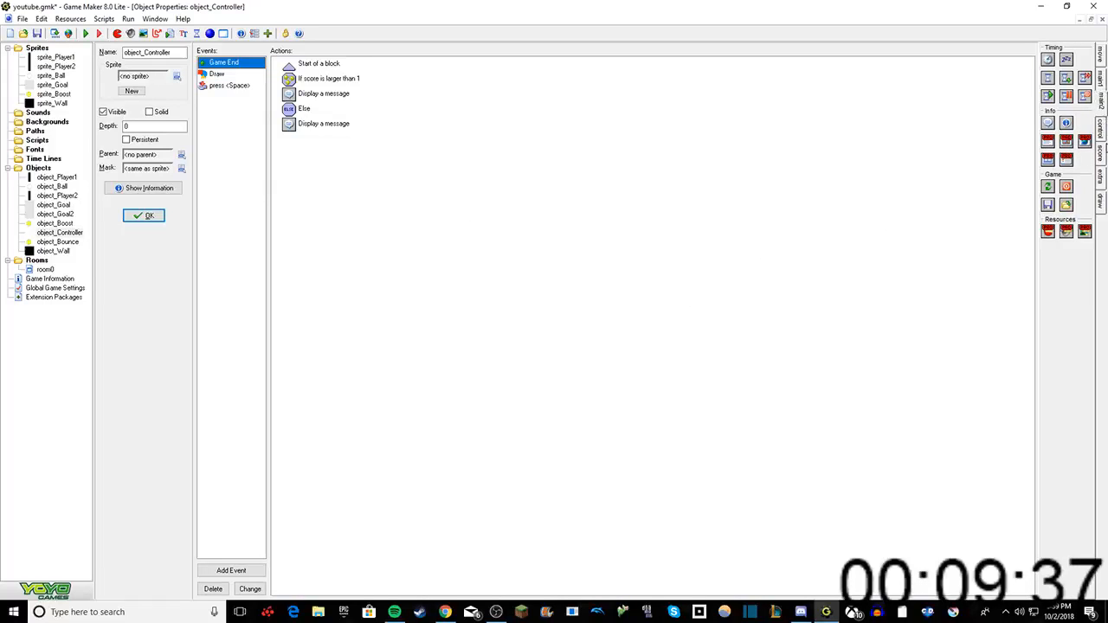
Step: Finish the Game End actions with an End of a block and confirm object_Controller's properties
left_click(1102, 137)
left_click_drag(1059, 141, 734, 190)
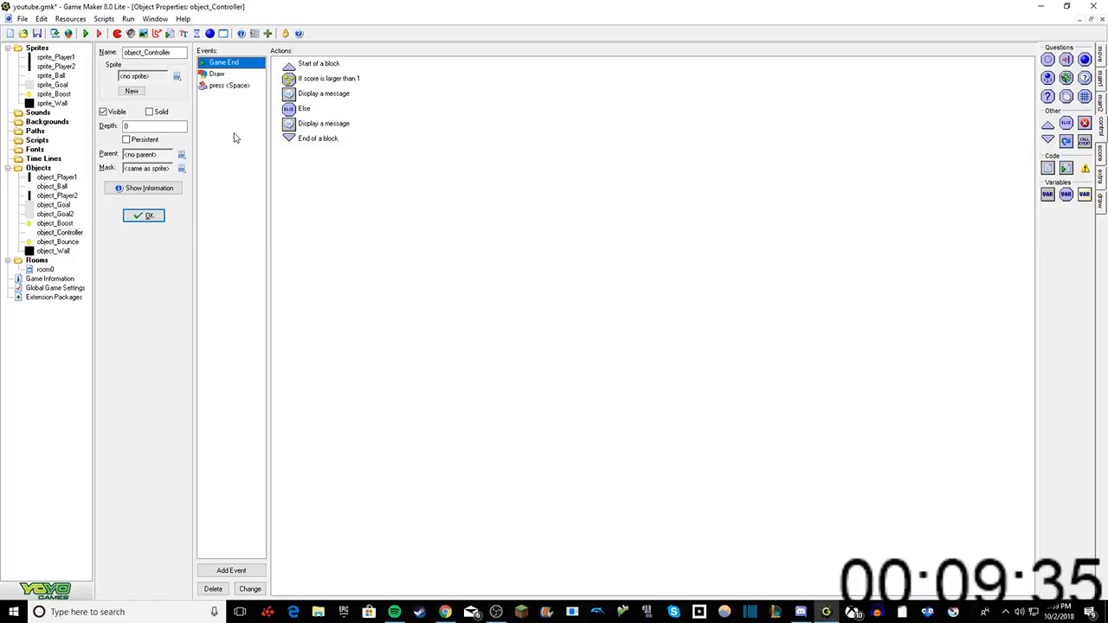
left_click(144, 216)
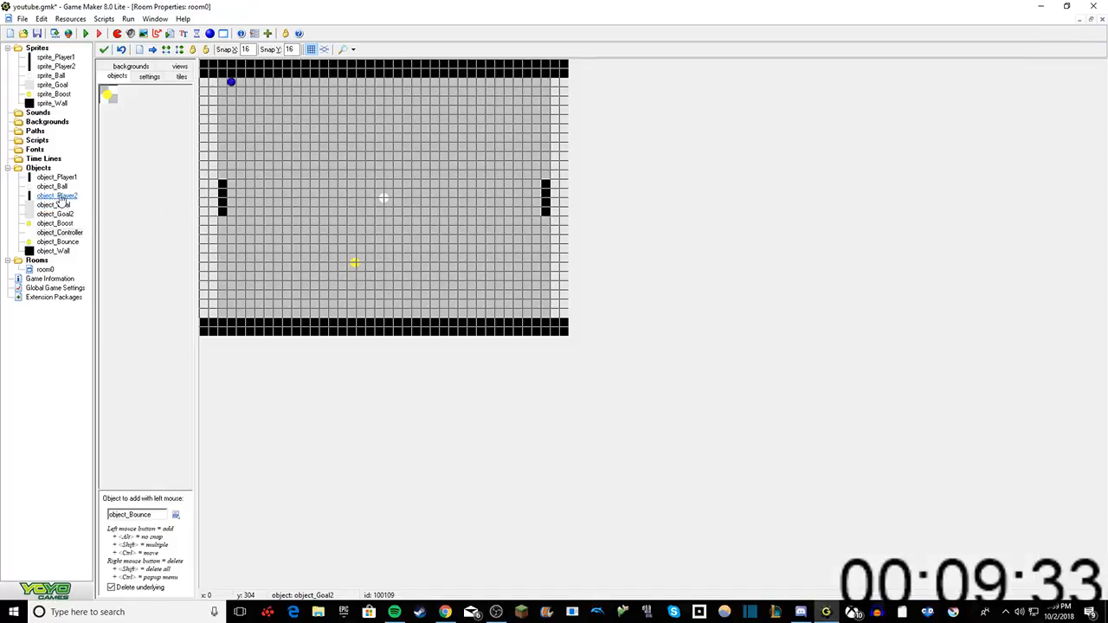
left_click(494, 611)
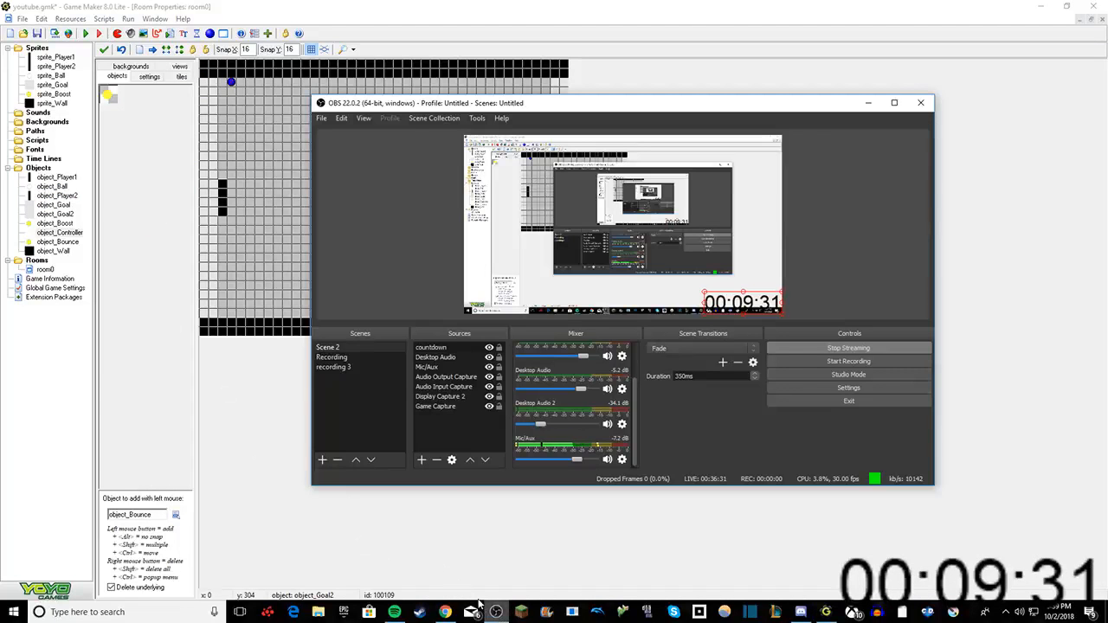
left_click(245, 442)
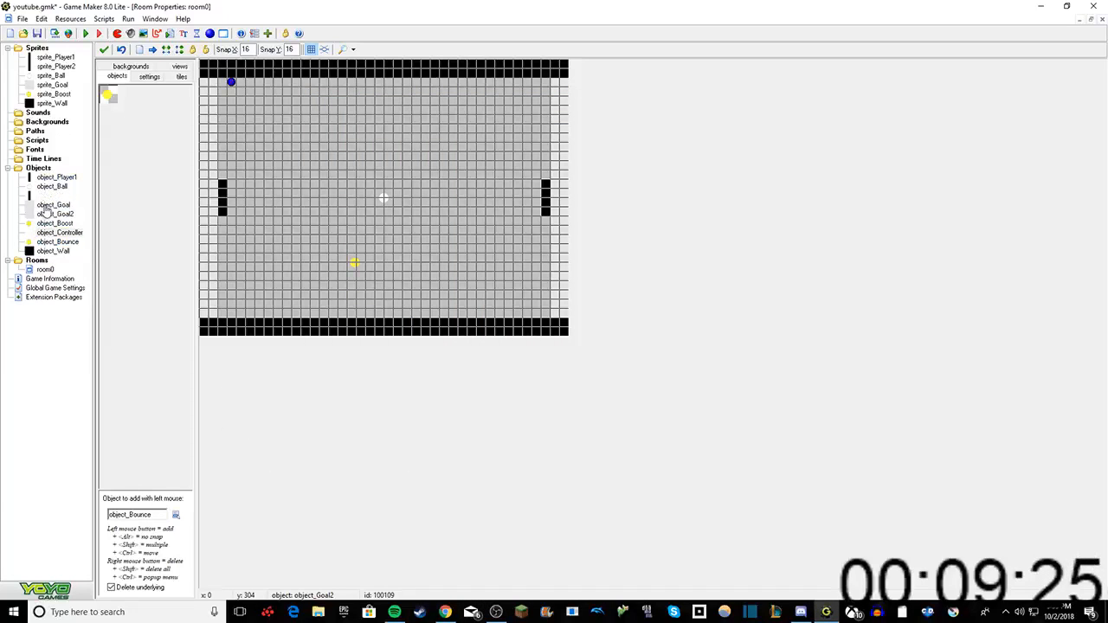
Step: Review object_Bounce's Game Start movement settings and its Left and Right key press actions
double_click(51, 244)
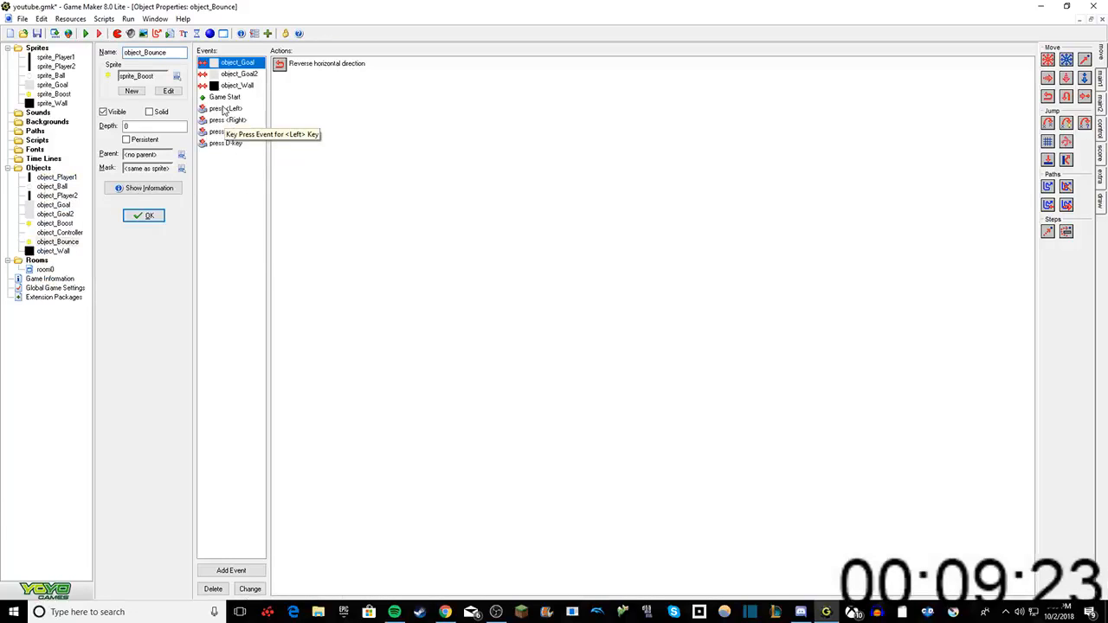
left_click(227, 97)
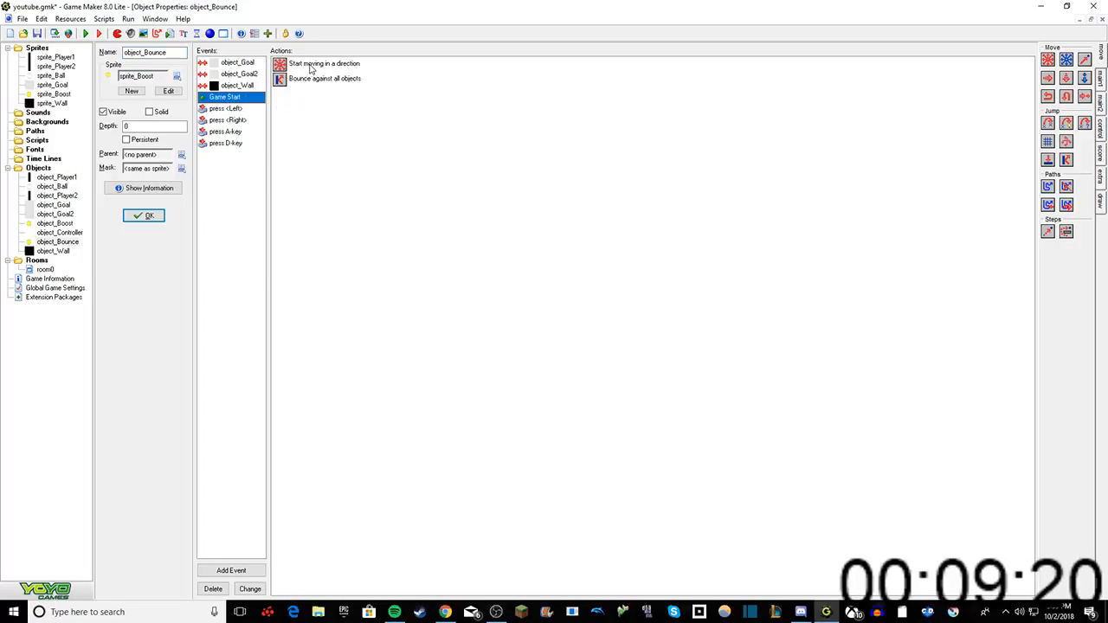
double_click(308, 65)
left_click(497, 400)
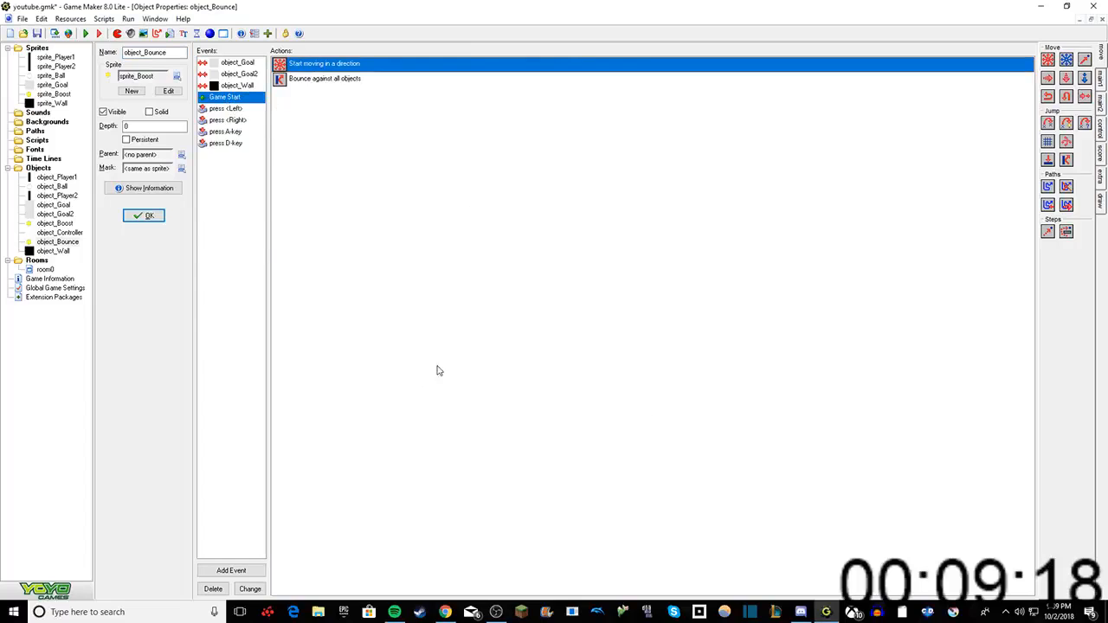
left_click(223, 109)
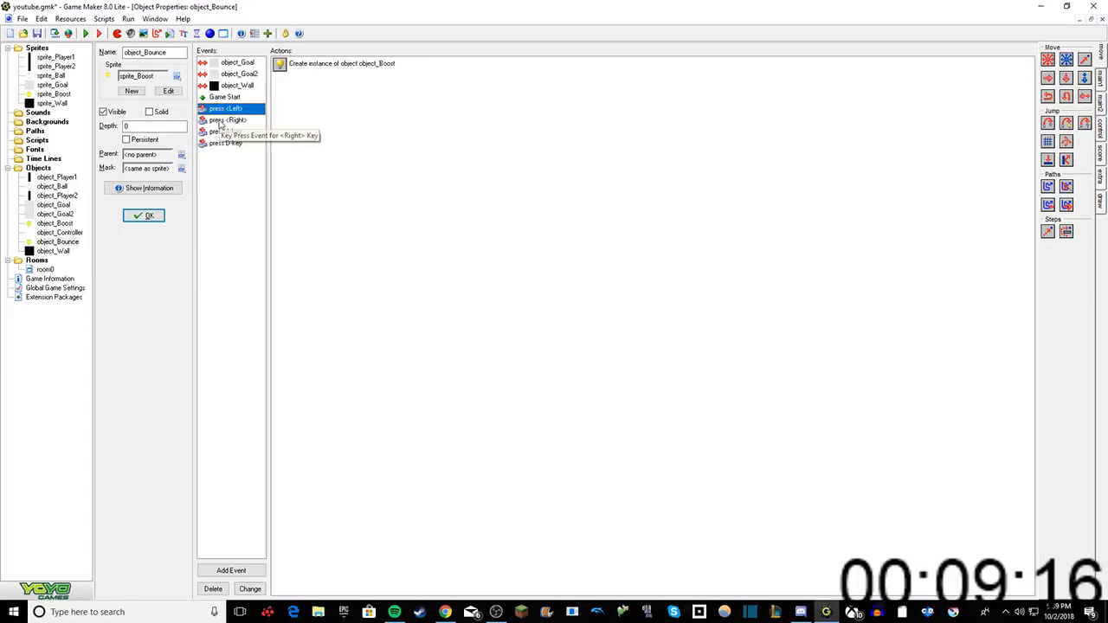
left_click(220, 121)
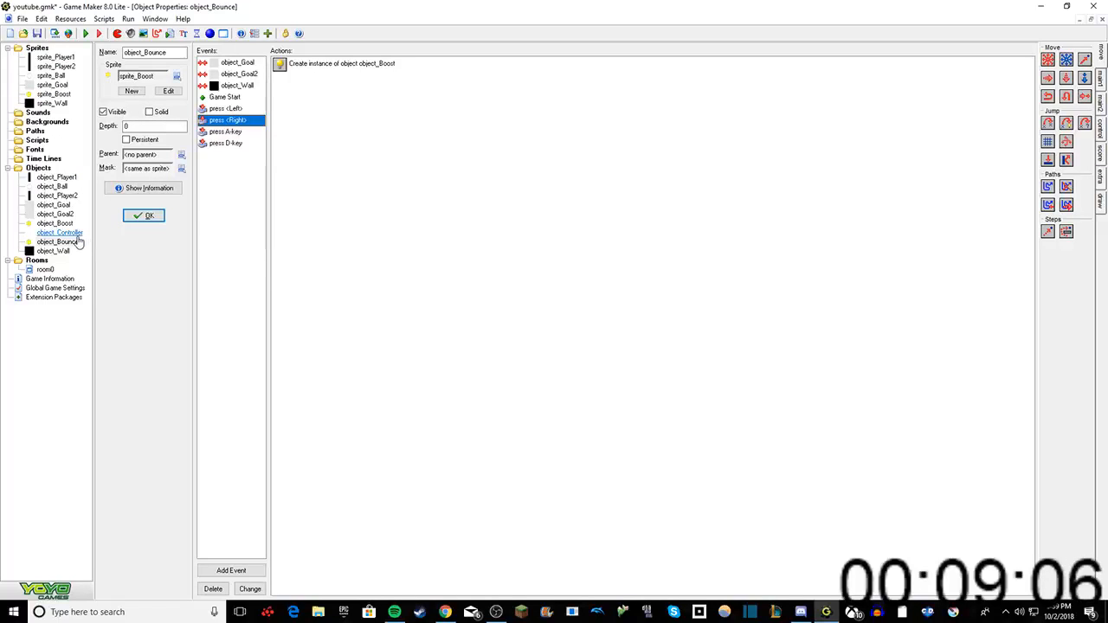
left_click(161, 218)
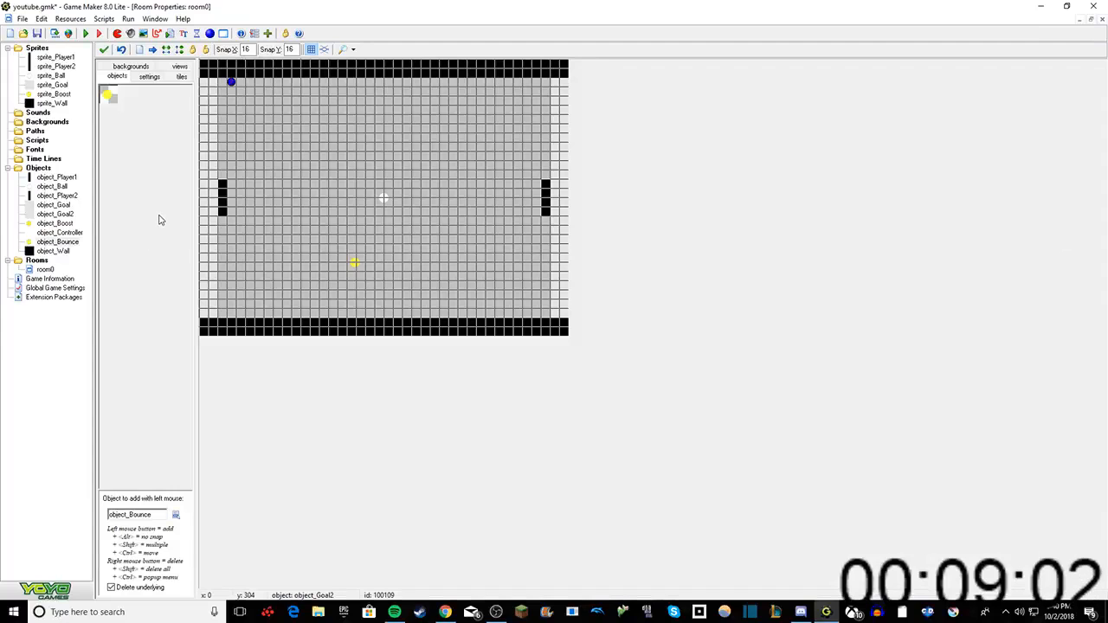
Step: Add a <no key> keyboard event to object_Player1 with a Move Fixed action using the stop direction at speed 0
double_click(56, 177)
right_click(217, 119)
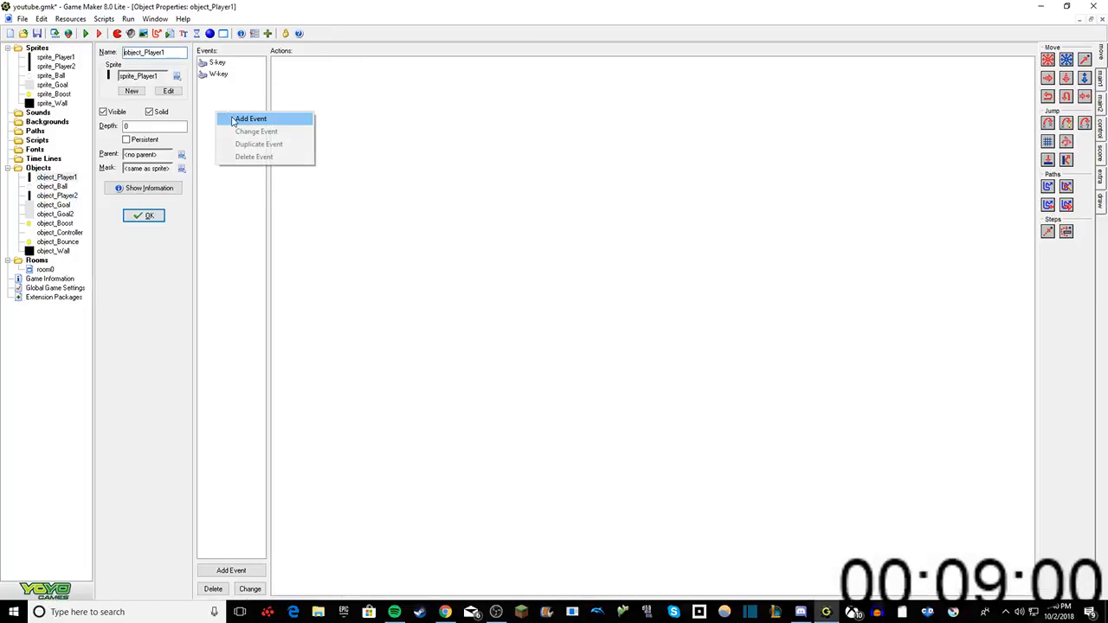
left_click(244, 117)
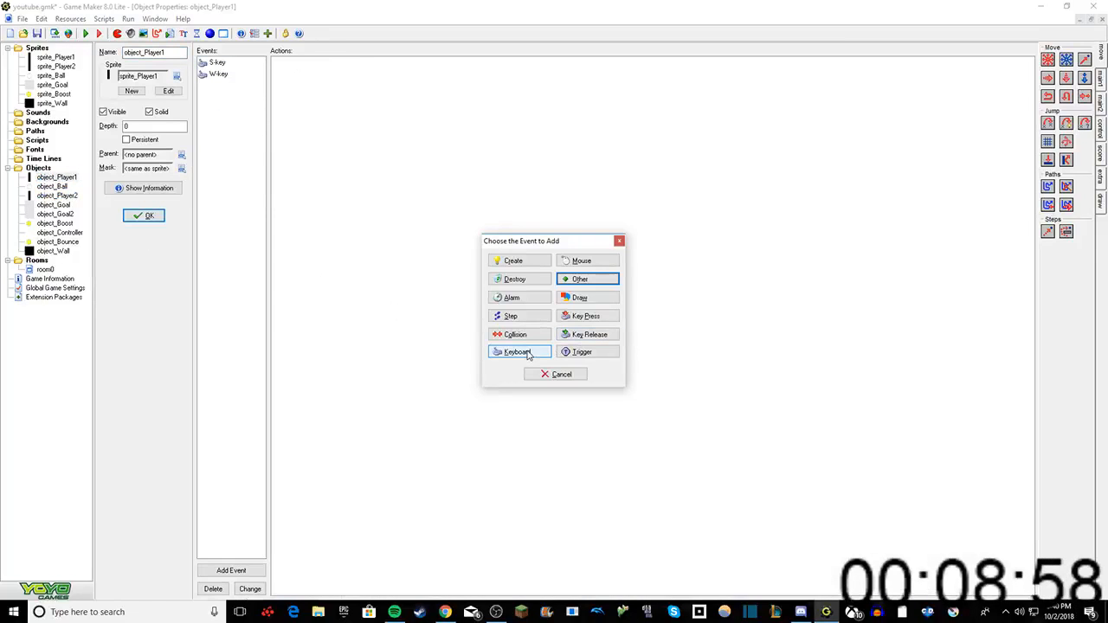
left_click(527, 353)
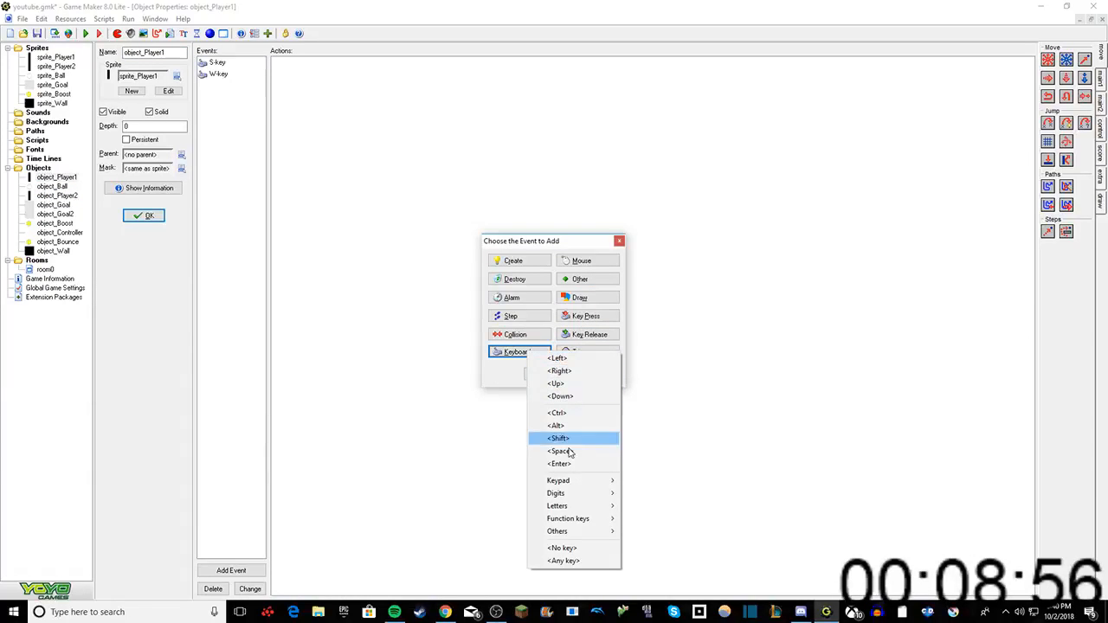
left_click(575, 549)
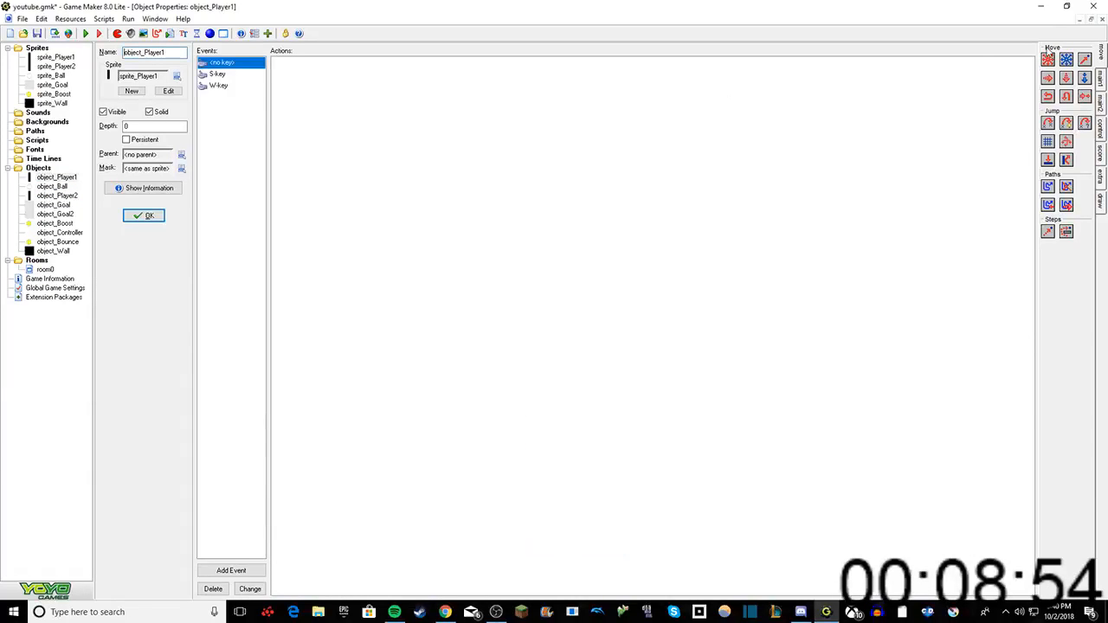
left_click_drag(1048, 62, 721, 171)
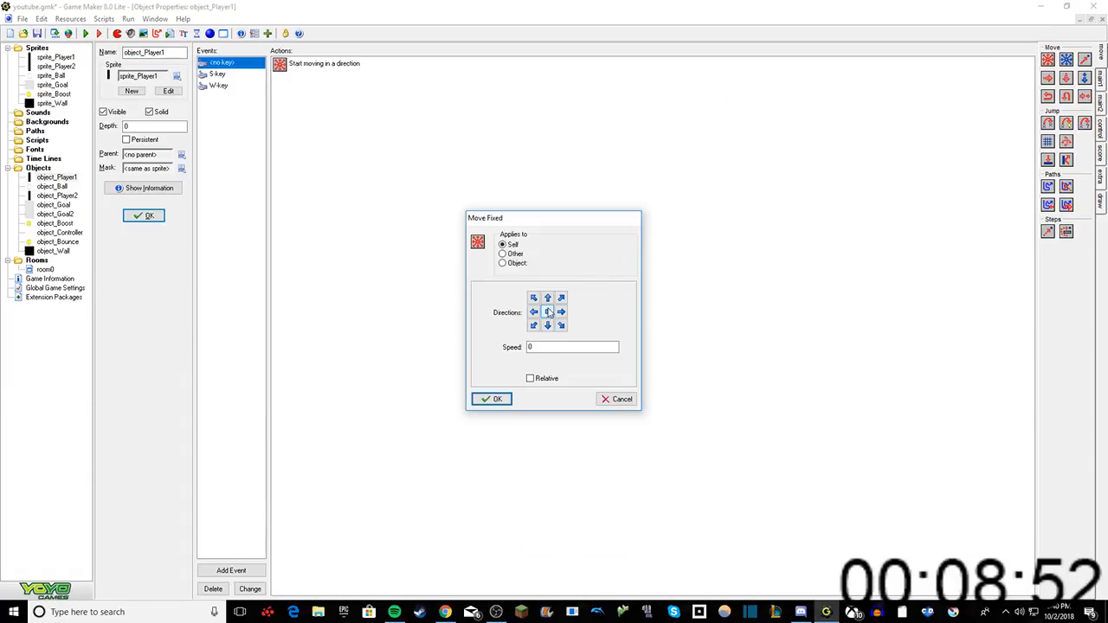
left_click(486, 398)
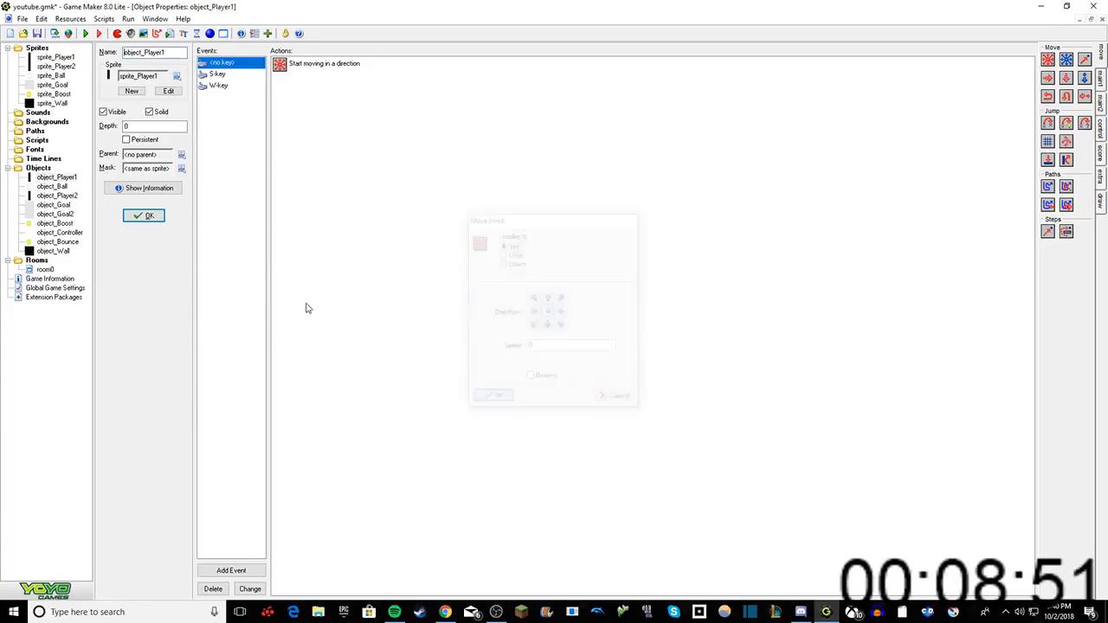
Step: Add a <no key> keyboard event to object_Player2 with a Move Fixed action using the stop direction at speed 0
double_click(56, 196)
right_click(240, 95)
left_click(260, 102)
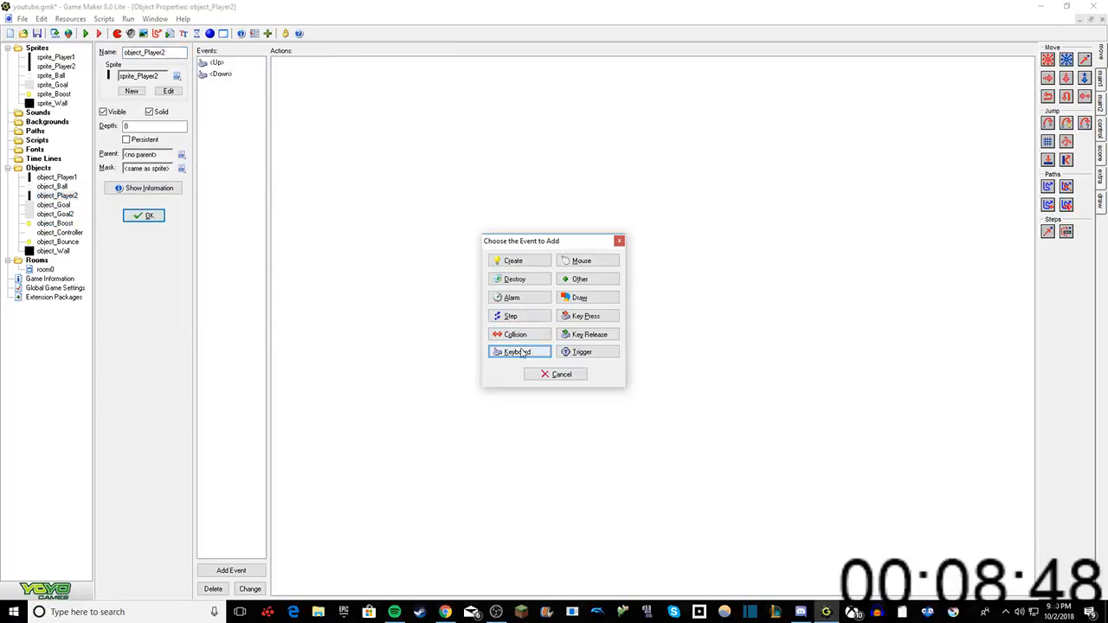
left_click(520, 355)
left_click(556, 550)
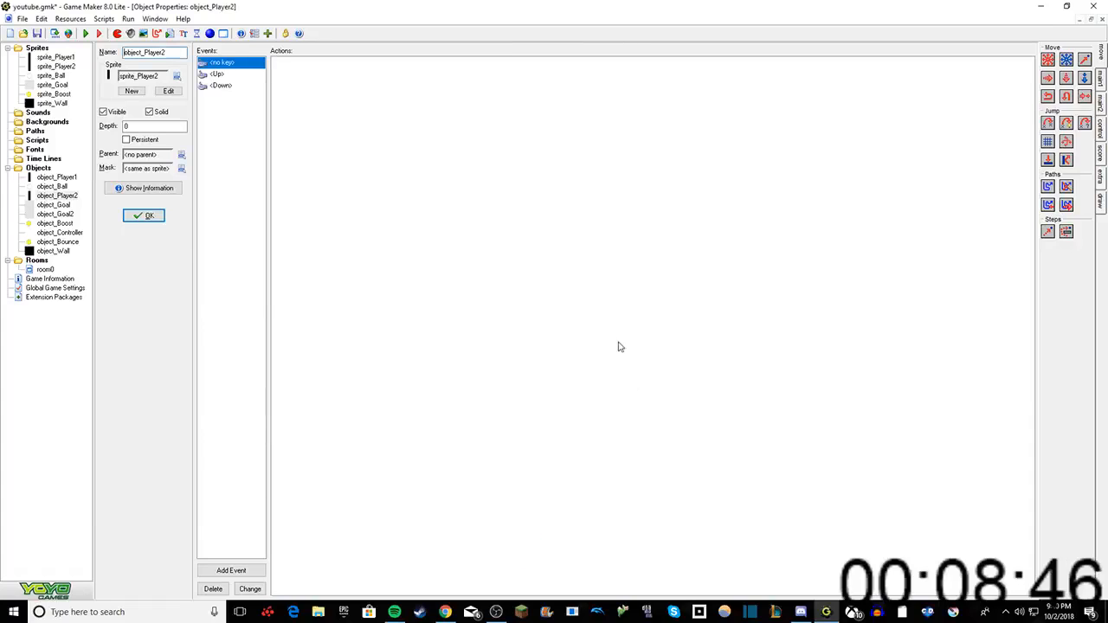
left_click_drag(866, 162, 635, 338)
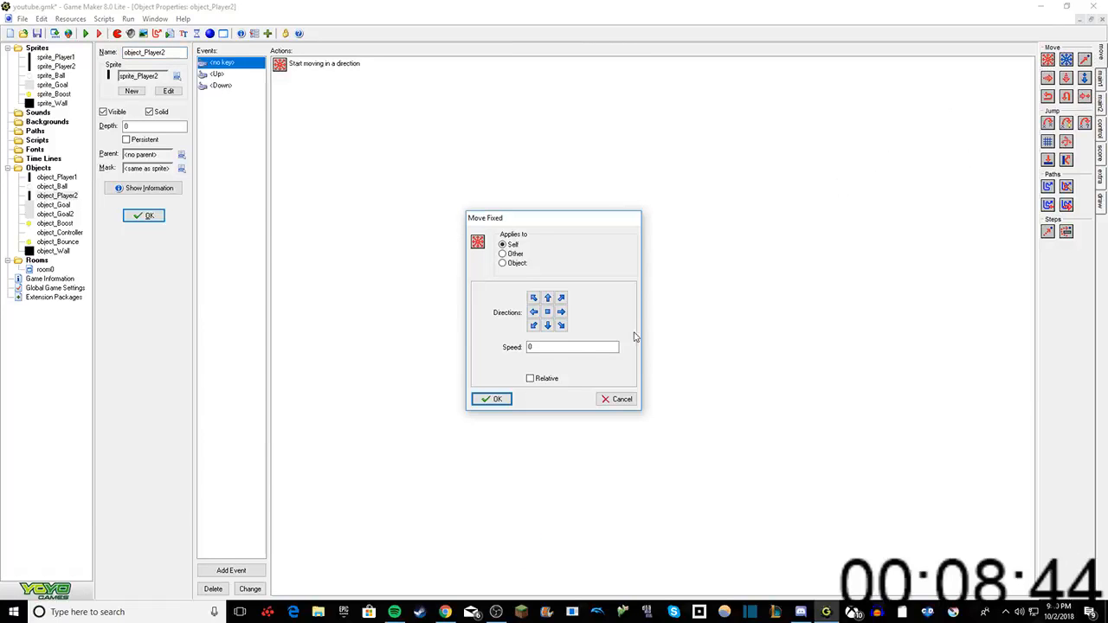
left_click(547, 312)
left_click(491, 399)
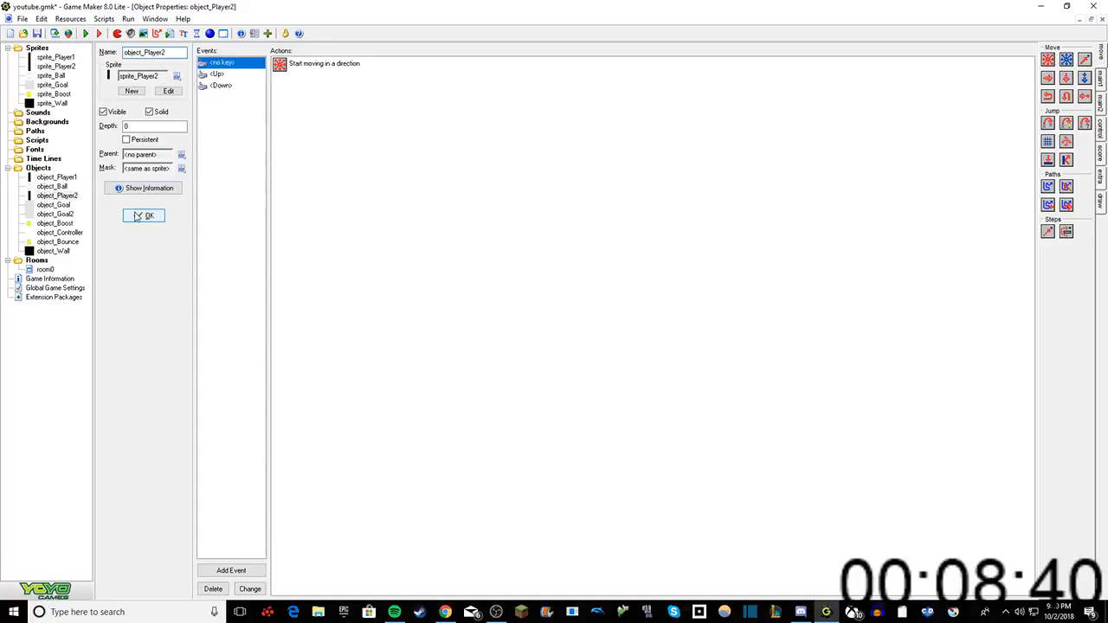
Step: Run the game in debug mode to test it, dismissing the DirectPlay feature installation request
left_click(97, 33)
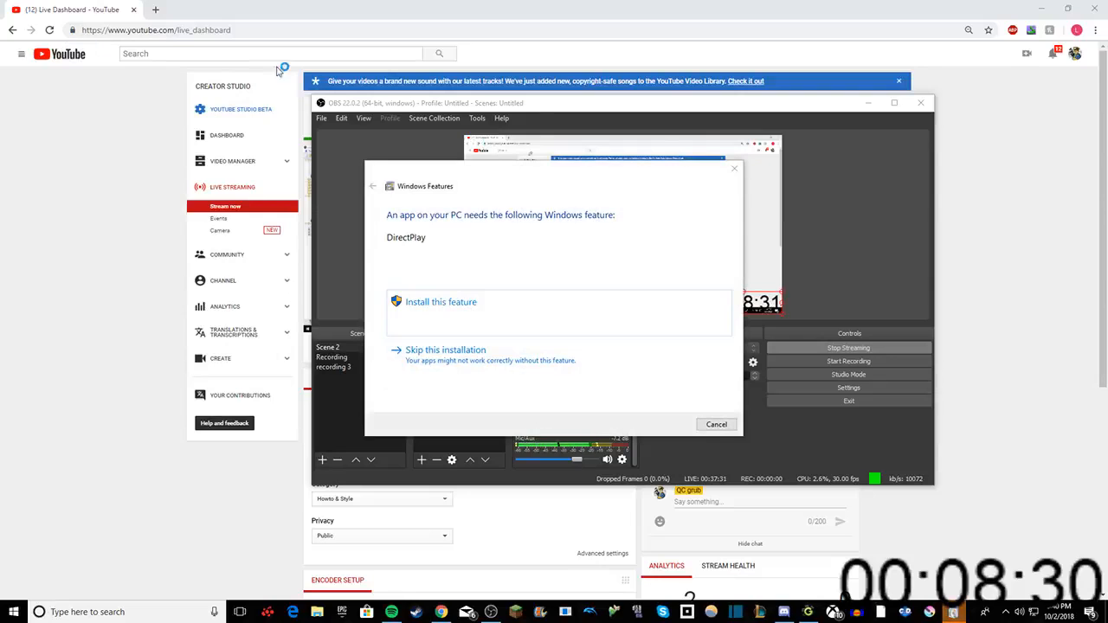
left_click(734, 168)
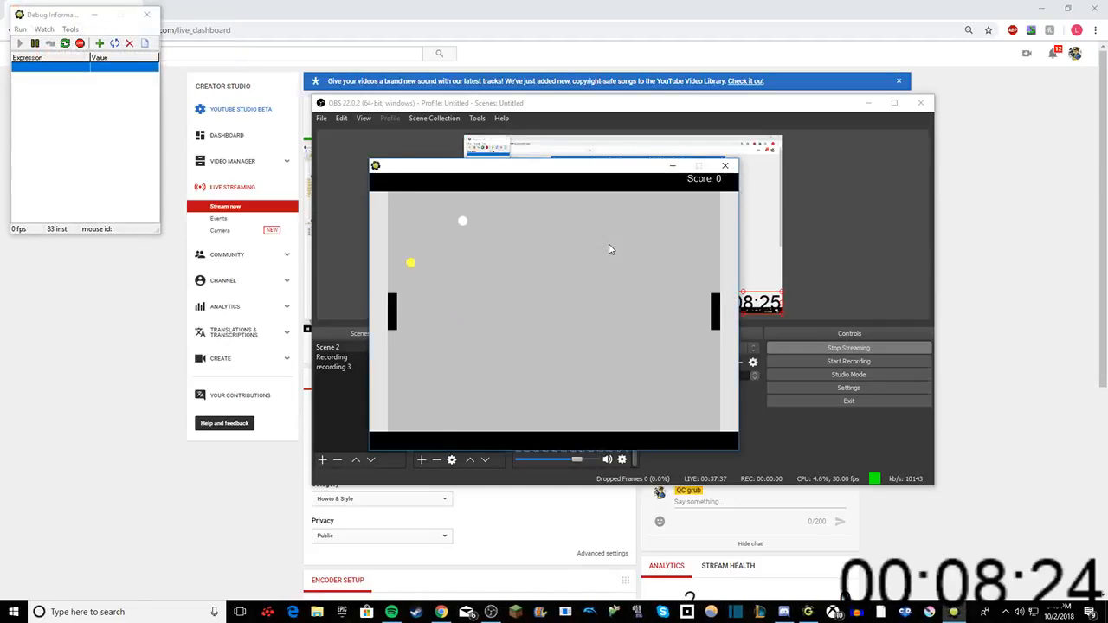
key("Return")
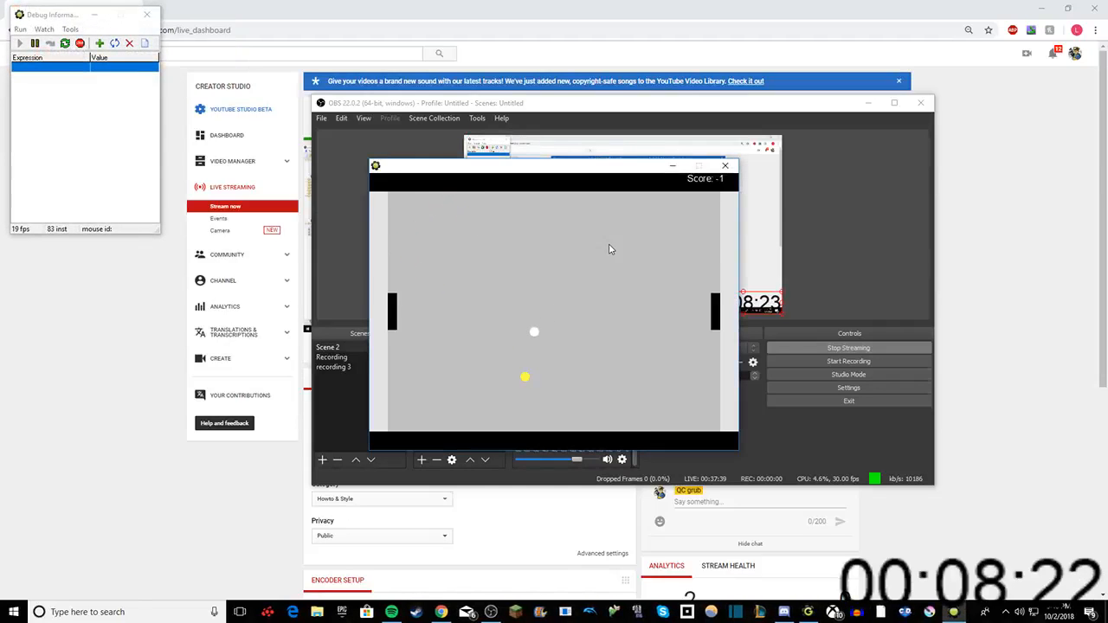
Step: Play a rally in the running game, moving both paddles up and down to test their control and stopping
key("s")
key("w")
key("Up")
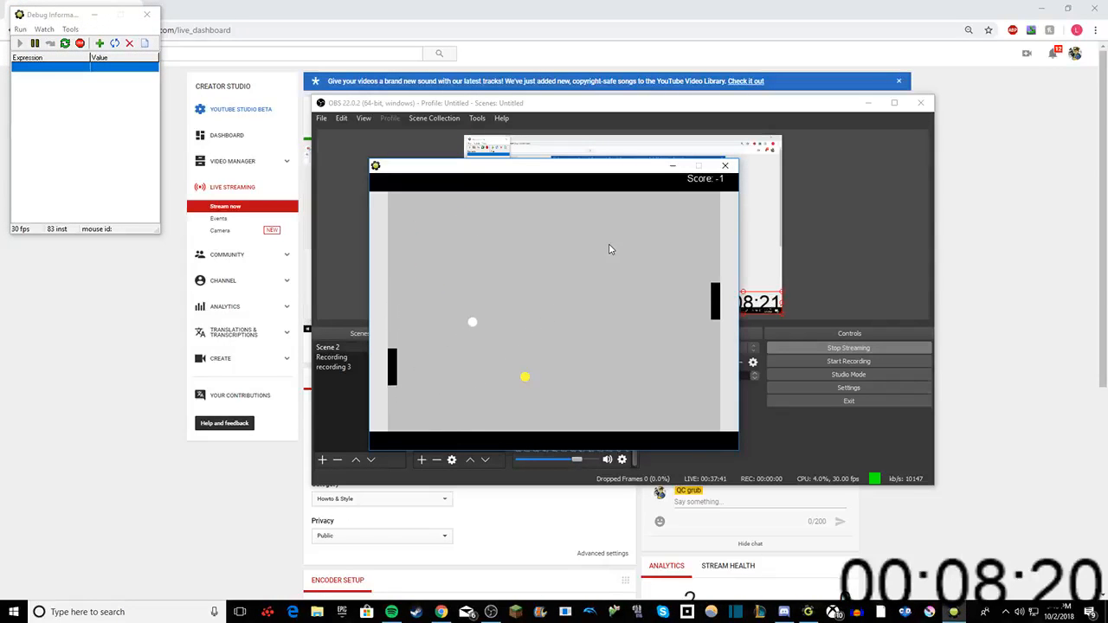
key("w")
key("w")
key("Up")
key("Down")
key("Up")
key("Down")
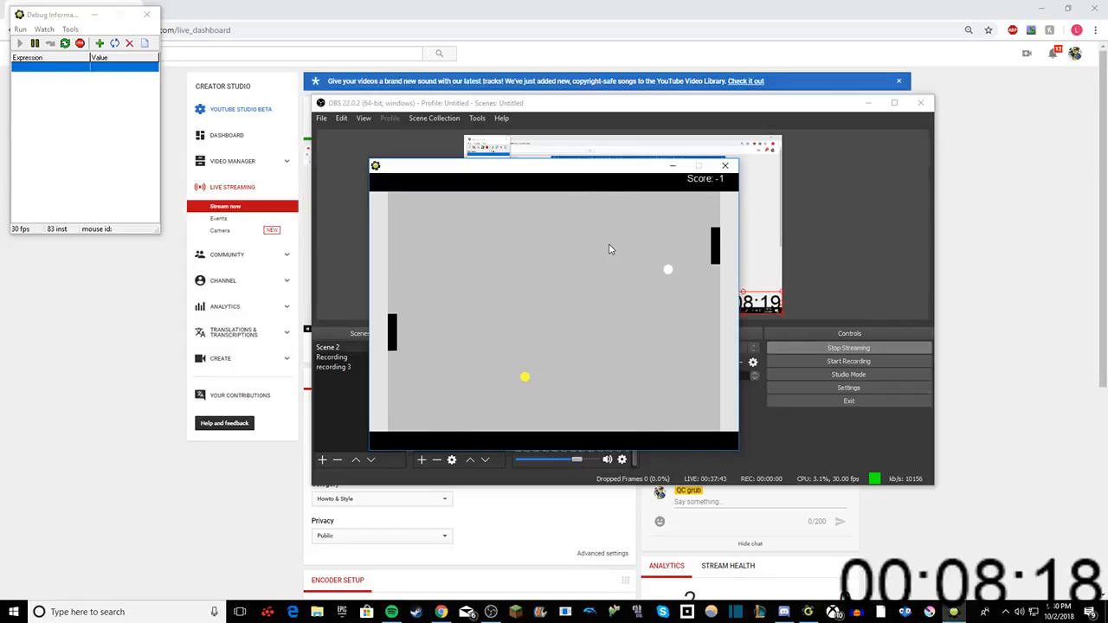
key("Down")
key("w")
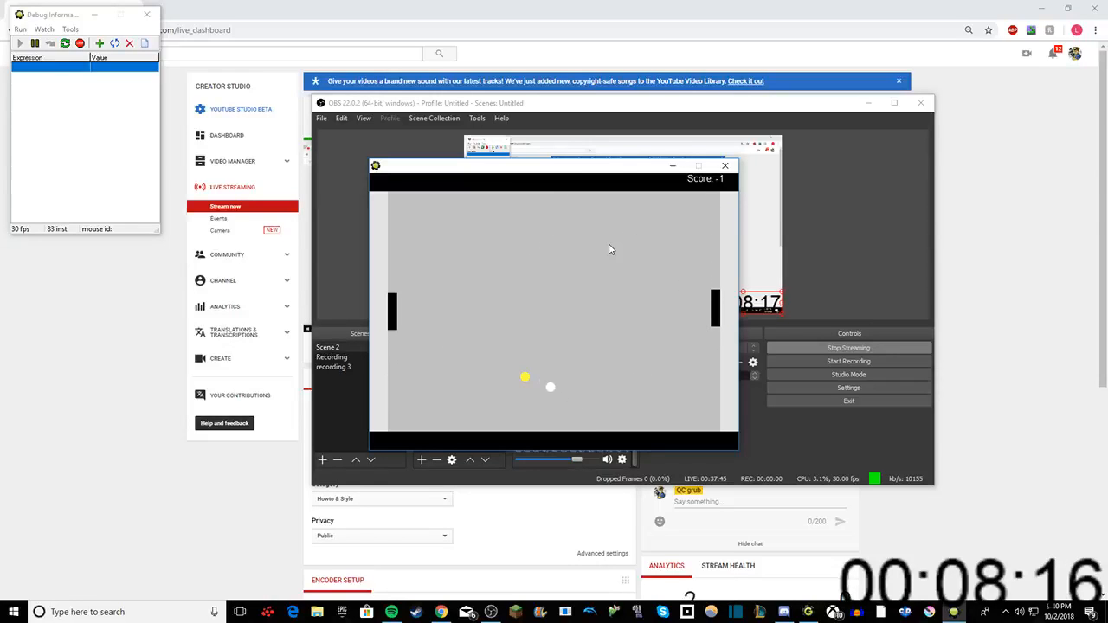
key("s")
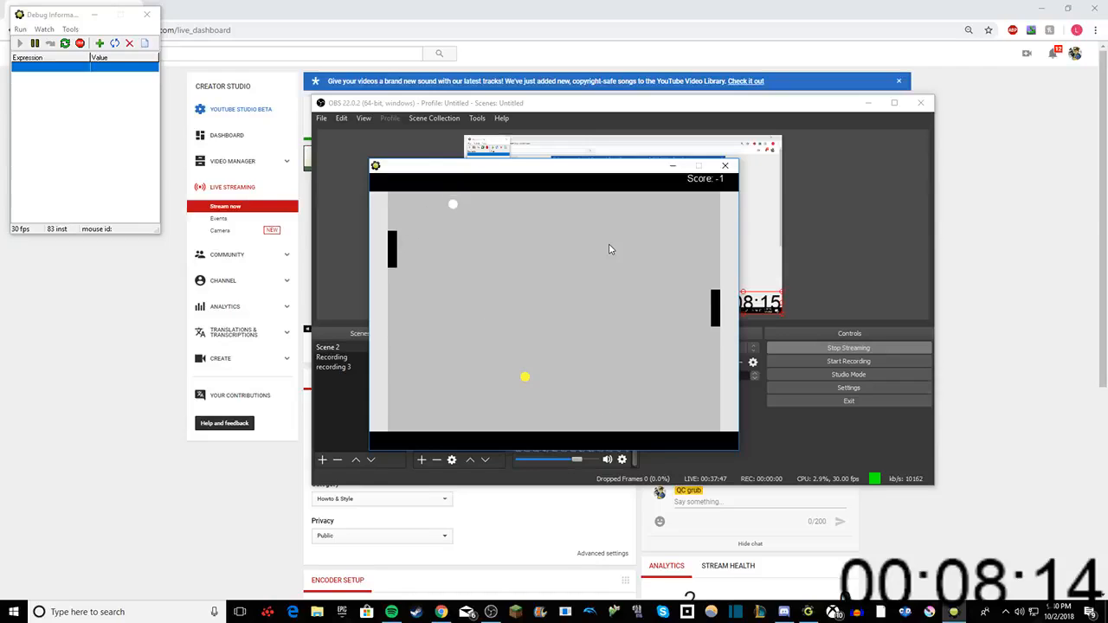
key("Up")
key("Down")
key("Down")
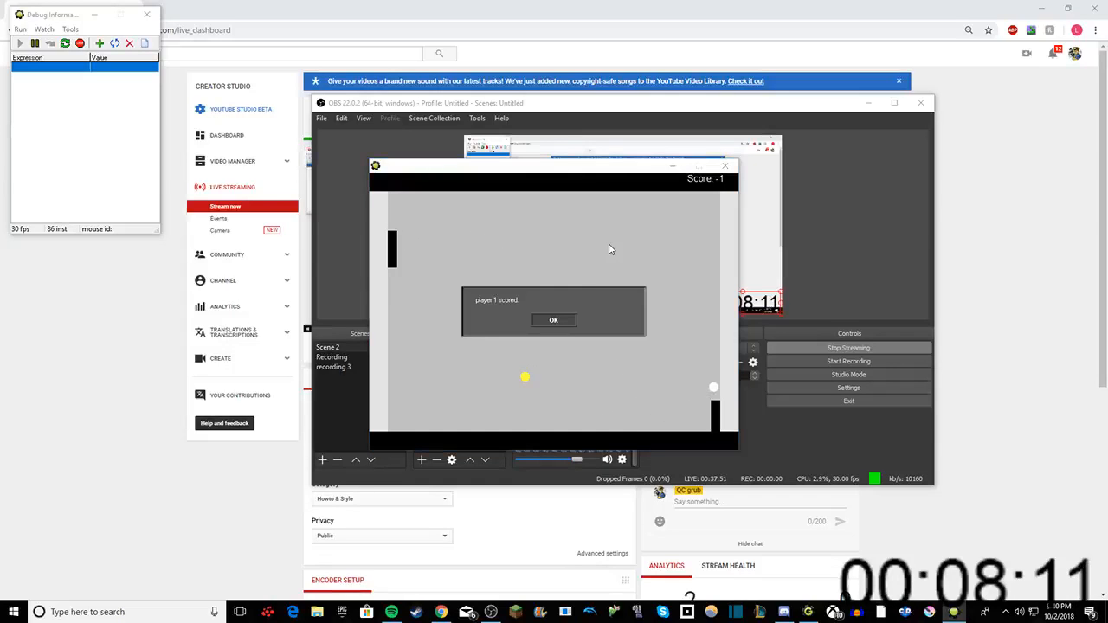
Step: Dismiss the scoring and winner messages to get through the end of the test game
left_click(560, 322)
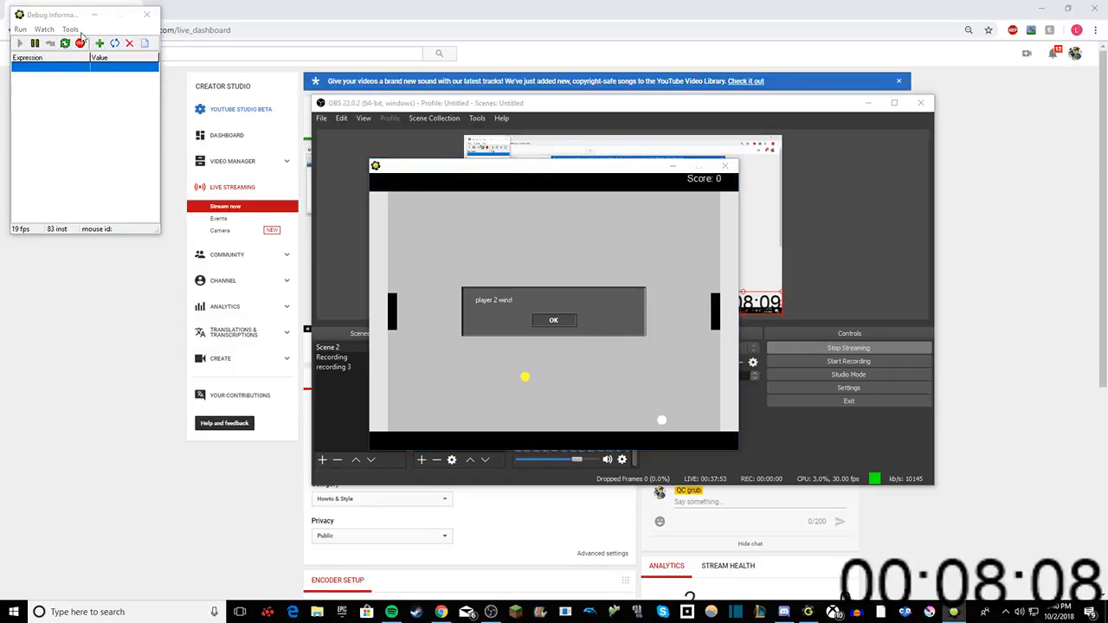
left_click(553, 319)
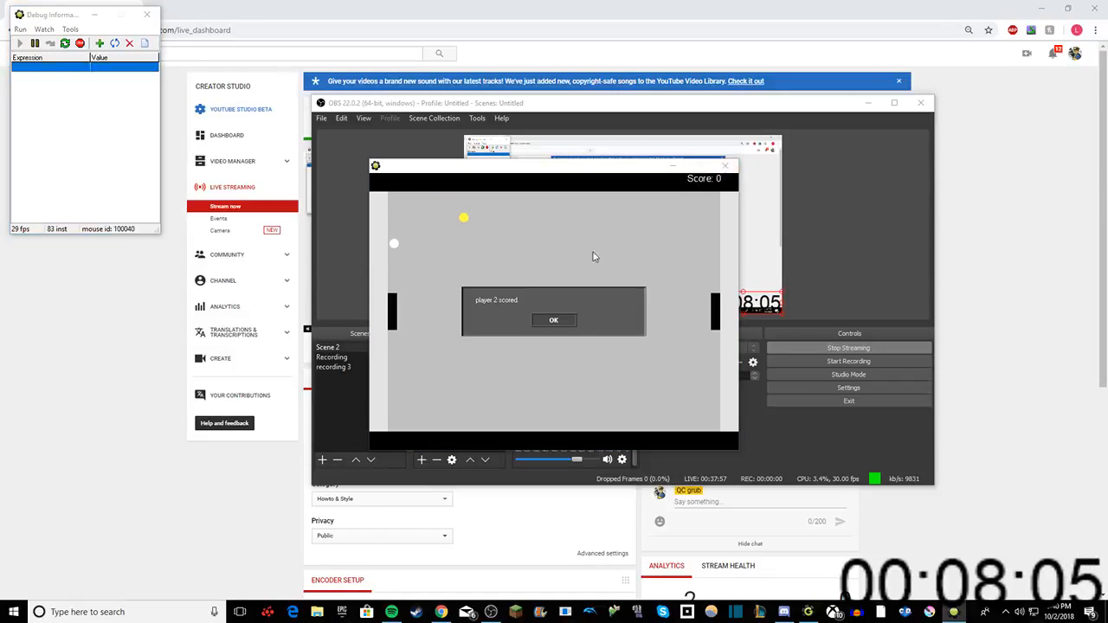
left_click(559, 320)
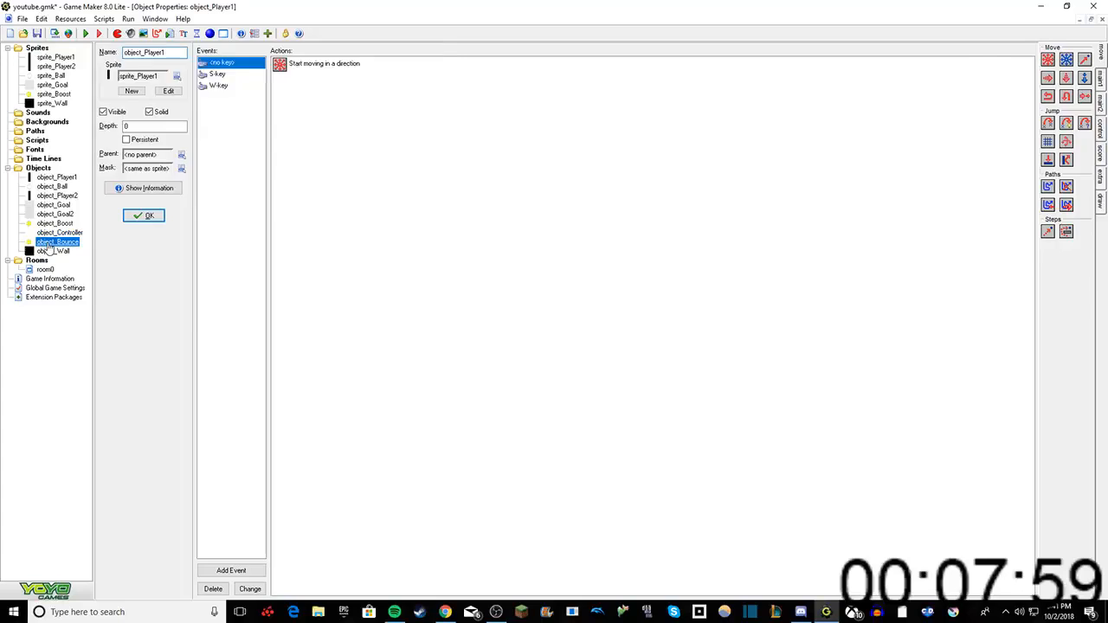
Step: Open the properties of object_Bounce
double_click(52, 243)
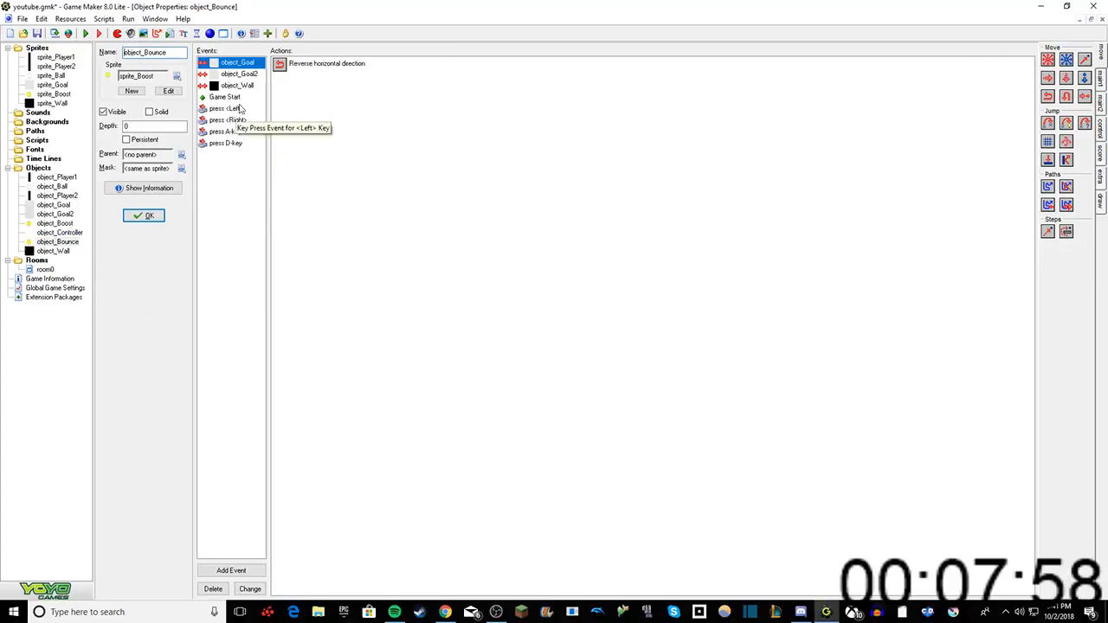
right_click(230, 100)
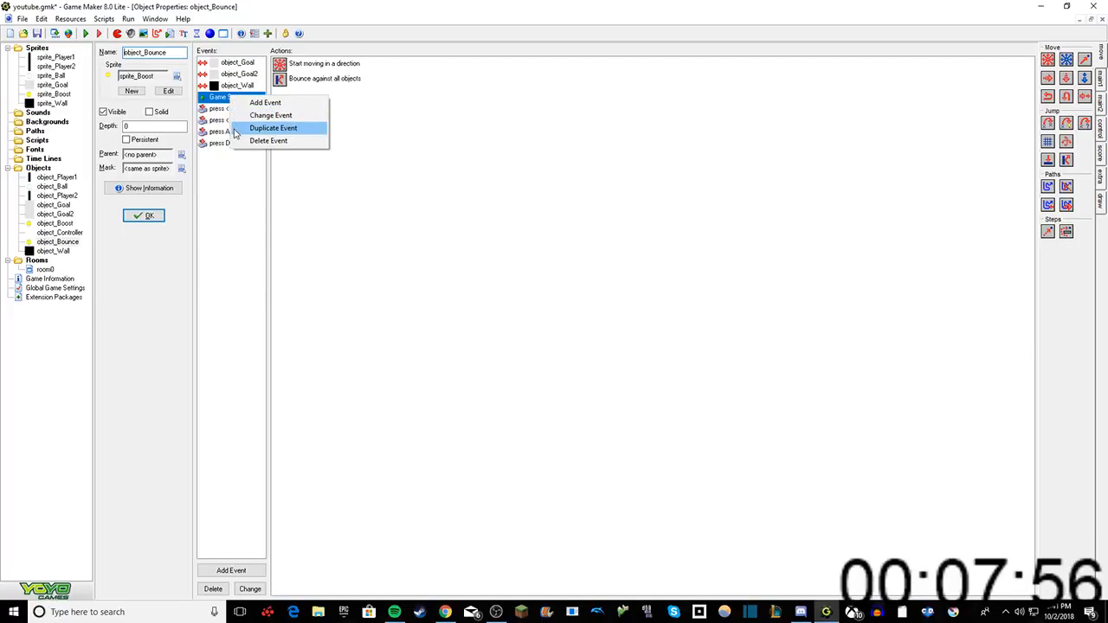
left_click(235, 130)
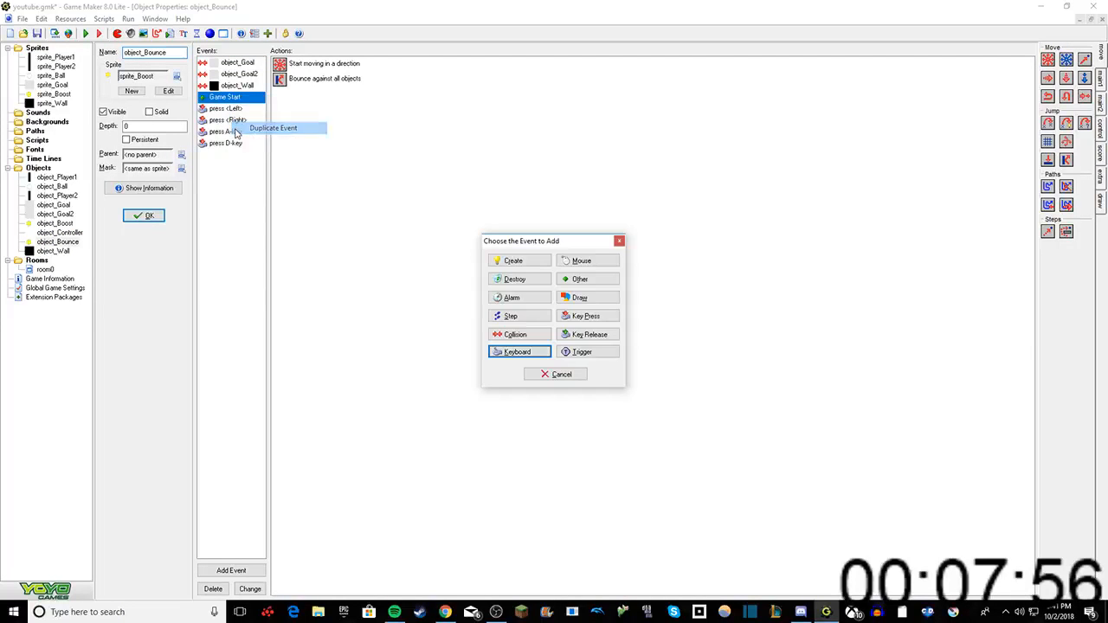
left_click(619, 240)
Step: Change object_Bounce's Game Start event to a Room Start event, keeping its actions
right_click(256, 101)
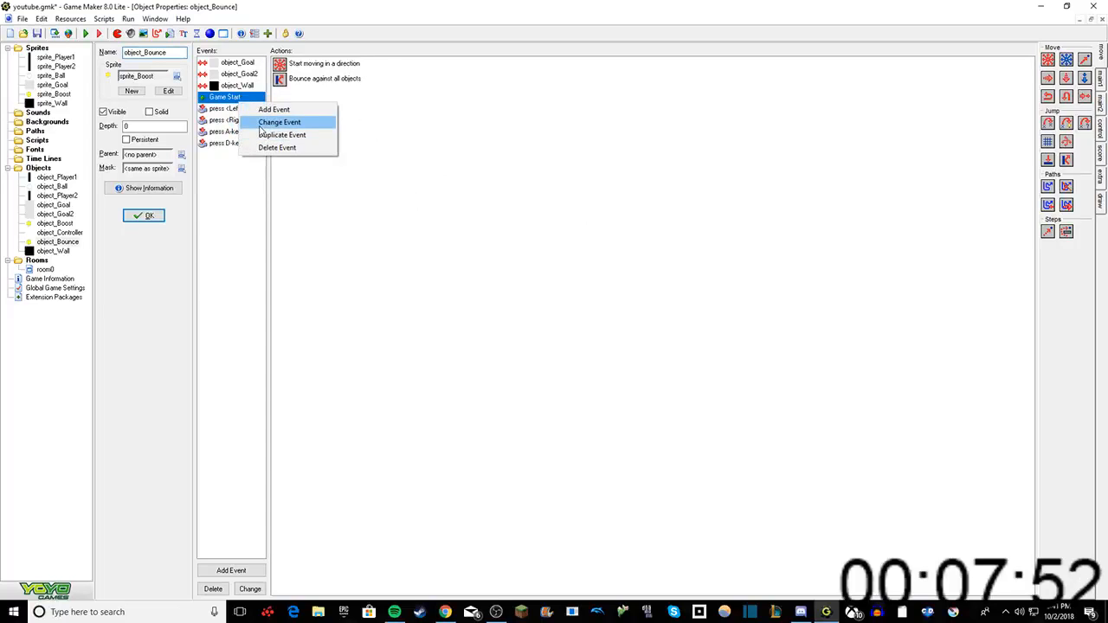
left_click(270, 122)
left_click(580, 279)
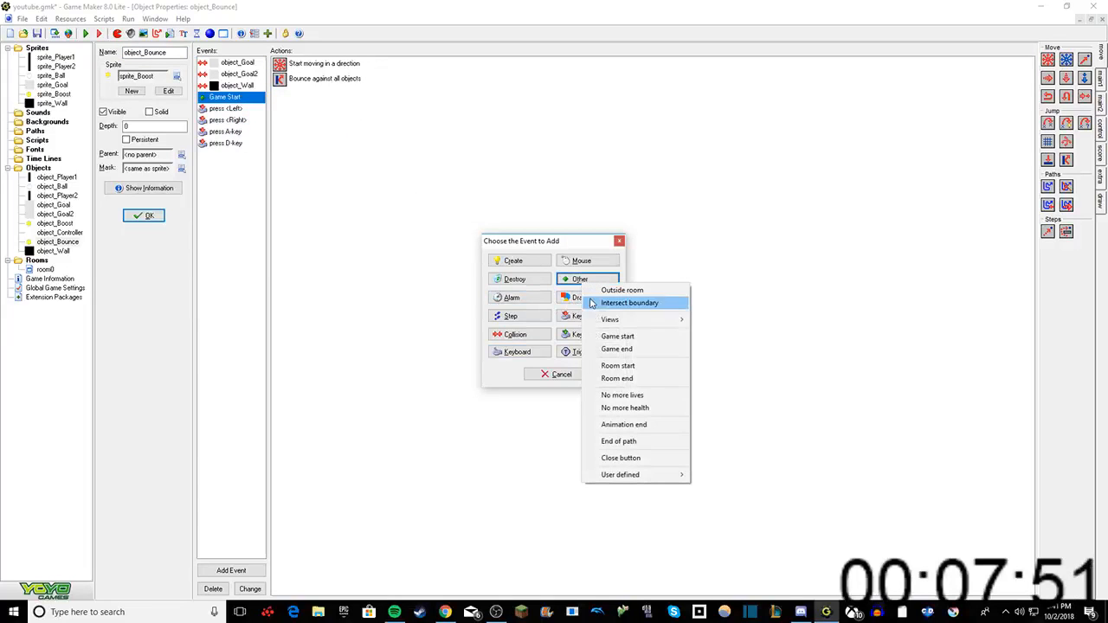
left_click(617, 365)
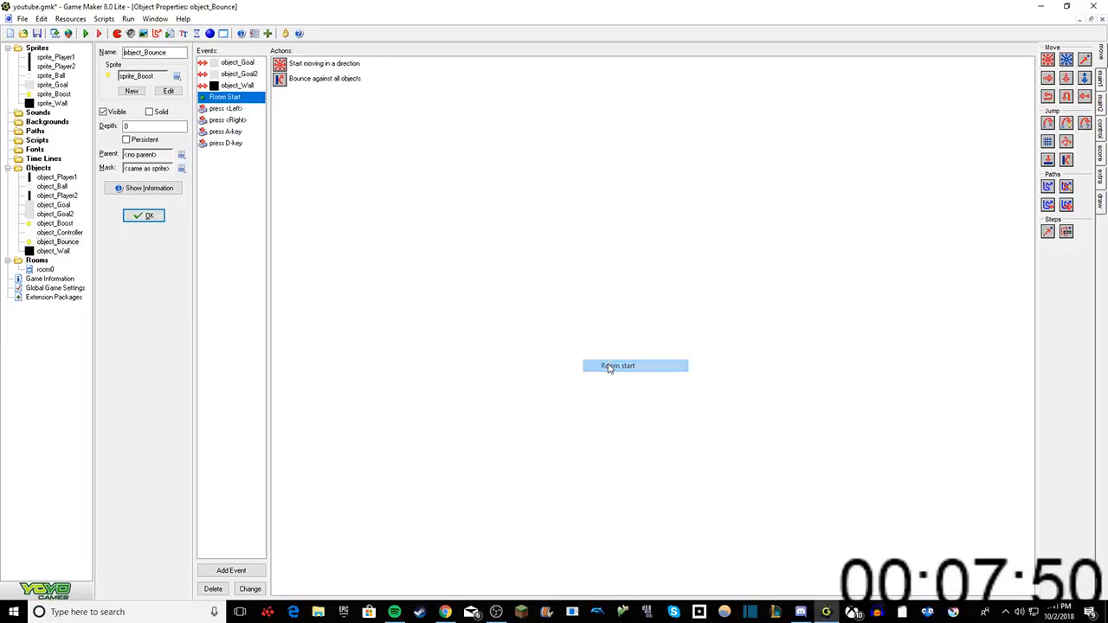
Step: Run the game normally, dismissing the DirectPlay feature request and the first scoring message
left_click(85, 33)
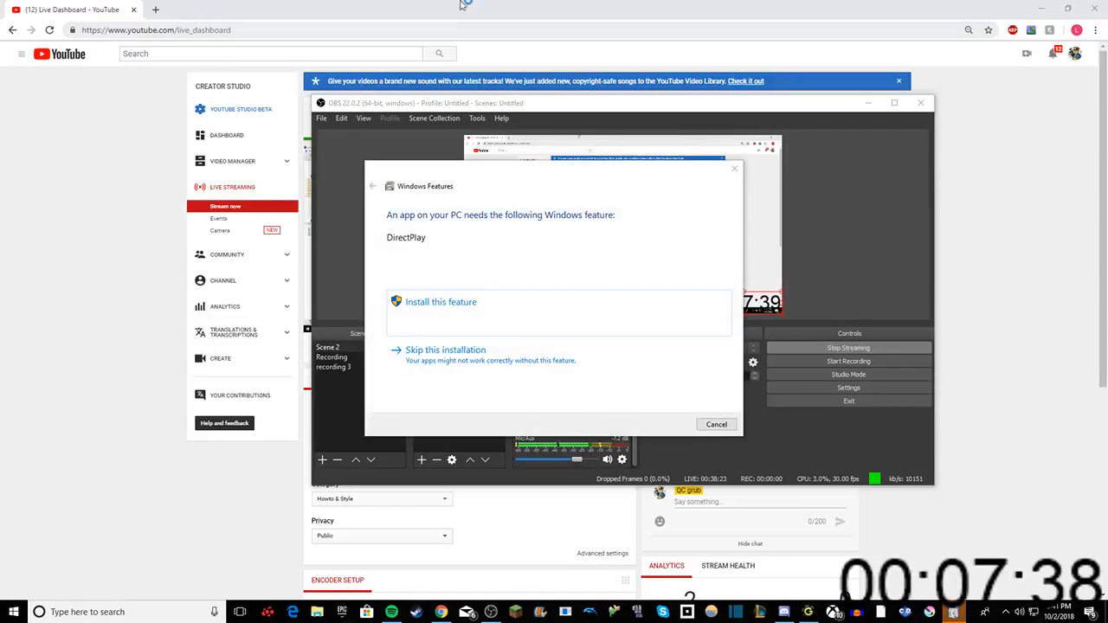
left_click(735, 169)
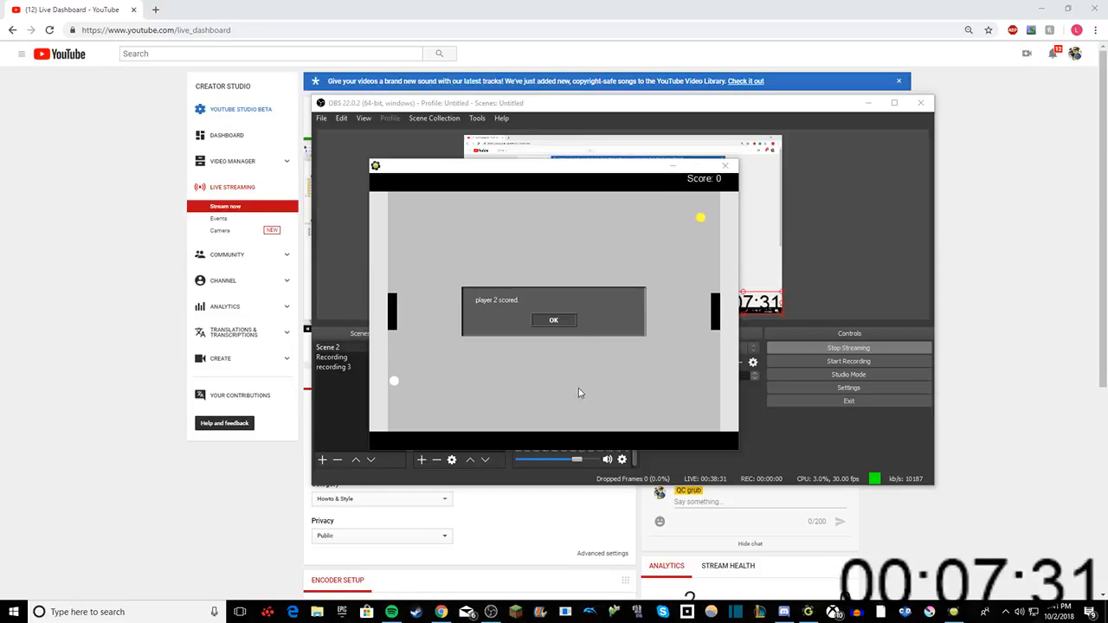
left_click(553, 320)
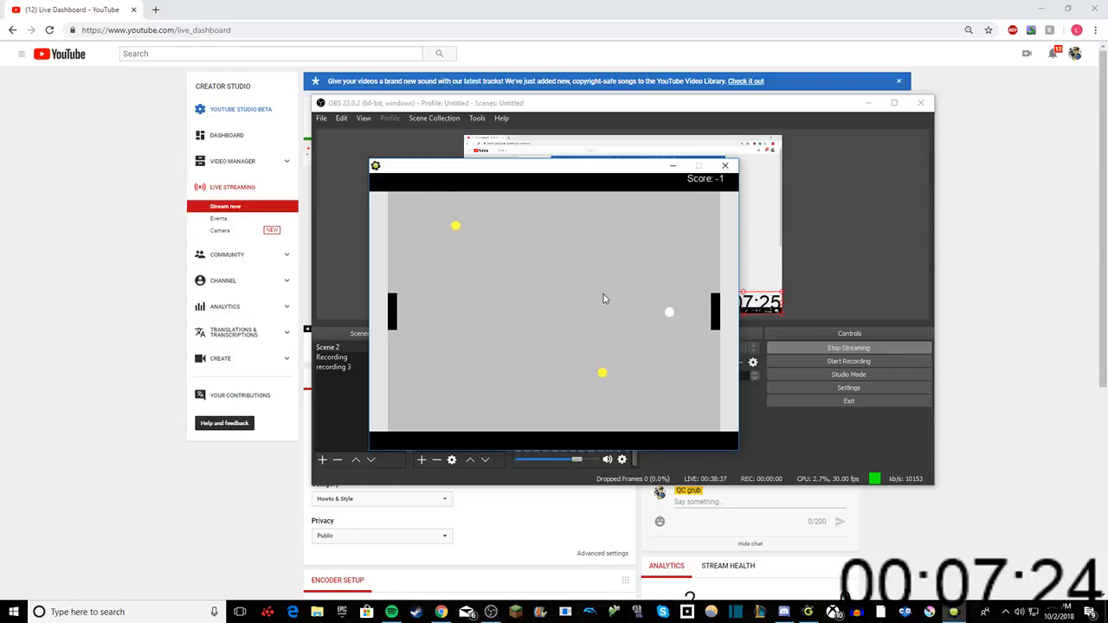
Step: Test both paddles against the ball in the restarted round until a point is scored, and dismiss the scoring message
key("w")
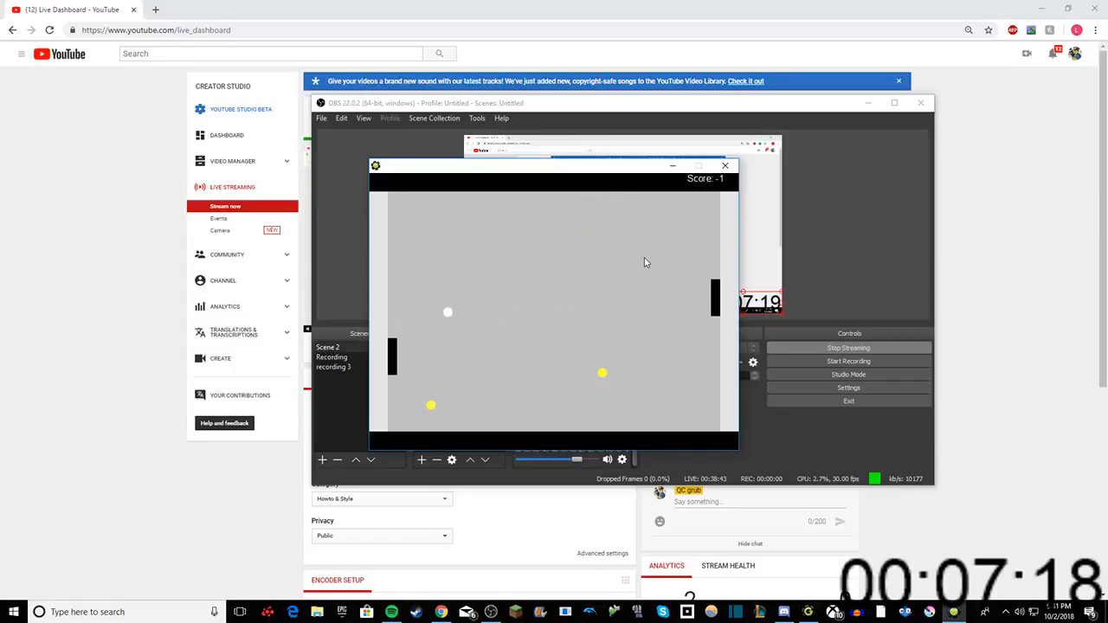
key("w")
key("s")
key("Down")
key("Up")
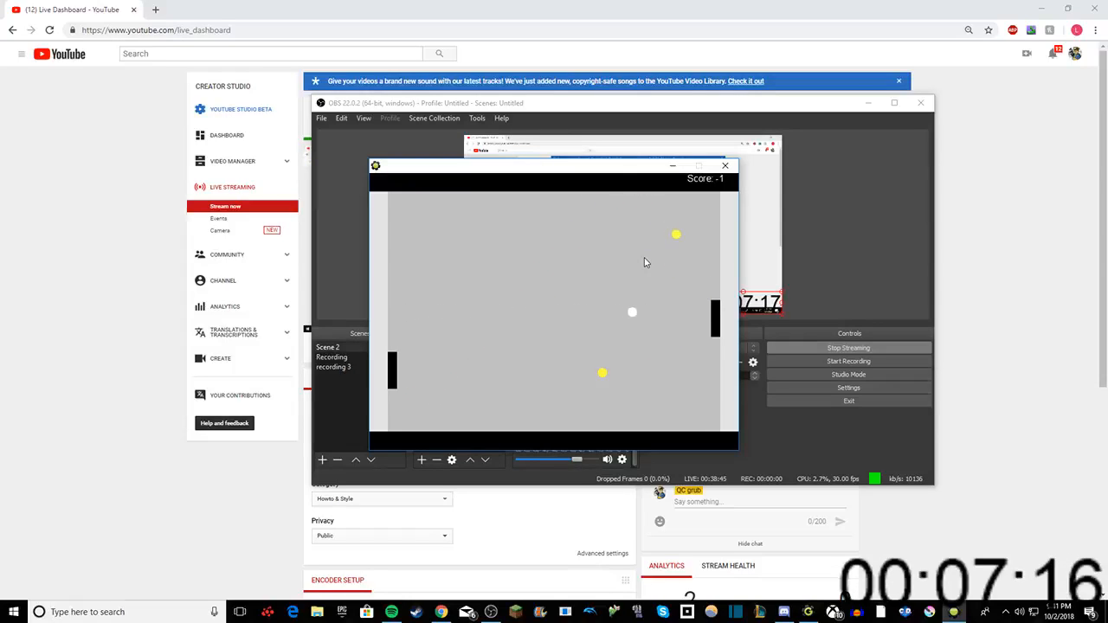
key("Down")
key("Up")
key("Down")
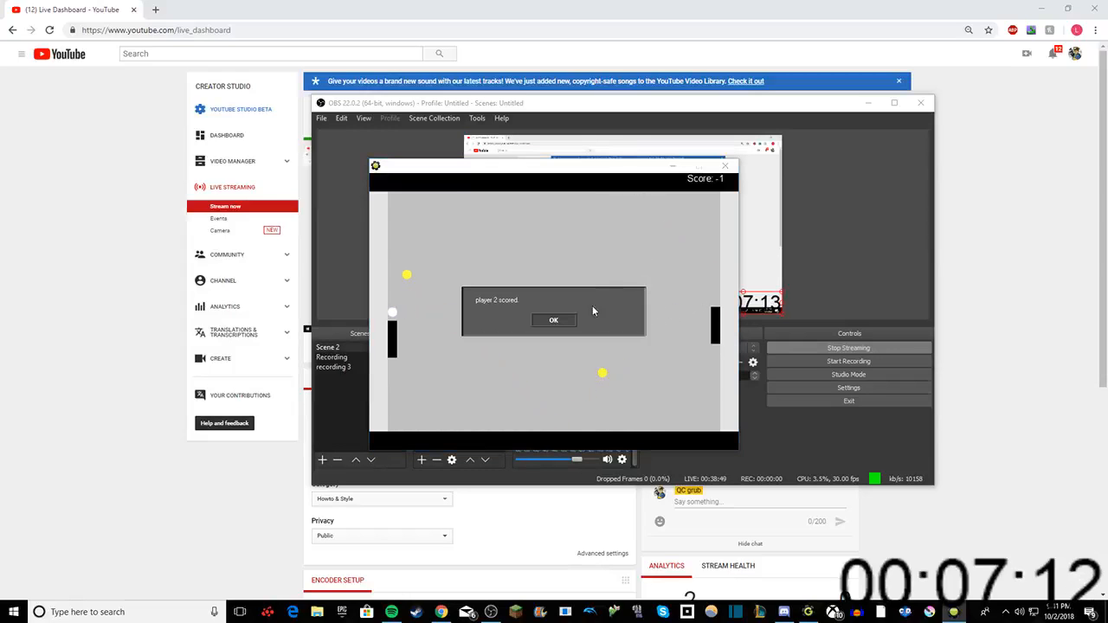
left_click(555, 322)
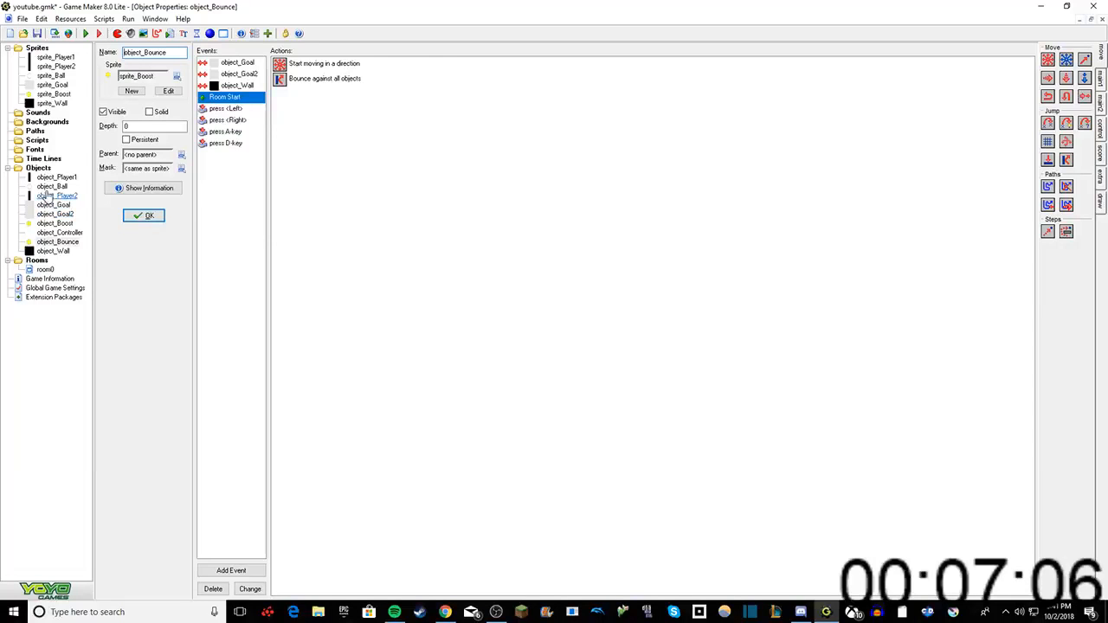
Step: Check the directions and speed of the Move Fixed action in object_Ball's Room Start event
double_click(48, 187)
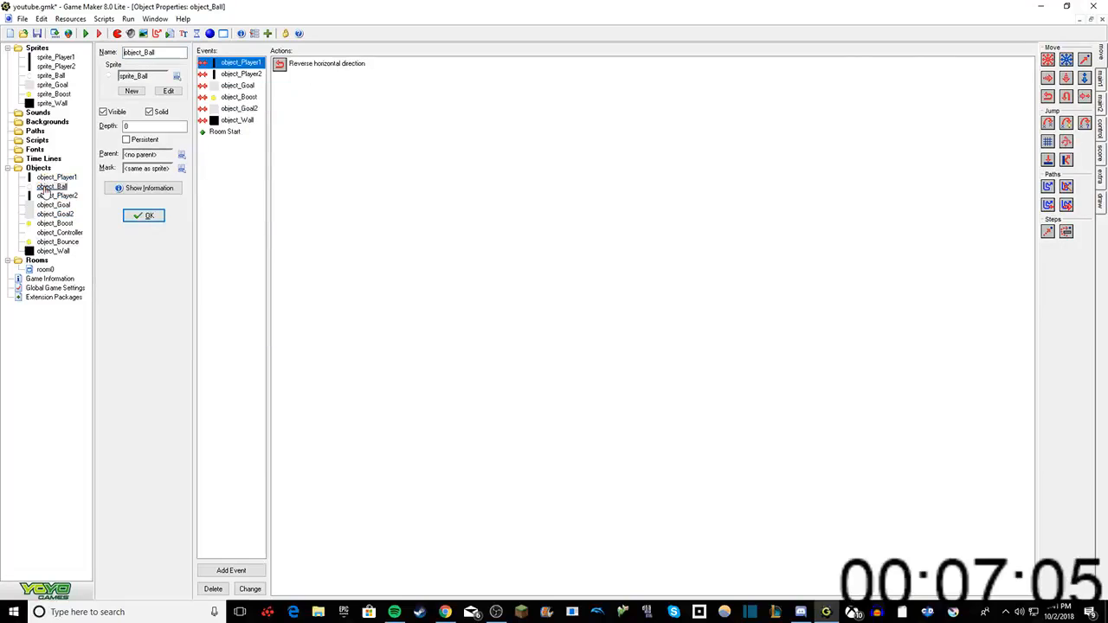
left_click(234, 132)
right_click(289, 61)
left_click(322, 67)
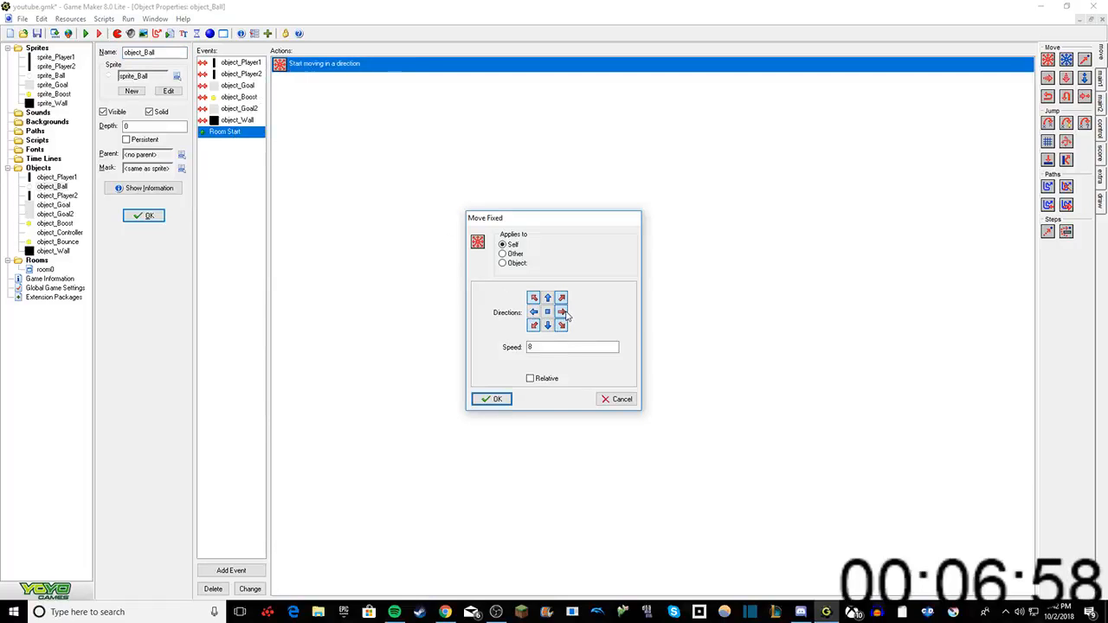
left_click(491, 399)
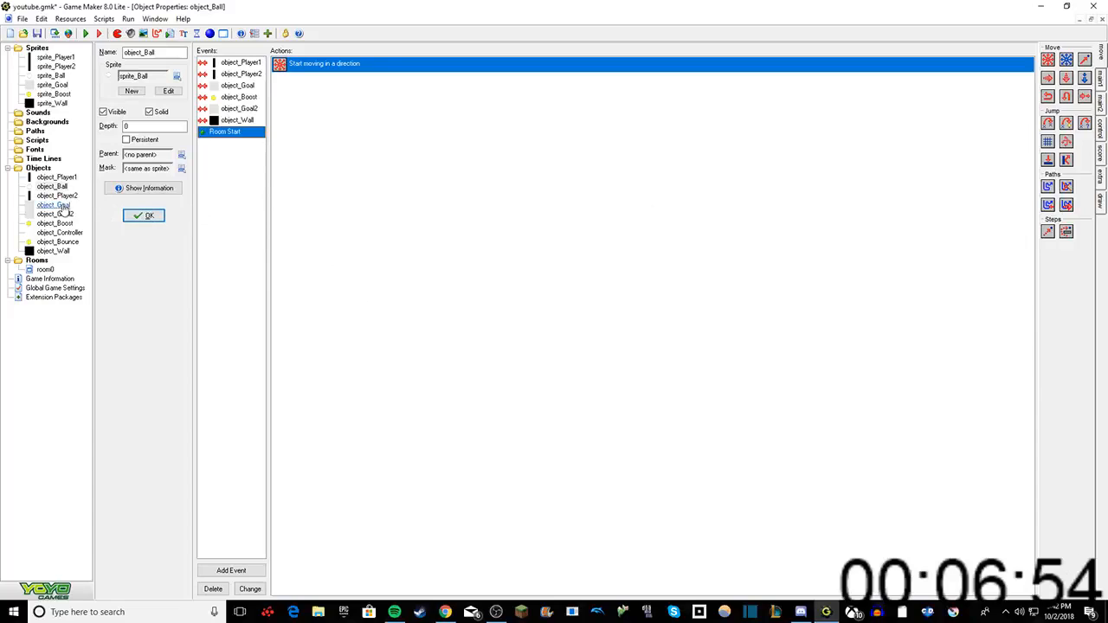
Step: Add a collision event with object_Wall to object_Player1, using a Reverse Vertical action
double_click(57, 177)
right_click(235, 113)
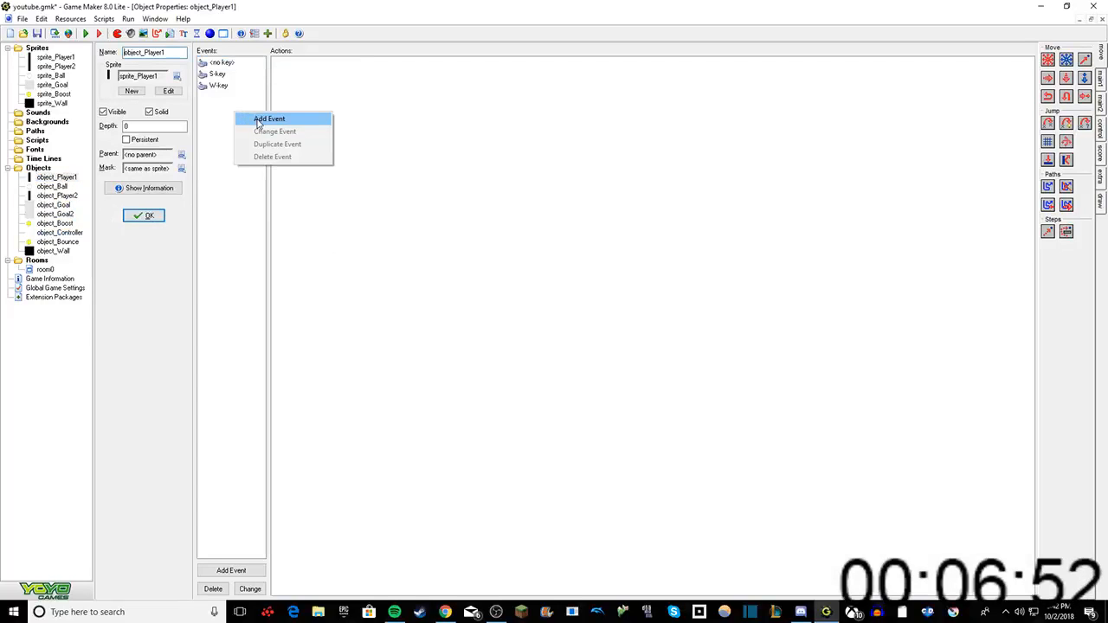
left_click(259, 116)
left_click(515, 334)
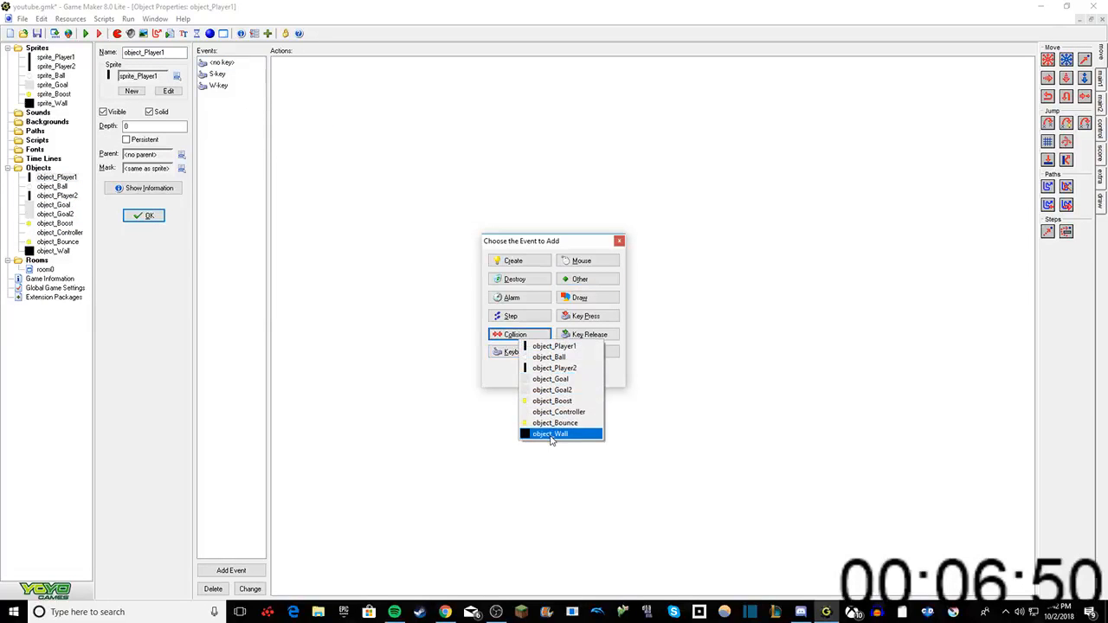
left_click(552, 436)
left_click_drag(1064, 98, 883, 106)
left_click(490, 397)
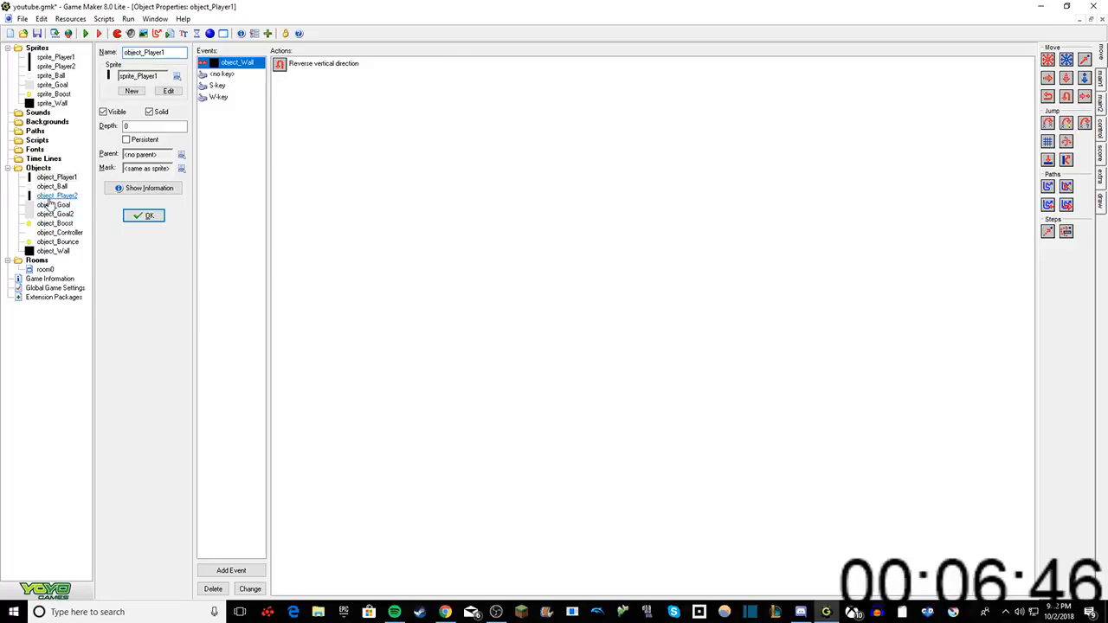
Step: Add a collision event with object_Wall to object_Player2, using a Reverse Vertical action
double_click(56, 196)
right_click(251, 134)
left_click(267, 140)
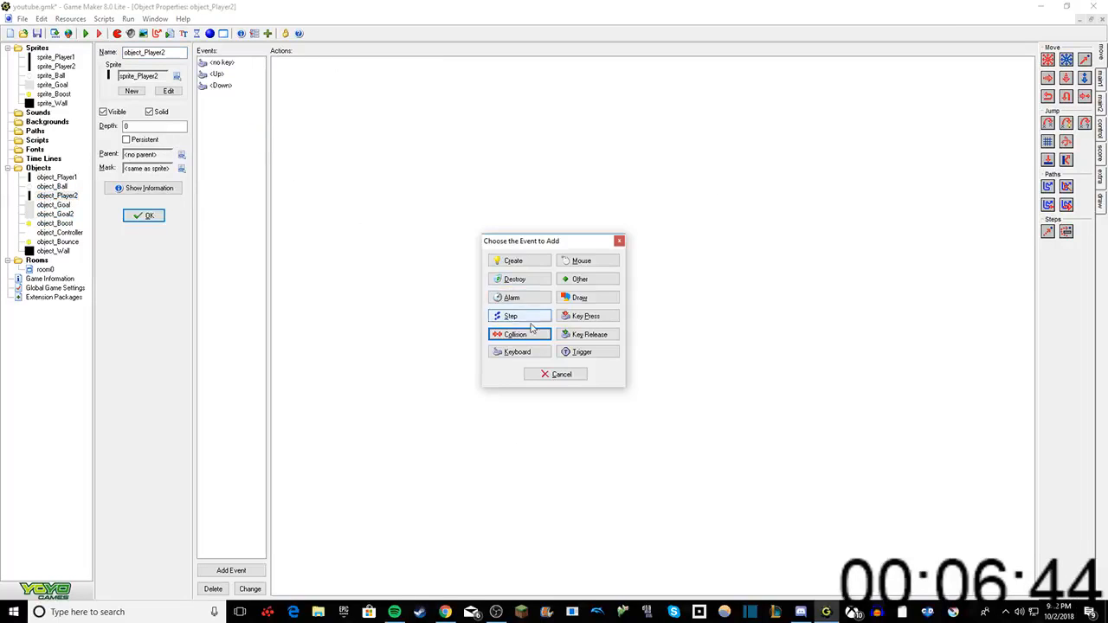
left_click(519, 334)
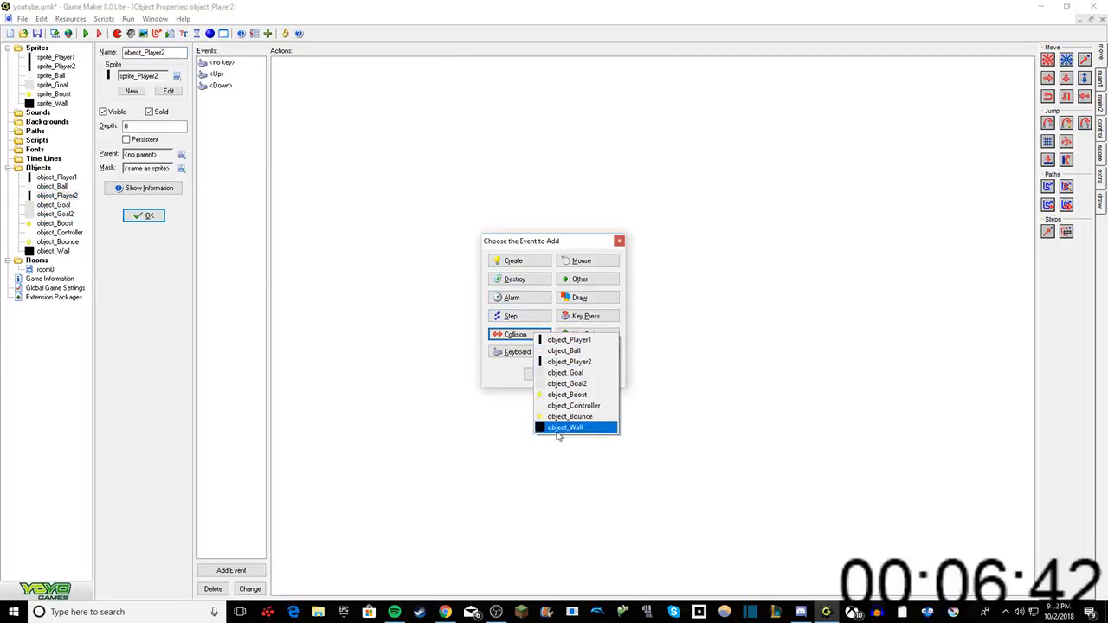
left_click(562, 426)
left_click_drag(1066, 96, 712, 159)
left_click(490, 398)
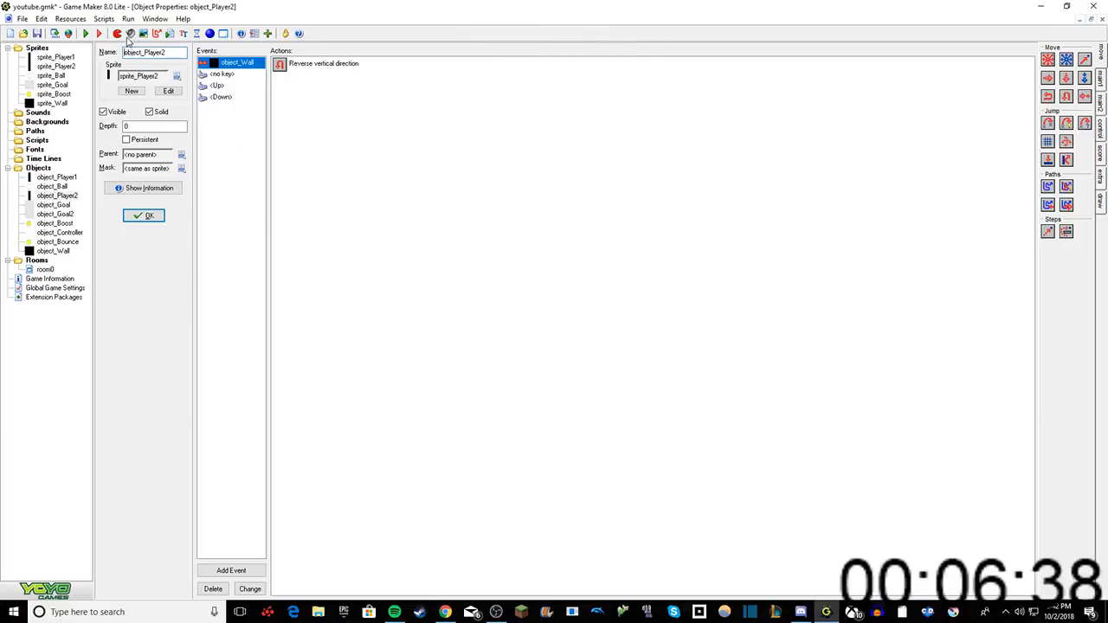
Step: Run the game, skip the DirectPlay installation, rally with both paddles until a point is scored, and dismiss the scoring message
left_click(84, 34)
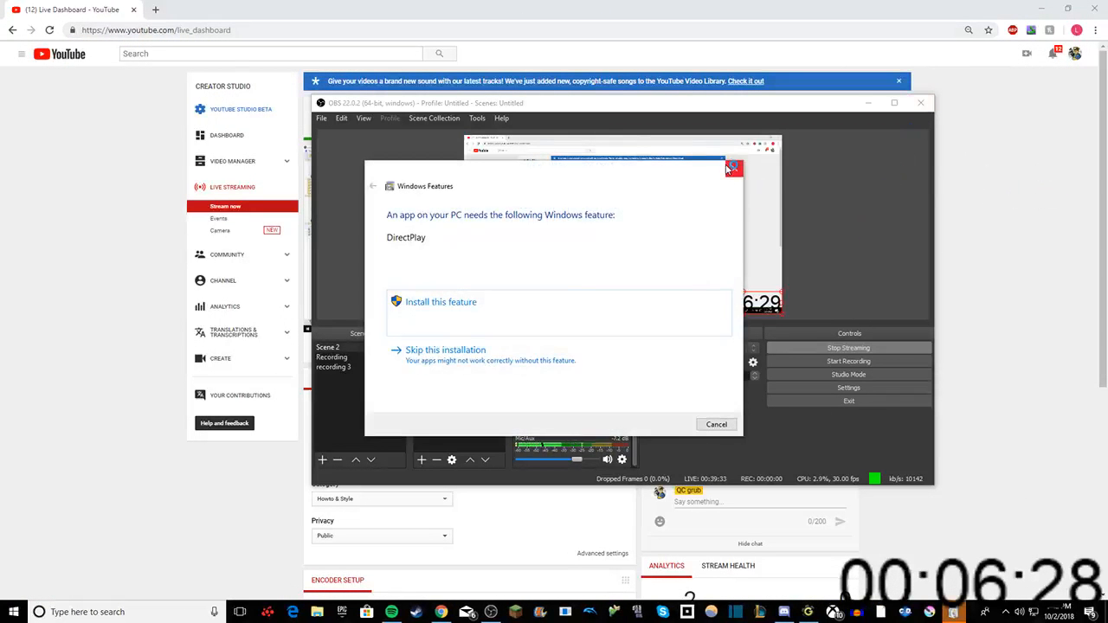
left_click(729, 173)
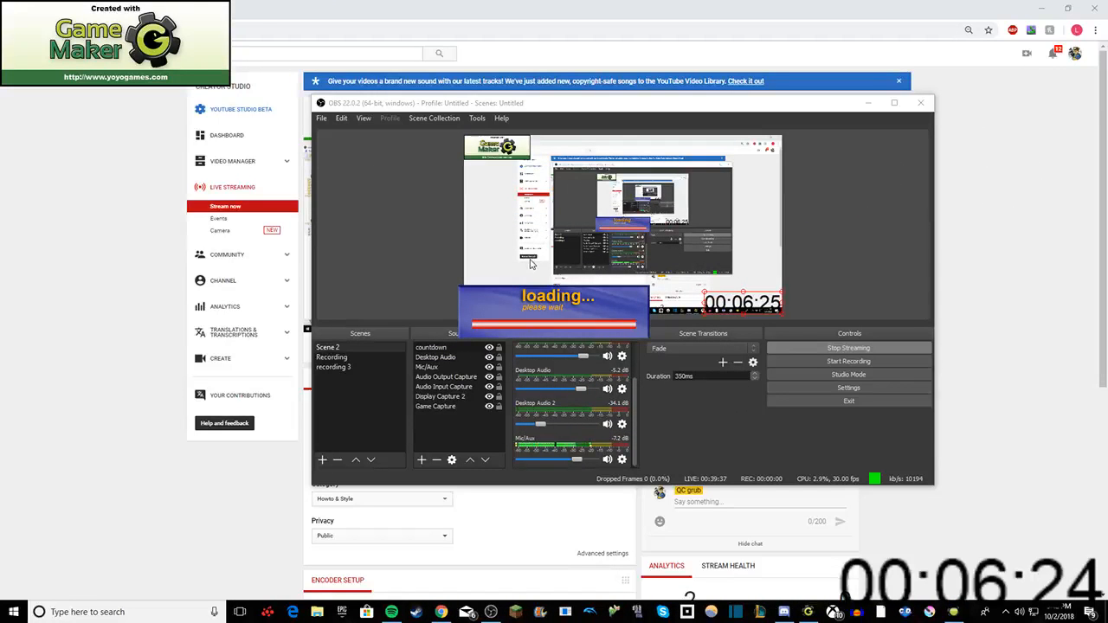
key("Up")
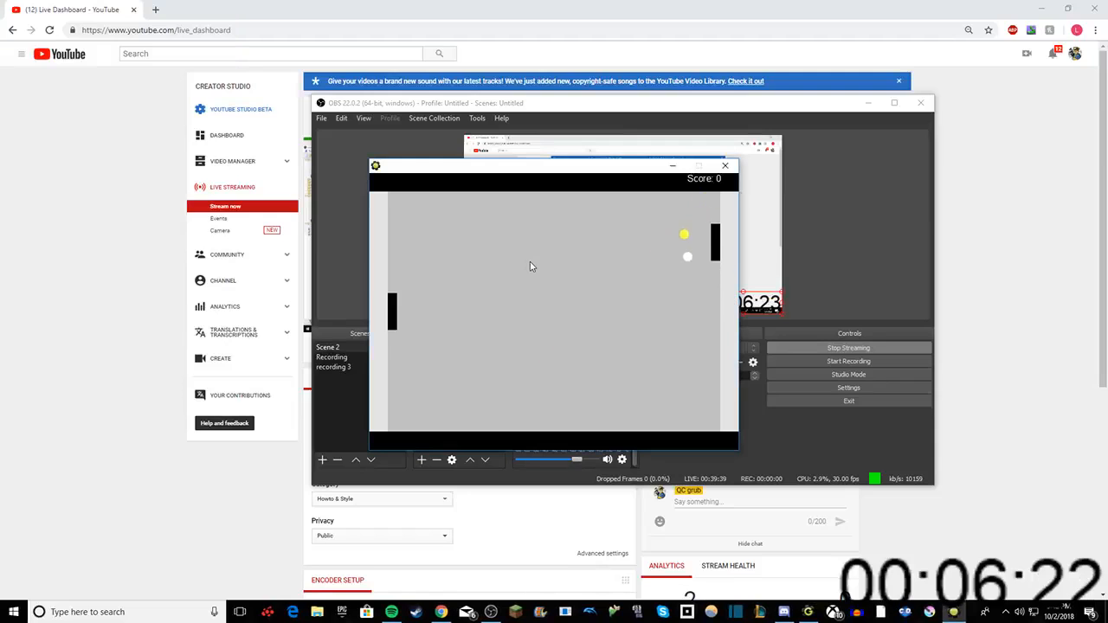
key("Down")
key("s")
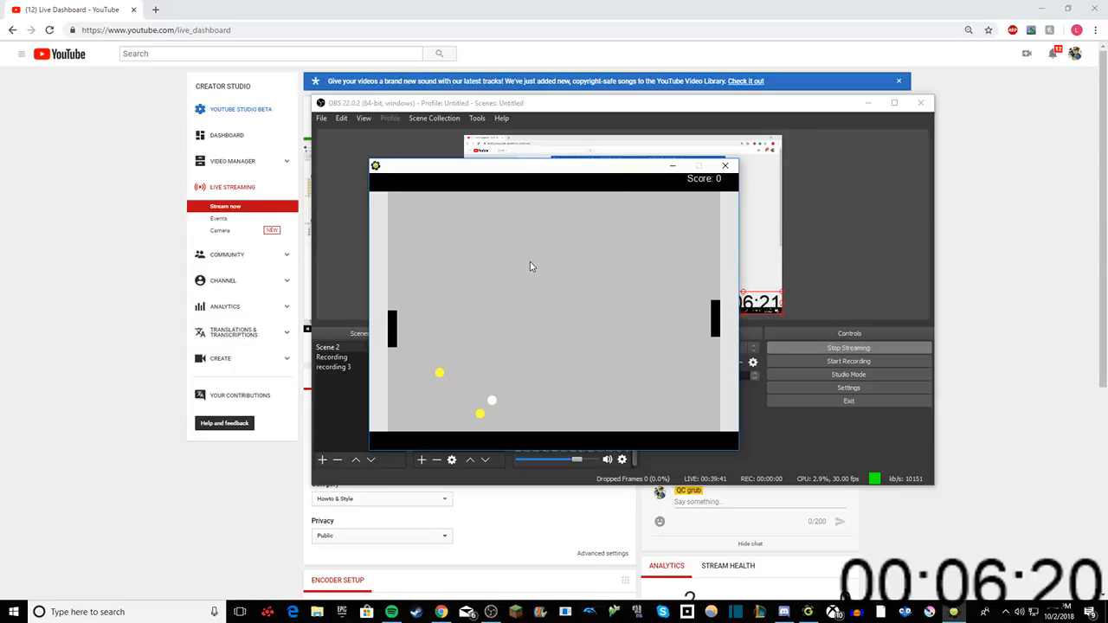
key("w")
key("w")
key("Up")
key("Up")
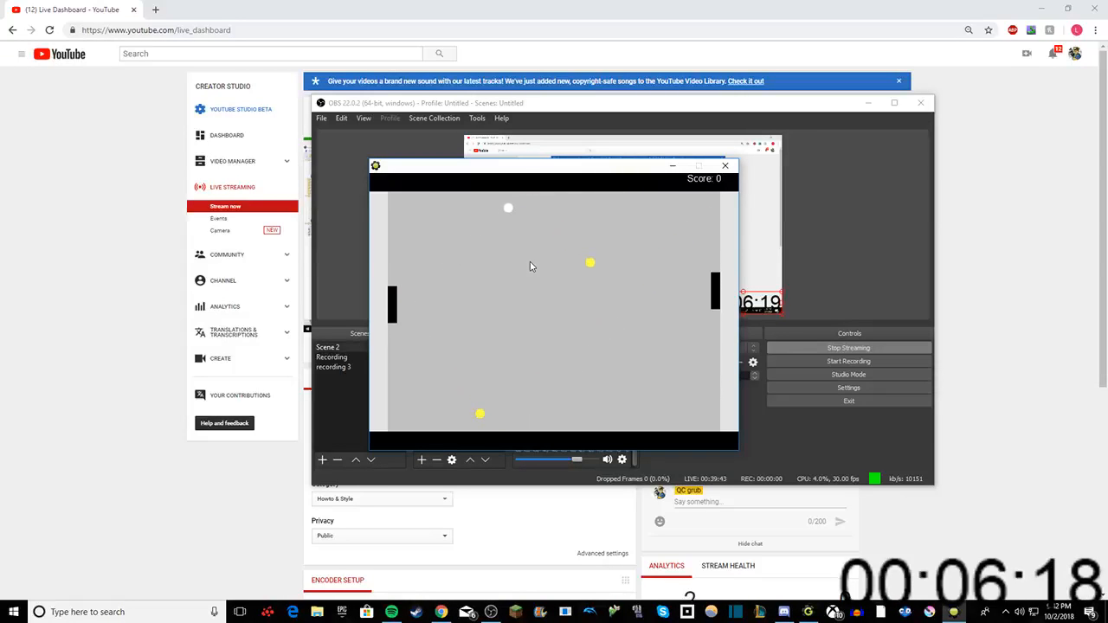
key("Down")
key("Down")
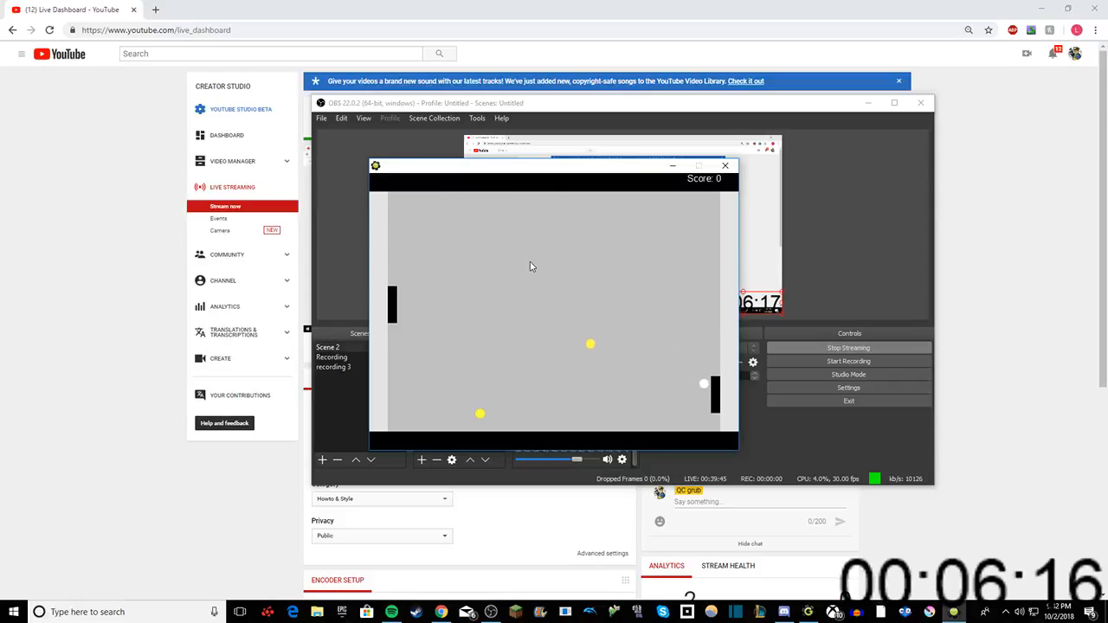
key("Up")
key("w")
key("Up")
key("w")
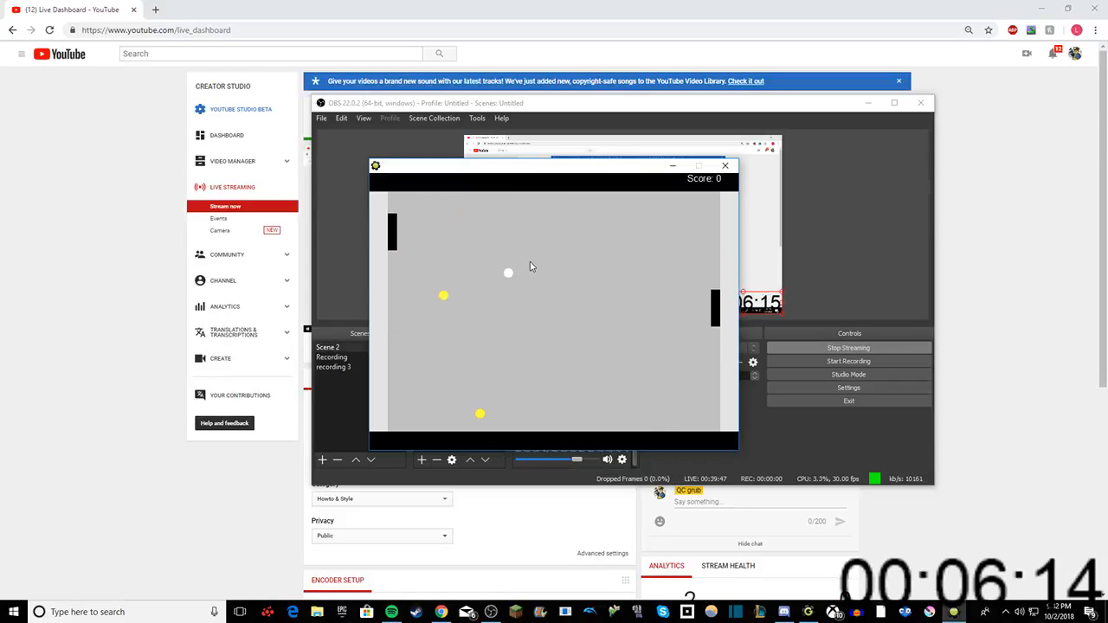
key("s")
key("w")
key("s")
key("Up")
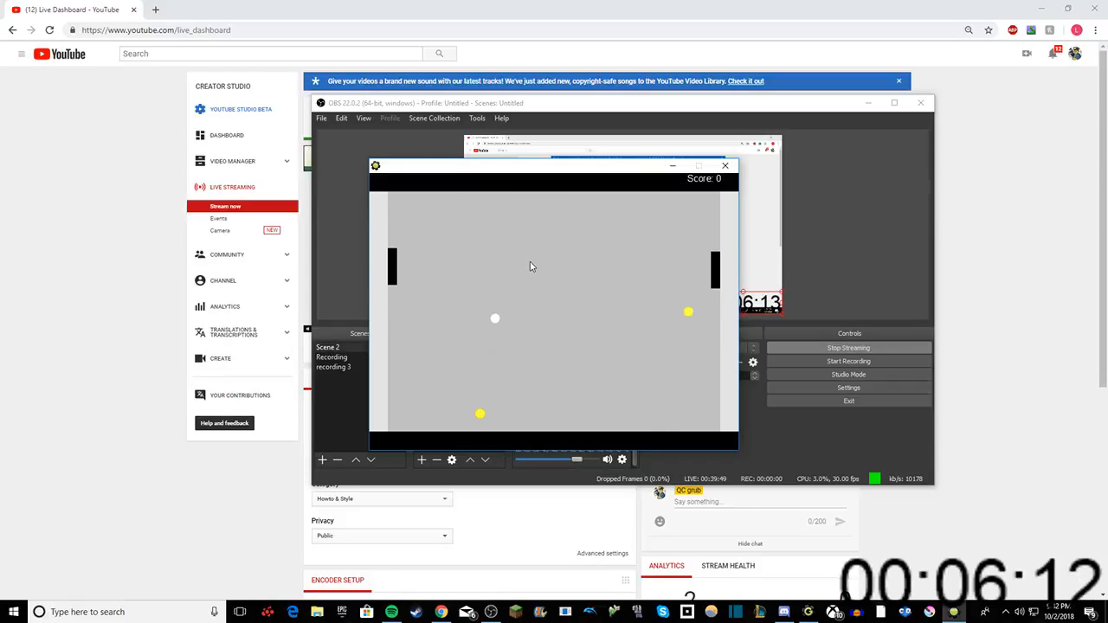
key("s")
key("Down")
key("Up")
key("Up")
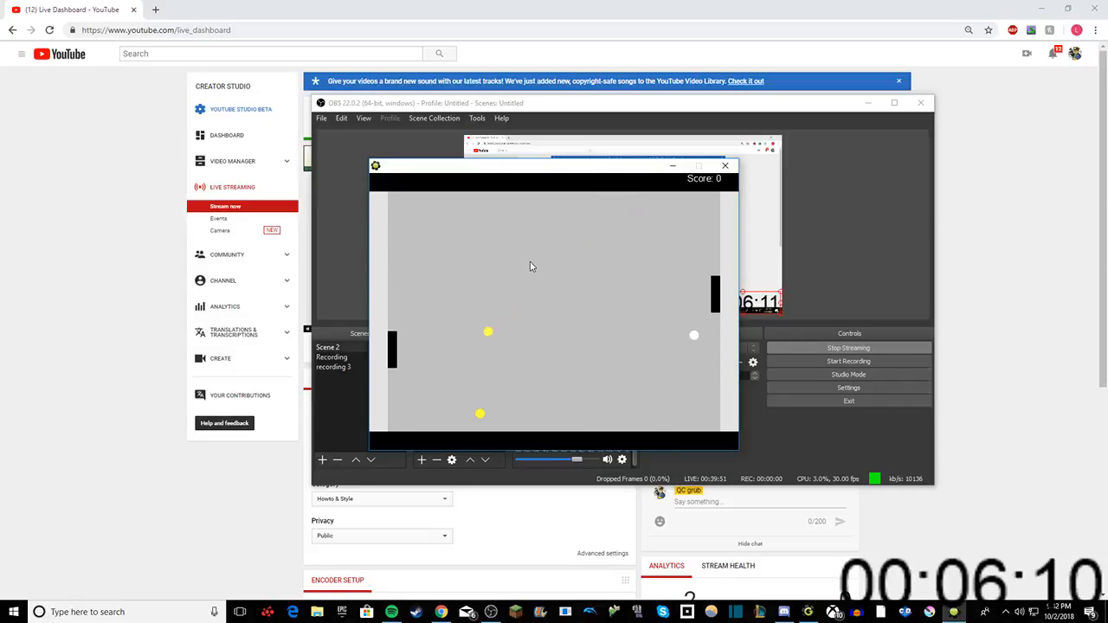
key("Down")
key("Up")
key("w")
key("Down")
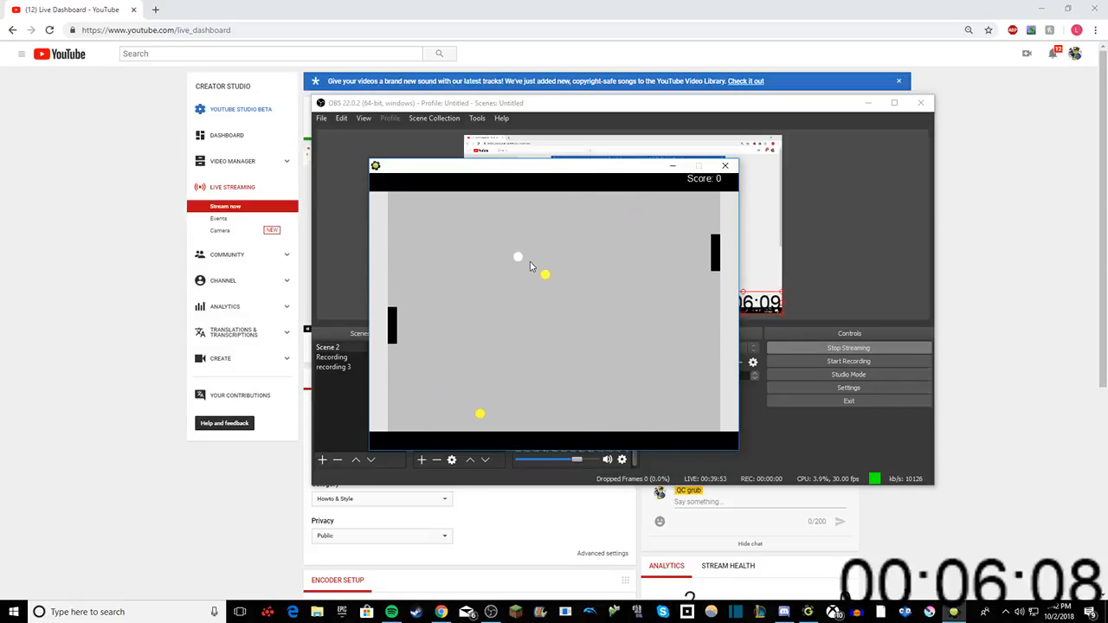
key("s")
key("s")
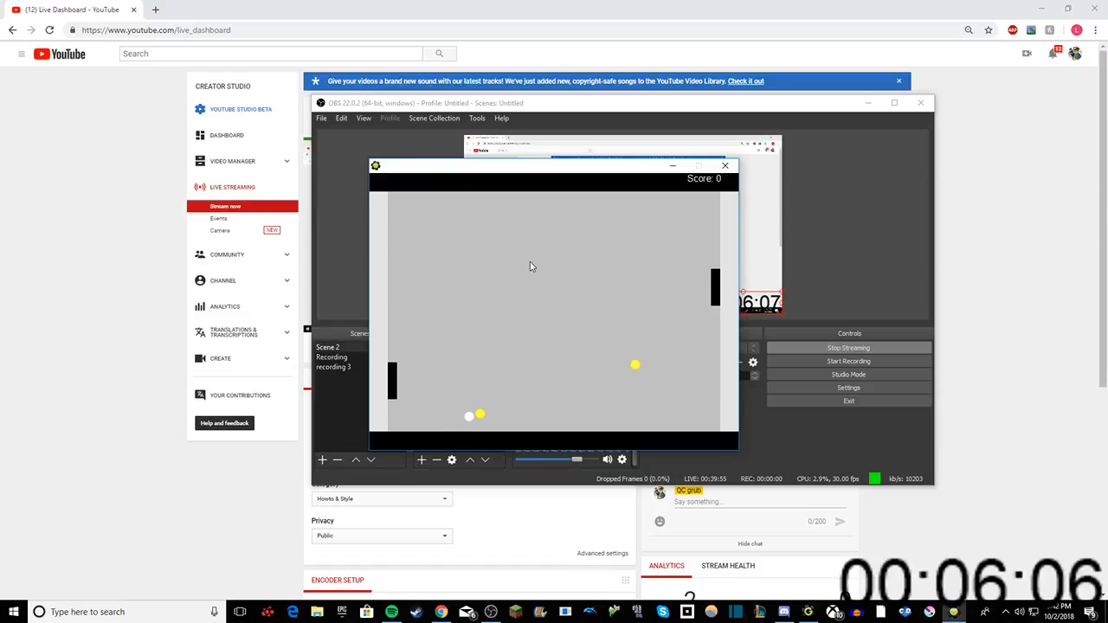
key("w")
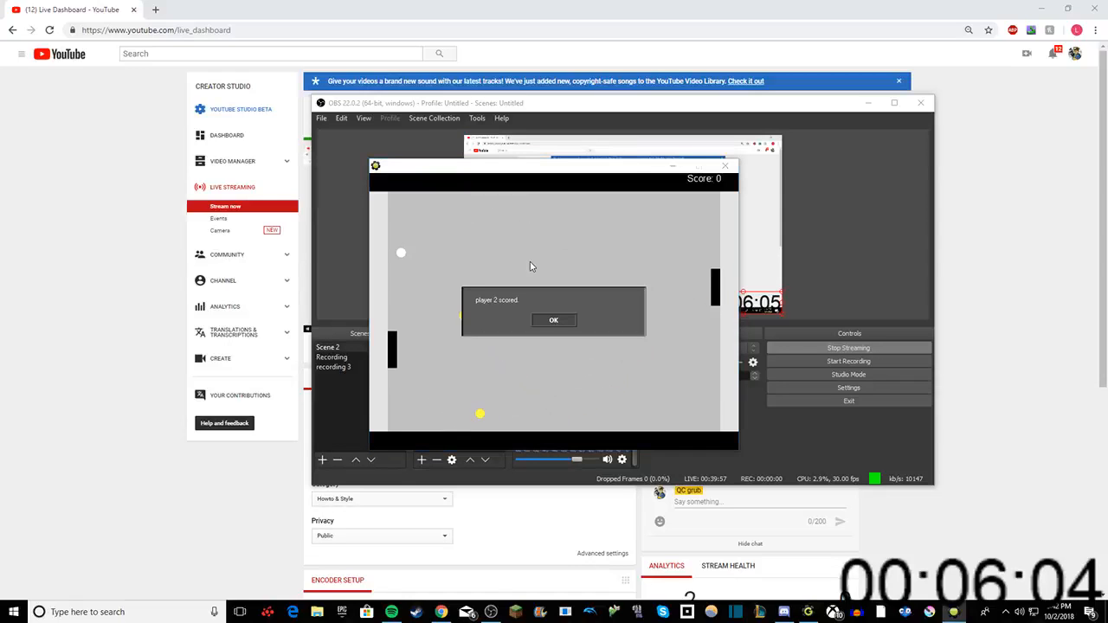
left_click(551, 320)
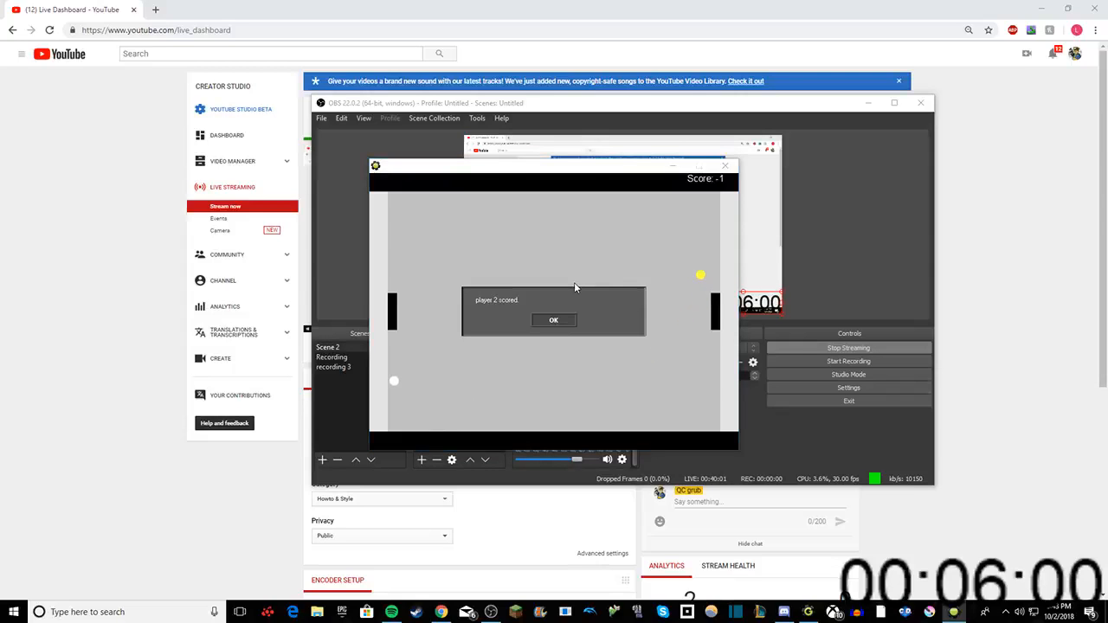
Step: Dismiss the second scoring message, test both paddles for another round, and dismiss the message for the next point
left_click(547, 320)
key("Up")
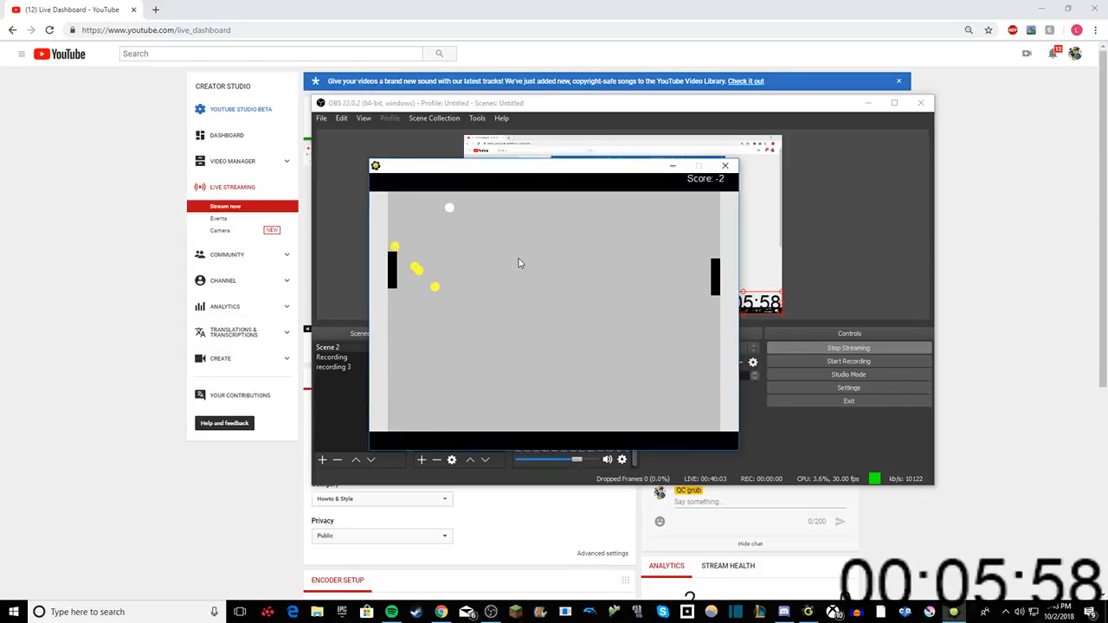
key("Down")
key("Up")
key("s")
key("Down")
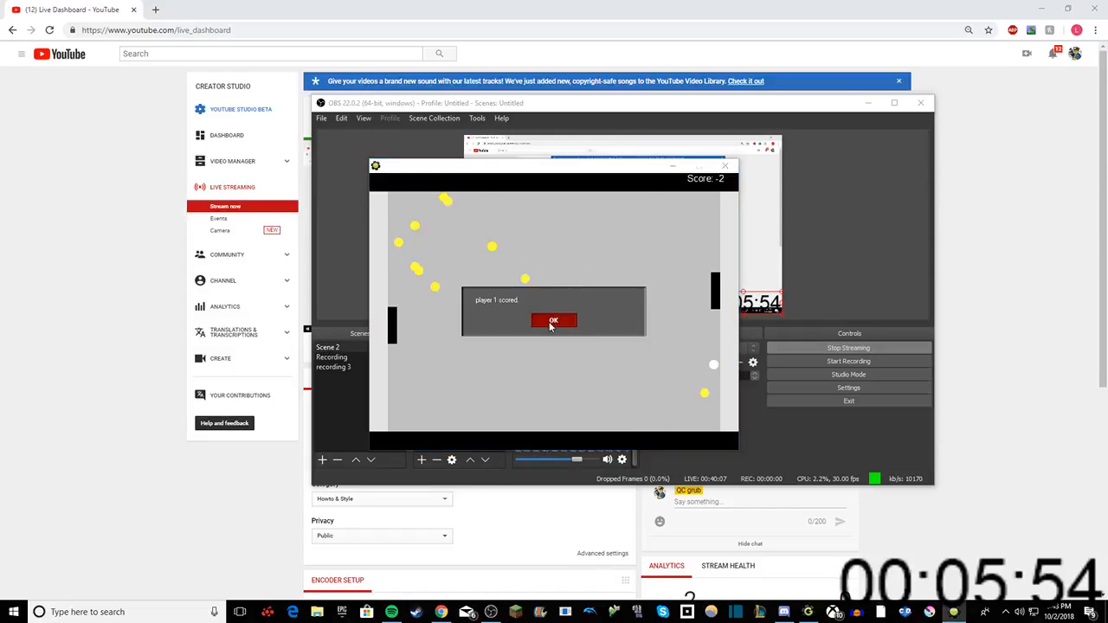
left_click(551, 320)
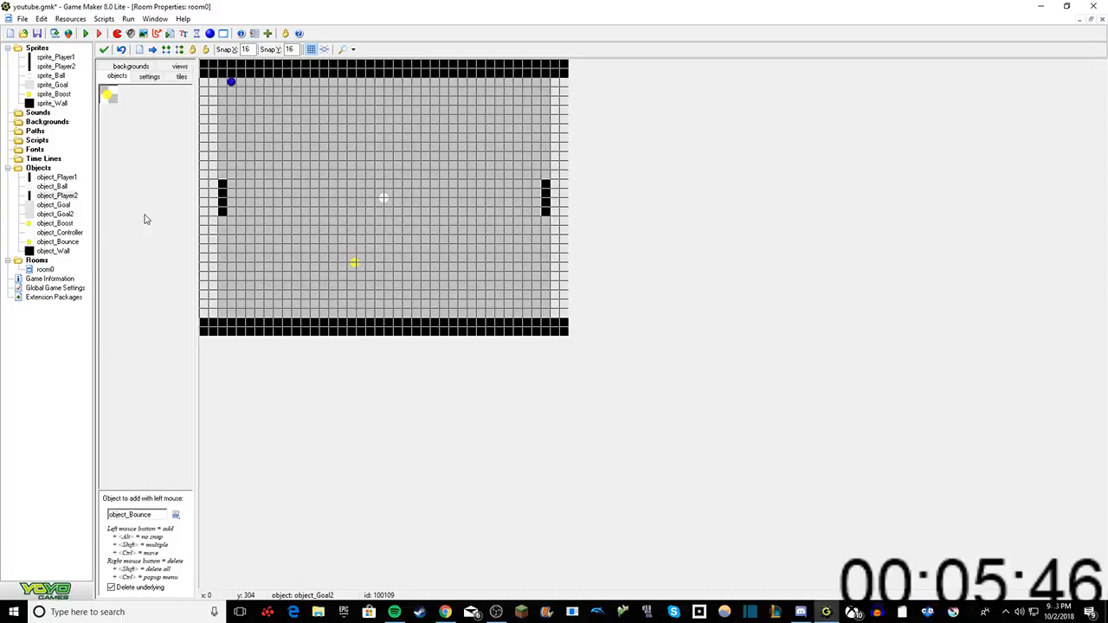
Step: Open object_Boost and add a collision event with object_Boost itself
double_click(54, 224)
right_click(218, 78)
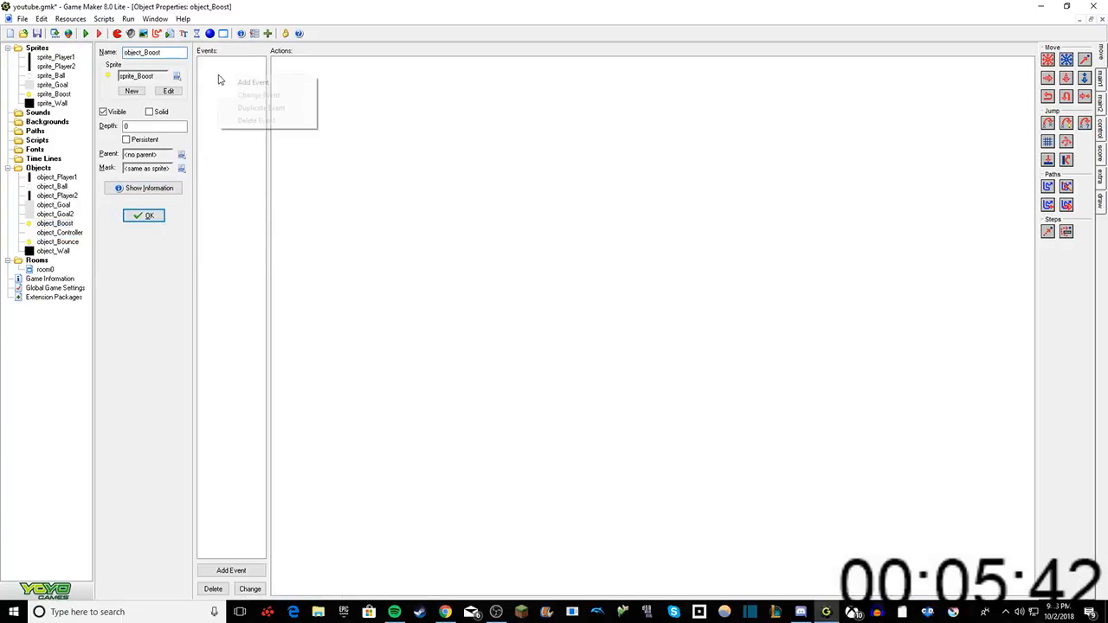
left_click(253, 83)
left_click(518, 335)
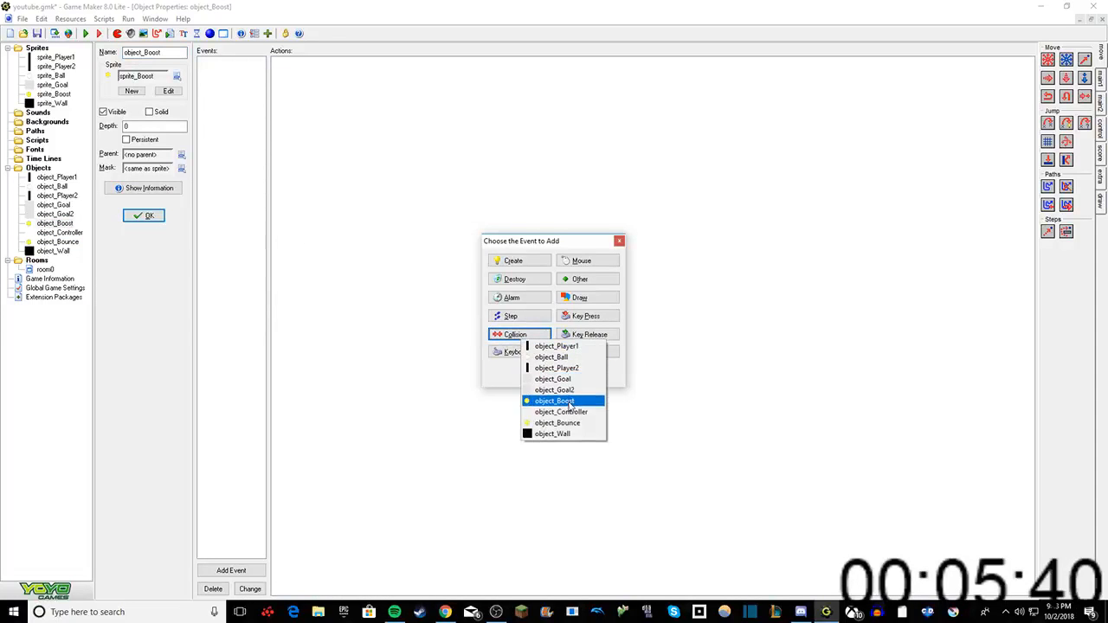
left_click(554, 400)
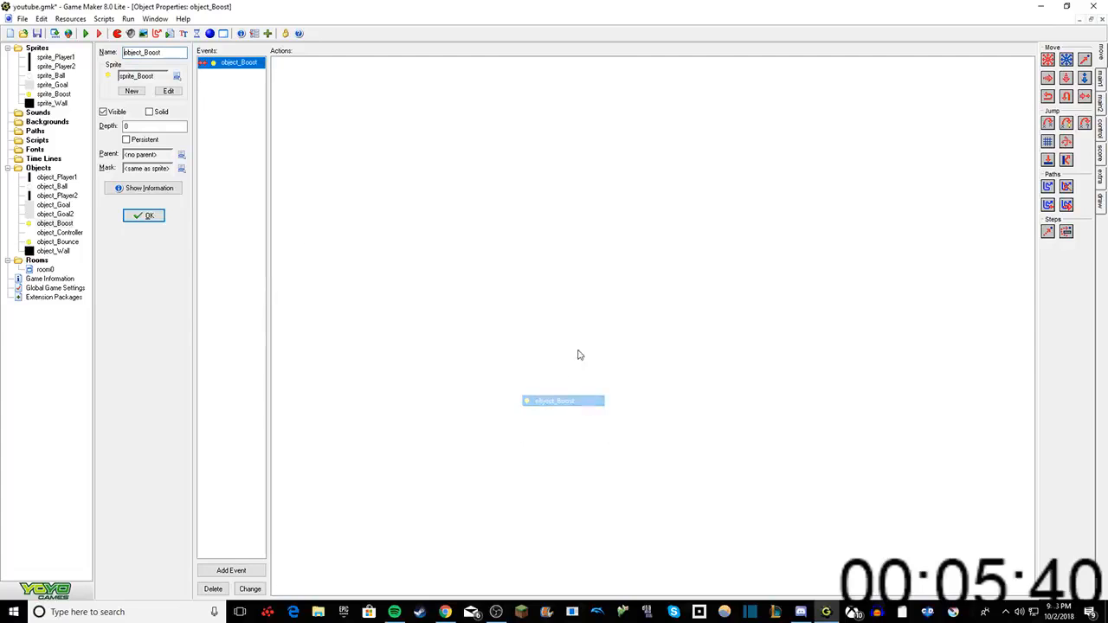
Step: Add two Destroy Instance actions to object_Boost's collision event, one applied to Self and one to Other
left_click(1099, 82)
left_click_drag(968, 100, 968, 102)
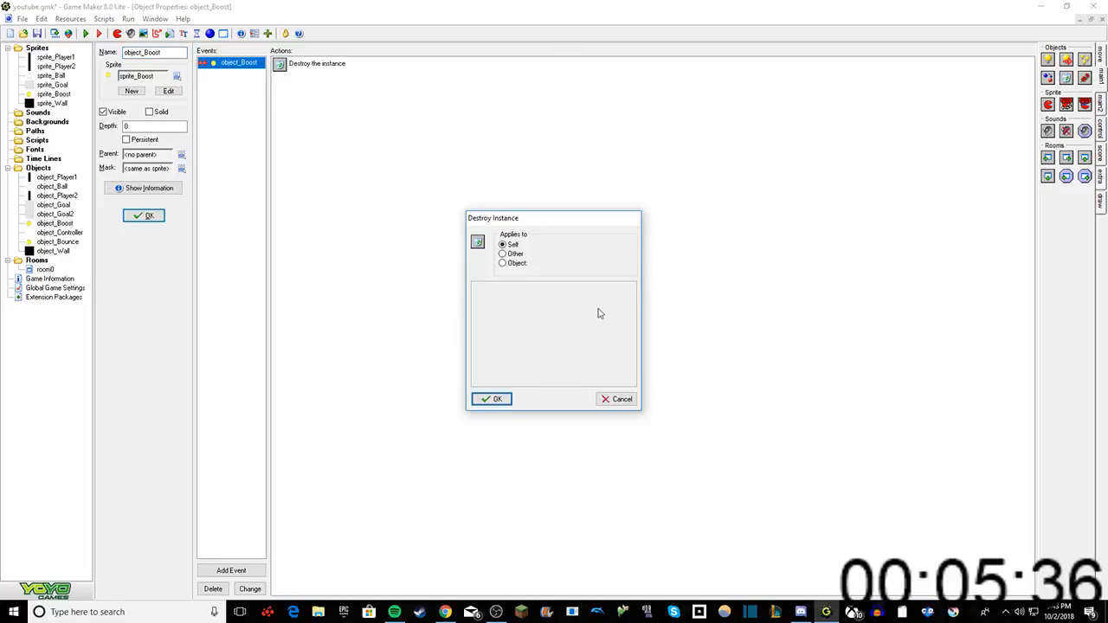
left_click(493, 398)
left_click_drag(1073, 86, 881, 115)
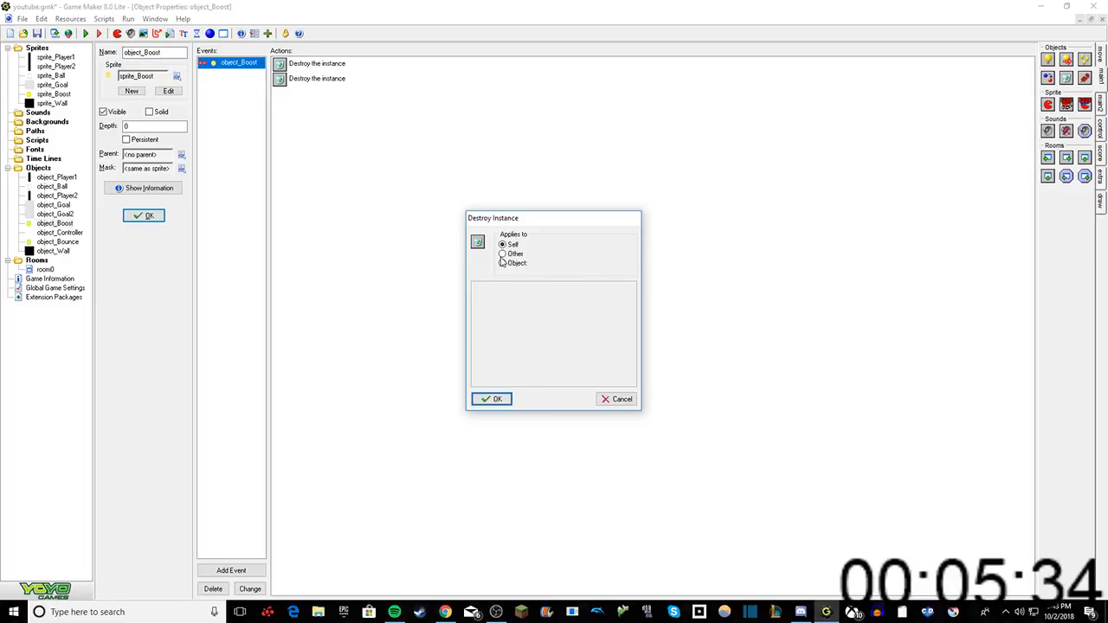
left_click(494, 398)
Step: Run the game again without installing DirectPlay, watch how the boosts behave over several rounds, and dismiss each scoring message
key("F5")
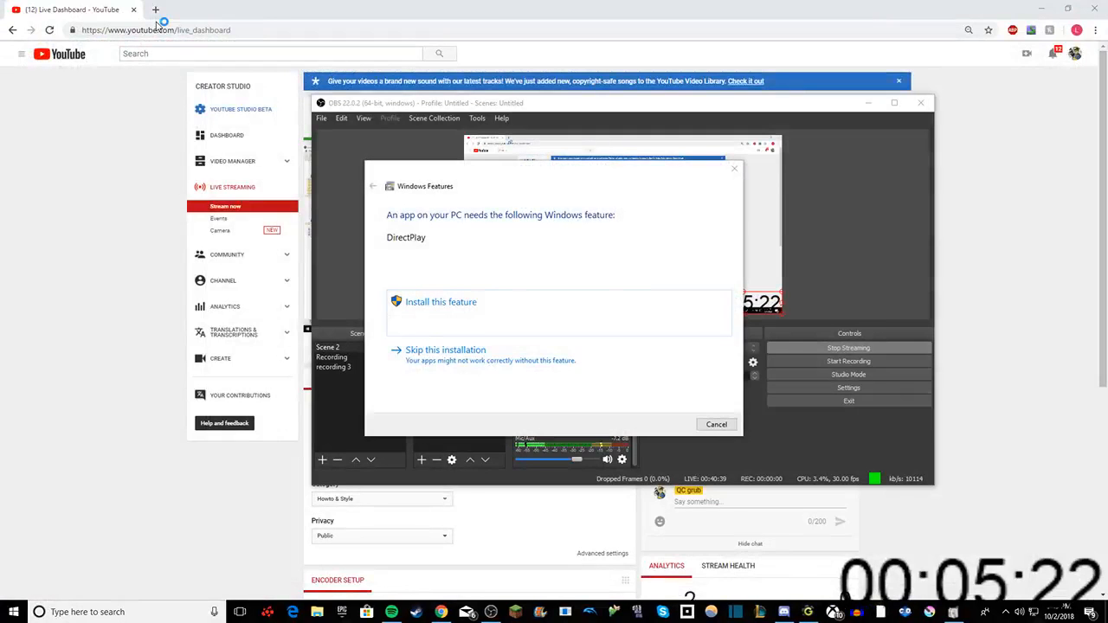
left_click(734, 167)
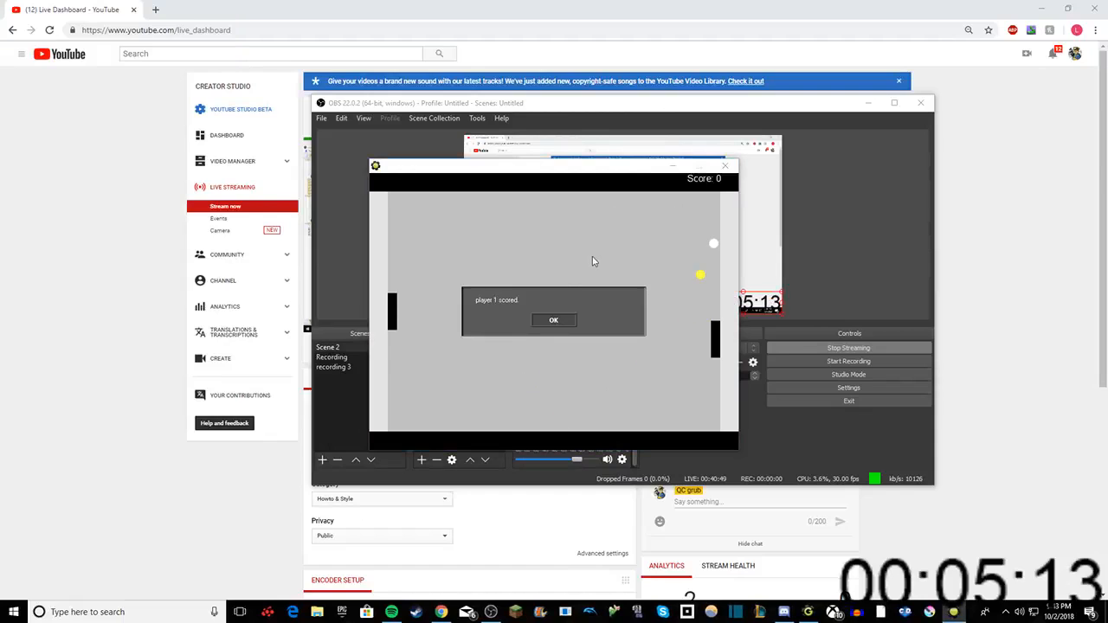
left_click(545, 317)
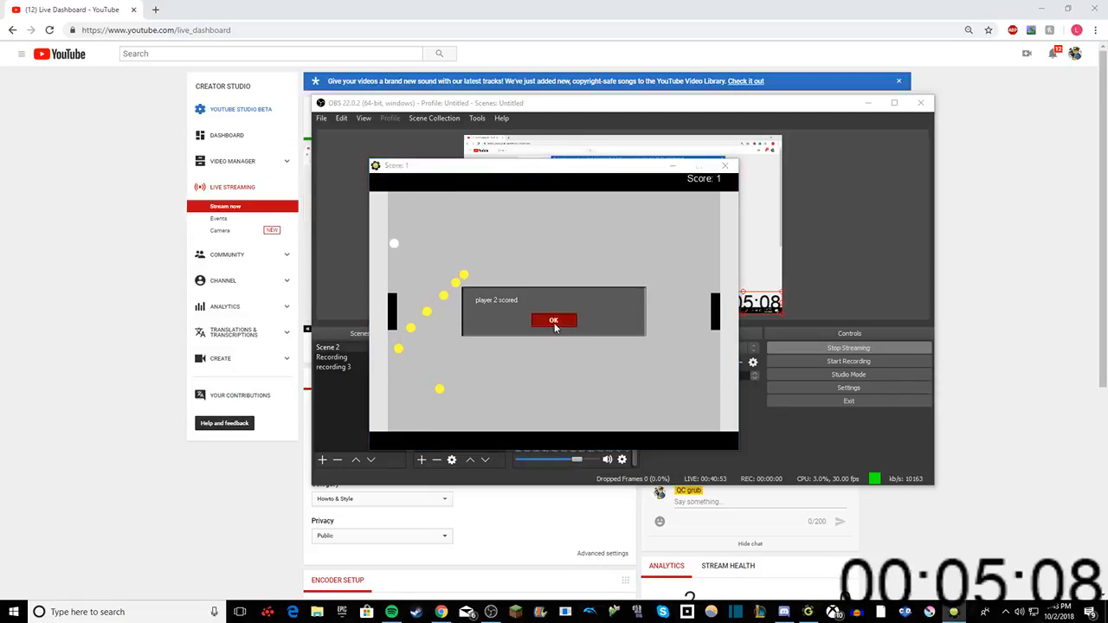
left_click(553, 322)
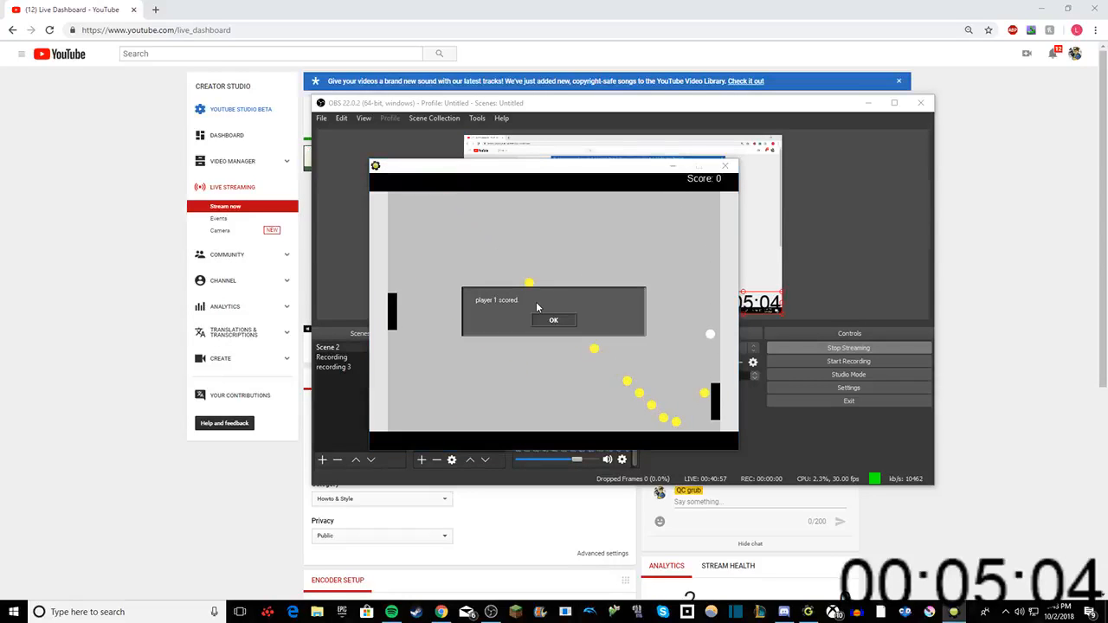
left_click(562, 318)
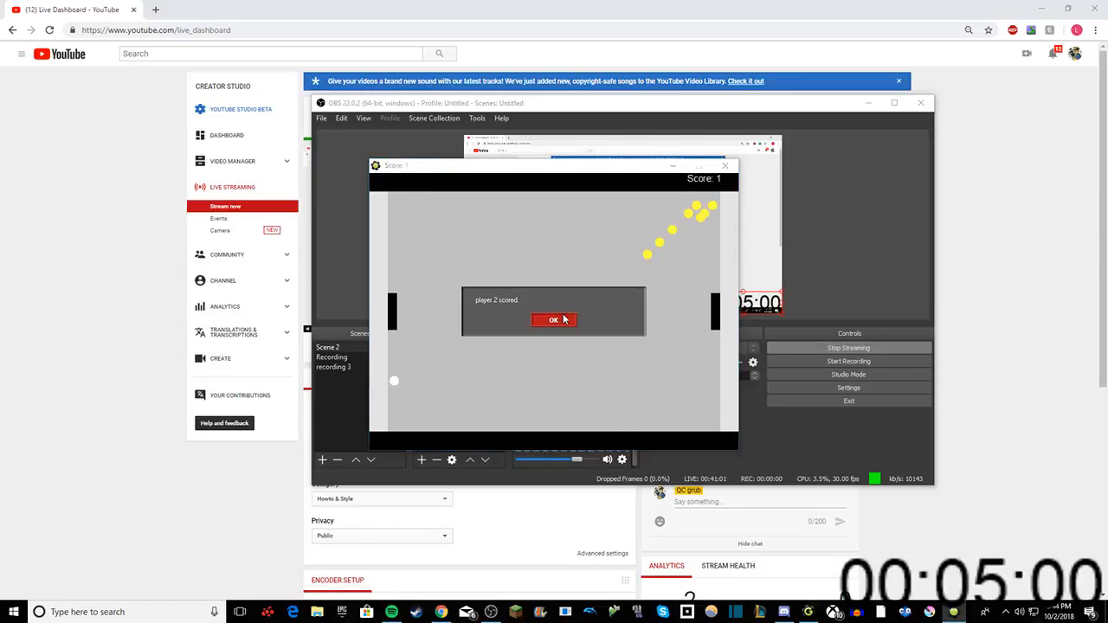
left_click(562, 319)
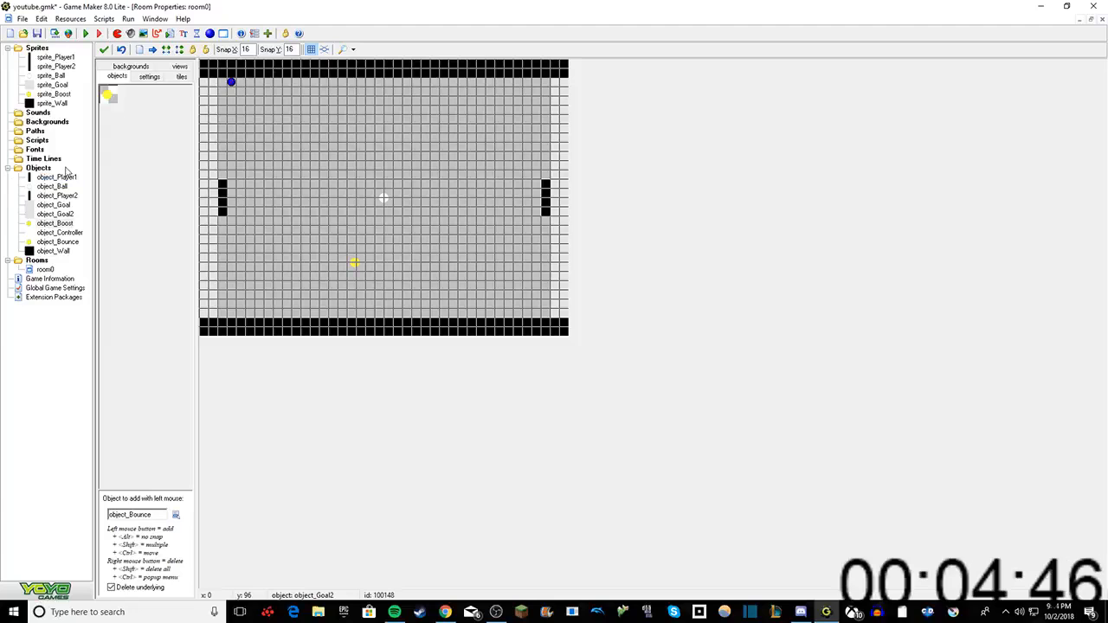
Step: Switch to OBS and select the full-screen display source in the preview
left_click(497, 611)
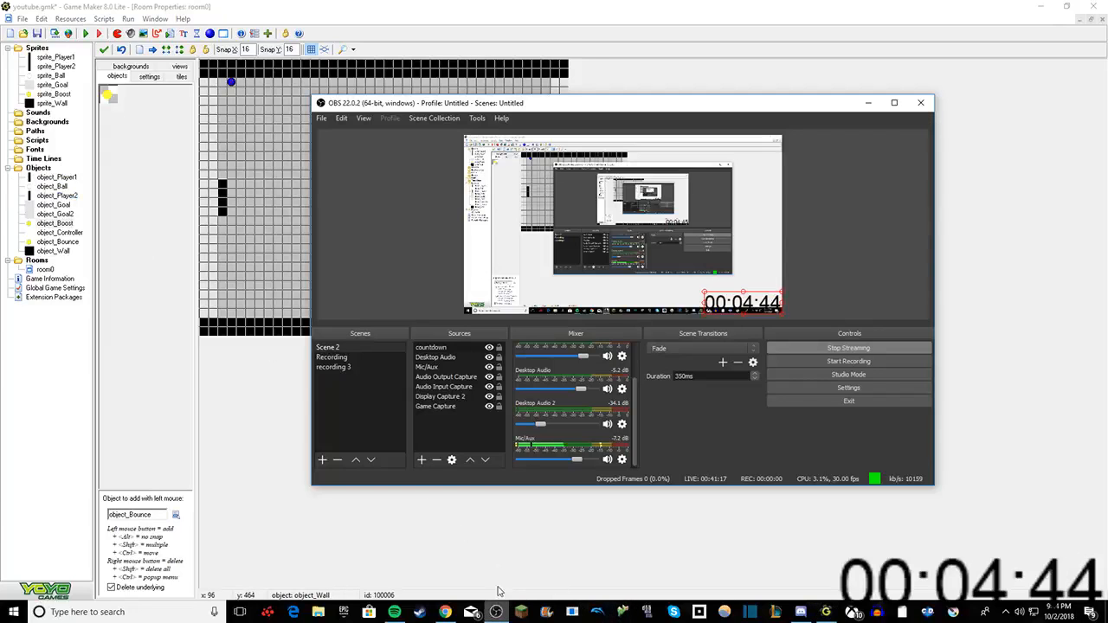
left_click(756, 303)
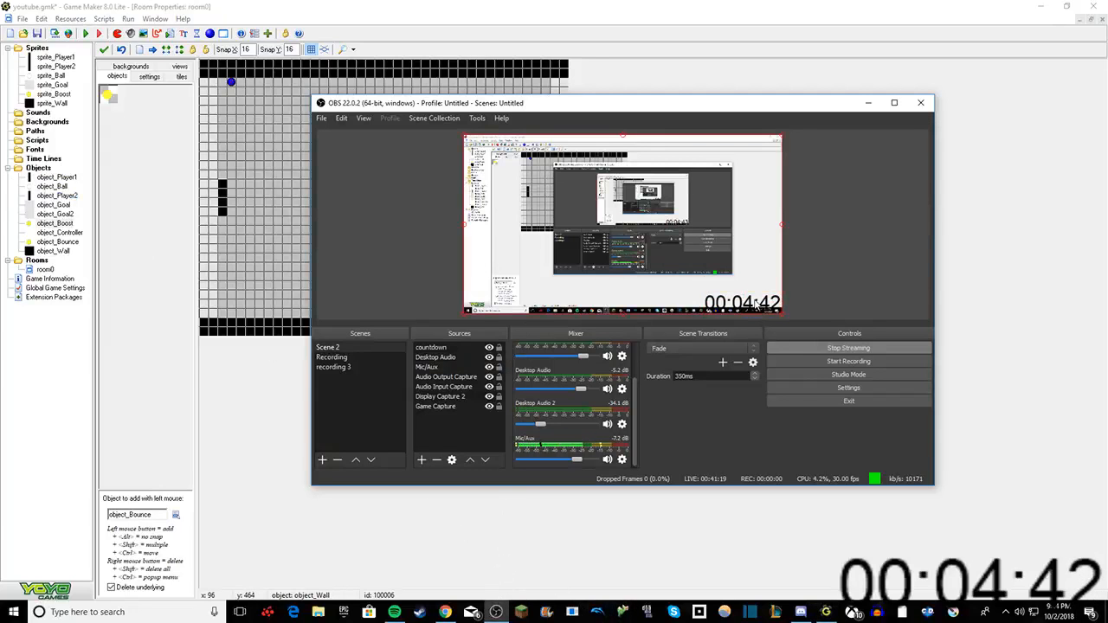
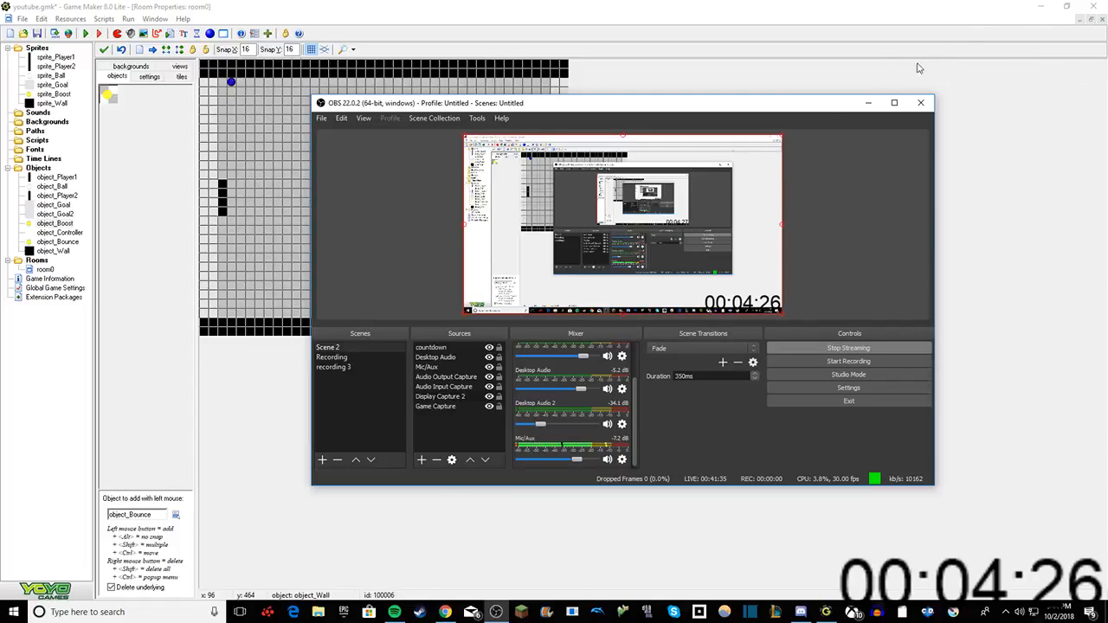
Step: Return from OBS to Game Maker by minimizing the OBS window, declining to exit so the stream keeps running
left_click(920, 102)
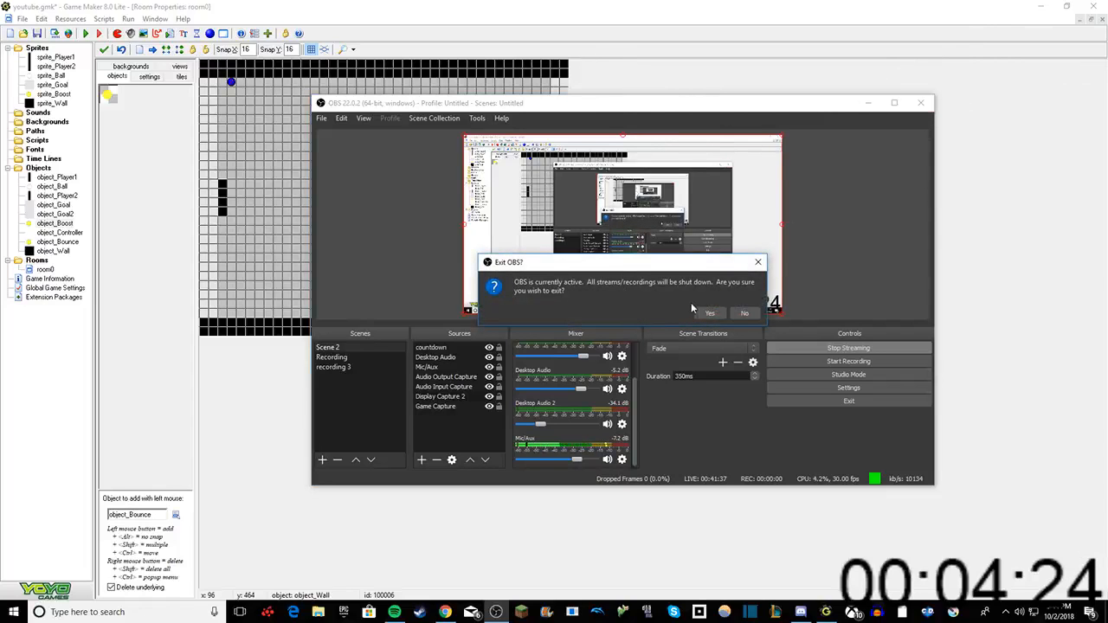
left_click(735, 317)
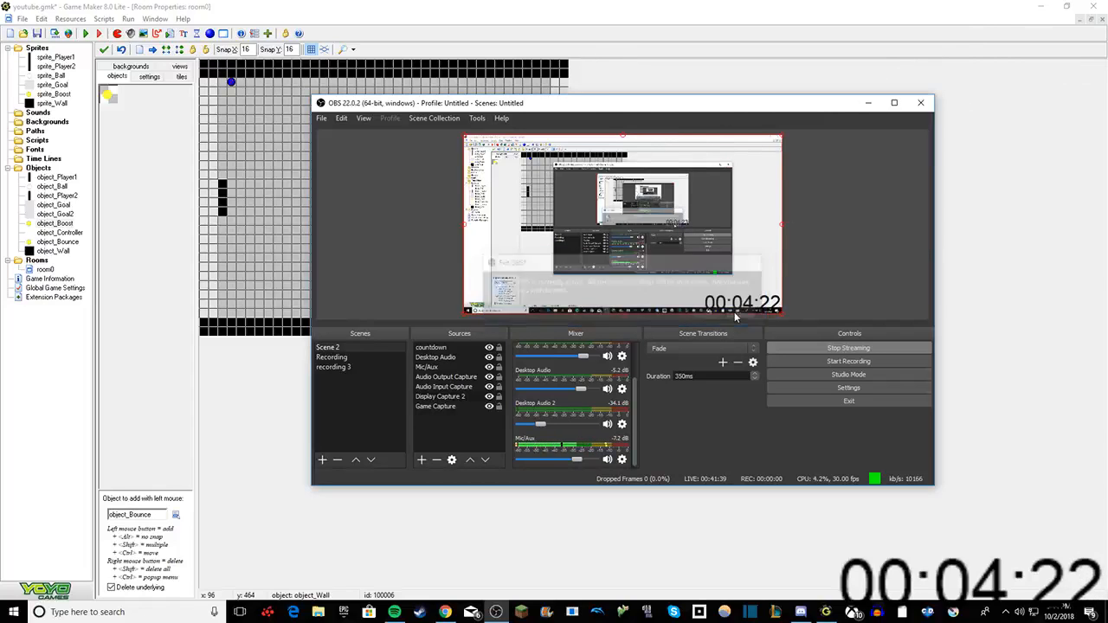
left_click(868, 102)
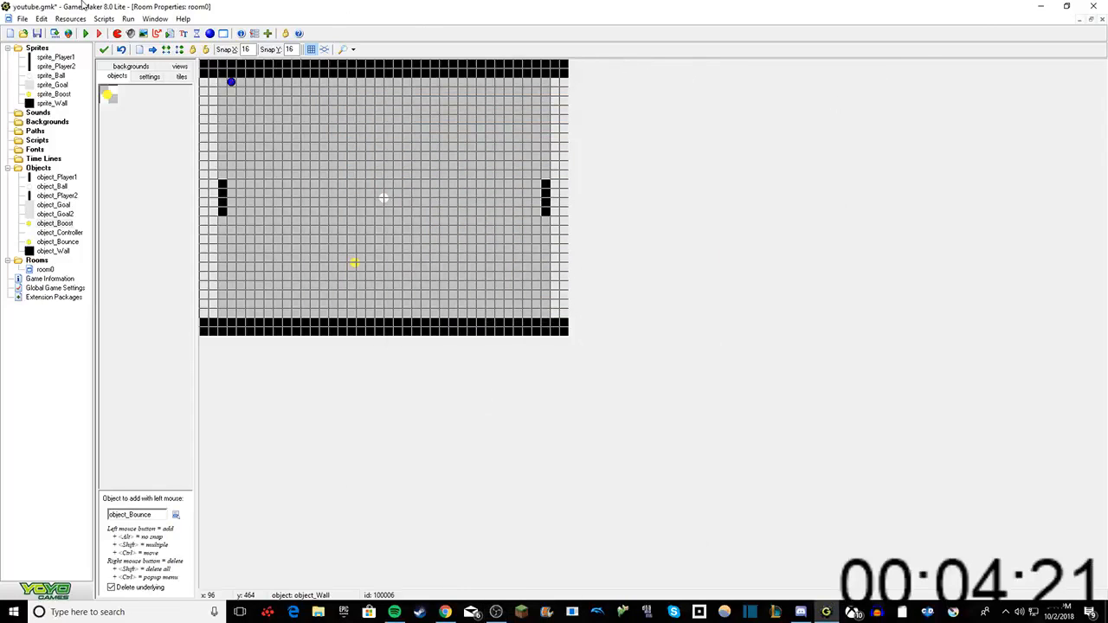
Step: Run the game without installing DirectPlay, watch the yellow boosts during play, dismiss the scoring messages and close the game
left_click(86, 33)
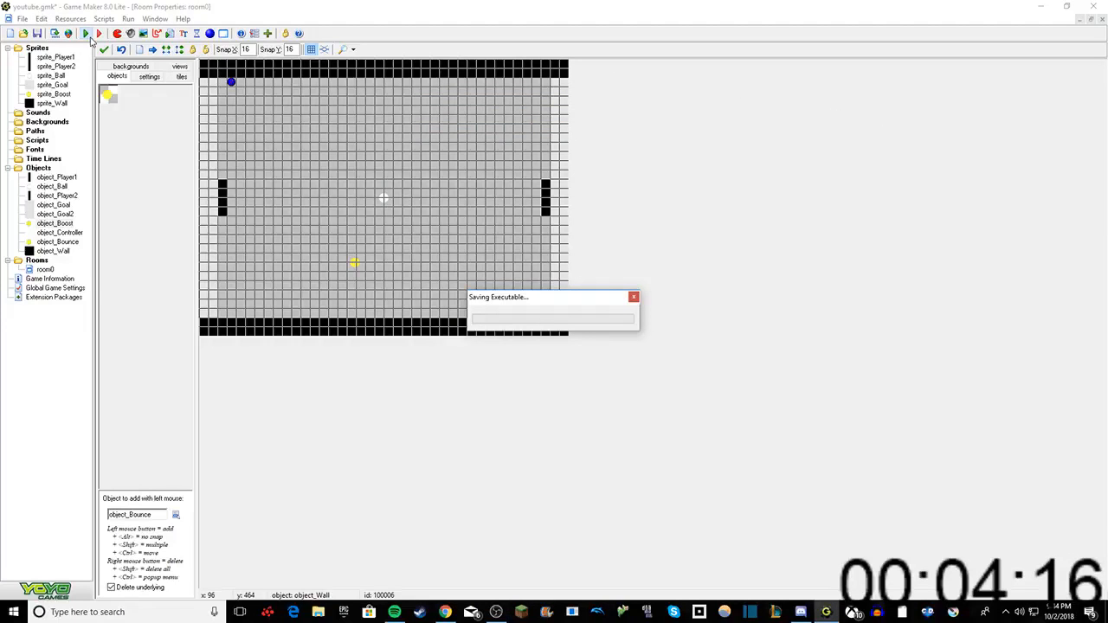
key("alt+Tab")
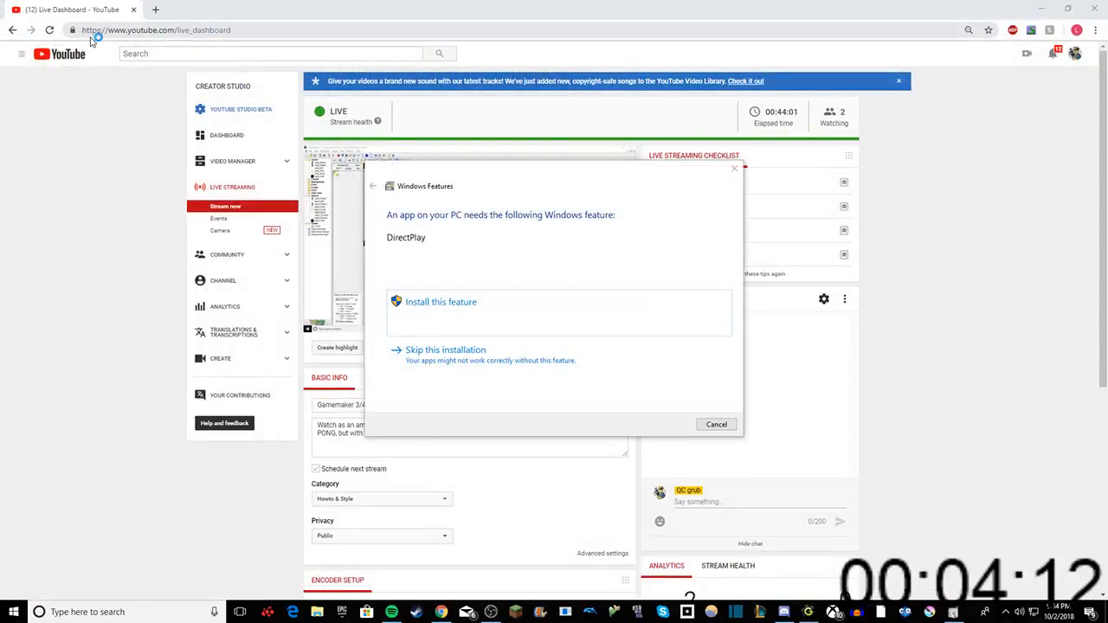
left_click(733, 167)
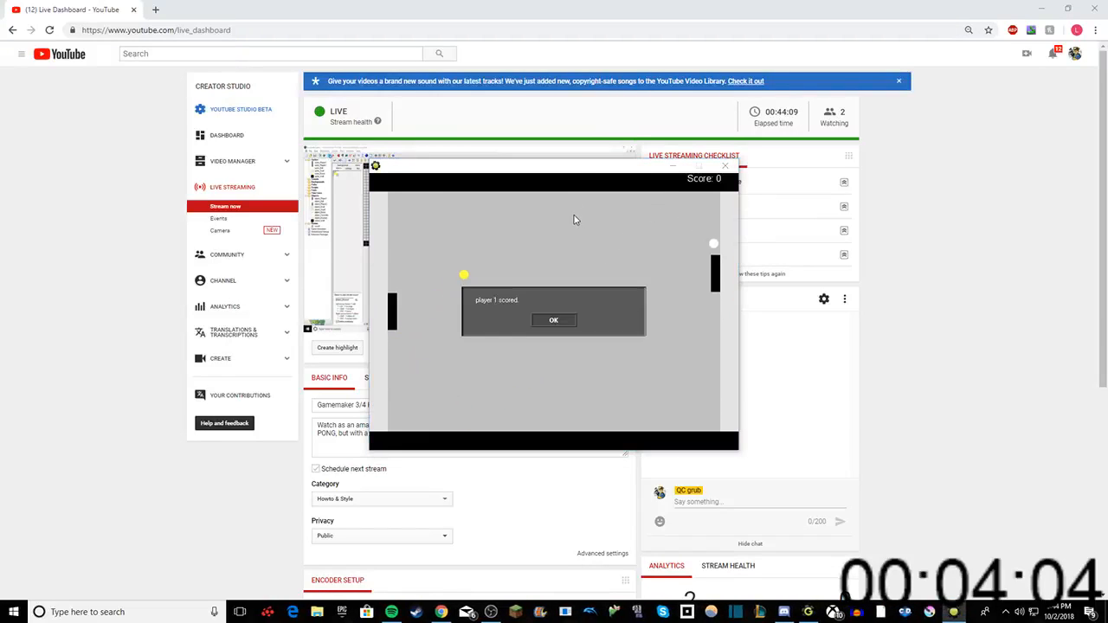
key("Return")
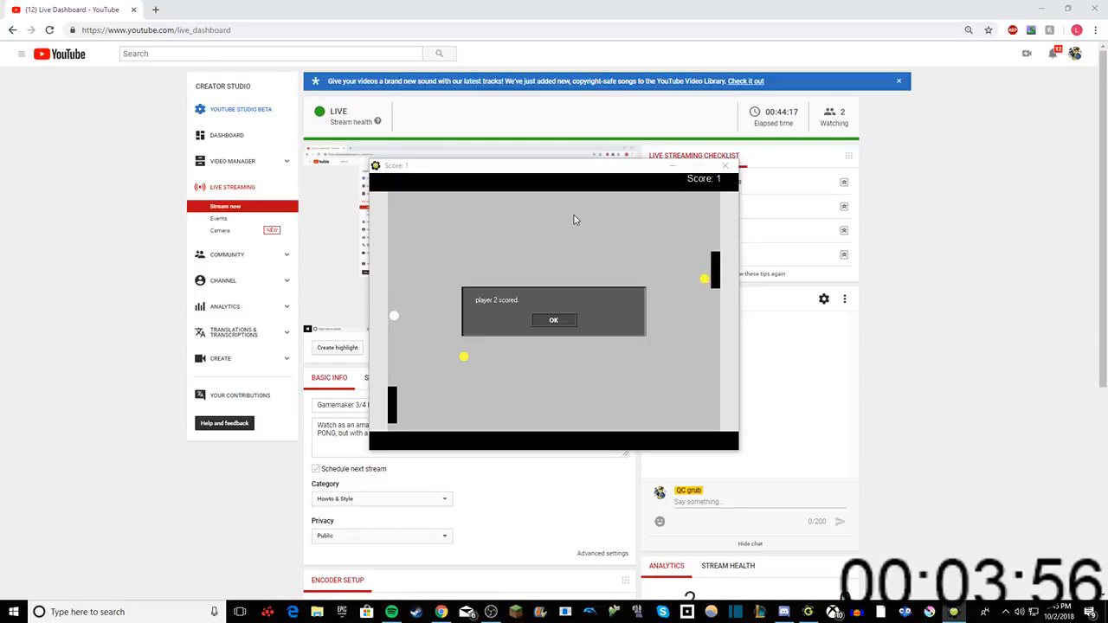
left_click(554, 318)
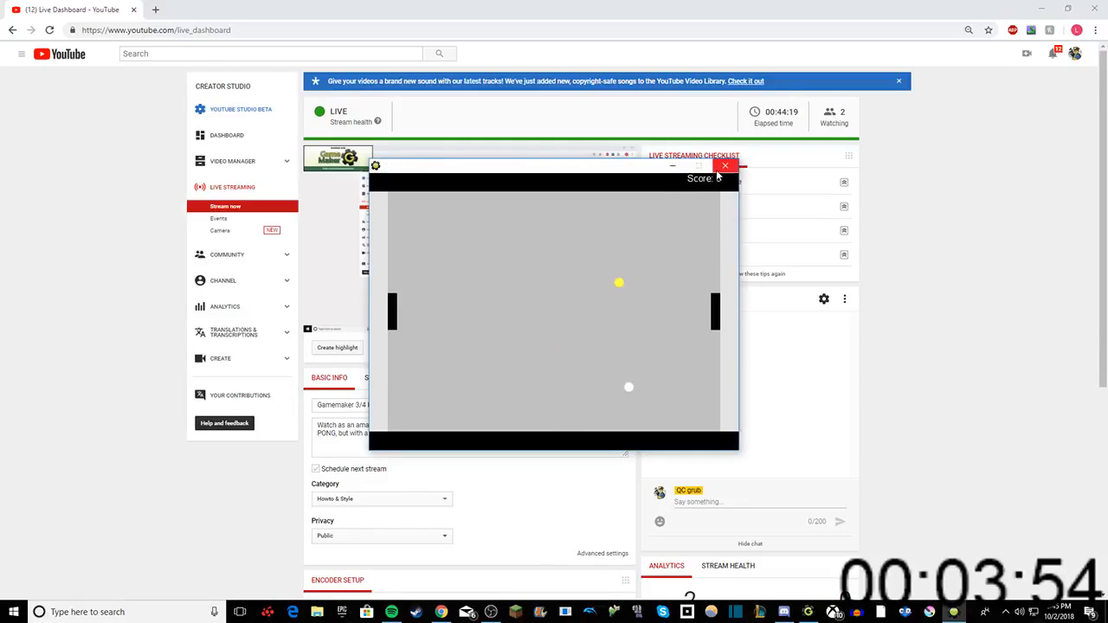
left_click(554, 319)
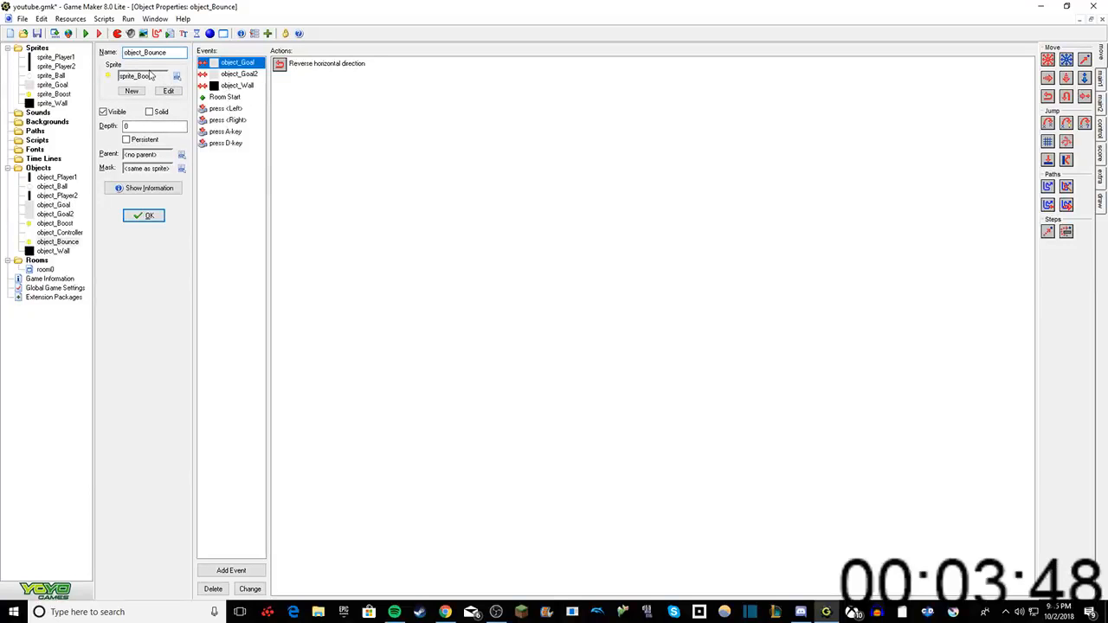
Step: Set object_Bounce's sprite to <no sprite>
left_click(177, 76)
left_click(227, 62)
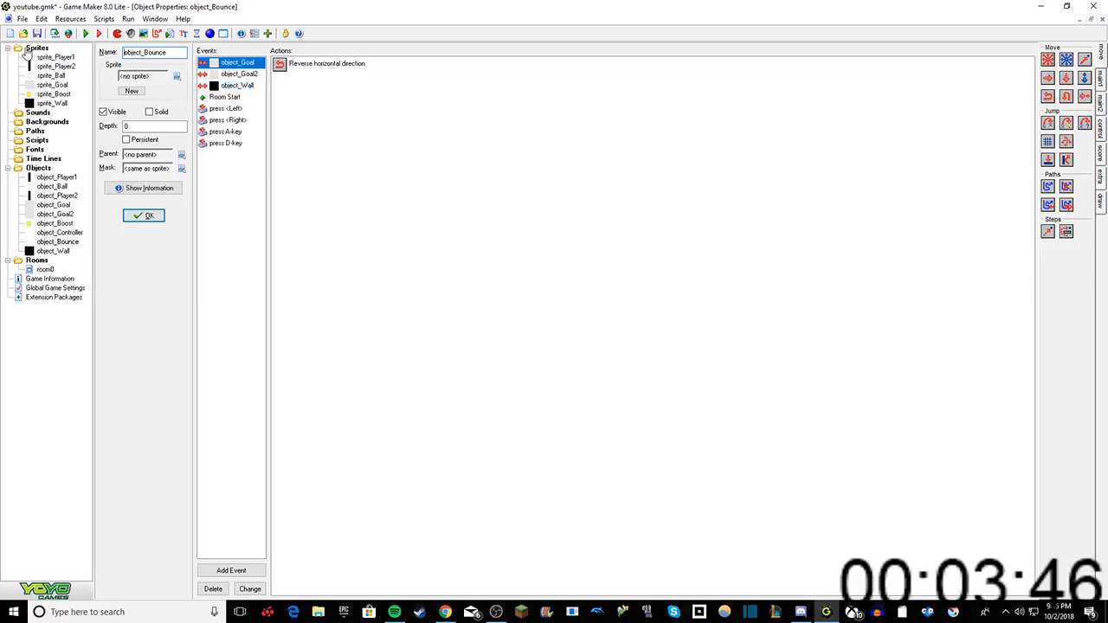
Step: Run the game without installing DirectPlay, dismiss the scoring message and test-play a rally with both paddles to check object_Bounce without its sprite
left_click(85, 34)
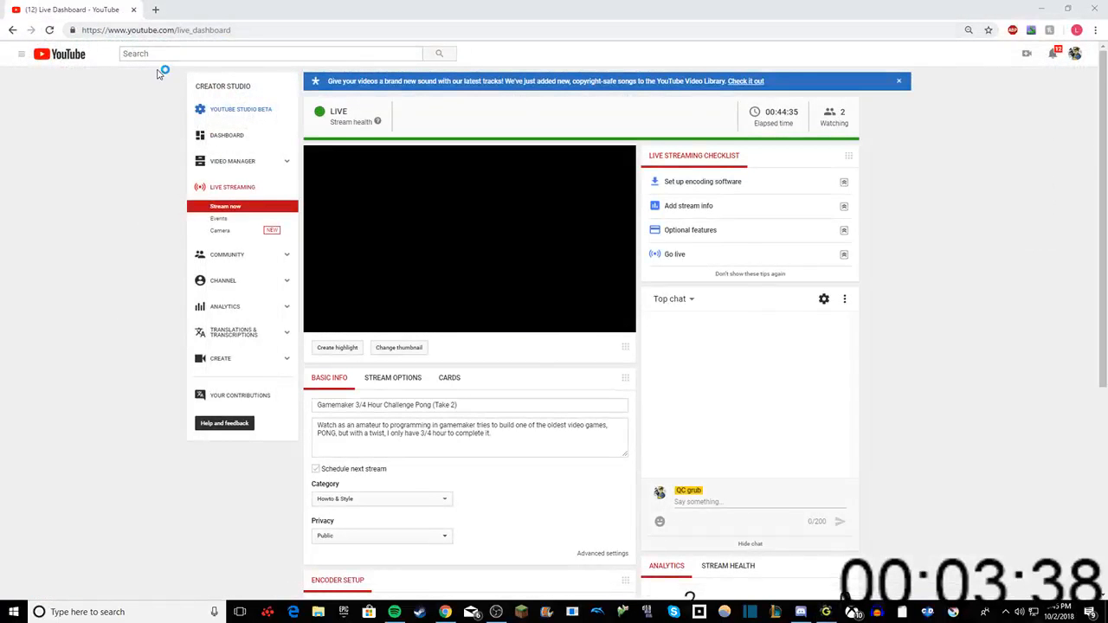
left_click(734, 171)
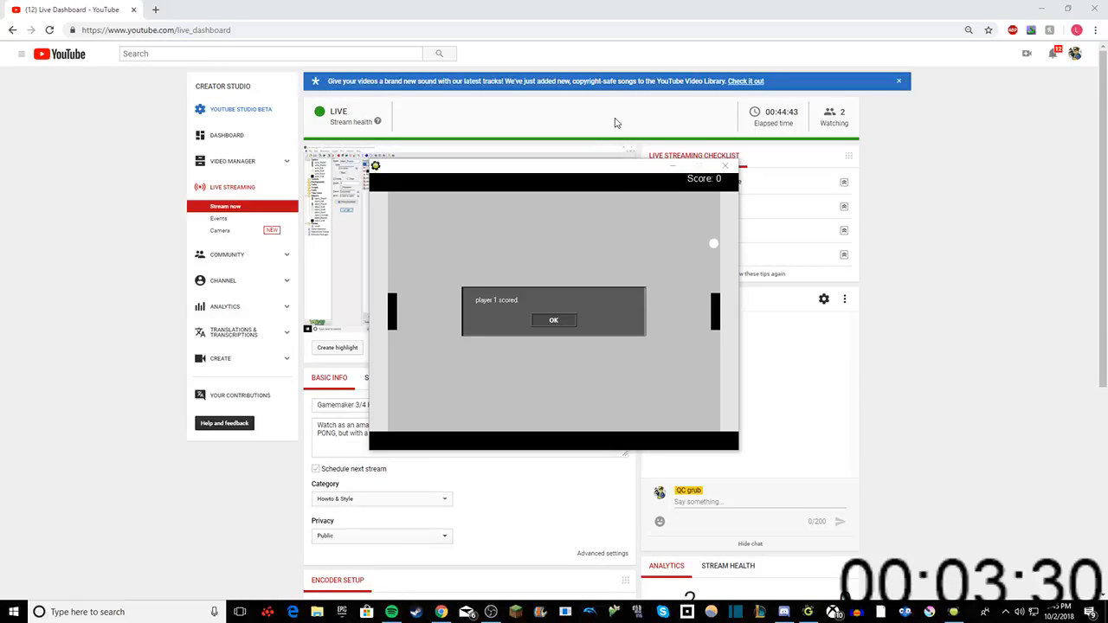
left_click(564, 322)
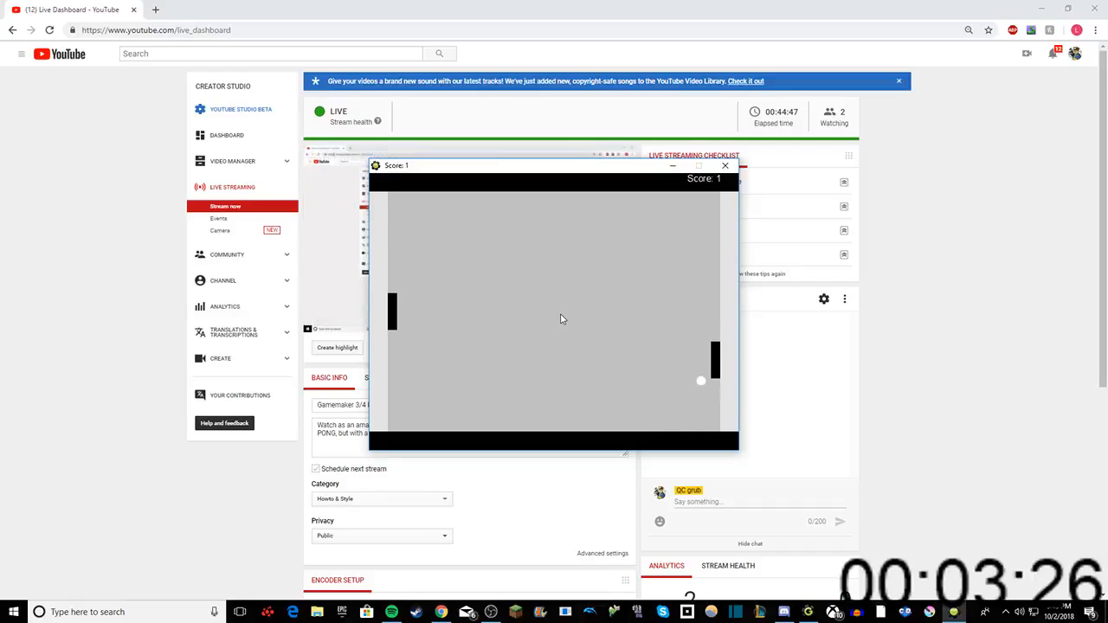
key("Up")
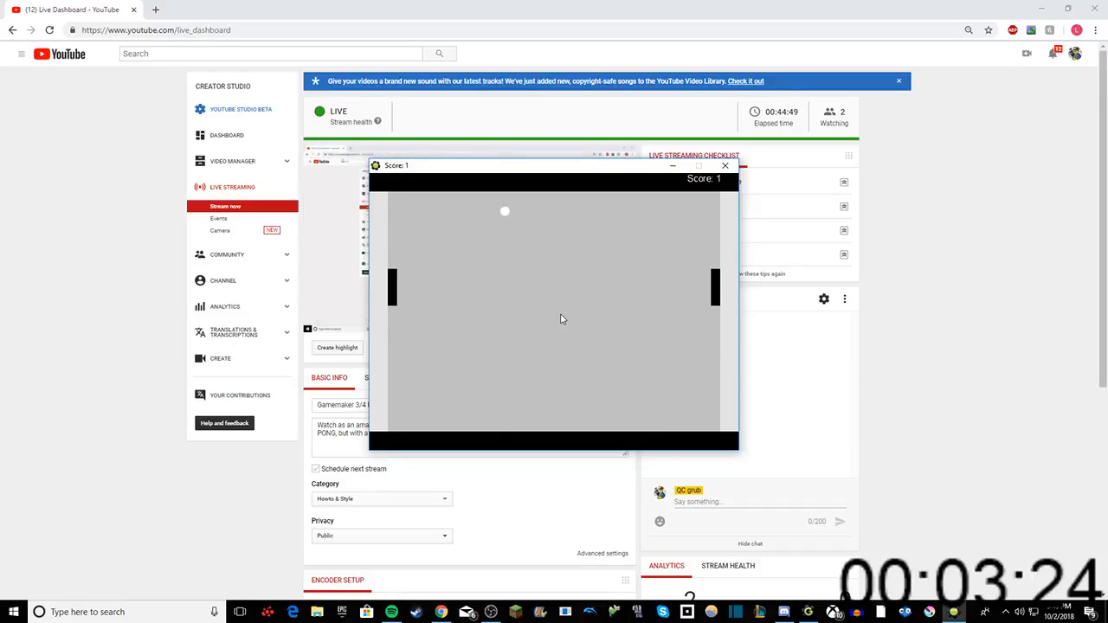
key("Down")
key("Down")
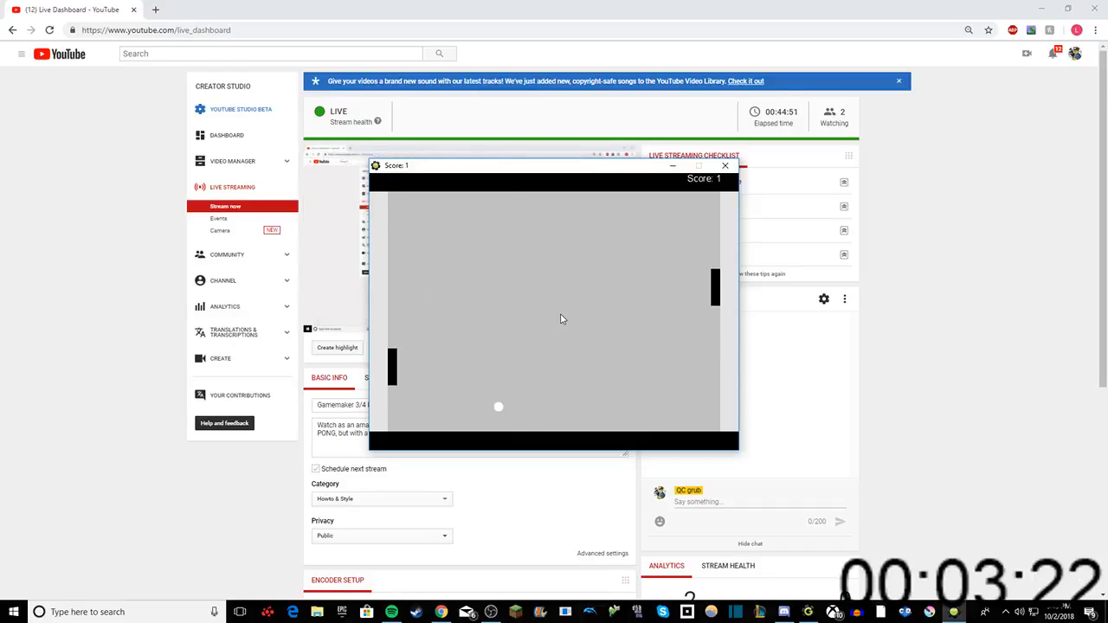
key("Up")
key("Up")
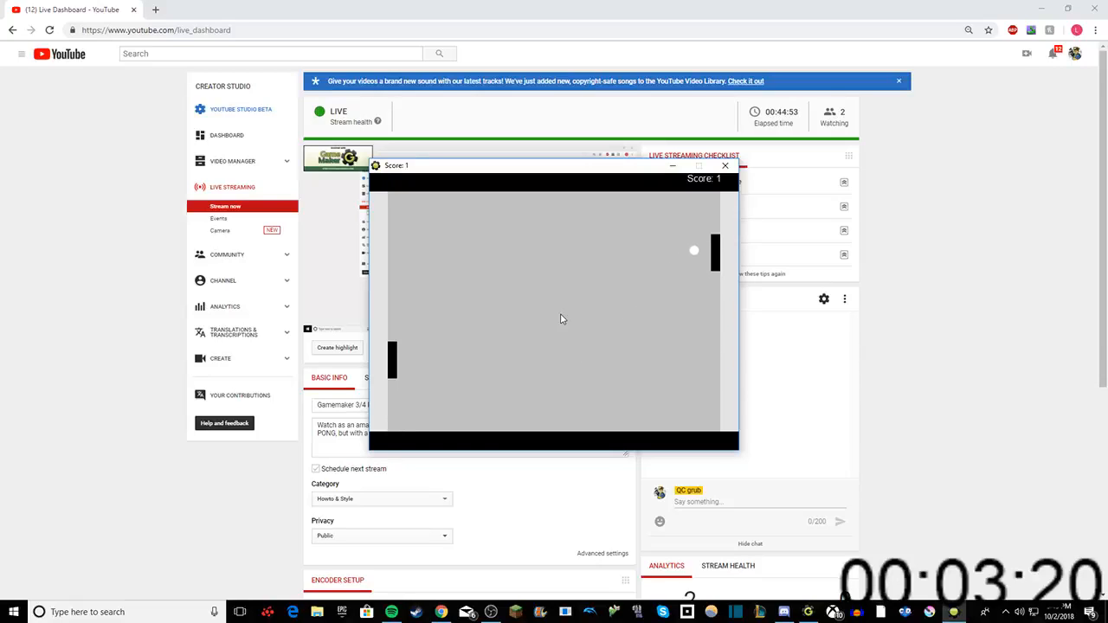
key("Down")
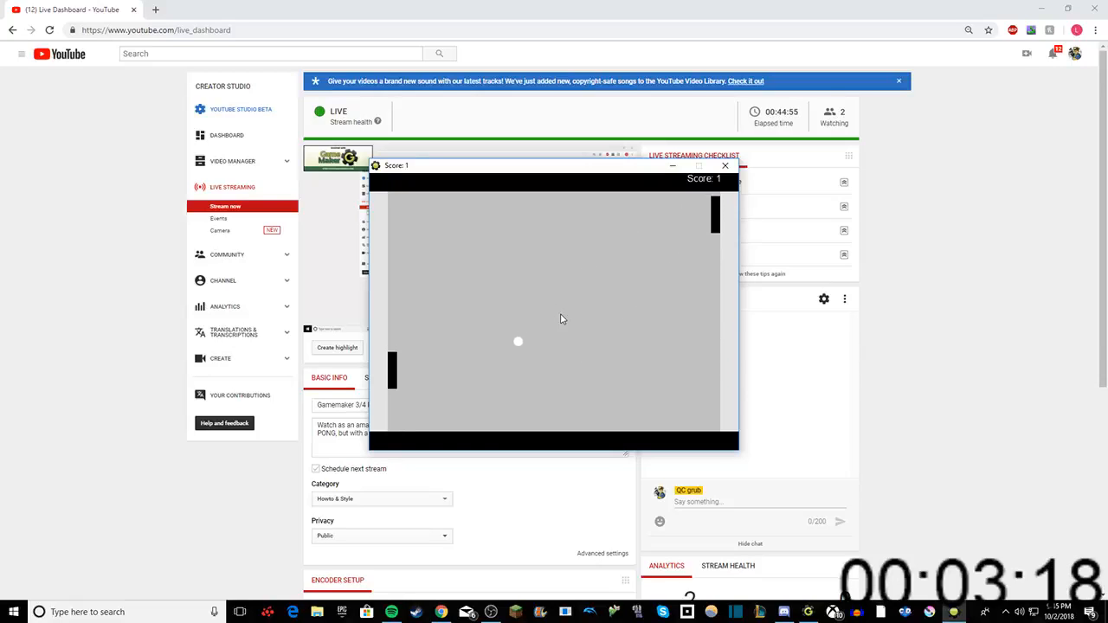
key("Up")
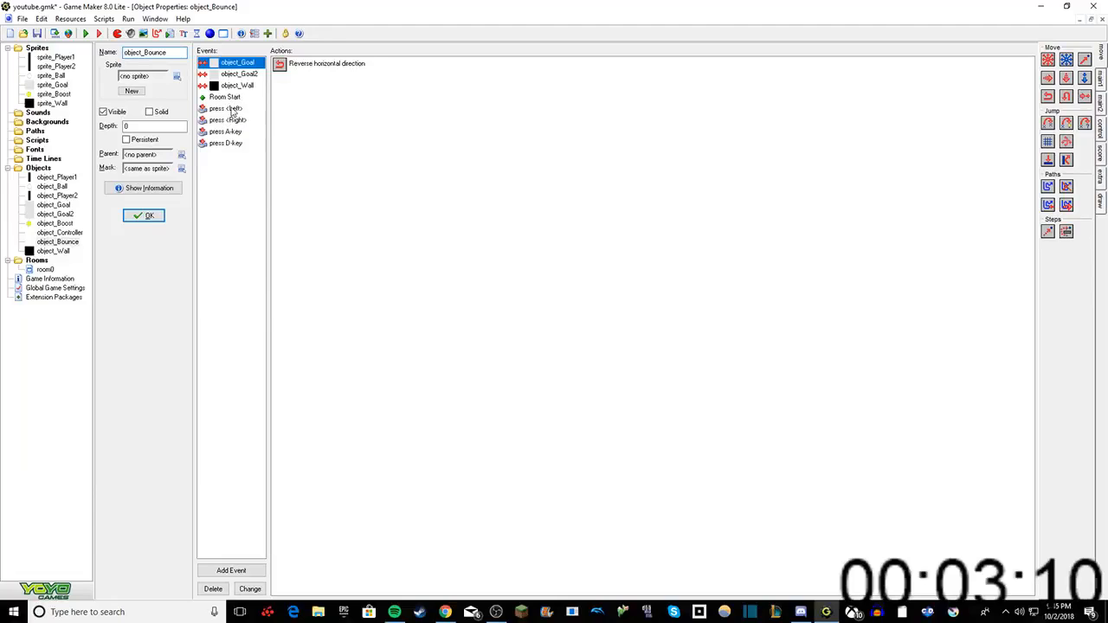
Step: Review the Create Instance action in object_Bounce's press <Left> event and object_Boost's collision actions, and close both objects
left_click(230, 109)
double_click(309, 66)
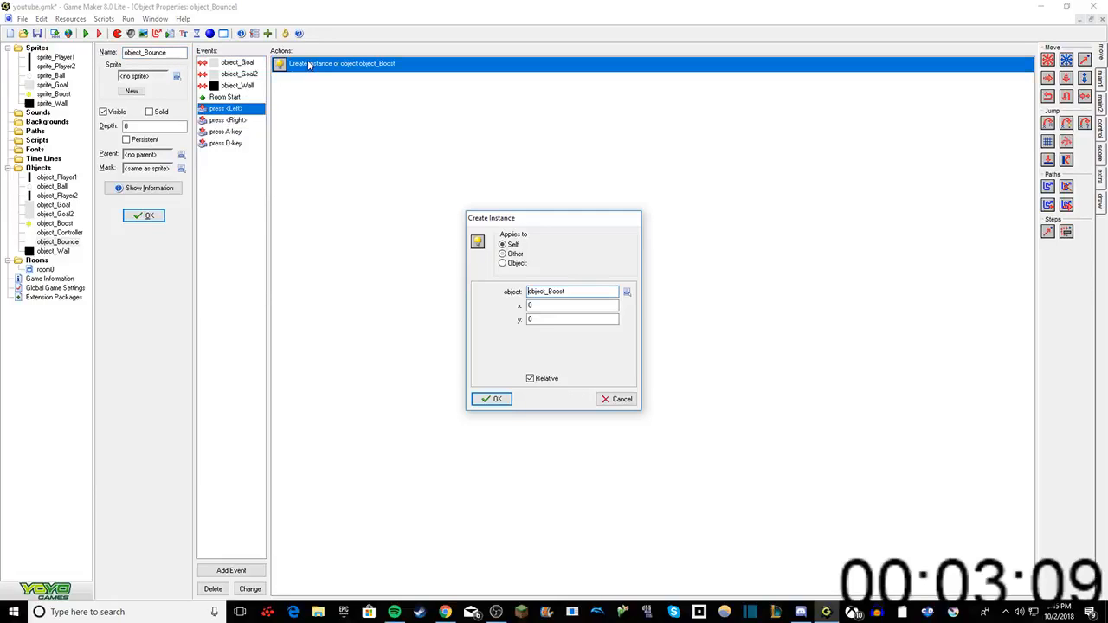
left_click(491, 399)
double_click(53, 224)
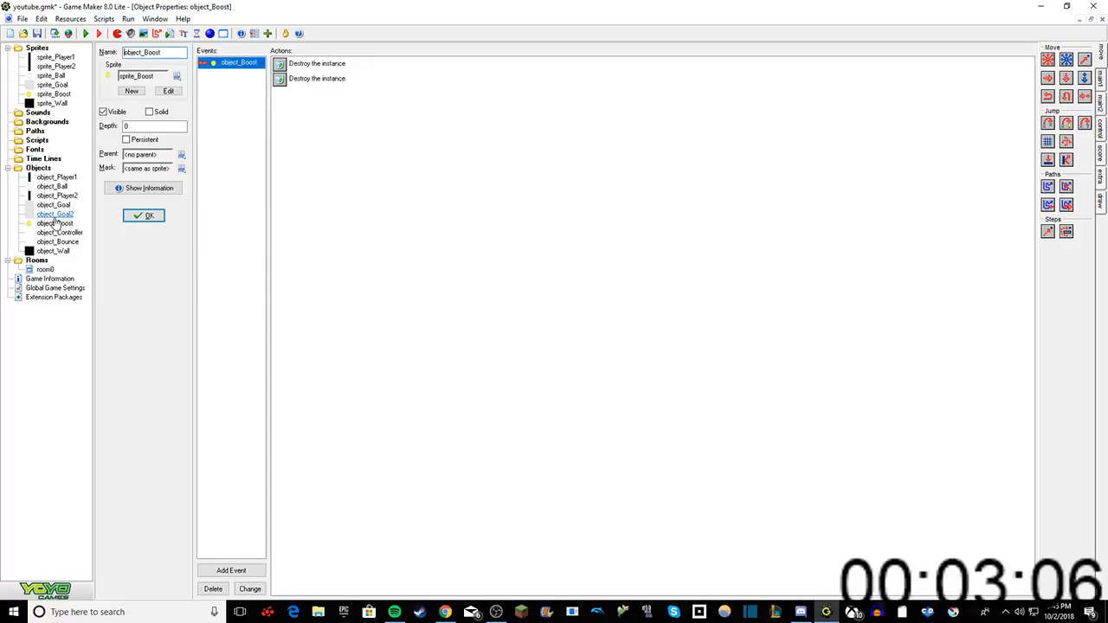
left_click(130, 217)
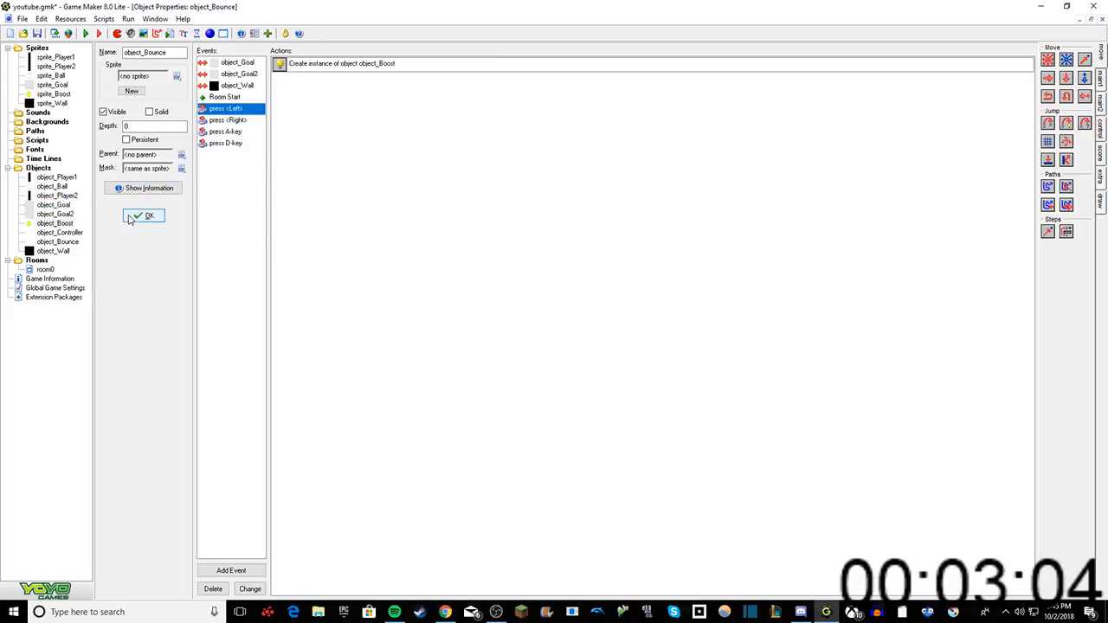
left_click(131, 216)
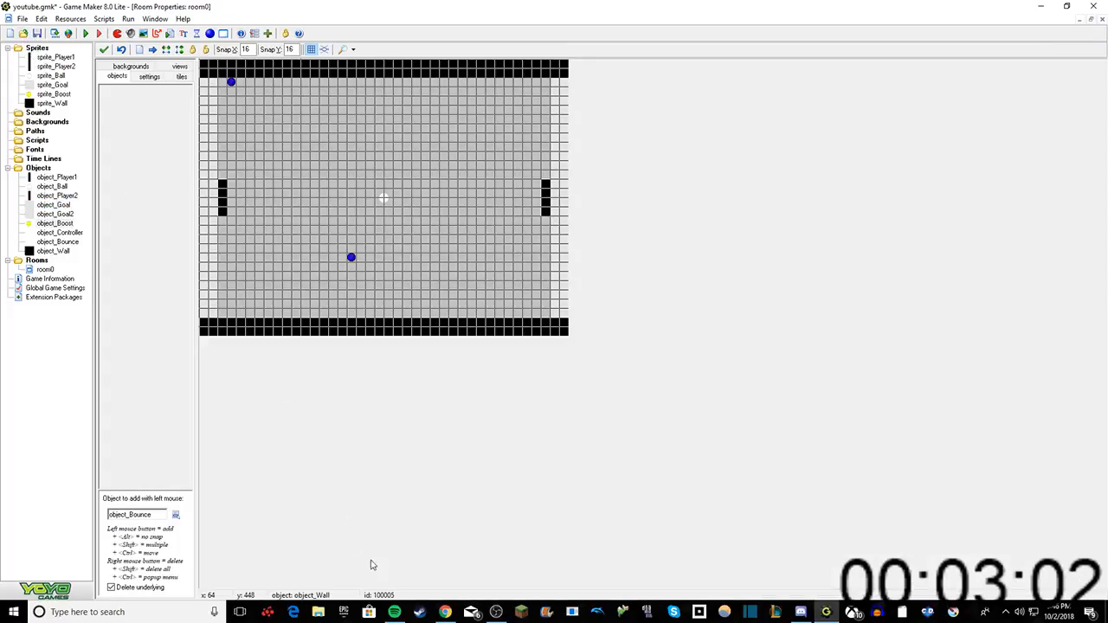
left_click(496, 612)
left_click(496, 612)
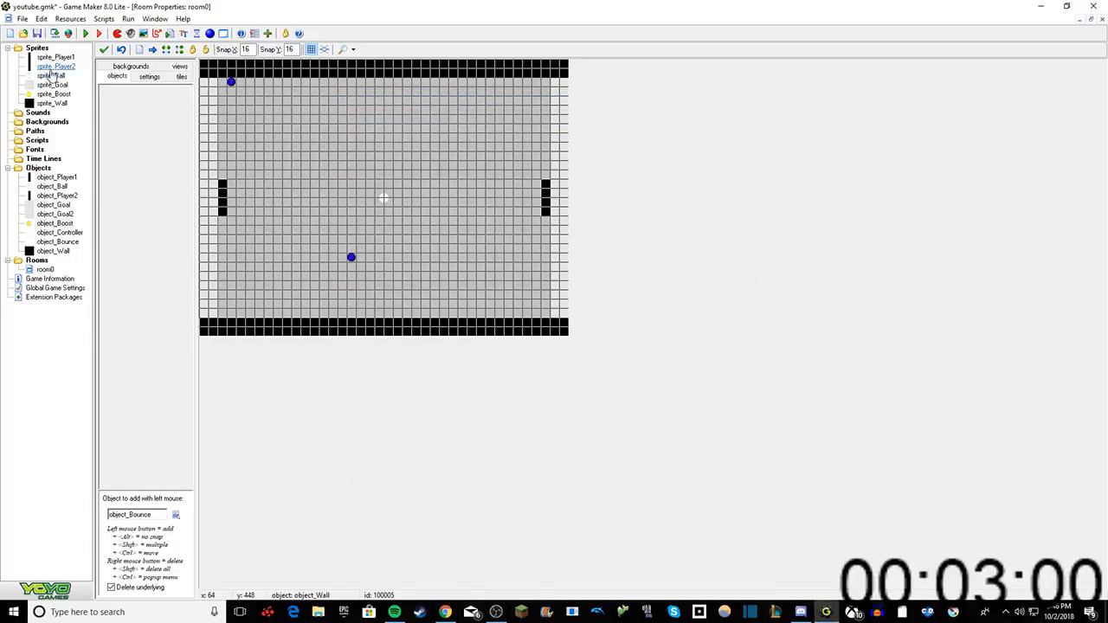
Step: Create a new sprite and name it sprite_Bounce
right_click(37, 50)
left_click(73, 55)
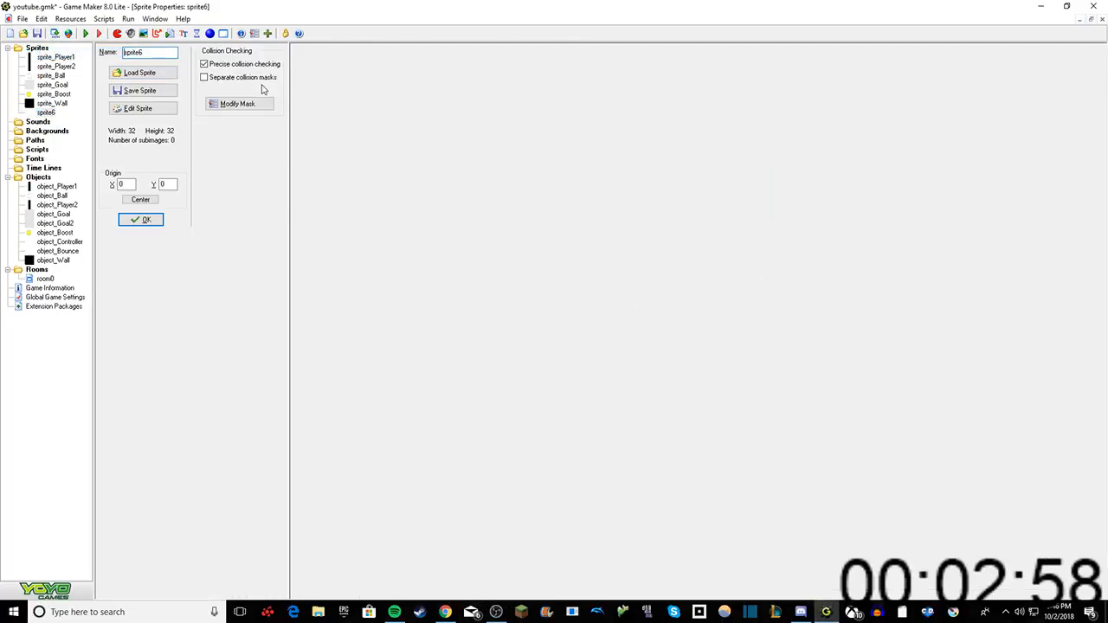
left_click(147, 52)
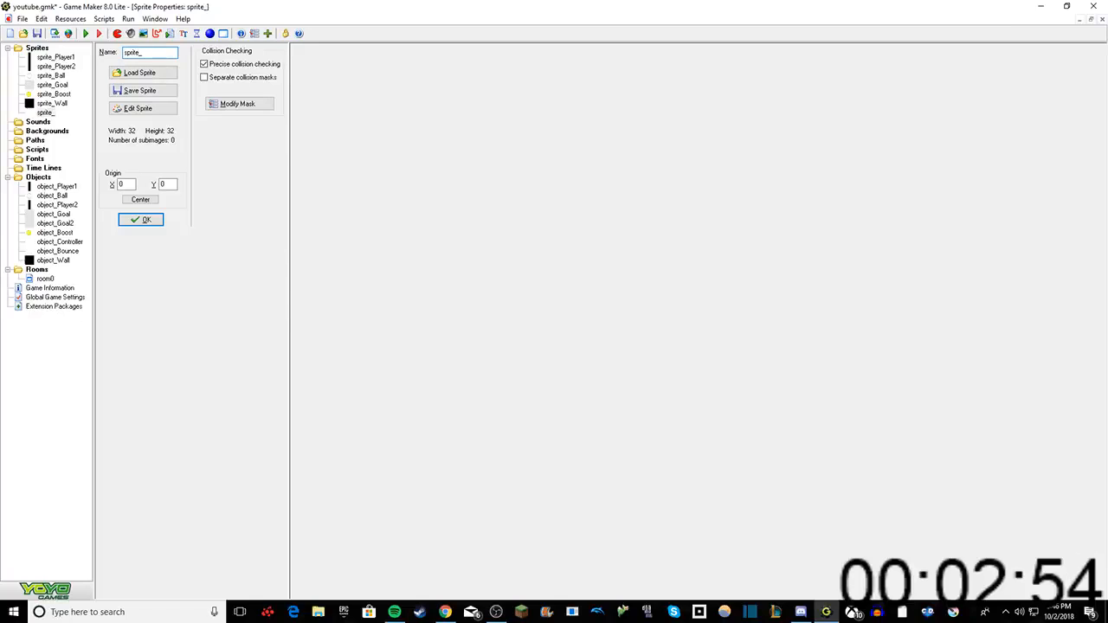
type("Bounce")
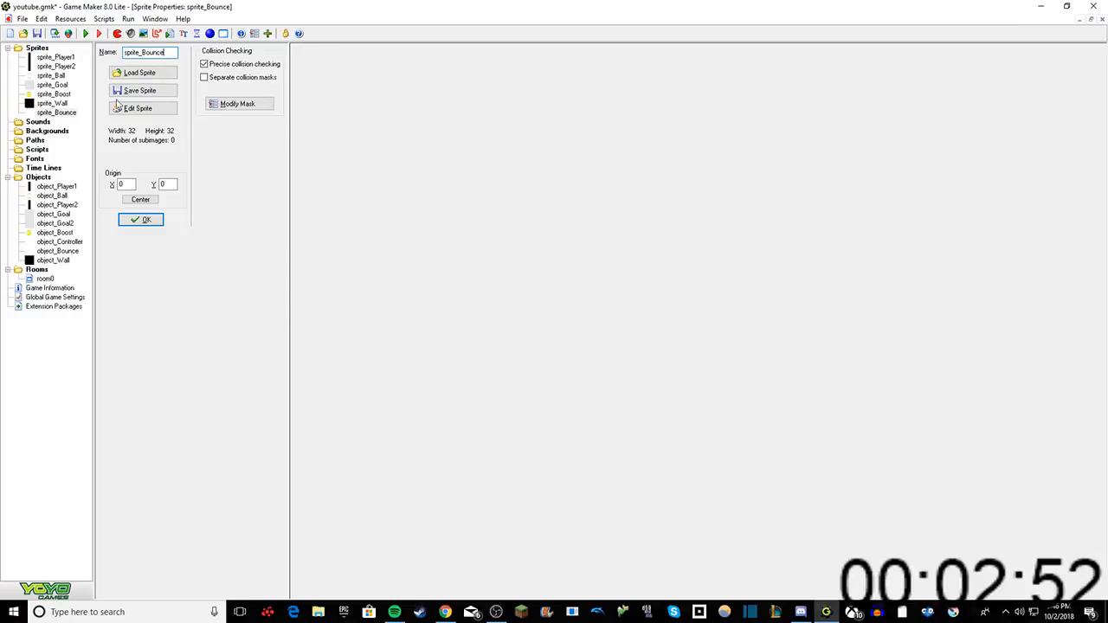
Step: Add an empty 32 x 32 image to sprite_Bounce and open it in the Image Editor
left_click(139, 107)
left_click(389, 135)
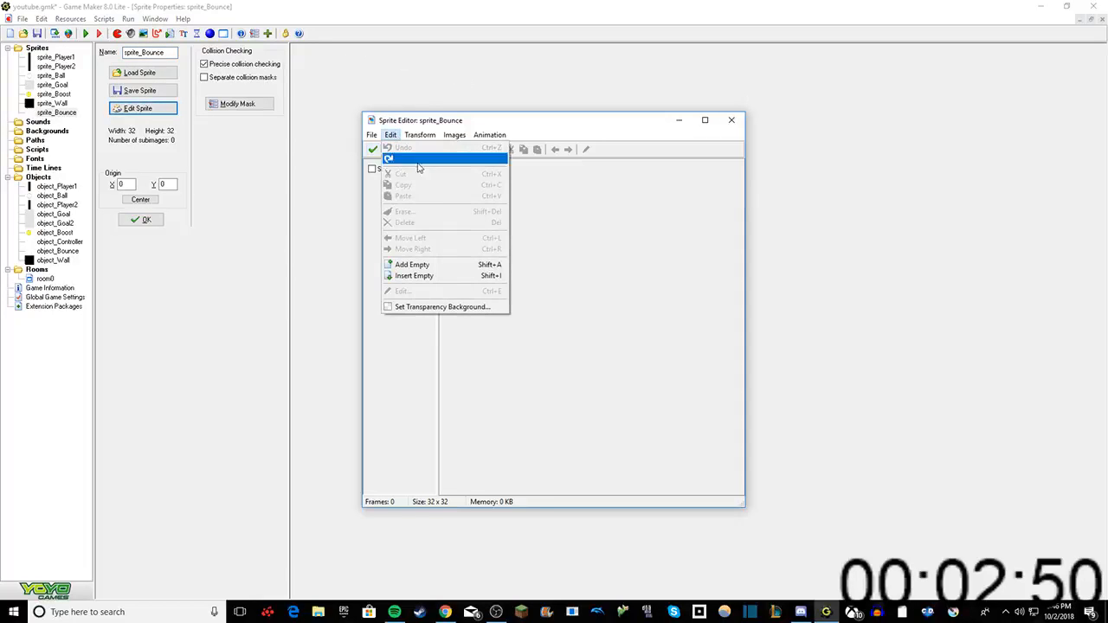
left_click(421, 264)
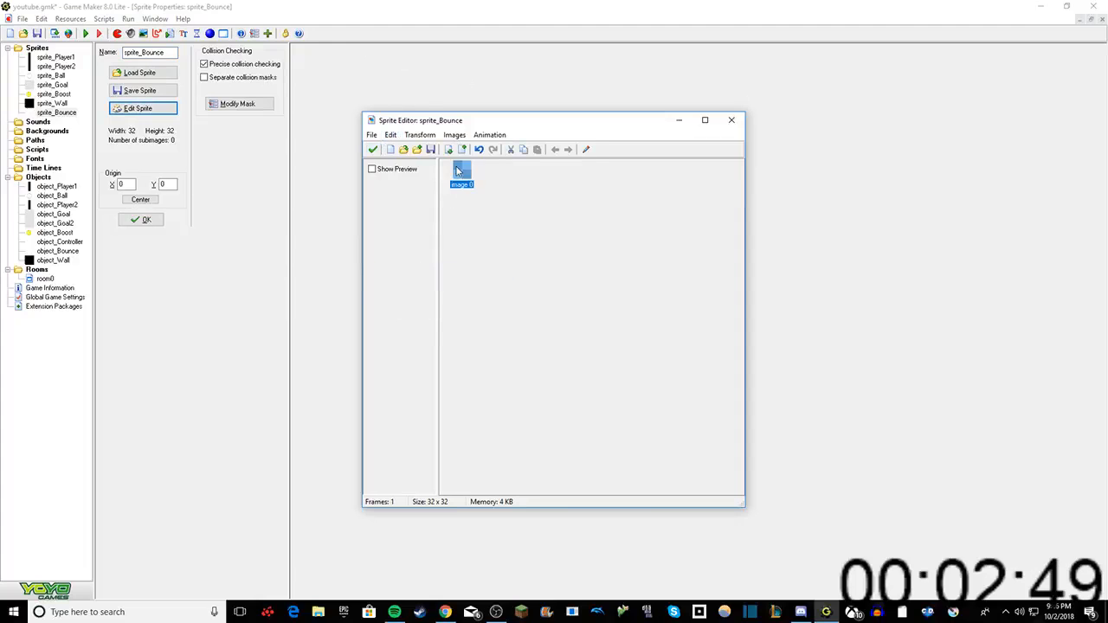
left_click(587, 150)
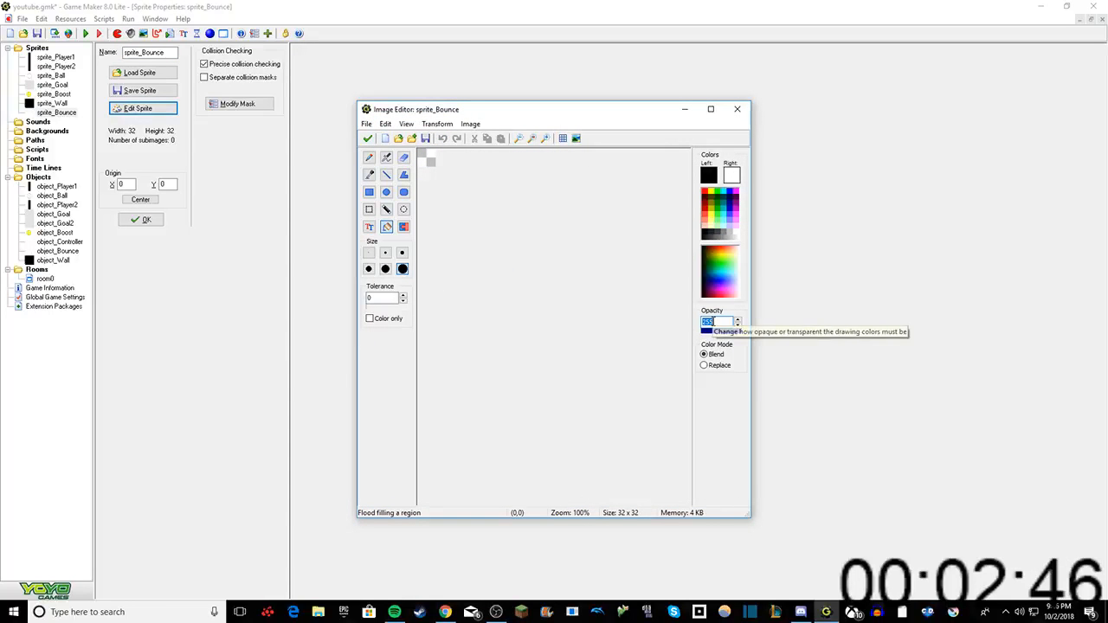
Step: Set the drawing opacity to 100 and paint a black dot on the sprite_Bounce image with the largest pencil size
type("100")
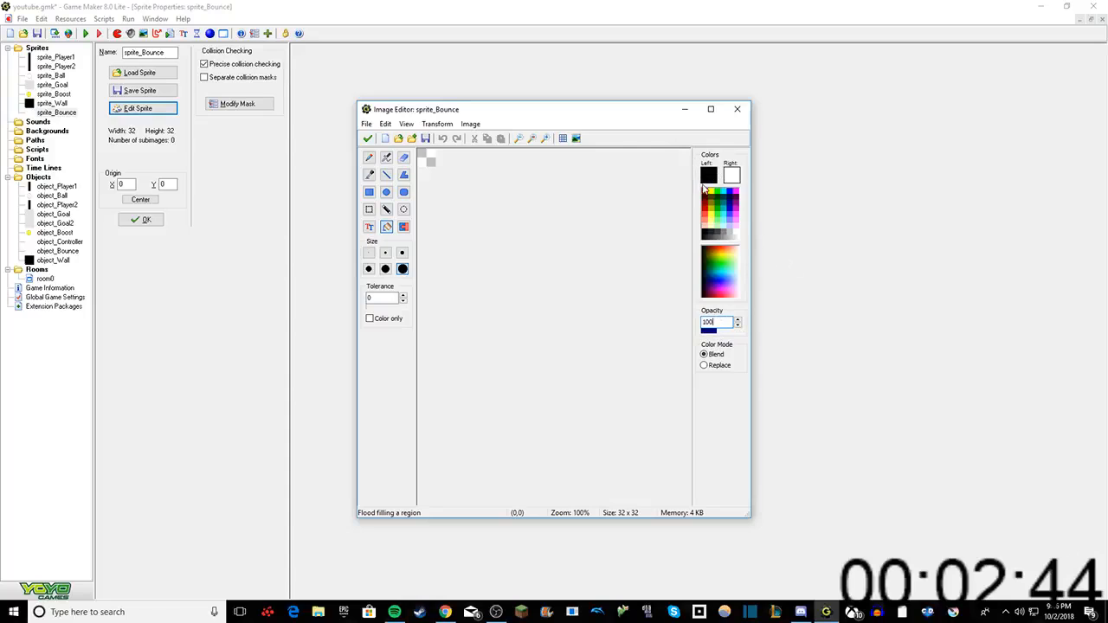
left_click(368, 156)
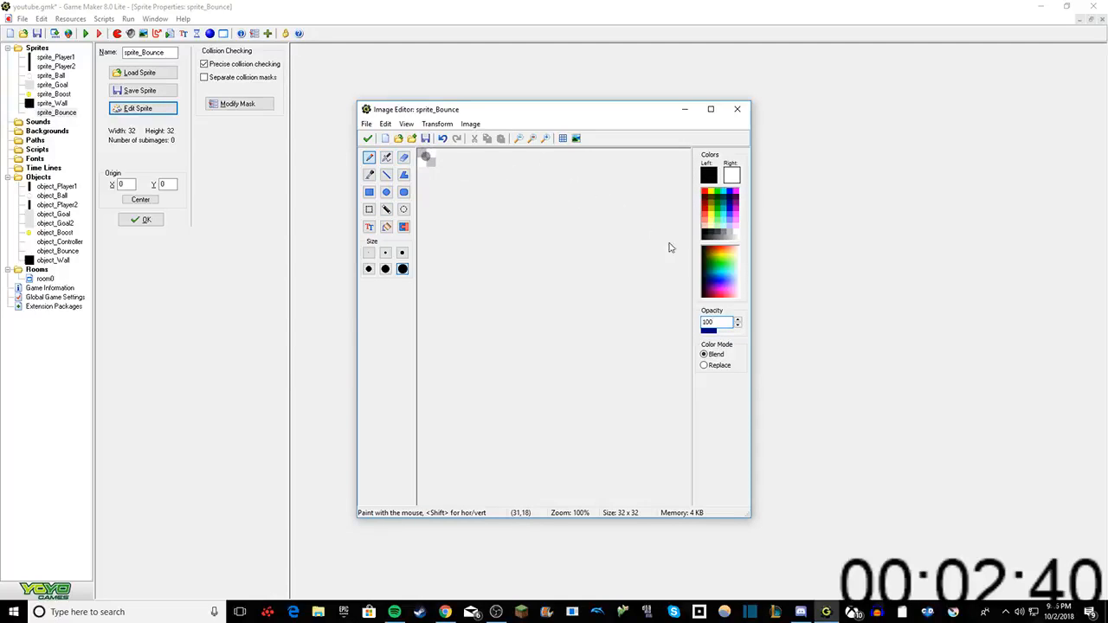
Step: Undo the black dot on the sprite_Bounce image, repaint it with the pencil at opacity 25, and keep the edited image
type("50")
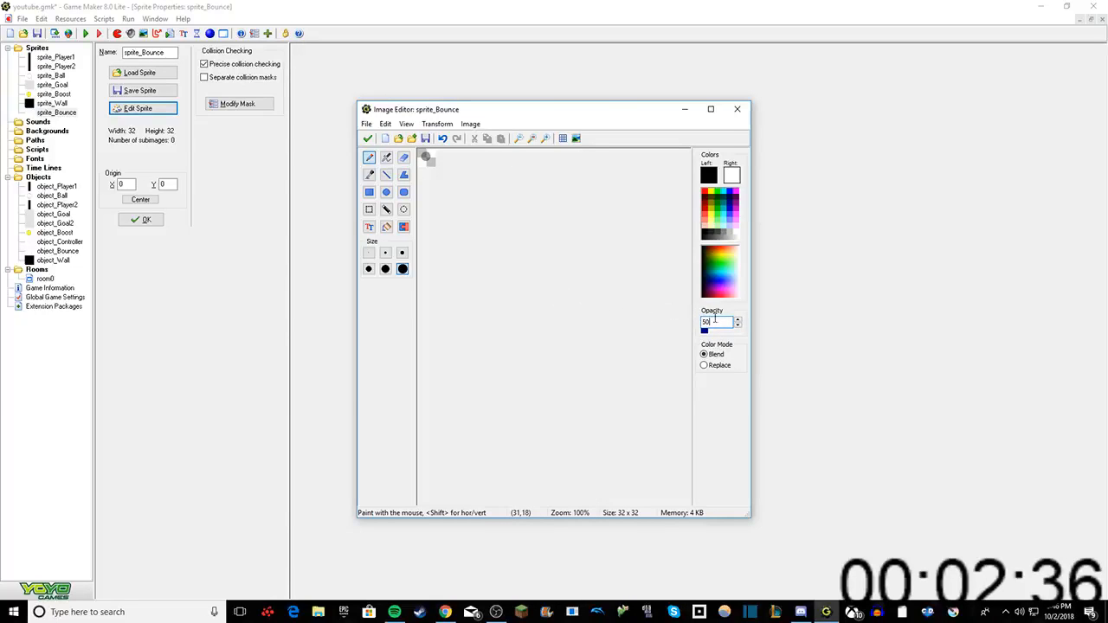
left_click_drag(723, 322, 617, 315)
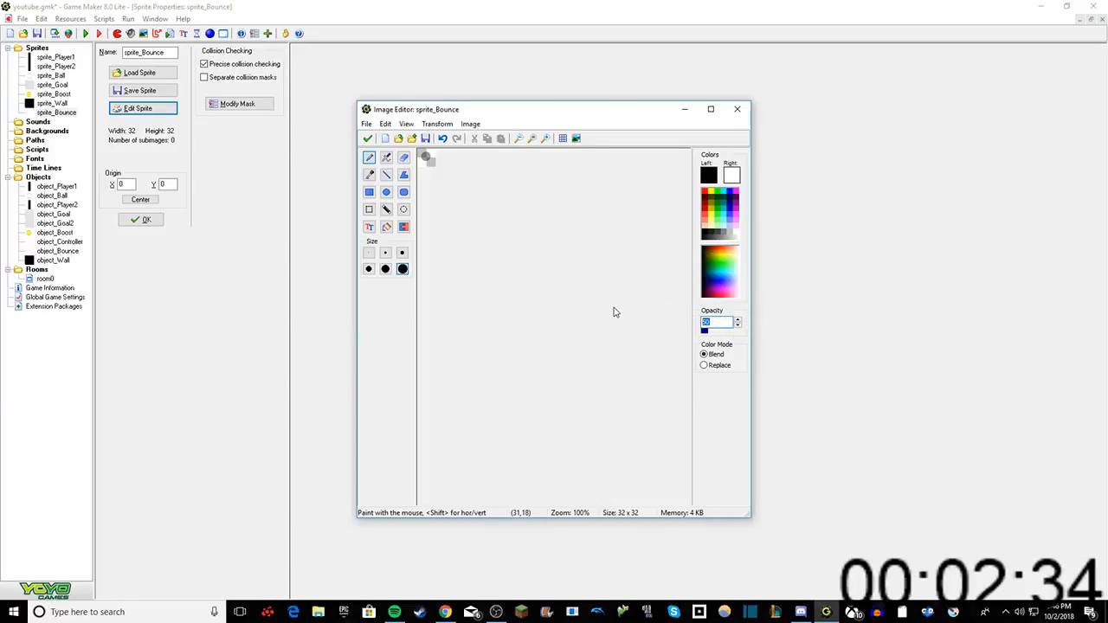
type("25")
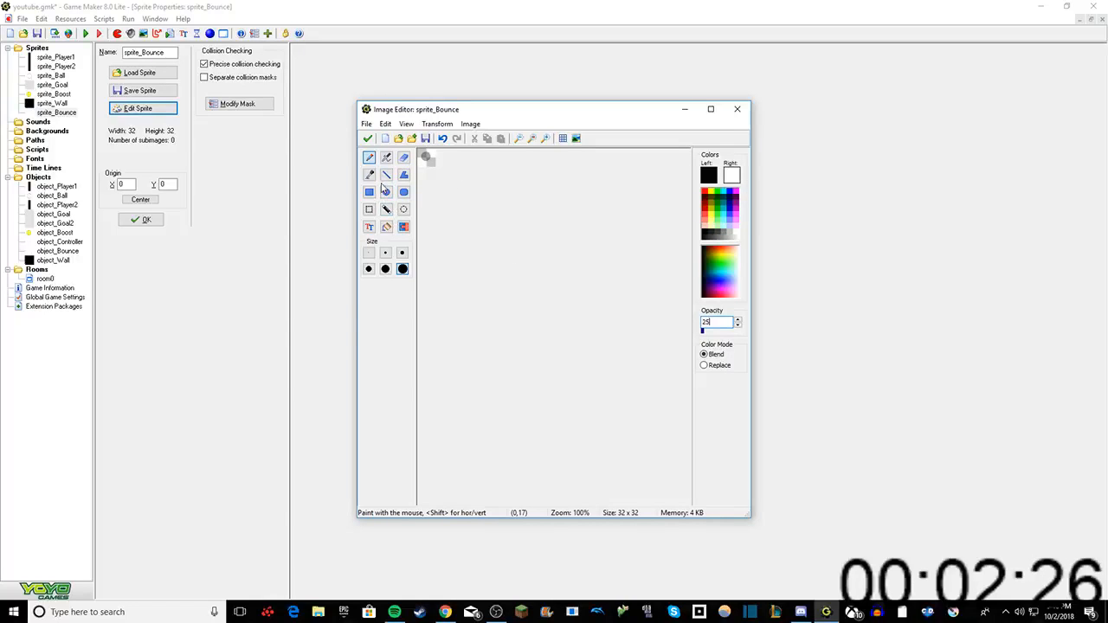
left_click(386, 210)
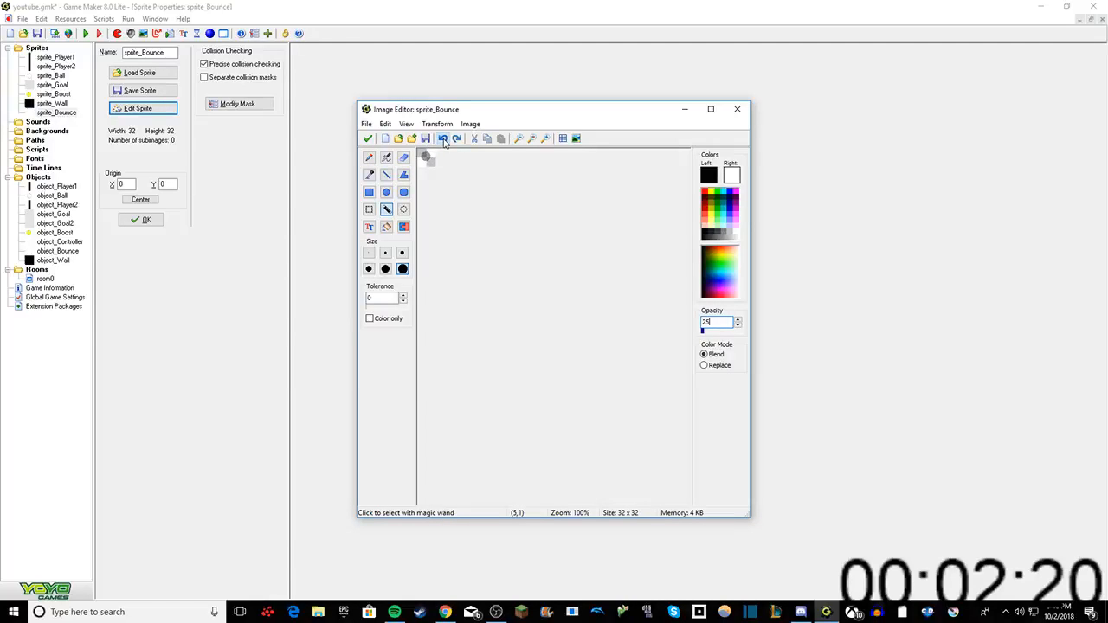
left_click(369, 156)
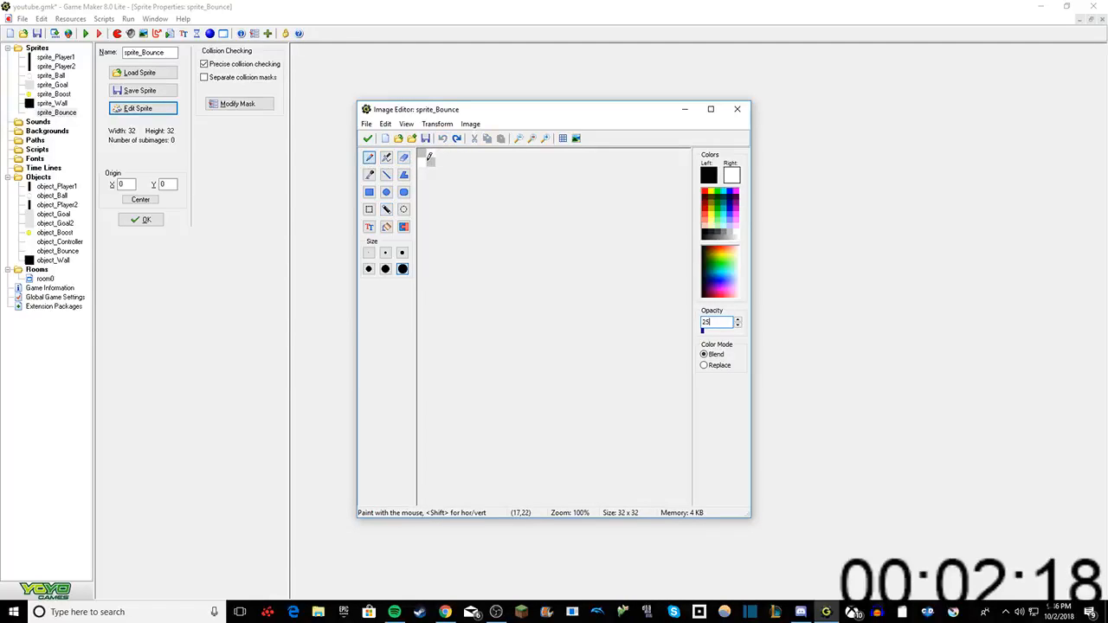
left_click(428, 156)
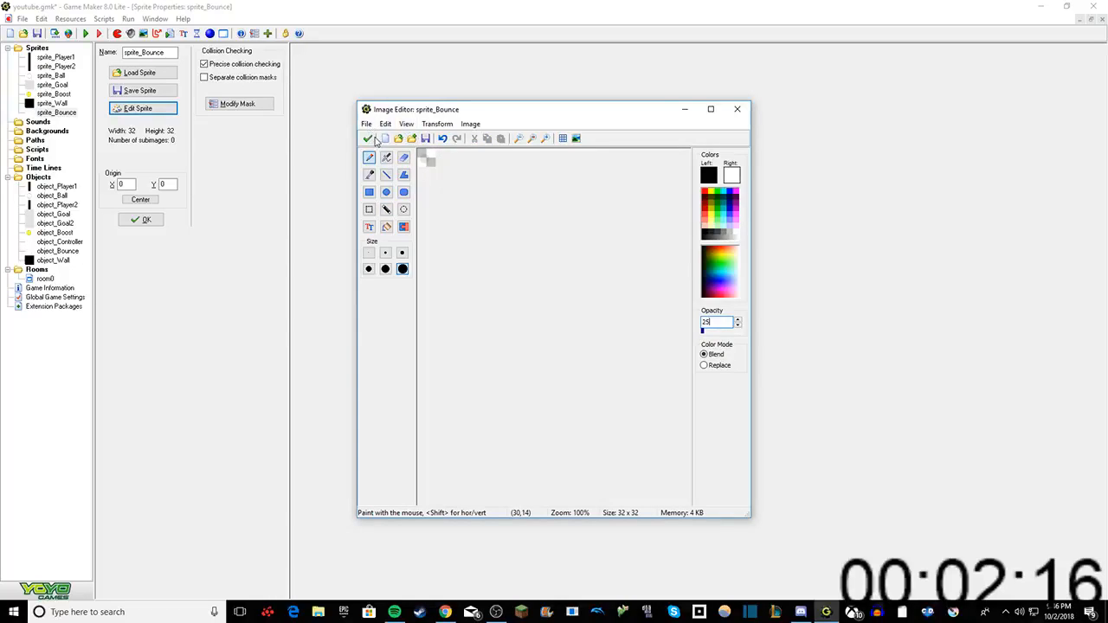
left_click(368, 138)
left_click(375, 150)
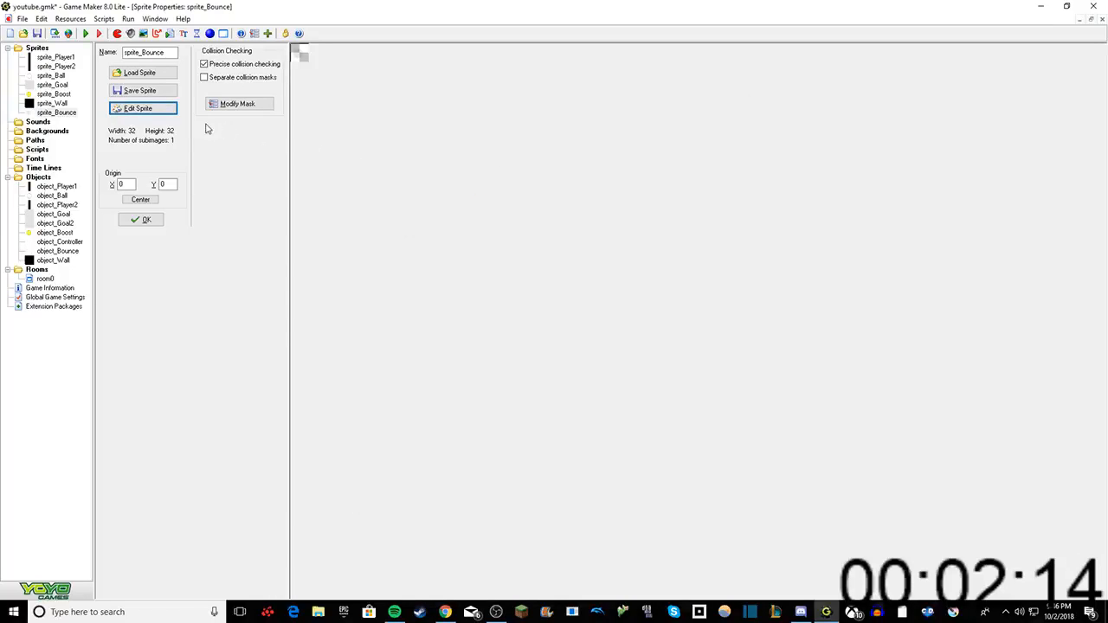
Step: Close the sprite properties, assign sprite_Bounce as the sprite of object_Bounce, and confirm the object
left_click(141, 219)
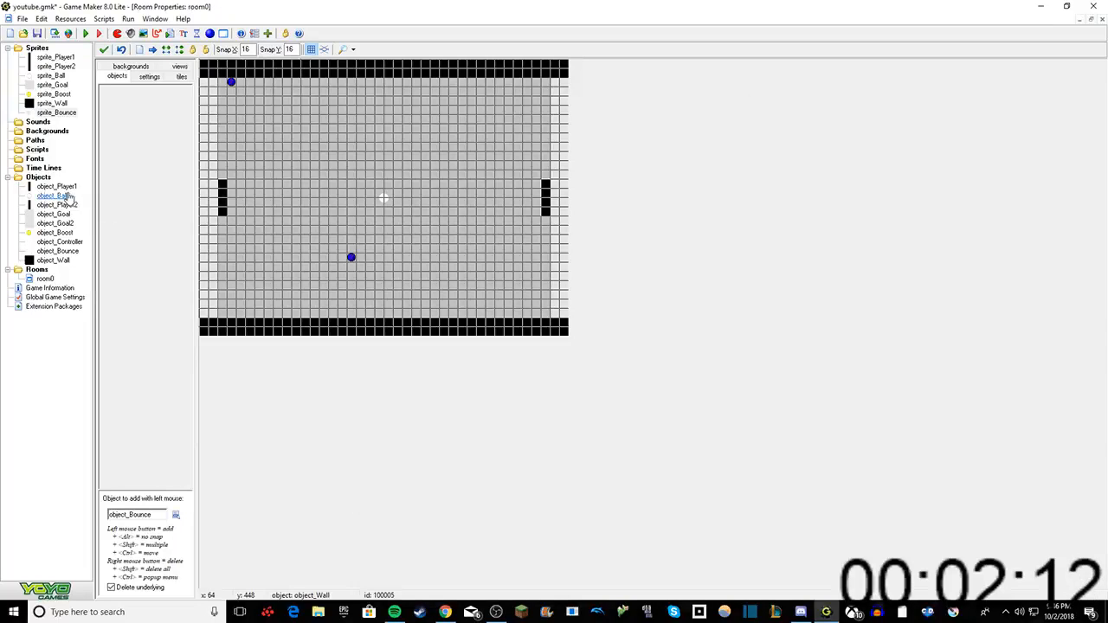
left_click(50, 252)
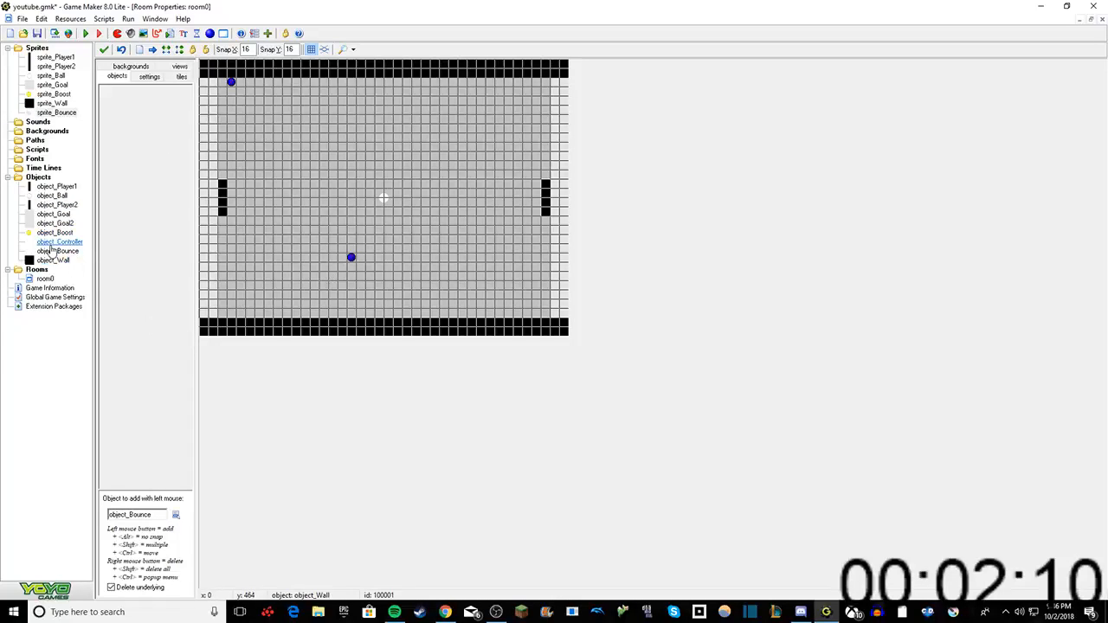
double_click(50, 253)
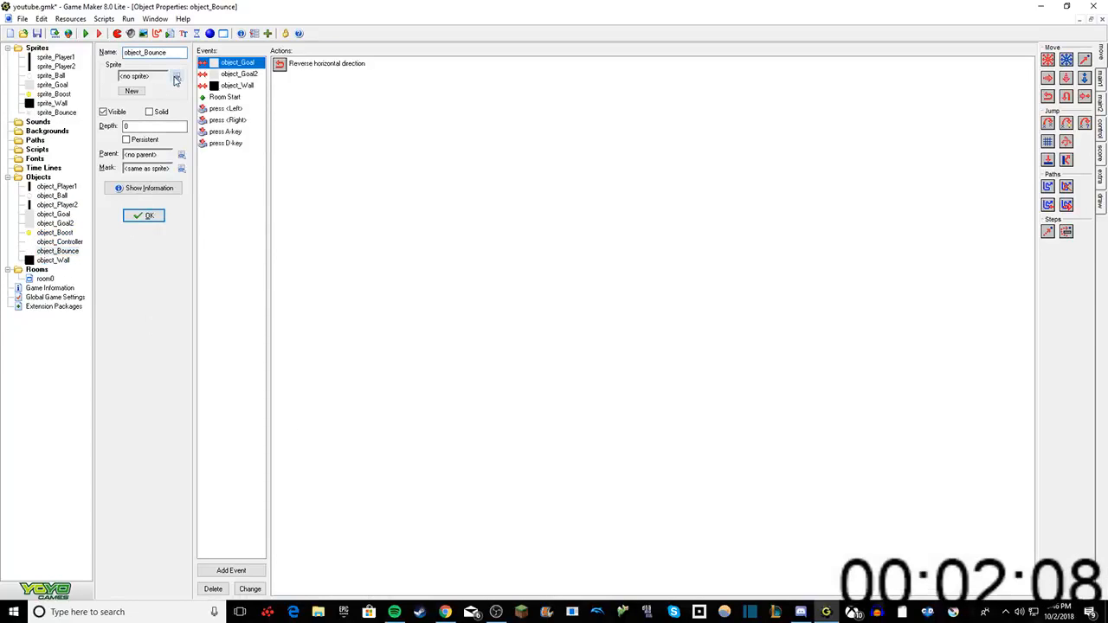
left_click(178, 76)
left_click(195, 161)
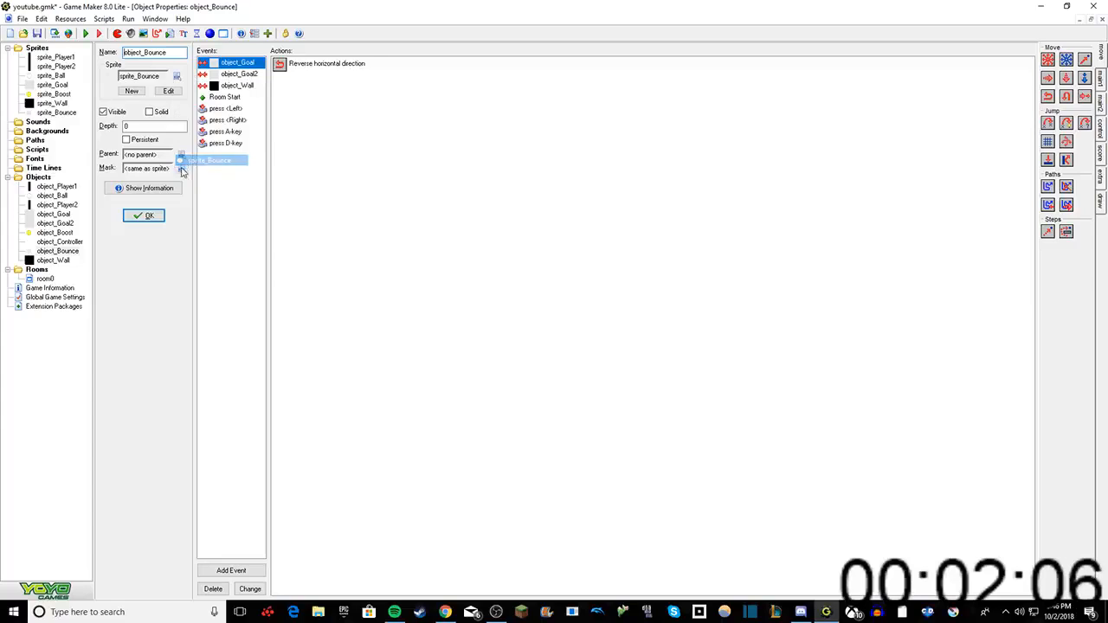
left_click(143, 215)
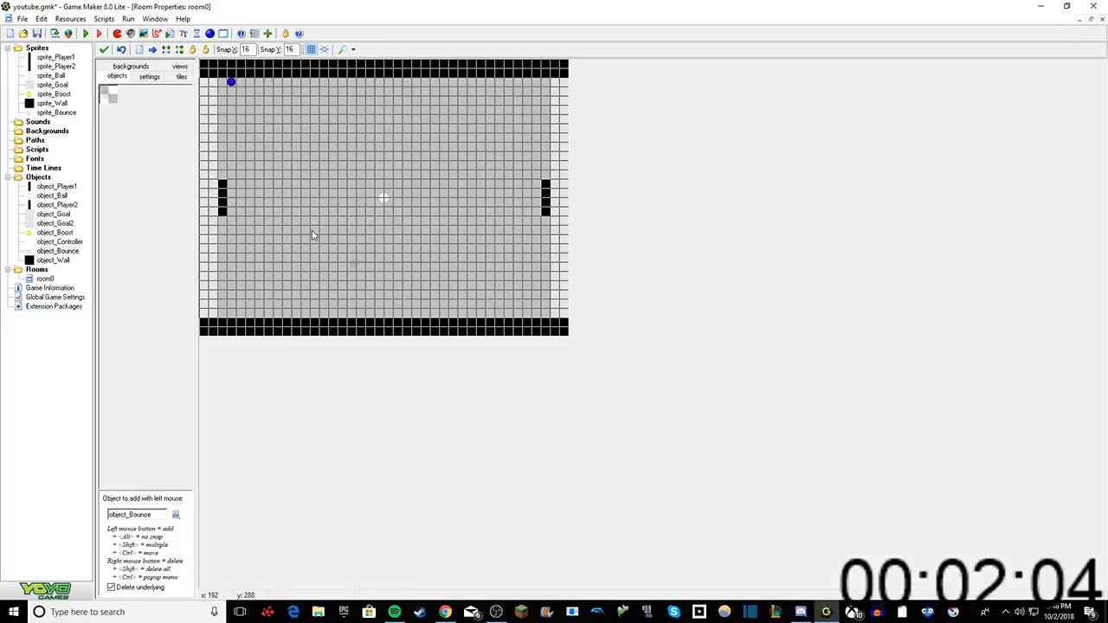
Step: Run the game without installing DirectPlay, play-test the boost spawner with its faint sprite, and exit the game
left_click(84, 33)
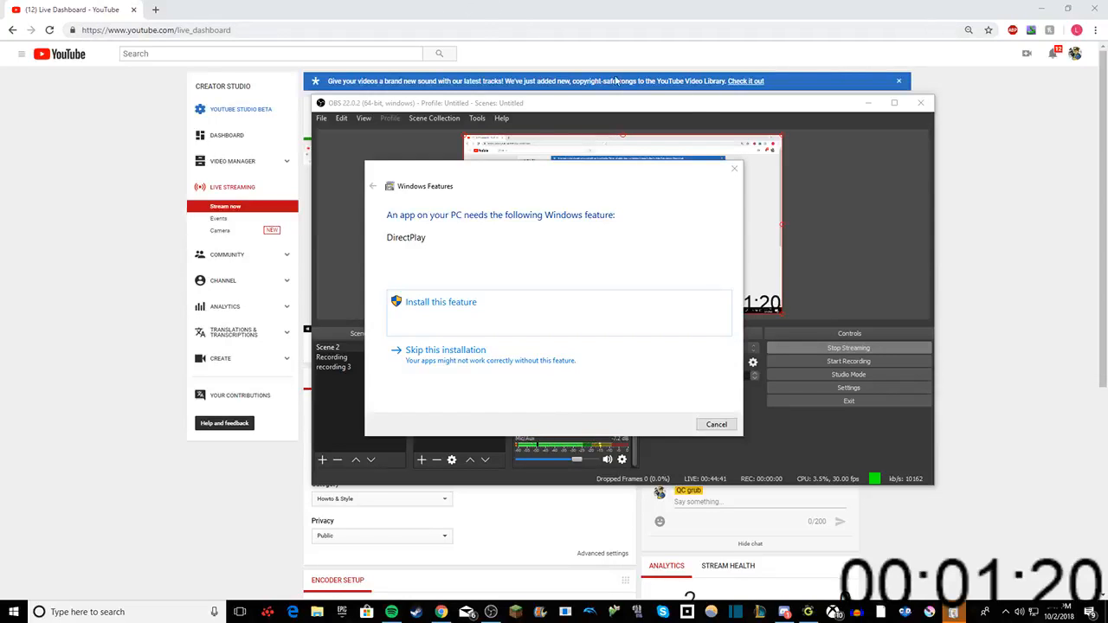
left_click(733, 171)
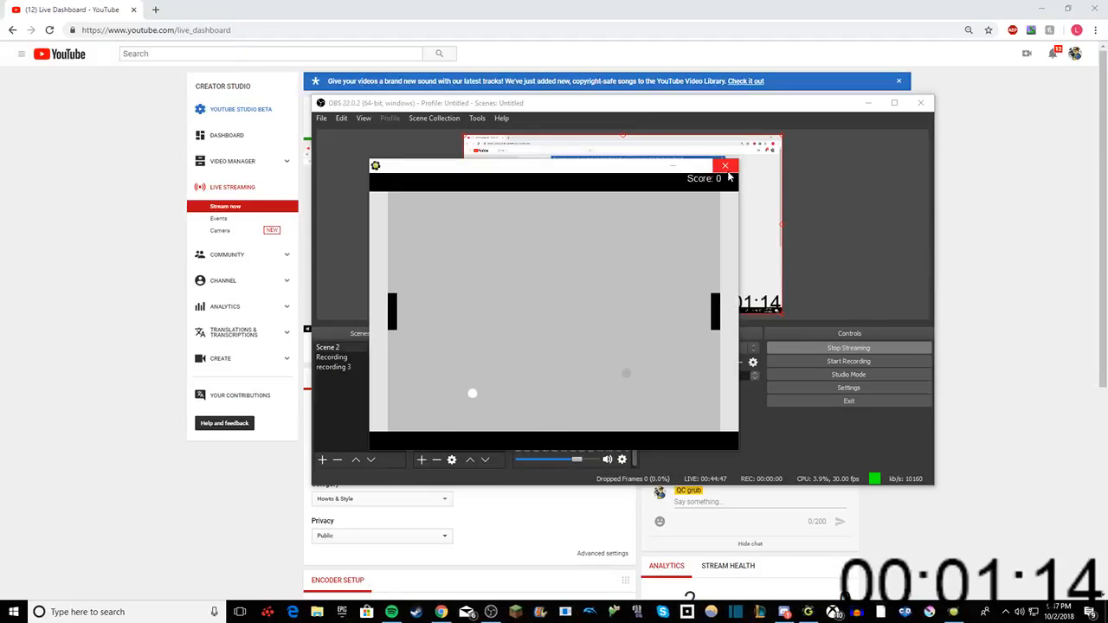
left_click(553, 321)
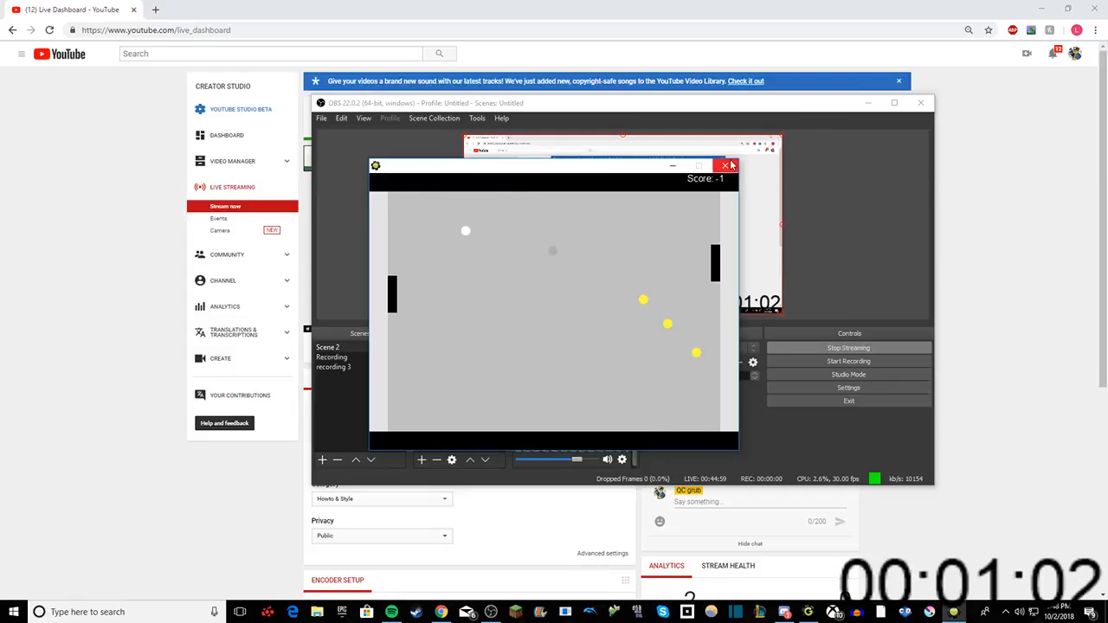
left_click(563, 318)
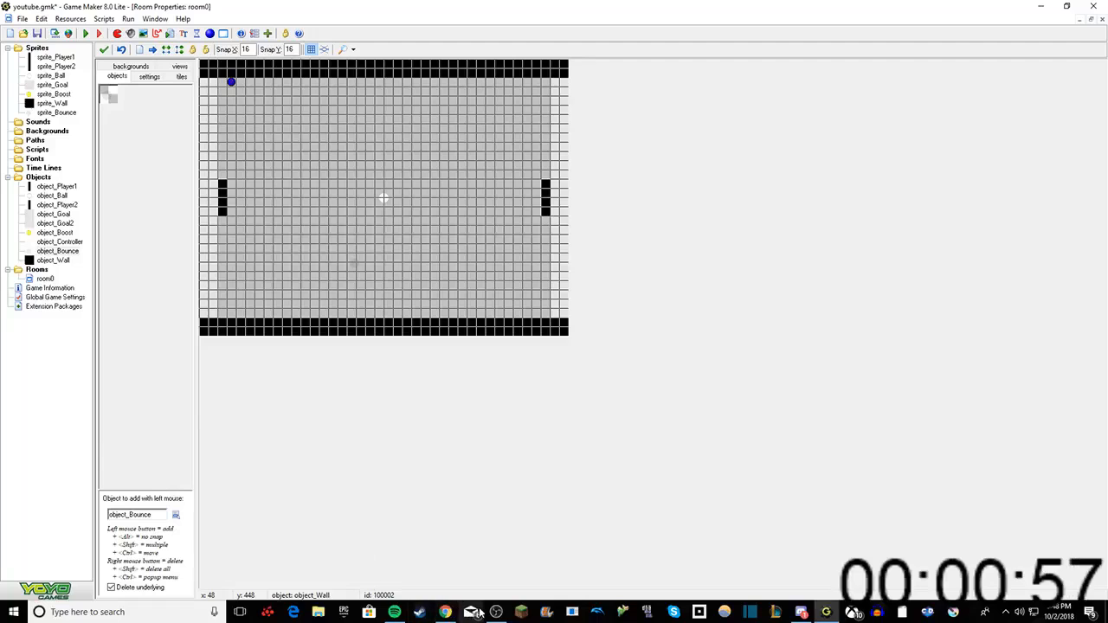
Step: Return to Game Maker, reopen the sprite_Bounce image for editing, and erase its dot
left_click(496, 612)
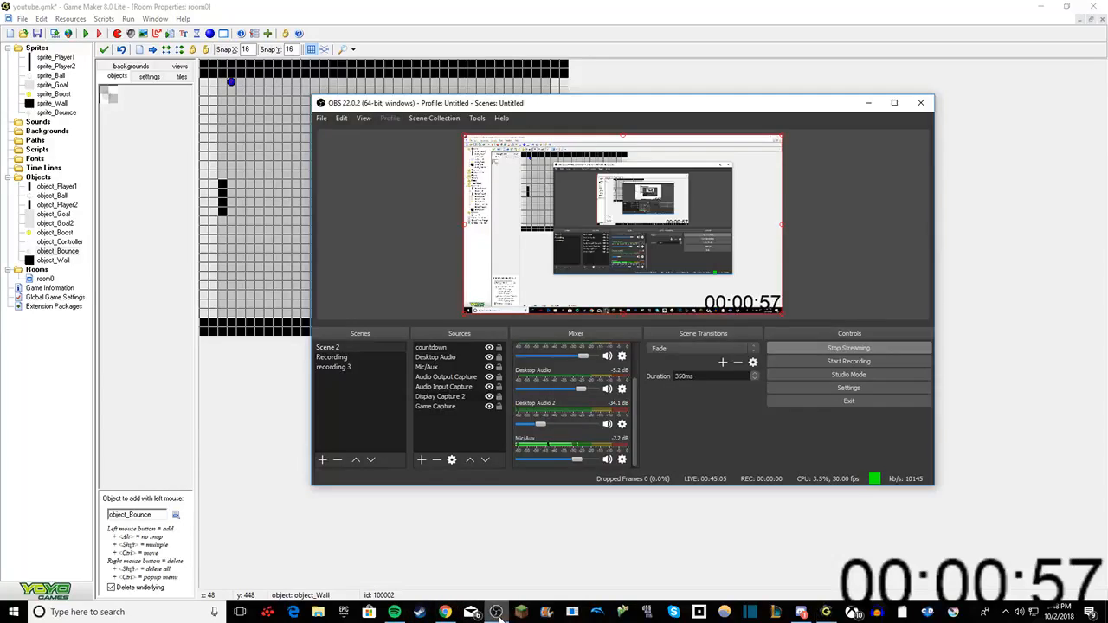
left_click(444, 561)
double_click(56, 112)
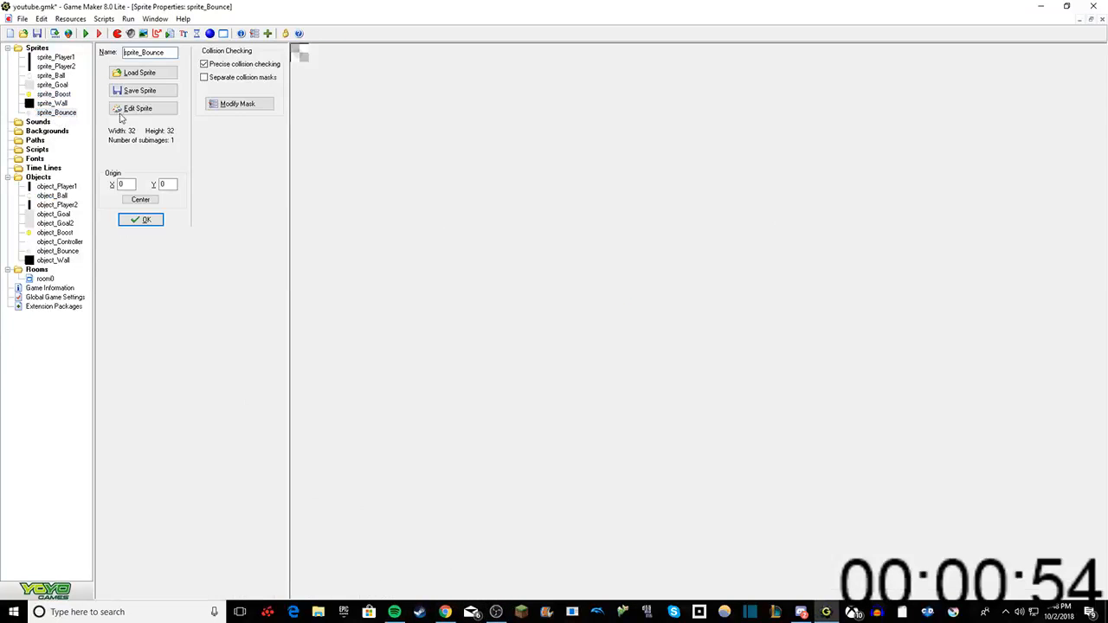
left_click(138, 109)
left_click(586, 150)
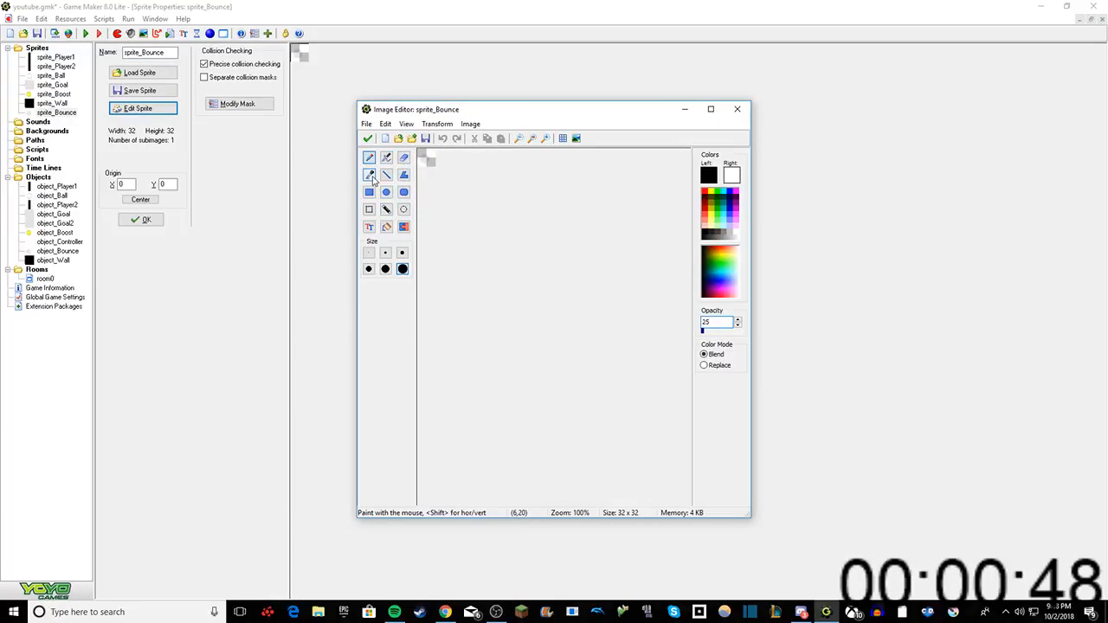
left_click(404, 160)
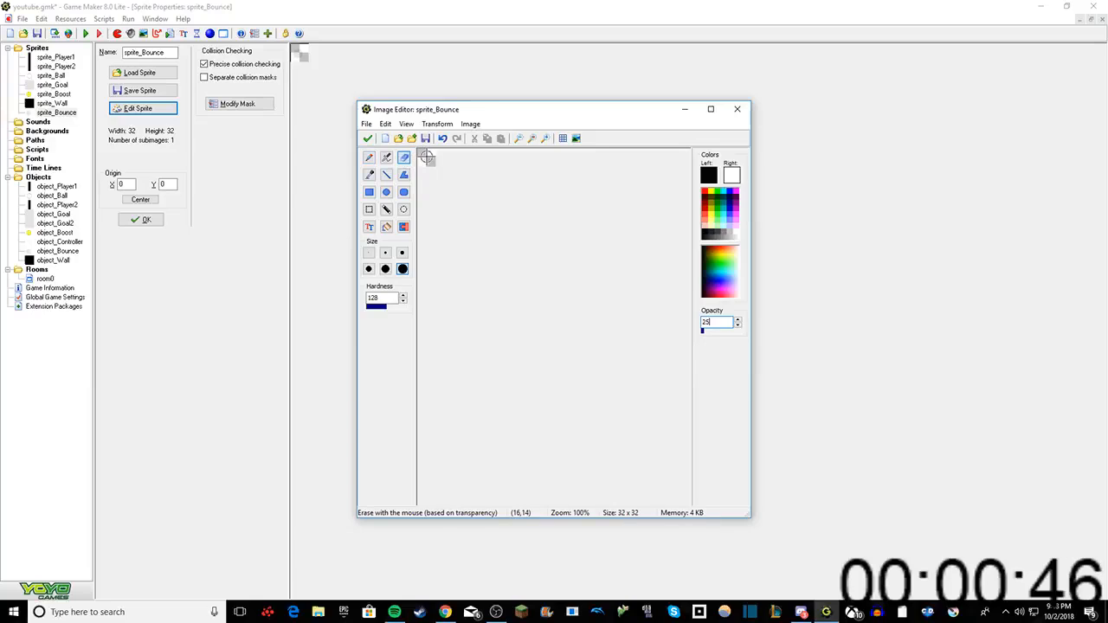
left_click(425, 156)
Step: Repaint the sprite_Bounce dot with the pencil at opacity 15 and keep the edited image
left_click(369, 159)
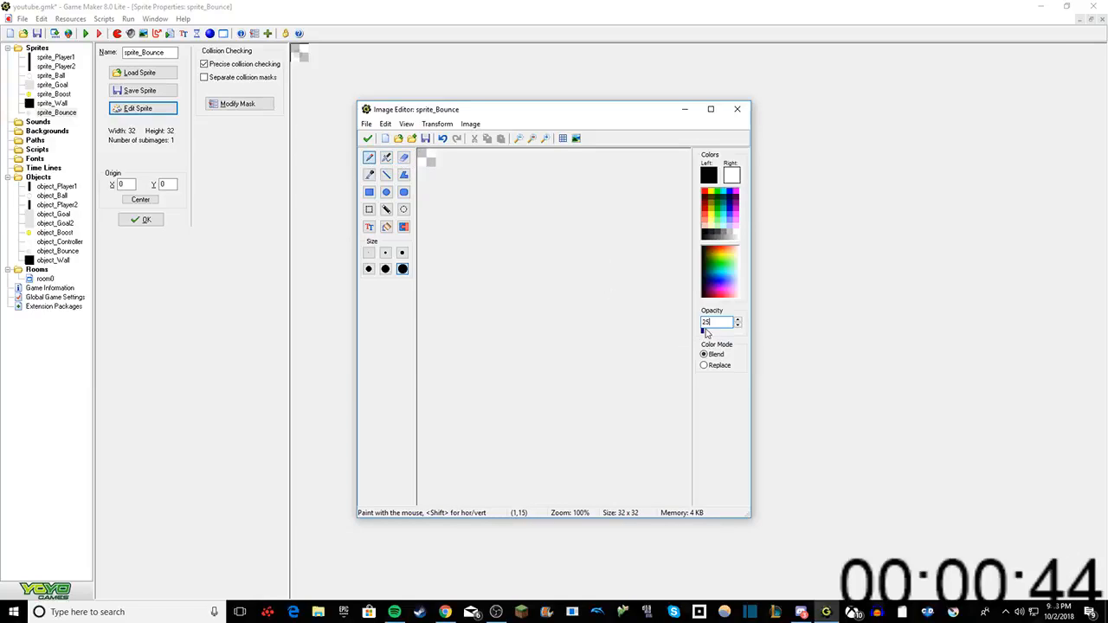
double_click(720, 322)
type("1")
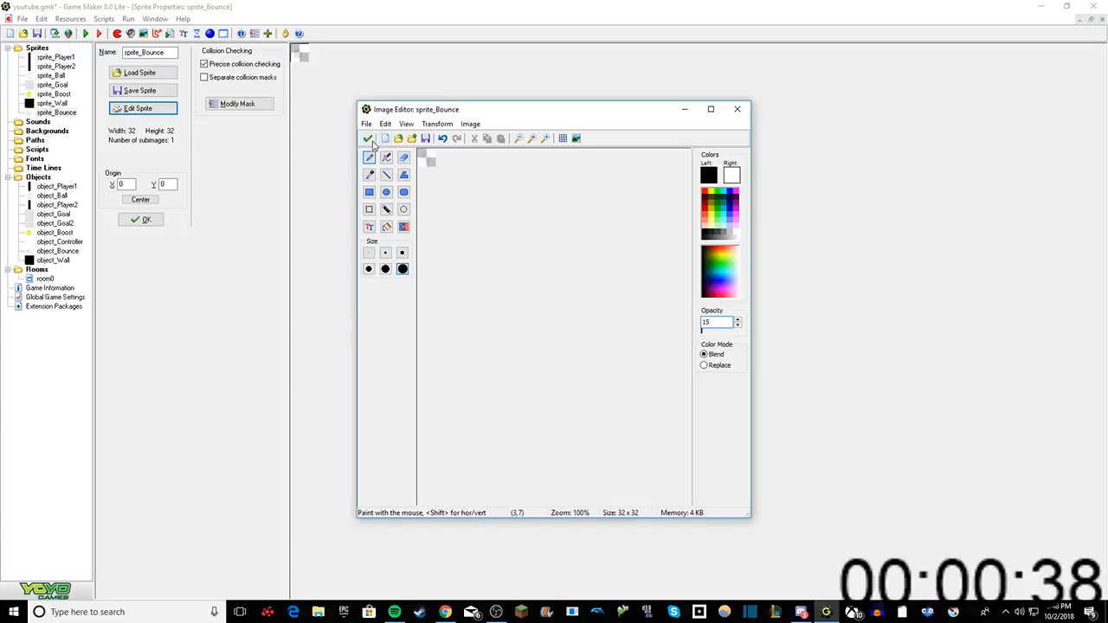
left_click(368, 139)
left_click(372, 149)
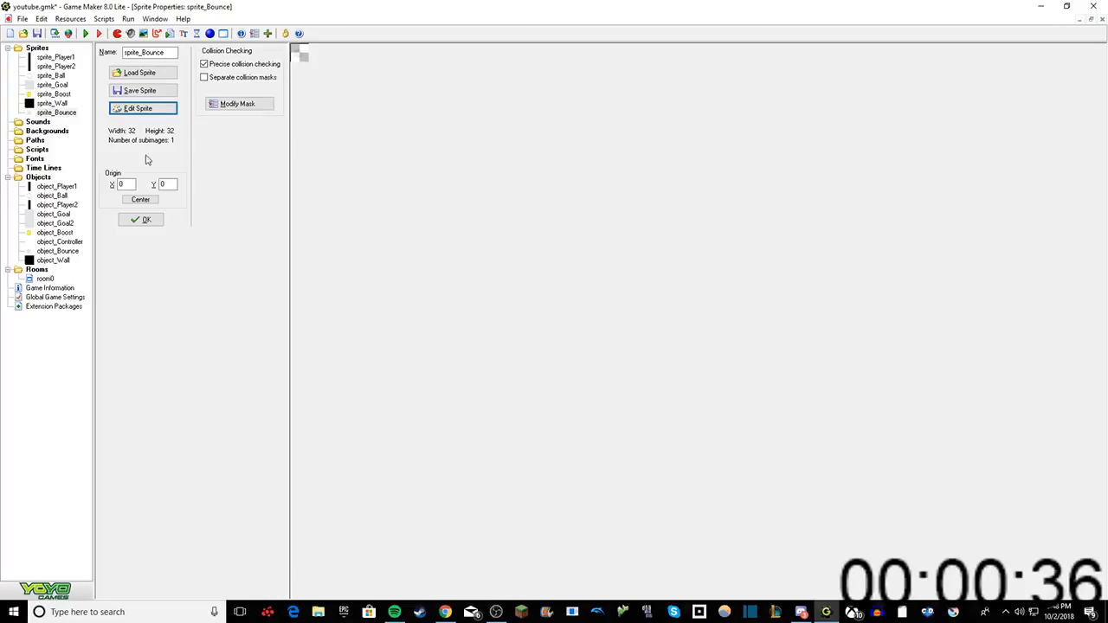
Step: Save the game to the Desktop as youtube, replacing the existing Game Maker file
double_click(60, 253)
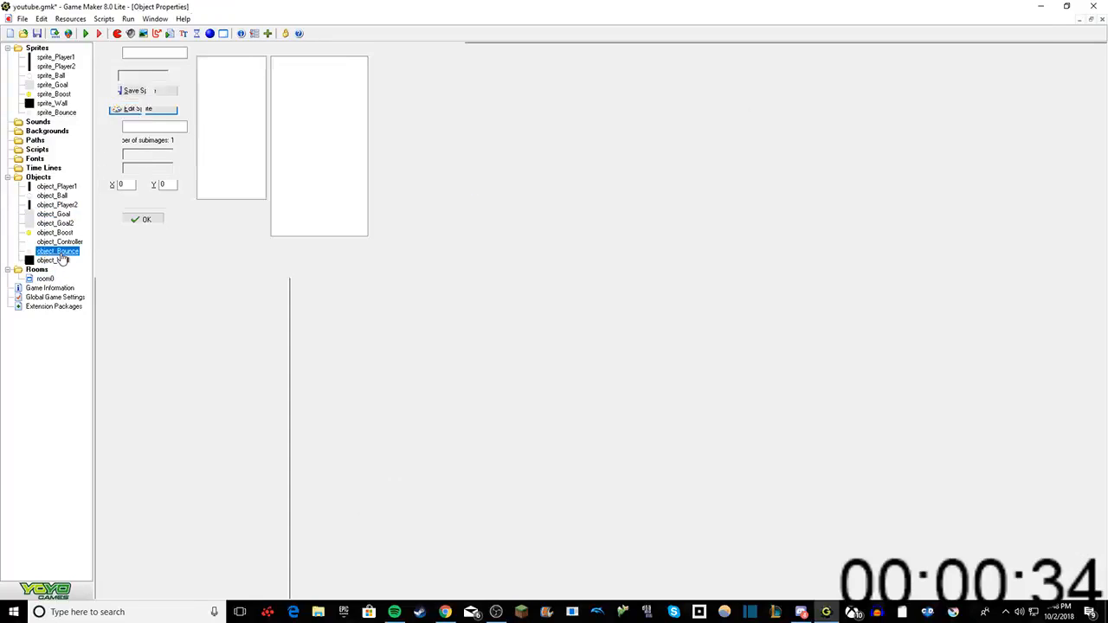
left_click(144, 218)
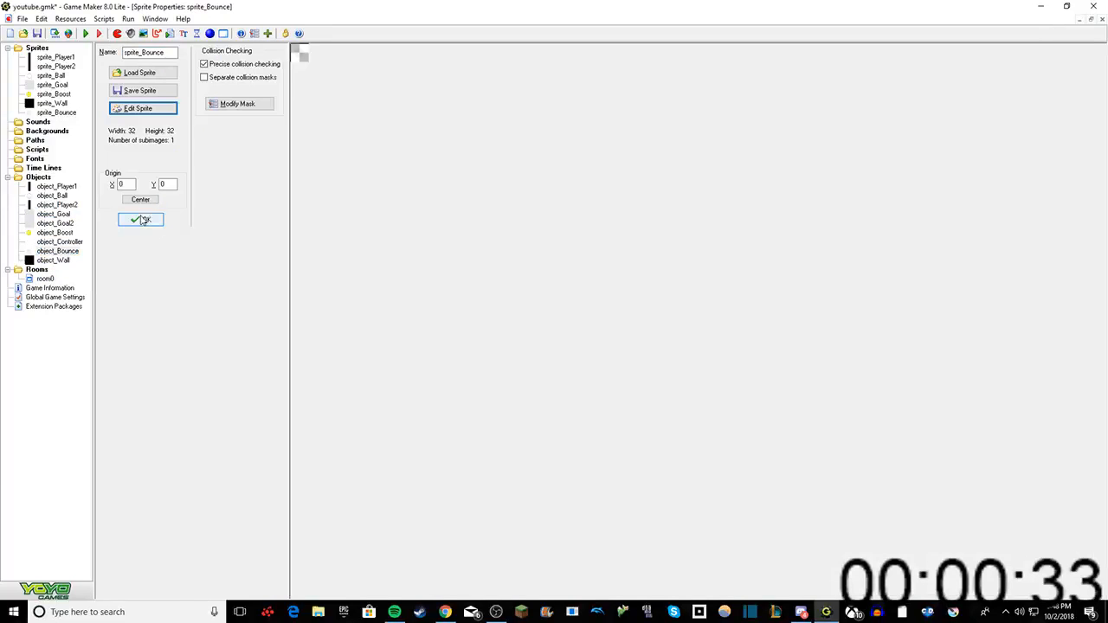
left_click(23, 18)
left_click(61, 80)
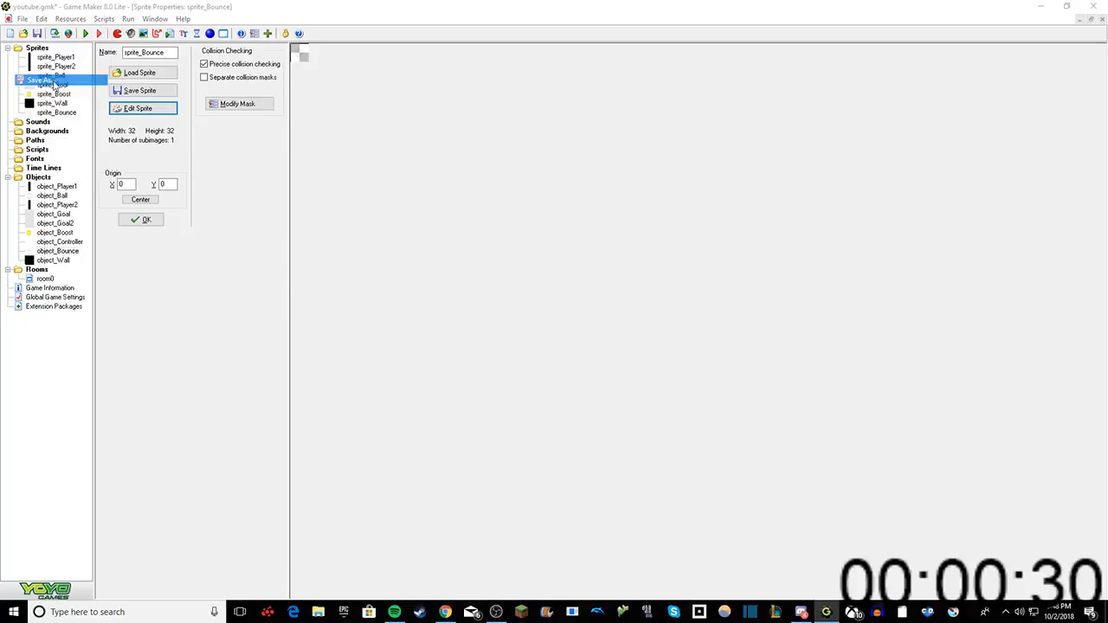
left_click(849, 327)
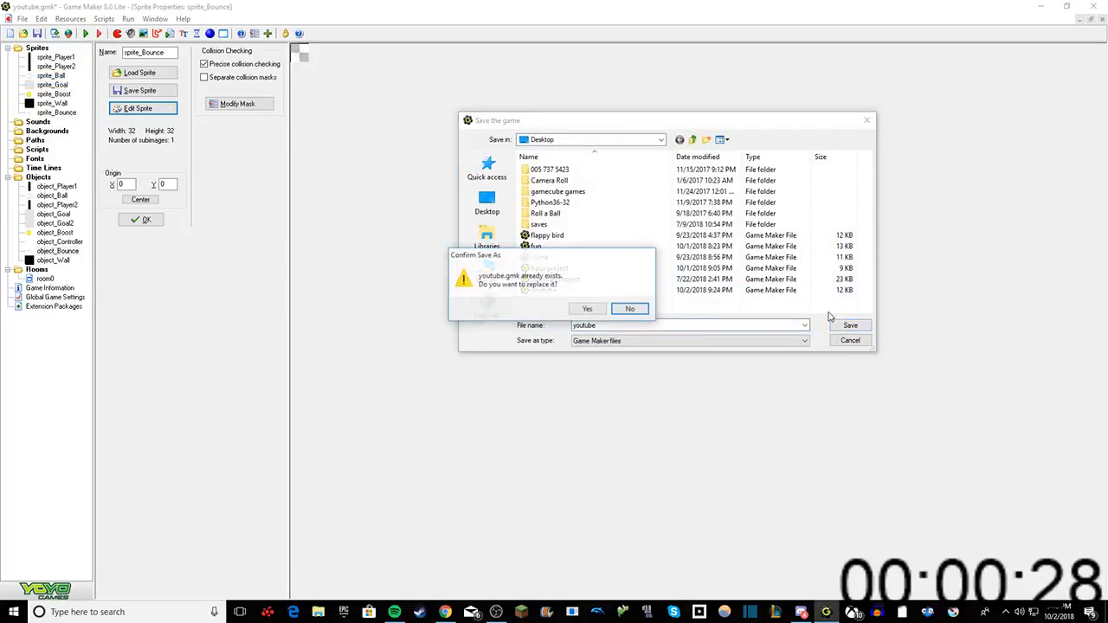
left_click(585, 306)
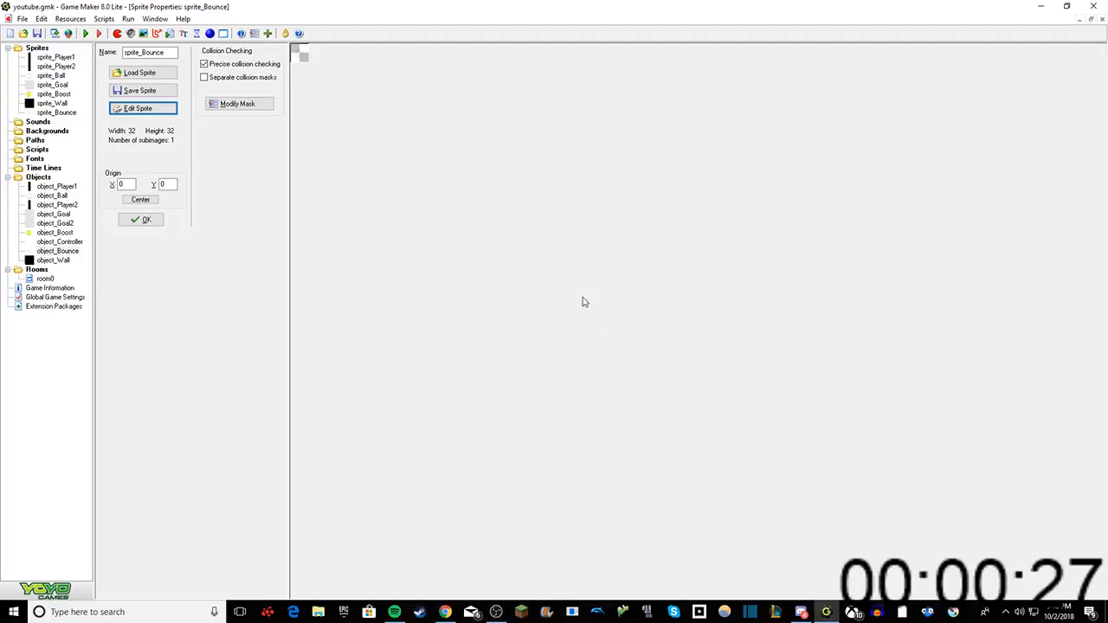
Step: Close Game Maker and switch to the YouTube live dashboard in the browser
left_click(1098, 6)
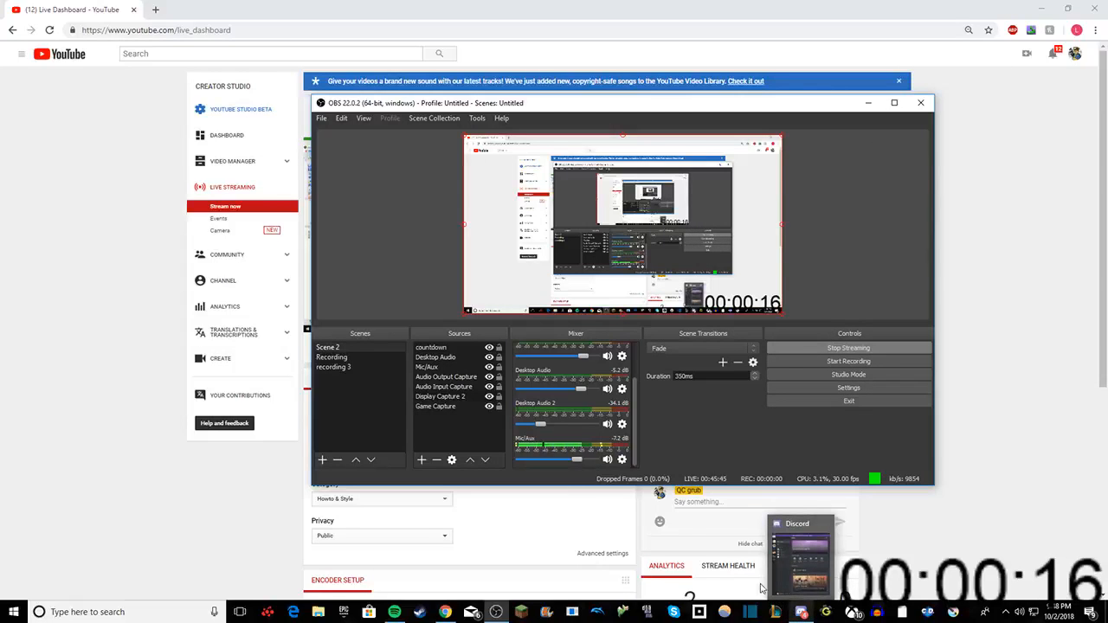
left_click(802, 612)
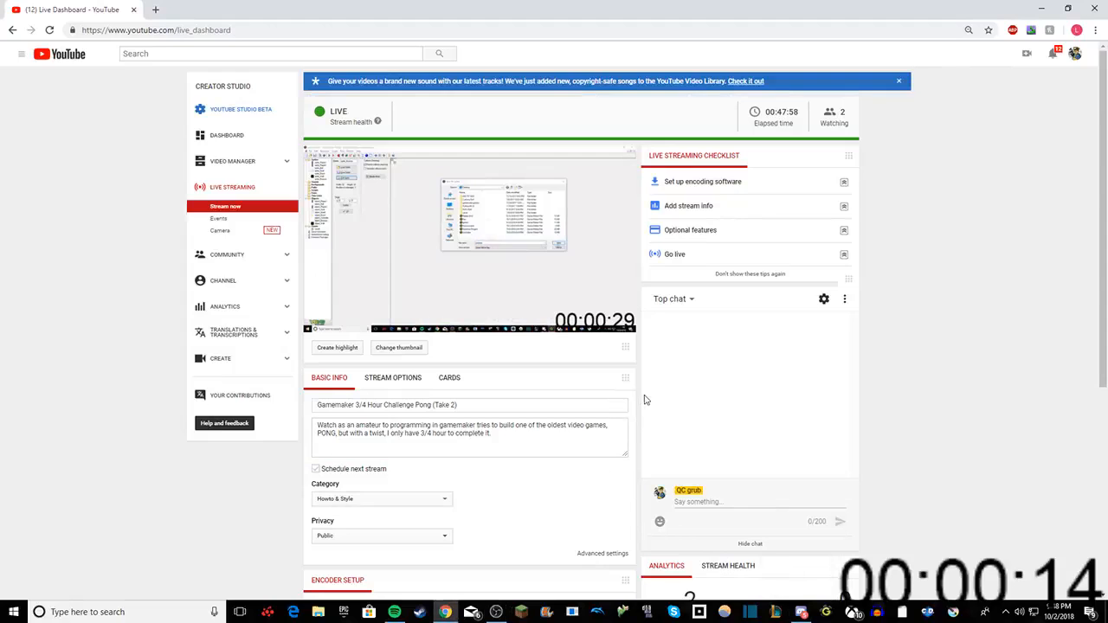